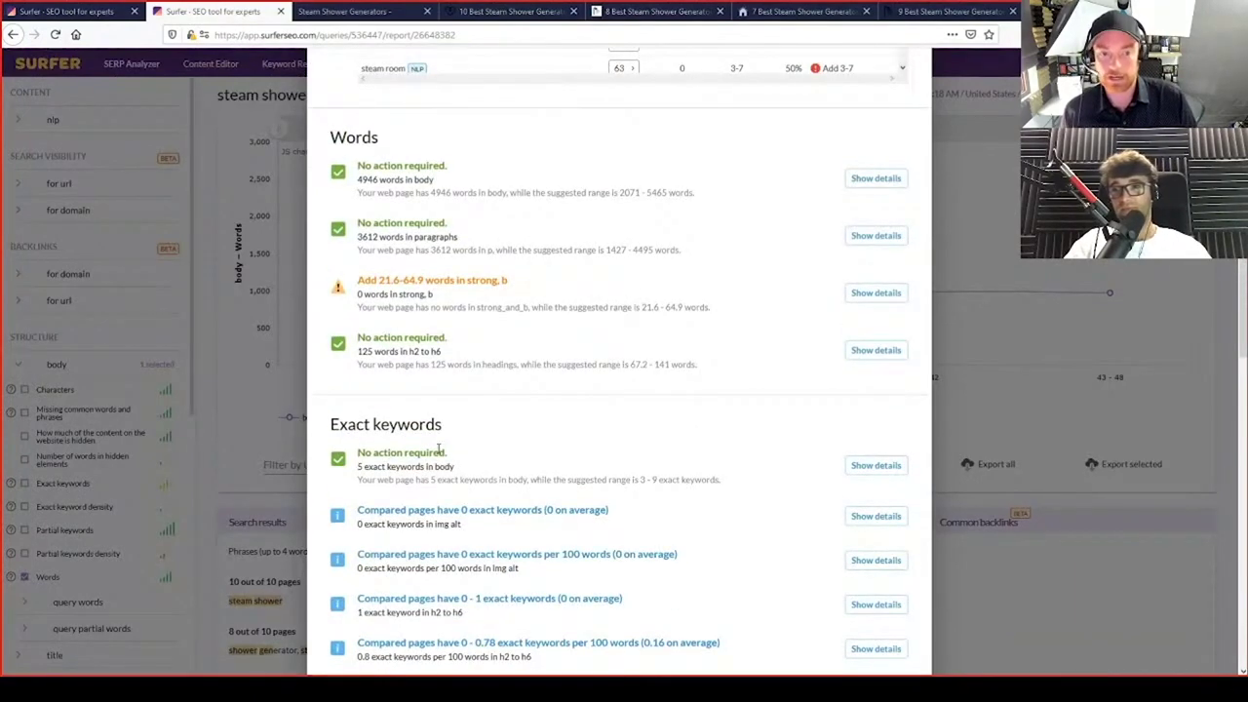
Show the competitor chart for the words in strong, b recommendation in the audit's Words section
{"action": "left_click", "coordinate": [875, 293]}
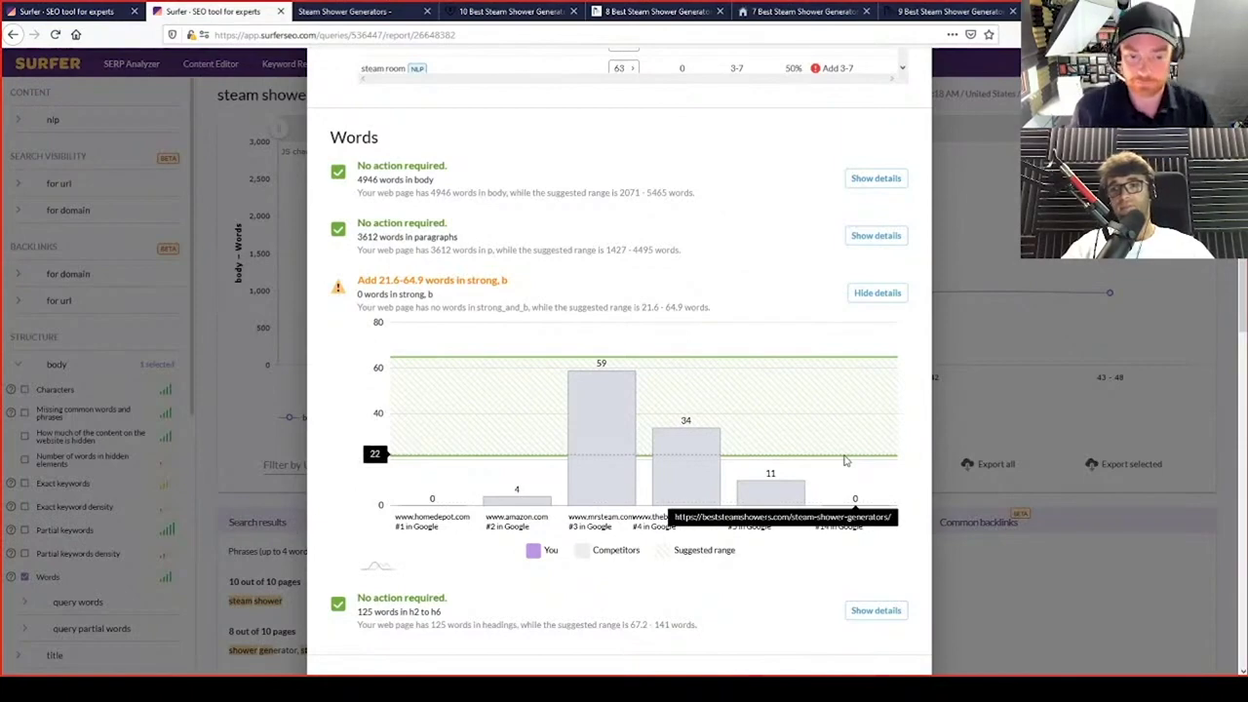
{"action": "scroll", "coordinate": [847, 461], "scroll_direction": "down", "scroll_amount": 5}
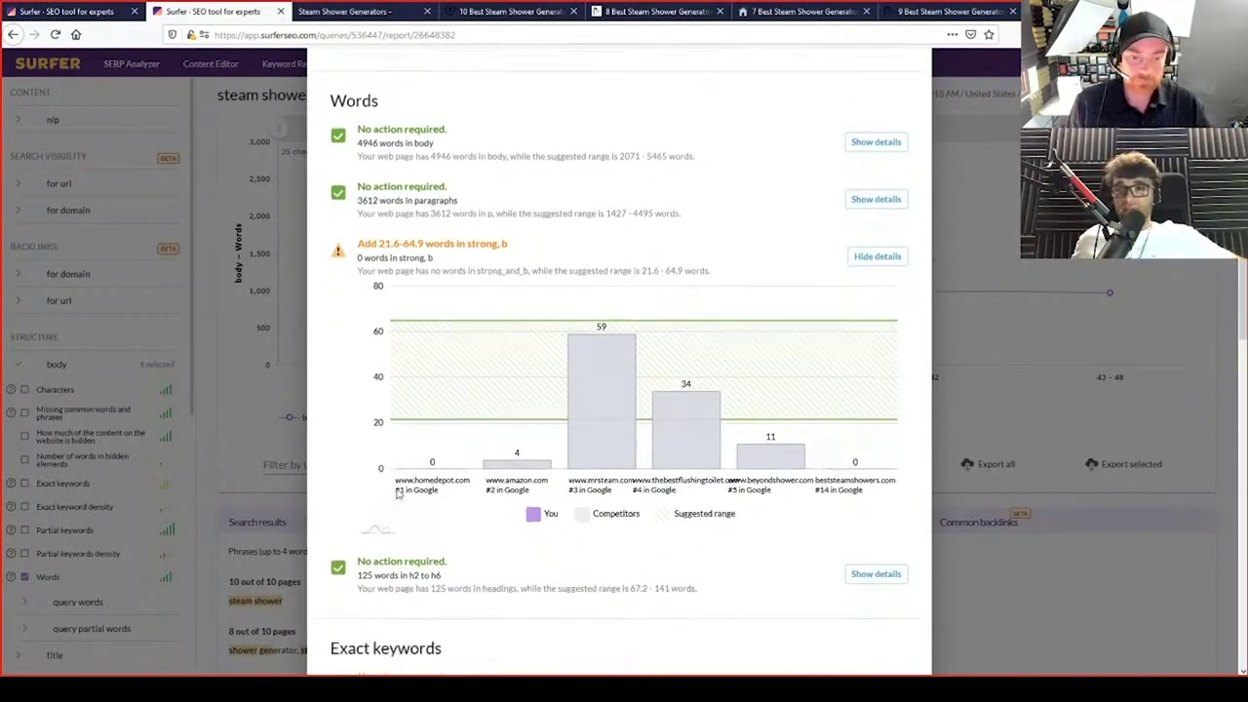
Check the competitor chart for the paragraph elements recommendation under Number of elements, and hide its details again
{"action": "scroll", "coordinate": [420, 496], "scroll_direction": "down", "scroll_amount": 6}
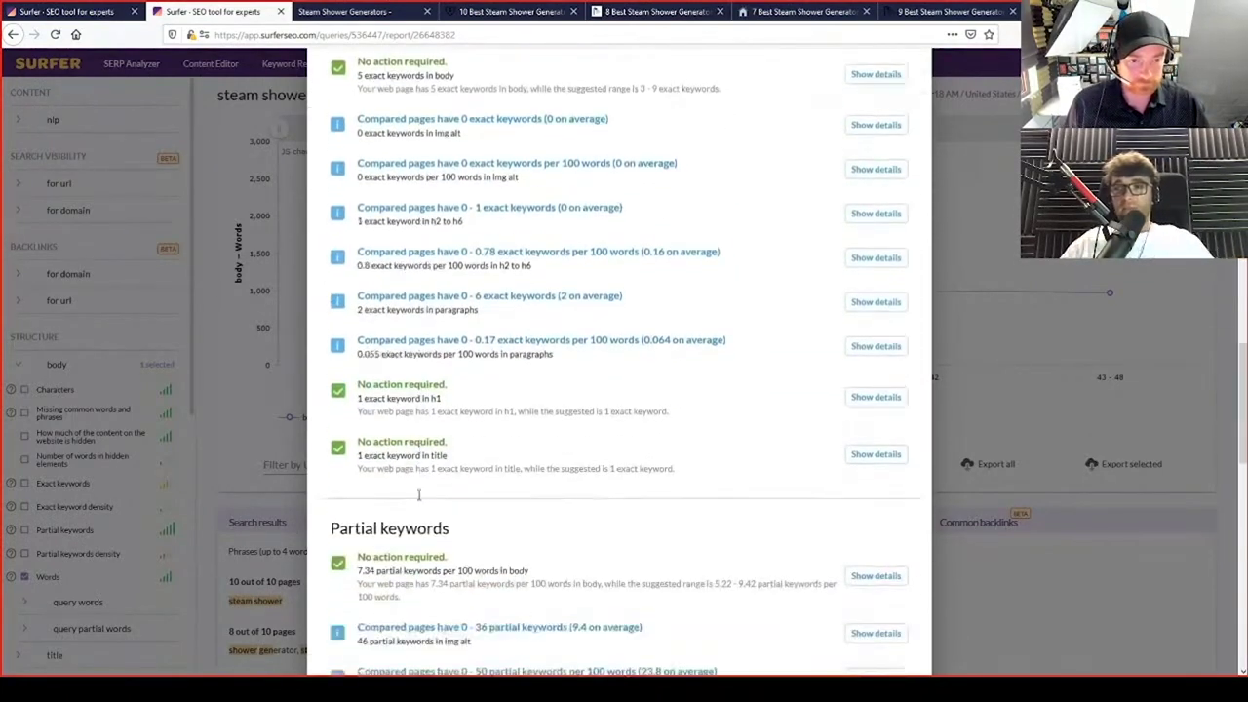
{"action": "scroll", "coordinate": [384, 458], "scroll_direction": "down", "scroll_amount": 3}
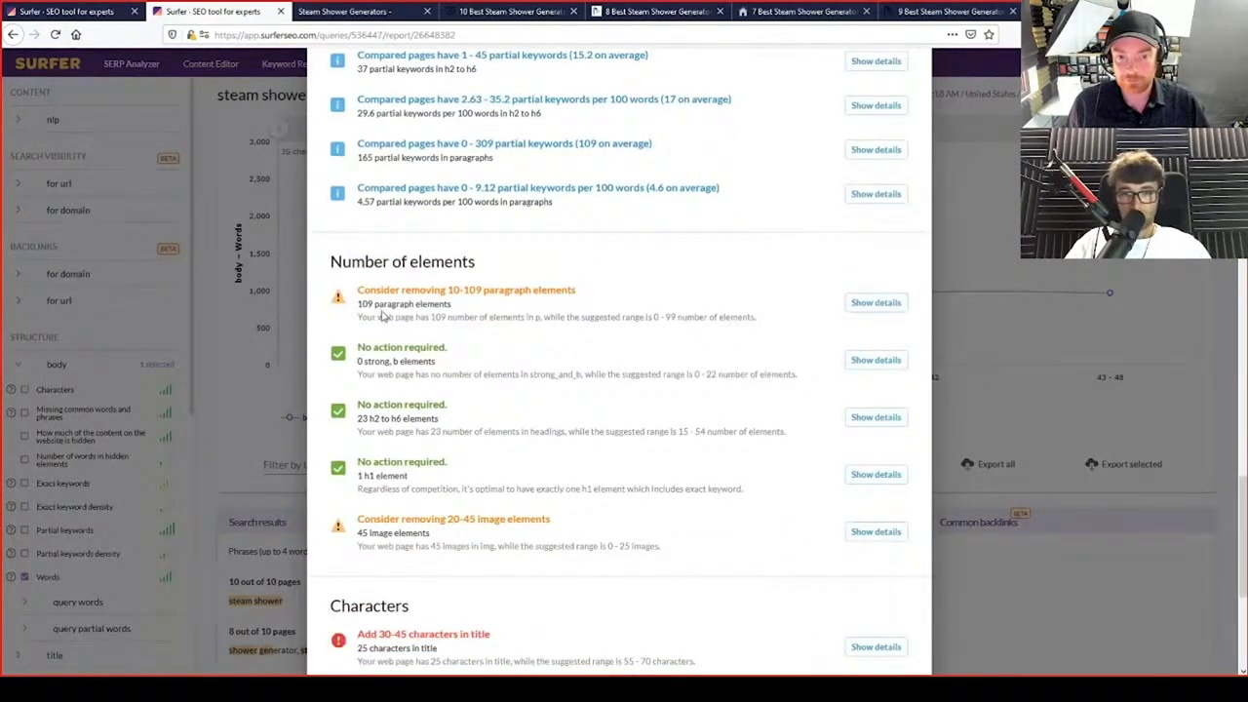
{"action": "left_click", "coordinate": [882, 302]}
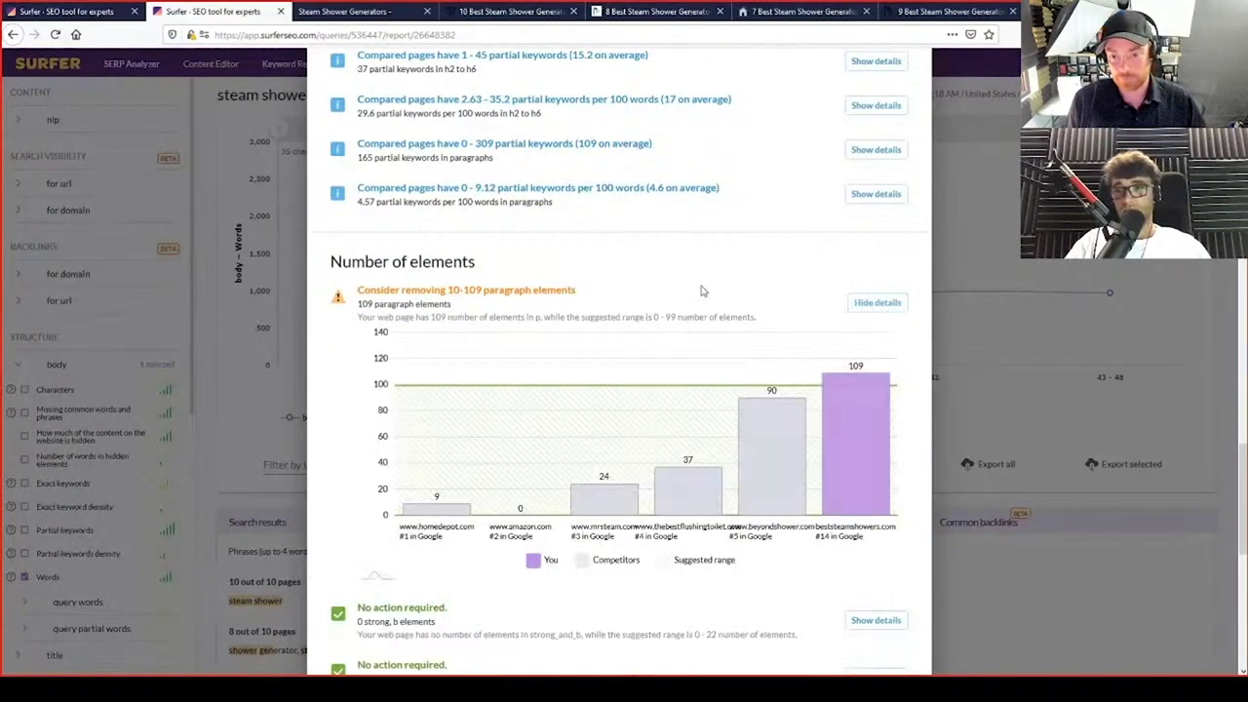
{"action": "mouse_move", "coordinate": [856, 389]}
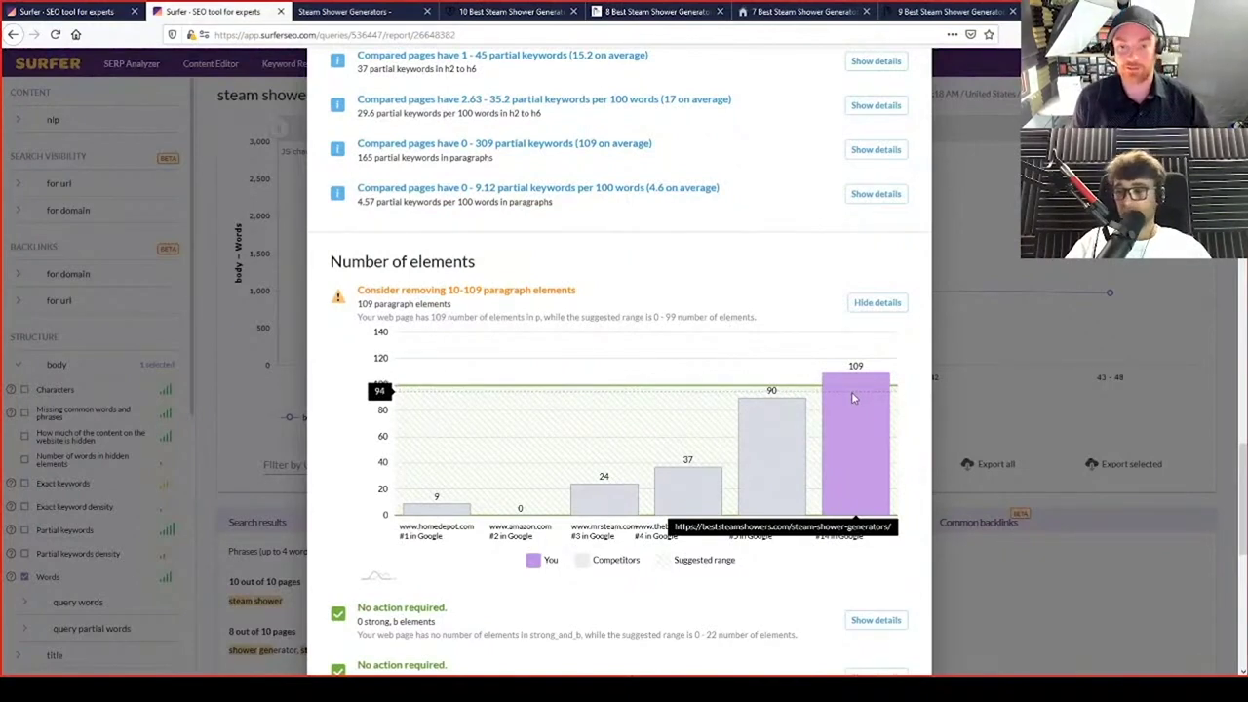
{"action": "left_click", "coordinate": [877, 304]}
Review the remaining audit sections through Characters, Time to first byte and Load time, and return to the report's beginning
{"action": "scroll", "coordinate": [632, 383], "scroll_direction": "down", "scroll_amount": 5}
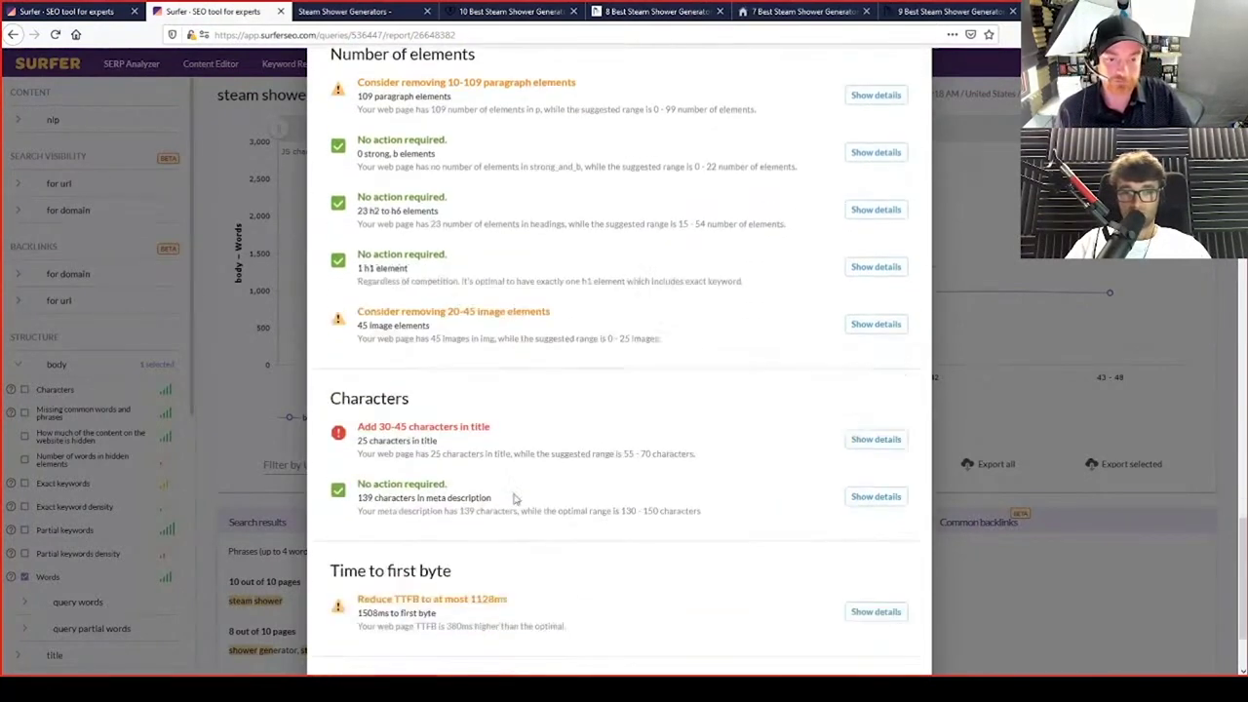
{"action": "scroll", "coordinate": [540, 571], "scroll_direction": "down", "scroll_amount": 15}
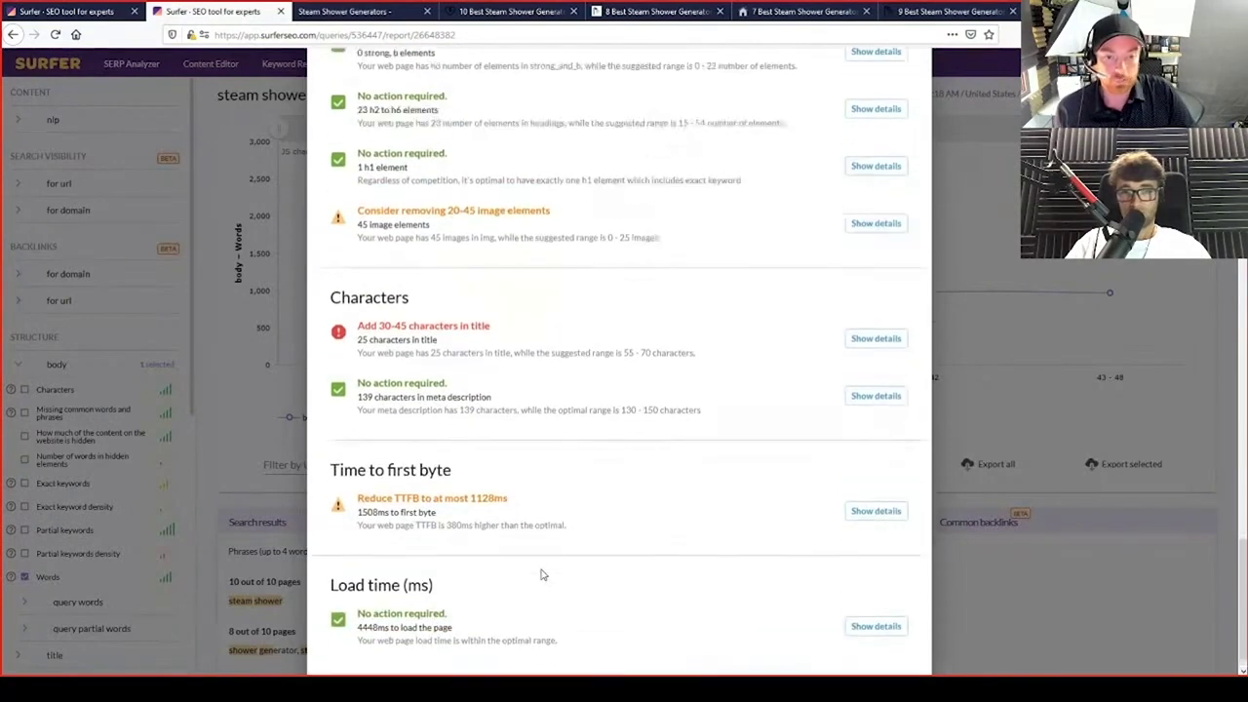
{"action": "scroll", "coordinate": [562, 567], "scroll_direction": "up", "scroll_amount": 7}
{"action": "scroll", "coordinate": [562, 567], "scroll_direction": "up", "scroll_amount": 15}
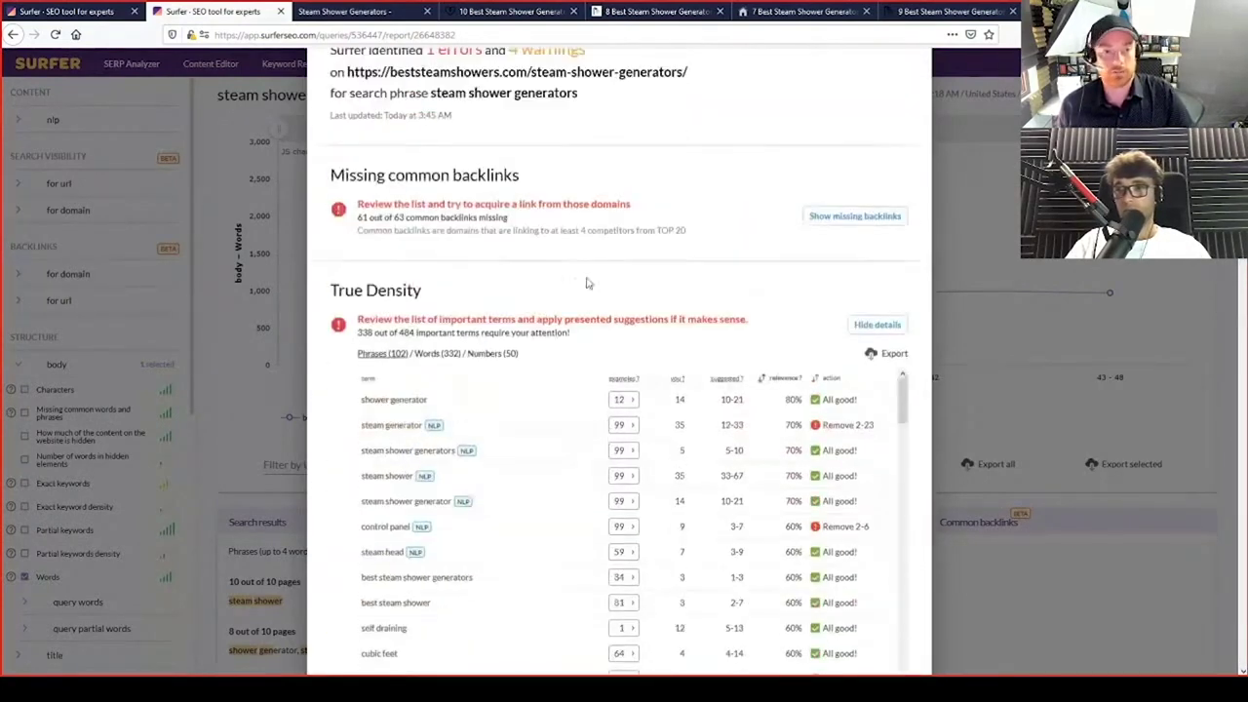
Glance at the audited steam shower generators page, and examine the True Density phrase suggestions in the Surfer audit
{"action": "left_click", "coordinate": [344, 12]}
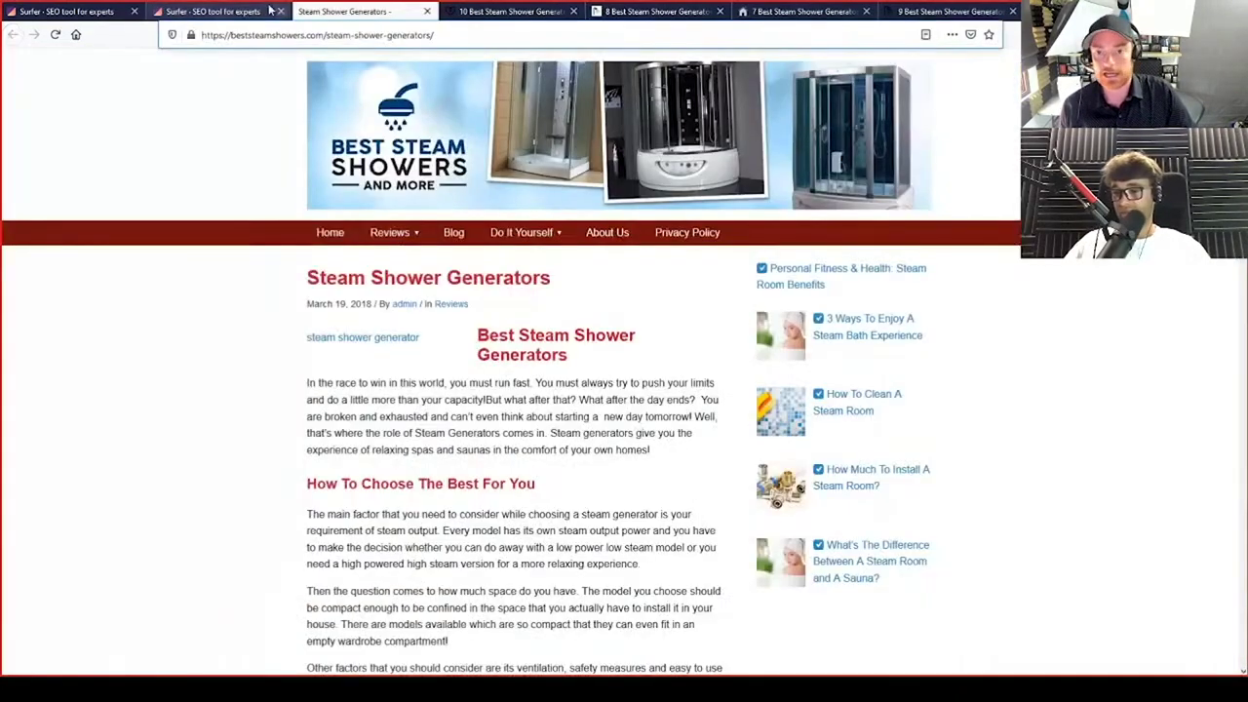
{"action": "left_click", "coordinate": [236, 12]}
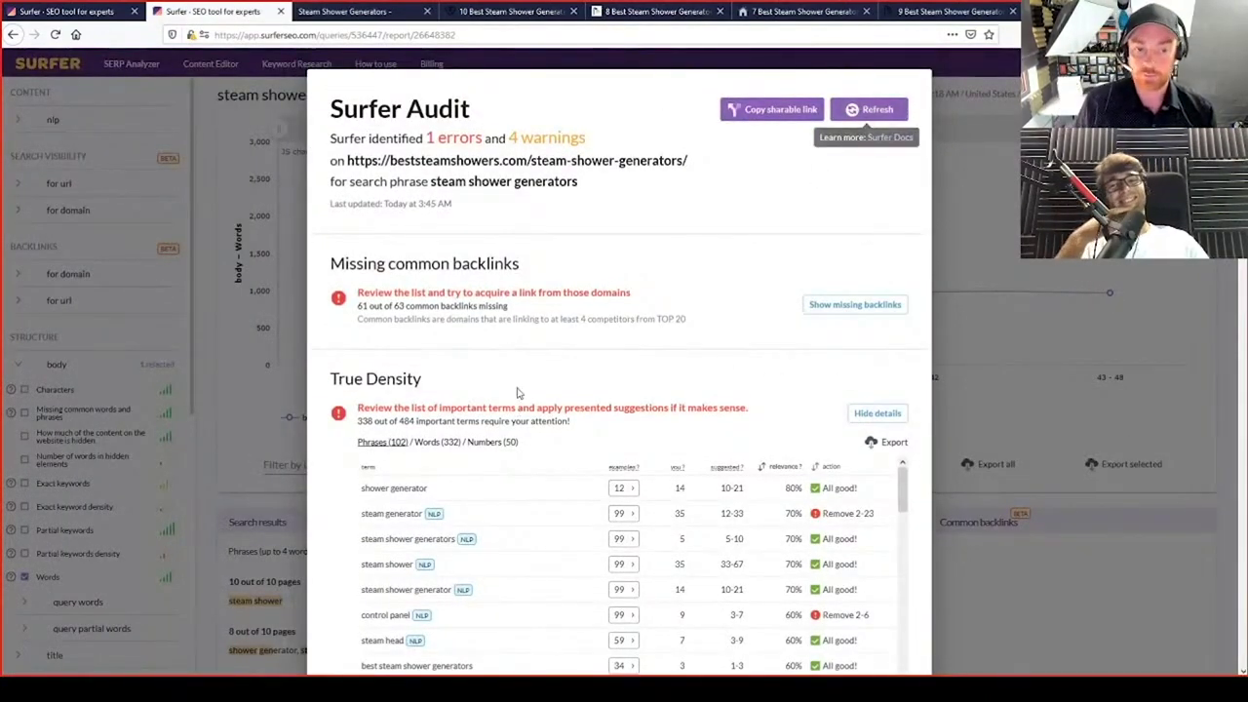
{"action": "scroll", "coordinate": [365, 157], "scroll_direction": "down", "scroll_amount": 3}
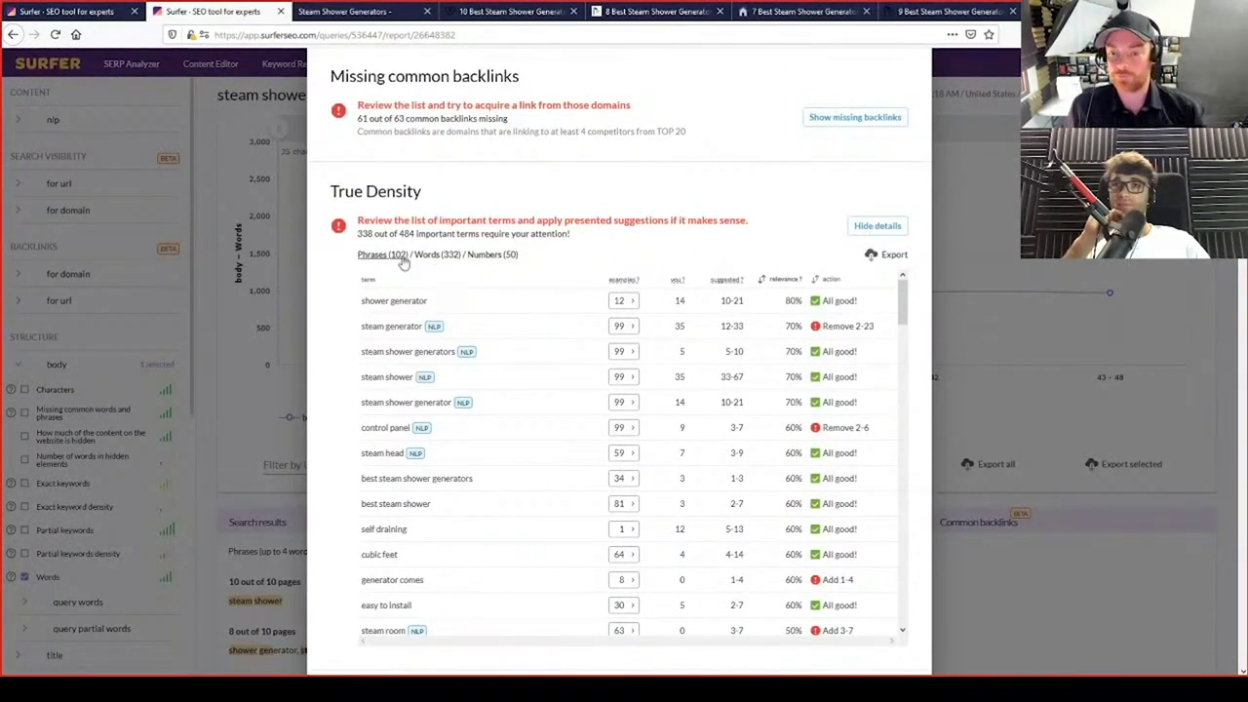
{"action": "scroll", "coordinate": [917, 212], "scroll_direction": "down", "scroll_amount": 1}
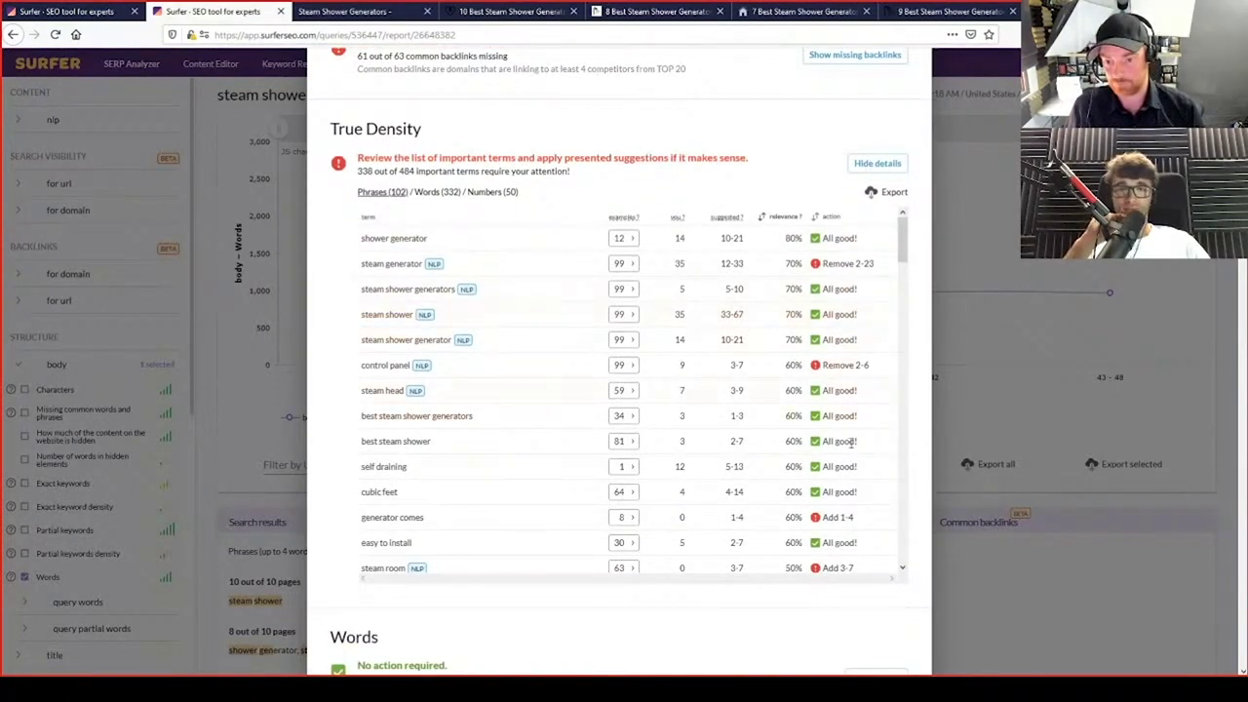
{"action": "left_click_drag", "start_coordinate": [900, 255], "coordinate": [891, 598]}
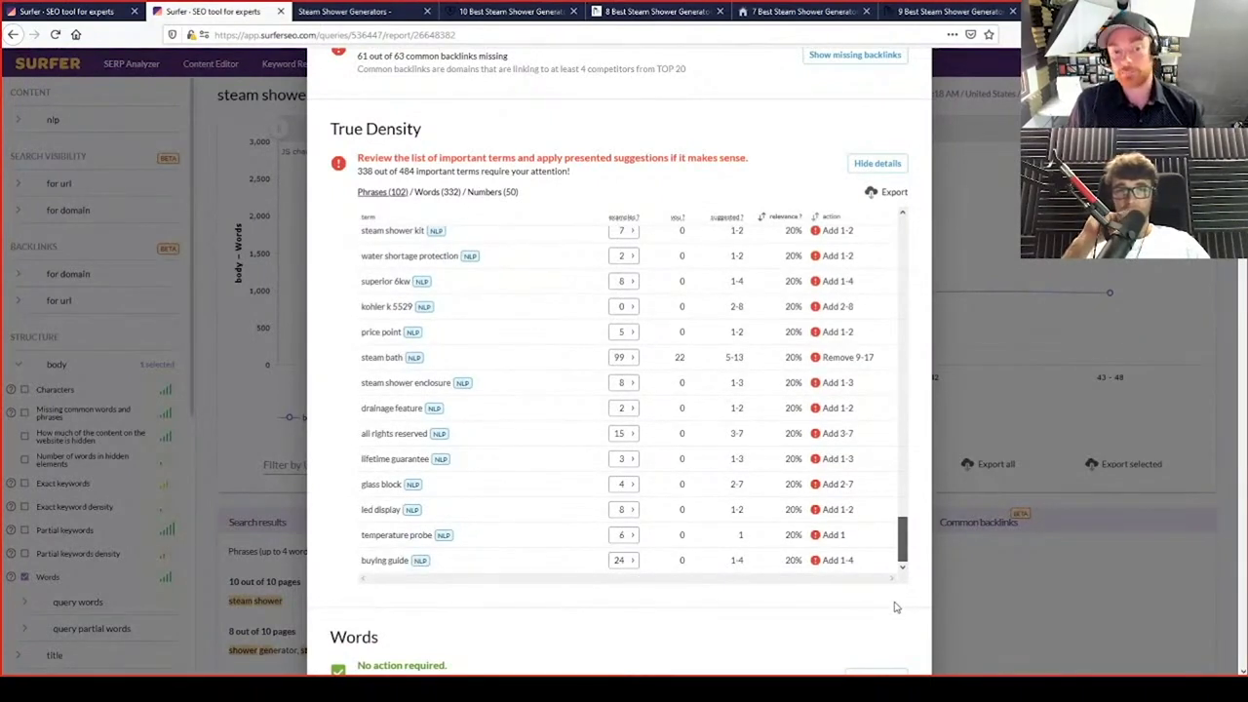
{"action": "left_click_drag", "start_coordinate": [899, 547], "coordinate": [927, 229]}
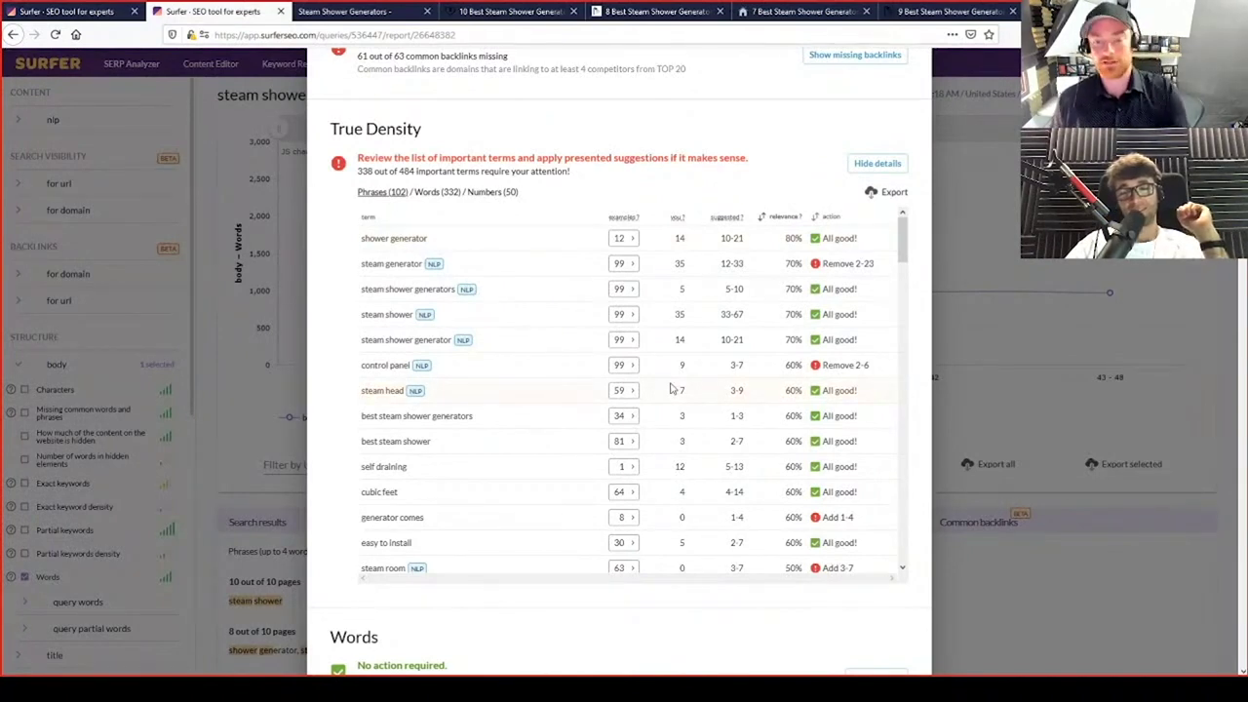
{"action": "mouse_move", "coordinate": [902, 244]}
{"action": "left_mouse_down"}
{"action": "mouse_move", "coordinate": [922, 294]}
{"action": "mouse_move", "coordinate": [915, 250]}
{"action": "left_mouse_up"}
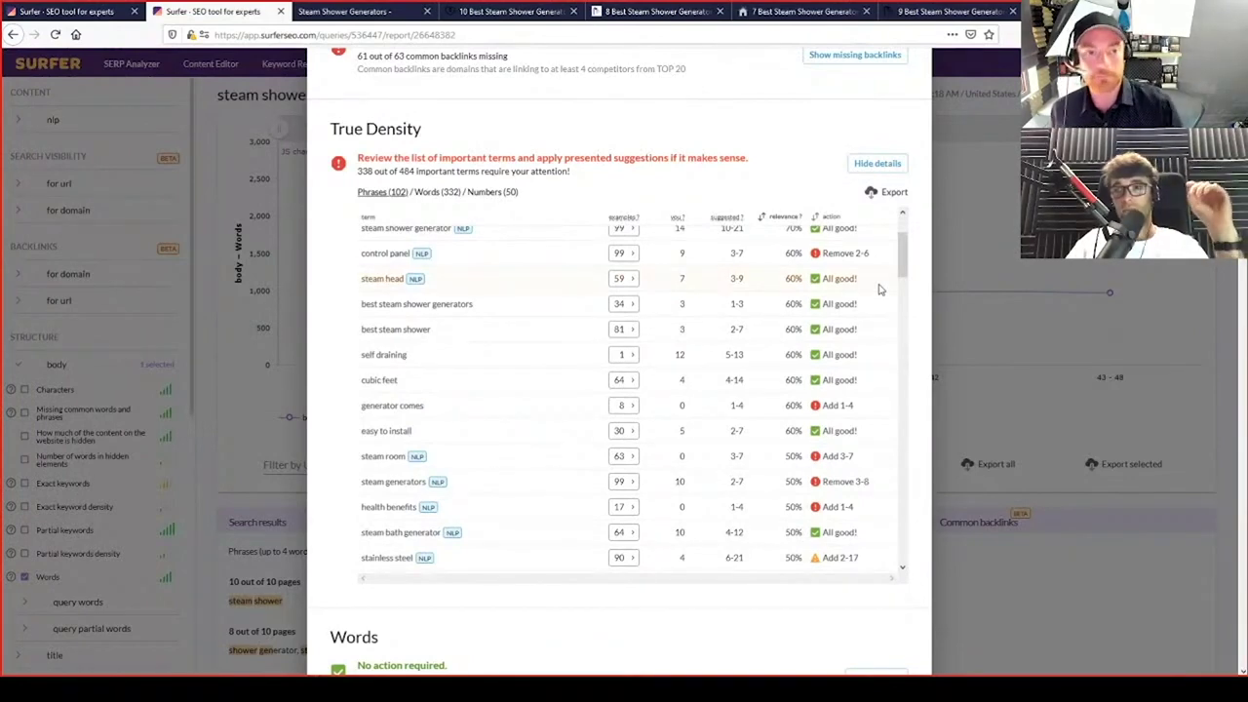
Bring up the audited Steam Shower Generators article and highlight the author byline below its title
{"action": "left_click", "coordinate": [396, 22]}
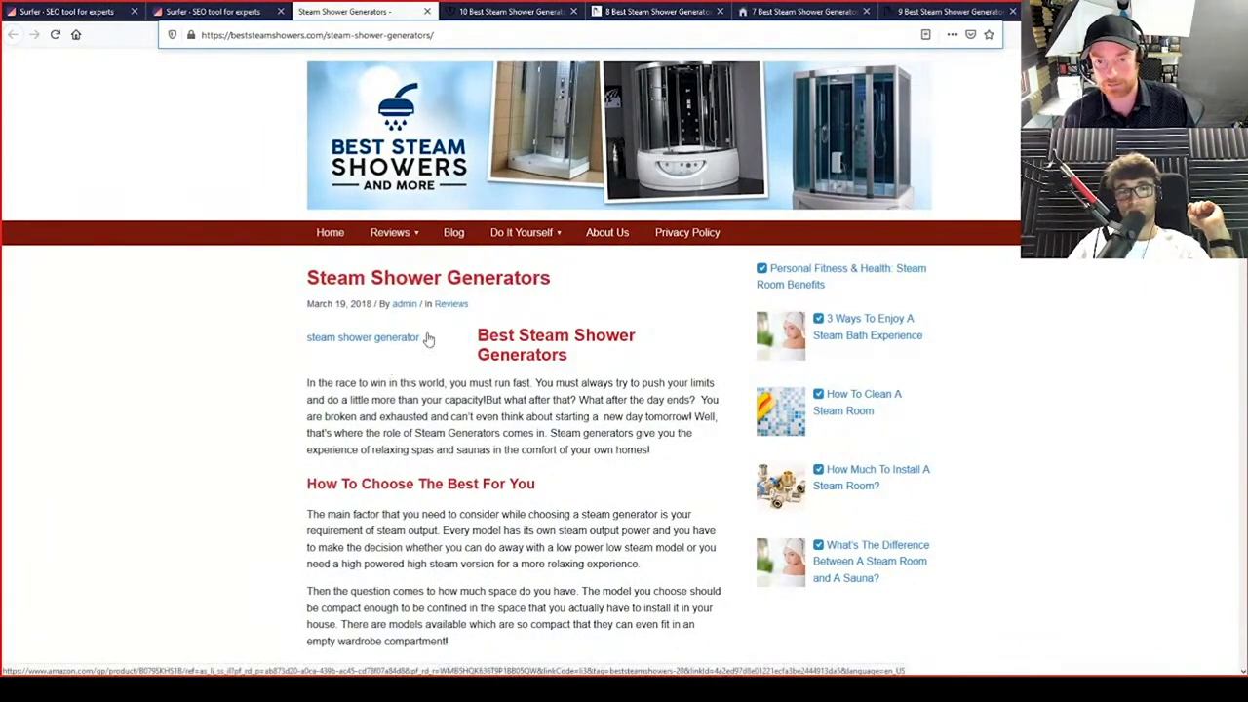
{"action": "left_click", "coordinate": [336, 315]}
{"action": "left_click_drag", "start_coordinate": [307, 304], "coordinate": [422, 318]}
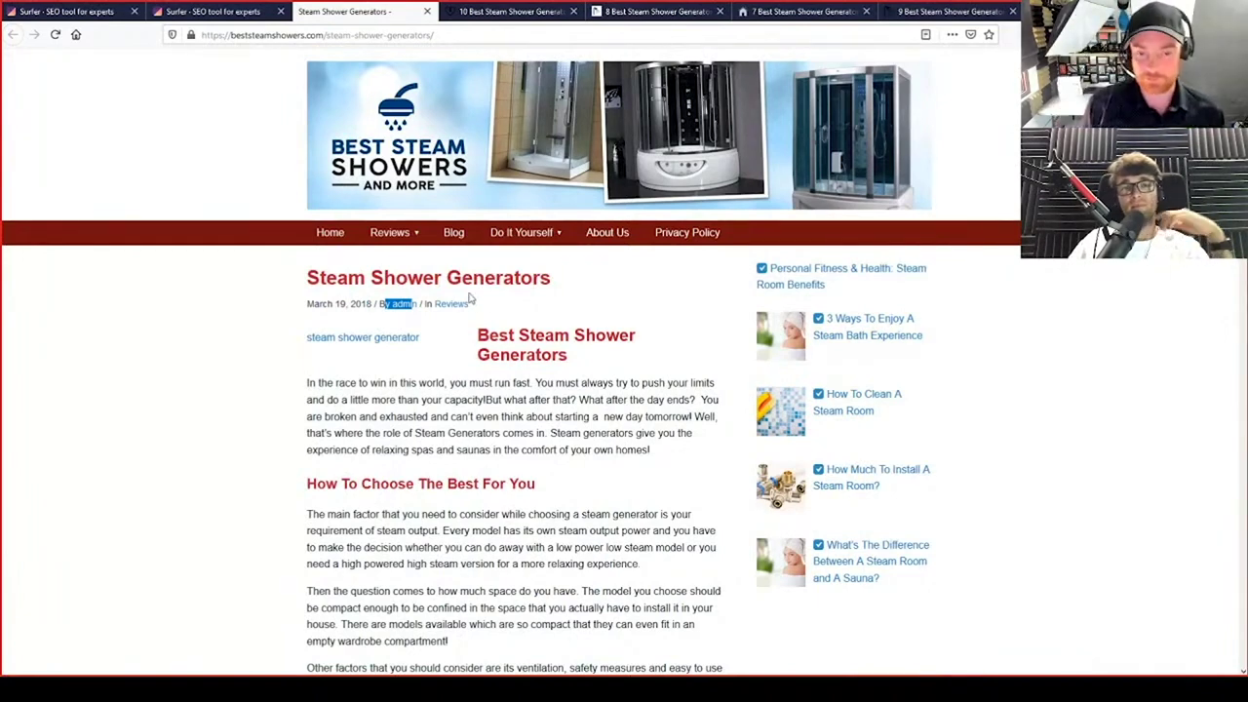
Skim the article's product reviews and comparison tables, and return to the start of the page
{"action": "scroll", "coordinate": [744, 401], "scroll_direction": "down", "scroll_amount": 3}
{"action": "scroll", "coordinate": [743, 401], "scroll_direction": "down", "scroll_amount": 3}
{"action": "scroll", "coordinate": [743, 401], "scroll_direction": "up", "scroll_amount": 1}
{"action": "scroll", "coordinate": [732, 439], "scroll_direction": "down", "scroll_amount": 5}
{"action": "scroll", "coordinate": [725, 471], "scroll_direction": "down", "scroll_amount": 10}
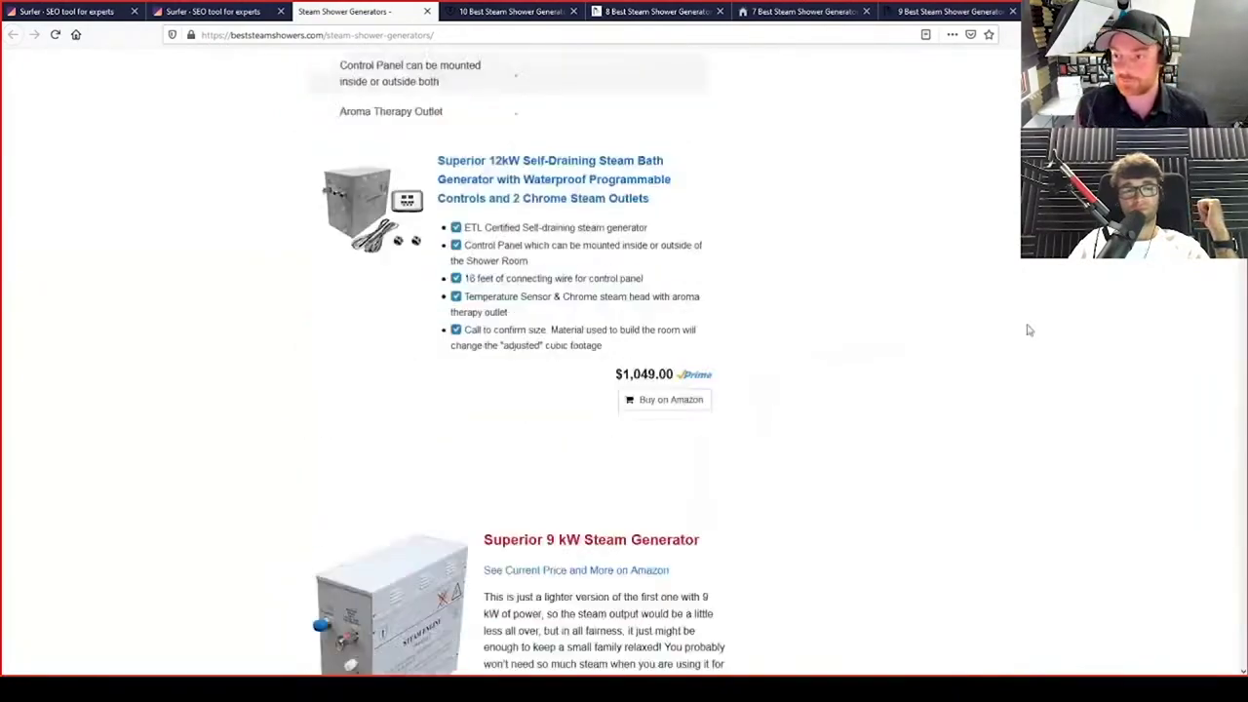
{"action": "scroll", "coordinate": [1223, 485], "scroll_direction": "down", "scroll_amount": 20}
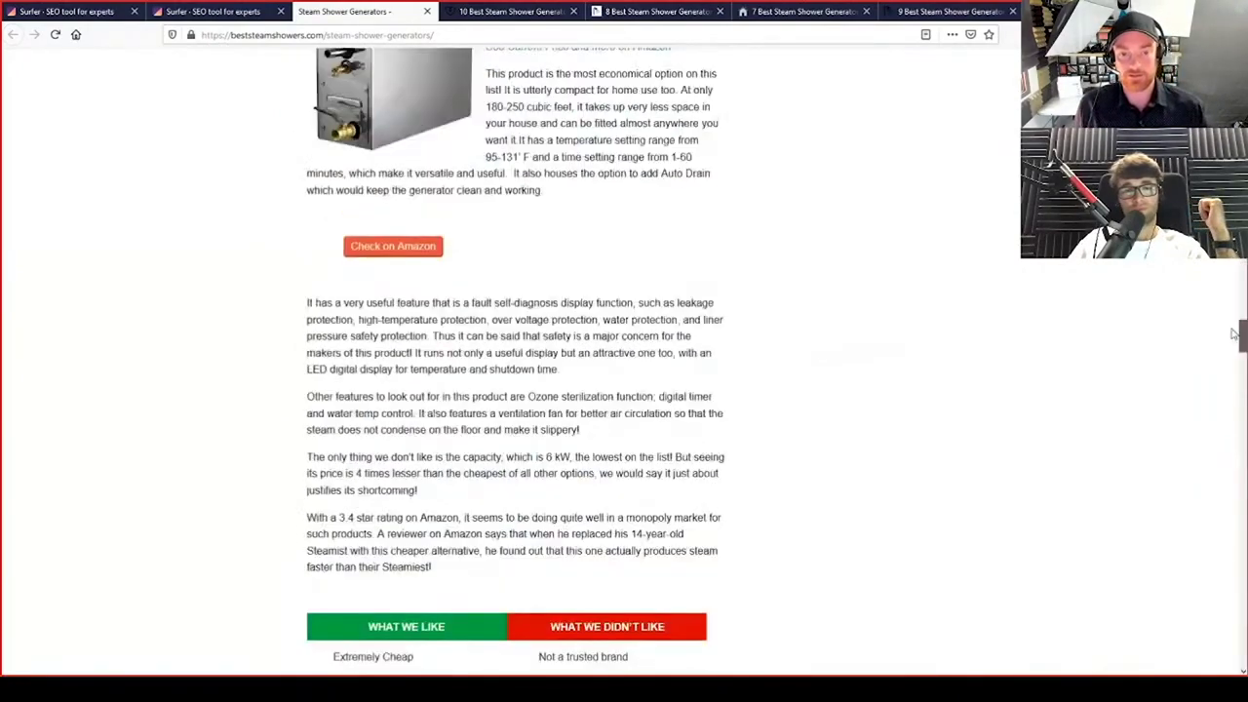
{"action": "left_click_drag", "start_coordinate": [1223, 485], "coordinate": [1225, 59]}
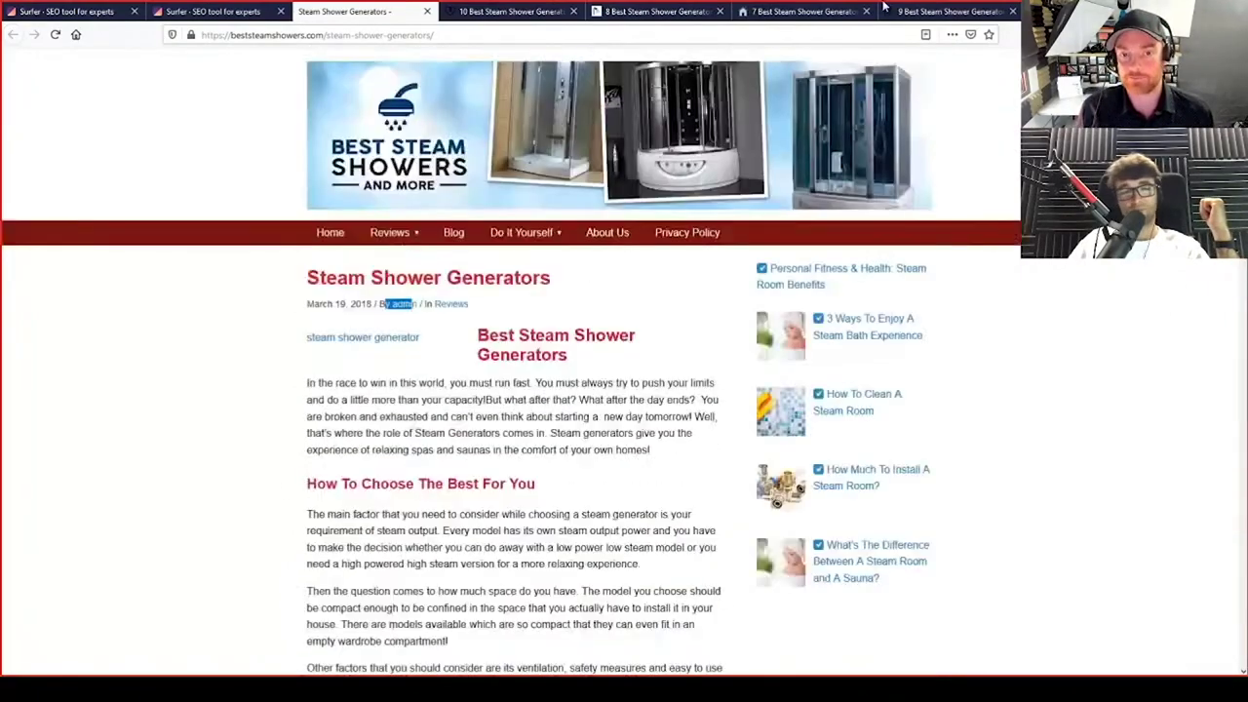
View the four competing best steam shower generator articles one after another, ending on the Showersly buyers' guide
{"action": "left_click", "coordinate": [508, 11]}
{"action": "left_click", "coordinate": [622, 15]}
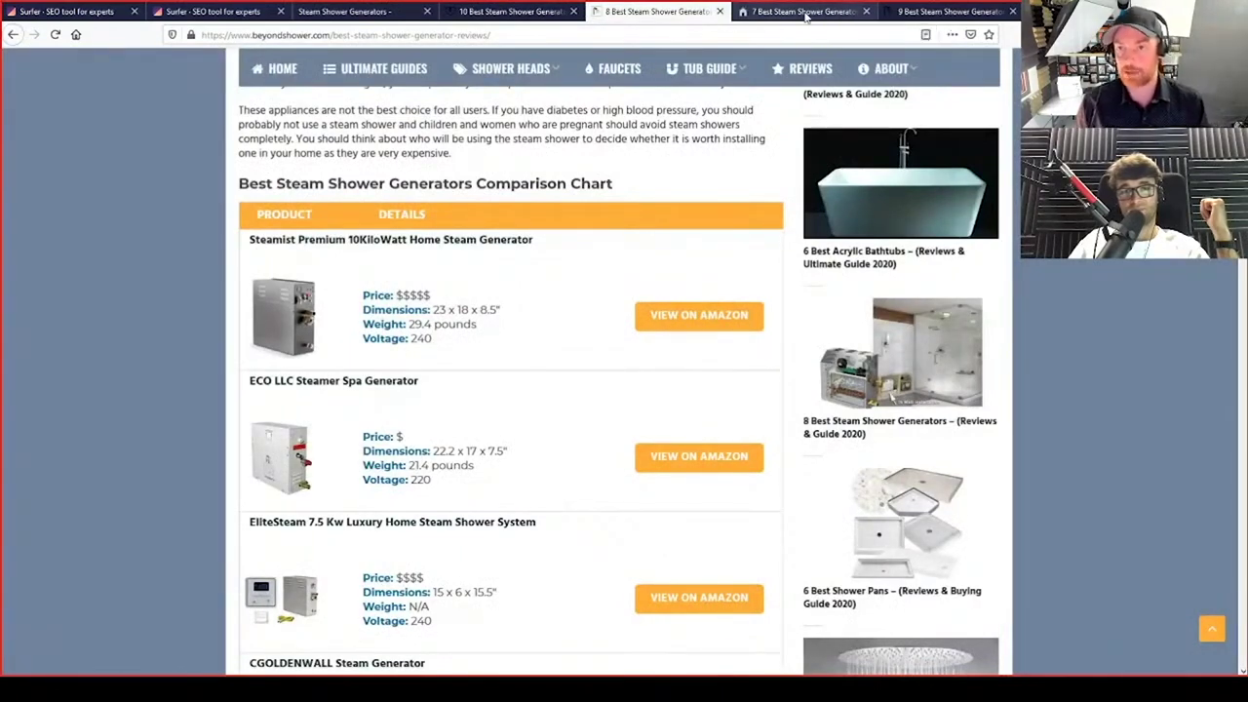
{"action": "left_click", "coordinate": [806, 14]}
{"action": "left_click", "coordinate": [912, 12]}
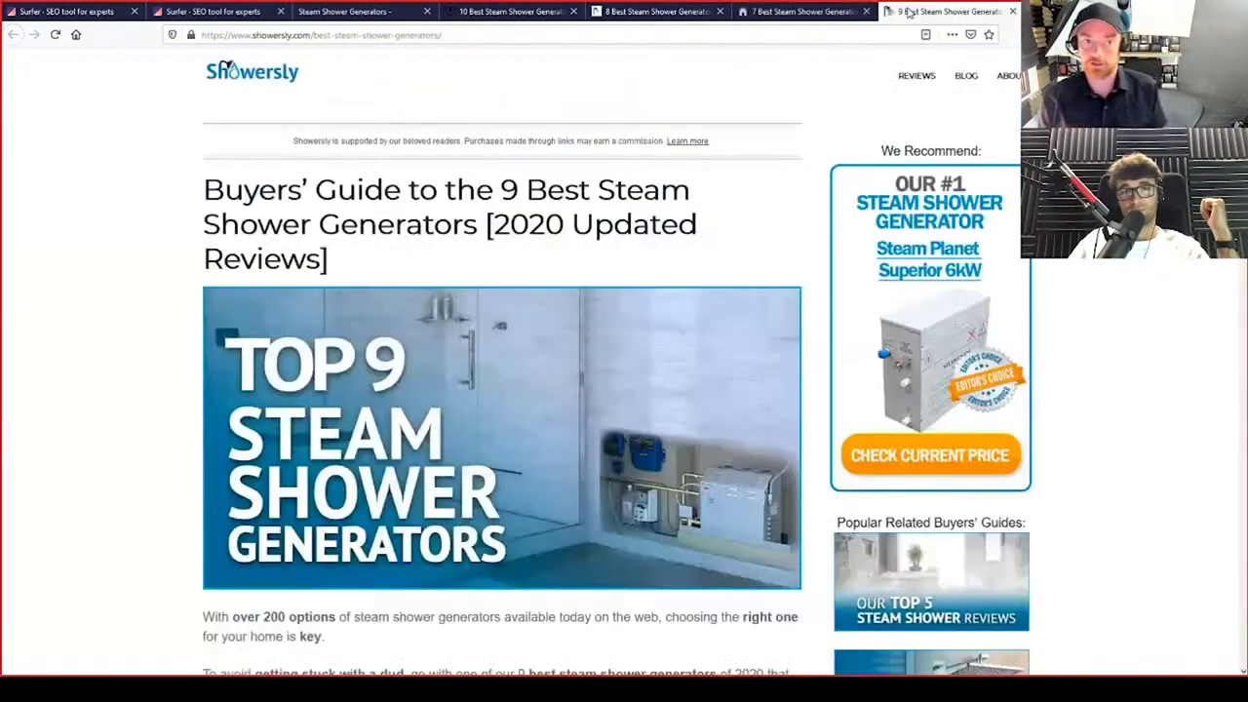
Compare the audited Steam Shower Generators page with its True Density suggestions in the Surfer audit
{"action": "left_click", "coordinate": [345, 14]}
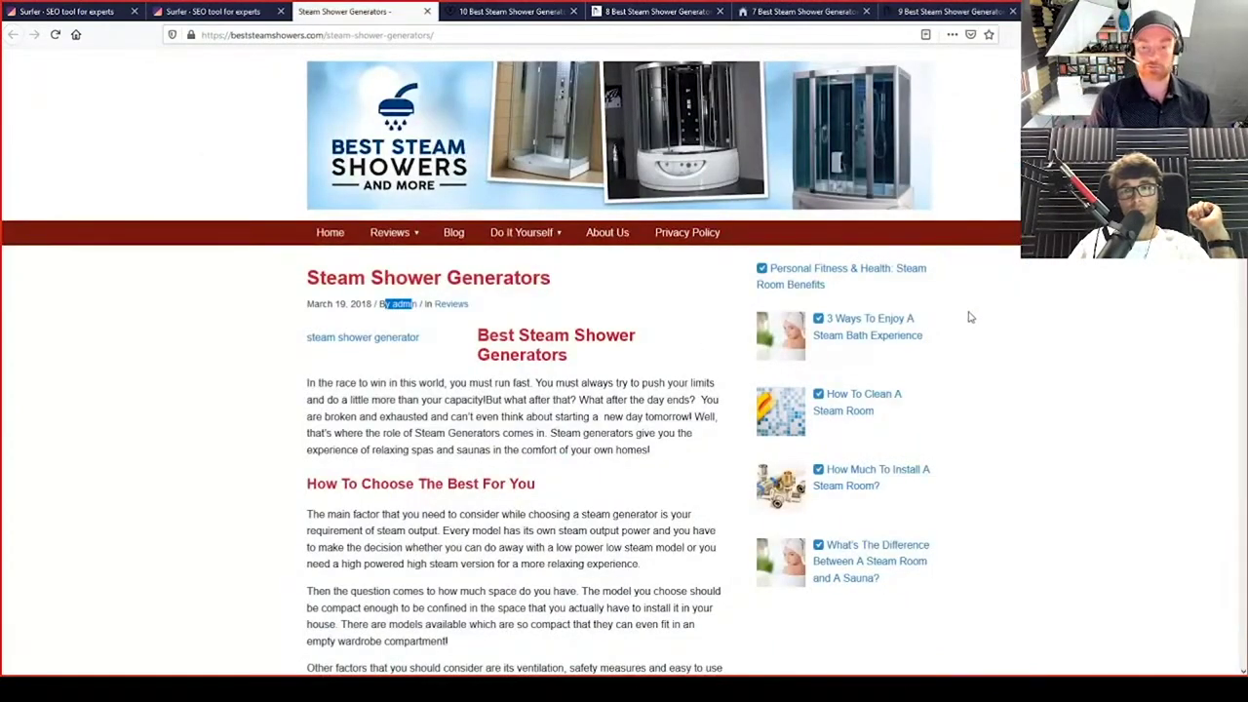
{"action": "left_click", "coordinate": [171, 13]}
{"action": "scroll", "coordinate": [564, 481], "scroll_direction": "up", "scroll_amount": 3}
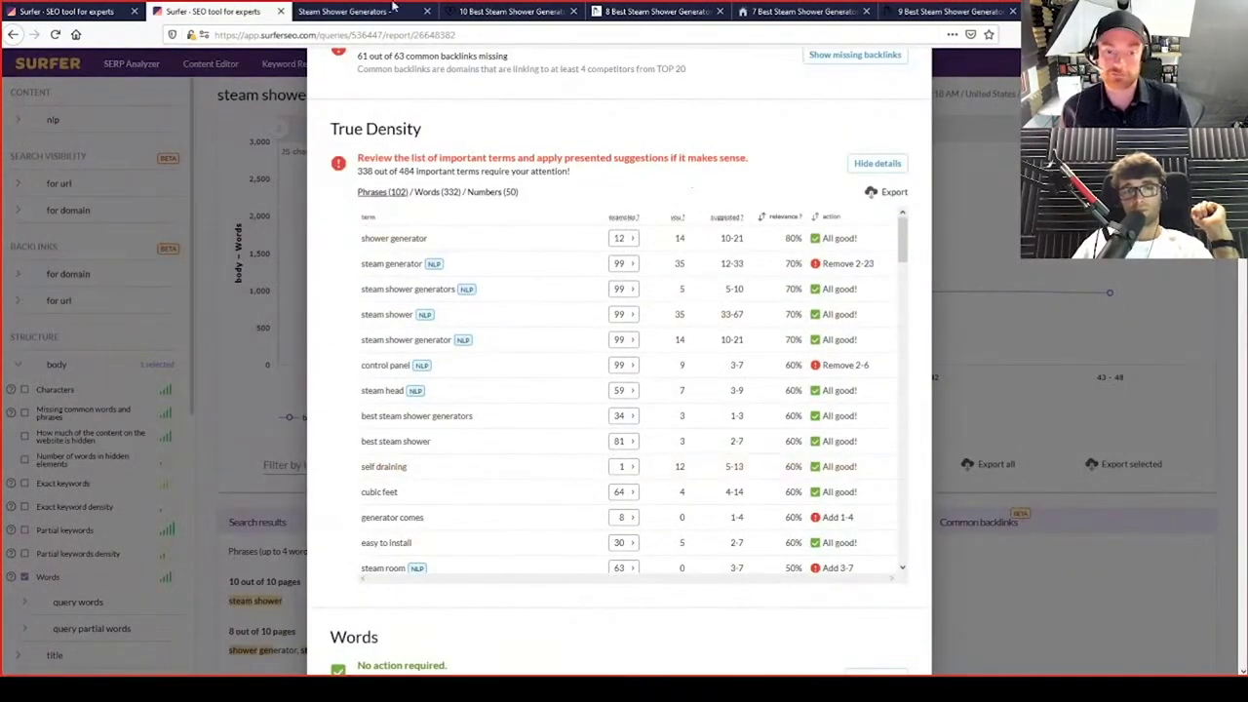
{"action": "left_click", "coordinate": [346, 12]}
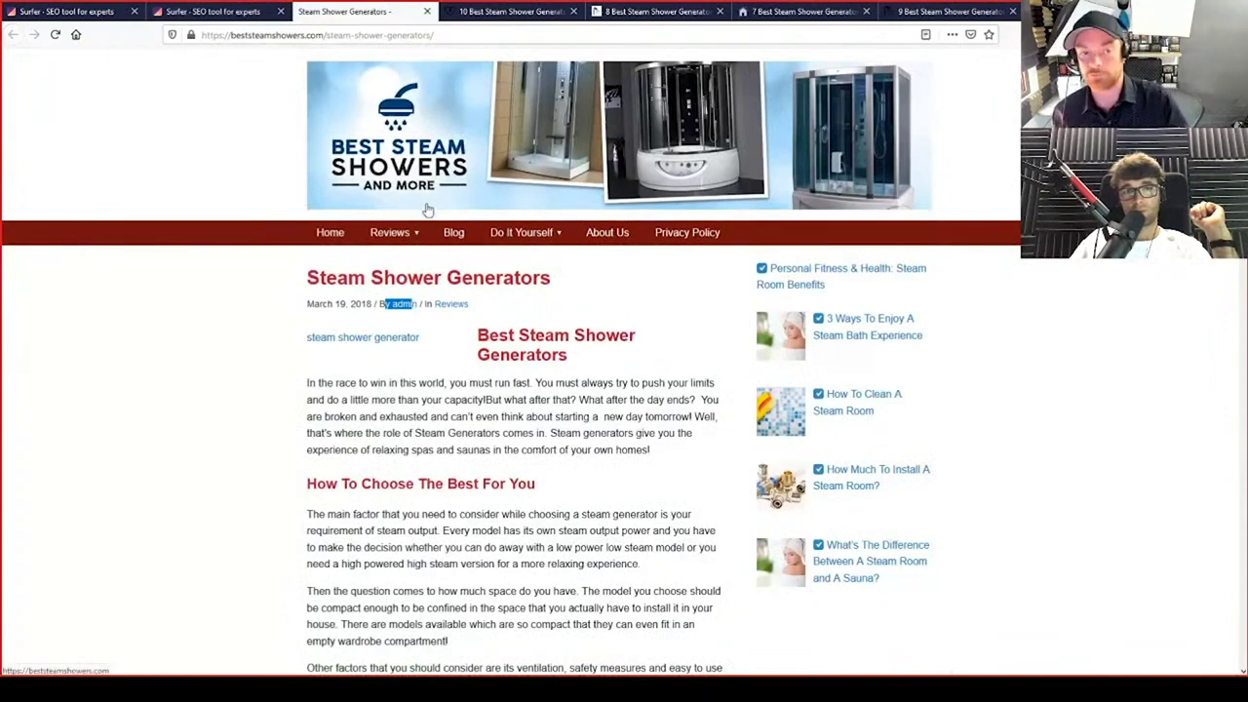
{"action": "left_click", "coordinate": [195, 11]}
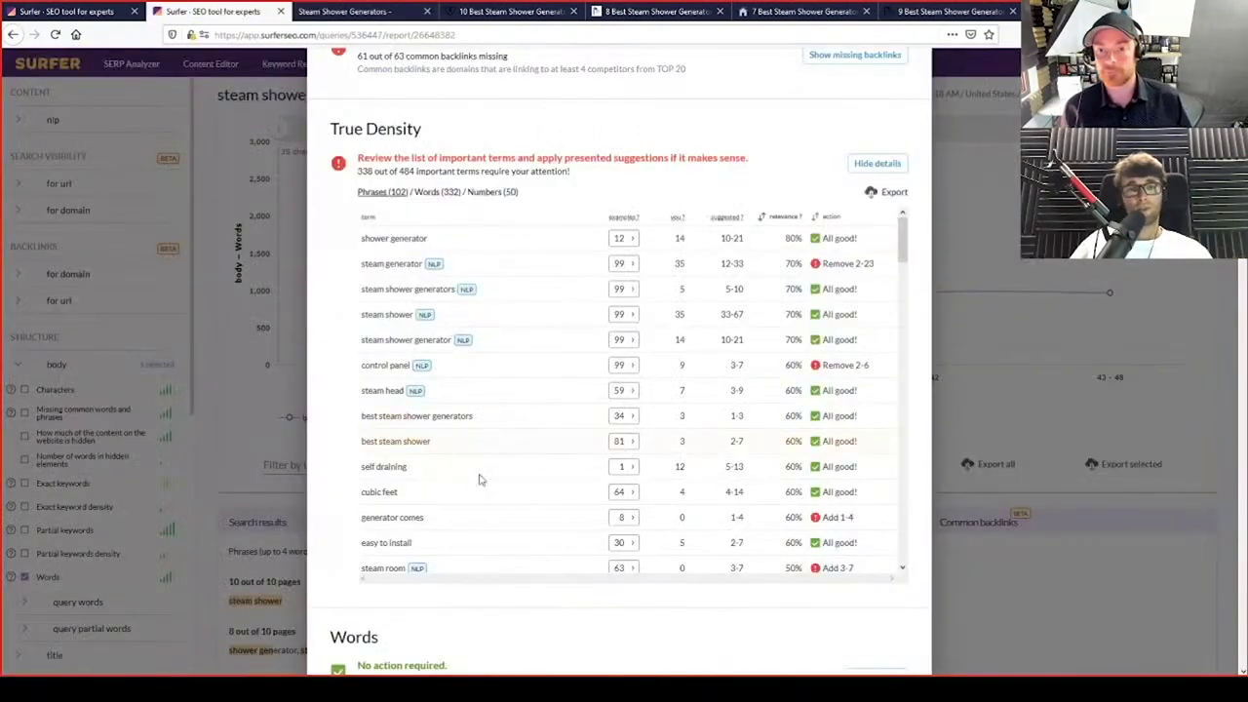
Re-examine the audit summary, the Missing common backlinks section and the True Density phrase list
{"action": "scroll", "coordinate": [787, 115], "scroll_direction": "up", "scroll_amount": 1}
{"action": "scroll", "coordinate": [787, 115], "scroll_direction": "up", "scroll_amount": 2}
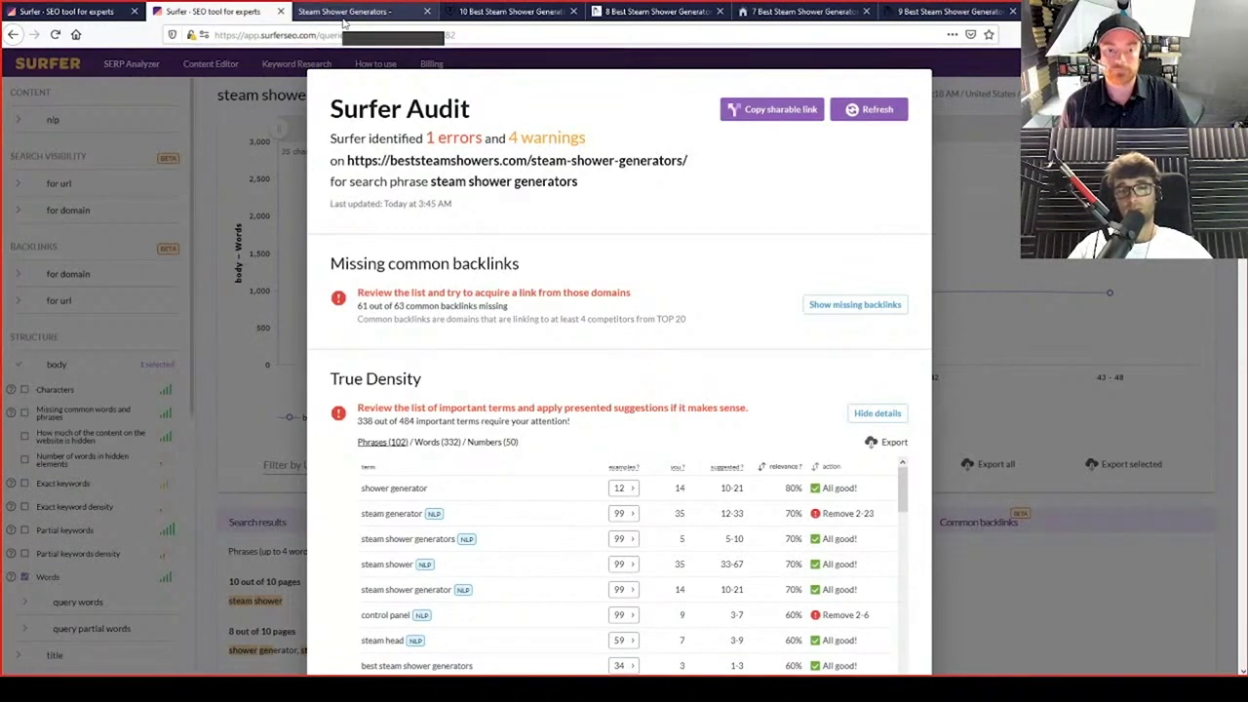
{"action": "scroll", "coordinate": [515, 246], "scroll_direction": "down", "scroll_amount": 2}
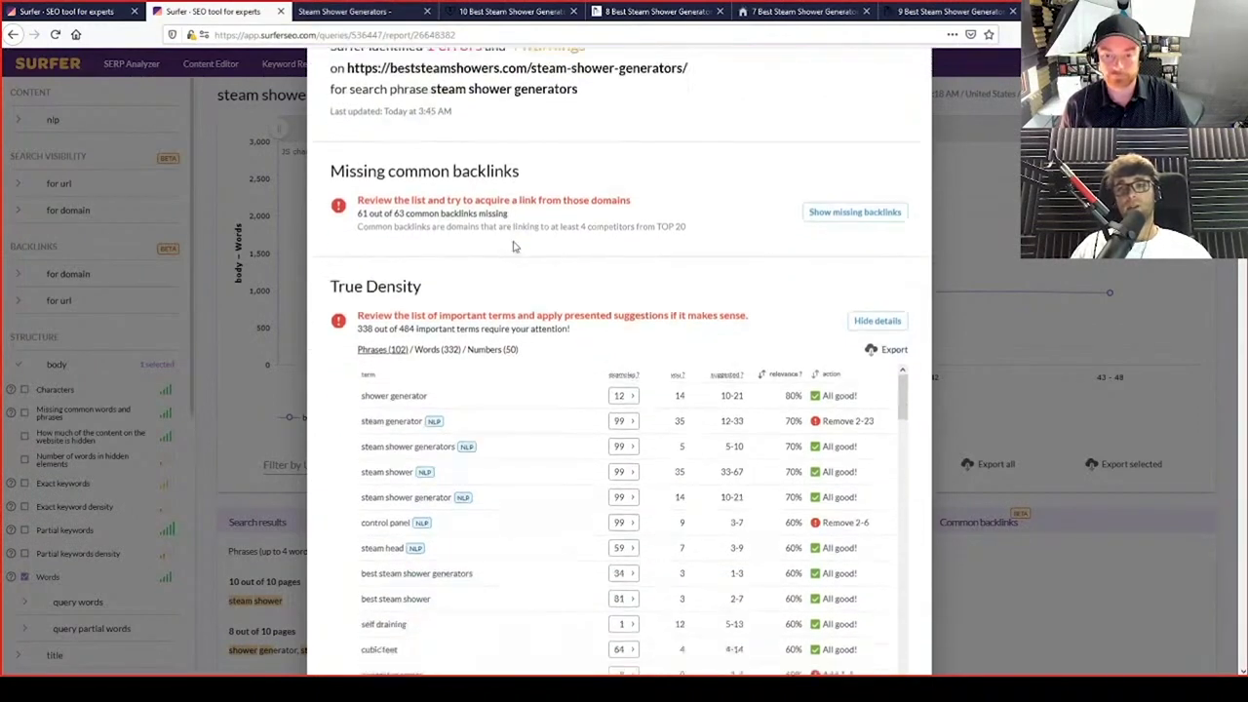
{"action": "scroll", "coordinate": [515, 248], "scroll_direction": "down", "scroll_amount": 1}
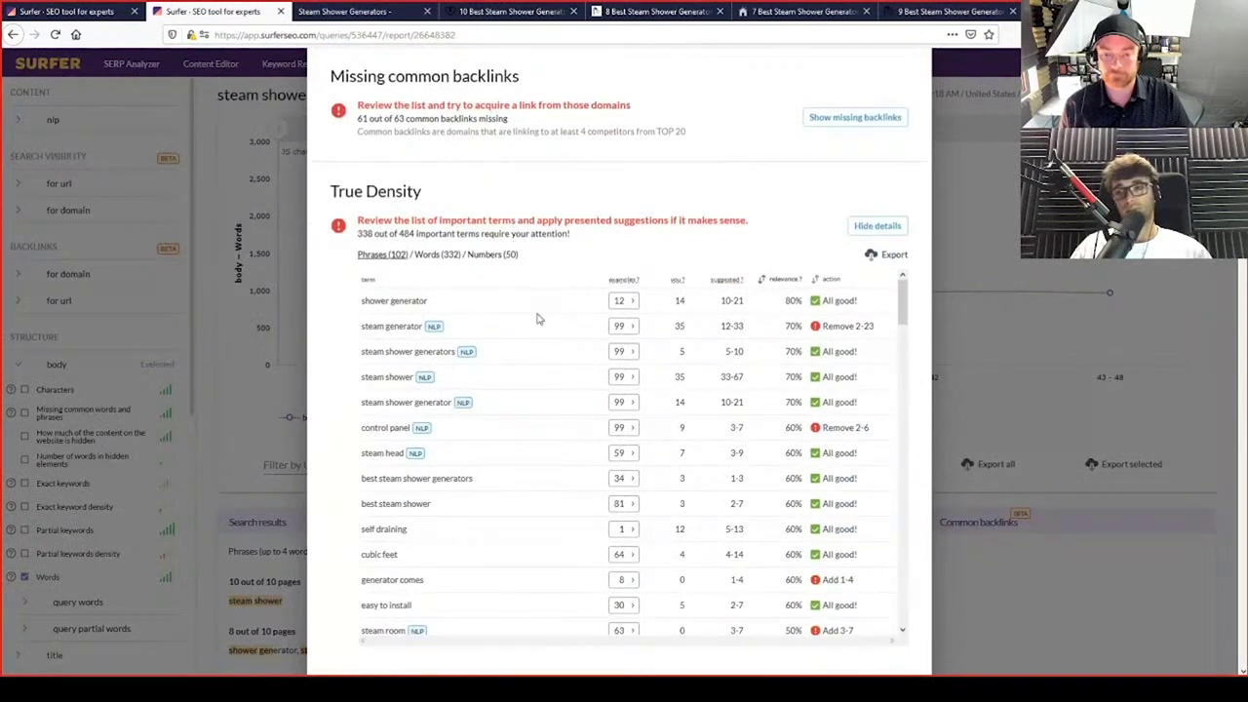
{"action": "left_click_drag", "start_coordinate": [904, 298], "coordinate": [935, 196]}
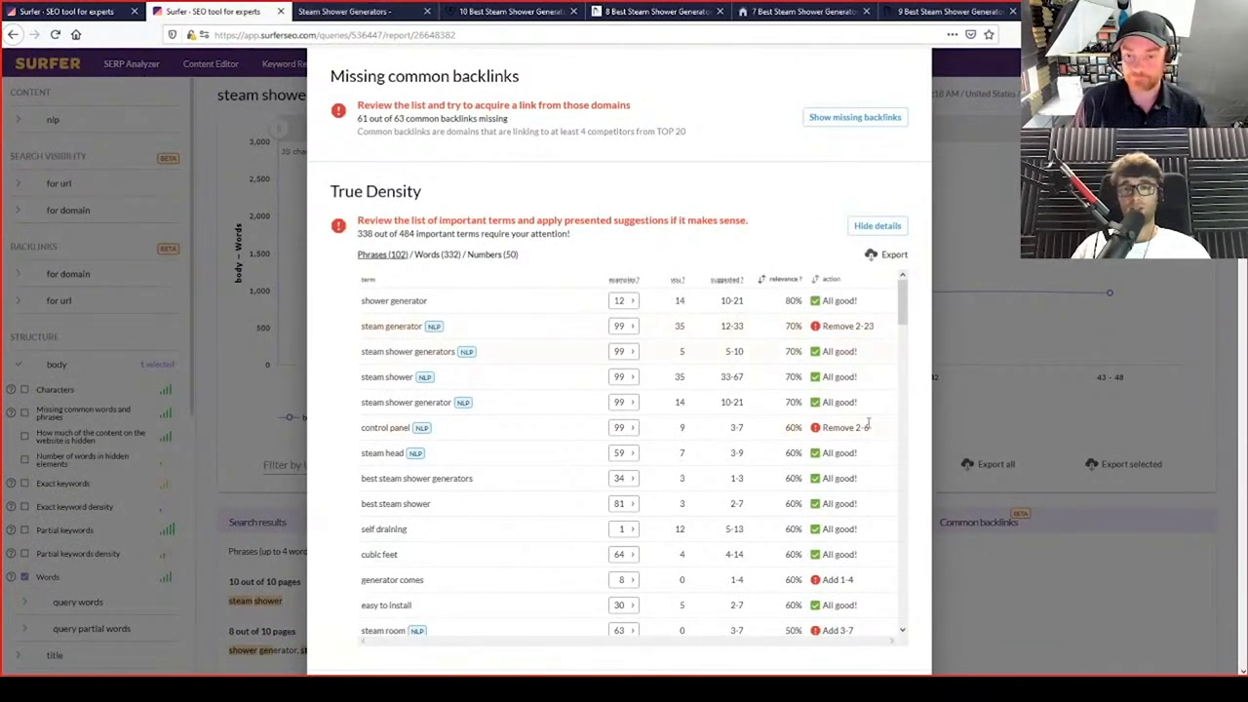
{"action": "scroll", "coordinate": [868, 452], "scroll_direction": "down", "scroll_amount": 5}
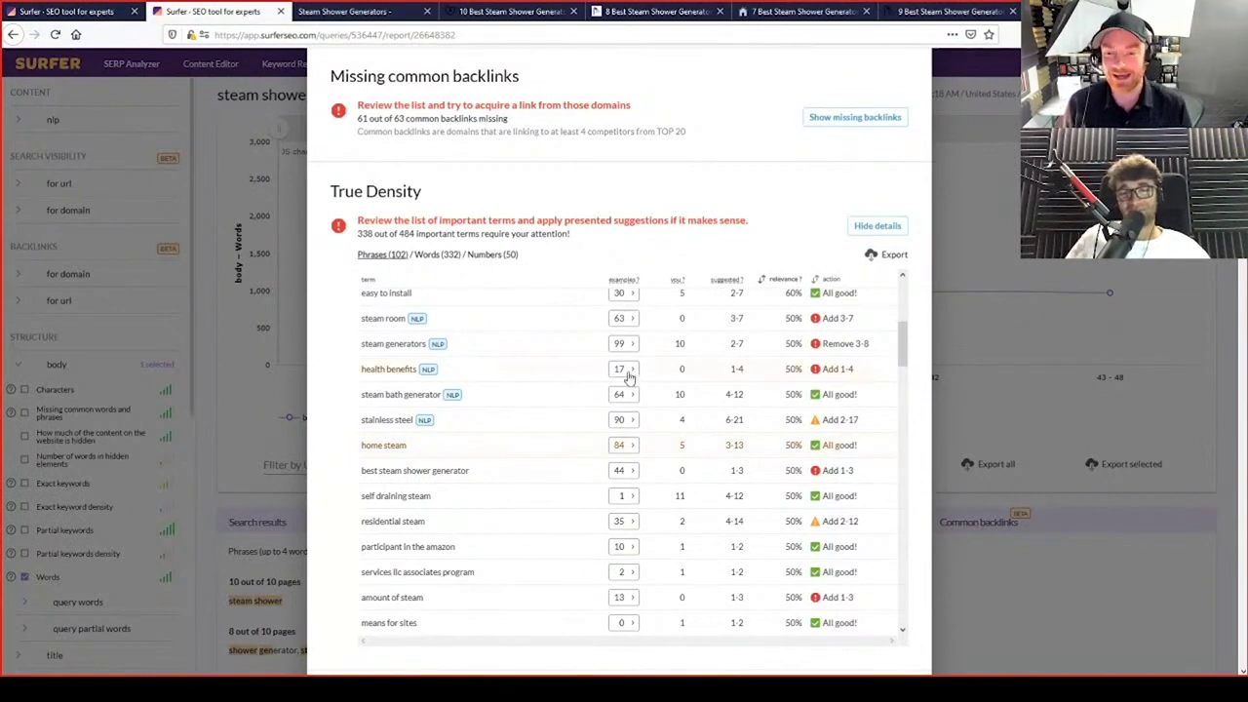
{"action": "scroll", "coordinate": [580, 405], "scroll_direction": "up", "scroll_amount": 5}
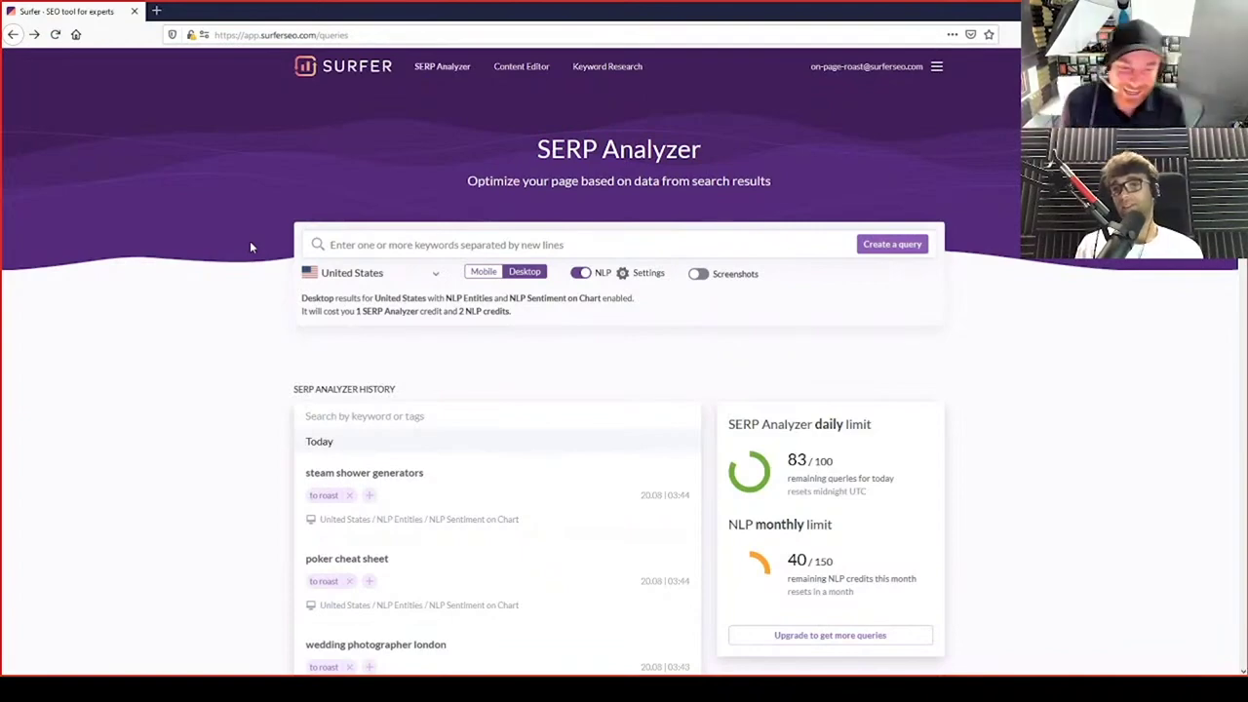
Open the "locksmith berkeley" query from the SERP Analyzer history in a new tab
{"action": "scroll", "coordinate": [223, 304], "scroll_direction": "down", "scroll_amount": 3}
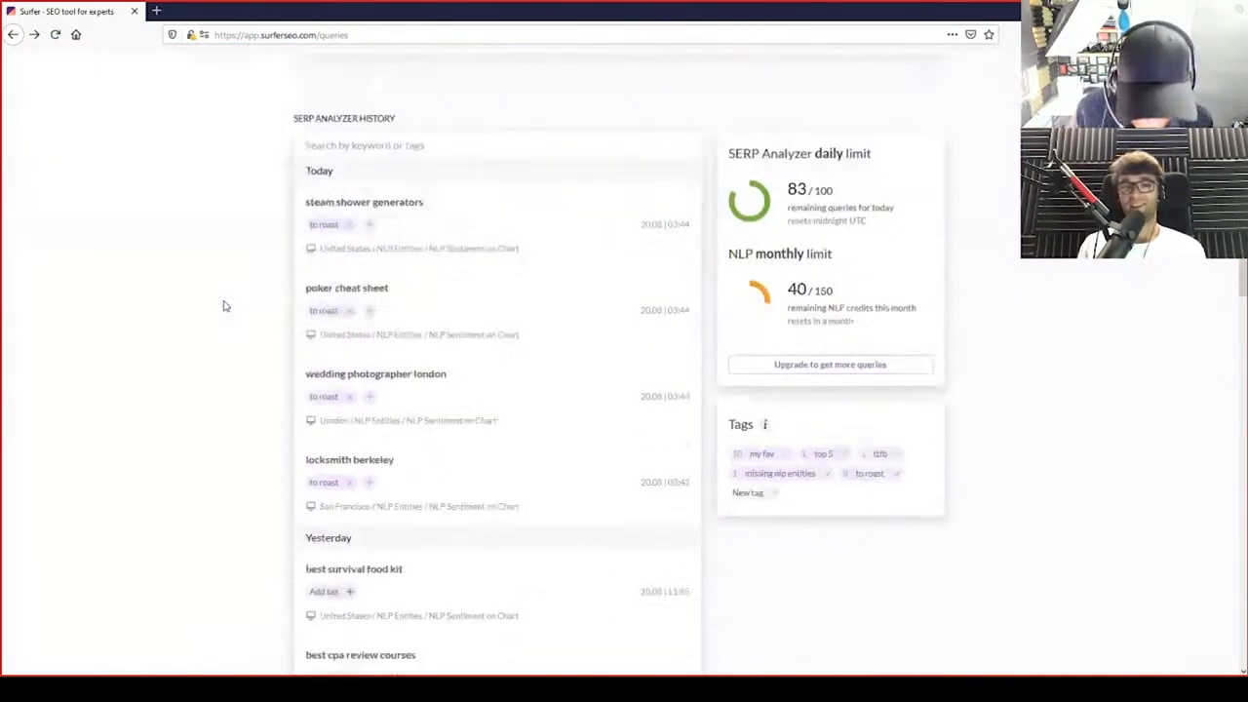
{"action": "right_click", "coordinate": [224, 304]}
{"action": "scroll", "coordinate": [195, 205], "scroll_direction": "up", "scroll_amount": 1}
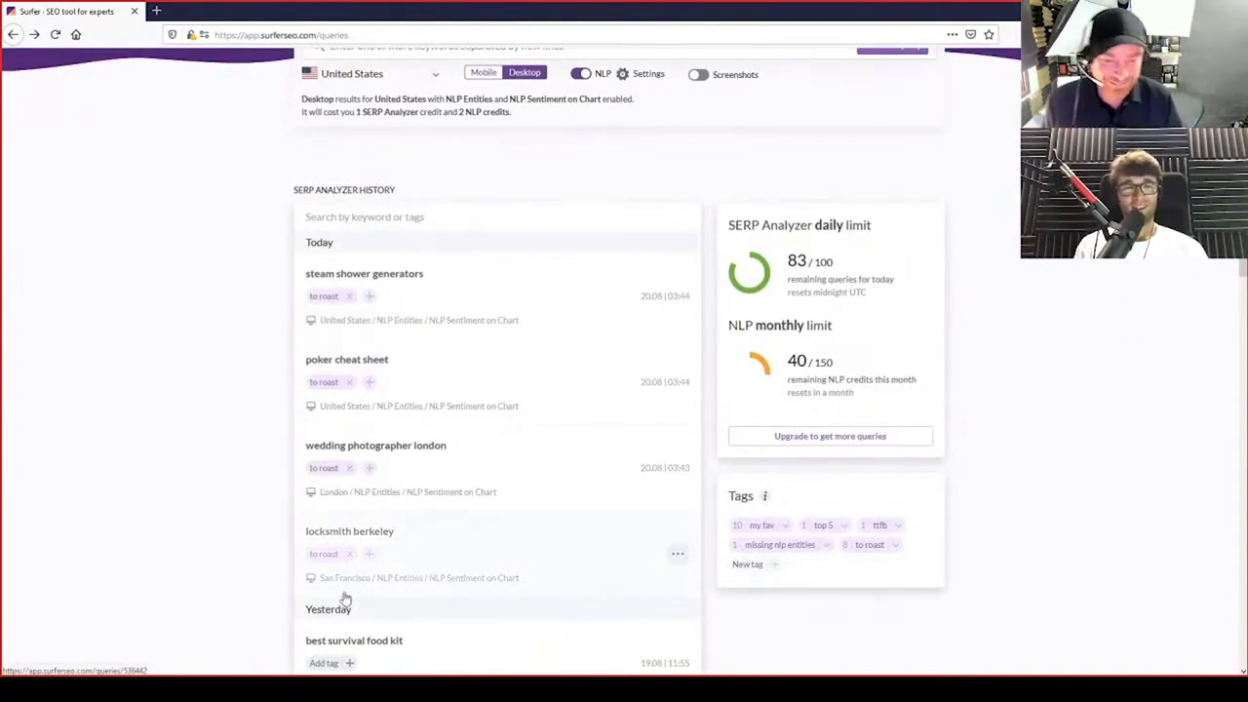
{"action": "middle_click", "coordinate": [456, 554]}
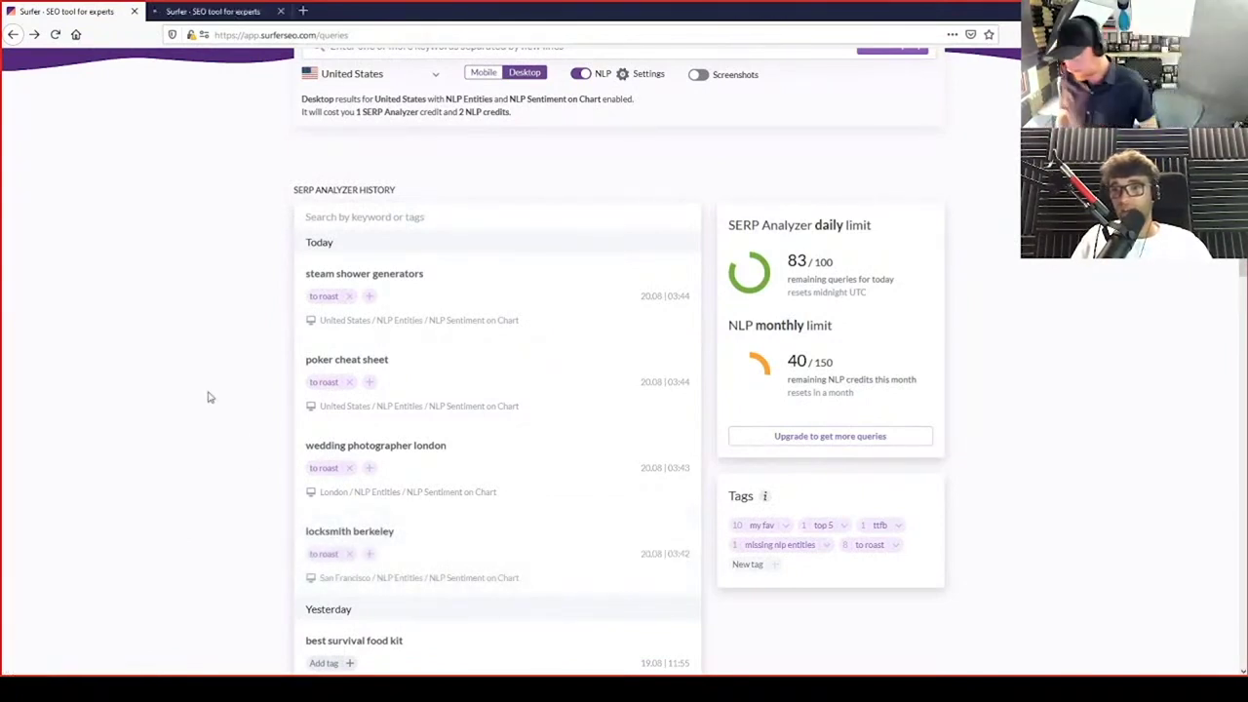
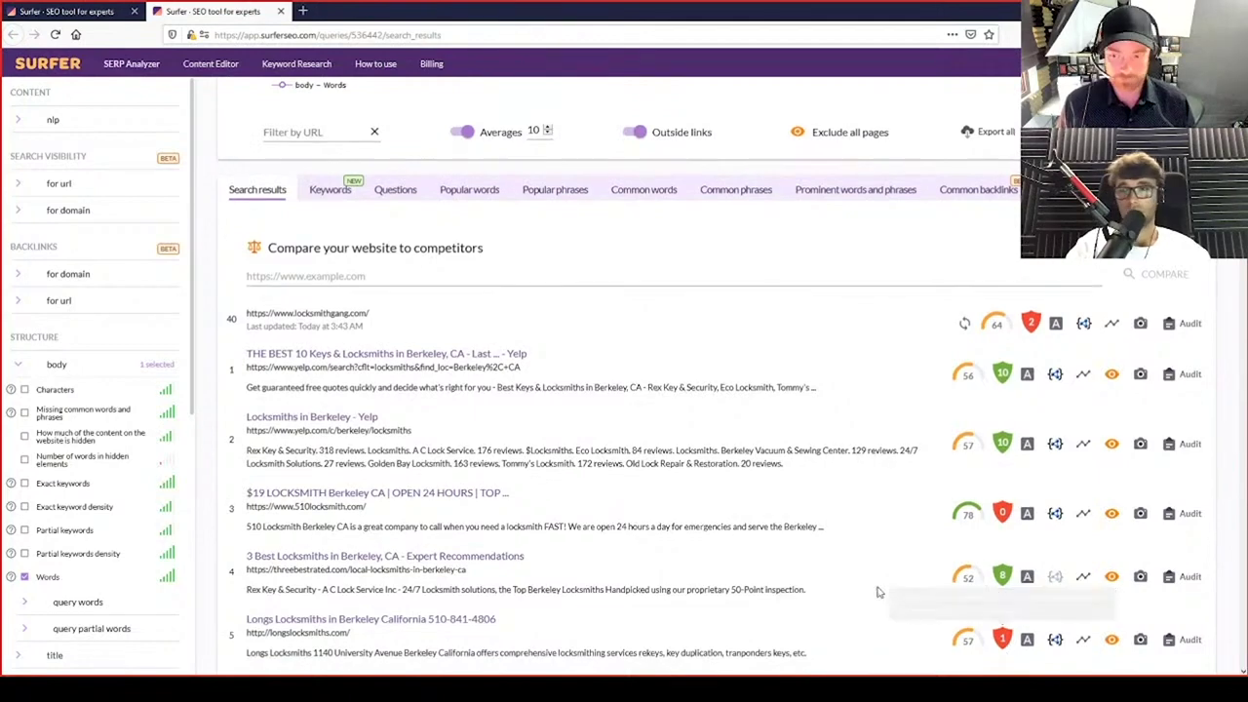
Review the top-ranking results for locksmith berkeley and open the audited locksmithgang.com page
{"action": "scroll", "coordinate": [878, 592], "scroll_direction": "down", "scroll_amount": 1}
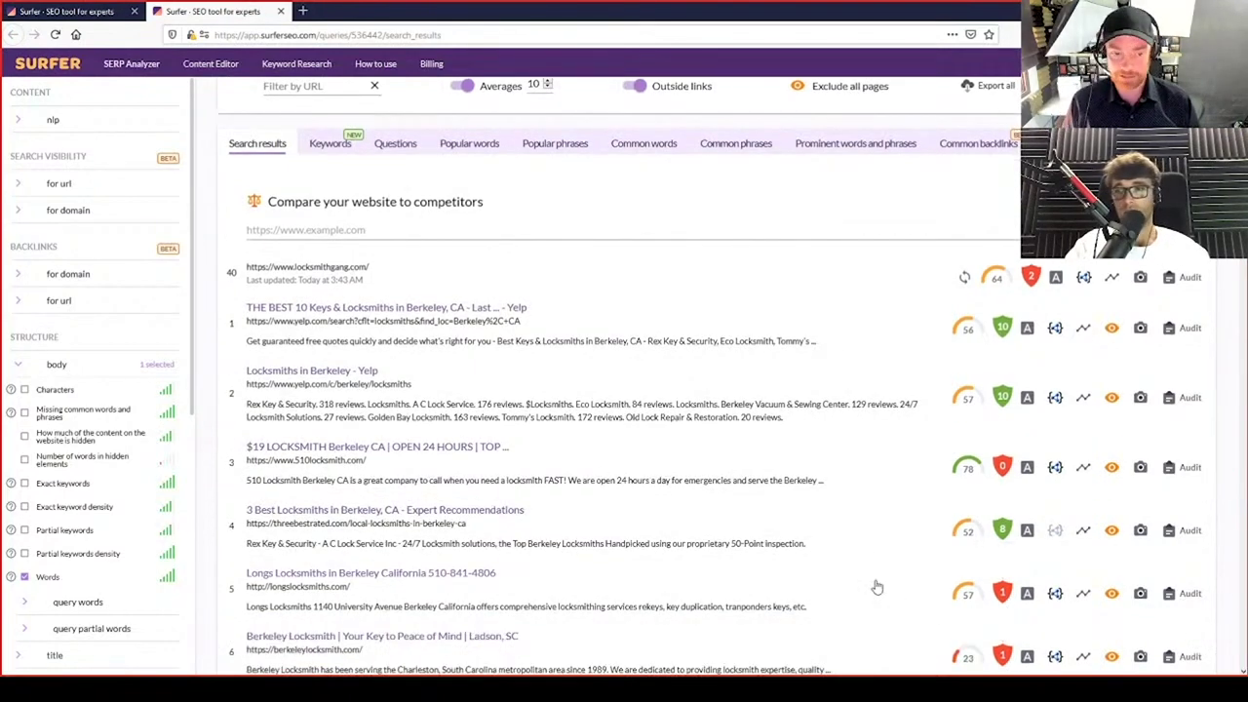
{"action": "scroll", "coordinate": [878, 588], "scroll_direction": "down", "scroll_amount": 5}
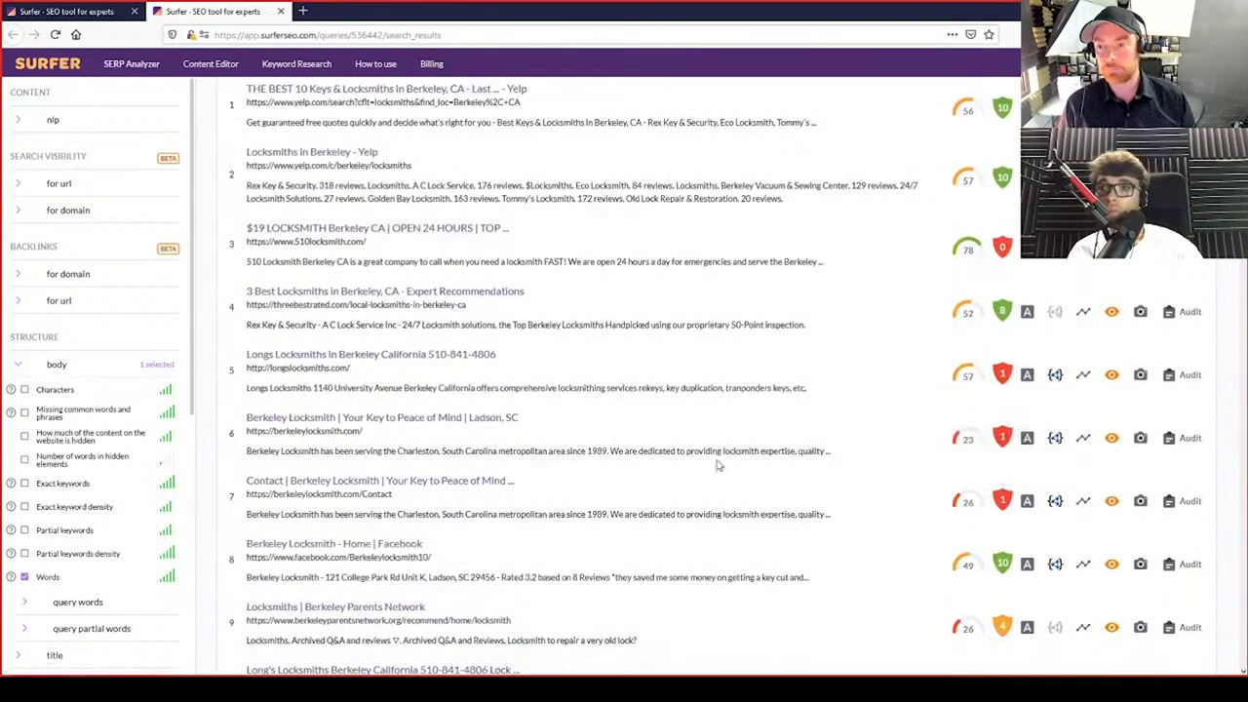
{"action": "scroll", "coordinate": [714, 465], "scroll_direction": "up", "scroll_amount": 3}
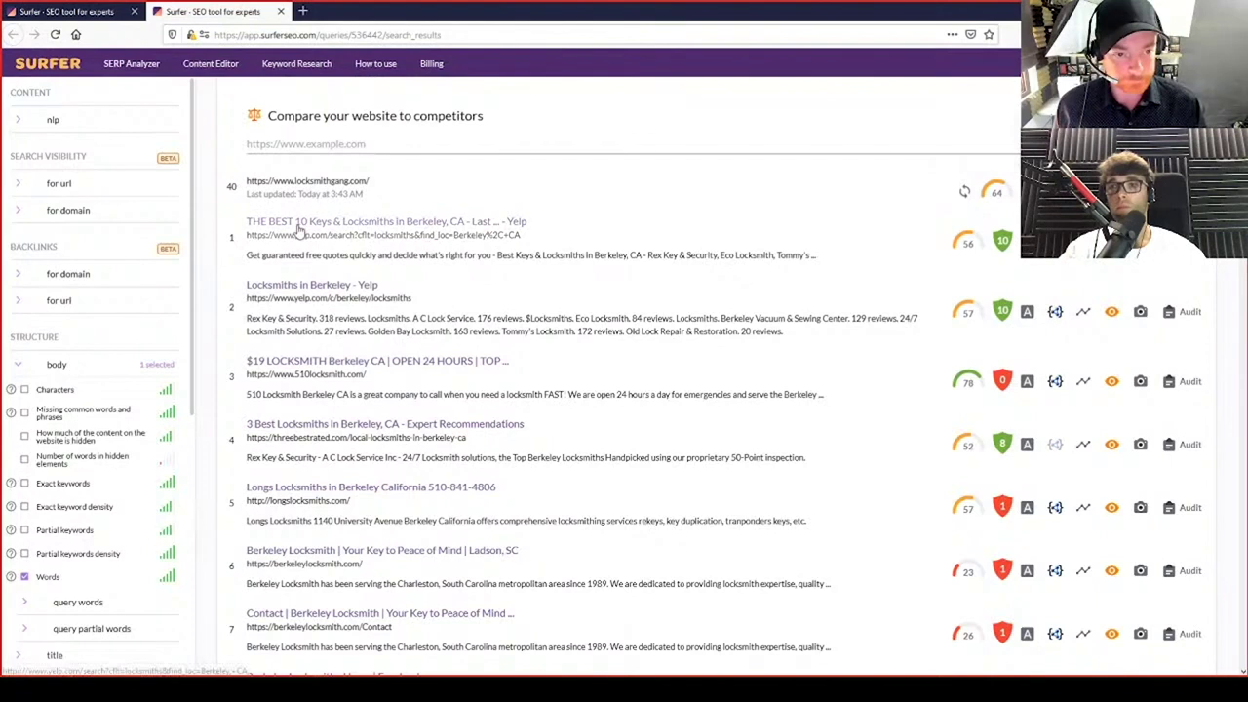
{"action": "left_click", "coordinate": [304, 182]}
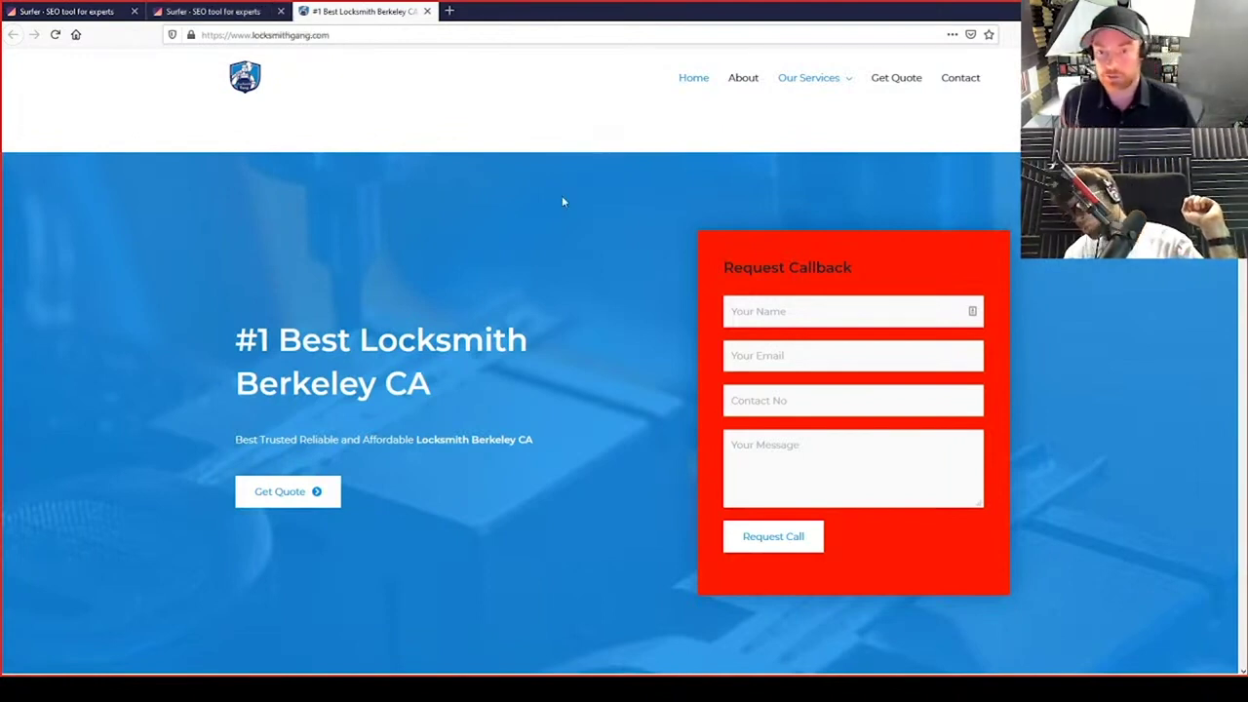
Read the Locksmith Gang homepage from its callback form through the service list and the commercial and residential locksmith sections
{"action": "left_click", "coordinate": [753, 355]}
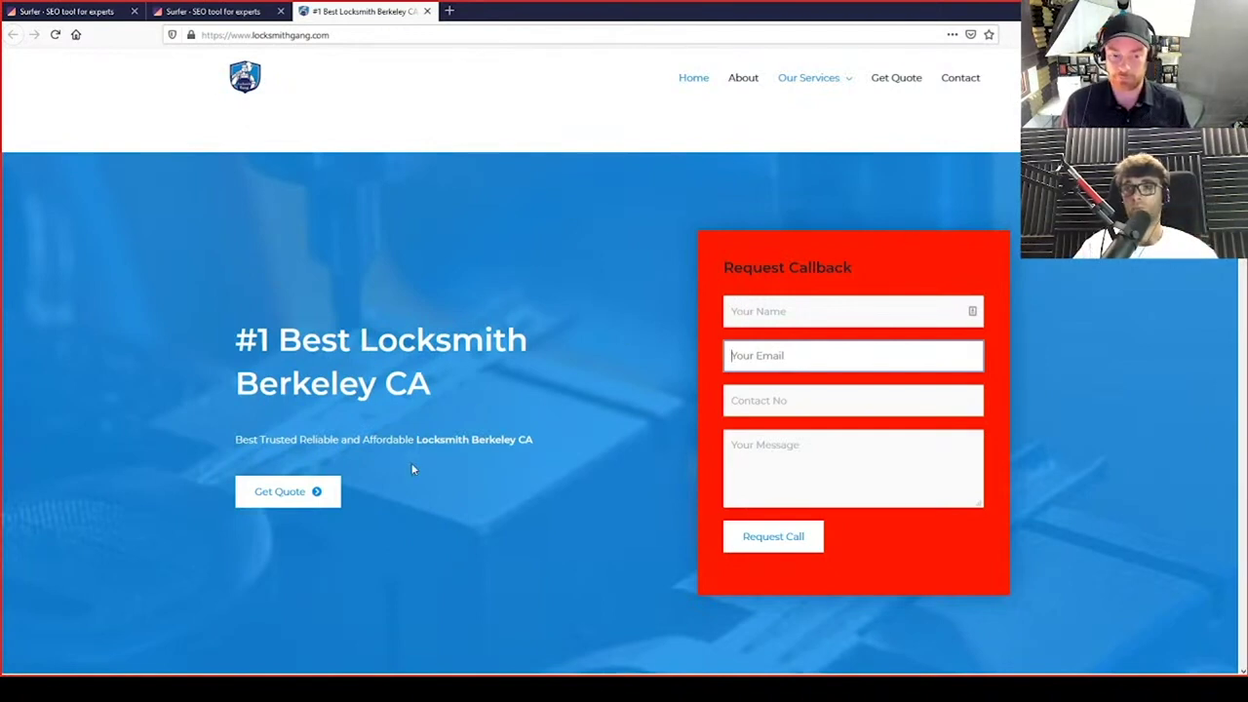
{"action": "scroll", "coordinate": [411, 469], "scroll_direction": "down", "scroll_amount": 4}
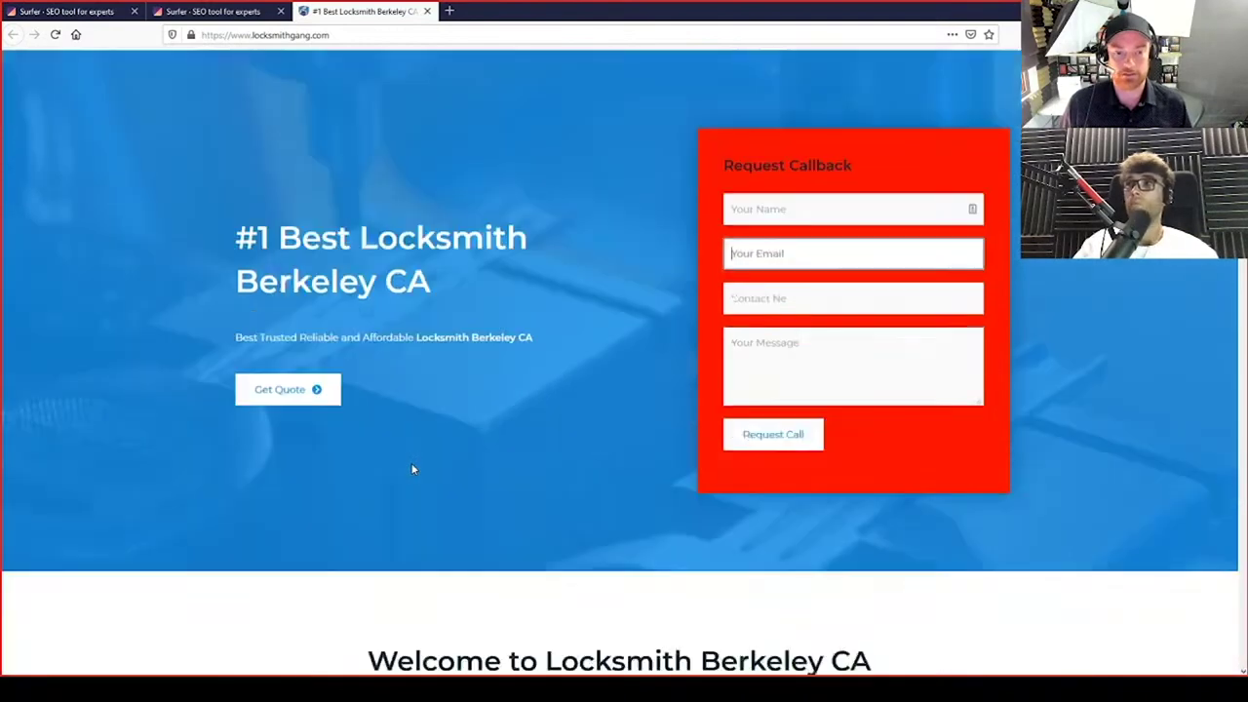
{"action": "scroll", "coordinate": [412, 469], "scroll_direction": "down", "scroll_amount": 5}
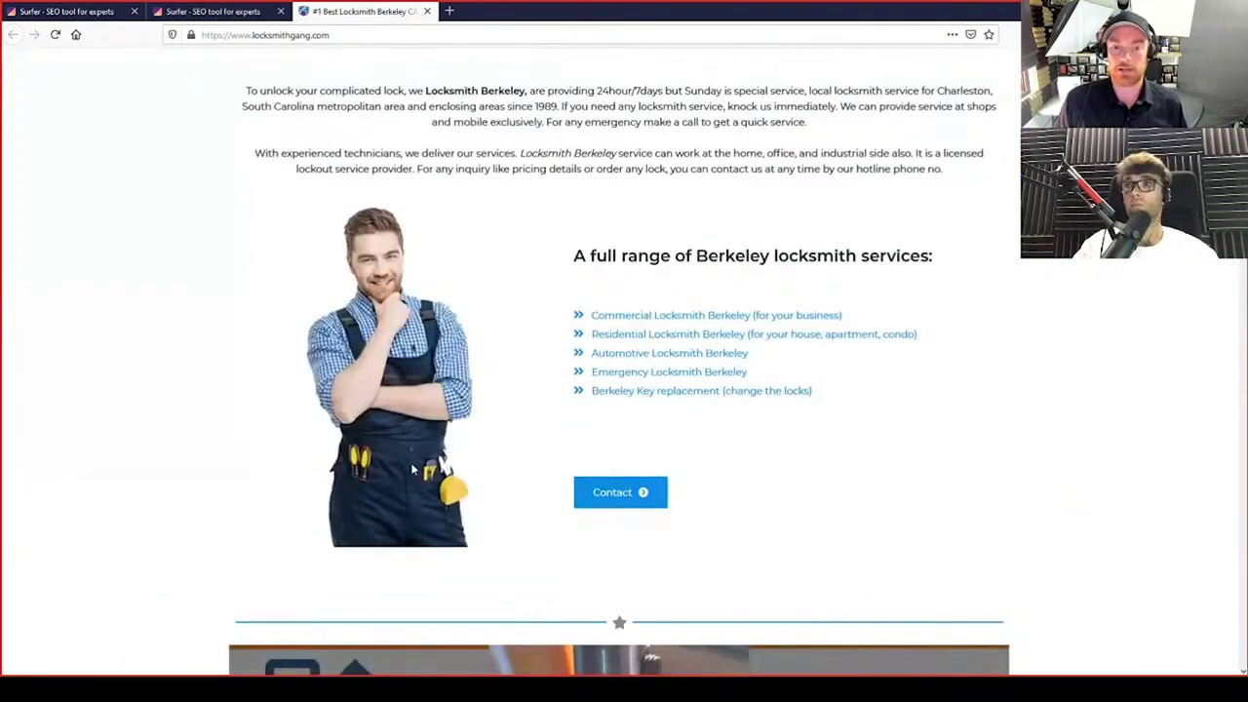
{"action": "scroll", "coordinate": [411, 469], "scroll_direction": "down", "scroll_amount": 2}
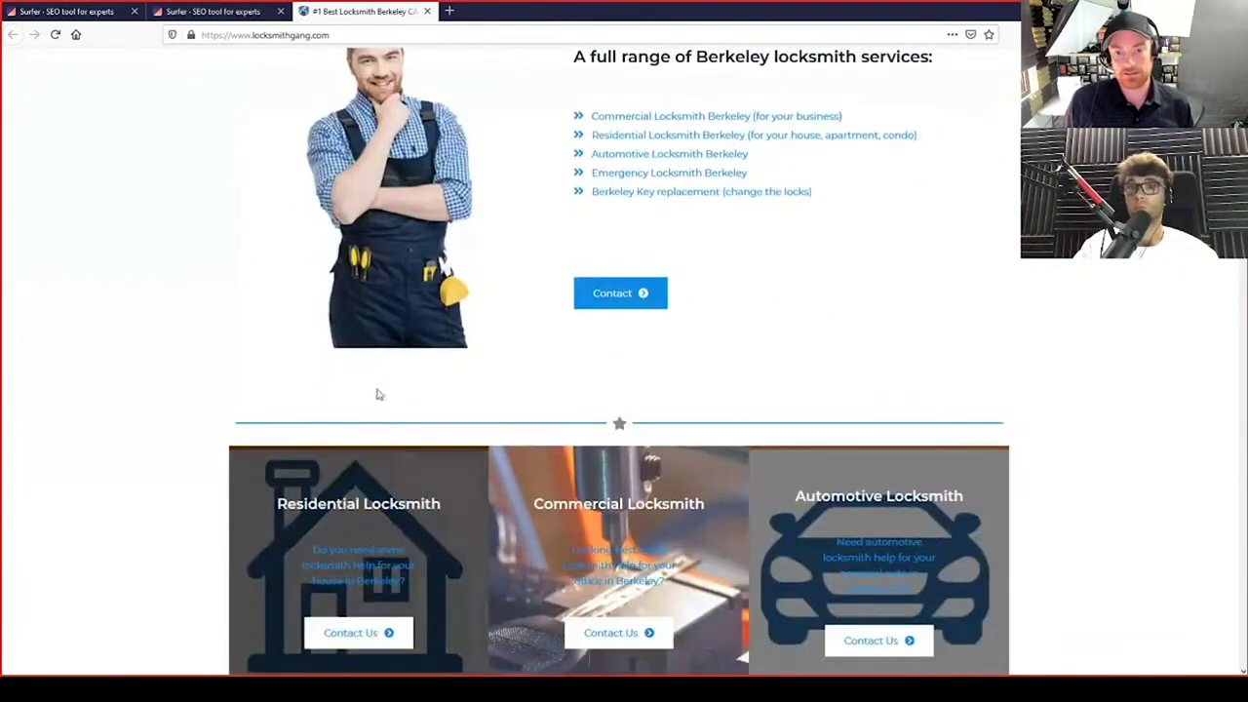
{"action": "scroll", "coordinate": [378, 353], "scroll_direction": "down", "scroll_amount": 2}
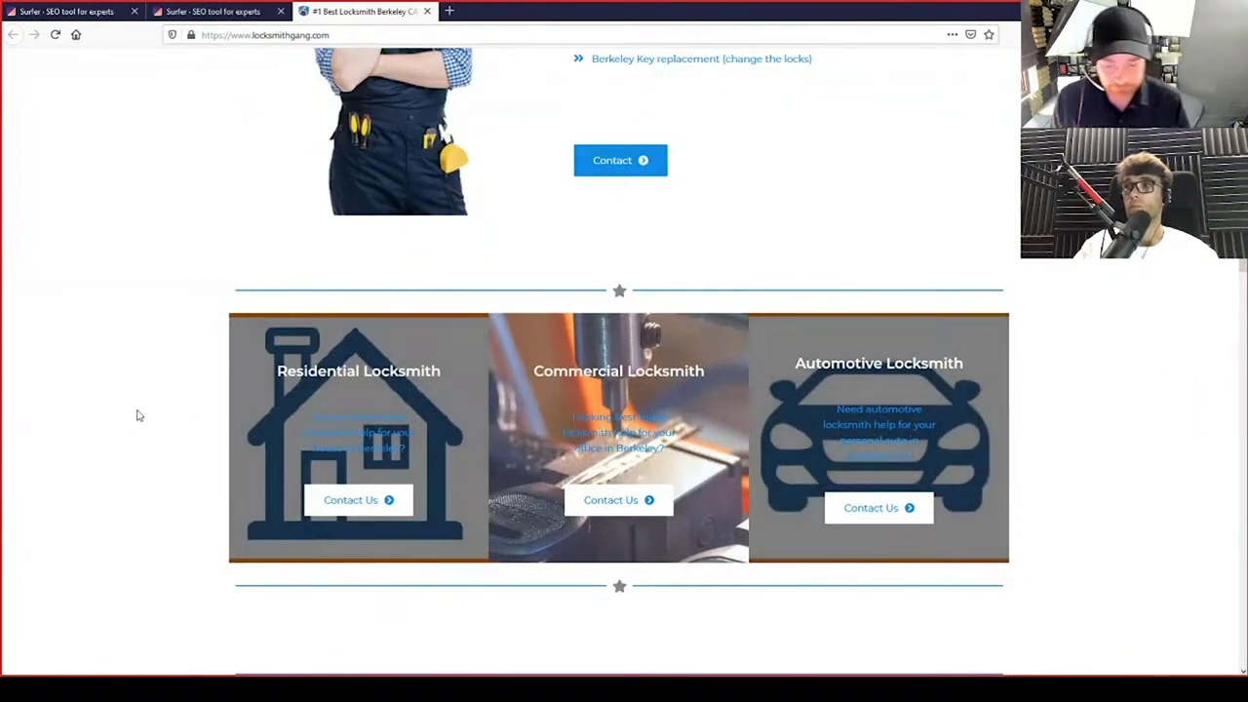
{"action": "scroll", "coordinate": [137, 416], "scroll_direction": "down", "scroll_amount": 5}
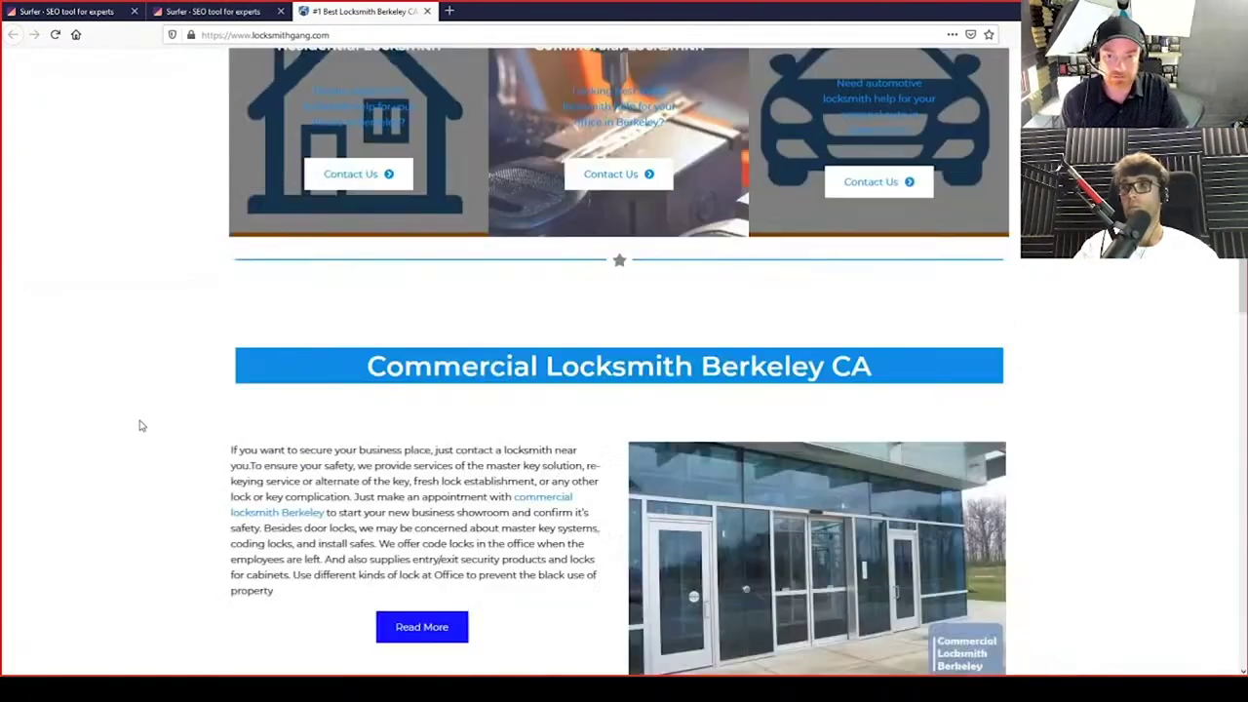
{"action": "scroll", "coordinate": [139, 424], "scroll_direction": "down", "scroll_amount": 1}
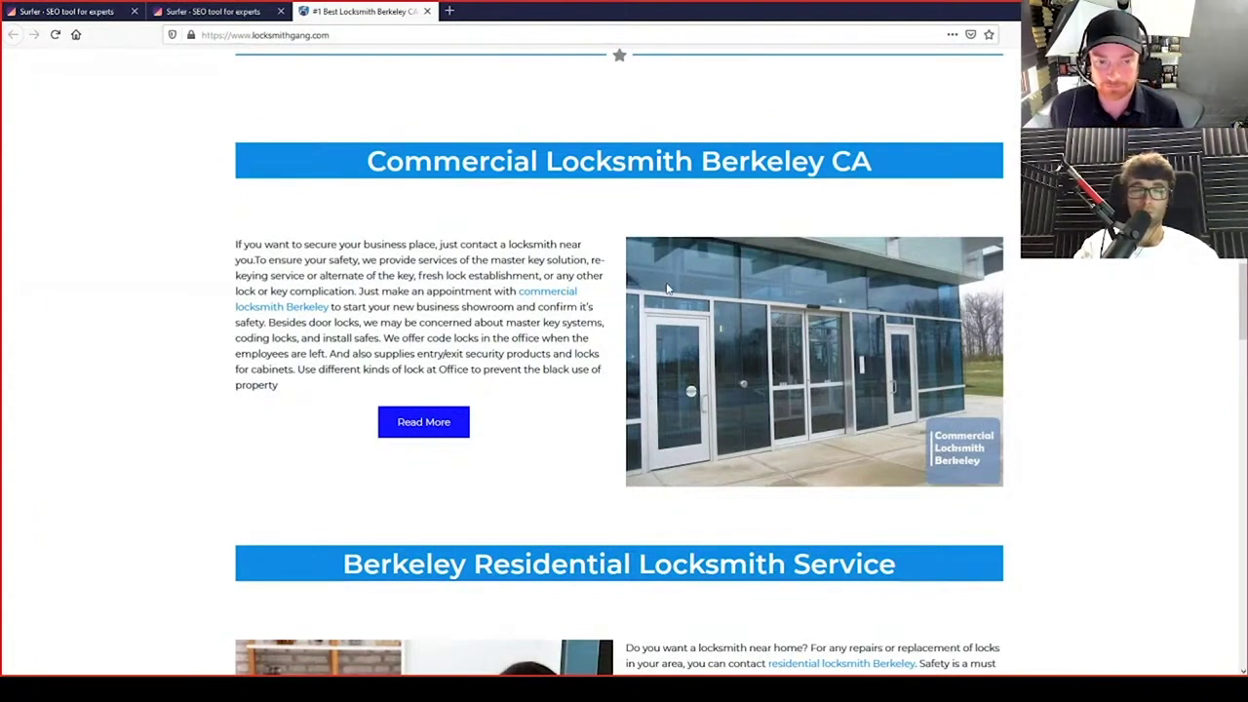
{"action": "scroll", "coordinate": [691, 506], "scroll_direction": "down", "scroll_amount": 1}
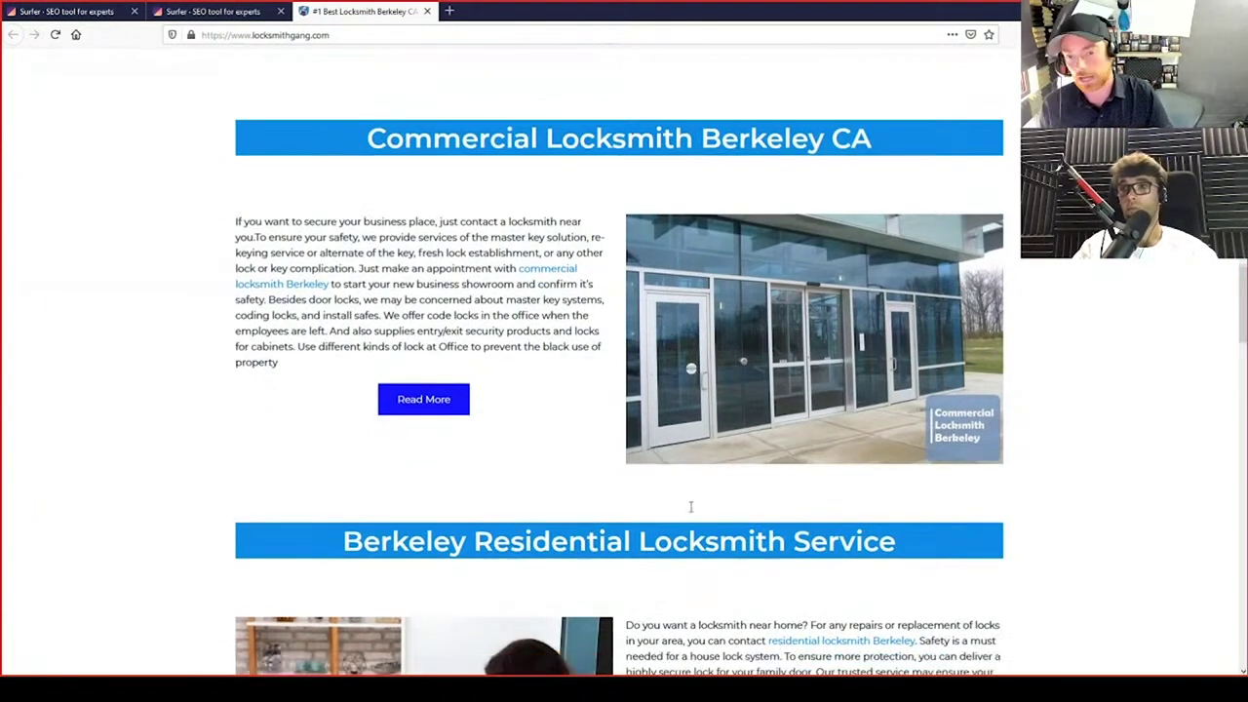
{"action": "scroll", "coordinate": [691, 506], "scroll_direction": "down", "scroll_amount": 3}
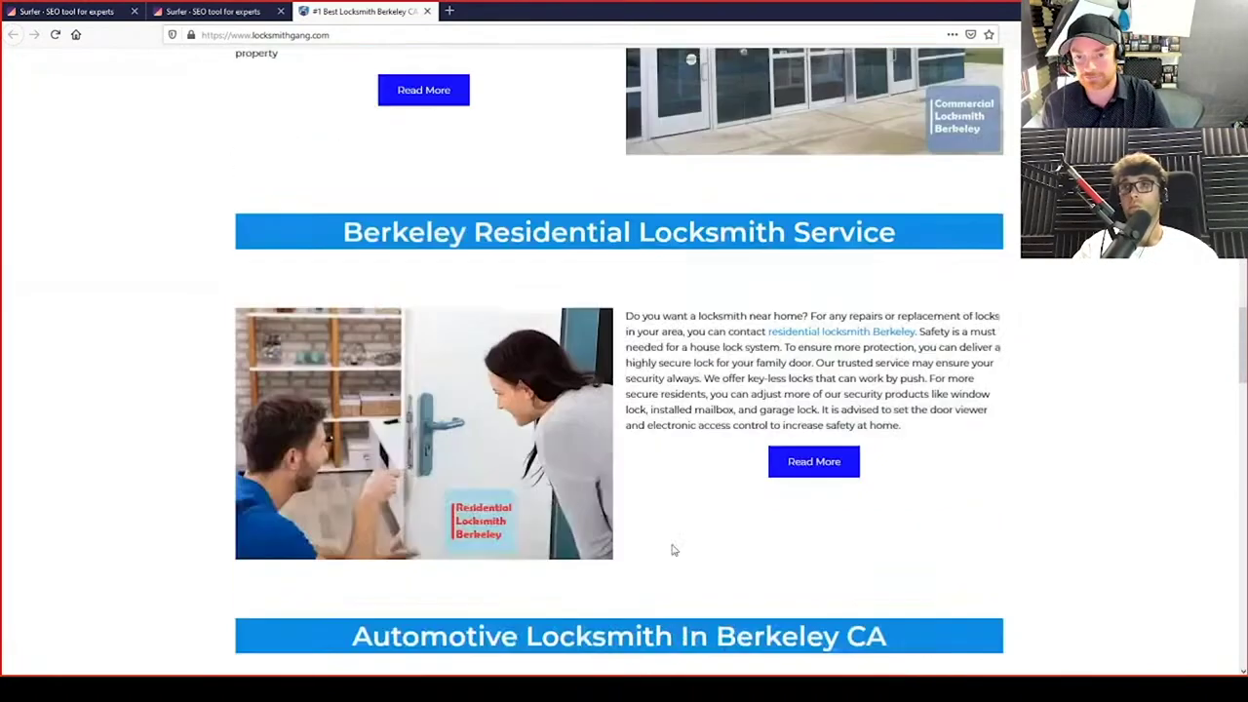
Recheck the commercial locksmith section, and read on through the automotive section and FAQ to Why Choose Us
{"action": "scroll", "coordinate": [671, 439], "scroll_direction": "up", "scroll_amount": 3}
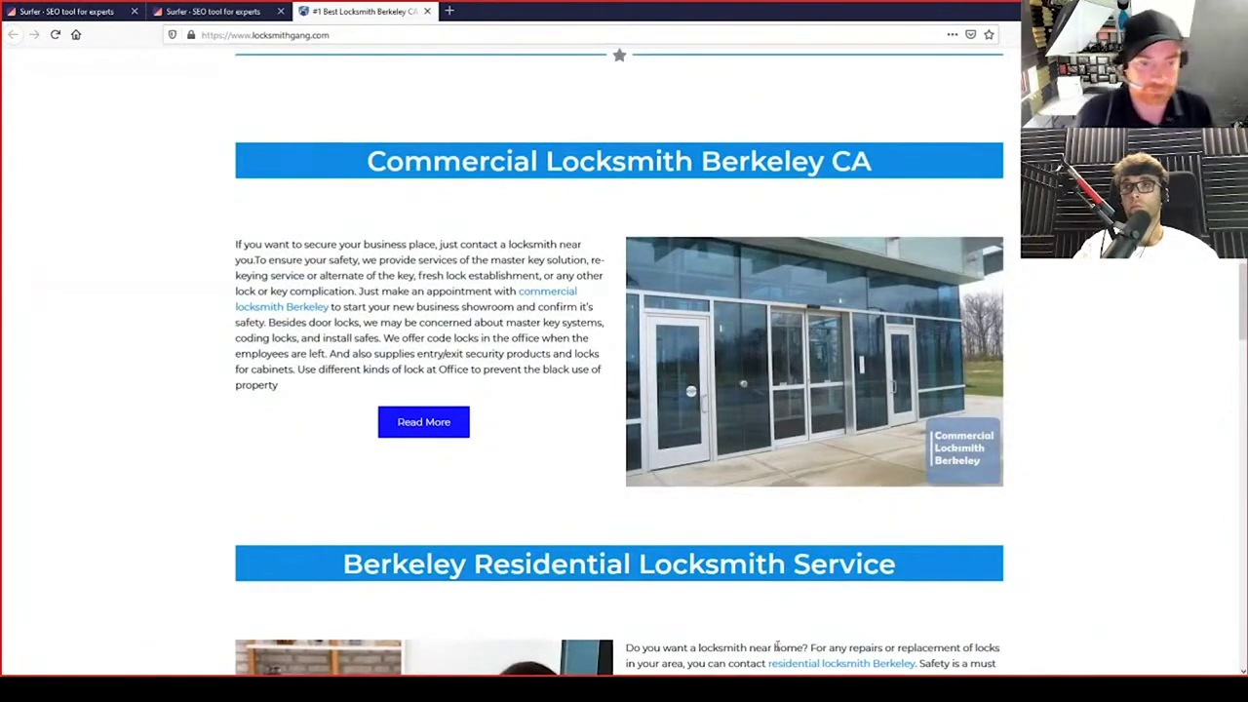
{"action": "scroll", "coordinate": [447, 436], "scroll_direction": "down", "scroll_amount": 1}
{"action": "scroll", "coordinate": [447, 435], "scroll_direction": "down", "scroll_amount": 1}
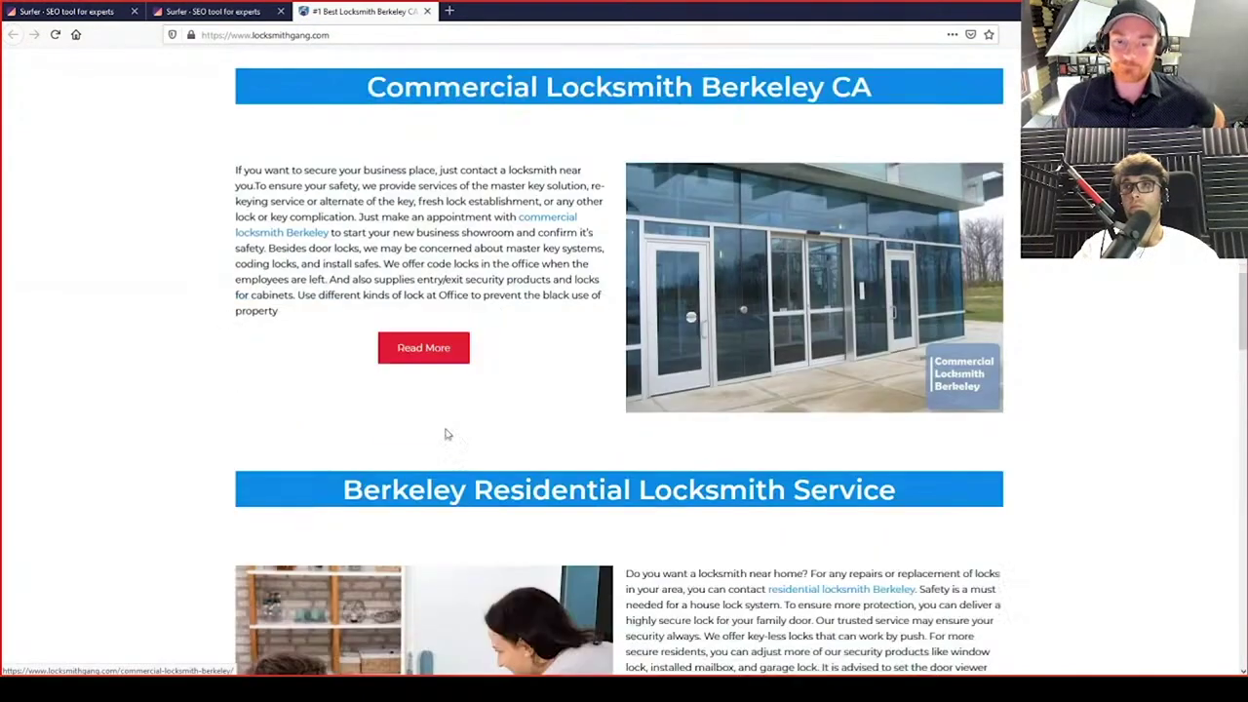
{"action": "scroll", "coordinate": [447, 435], "scroll_direction": "down", "scroll_amount": 9}
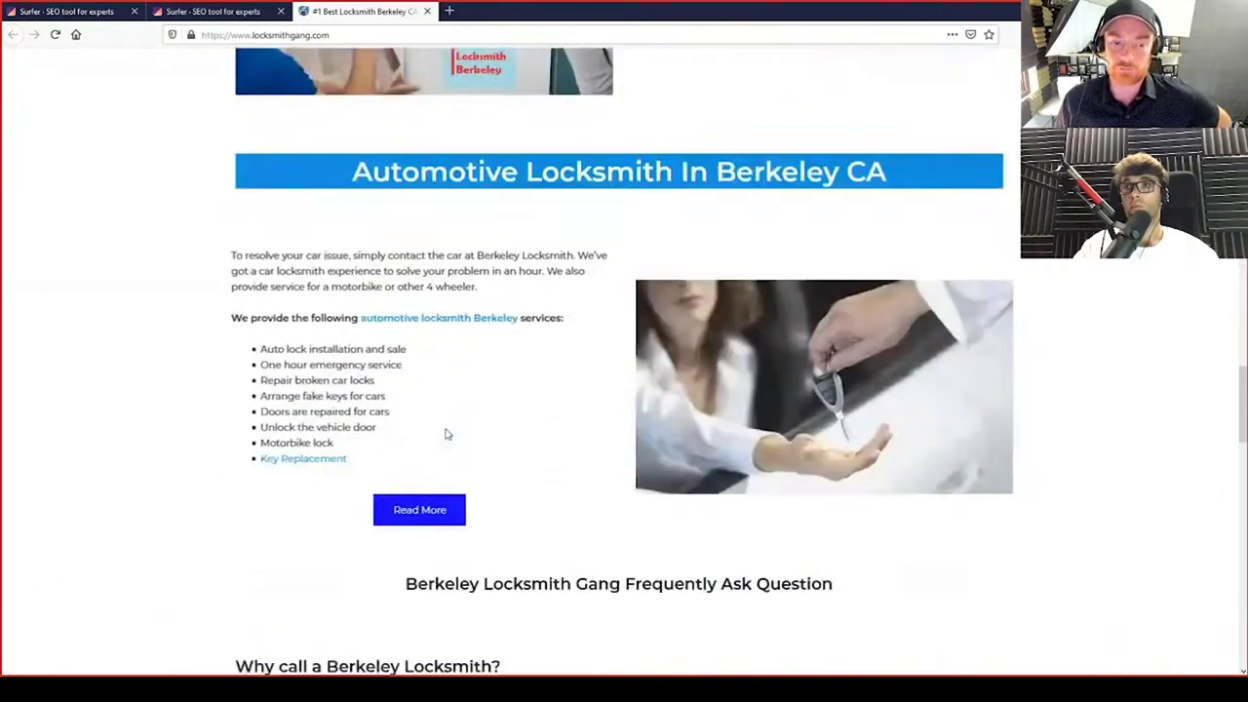
{"action": "scroll", "coordinate": [446, 435], "scroll_direction": "down", "scroll_amount": 9}
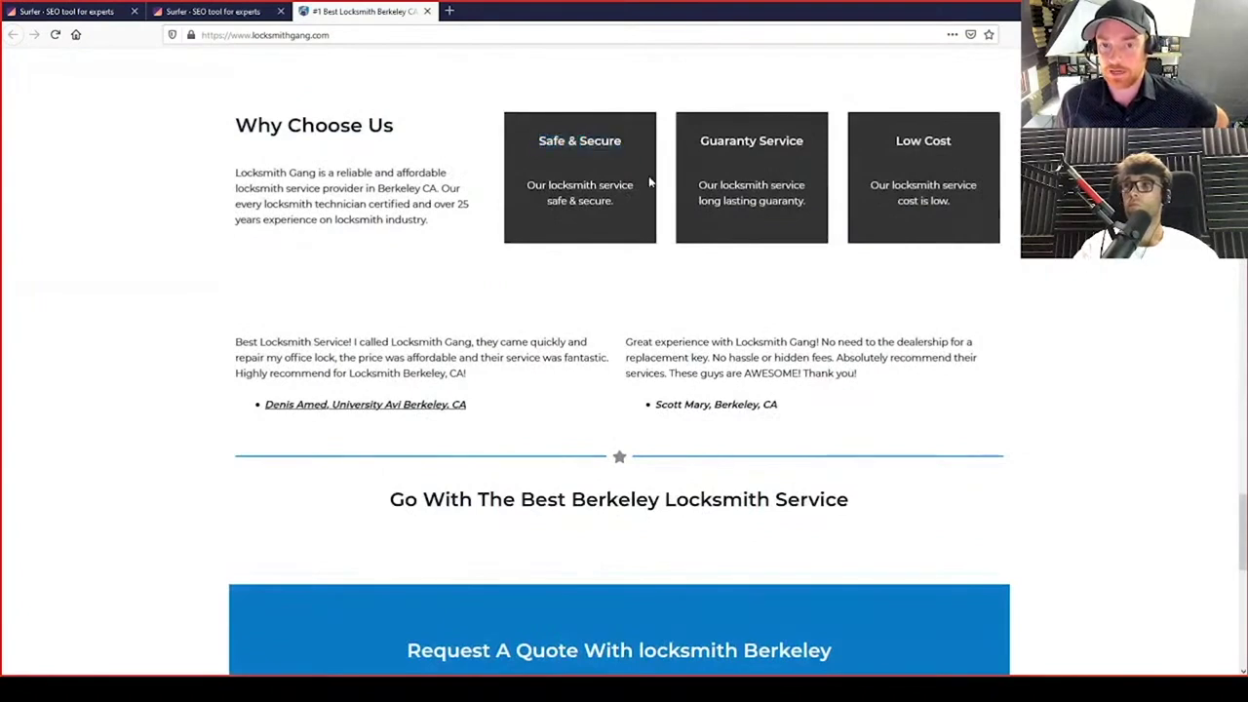
Highlight the Safe & Secure text, examine the testimonials, quote form and footer, and go back up through the FAQ
{"action": "left_click_drag", "start_coordinate": [629, 210], "coordinate": [532, 133]}
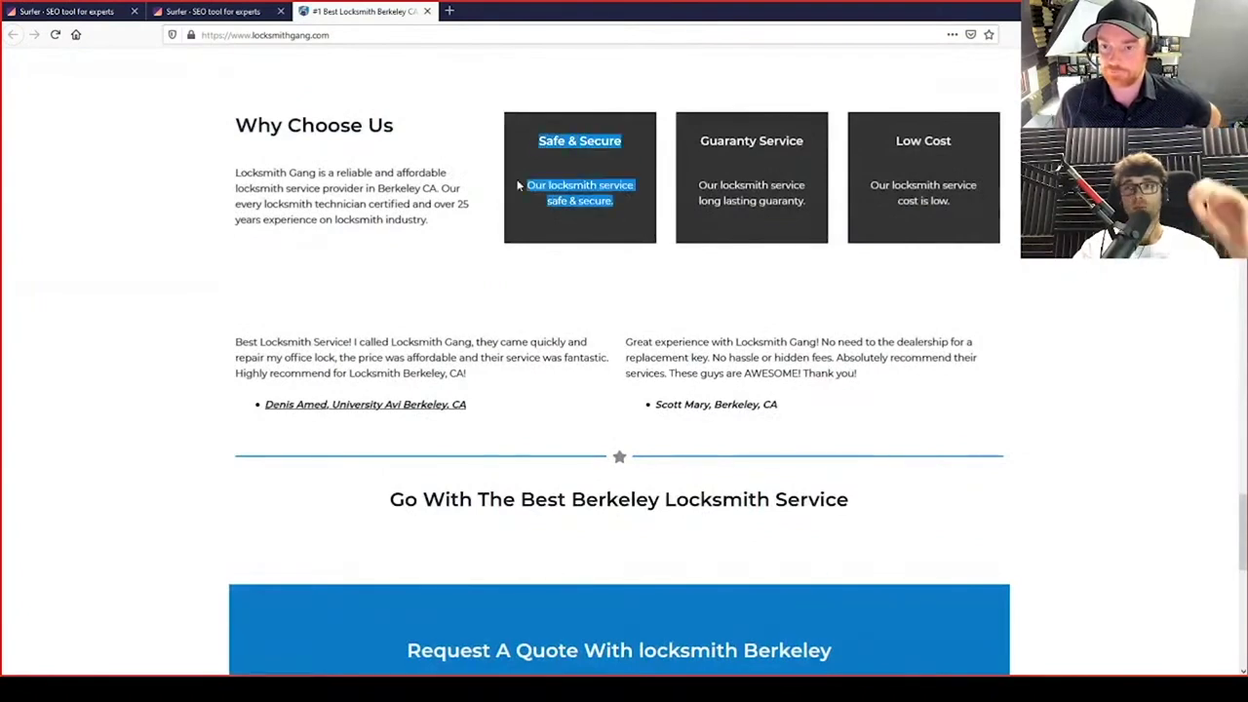
{"action": "left_click", "coordinate": [569, 334]}
{"action": "scroll", "coordinate": [562, 343], "scroll_direction": "down", "scroll_amount": 4}
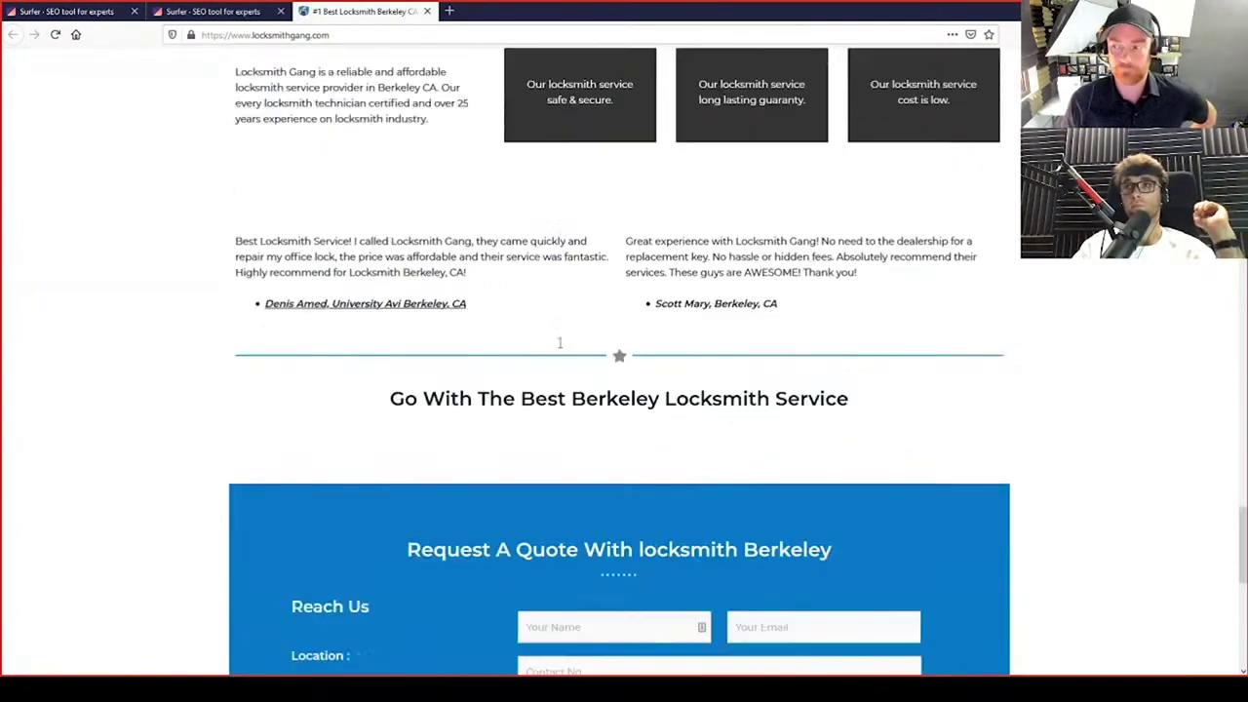
{"action": "scroll", "coordinate": [562, 353], "scroll_direction": "down", "scroll_amount": 5}
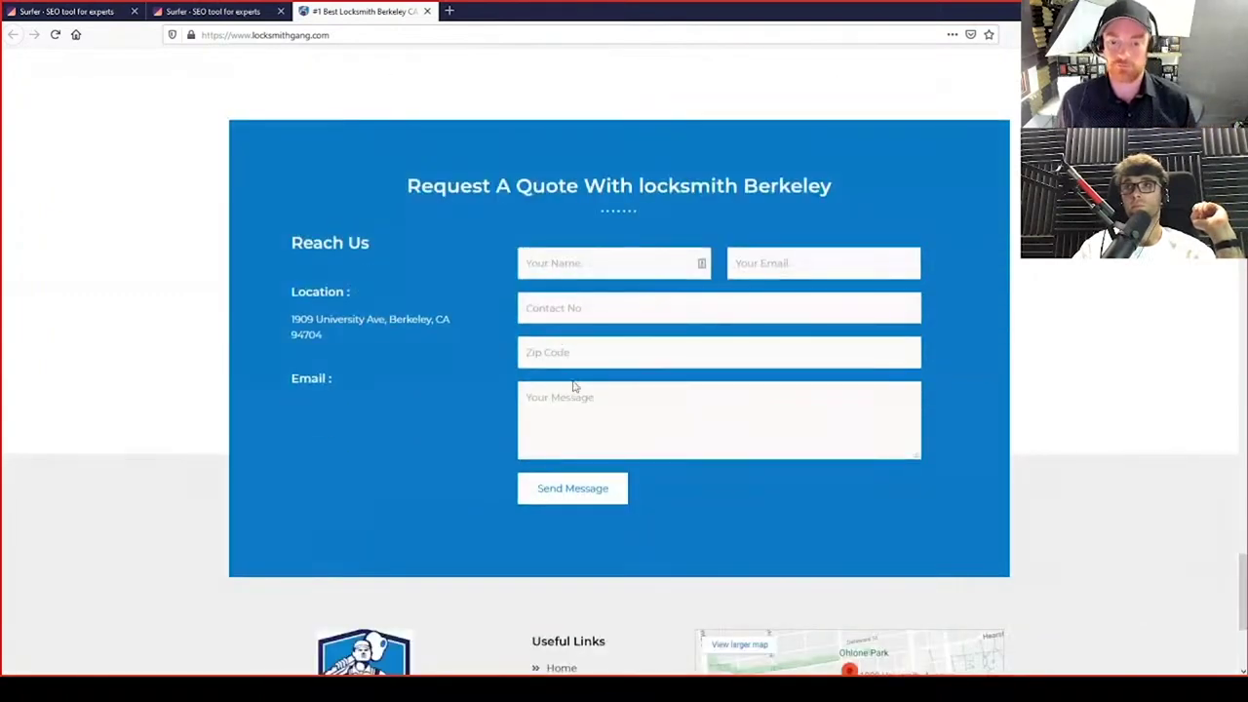
{"action": "scroll", "coordinate": [573, 386], "scroll_direction": "down", "scroll_amount": 4}
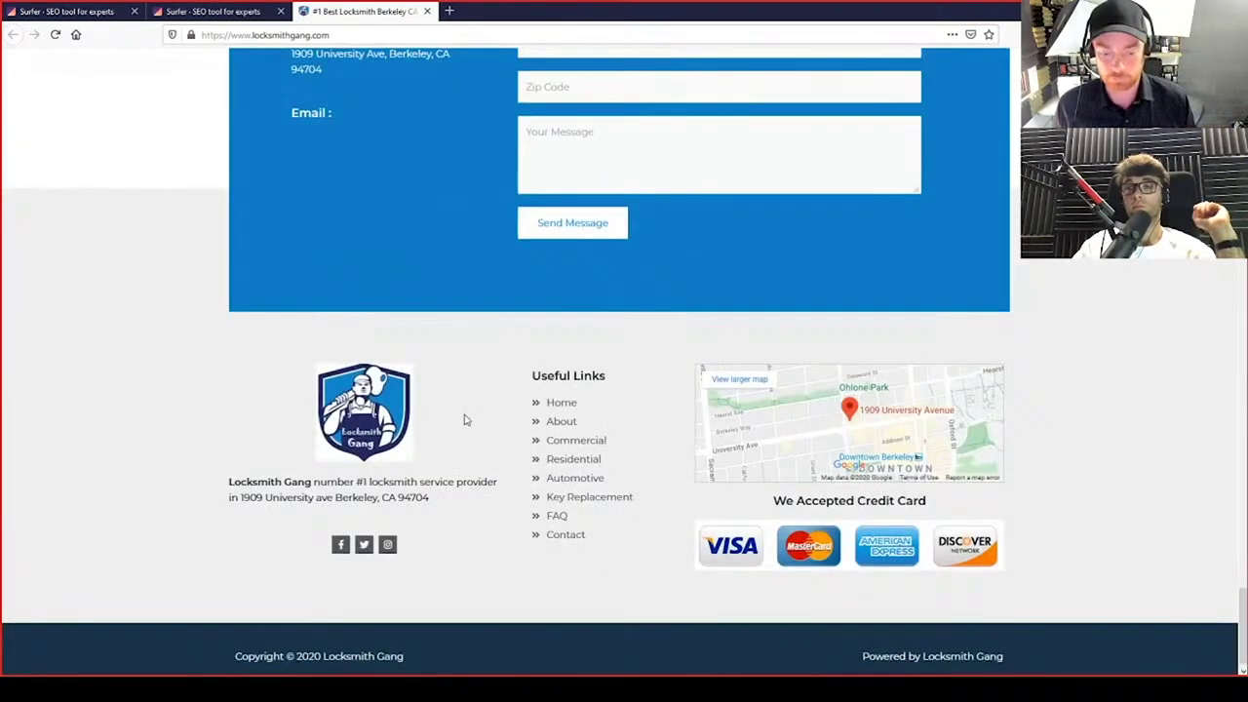
{"action": "scroll", "coordinate": [472, 418], "scroll_direction": "up", "scroll_amount": 8}
{"action": "scroll", "coordinate": [508, 351], "scroll_direction": "up", "scroll_amount": 8}
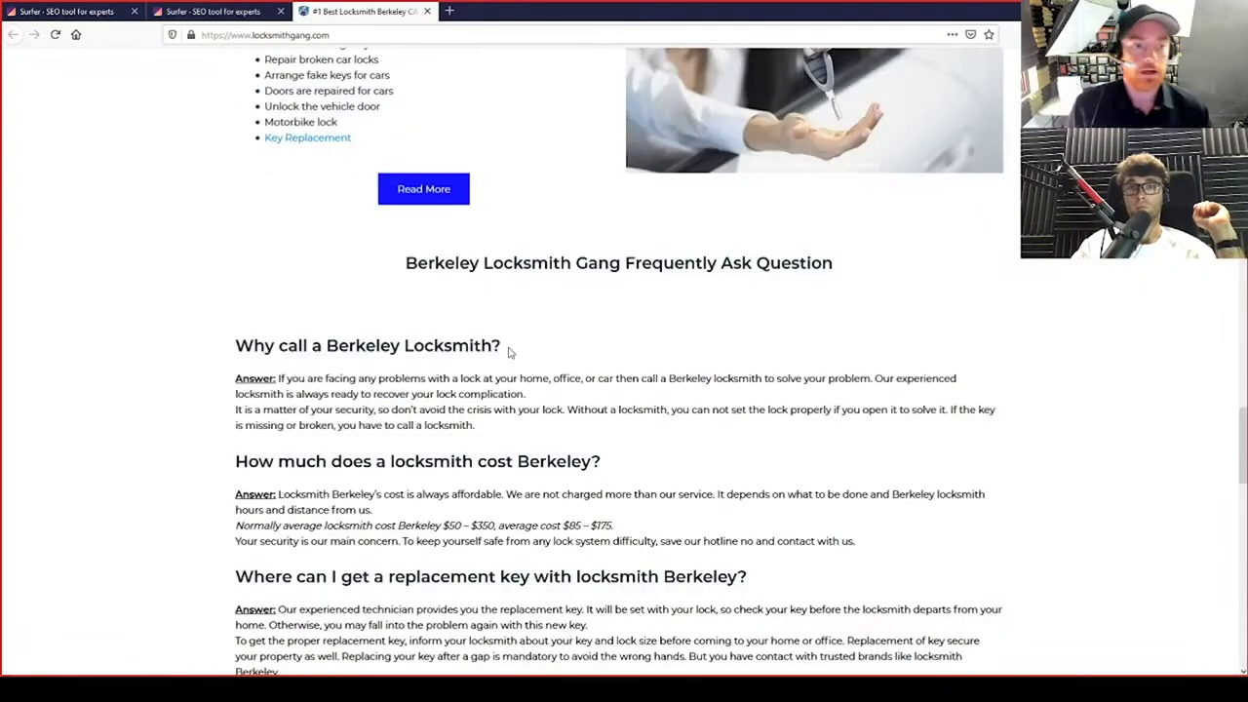
{"action": "scroll", "coordinate": [507, 351], "scroll_direction": "up", "scroll_amount": 10}
From the Surfer results, open 510locksmith.com, berkeleylocksmith.com and the two Long's Locksmiths results in separate tabs
{"action": "left_click", "coordinate": [213, 11]}
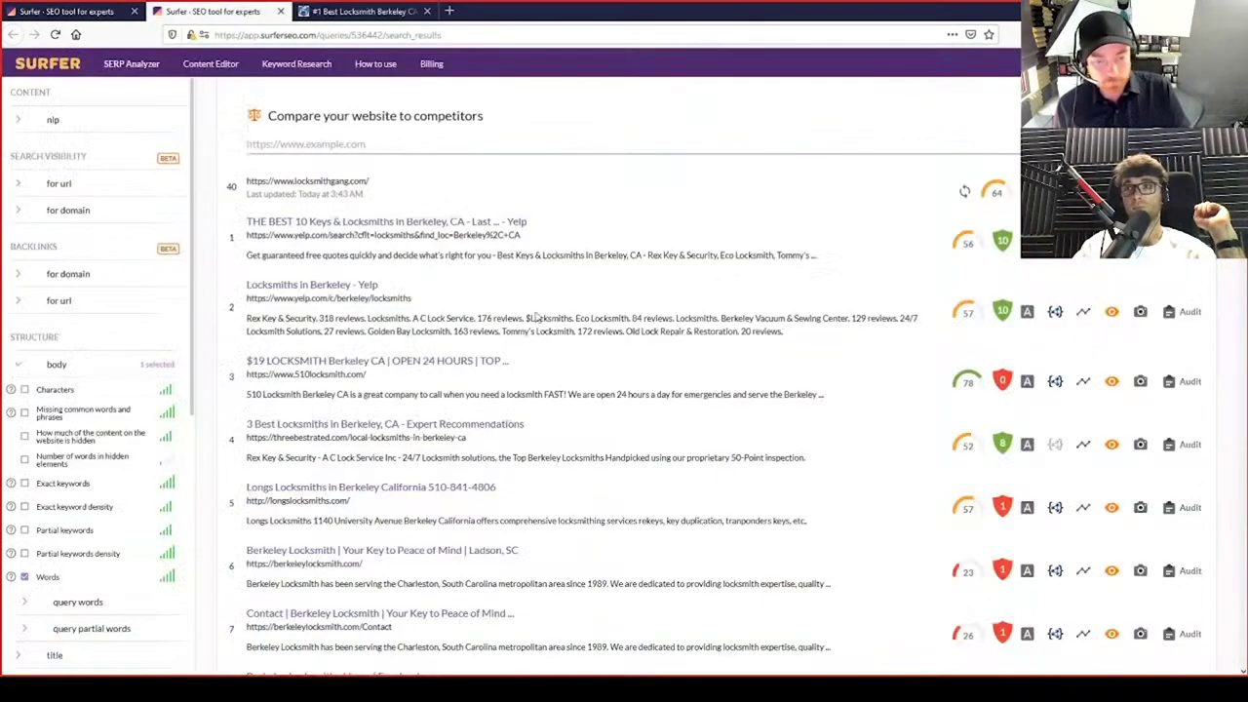
{"action": "middle_click", "coordinate": [325, 370]}
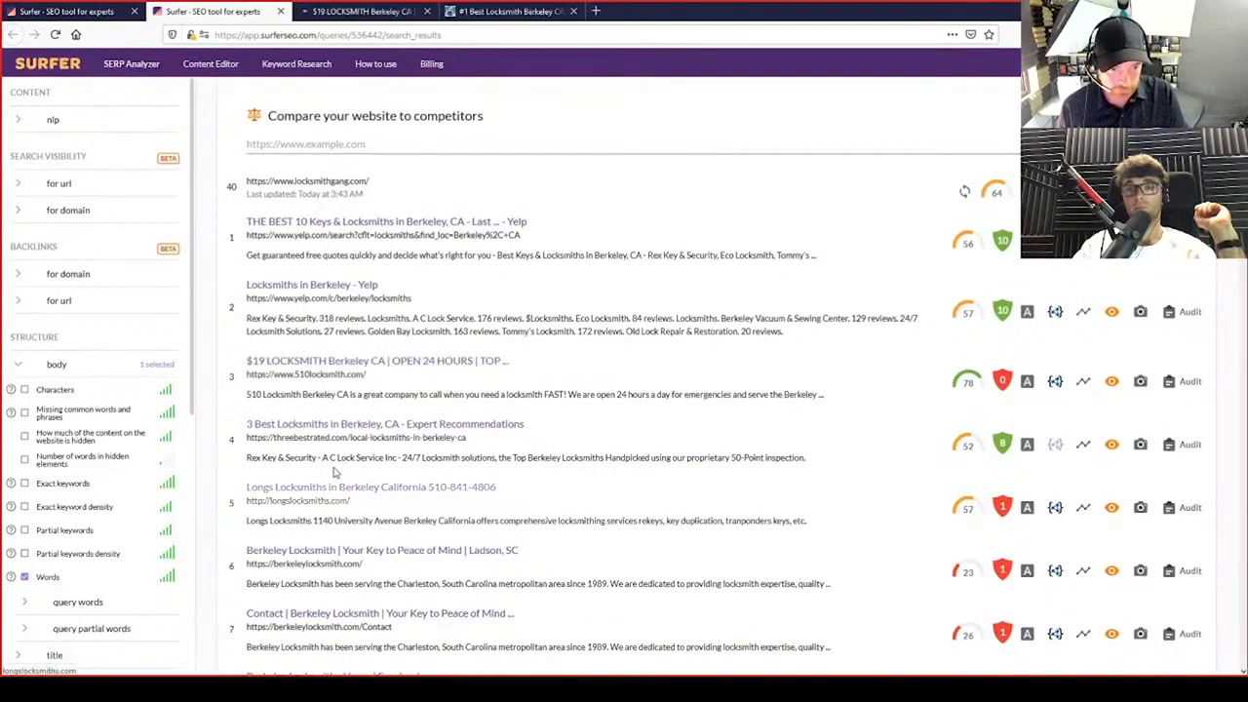
{"action": "middle_click", "coordinate": [334, 499]}
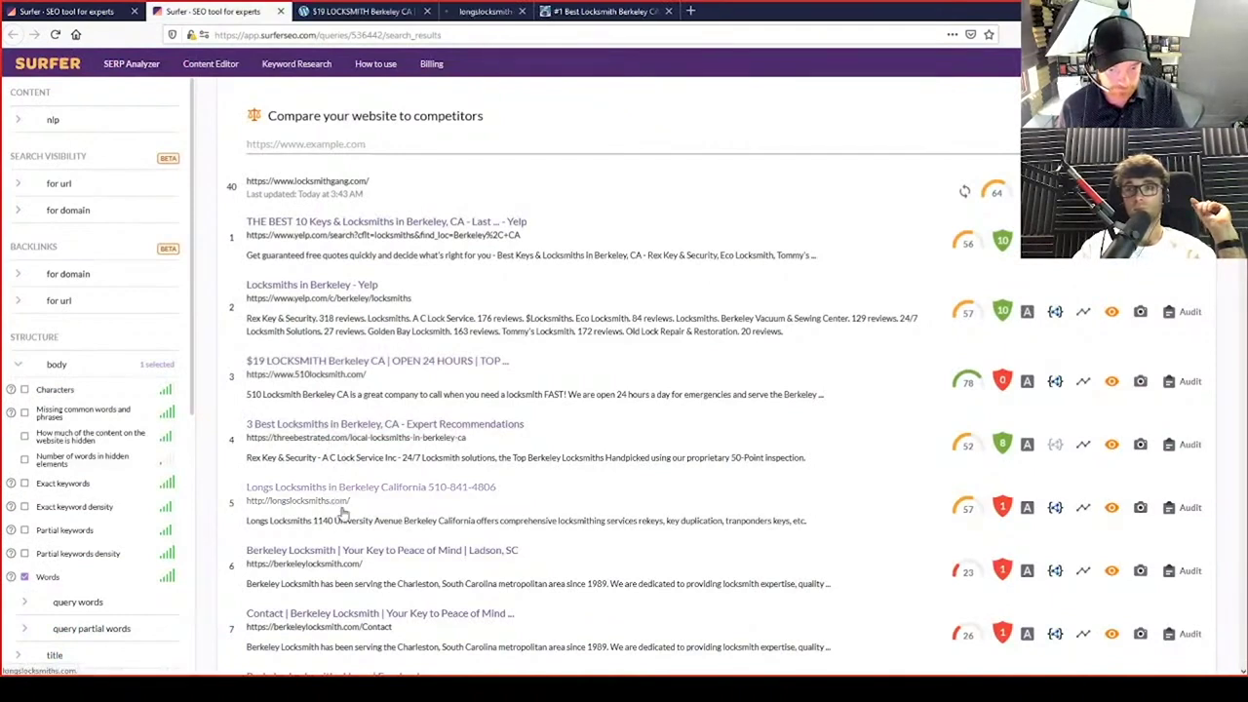
{"action": "middle_click", "coordinate": [349, 567]}
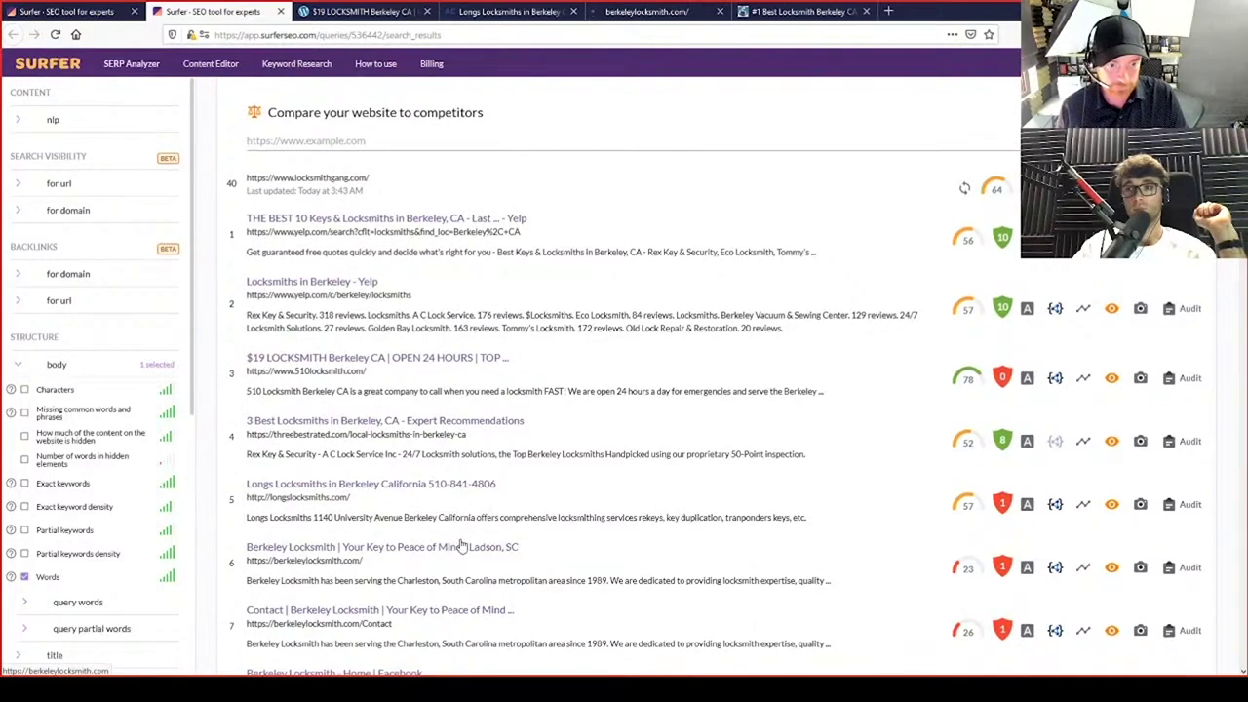
{"action": "scroll", "coordinate": [462, 546], "scroll_direction": "down", "scroll_amount": 2}
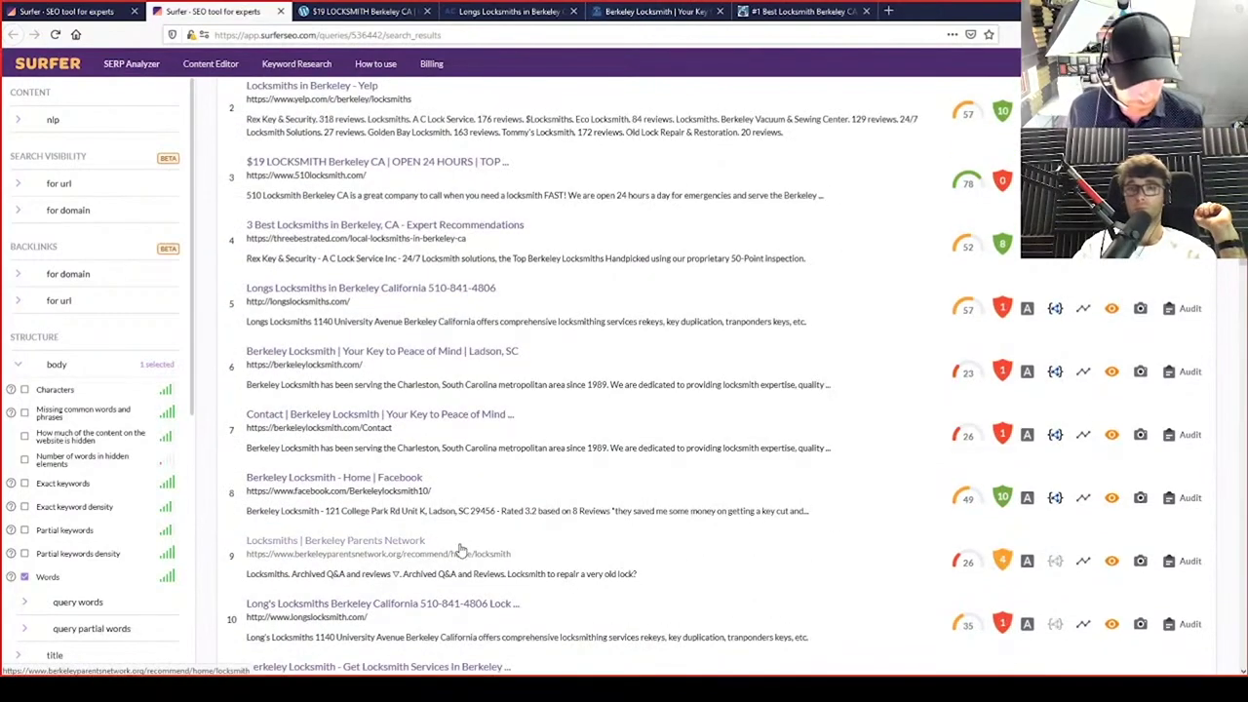
{"action": "middle_click", "coordinate": [346, 613]}
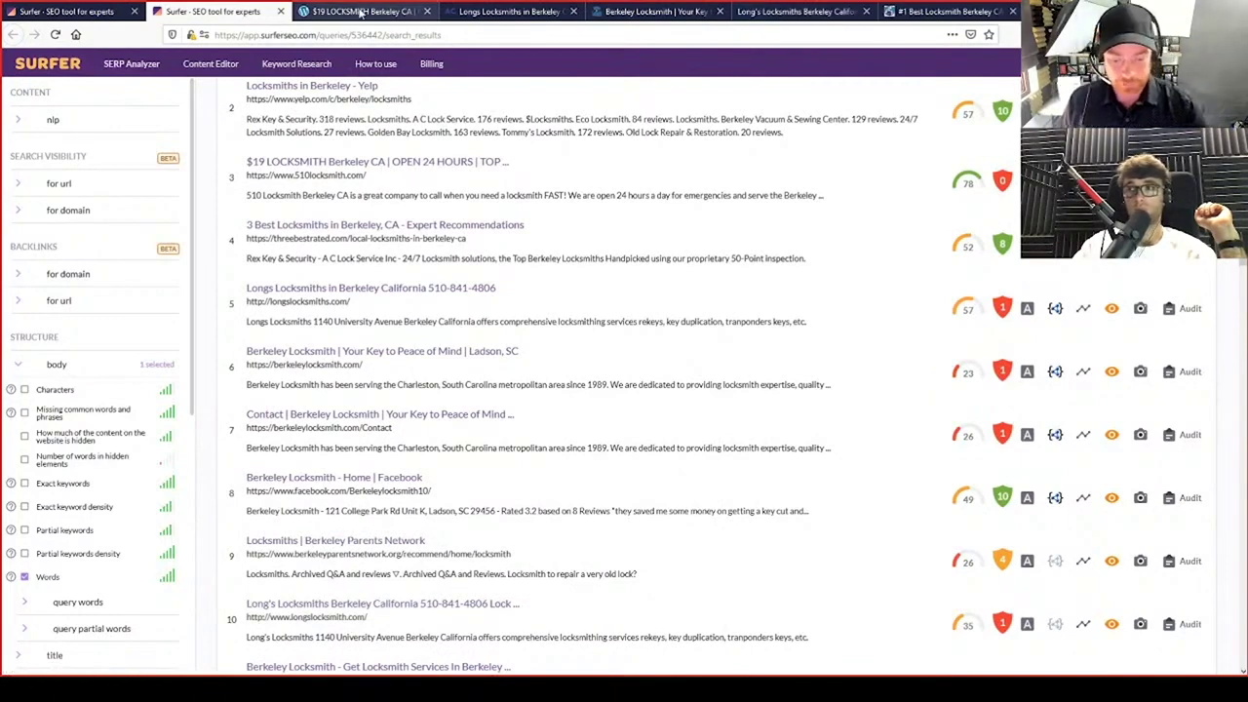
Examine the 510 Locksmith homepage's banner and welcome section, and highlight the Call Now phone number in its header
{"action": "left_click", "coordinate": [361, 12]}
{"action": "scroll", "coordinate": [295, 332], "scroll_direction": "down", "scroll_amount": 3}
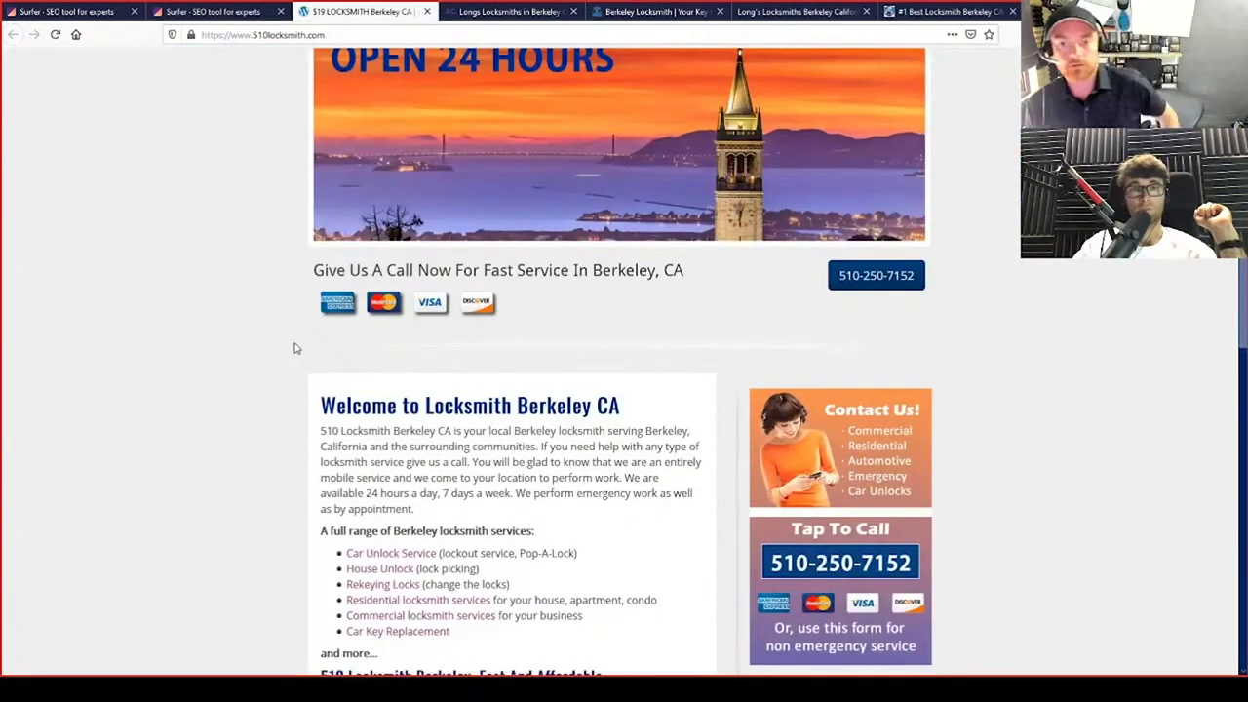
{"action": "scroll", "coordinate": [293, 348], "scroll_direction": "up", "scroll_amount": 3}
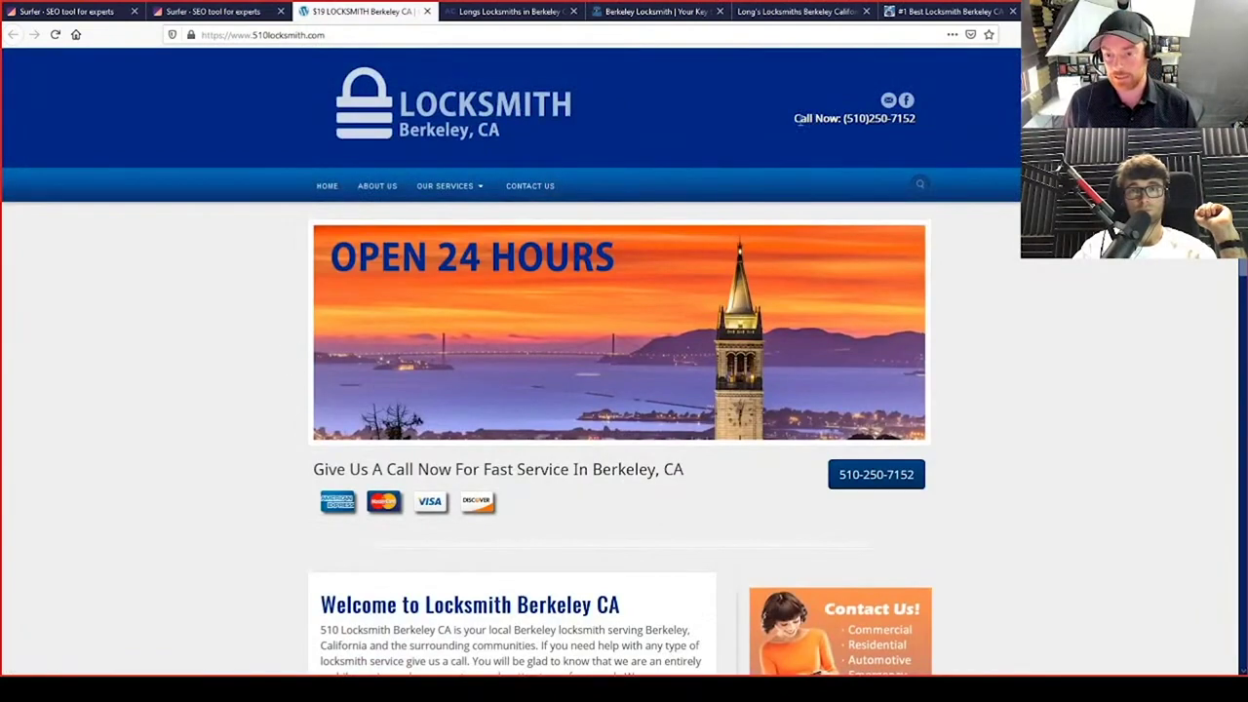
{"action": "left_click_drag", "start_coordinate": [794, 116], "coordinate": [917, 119]}
{"action": "left_click", "coordinate": [825, 470]}
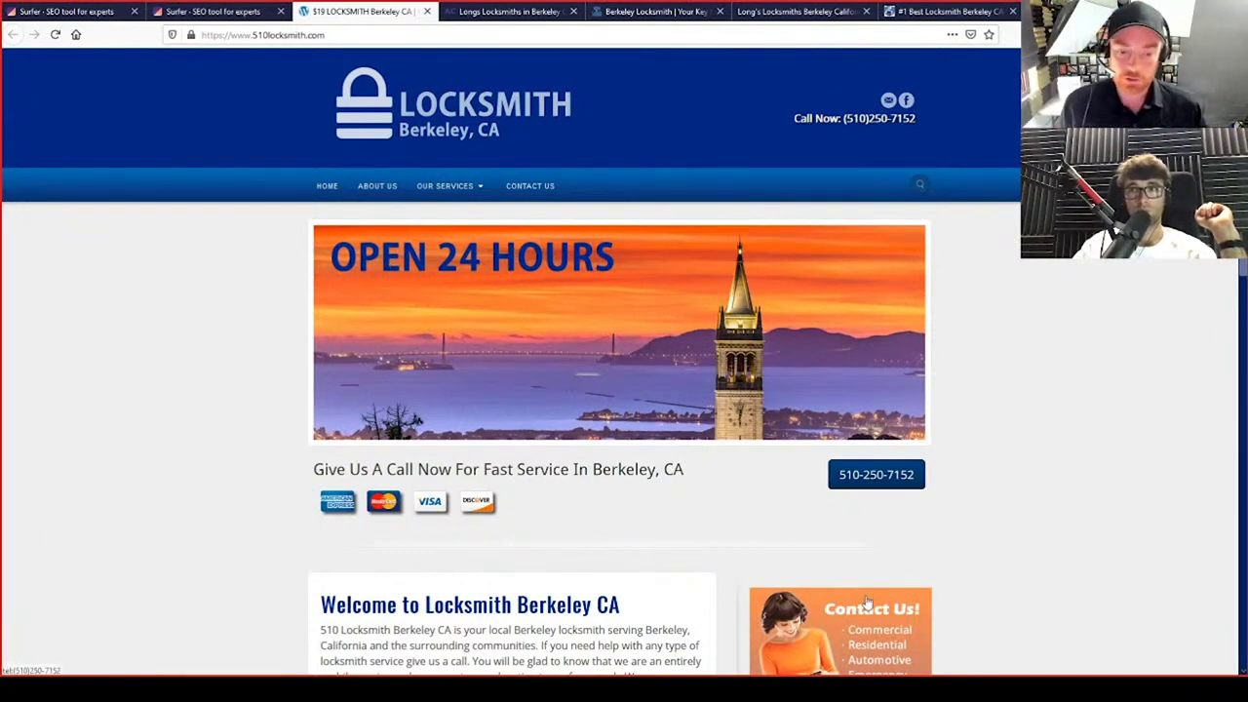
Read the 510 Locksmith homepage down to its footer and back up to the banner, and close the page
{"action": "scroll", "coordinate": [695, 443], "scroll_direction": "down", "scroll_amount": 1}
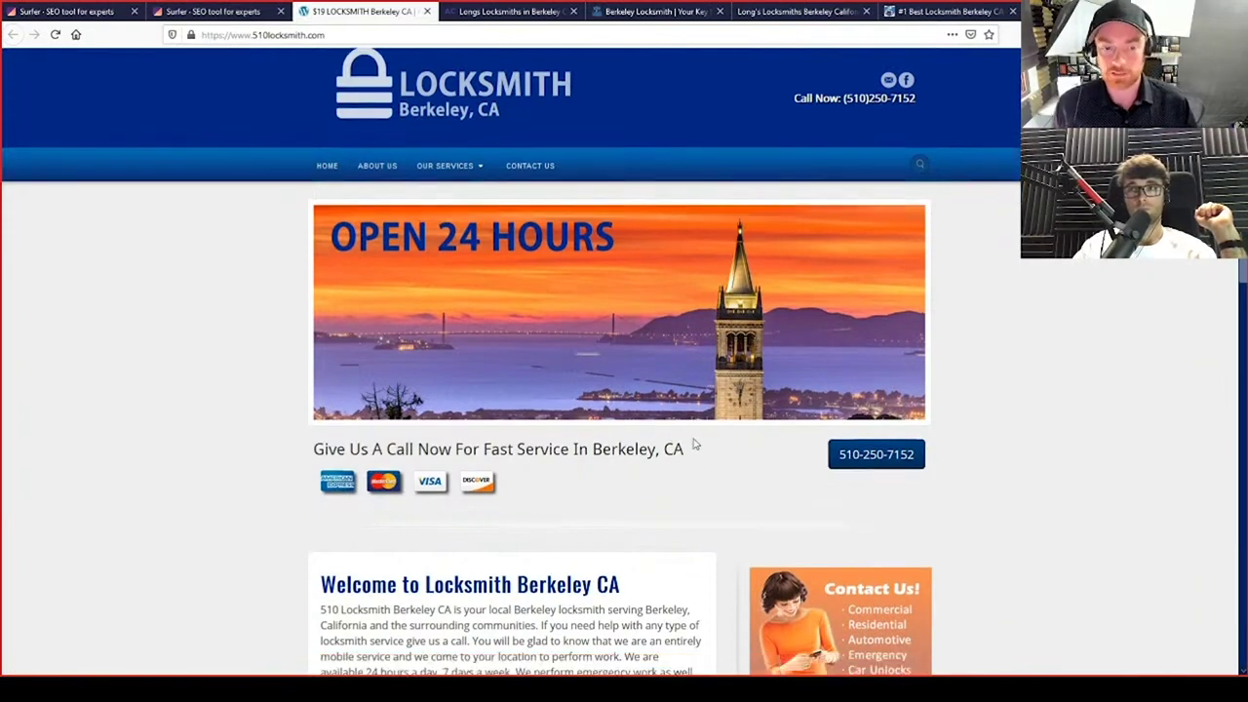
{"action": "scroll", "coordinate": [695, 444], "scroll_direction": "down", "scroll_amount": 3}
{"action": "scroll", "coordinate": [694, 443], "scroll_direction": "down", "scroll_amount": 4}
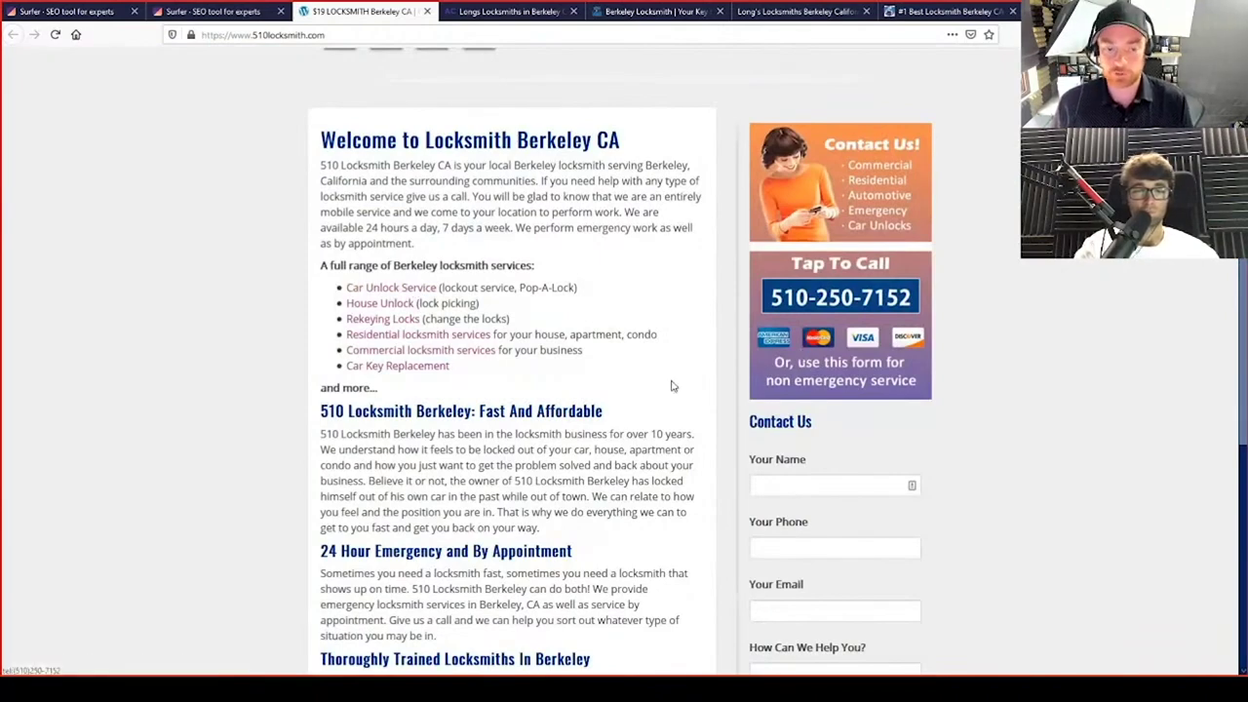
{"action": "scroll", "coordinate": [668, 384], "scroll_direction": "down", "scroll_amount": 5}
{"action": "scroll", "coordinate": [665, 384], "scroll_direction": "down", "scroll_amount": 5}
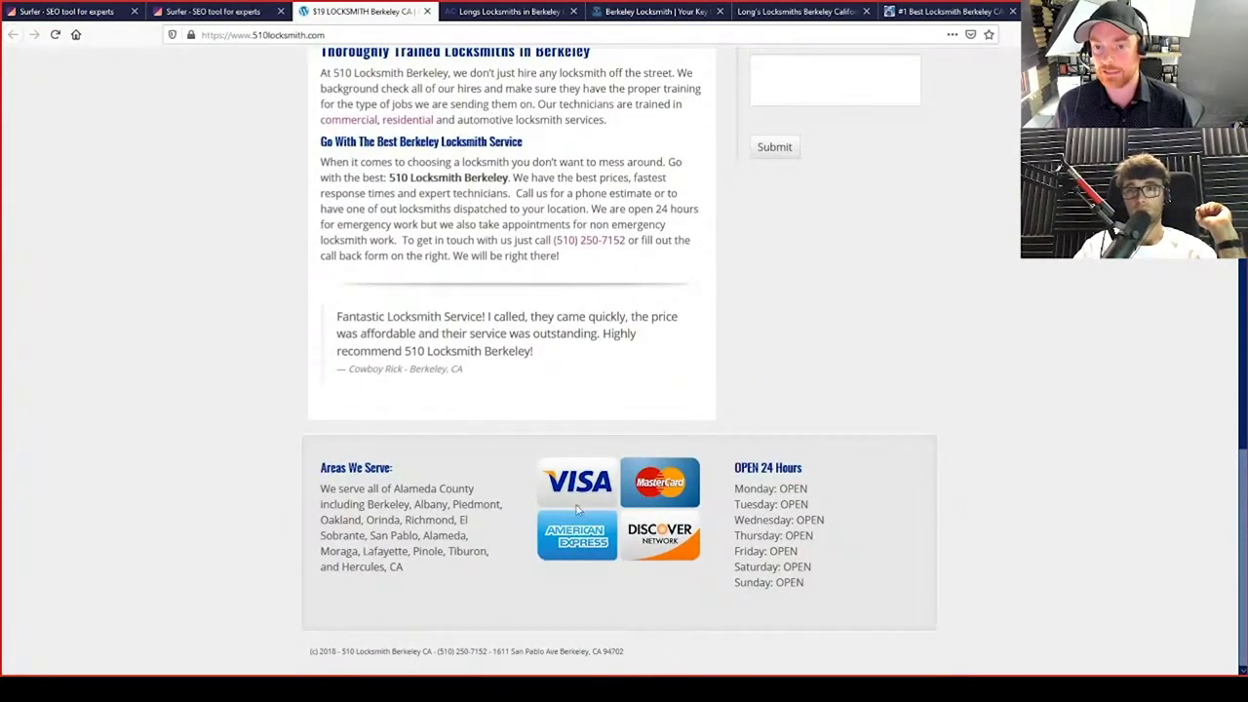
{"action": "scroll", "coordinate": [629, 504], "scroll_direction": "up", "scroll_amount": 3}
{"action": "scroll", "coordinate": [627, 504], "scroll_direction": "up", "scroll_amount": 6}
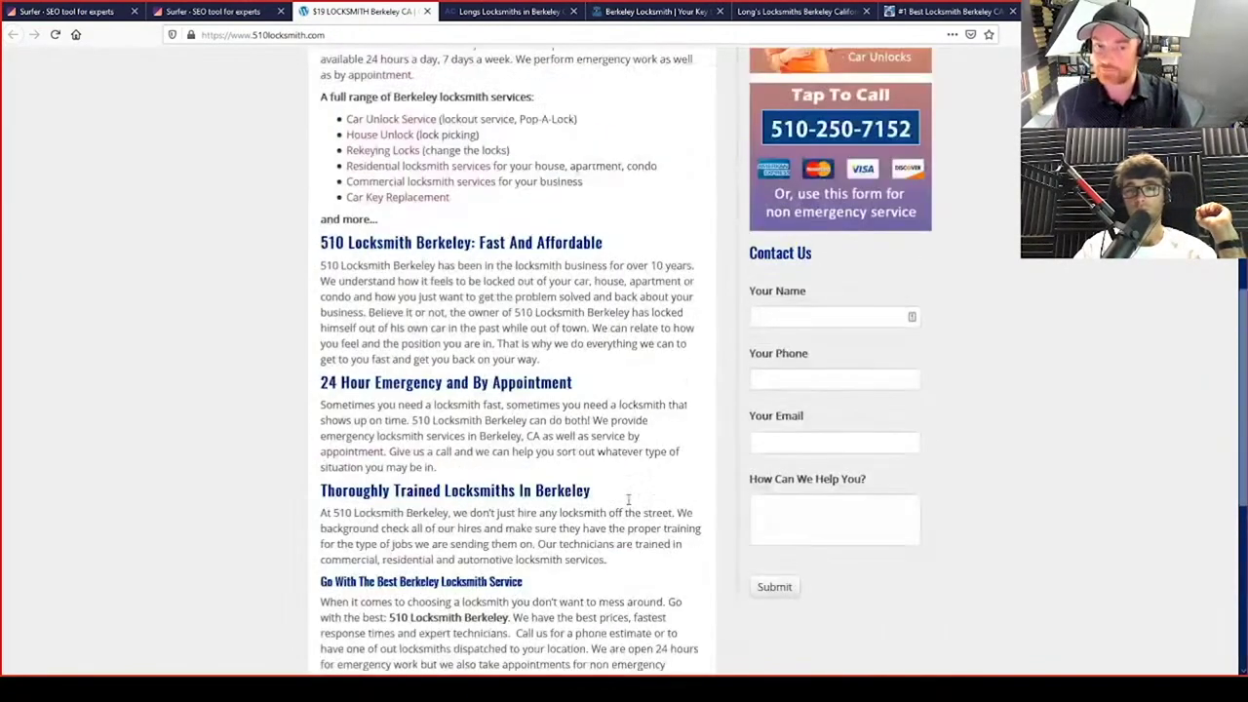
{"action": "scroll", "coordinate": [628, 505], "scroll_direction": "up", "scroll_amount": 2}
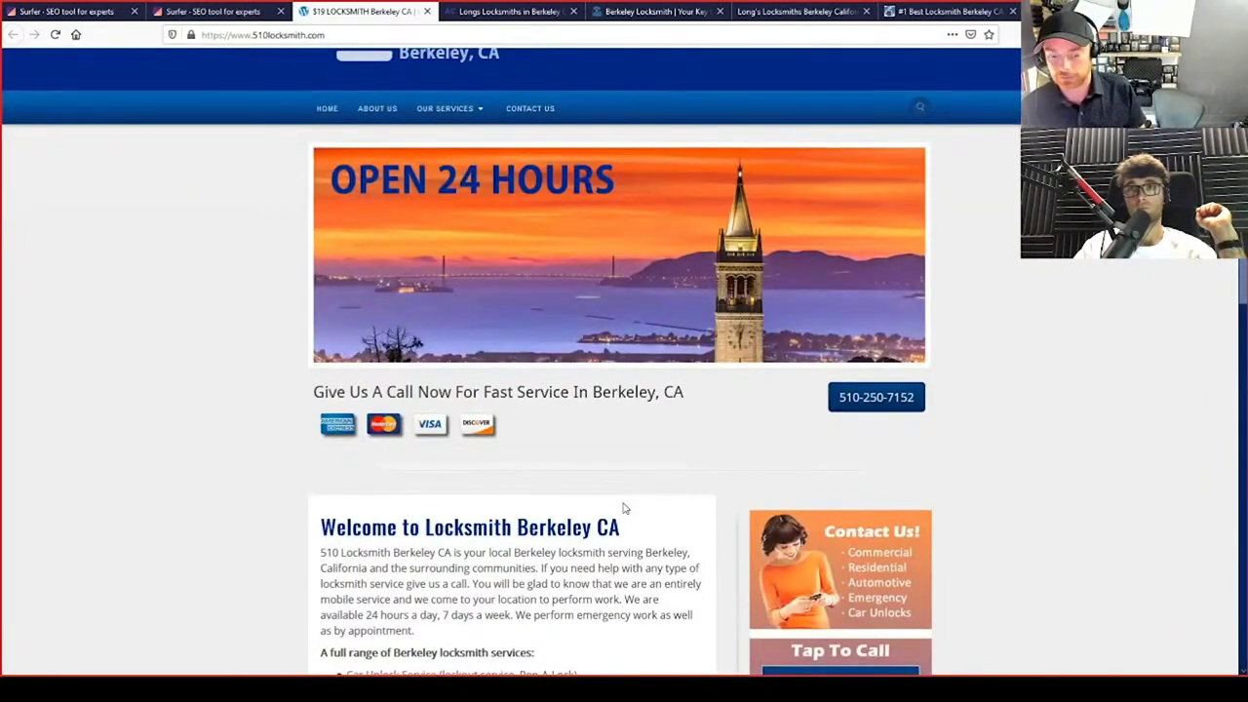
{"action": "scroll", "coordinate": [625, 508], "scroll_direction": "up", "scroll_amount": 1}
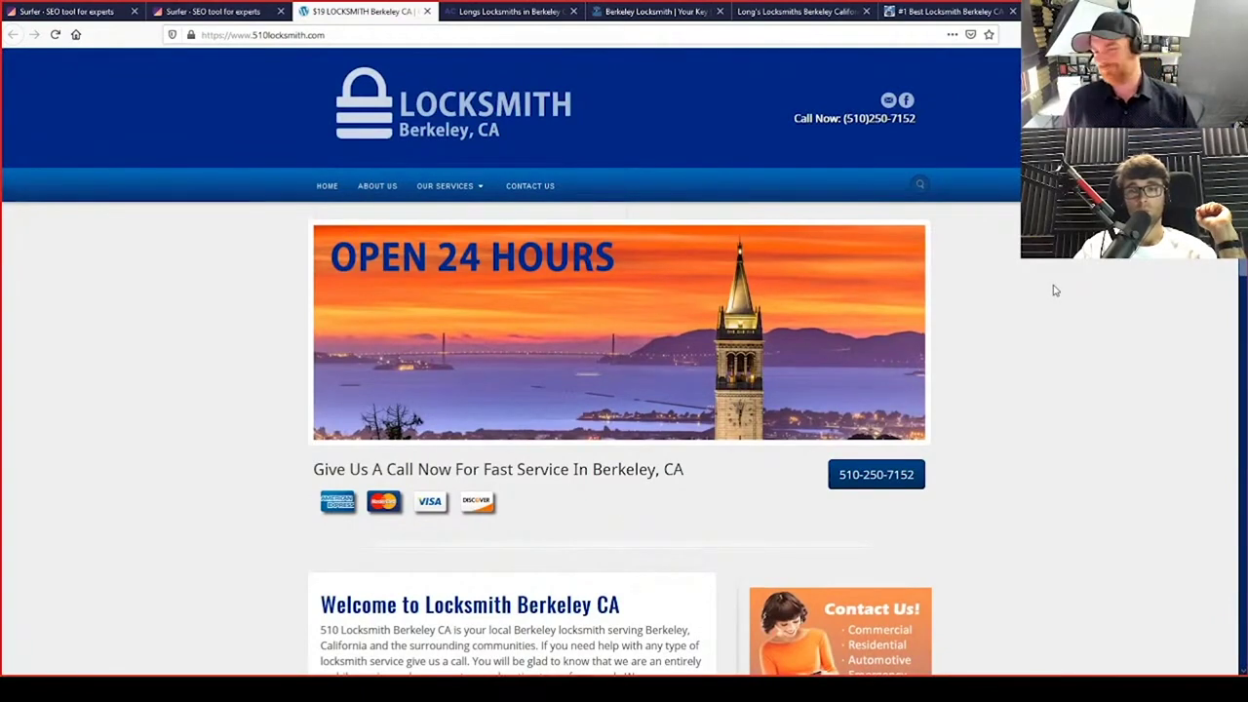
{"action": "key", "text": "ctrl+w"}
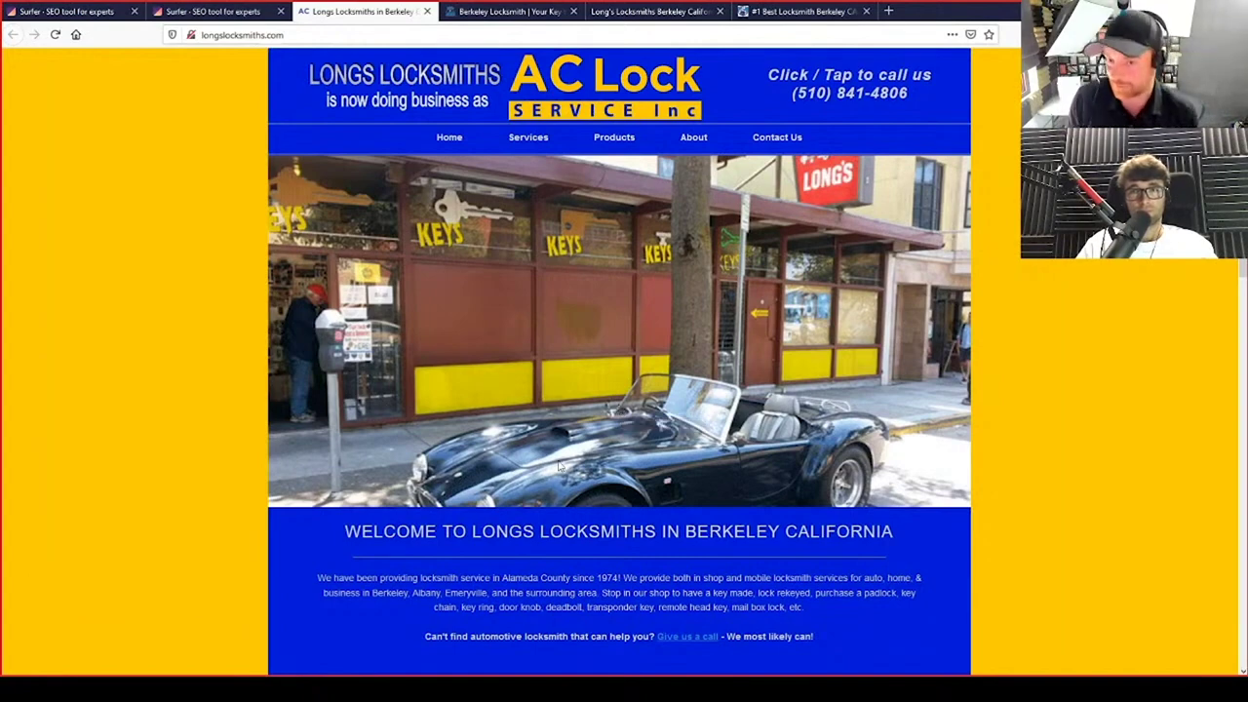
Examine the longslocksmiths.com homepage through its welcome text, service lists and reviews, return to its banner, and close the page
{"action": "scroll", "coordinate": [877, 444], "scroll_direction": "down", "scroll_amount": 3}
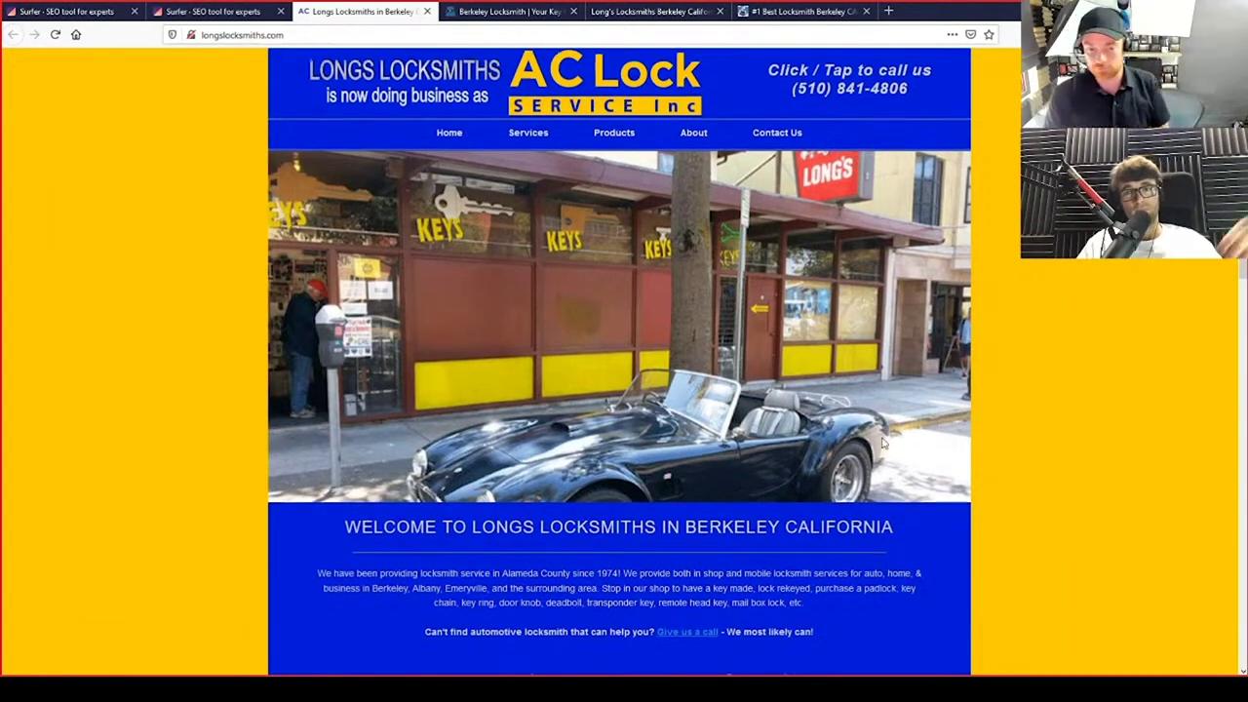
{"action": "scroll", "coordinate": [871, 459], "scroll_direction": "down", "scroll_amount": 1}
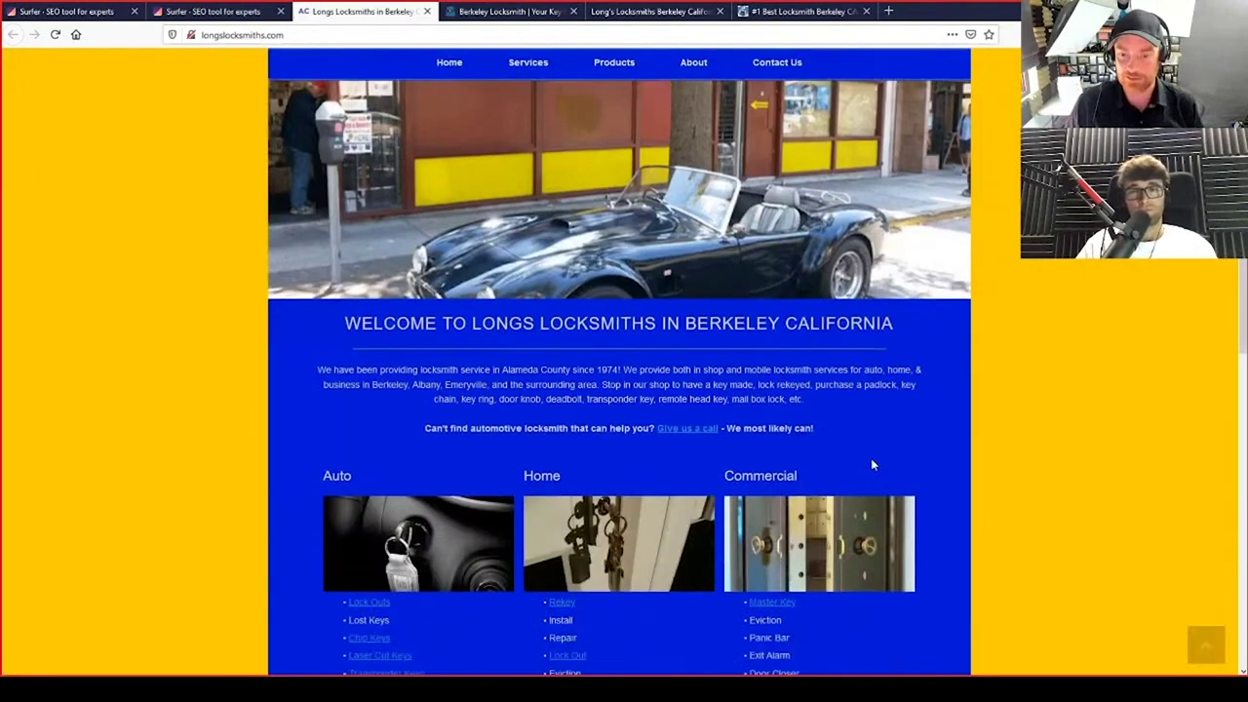
{"action": "scroll", "coordinate": [871, 458], "scroll_direction": "down", "scroll_amount": 4}
{"action": "scroll", "coordinate": [872, 473], "scroll_direction": "down", "scroll_amount": 10}
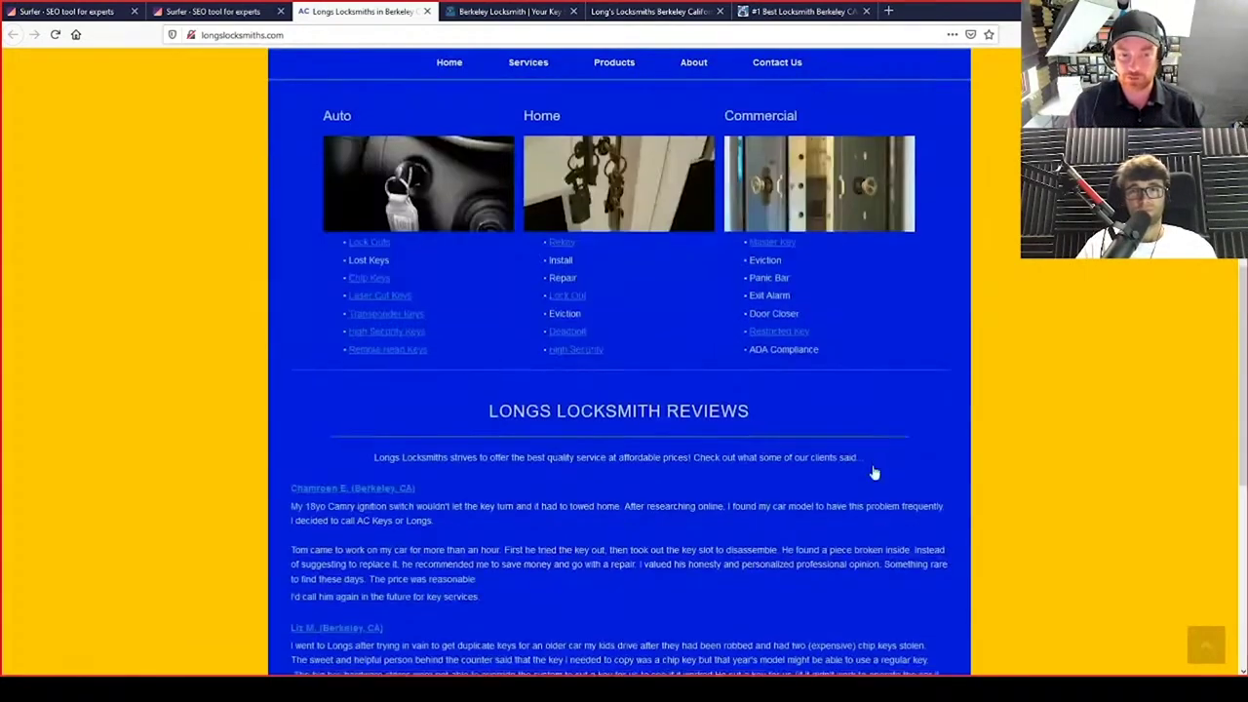
{"action": "scroll", "coordinate": [808, 520], "scroll_direction": "up", "scroll_amount": 4}
{"action": "scroll", "coordinate": [809, 520], "scroll_direction": "up", "scroll_amount": 14}
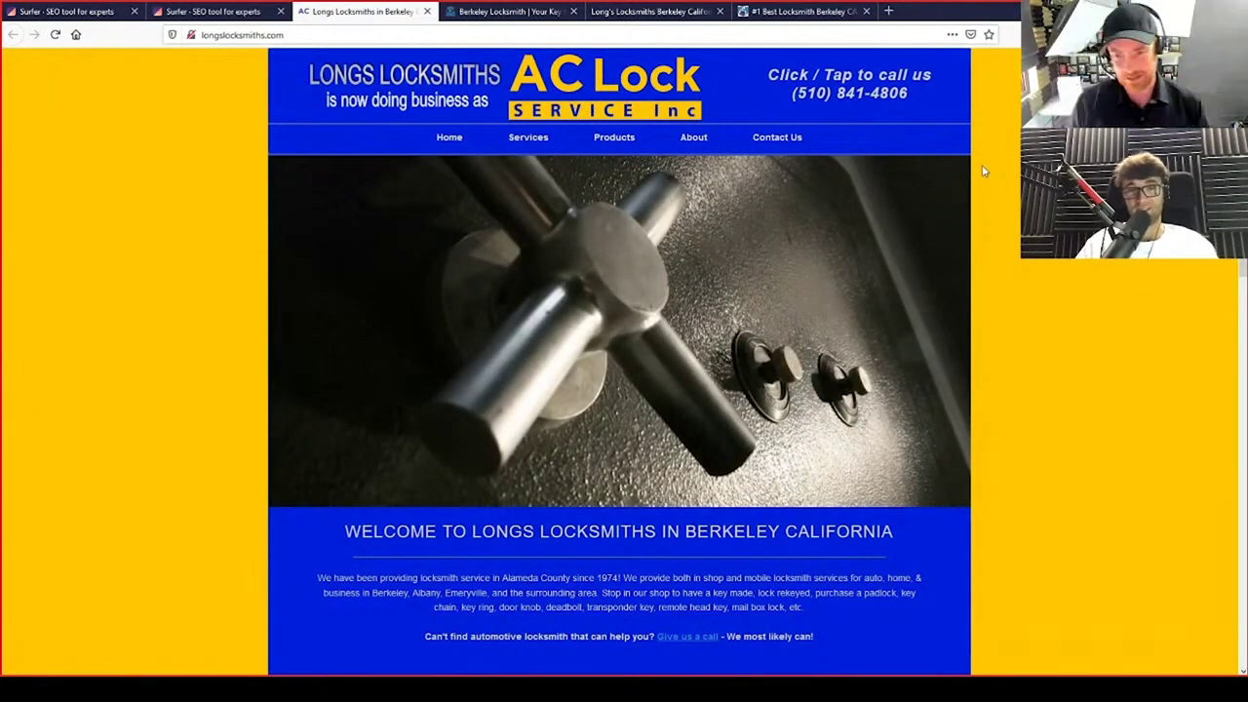
{"action": "key", "text": "ctrl+w"}
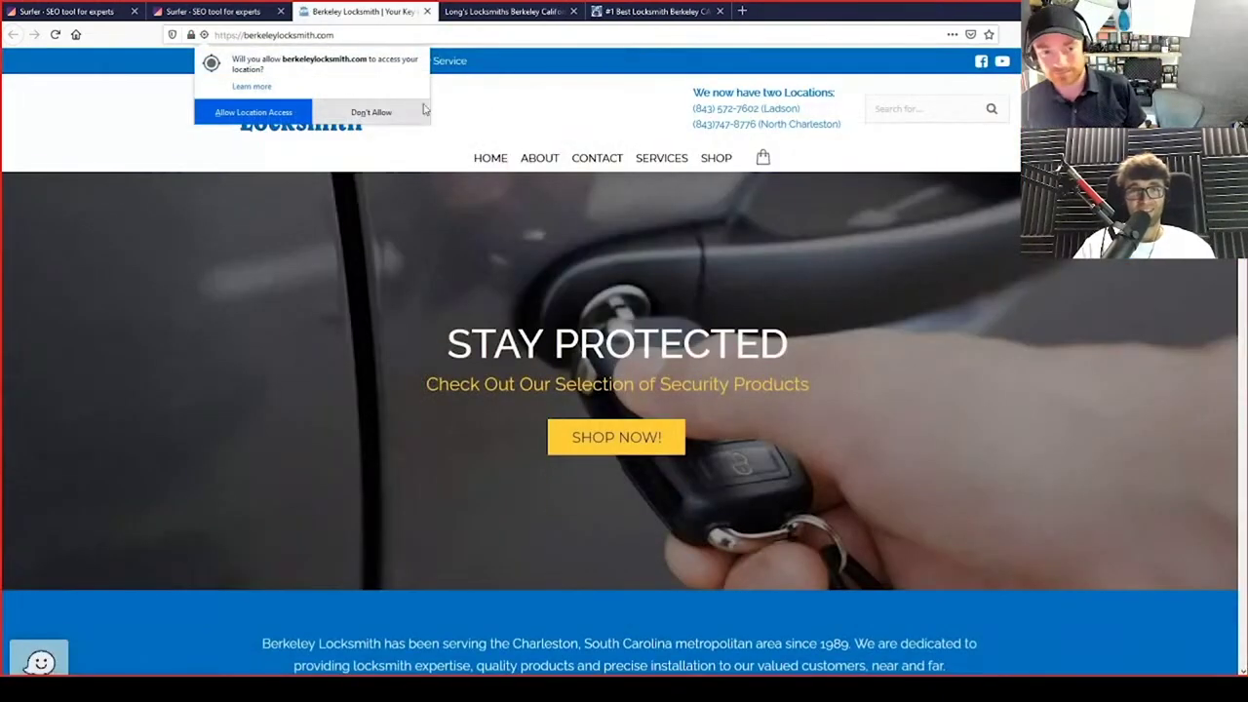
Deny berkeleylocksmith.com access to the location, and highlight the Stay Protected banner text before clearing the selection
{"action": "left_click", "coordinate": [407, 106]}
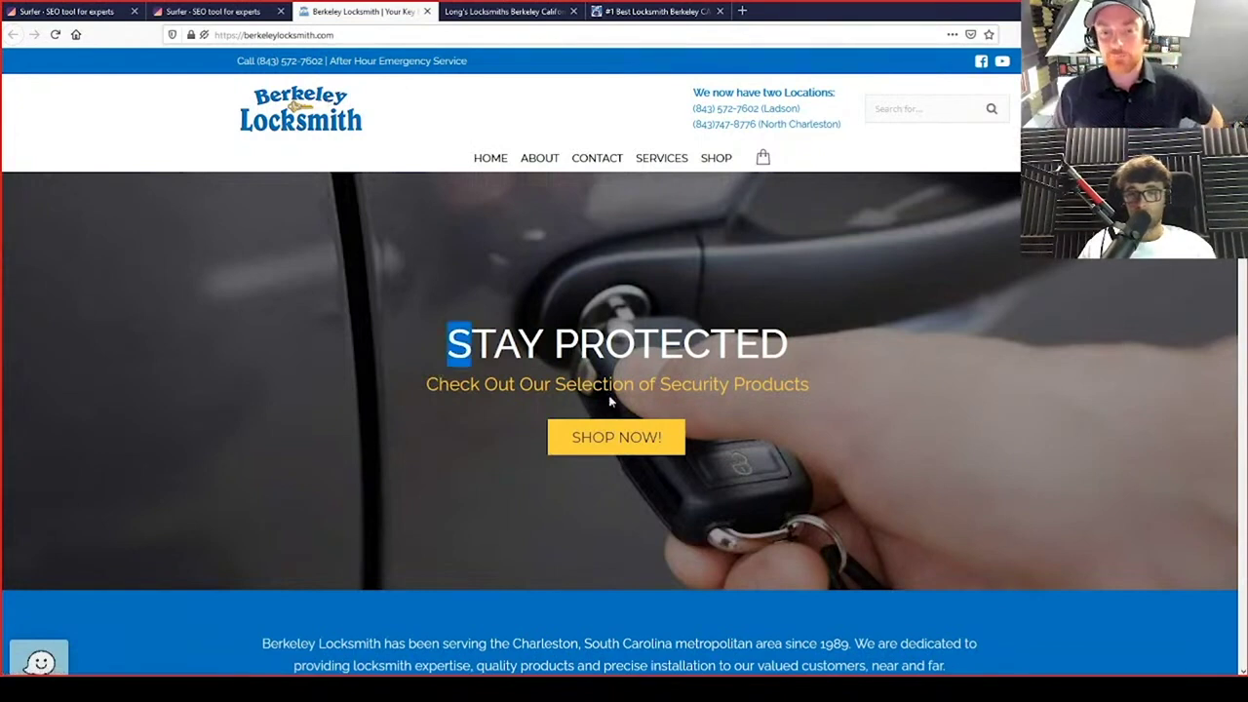
{"action": "left_click_drag", "start_coordinate": [802, 386], "coordinate": [444, 336]}
{"action": "left_click", "coordinate": [814, 421]}
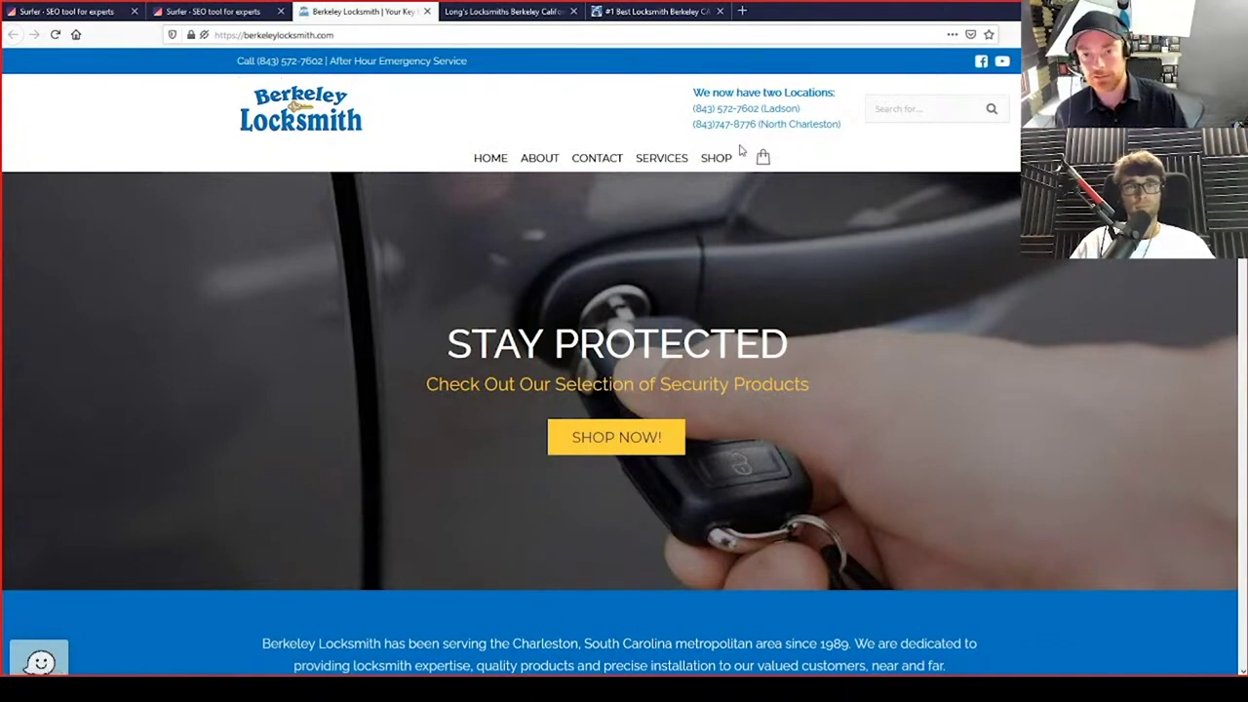
Examine the Berkeley Locksmith homepage's service cards, About Us section, trusted brands and footer locations, and return to the banner
{"action": "scroll", "coordinate": [448, 335], "scroll_direction": "down", "scroll_amount": 1}
{"action": "scroll", "coordinate": [447, 336], "scroll_direction": "down", "scroll_amount": 9}
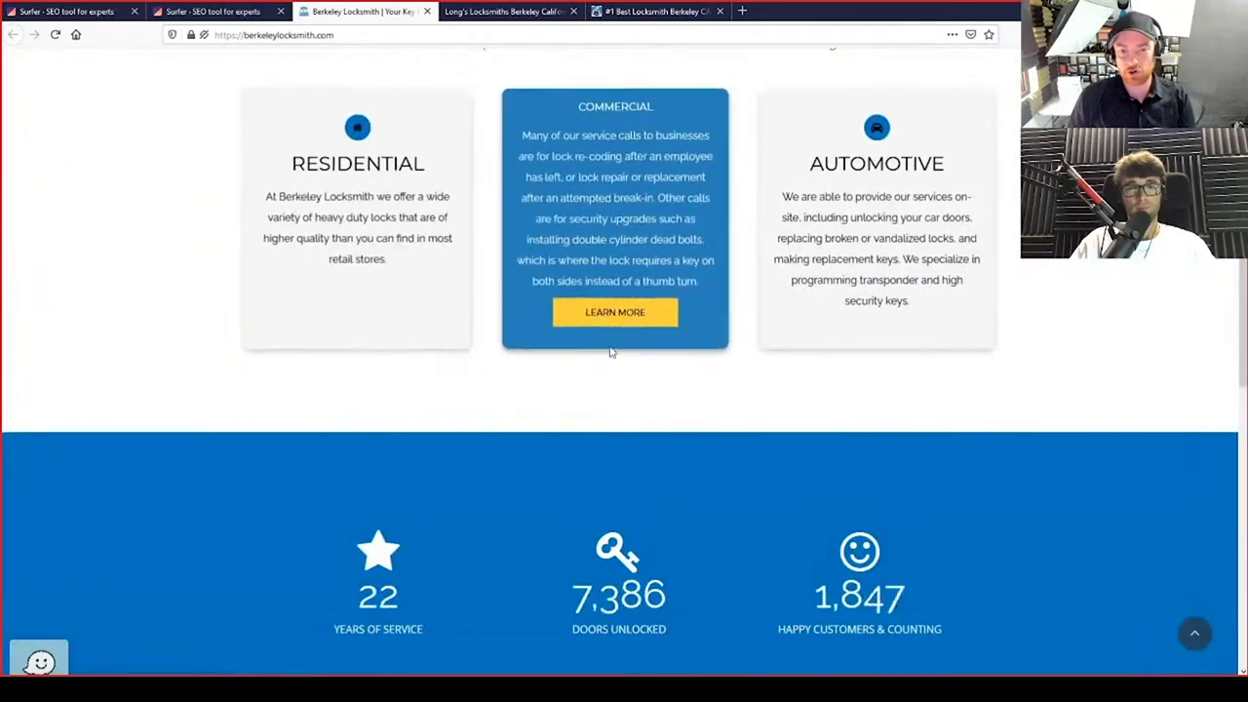
{"action": "scroll", "coordinate": [608, 351], "scroll_direction": "down", "scroll_amount": 5}
{"action": "scroll", "coordinate": [608, 351], "scroll_direction": "down", "scroll_amount": 10}
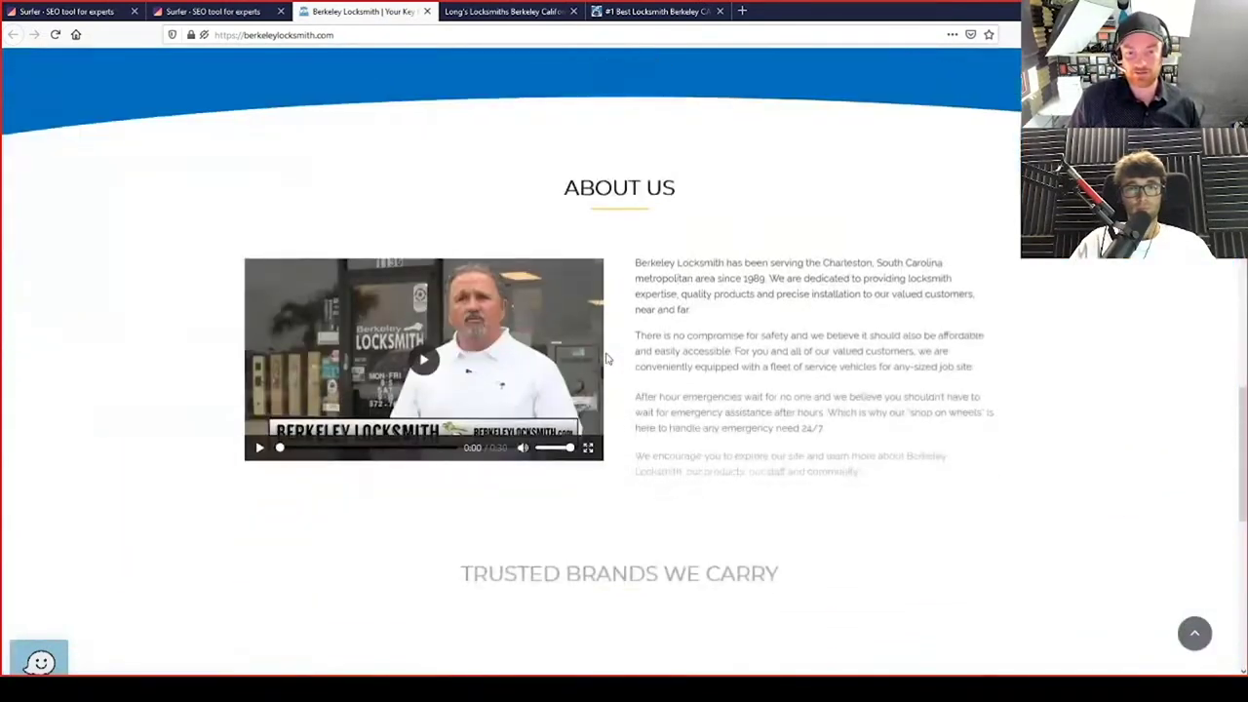
{"action": "scroll", "coordinate": [605, 359], "scroll_direction": "down", "scroll_amount": 7}
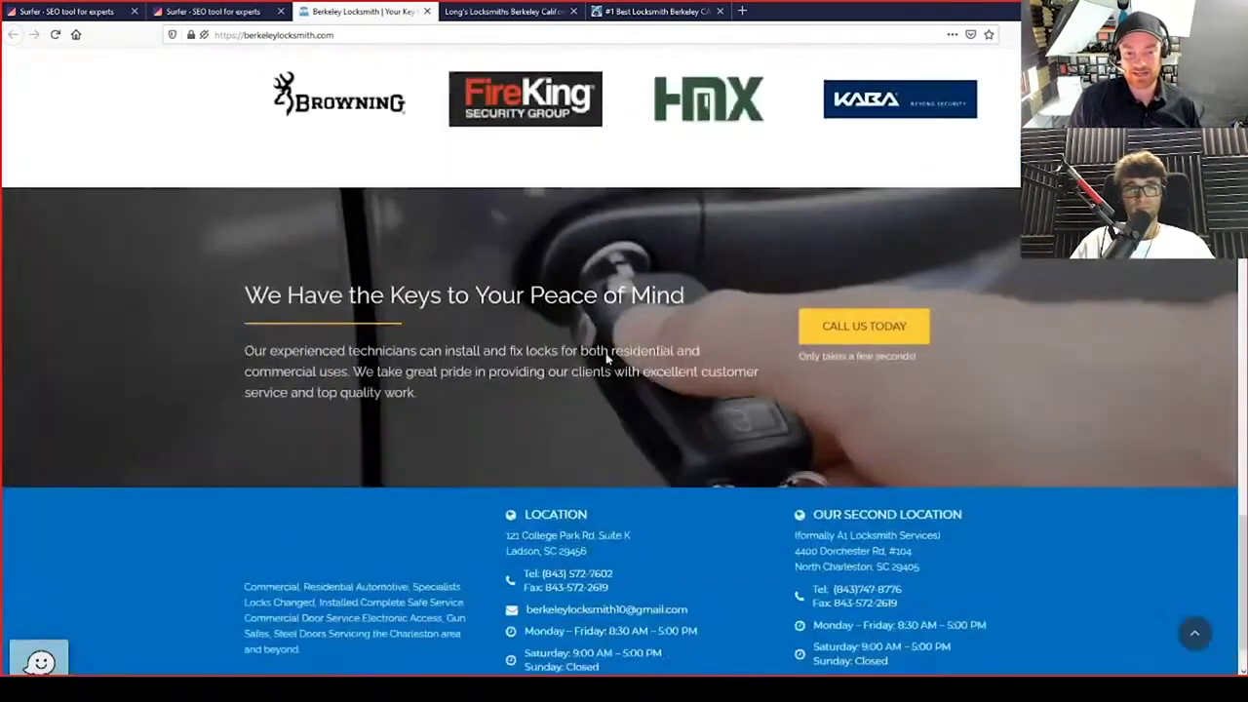
{"action": "key", "text": "Home"}
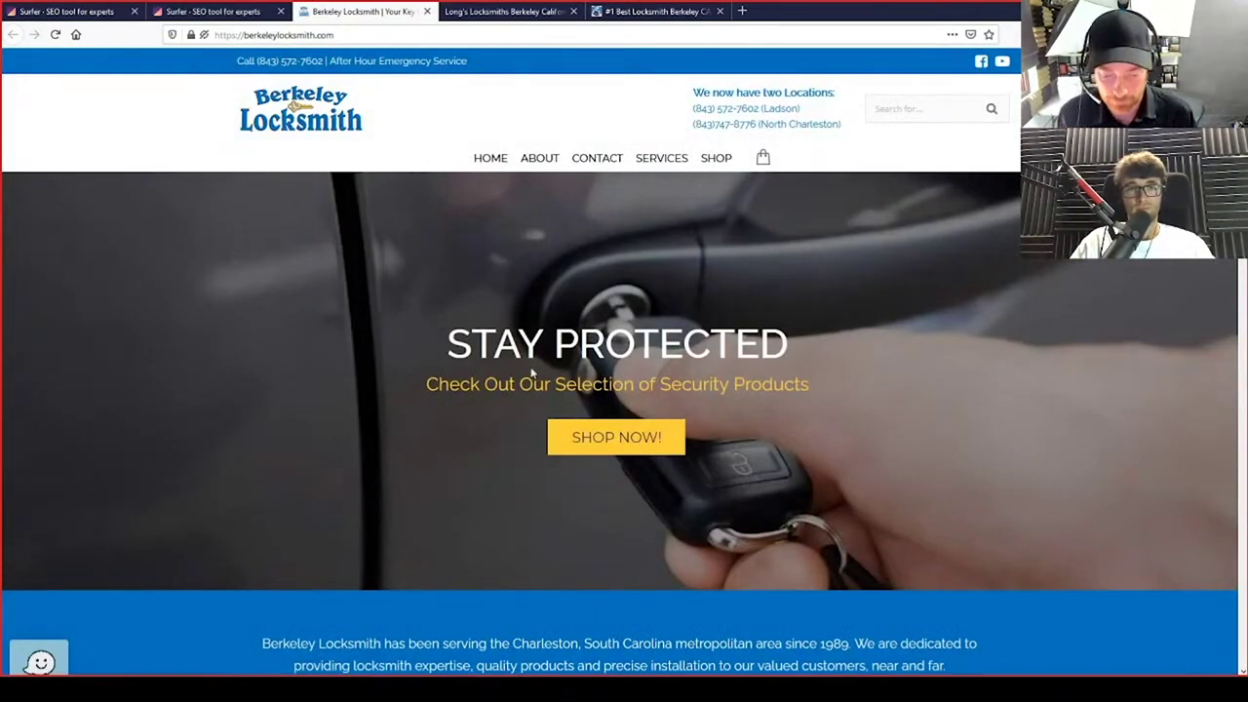
On the longslocksmith.com homepage, highlight the copyright line, and open the FireKing link from the brand list and close it again
{"action": "left_click", "coordinate": [467, 10]}
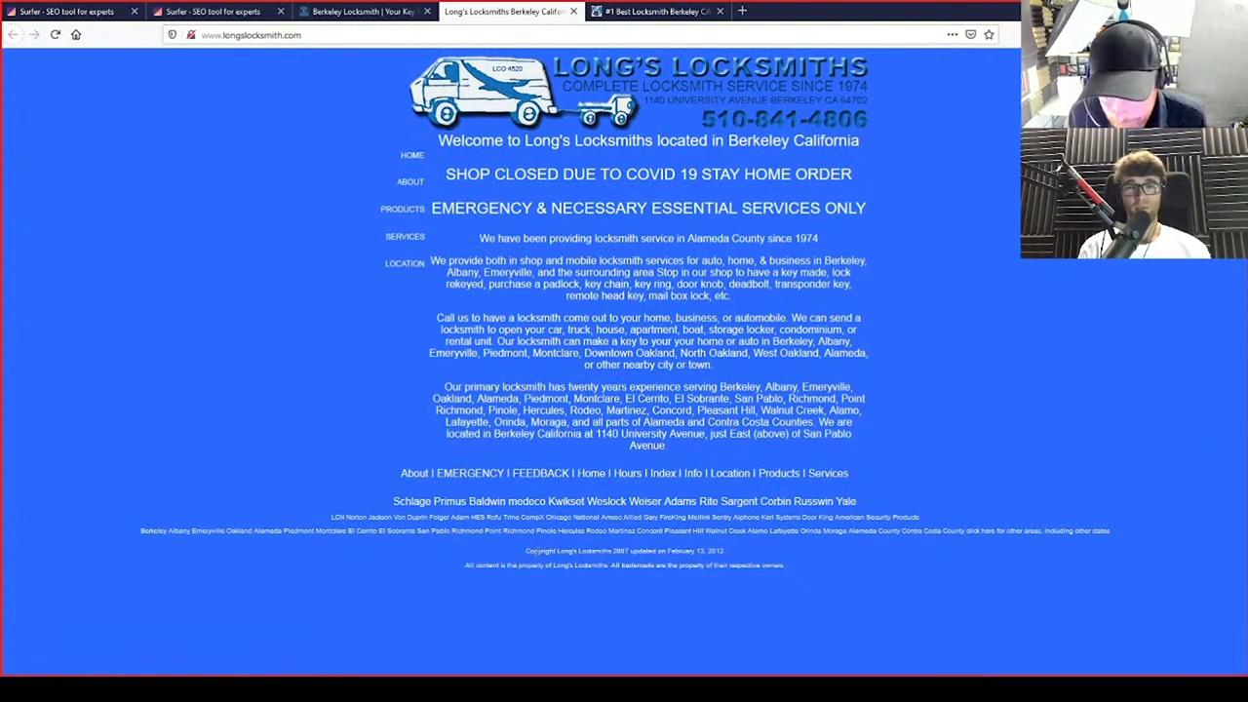
{"action": "left_click_drag", "start_coordinate": [536, 552], "coordinate": [749, 558]}
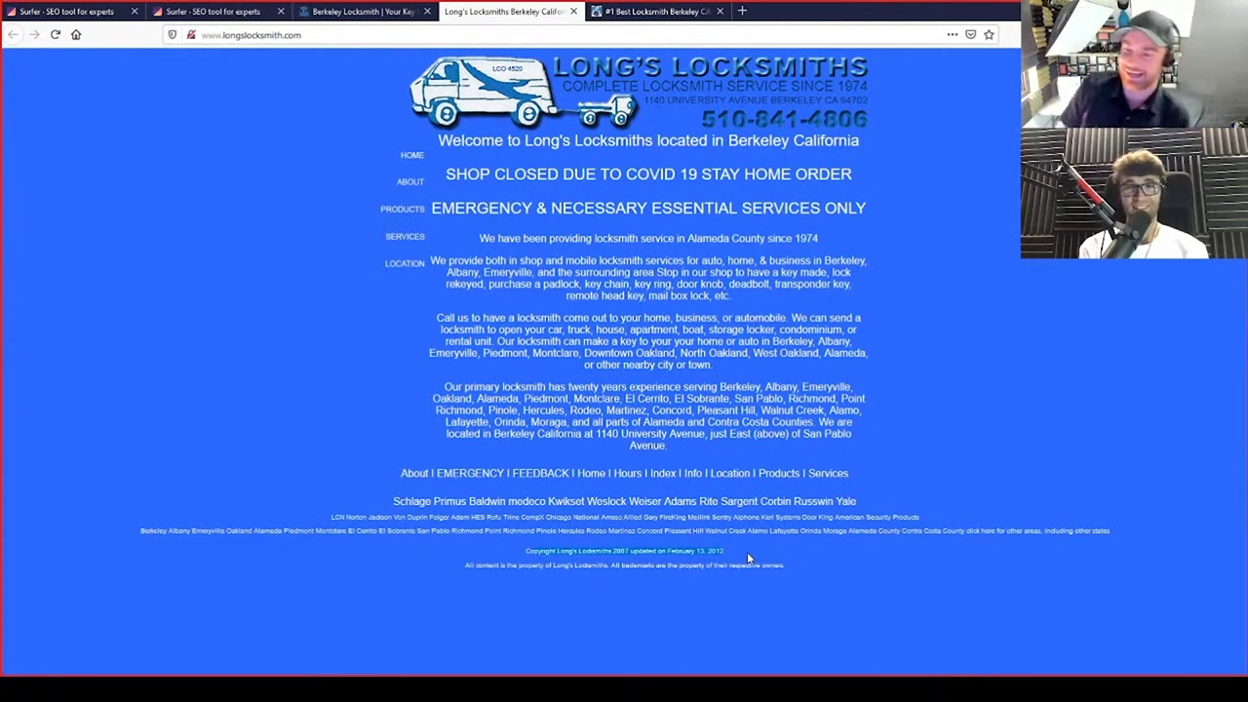
{"action": "left_click", "coordinate": [749, 558]}
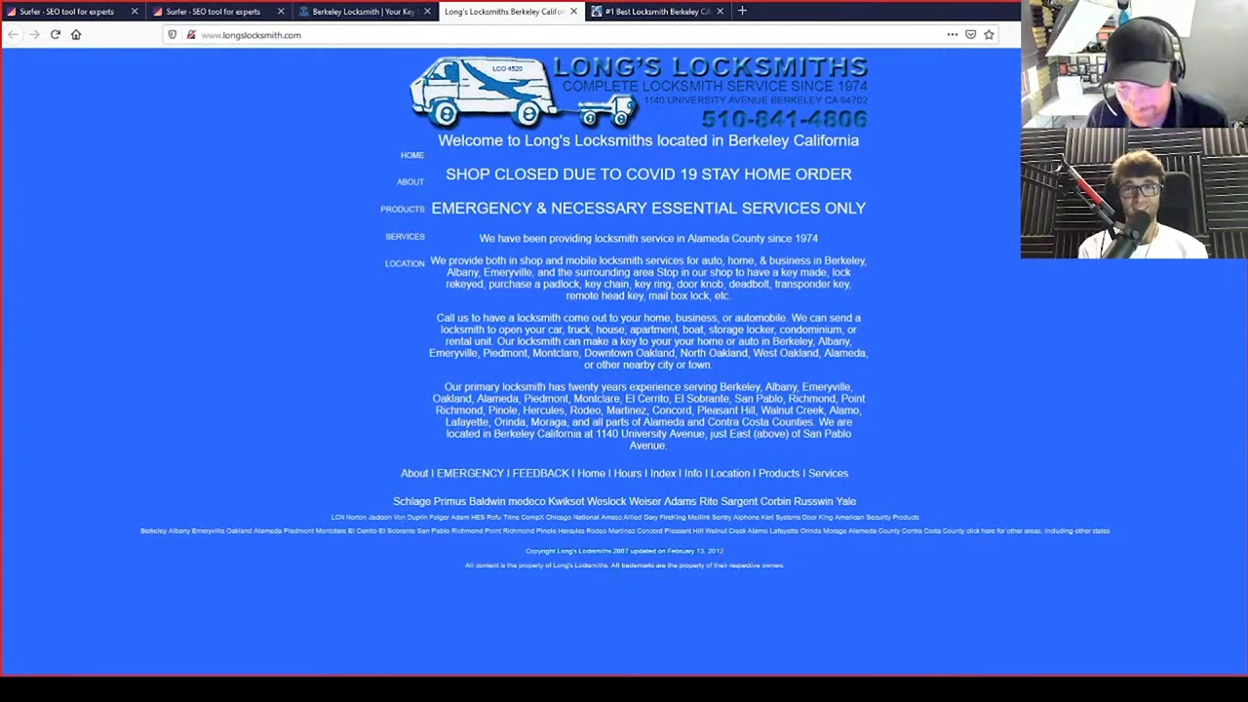
{"action": "left_click", "coordinate": [671, 517]}
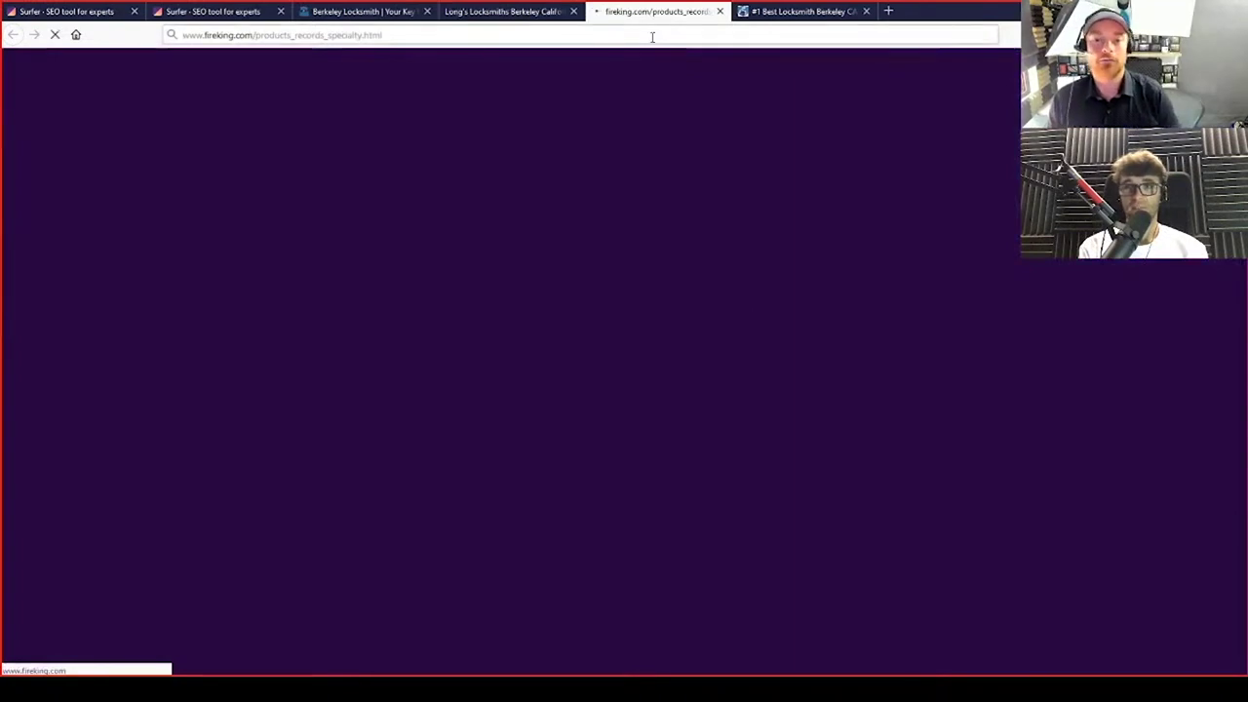
{"action": "left_click", "coordinate": [720, 11]}
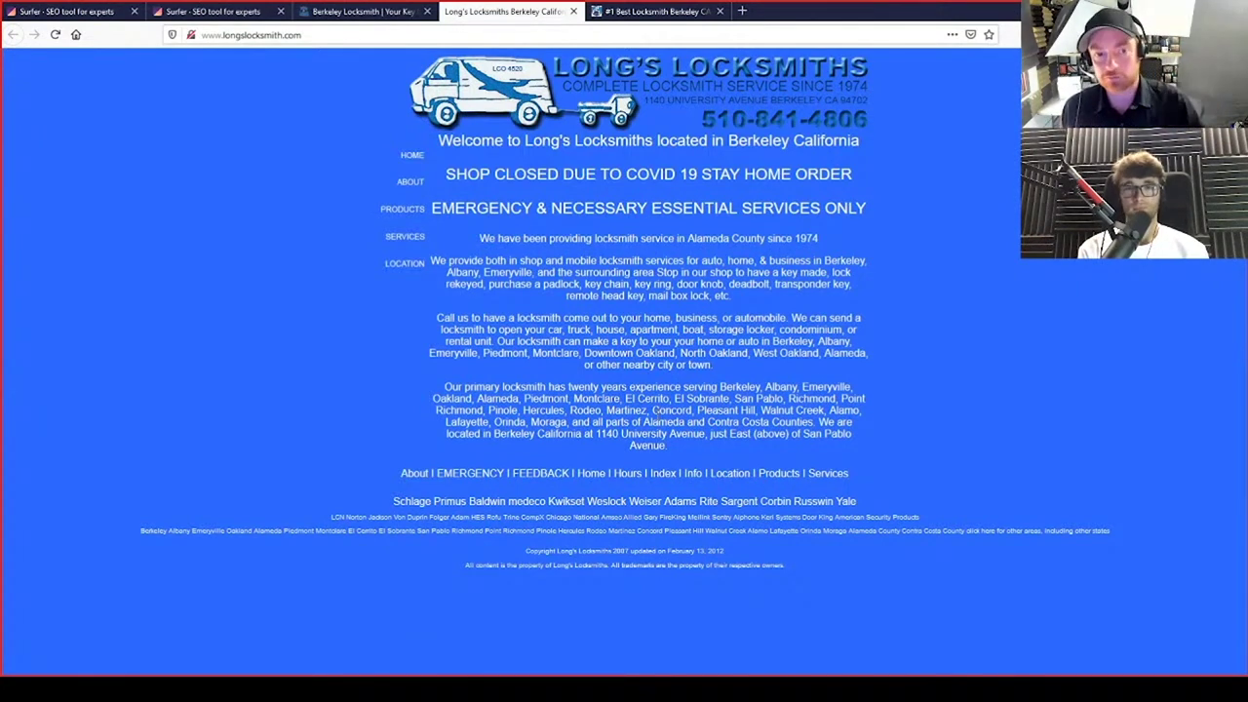
Review the ranking competitors for locksmith berkeley in the Surfer search results, including their scores
{"action": "left_click", "coordinate": [210, 18]}
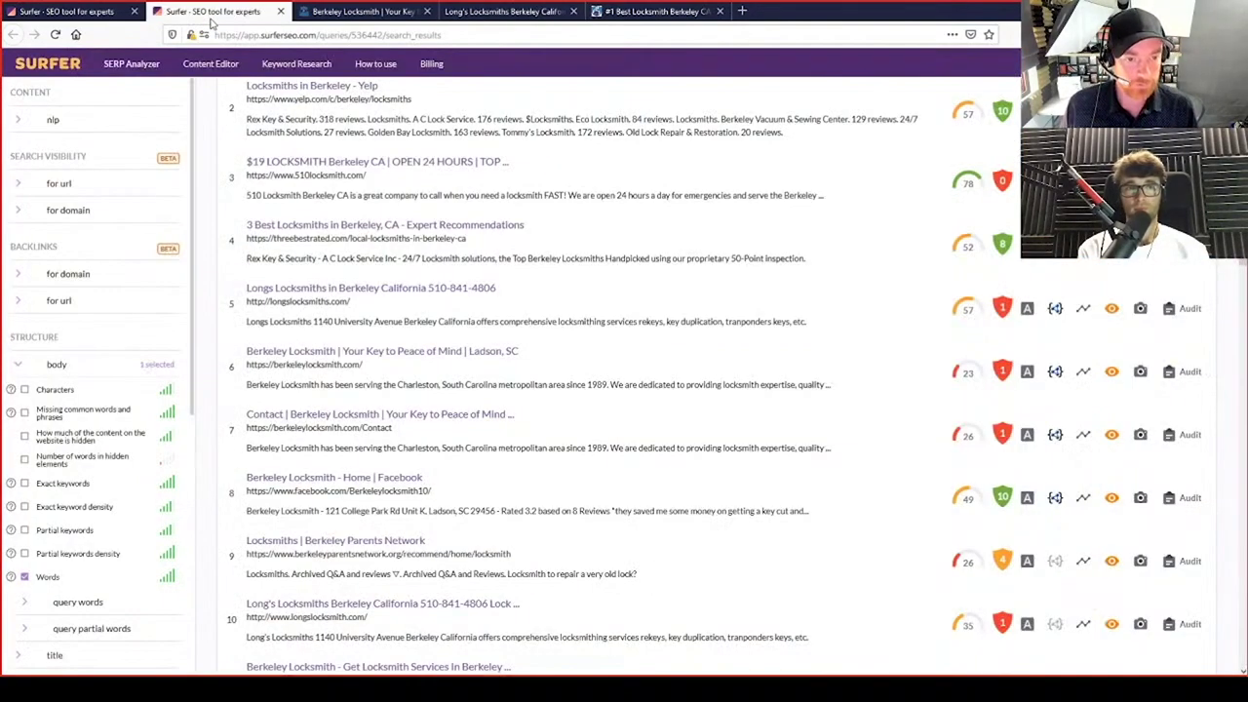
{"action": "scroll", "coordinate": [306, 417], "scroll_direction": "up", "scroll_amount": 3}
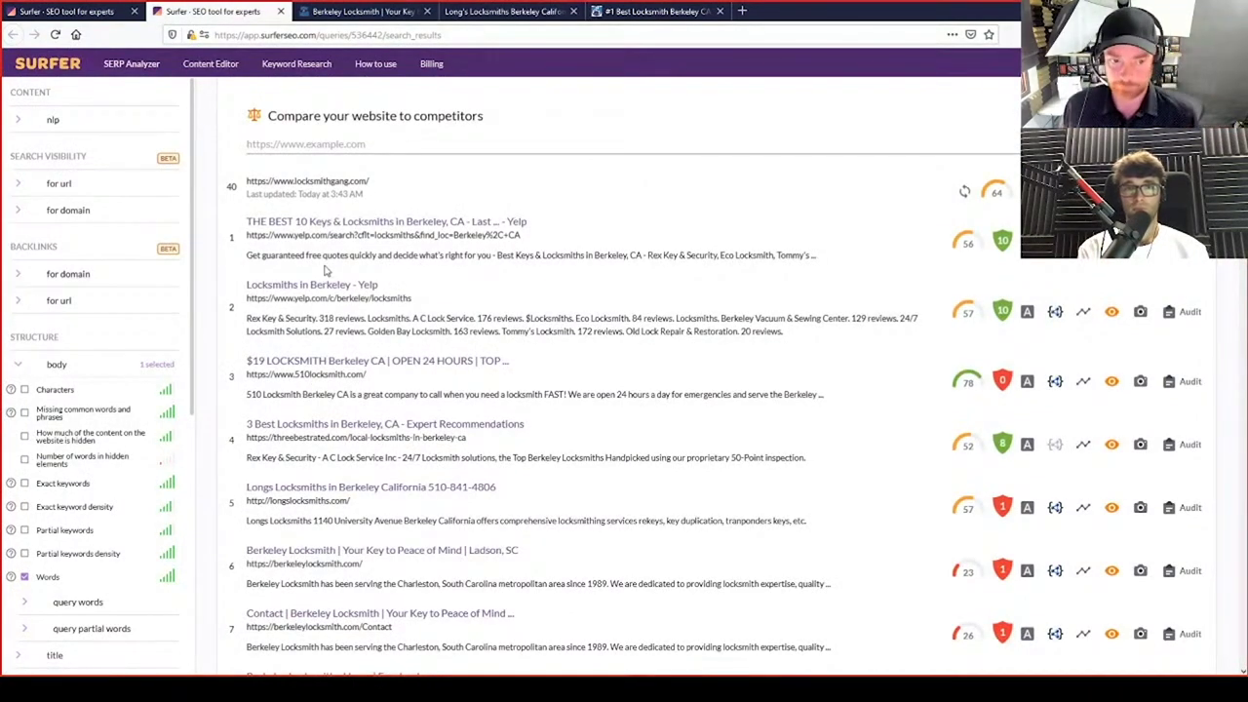
{"action": "scroll", "coordinate": [342, 243], "scroll_direction": "down", "scroll_amount": 5}
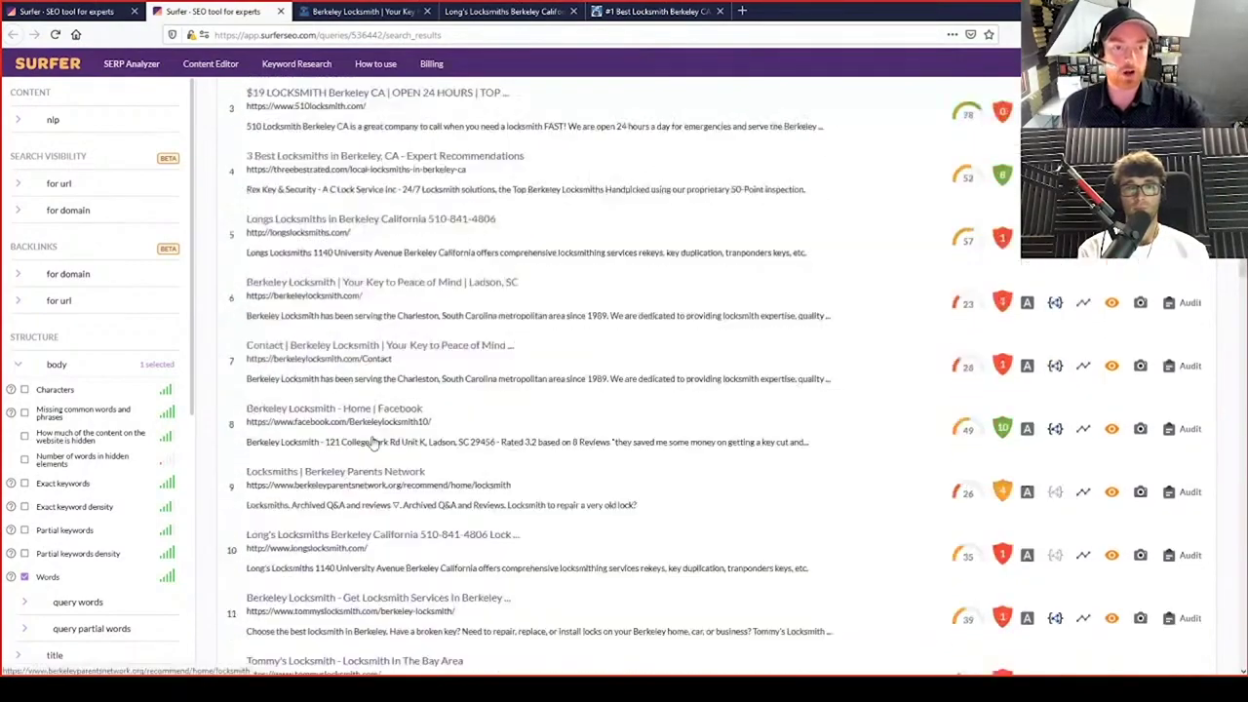
{"action": "scroll", "coordinate": [361, 210], "scroll_direction": "down", "scroll_amount": 6}
{"action": "scroll", "coordinate": [369, 264], "scroll_direction": "up", "scroll_amount": 6}
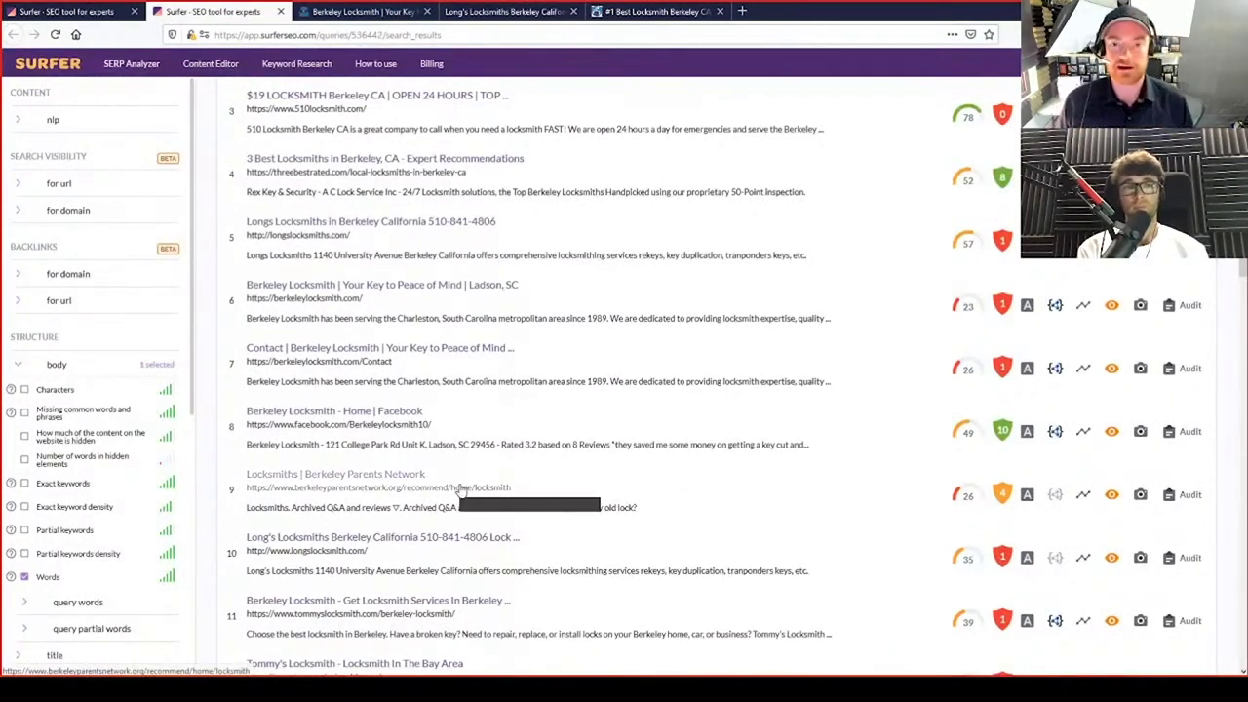
Compare the Locksmith Gang homepage with the longslocksmith.com and berkeleylocksmith.com homepages, clearing the text selection on the Long's page
{"action": "left_click", "coordinate": [620, 10]}
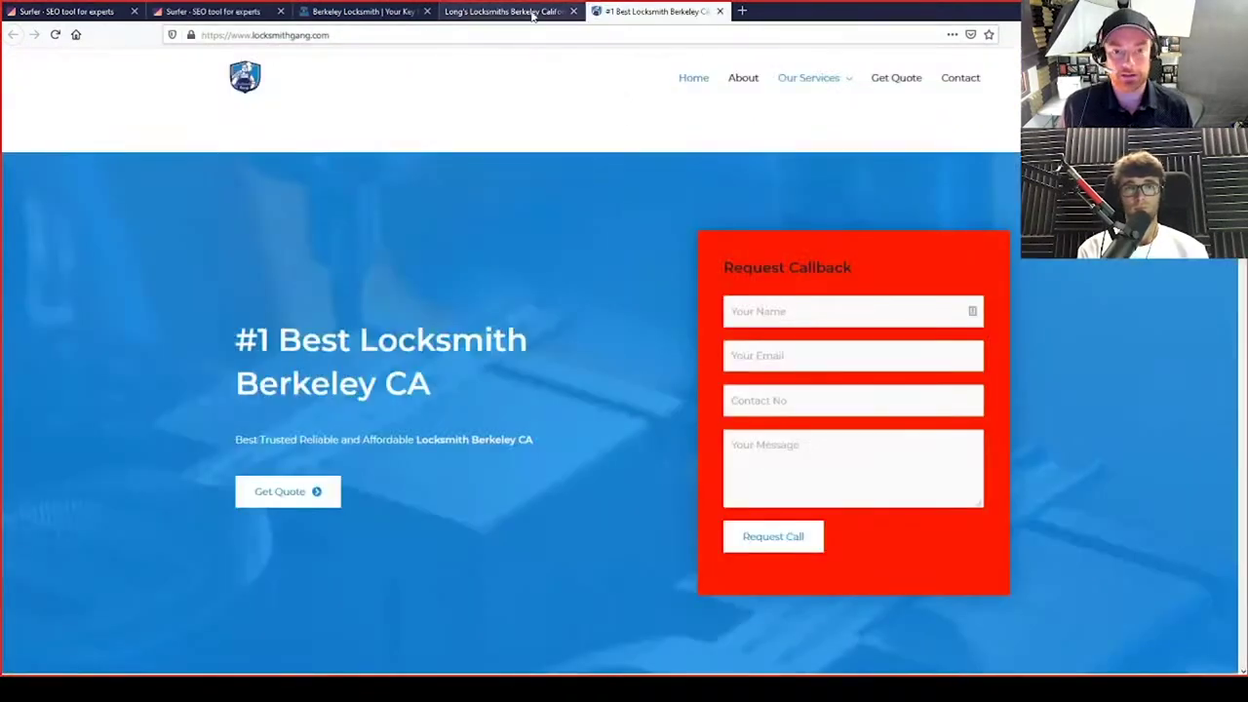
{"action": "left_click", "coordinate": [493, 11]}
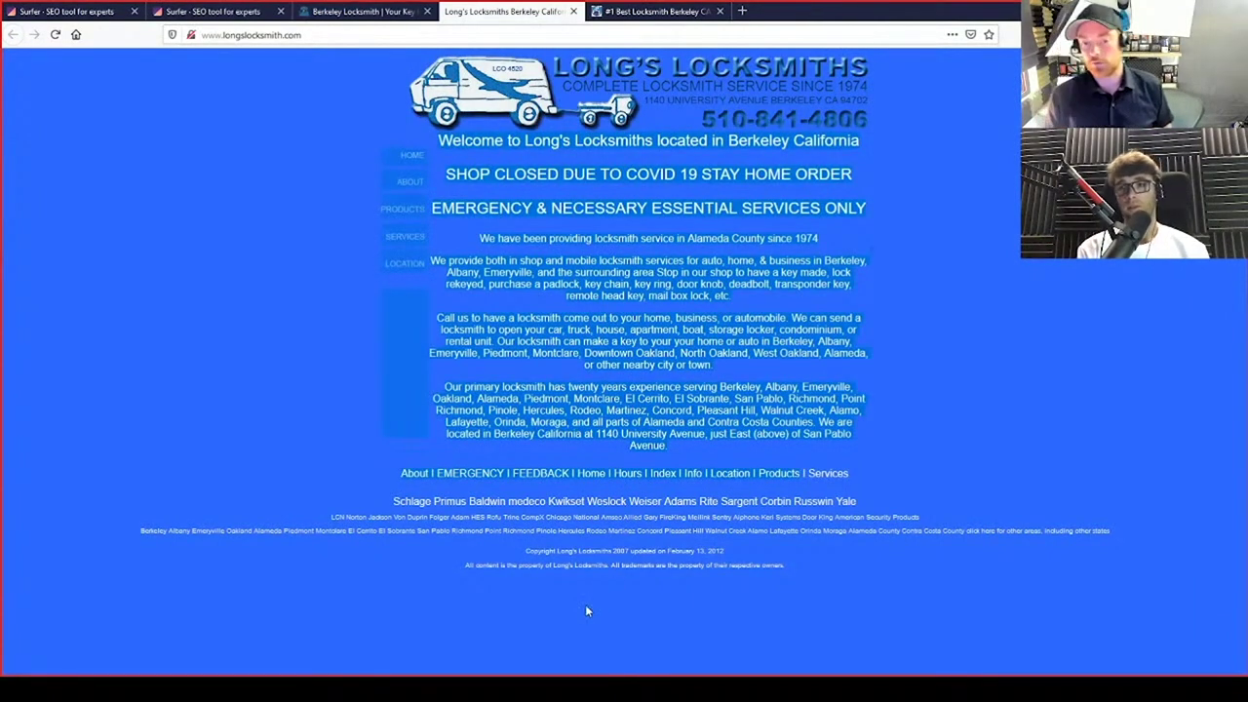
{"action": "left_click", "coordinate": [578, 454]}
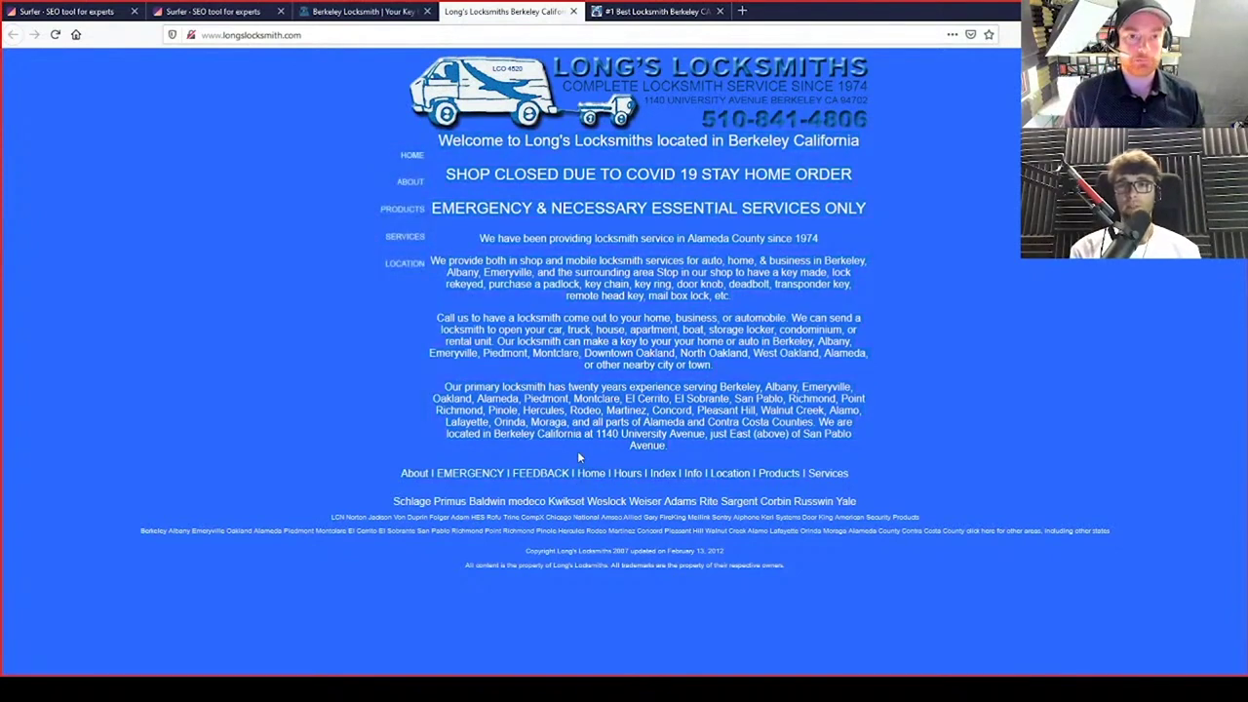
{"action": "left_click", "coordinate": [359, 13]}
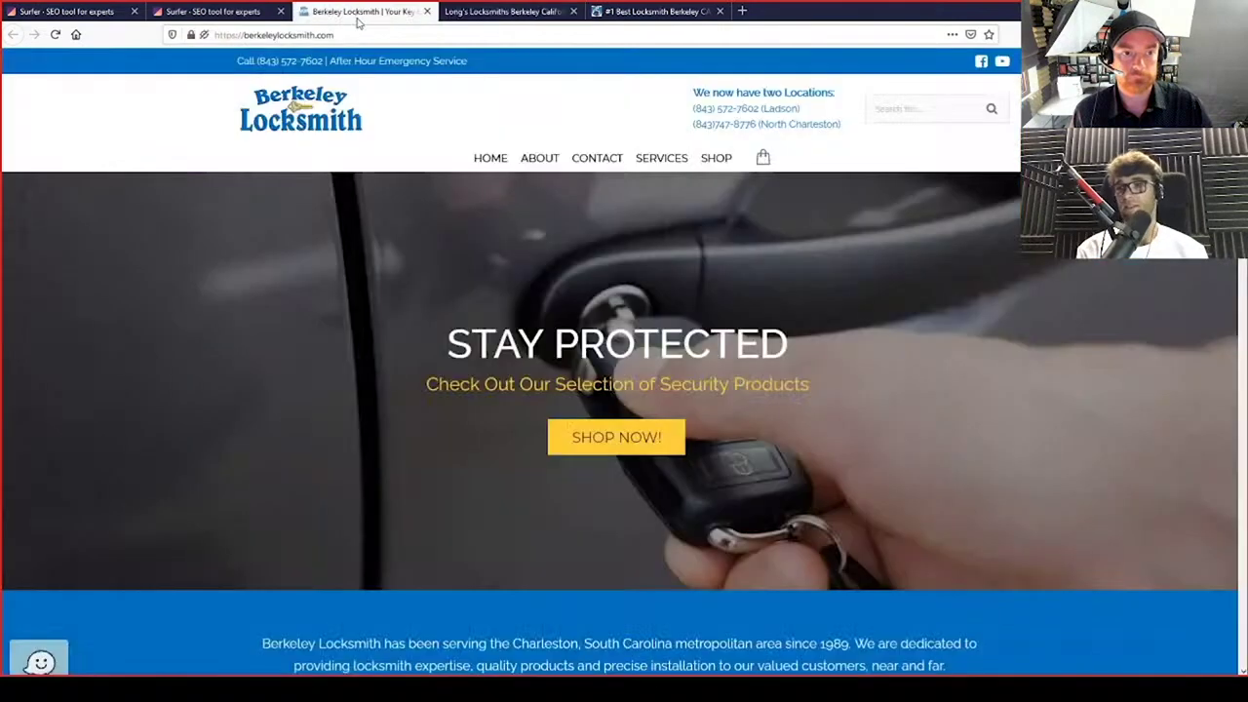
Open locksmithgang.com from its entry in the Surfer results, and examine the homepage's banner, callback form and welcome section
{"action": "left_click", "coordinate": [214, 12]}
{"action": "scroll", "coordinate": [328, 122], "scroll_direction": "up", "scroll_amount": 3}
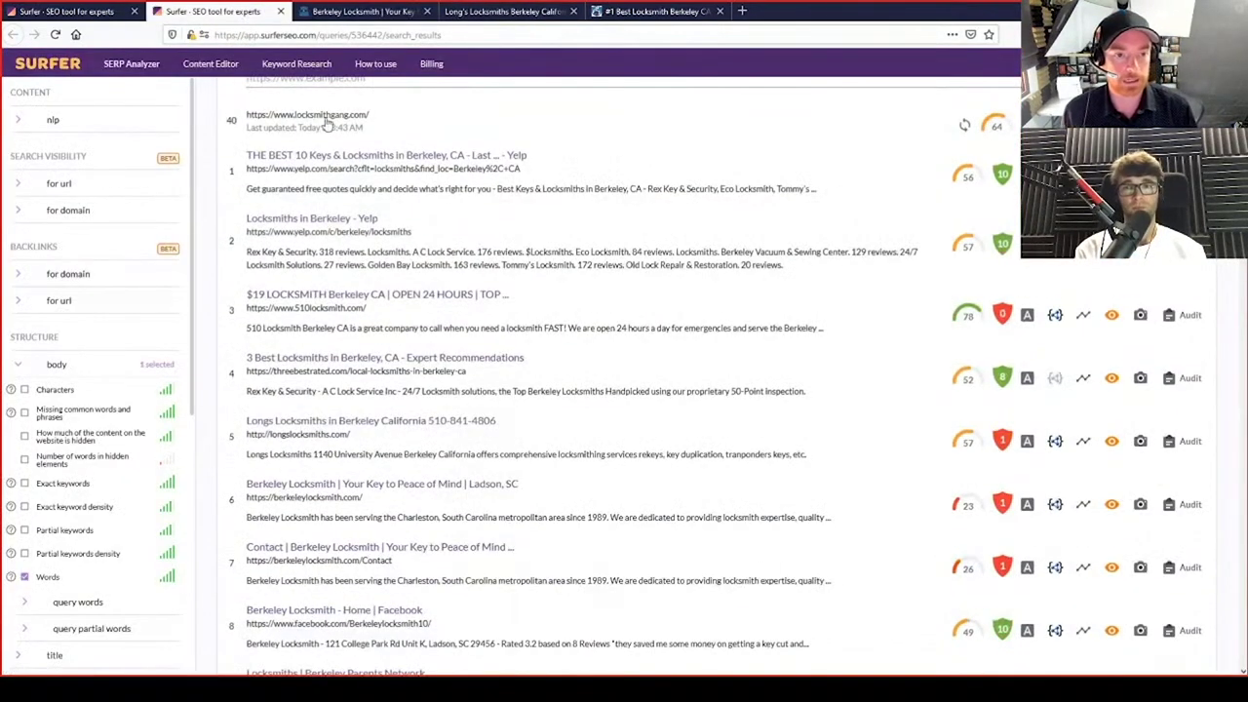
{"action": "left_click", "coordinate": [327, 116]}
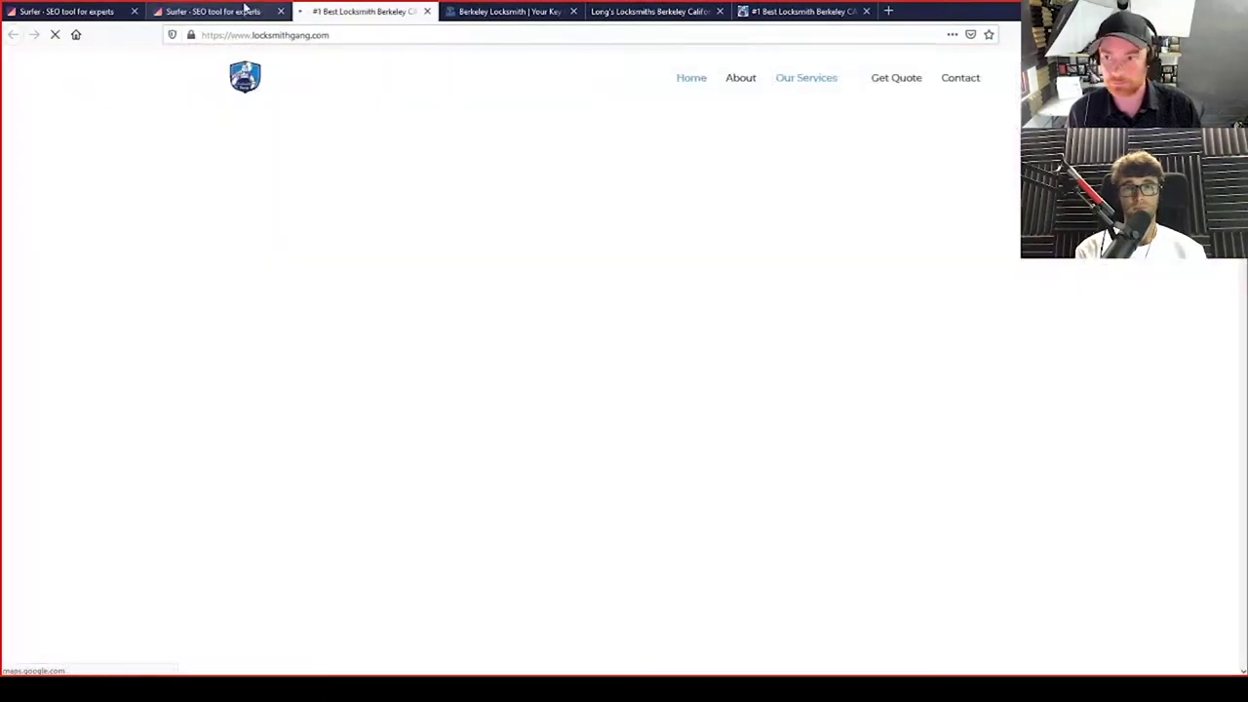
{"action": "left_click", "coordinate": [245, 9]}
{"action": "left_click", "coordinate": [358, 12]}
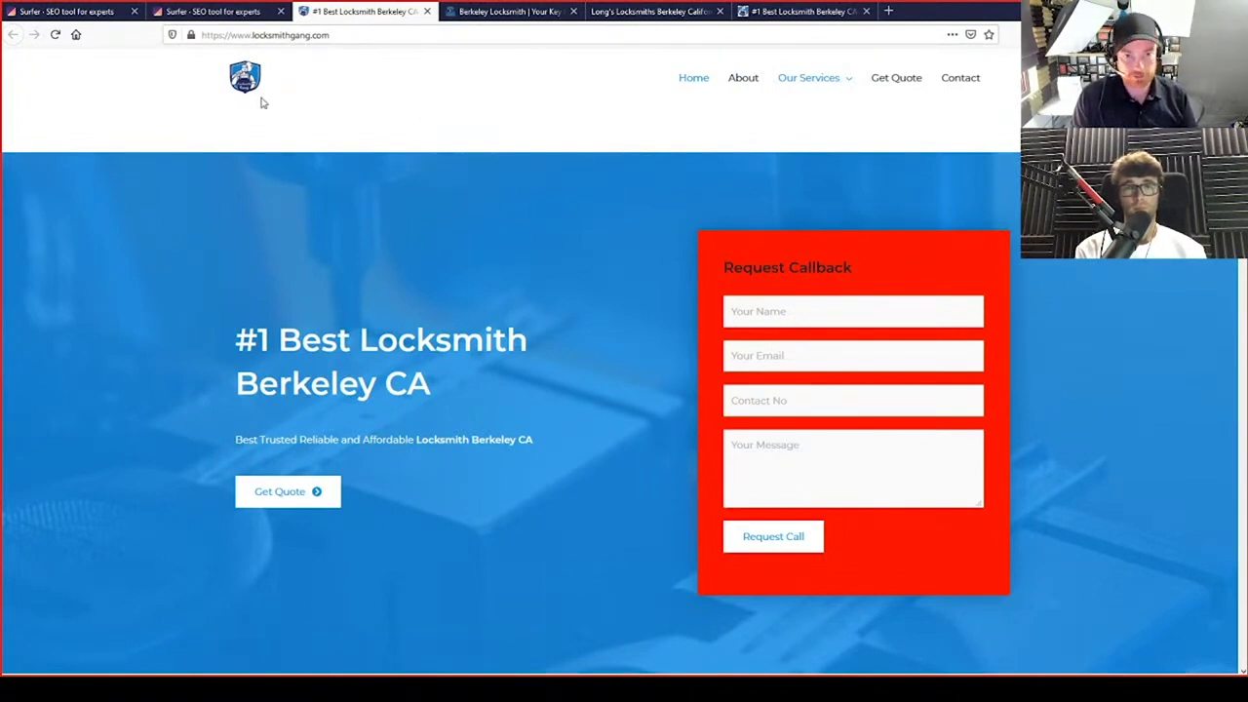
{"action": "scroll", "coordinate": [331, 263], "scroll_direction": "down", "scroll_amount": 6}
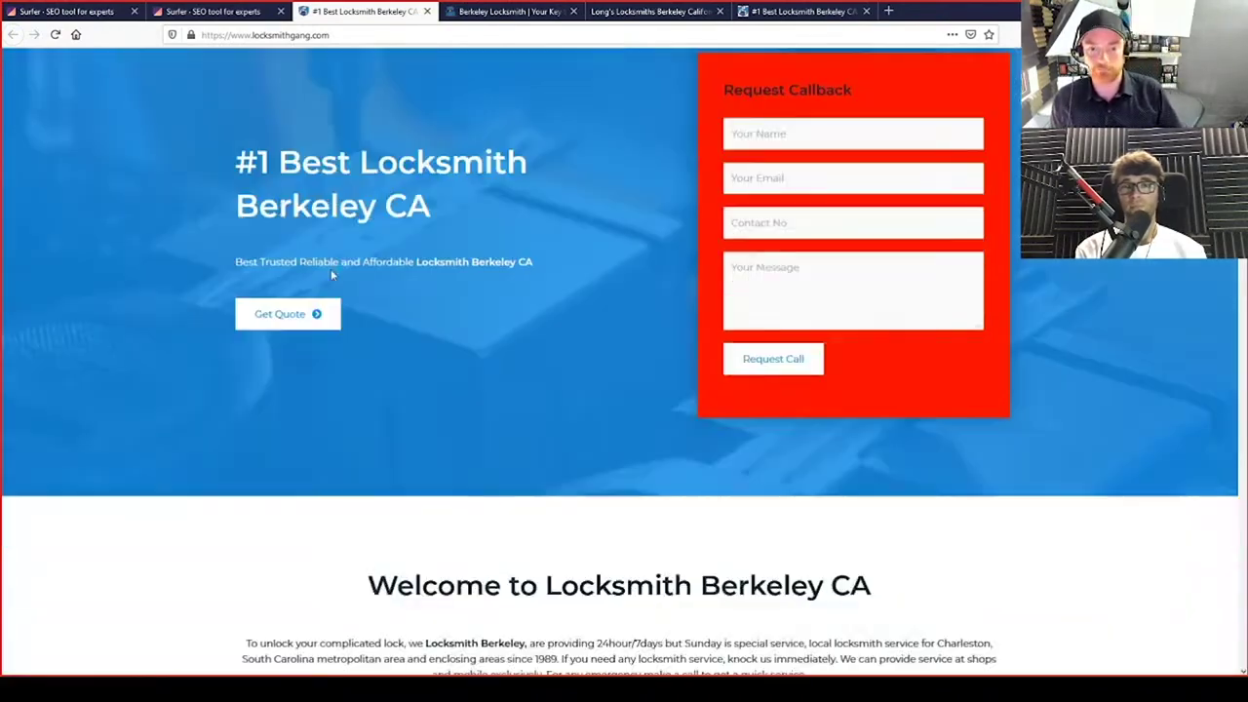
Examine the Locksmith Gang homepage from the callback form through the service, FAQ, testimonial and quote sections to the footer
{"action": "scroll", "coordinate": [317, 289], "scroll_direction": "down", "scroll_amount": 15}
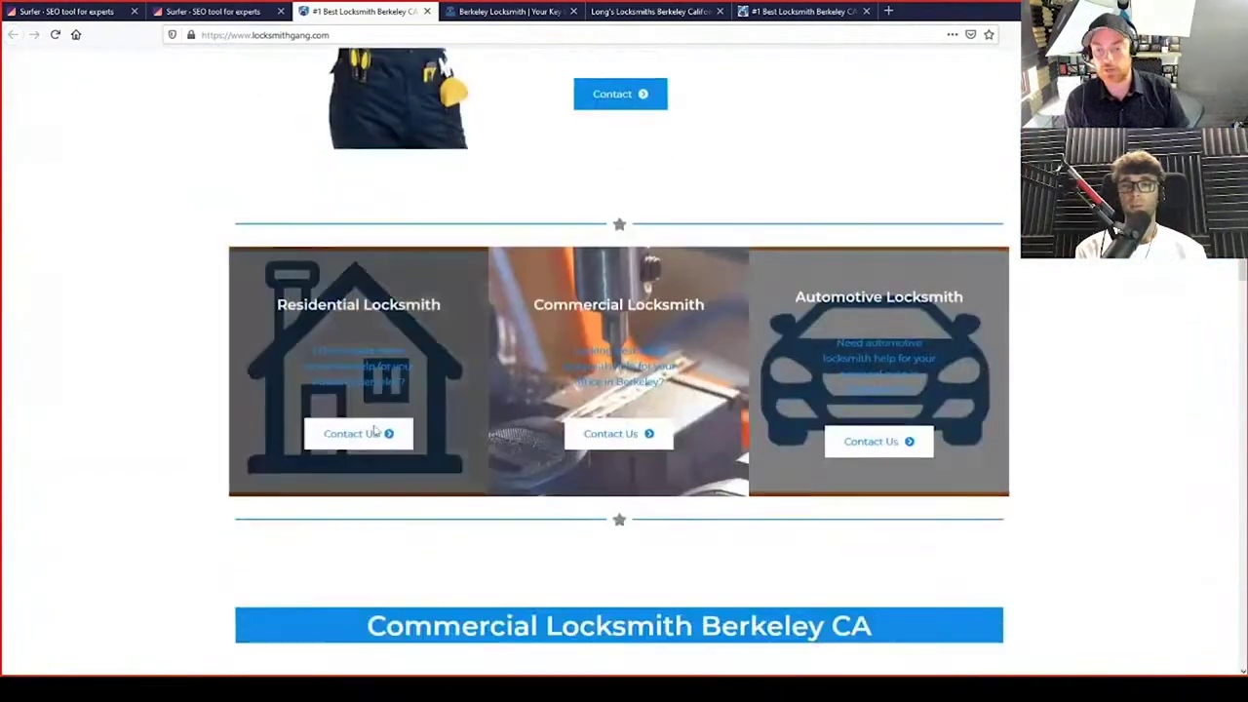
{"action": "scroll", "coordinate": [750, 525], "scroll_direction": "up", "scroll_amount": 12}
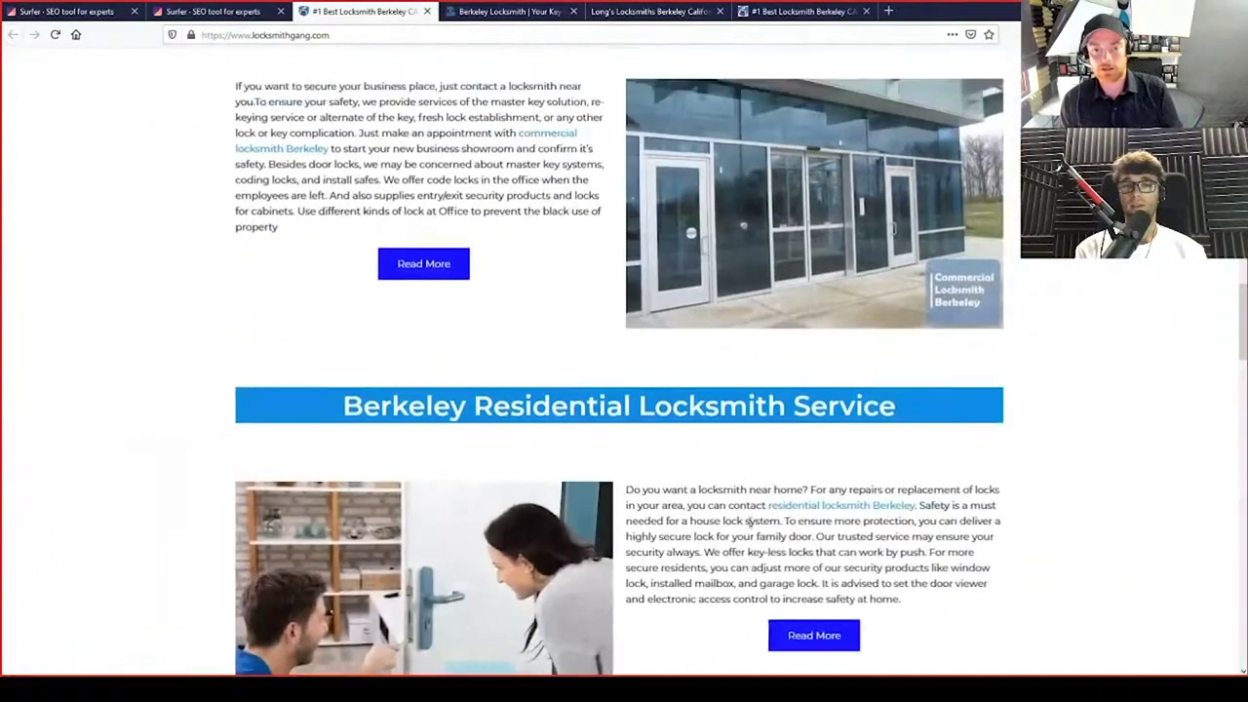
{"action": "scroll", "coordinate": [692, 346], "scroll_direction": "up", "scroll_amount": 6}
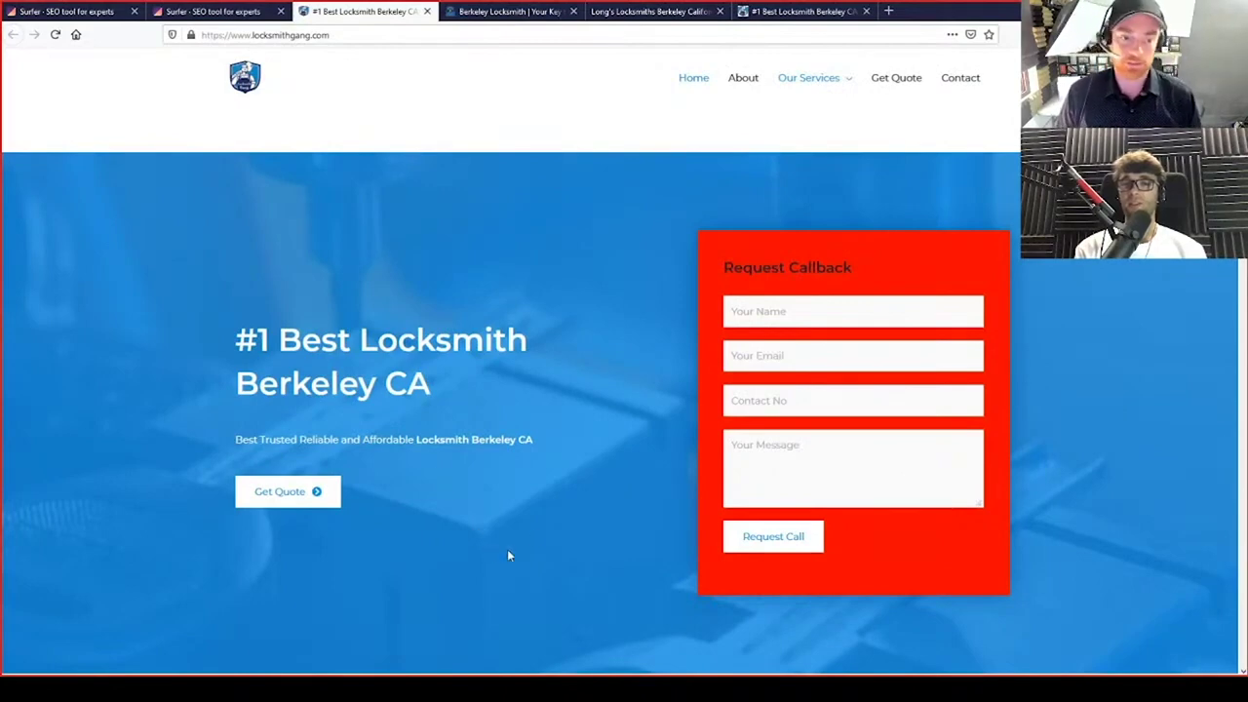
{"action": "scroll", "coordinate": [465, 429], "scroll_direction": "down", "scroll_amount": 3}
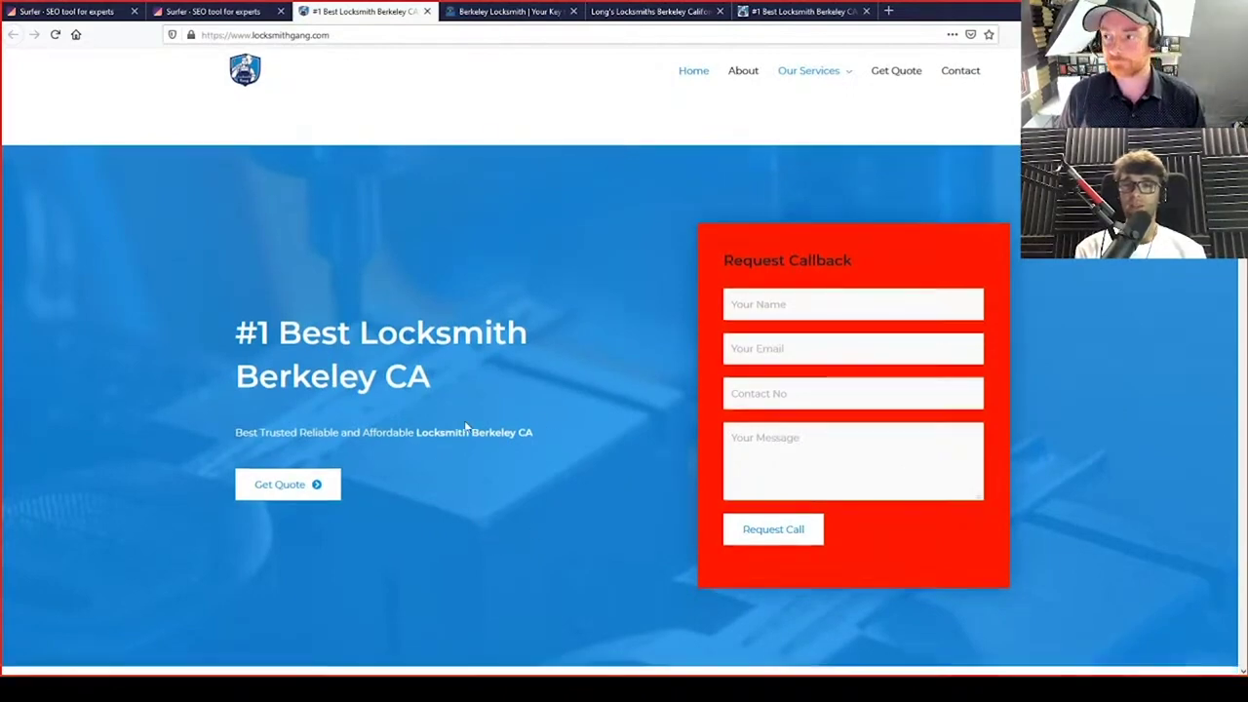
{"action": "scroll", "coordinate": [466, 428], "scroll_direction": "down", "scroll_amount": 15}
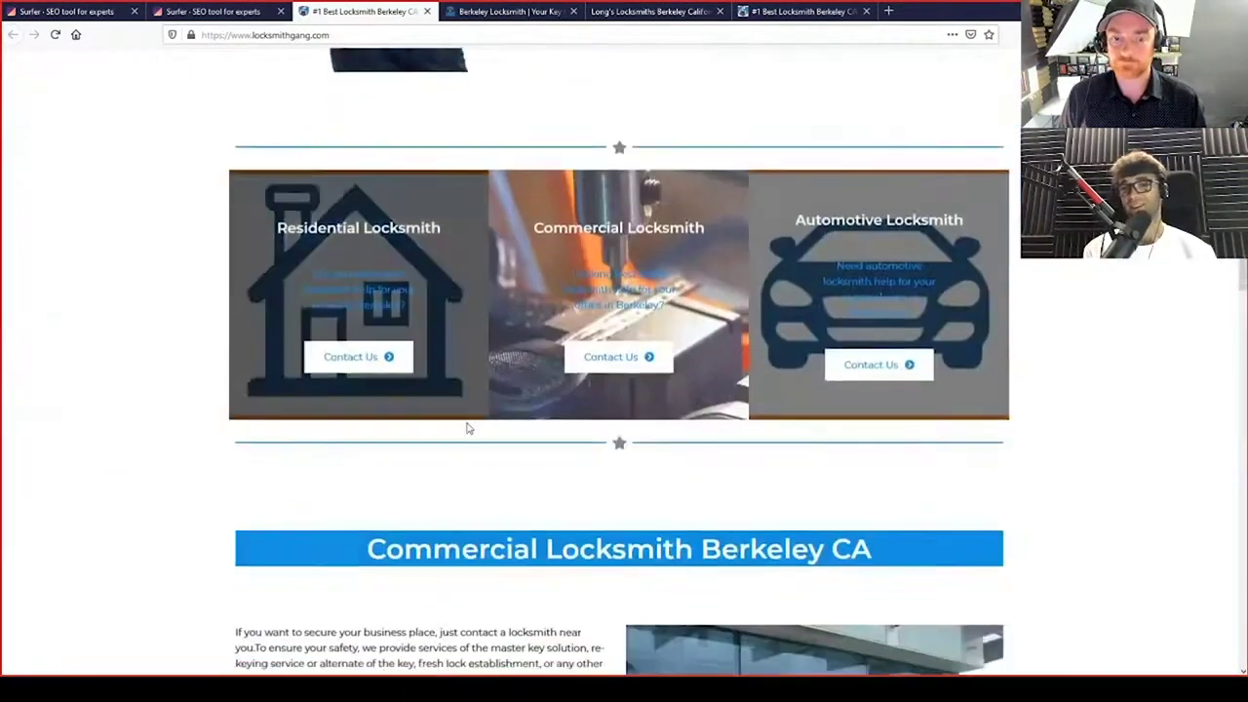
{"action": "scroll", "coordinate": [468, 423], "scroll_direction": "down", "scroll_amount": 14}
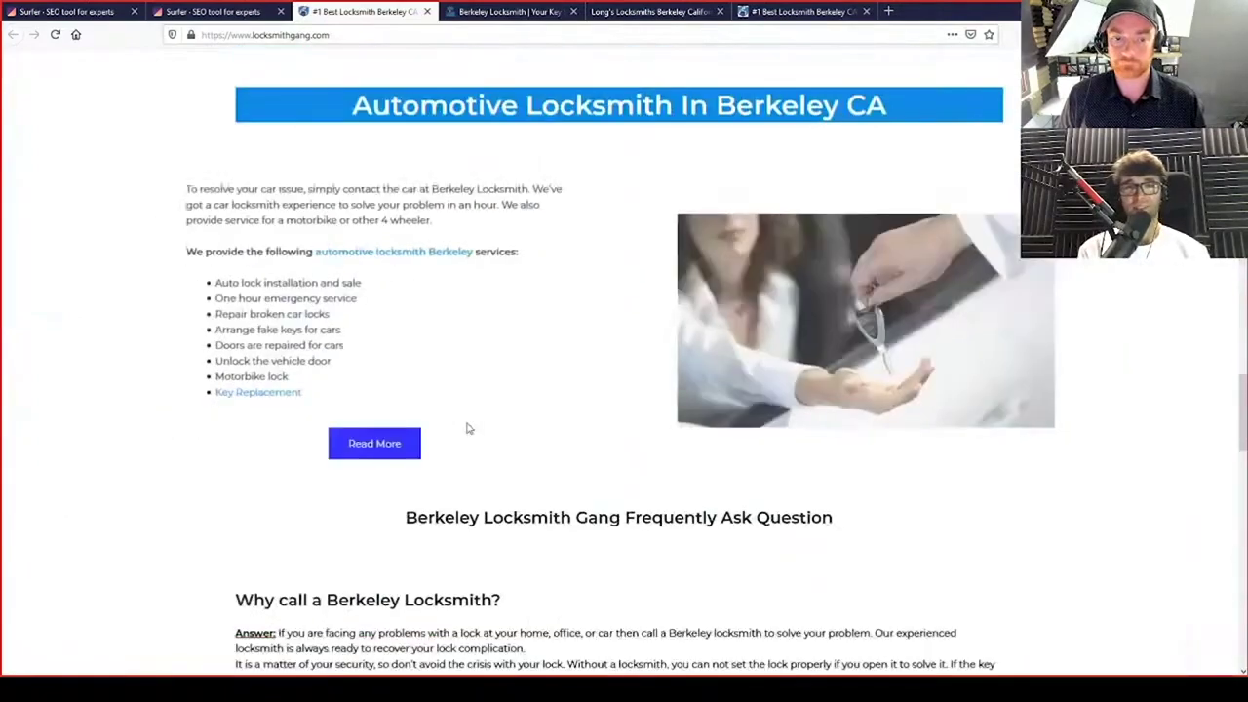
{"action": "scroll", "coordinate": [466, 428], "scroll_direction": "down", "scroll_amount": 10}
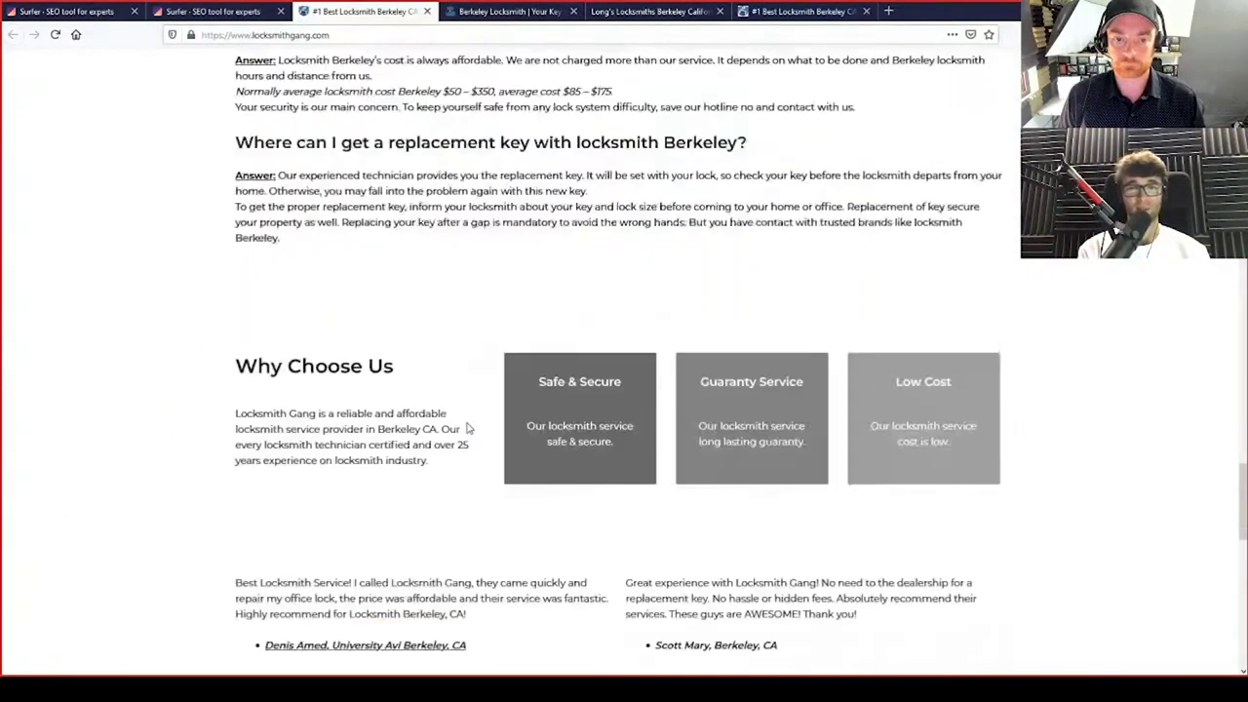
{"action": "scroll", "coordinate": [467, 428], "scroll_direction": "down", "scroll_amount": 8}
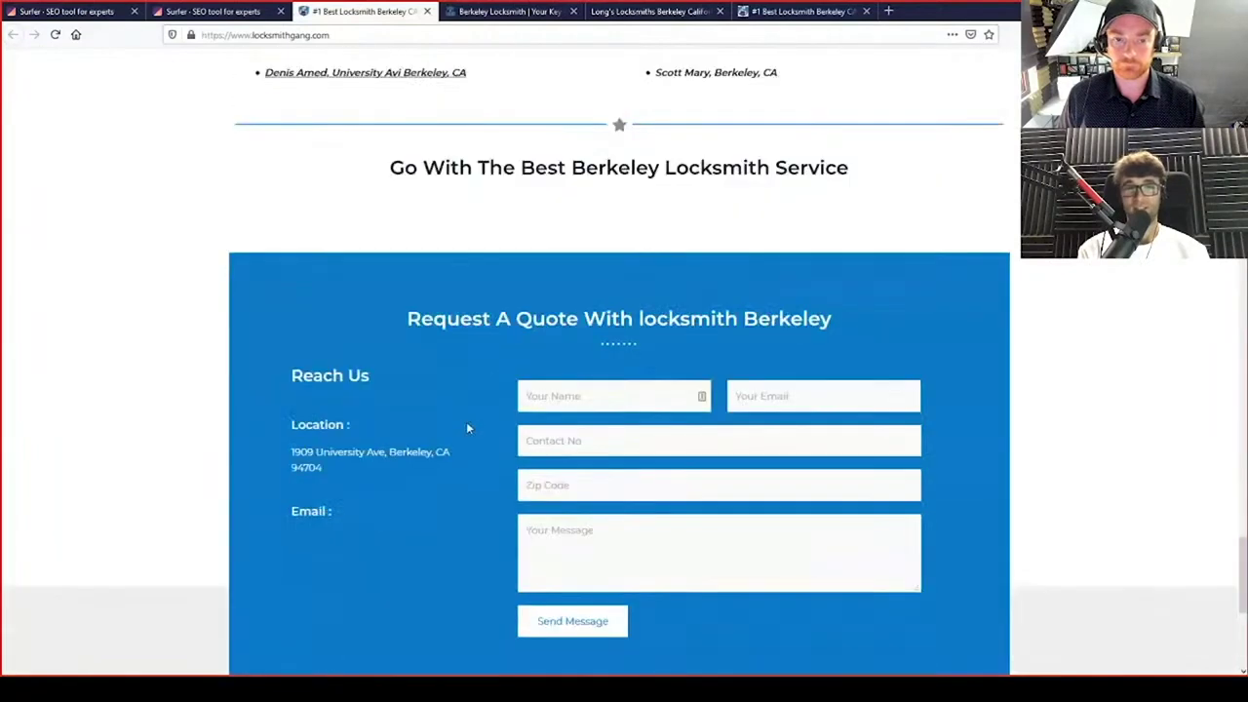
{"action": "scroll", "coordinate": [466, 428], "scroll_direction": "down", "scroll_amount": 1}
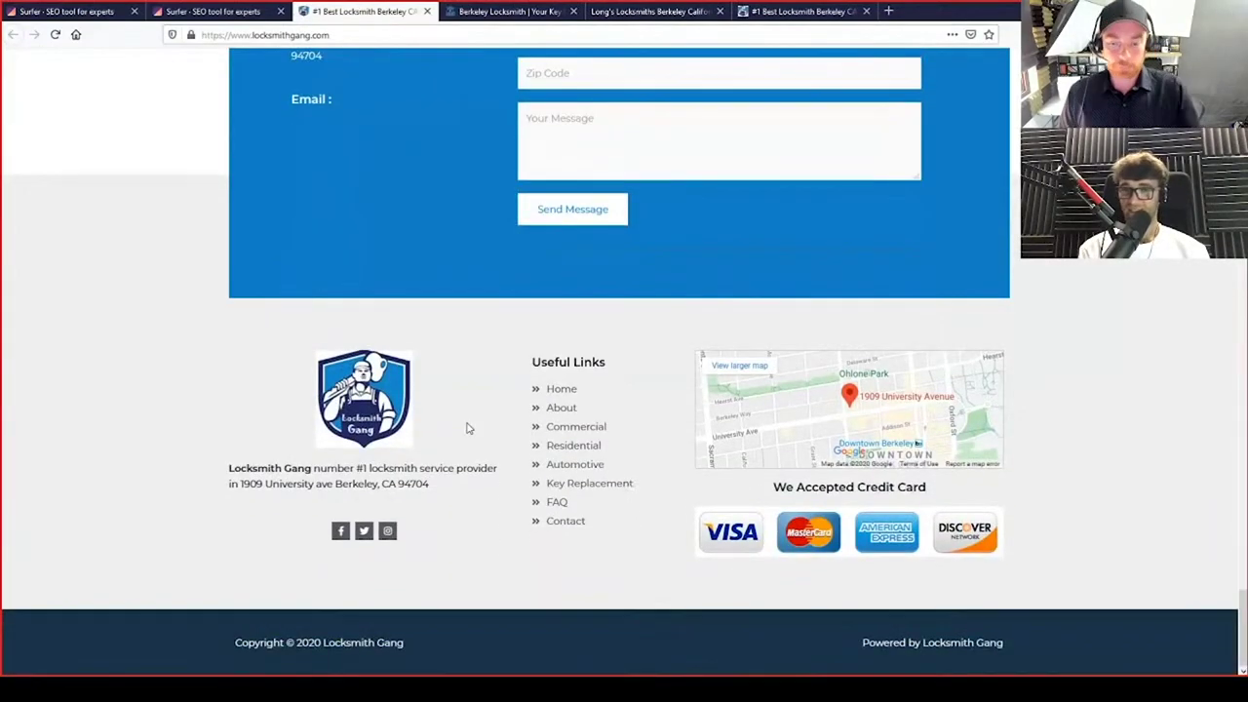
{"action": "key", "text": "Home"}
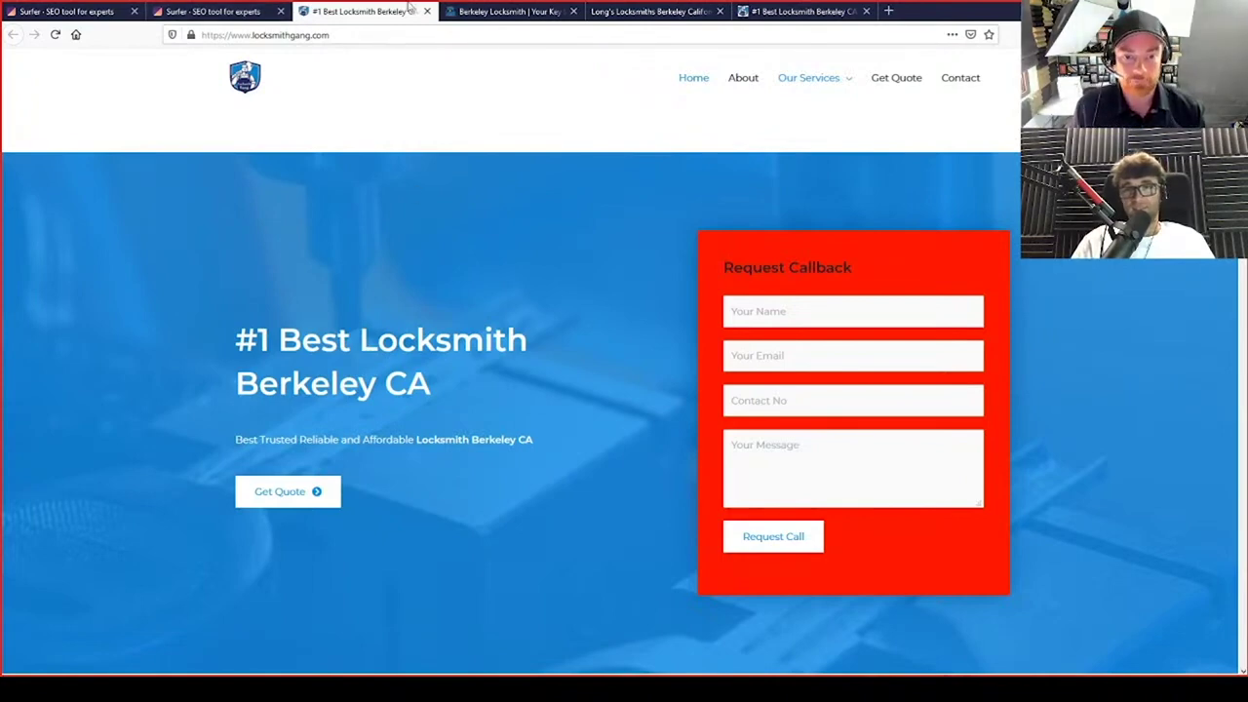
Check the berkeleylocksmith.com homepage, and open 510locksmith.com from the Surfer results to examine its banner and welcome section
{"action": "left_click", "coordinate": [507, 12]}
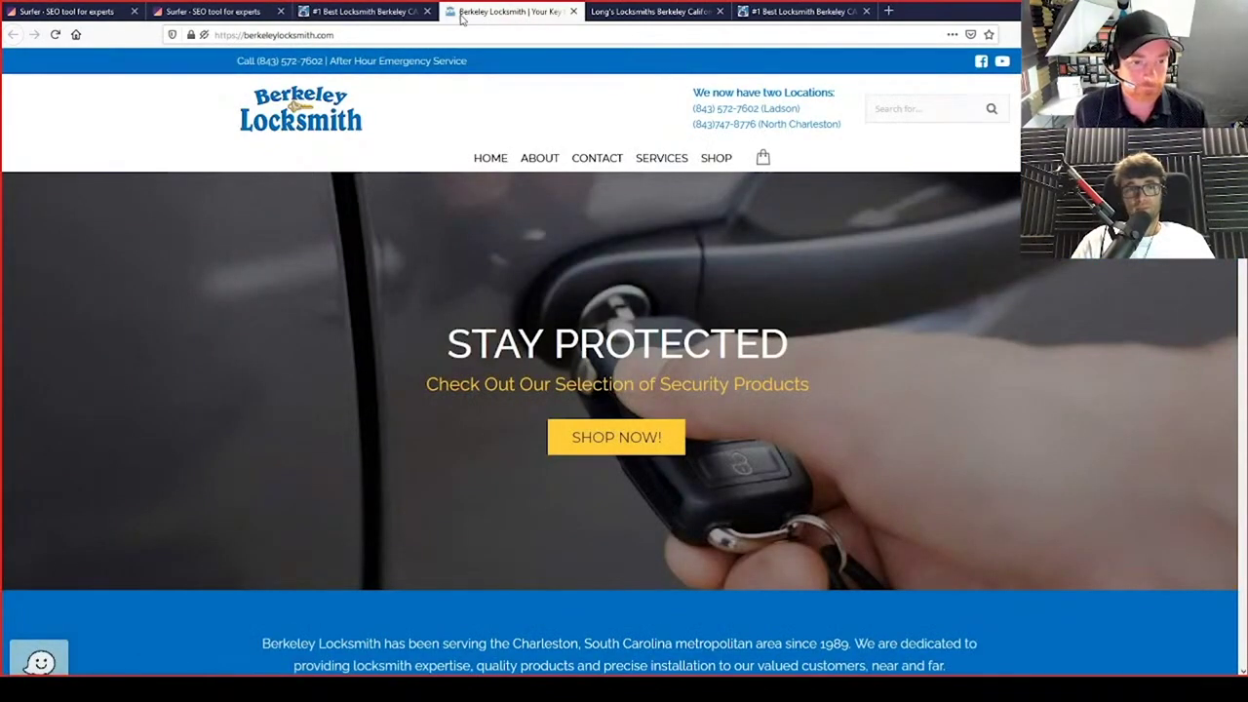
{"action": "left_click", "coordinate": [212, 12]}
{"action": "left_click", "coordinate": [321, 293]}
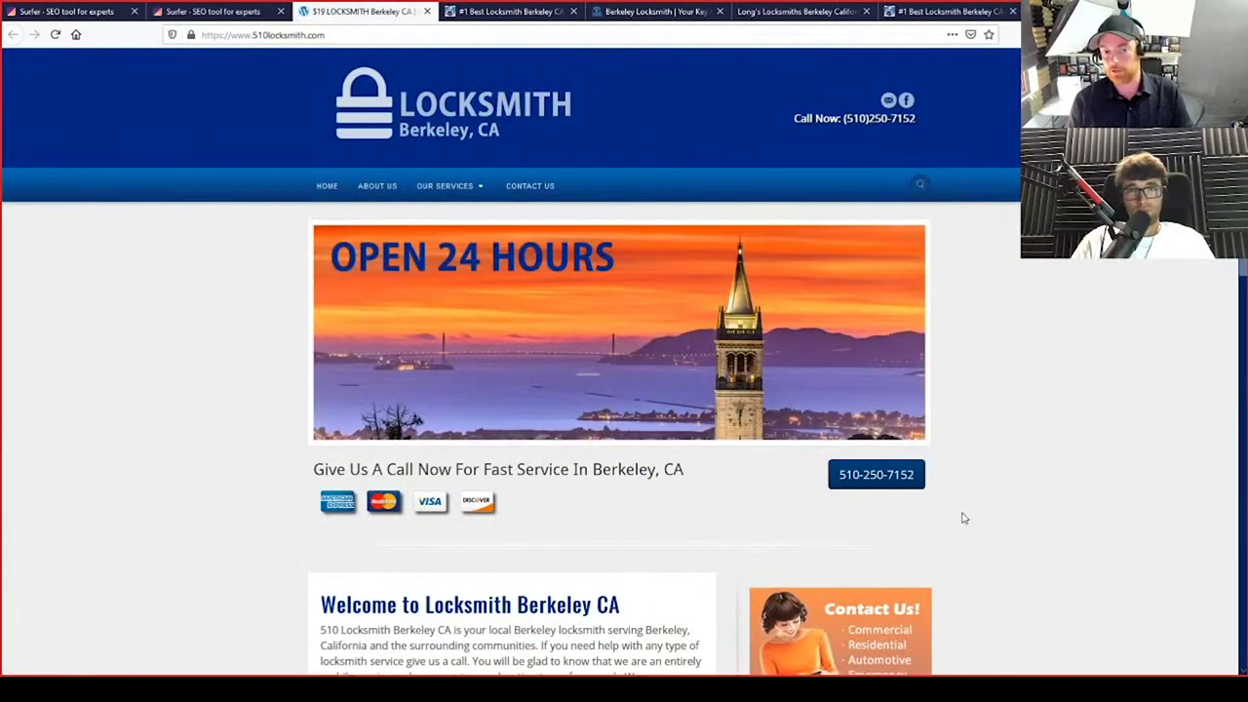
{"action": "scroll", "coordinate": [1036, 537], "scroll_direction": "down", "scroll_amount": 2}
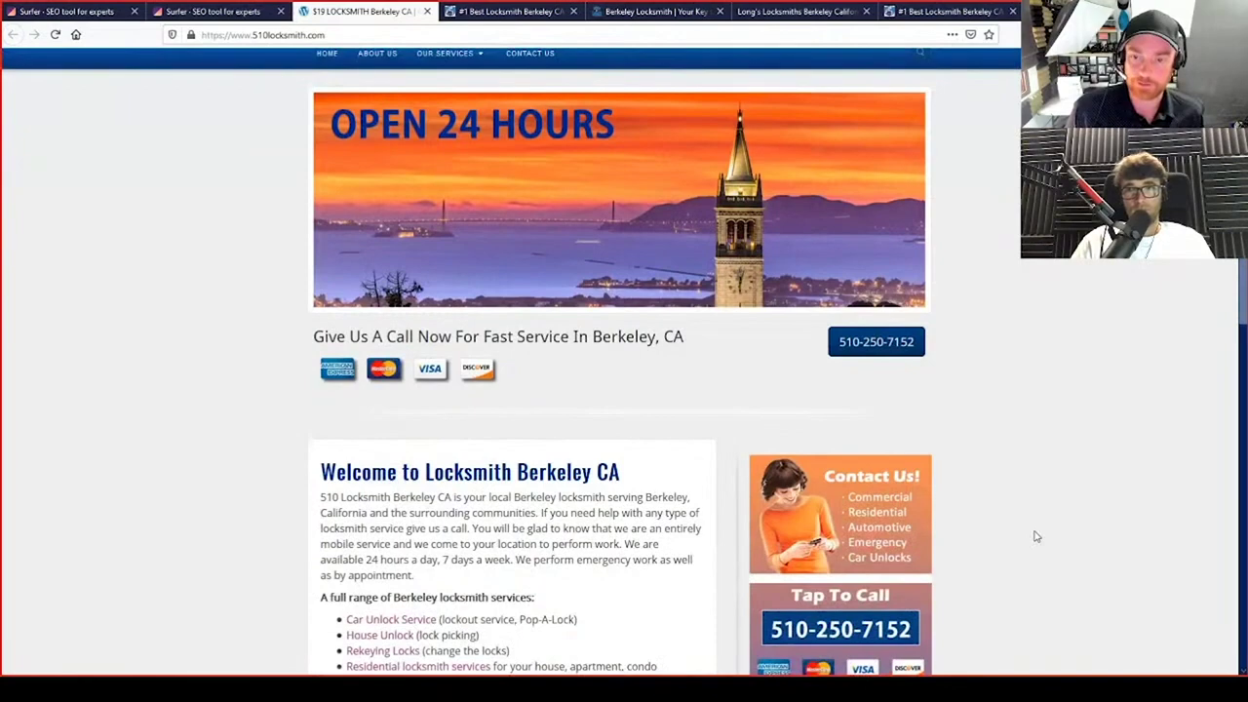
{"action": "scroll", "coordinate": [1037, 537], "scroll_direction": "up", "scroll_amount": 2}
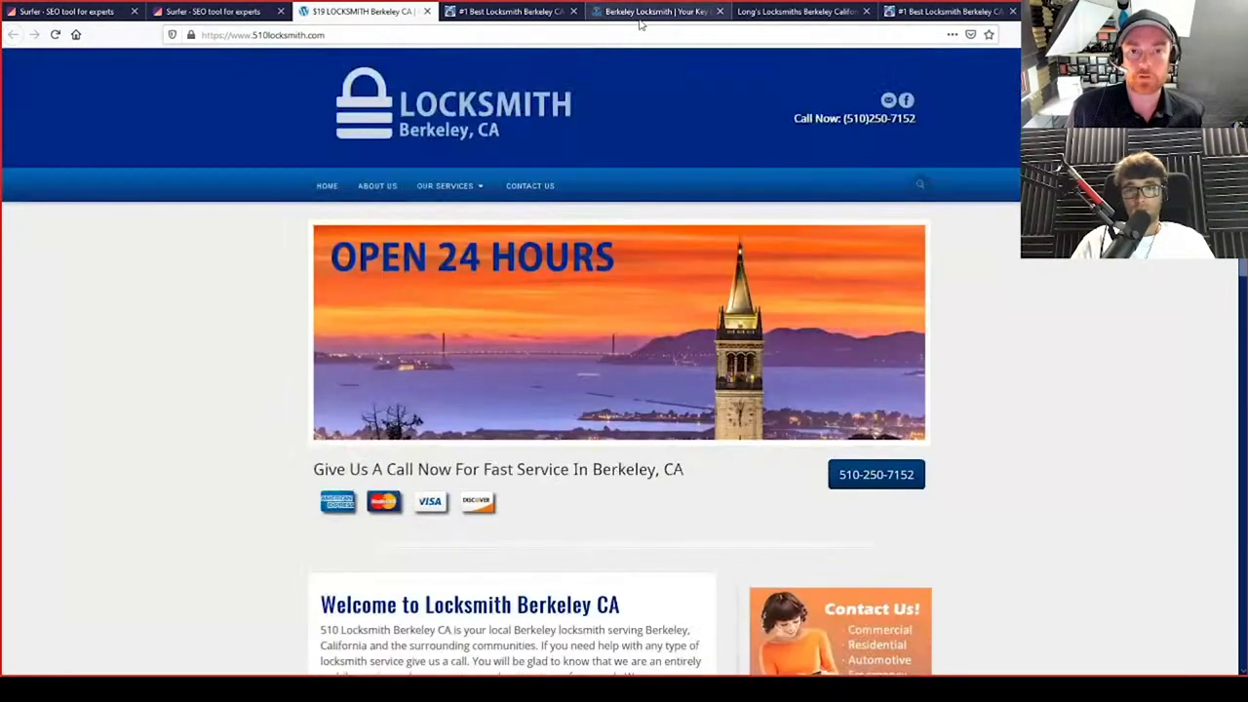
Compare the 510locksmith.com homepage with the Berkeley Locksmith and Locksmith Gang homepages
{"action": "left_click", "coordinate": [641, 18]}
{"action": "left_click", "coordinate": [519, 18]}
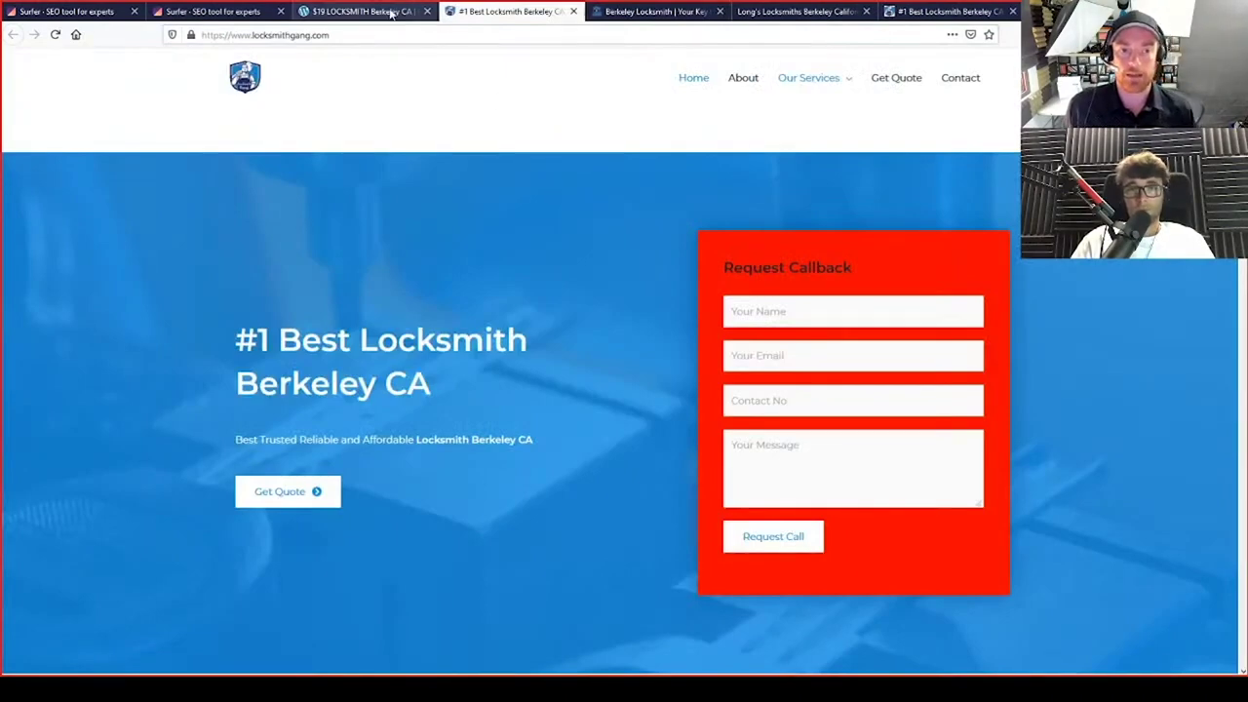
{"action": "left_click", "coordinate": [361, 12]}
{"action": "left_click", "coordinate": [475, 17]}
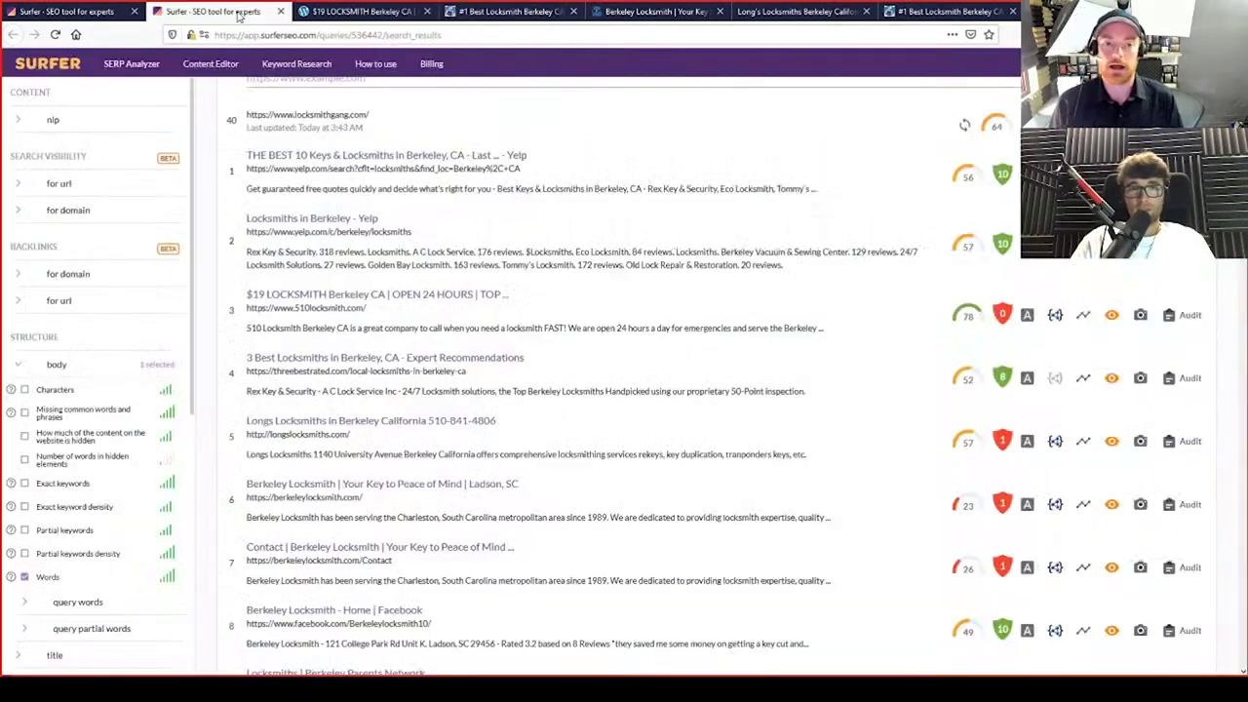
Check the content score and domain score of 510locksmith.com in the Surfer search results
{"action": "left_click", "coordinate": [238, 11]}
{"action": "scroll", "coordinate": [776, 282], "scroll_direction": "up", "scroll_amount": 3}
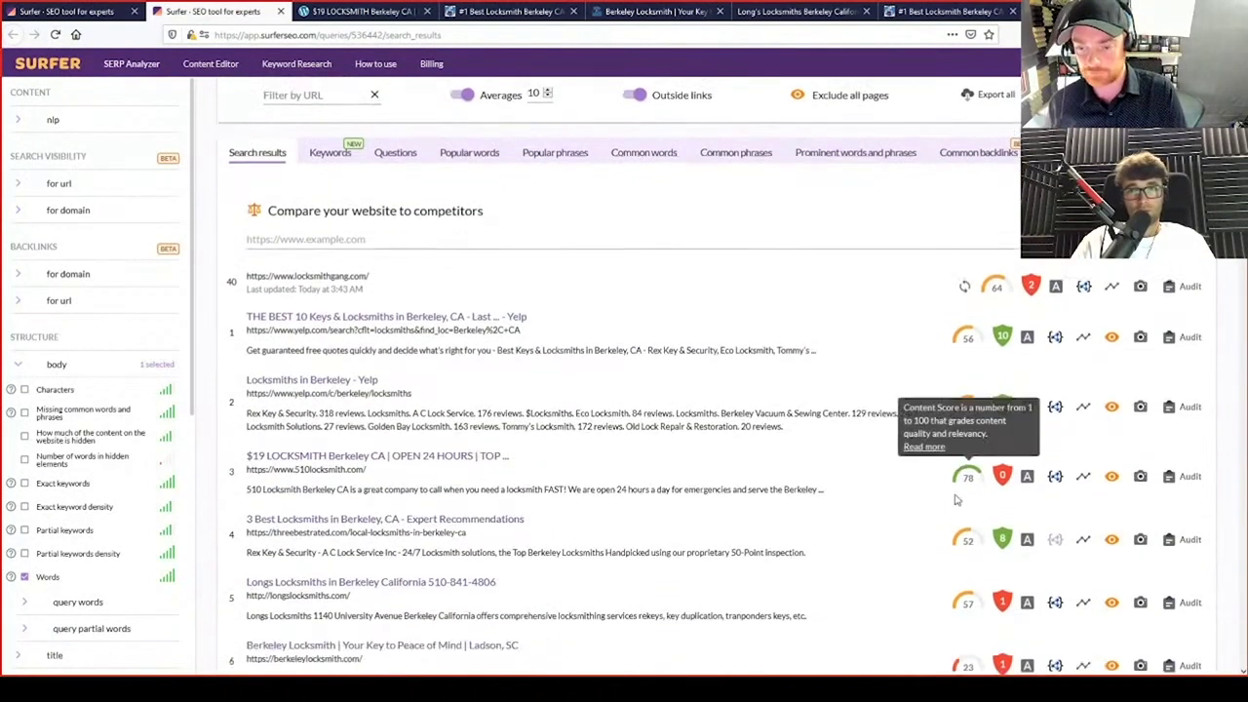
{"action": "scroll", "coordinate": [990, 417], "scroll_direction": "down", "scroll_amount": 1}
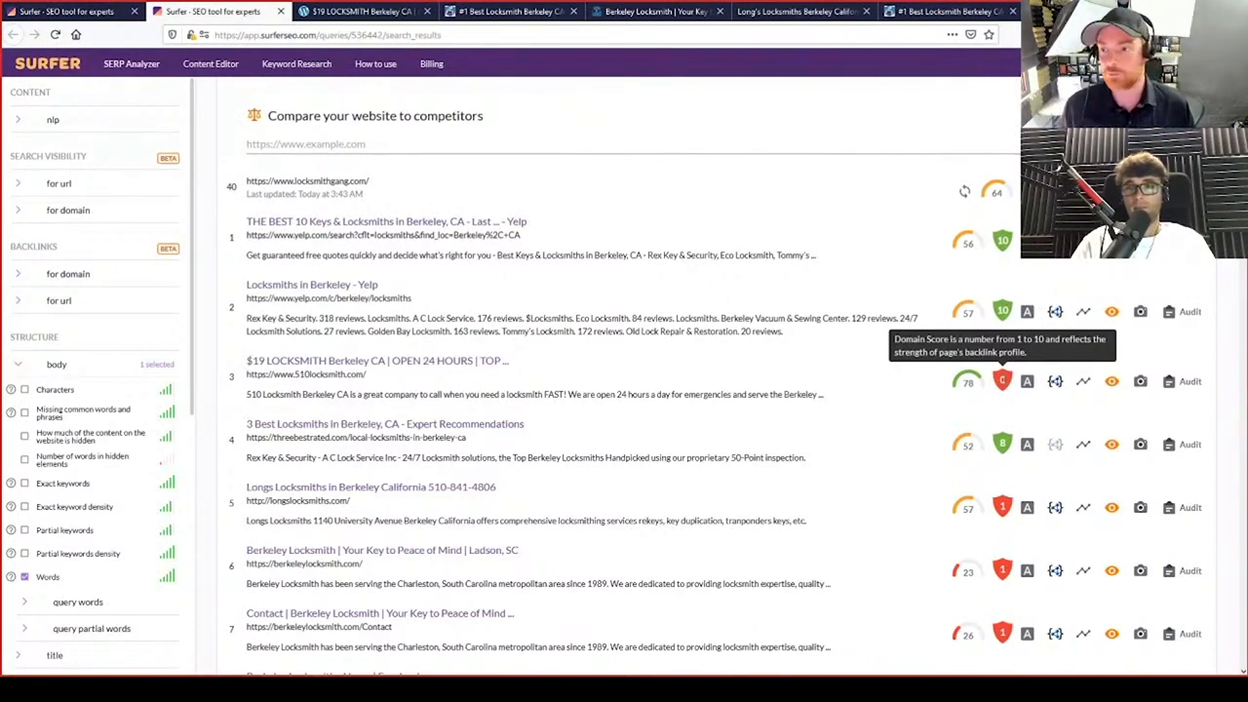
Open the Surfer audit for locksmithgang.com, and review its missing common backlinks and True Density sections
{"action": "left_click", "coordinate": [906, 232]}
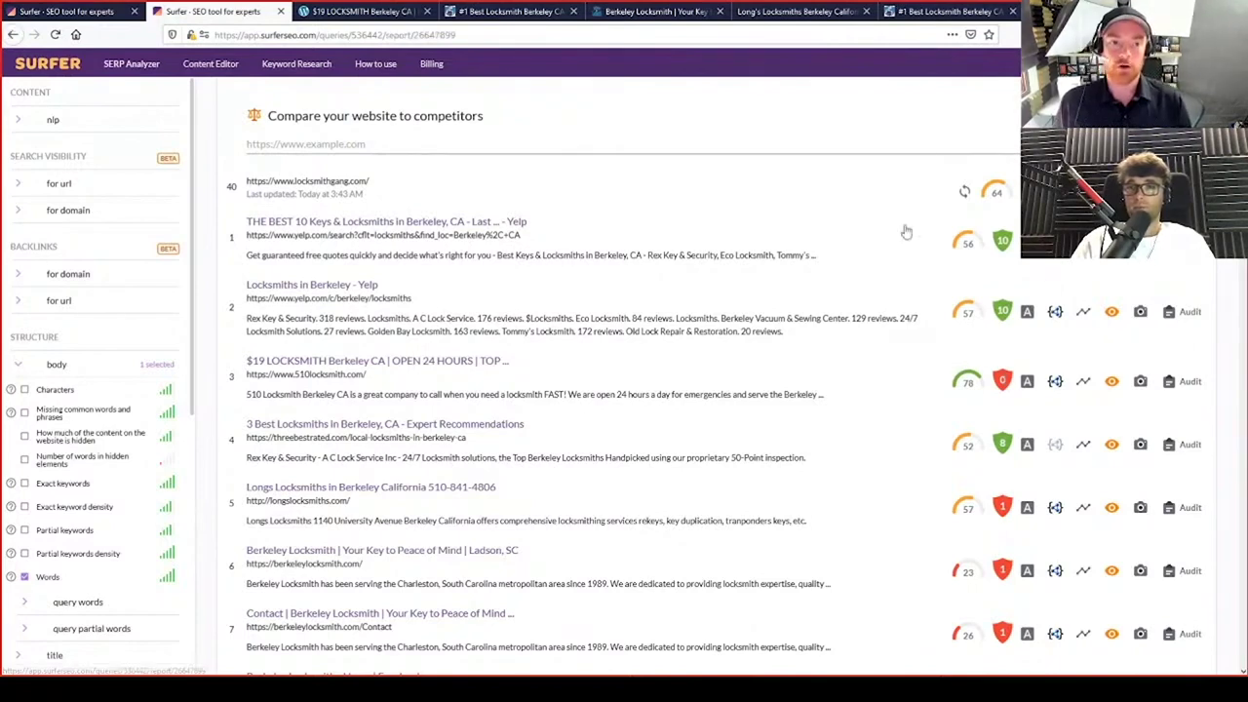
{"action": "left_click", "coordinate": [507, 10]}
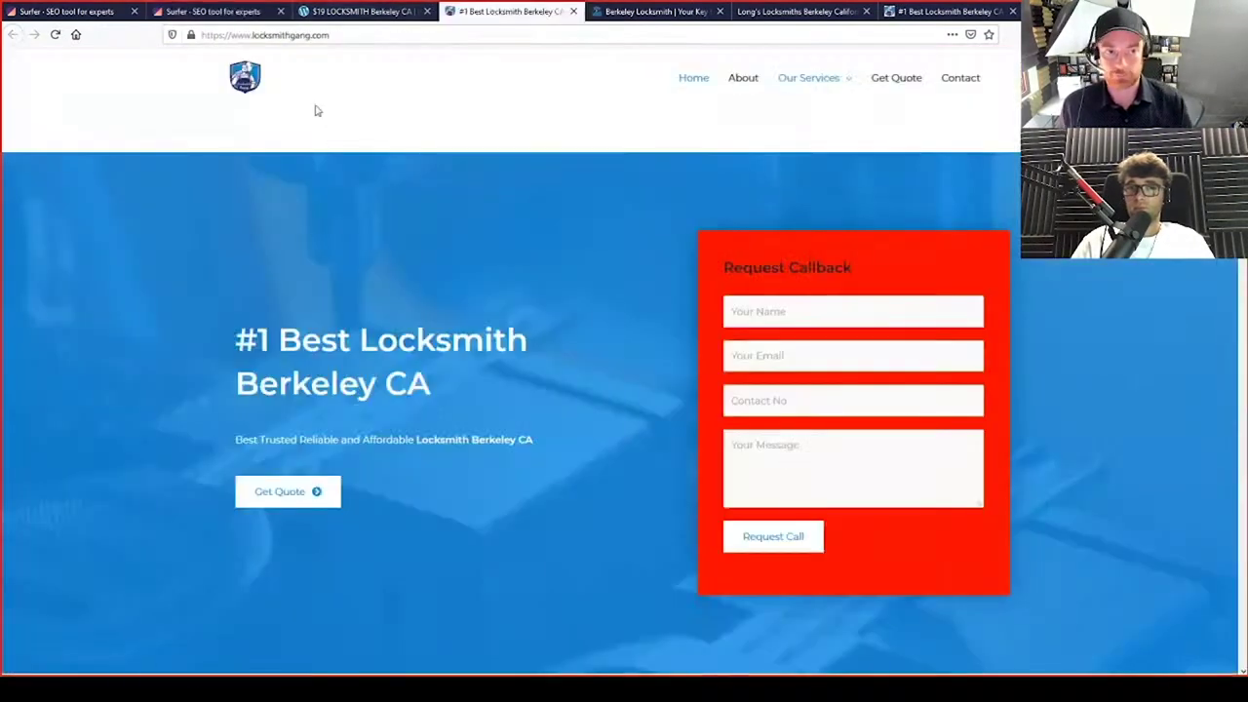
{"action": "left_click", "coordinate": [205, 11]}
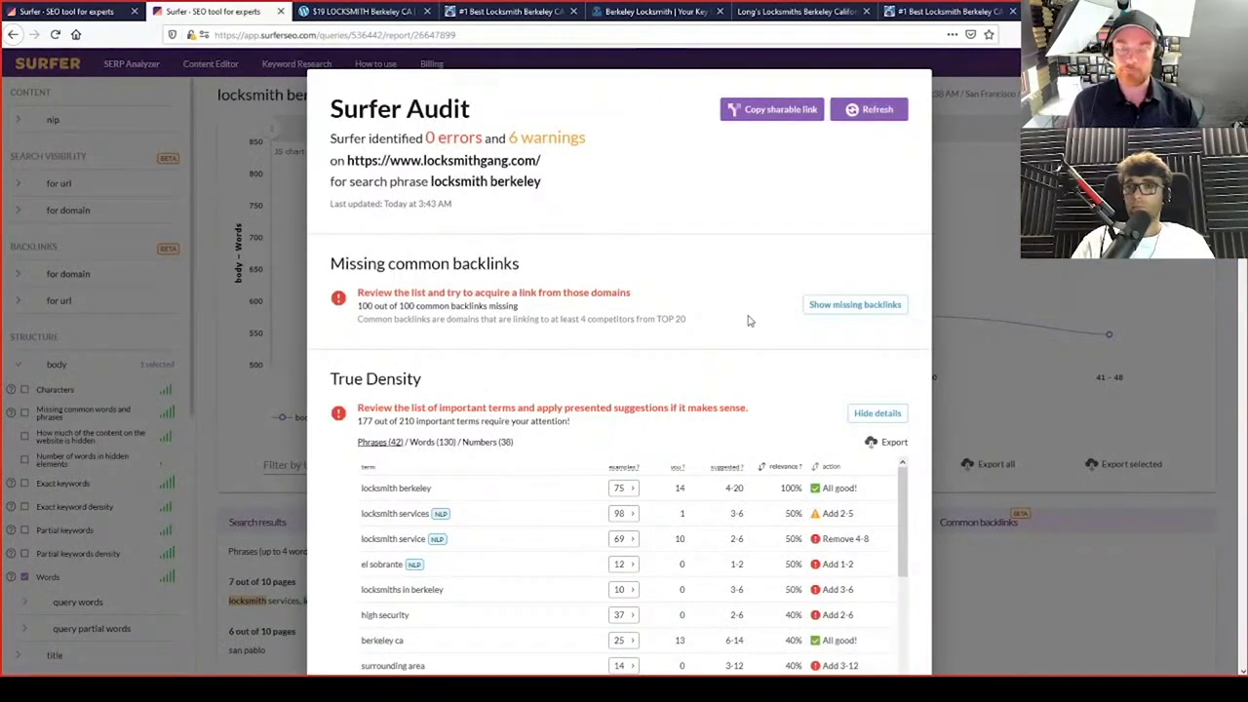
{"action": "scroll", "coordinate": [820, 168], "scroll_direction": "down", "scroll_amount": 1}
{"action": "scroll", "coordinate": [819, 167], "scroll_direction": "down", "scroll_amount": 3}
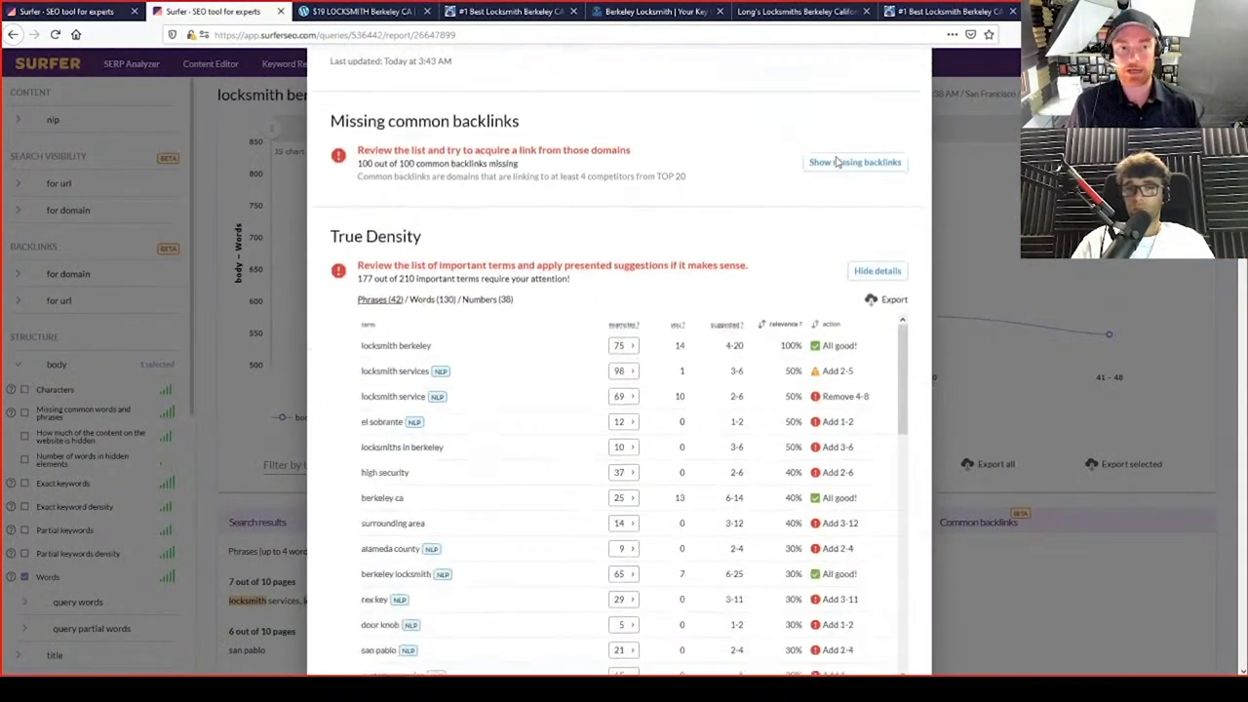
{"action": "scroll", "coordinate": [677, 173], "scroll_direction": "up", "scroll_amount": 5}
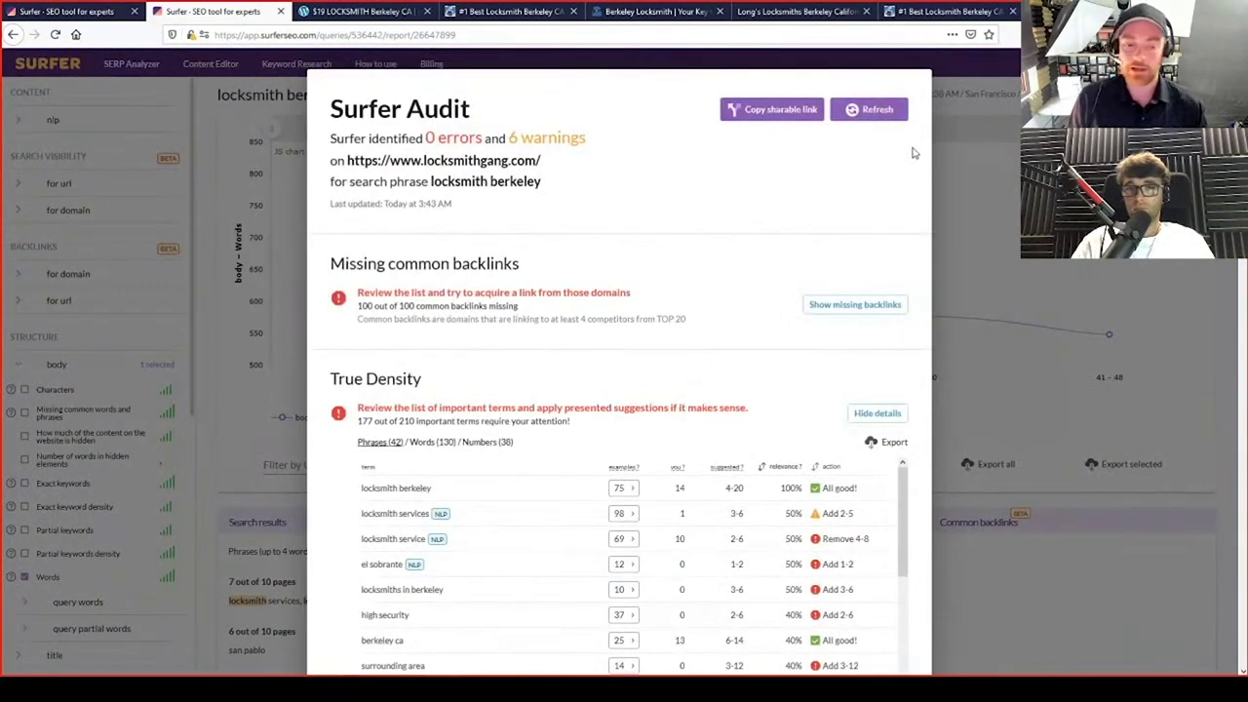
Review the audit's term and word count suggestions, highlight the range of words to add in the body, and close the audit
{"action": "scroll", "coordinate": [911, 176], "scroll_direction": "down", "scroll_amount": 3}
{"action": "scroll", "coordinate": [911, 270], "scroll_direction": "down", "scroll_amount": 1}
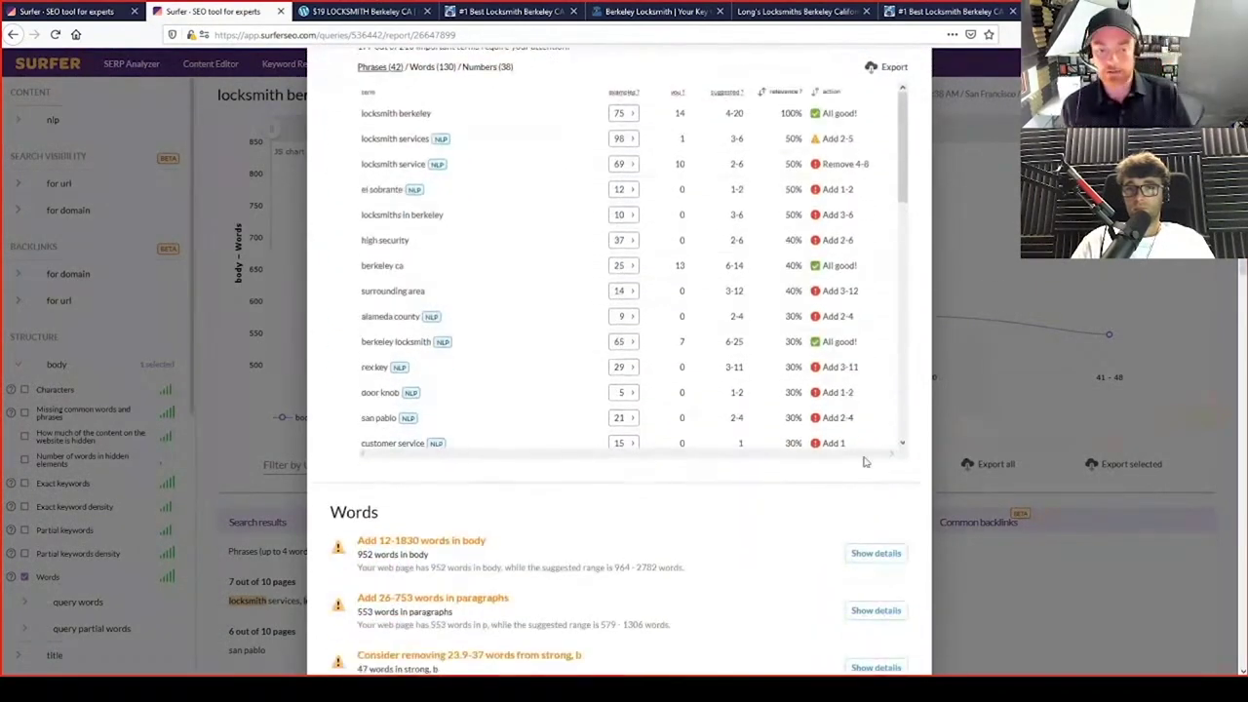
{"action": "scroll", "coordinate": [699, 560], "scroll_direction": "down", "scroll_amount": 2}
{"action": "scroll", "coordinate": [702, 563], "scroll_direction": "down", "scroll_amount": 2}
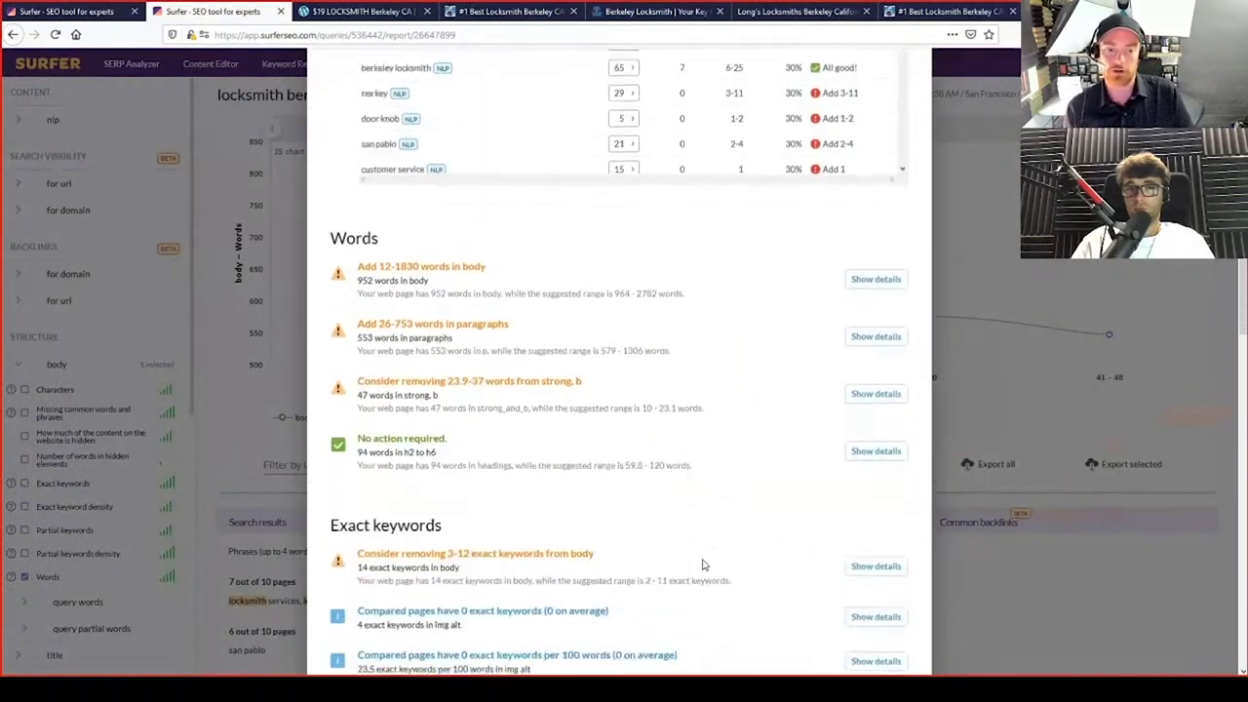
{"action": "left_click_drag", "start_coordinate": [380, 227], "coordinate": [429, 229]}
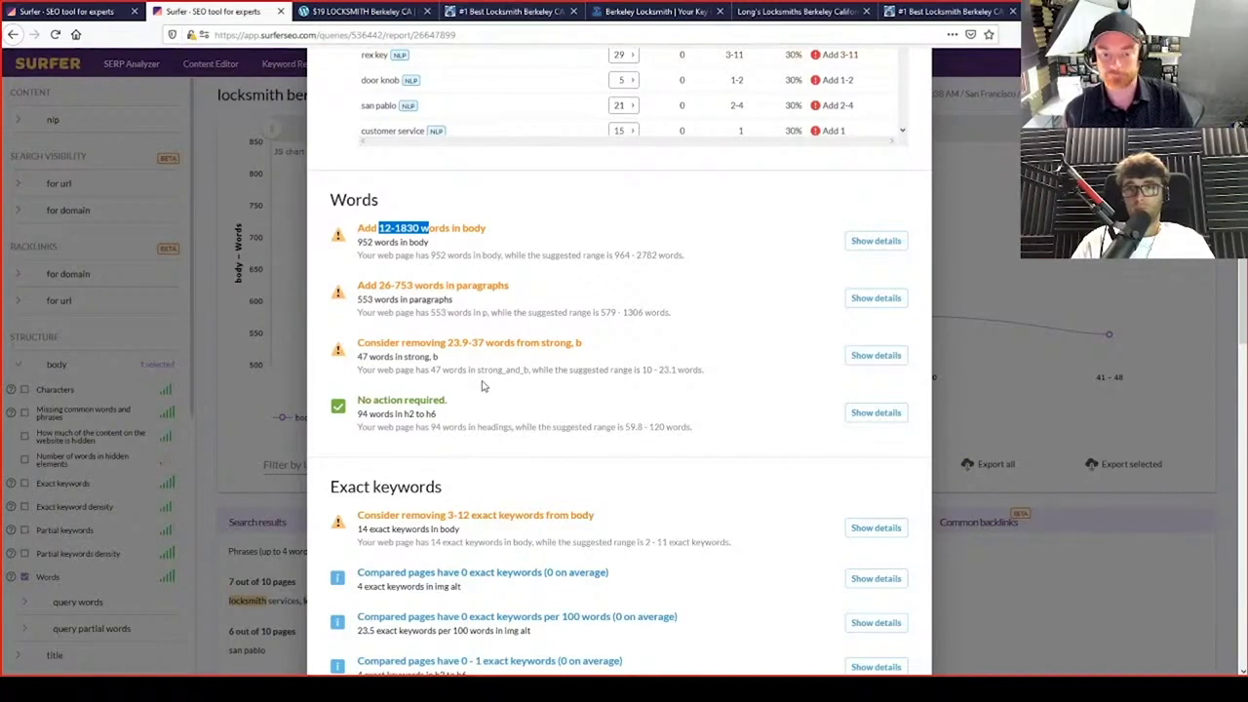
{"action": "scroll", "coordinate": [409, 387], "scroll_direction": "up", "scroll_amount": 6}
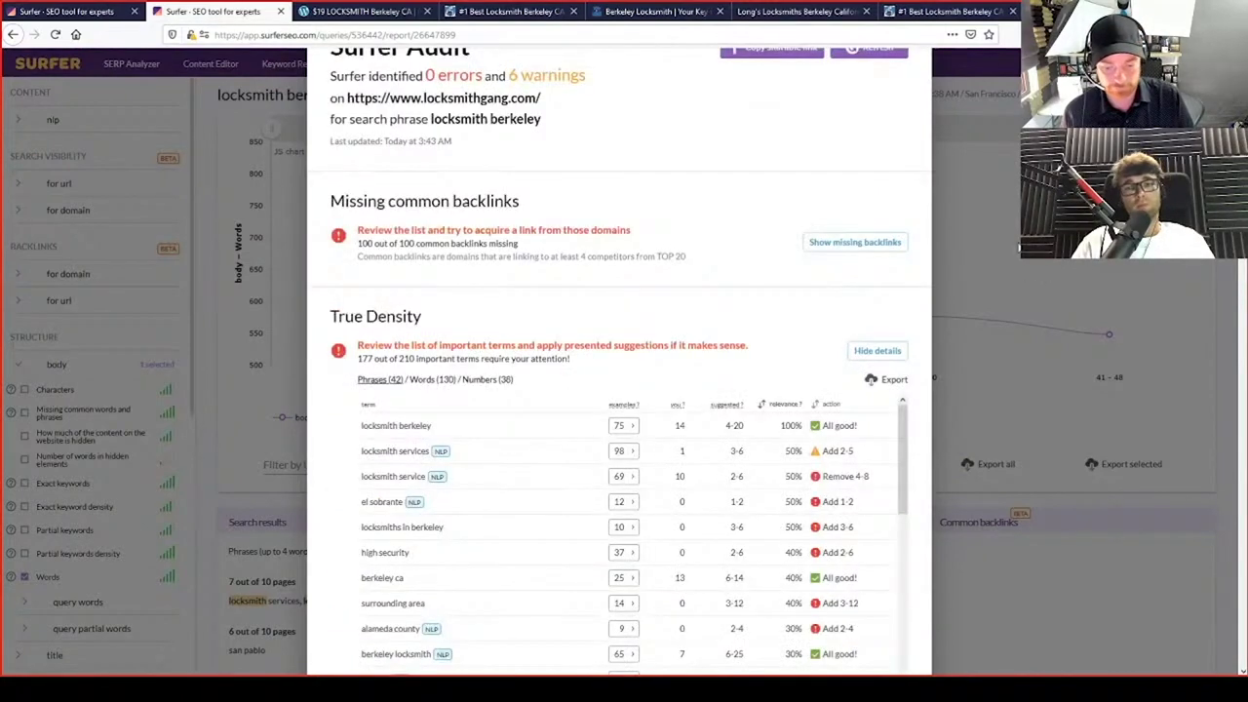
{"action": "left_click", "coordinate": [256, 326]}
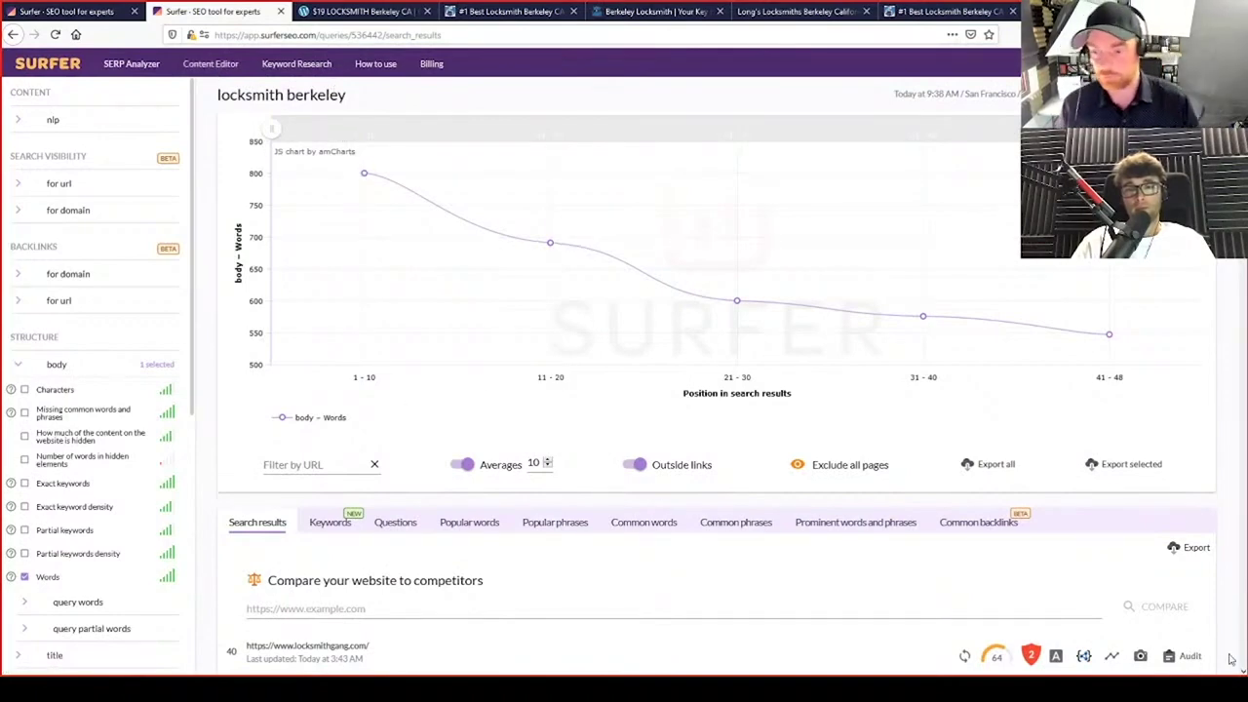
Reopen the locksmithgang.com audit and examine every section, from missing backlinks and True Density through keywords and elements to load time
{"action": "left_click", "coordinate": [1185, 655]}
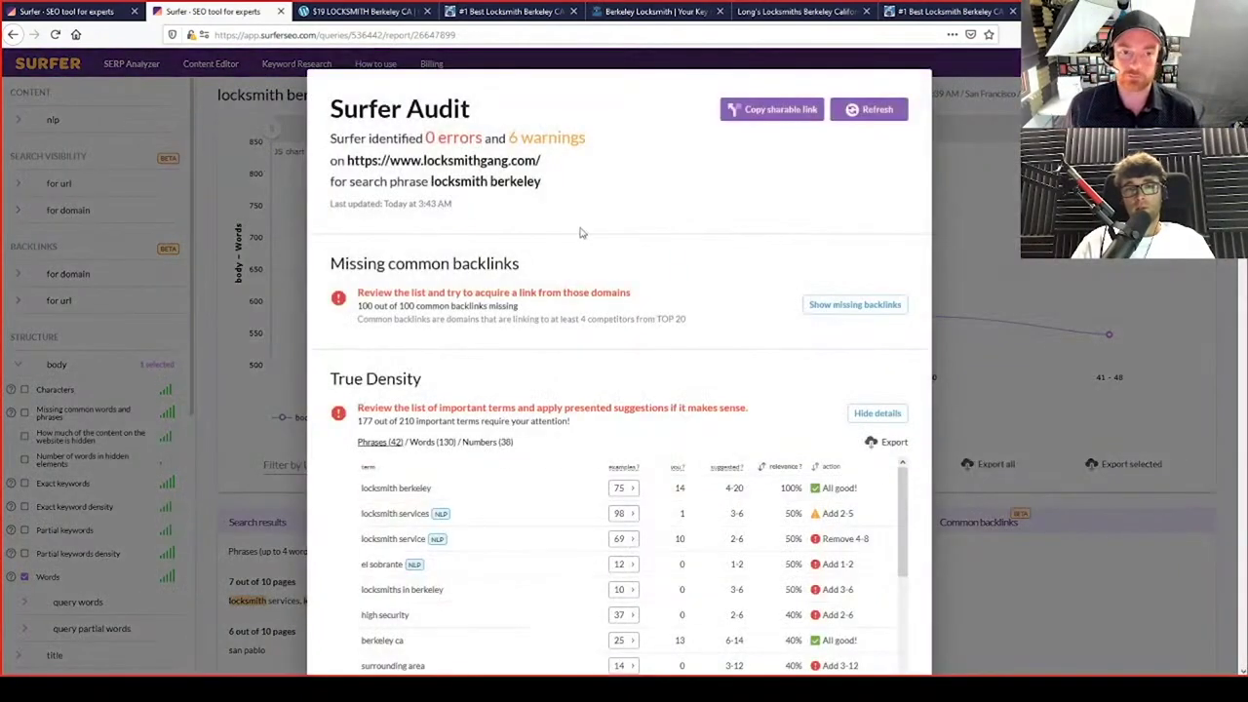
{"action": "scroll", "coordinate": [329, 117], "scroll_direction": "down", "scroll_amount": 2}
{"action": "scroll", "coordinate": [329, 117], "scroll_direction": "down", "scroll_amount": 6}
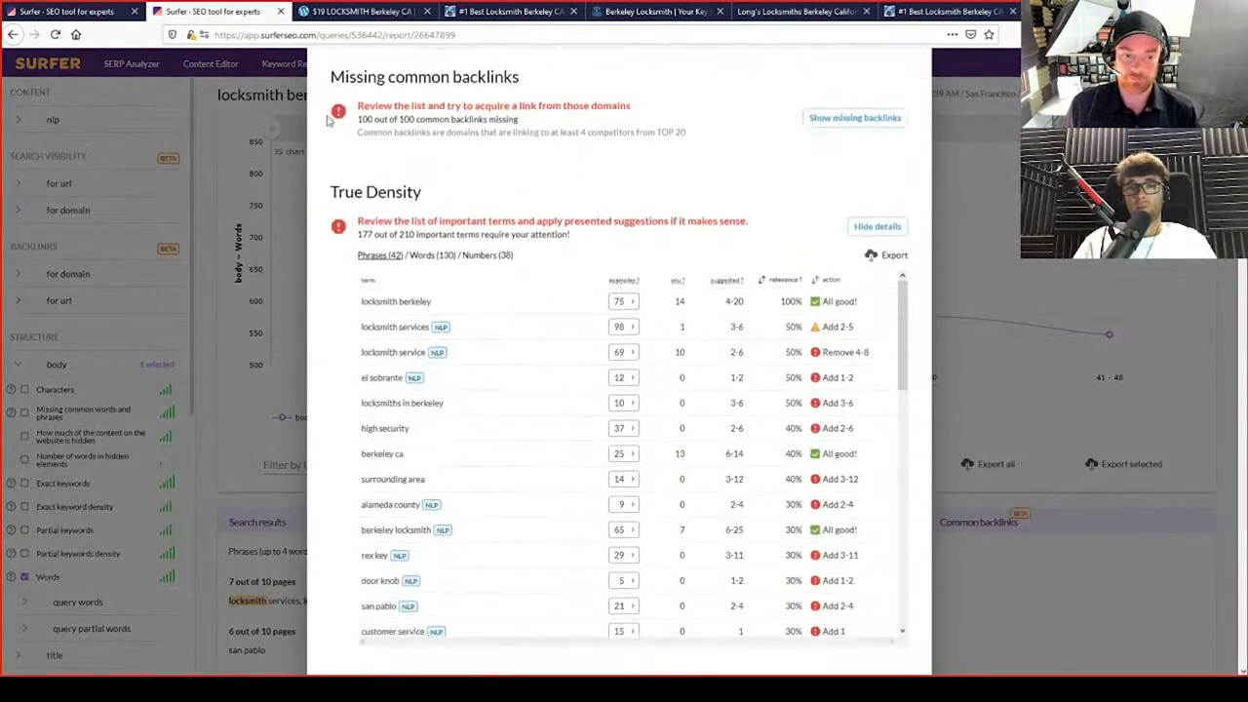
{"action": "scroll", "coordinate": [357, 241], "scroll_direction": "down", "scroll_amount": 4}
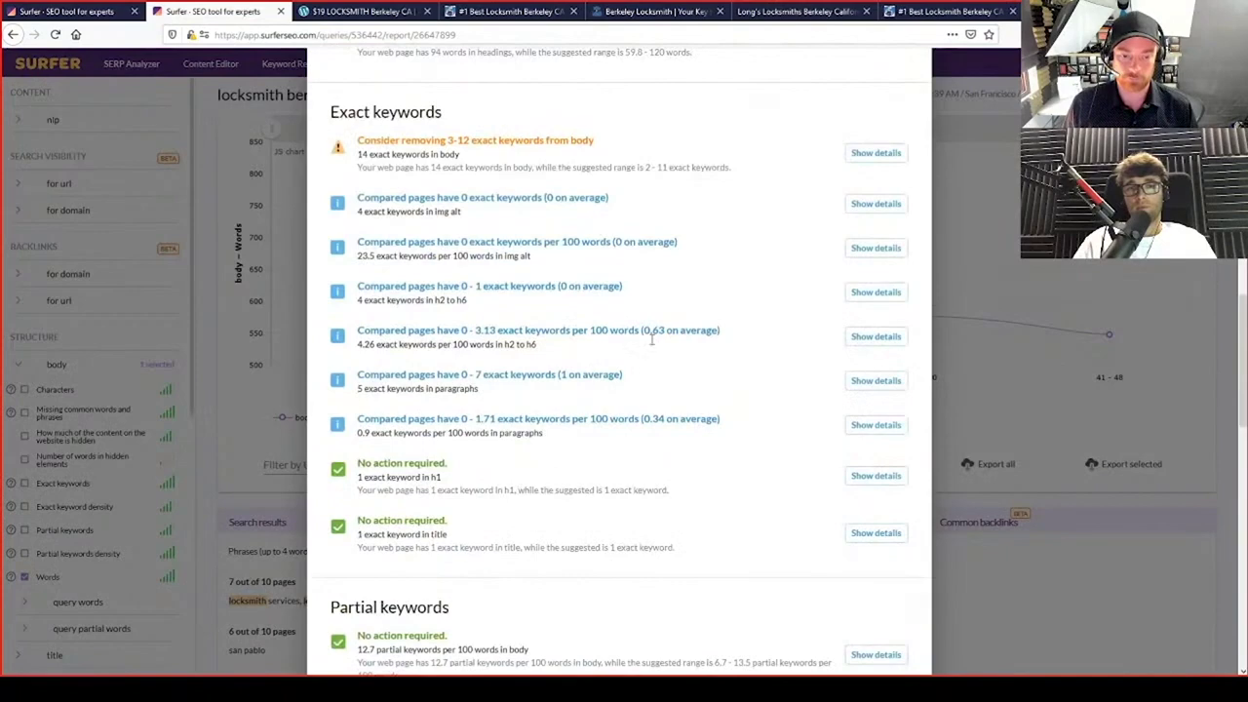
{"action": "scroll", "coordinate": [526, 369], "scroll_direction": "down", "scroll_amount": 5}
{"action": "scroll", "coordinate": [377, 286], "scroll_direction": "down", "scroll_amount": 4}
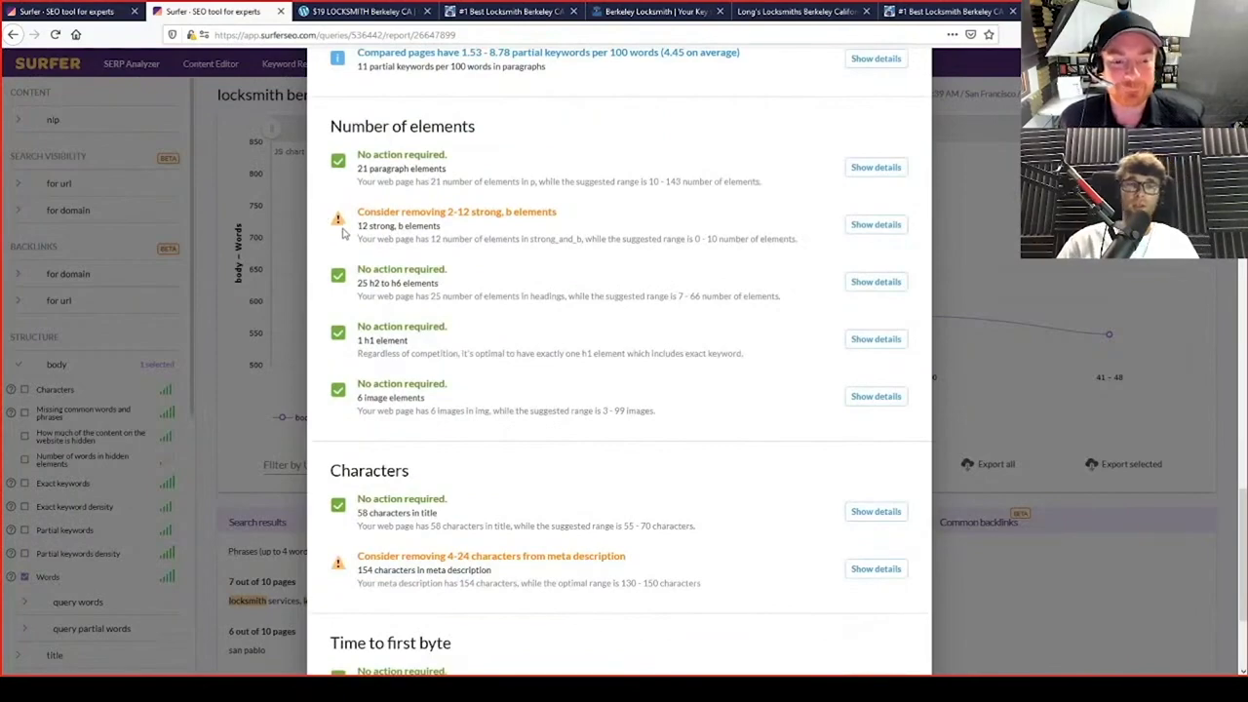
{"action": "scroll", "coordinate": [344, 229], "scroll_direction": "down", "scroll_amount": 2}
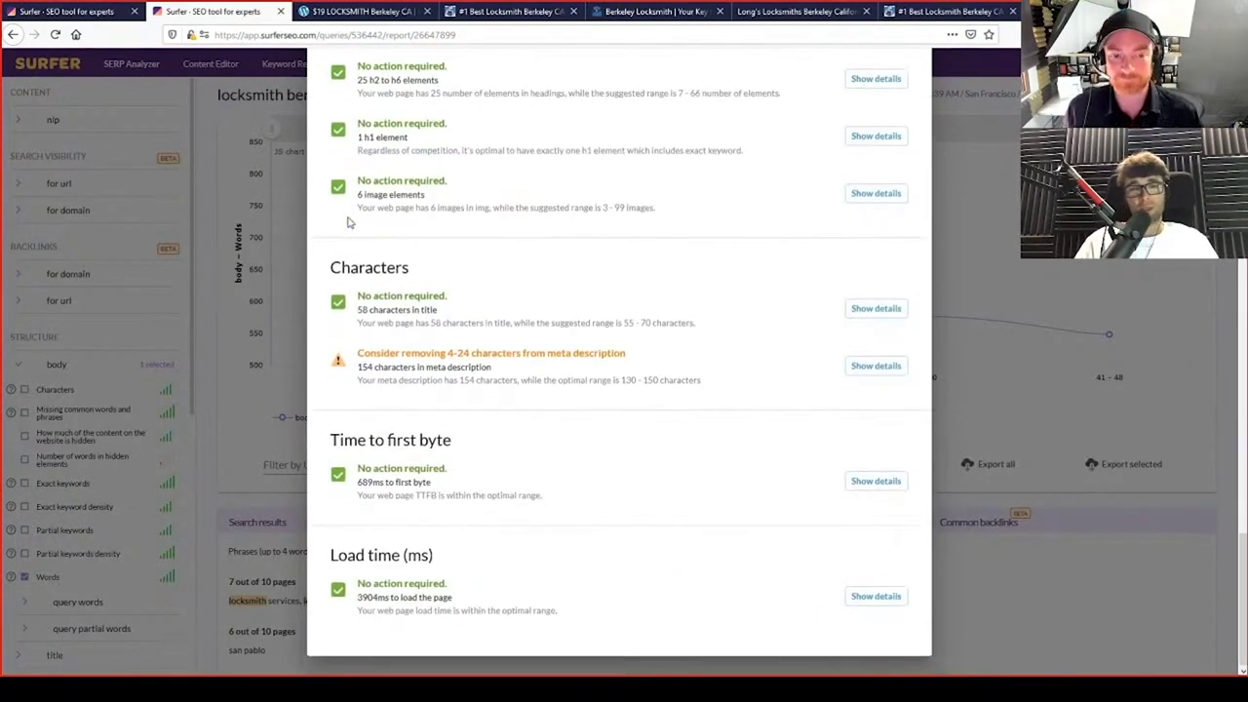
{"action": "scroll", "coordinate": [423, 276], "scroll_direction": "up", "scroll_amount": 15}
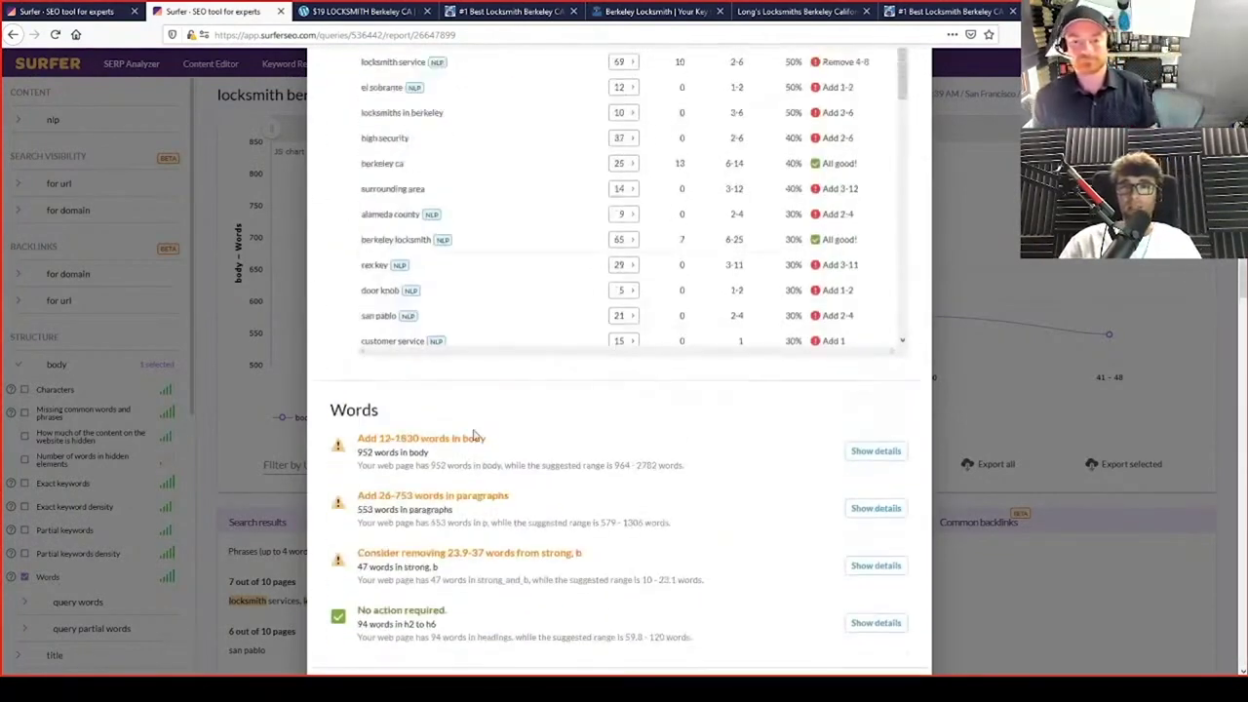
{"action": "scroll", "coordinate": [475, 438], "scroll_direction": "up", "scroll_amount": 3}
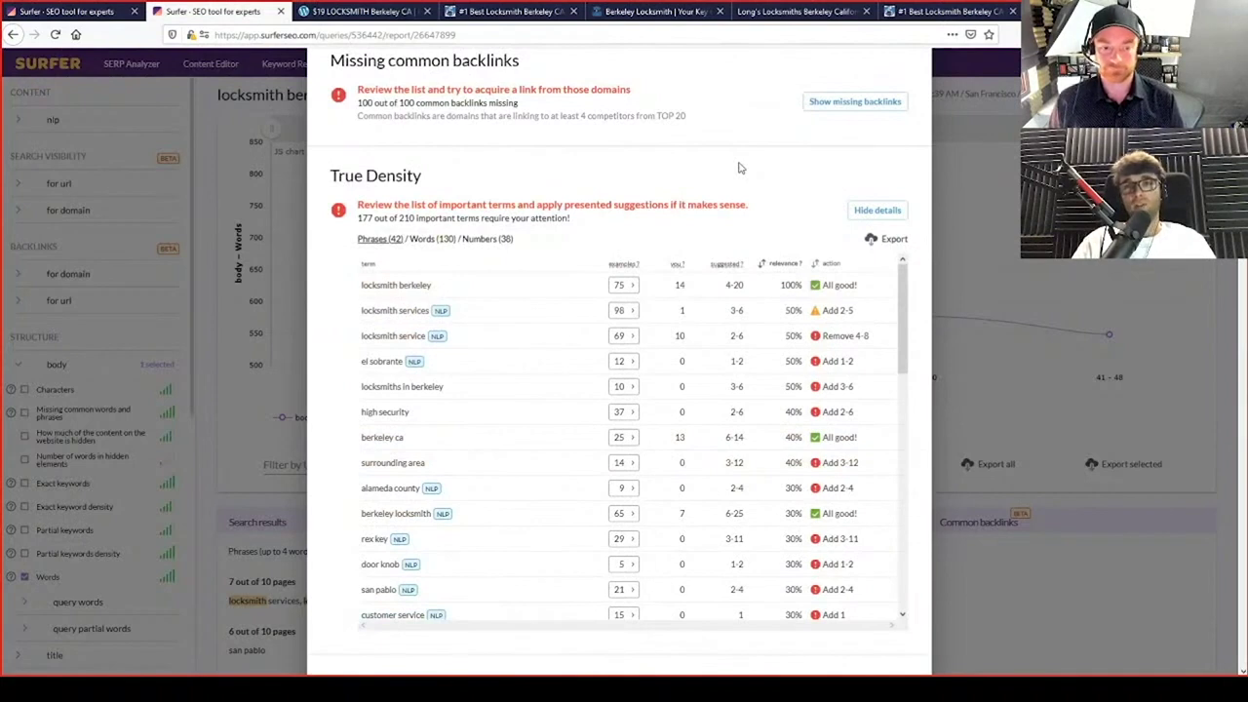
Review the audit's backlink and True Density suggestions, and compare them with the content of the 510locksmith.com homepage
{"action": "scroll", "coordinate": [740, 170], "scroll_direction": "up", "scroll_amount": 2}
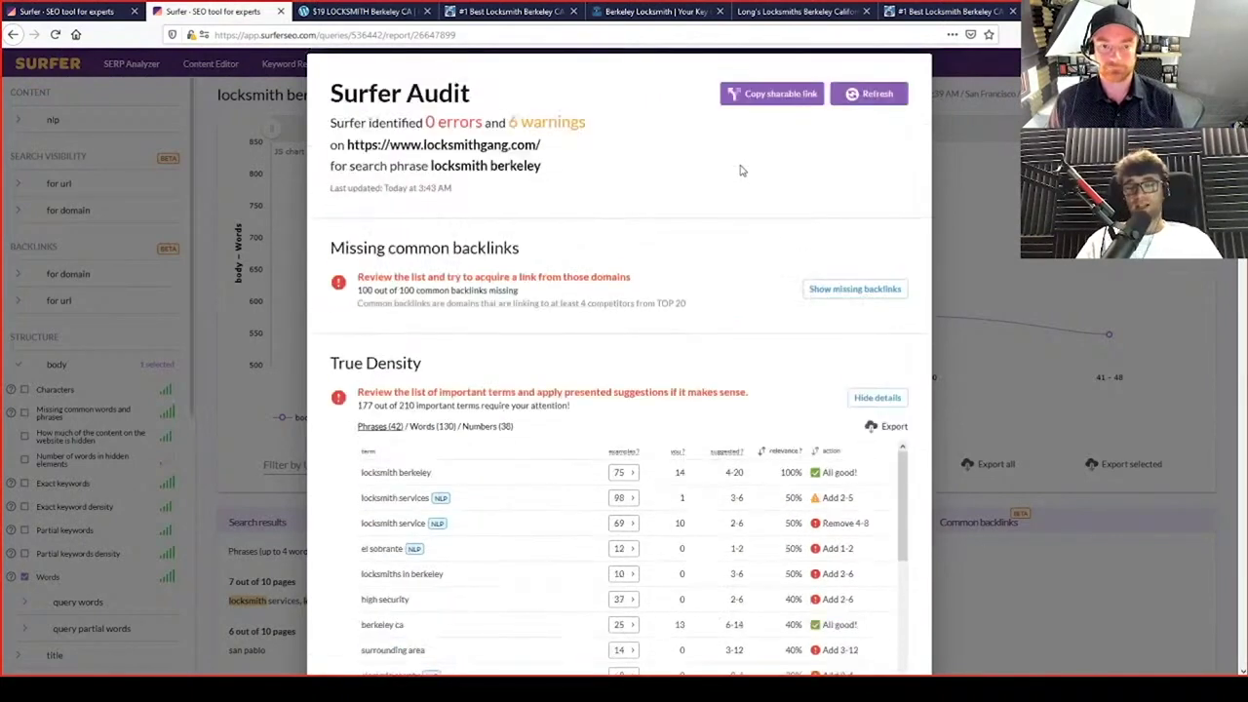
{"action": "scroll", "coordinate": [740, 171], "scroll_direction": "down", "scroll_amount": 2}
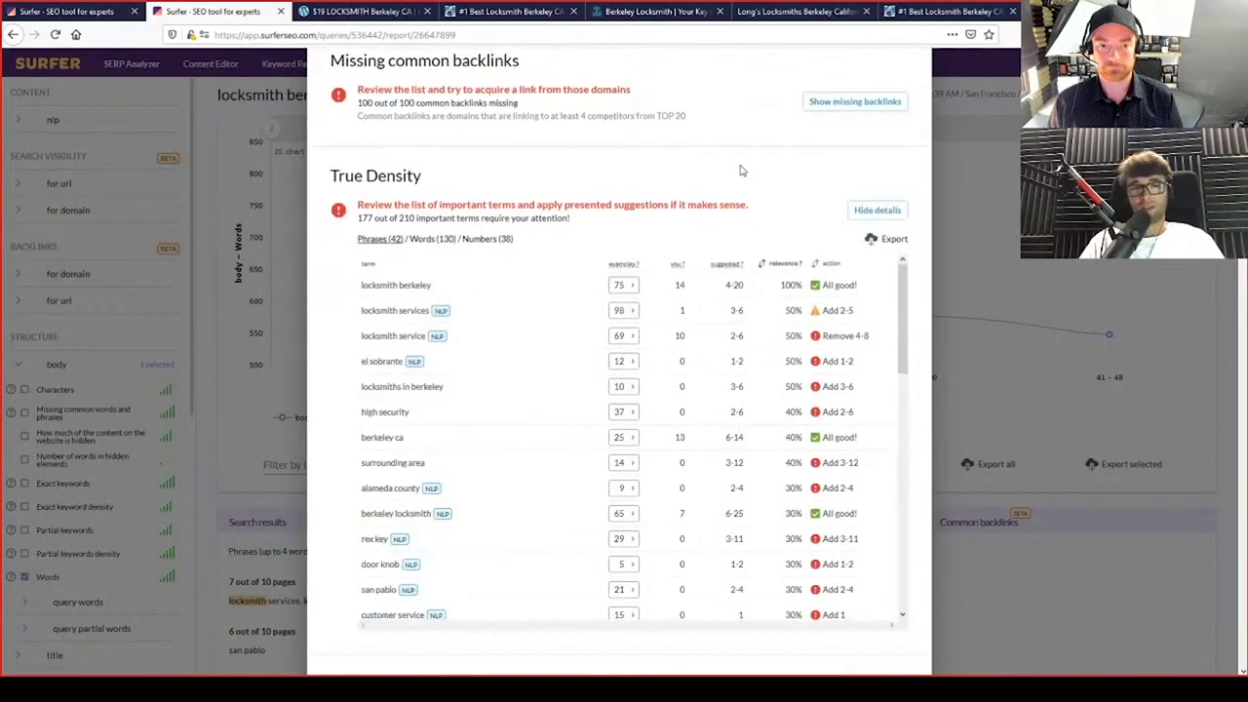
{"action": "scroll", "coordinate": [740, 171], "scroll_direction": "down", "scroll_amount": 1}
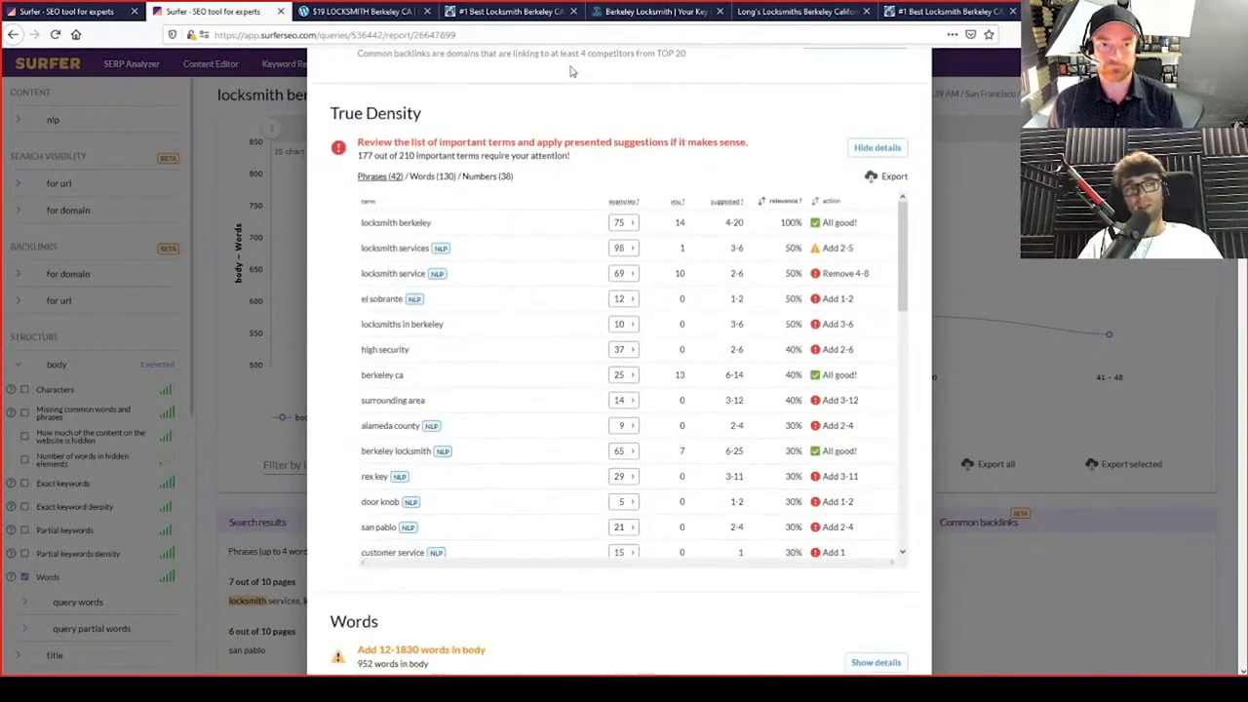
{"action": "left_click", "coordinate": [322, 13]}
{"action": "scroll", "coordinate": [892, 370], "scroll_direction": "down", "scroll_amount": 7}
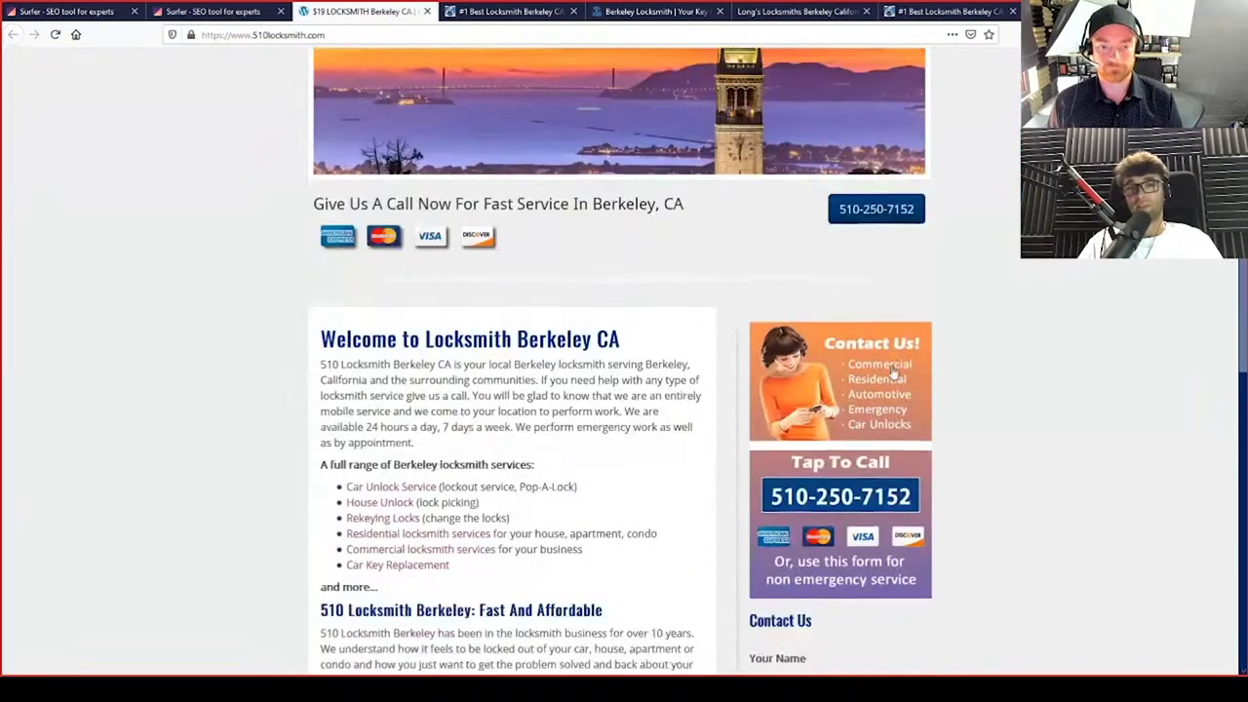
{"action": "scroll", "coordinate": [894, 370], "scroll_direction": "down", "scroll_amount": 4}
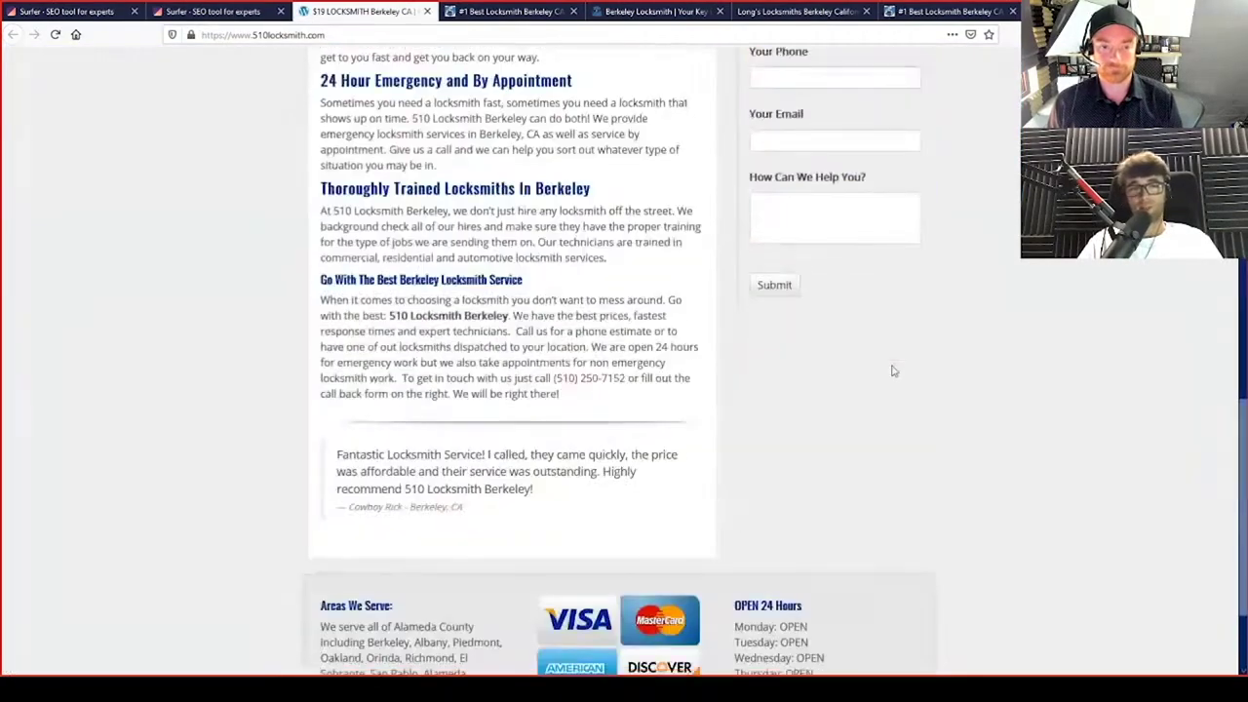
{"action": "scroll", "coordinate": [893, 371], "scroll_direction": "up", "scroll_amount": 11}
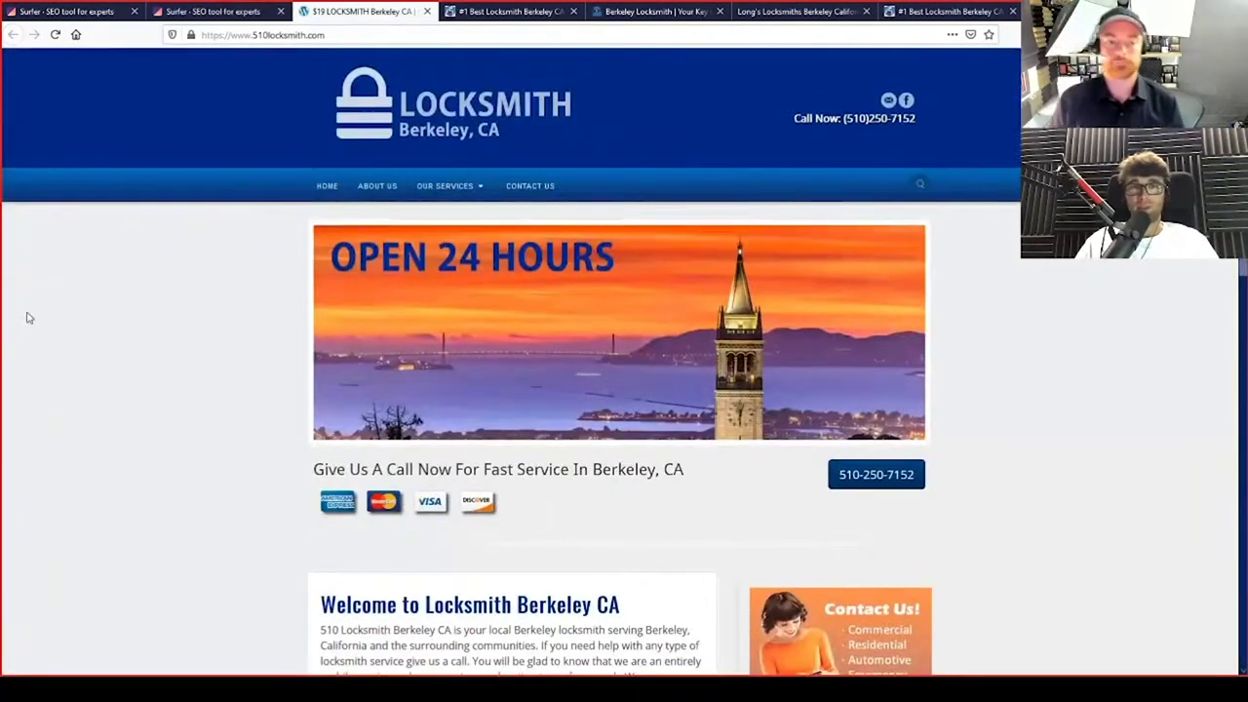
Check the audit summary against the 510locksmith.com homepage, and look through the other open locksmith sites for comparison
{"action": "left_click", "coordinate": [179, 13]}
{"action": "scroll", "coordinate": [549, 164], "scroll_direction": "up", "scroll_amount": 5}
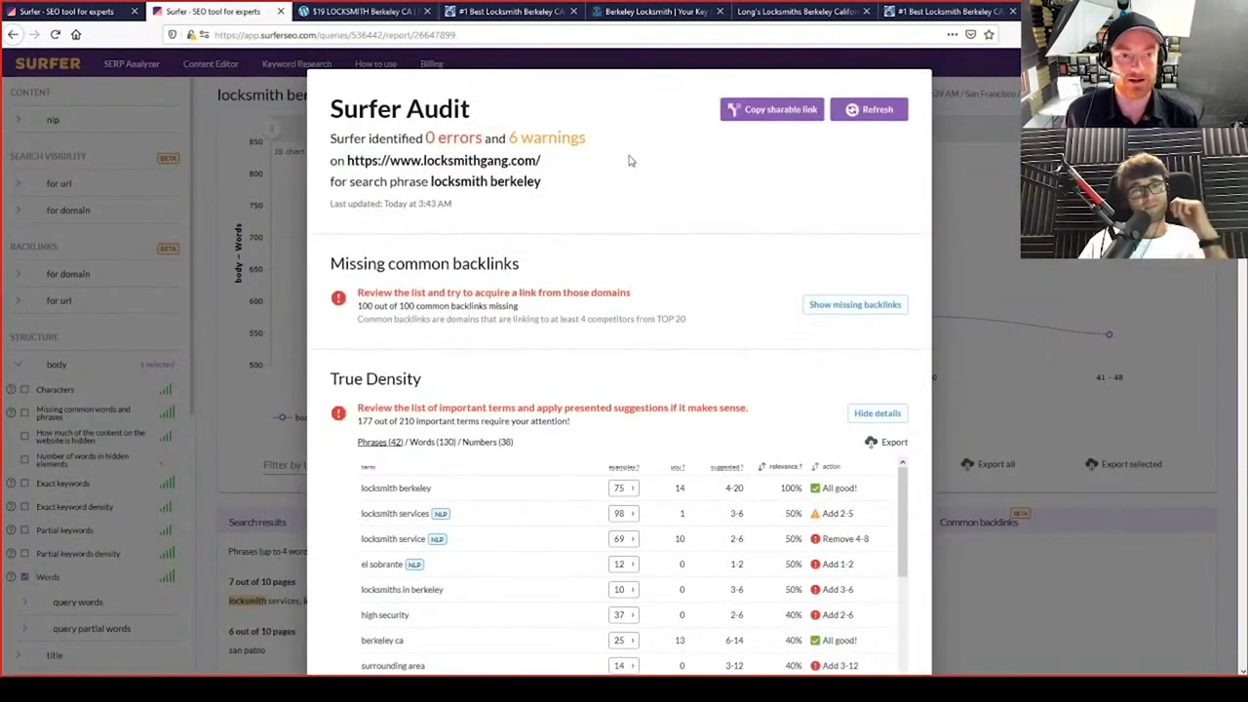
{"action": "left_click", "coordinate": [366, 14]}
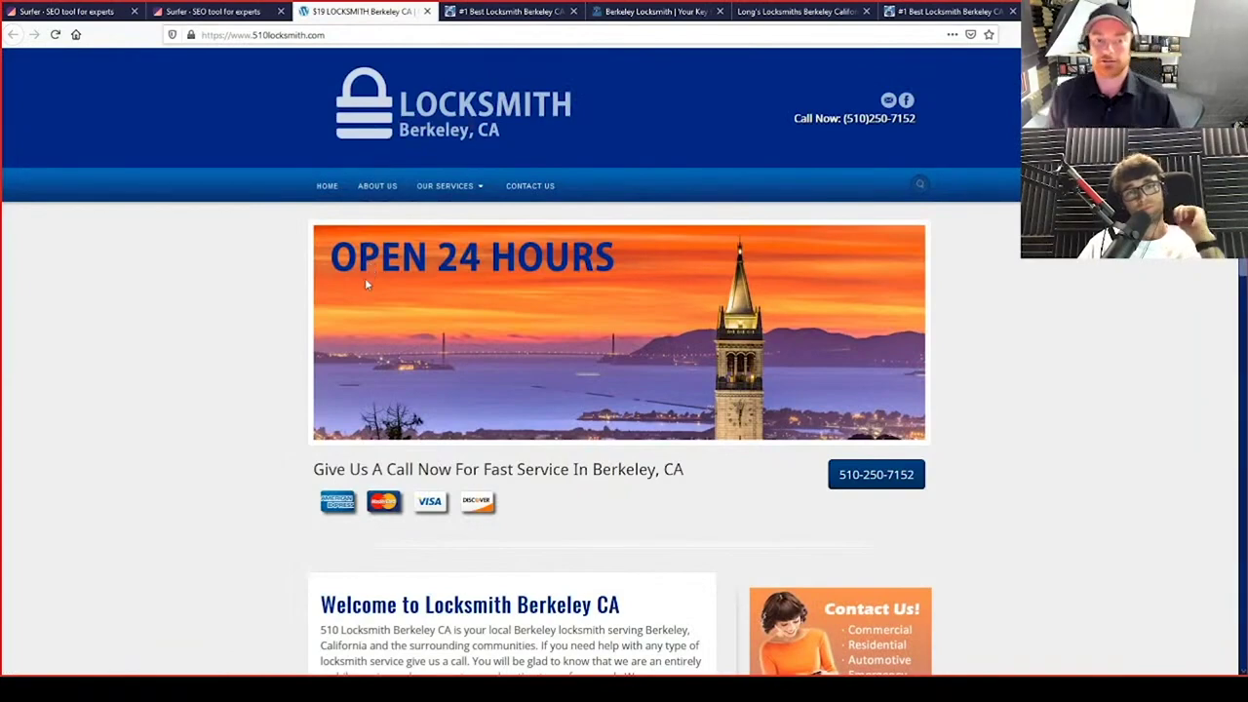
{"action": "left_click", "coordinate": [466, 14]}
{"action": "key", "text": "ctrl+Tab"}
{"action": "key", "text": "ctrl+Tab"}
{"action": "key", "text": "ctrl+Tab"}
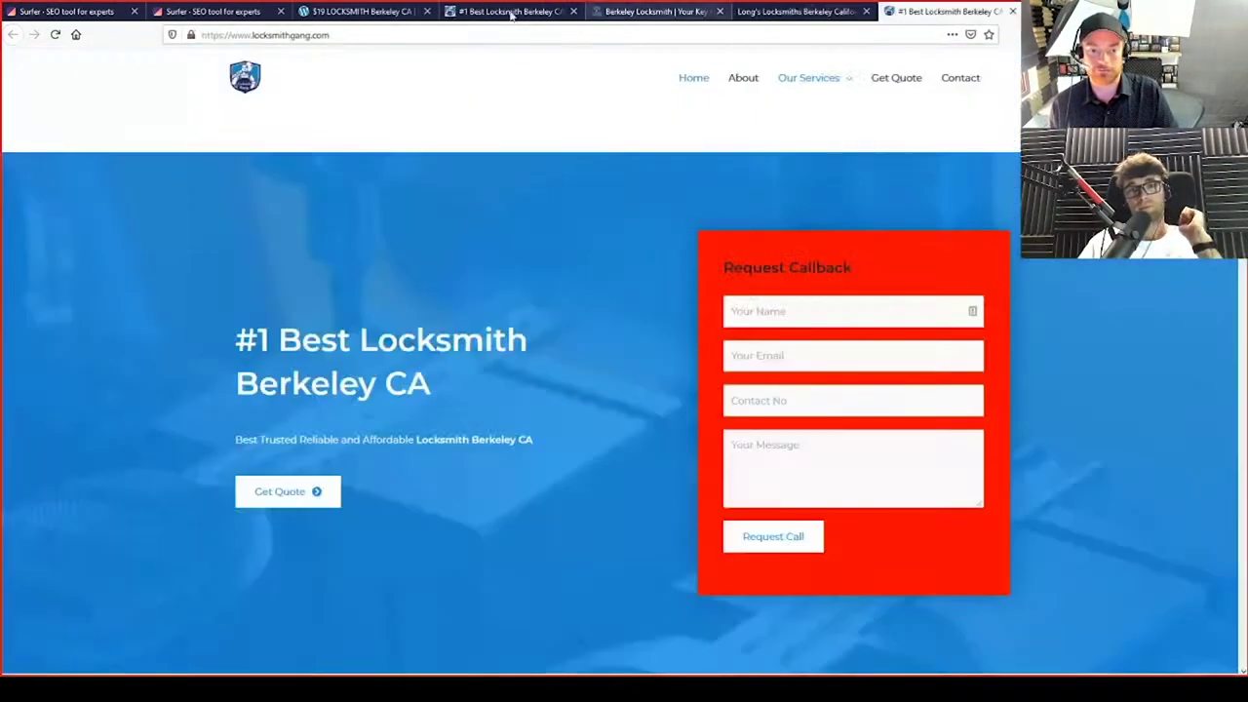
{"action": "key", "text": "ctrl+3"}
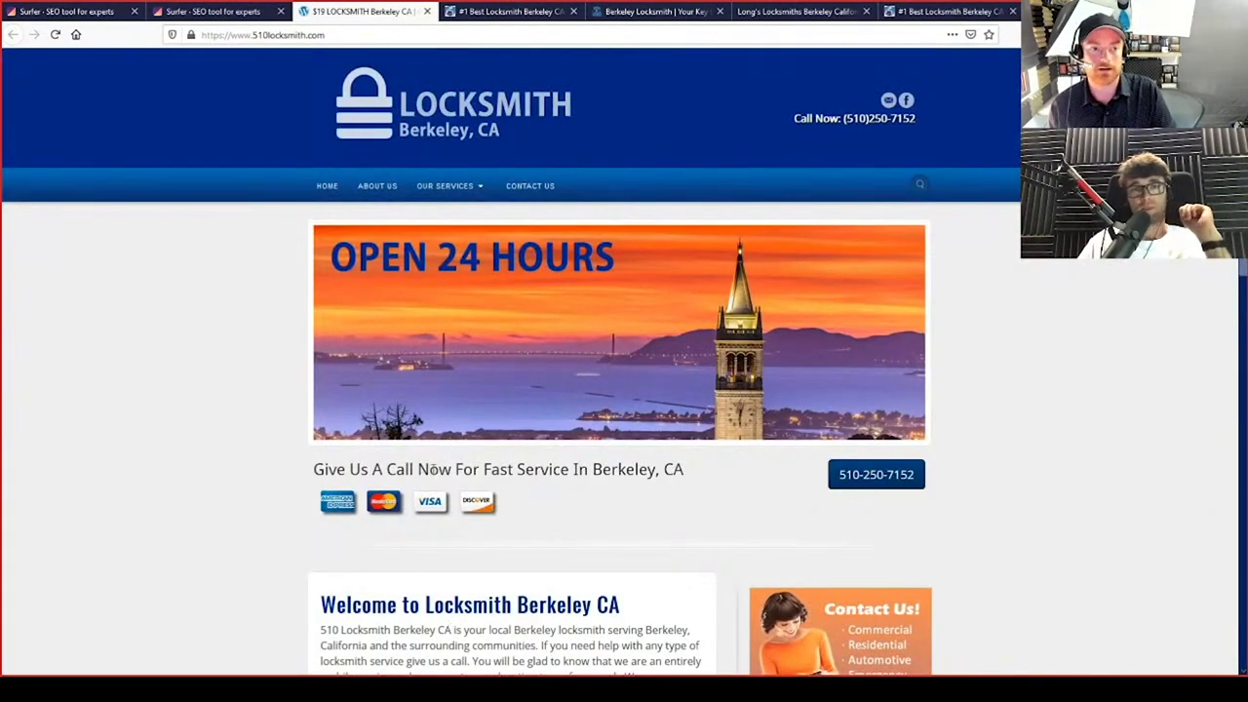
Examine the True Density phrase list in the locksmithgang.com audit, including each term's suggested range and recommended action
{"action": "left_click", "coordinate": [249, 12]}
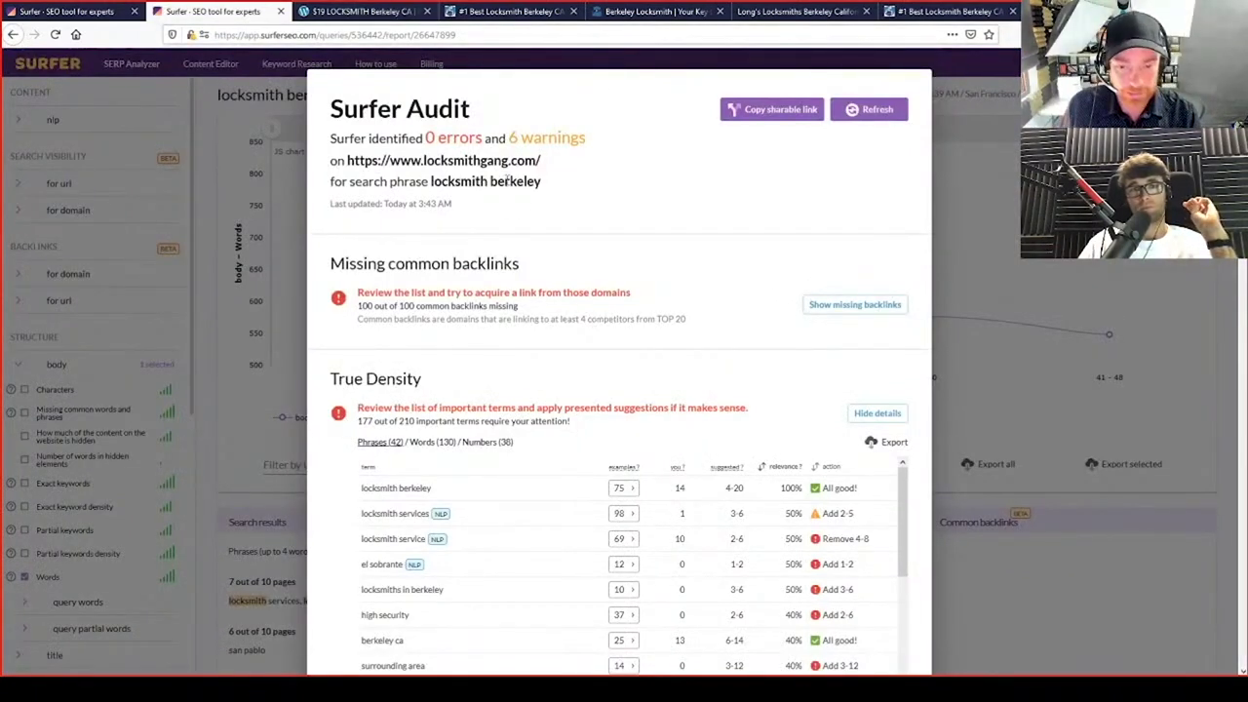
{"action": "scroll", "coordinate": [663, 252], "scroll_direction": "down", "scroll_amount": 2}
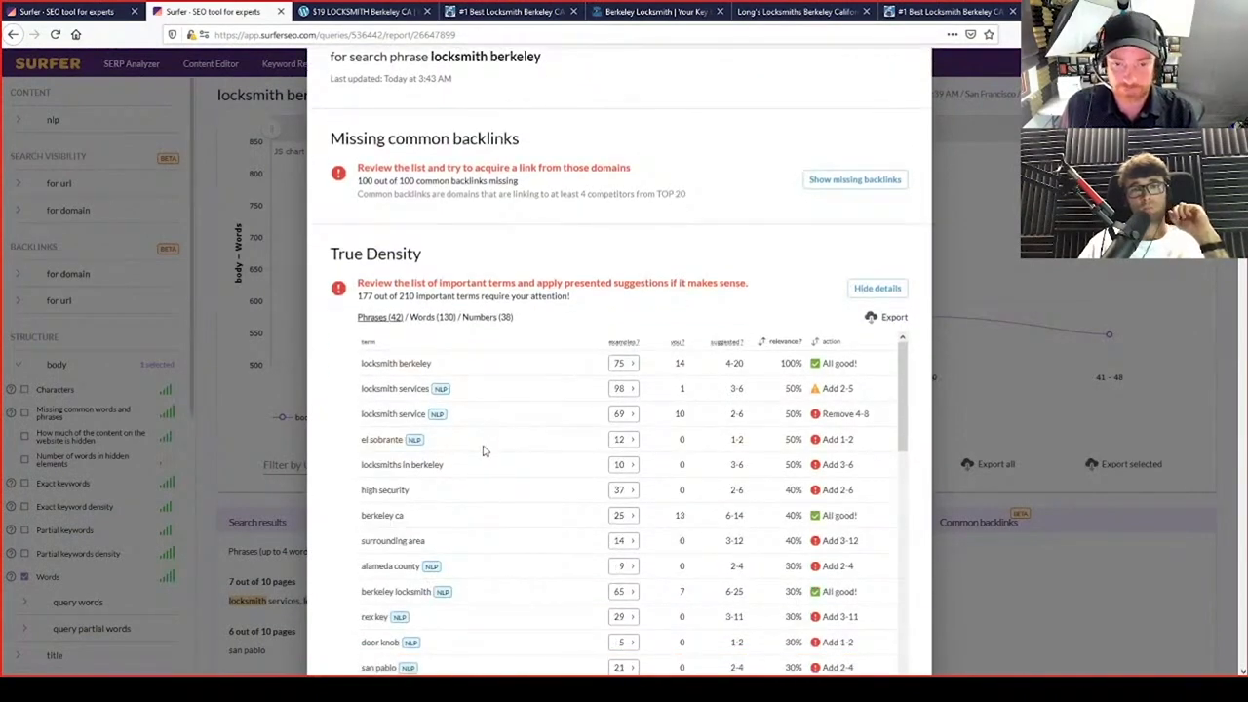
{"action": "scroll", "coordinate": [493, 444], "scroll_direction": "down", "scroll_amount": 1}
{"action": "scroll", "coordinate": [492, 442], "scroll_direction": "down", "scroll_amount": 2}
{"action": "scroll", "coordinate": [741, 219], "scroll_direction": "up", "scroll_amount": 3}
{"action": "scroll", "coordinate": [839, 293], "scroll_direction": "down", "scroll_amount": 4}
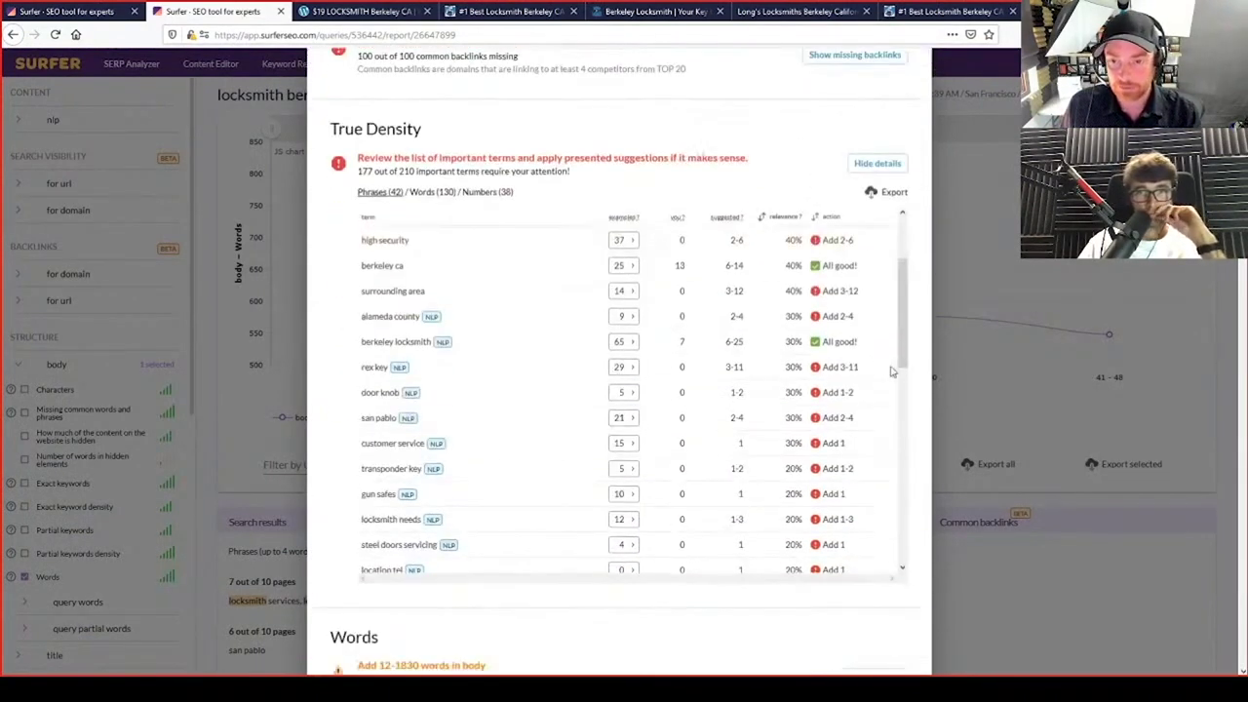
{"action": "scroll", "coordinate": [903, 322], "scroll_direction": "up", "scroll_amount": 3}
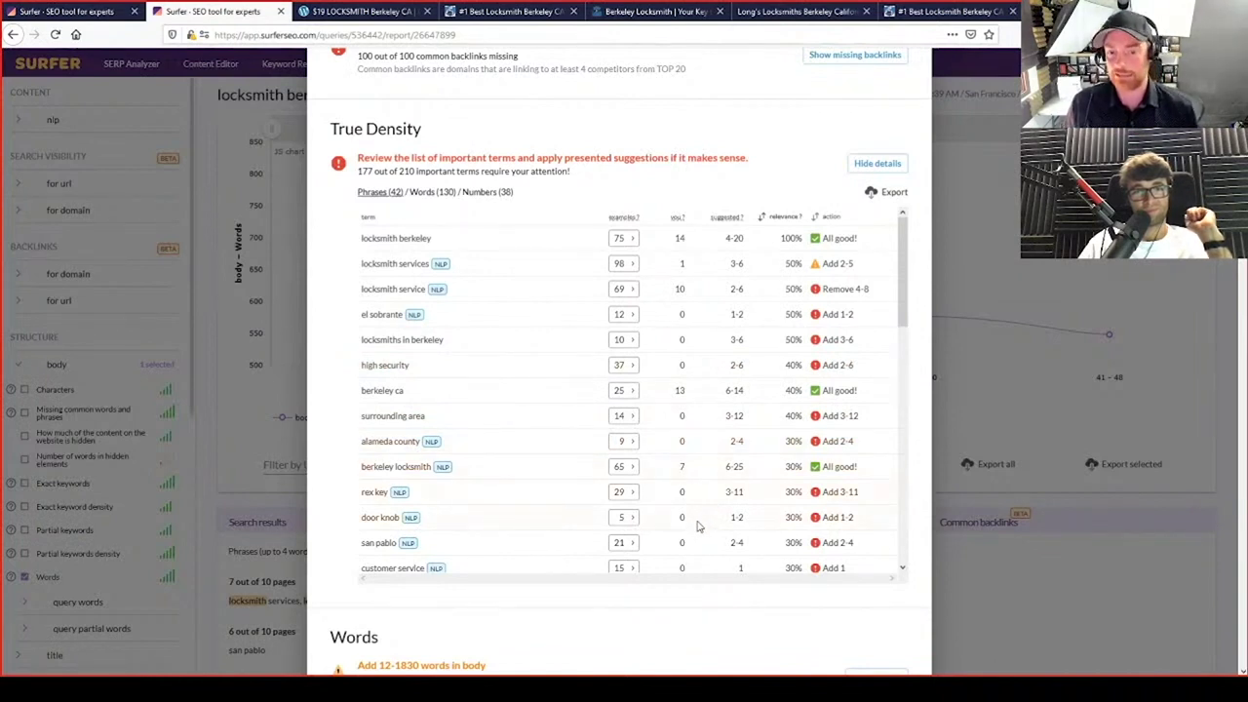
{"action": "scroll", "coordinate": [901, 246], "scroll_direction": "down", "scroll_amount": 5}
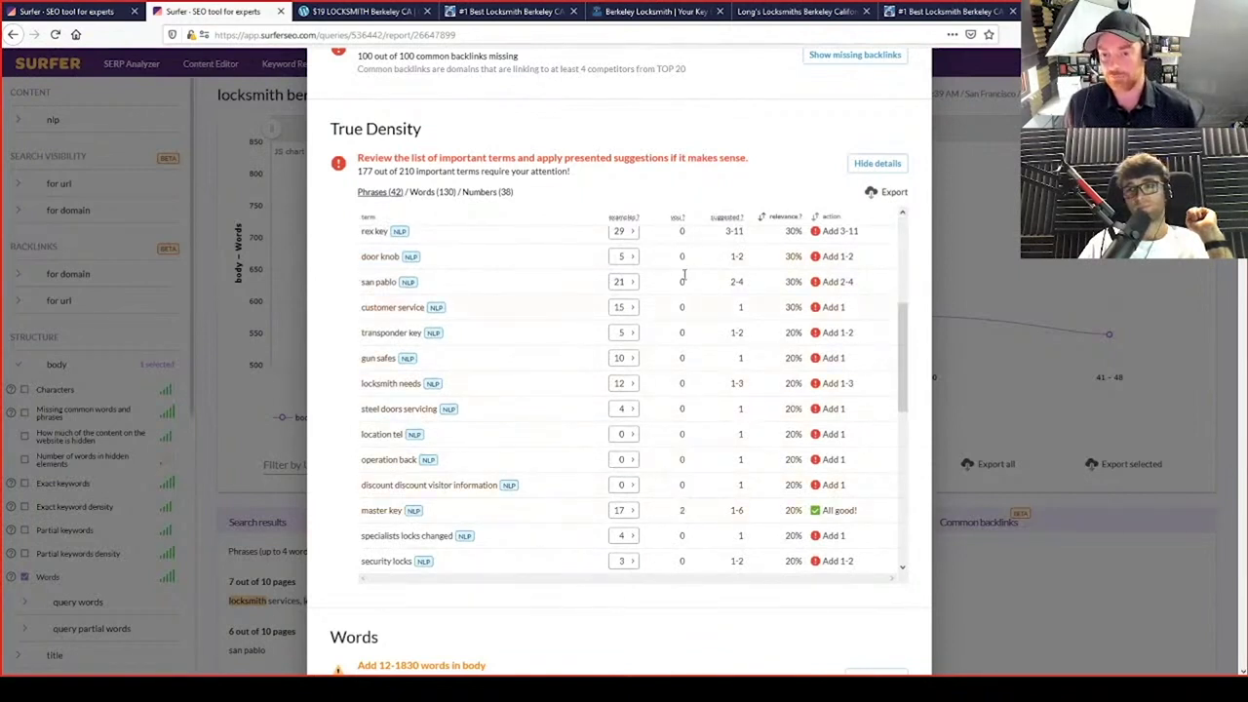
{"action": "left_click_drag", "start_coordinate": [907, 368], "coordinate": [899, 256]}
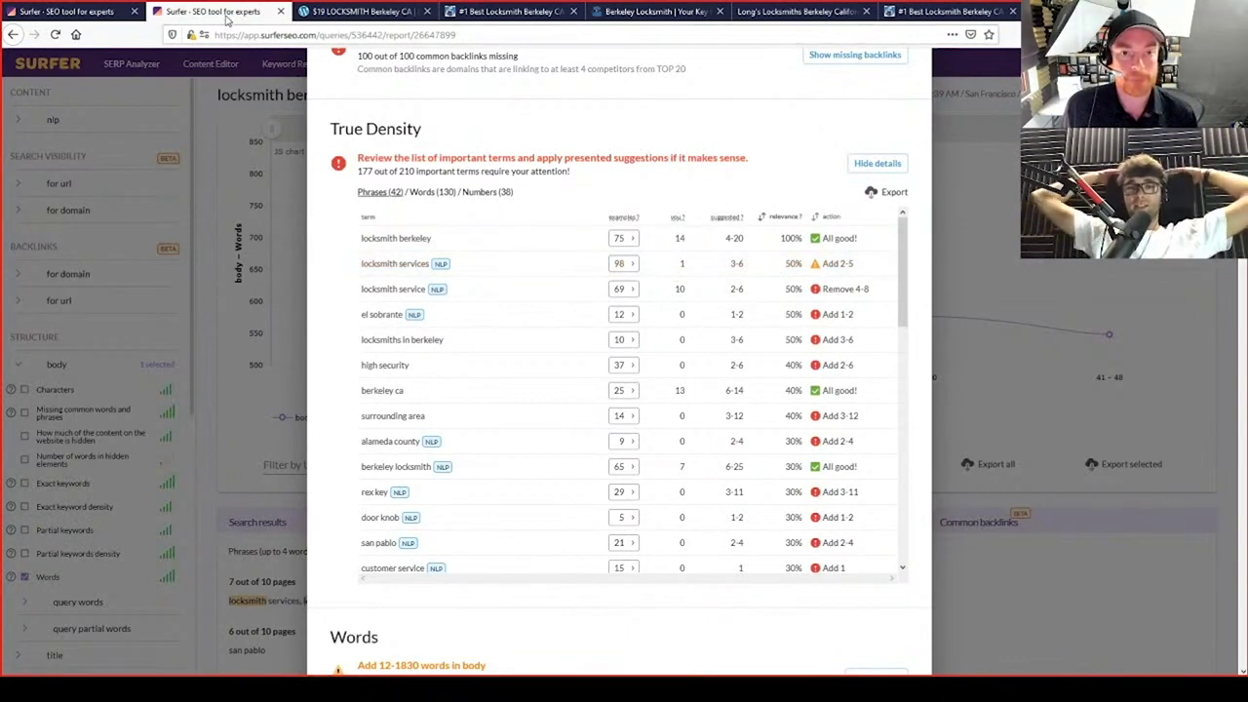
Close the five open locksmith website pages, leaving only the Surfer pages open
{"action": "left_click", "coordinate": [389, 17]}
{"action": "key", "text": "ctrl+w"}
{"action": "key", "text": "ctrl+w"}
{"action": "key", "text": "ctrl+w"}
{"action": "key", "text": "ctrl+w"}
{"action": "key", "text": "ctrl+w"}
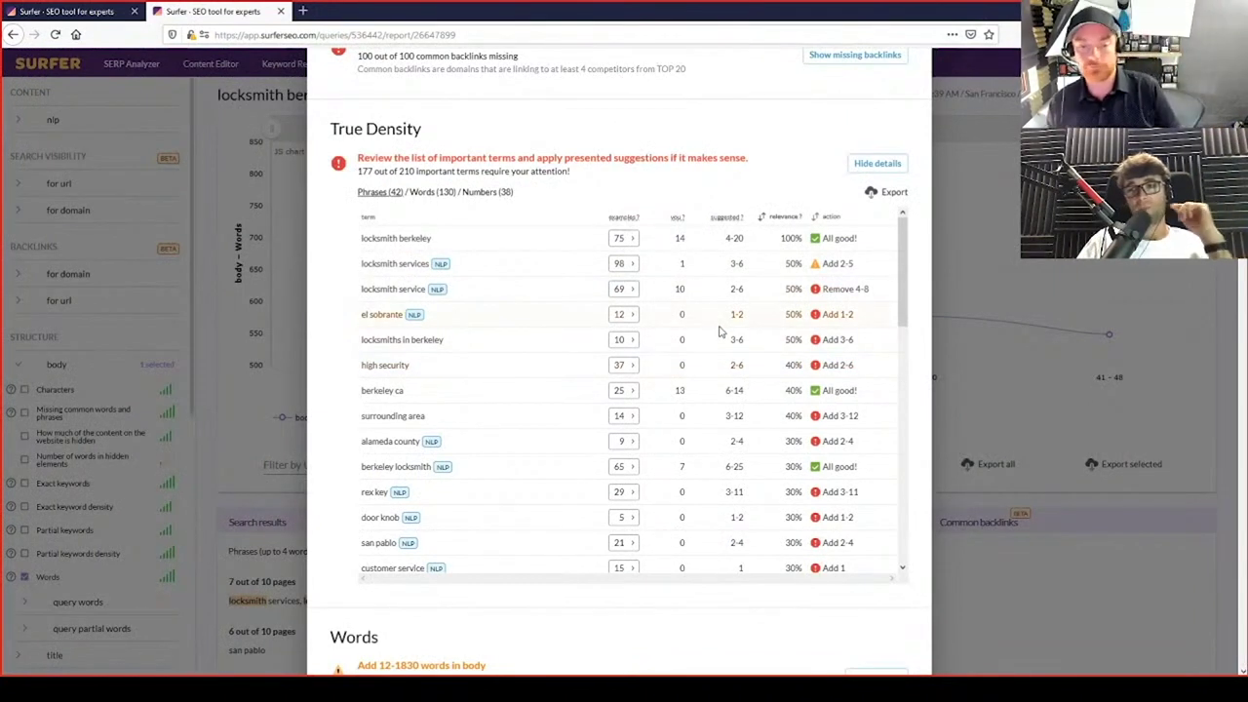
Recheck the audit's Missing common backlinks and True Density sections
{"action": "scroll", "coordinate": [719, 332], "scroll_direction": "up", "scroll_amount": 4}
{"action": "scroll", "coordinate": [751, 433], "scroll_direction": "down", "scroll_amount": 5}
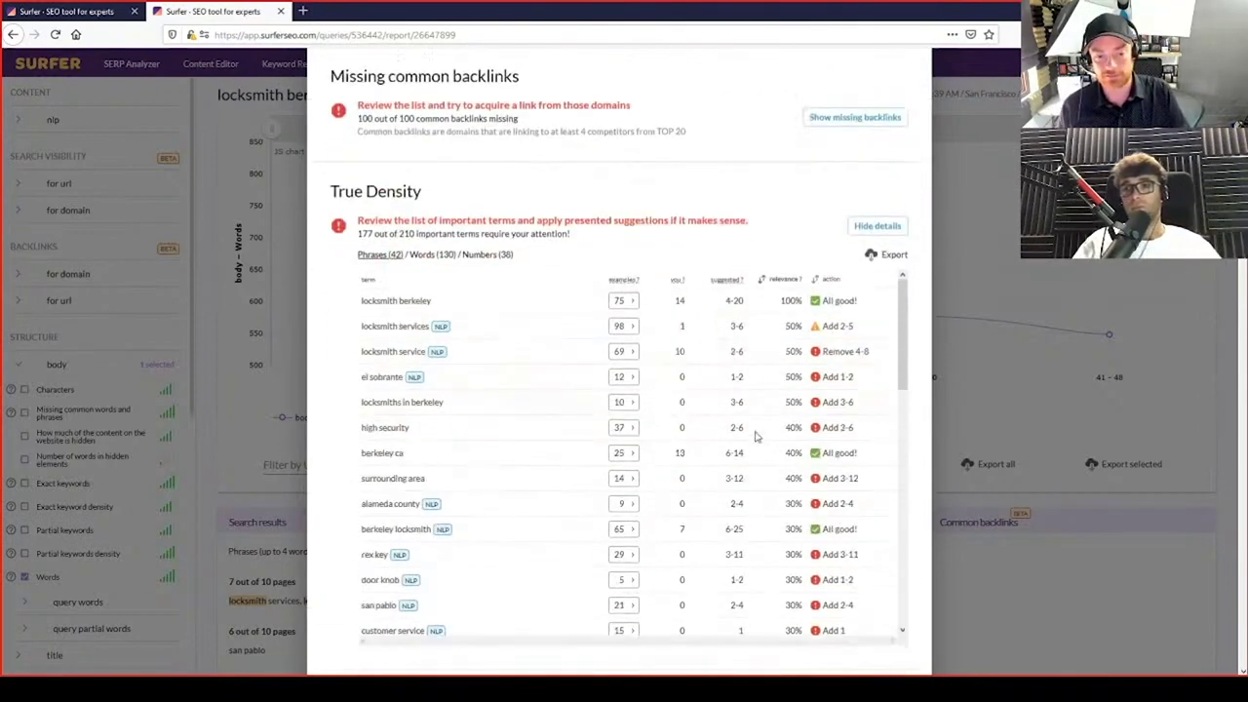
{"action": "scroll", "coordinate": [695, 415], "scroll_direction": "down", "scroll_amount": 1}
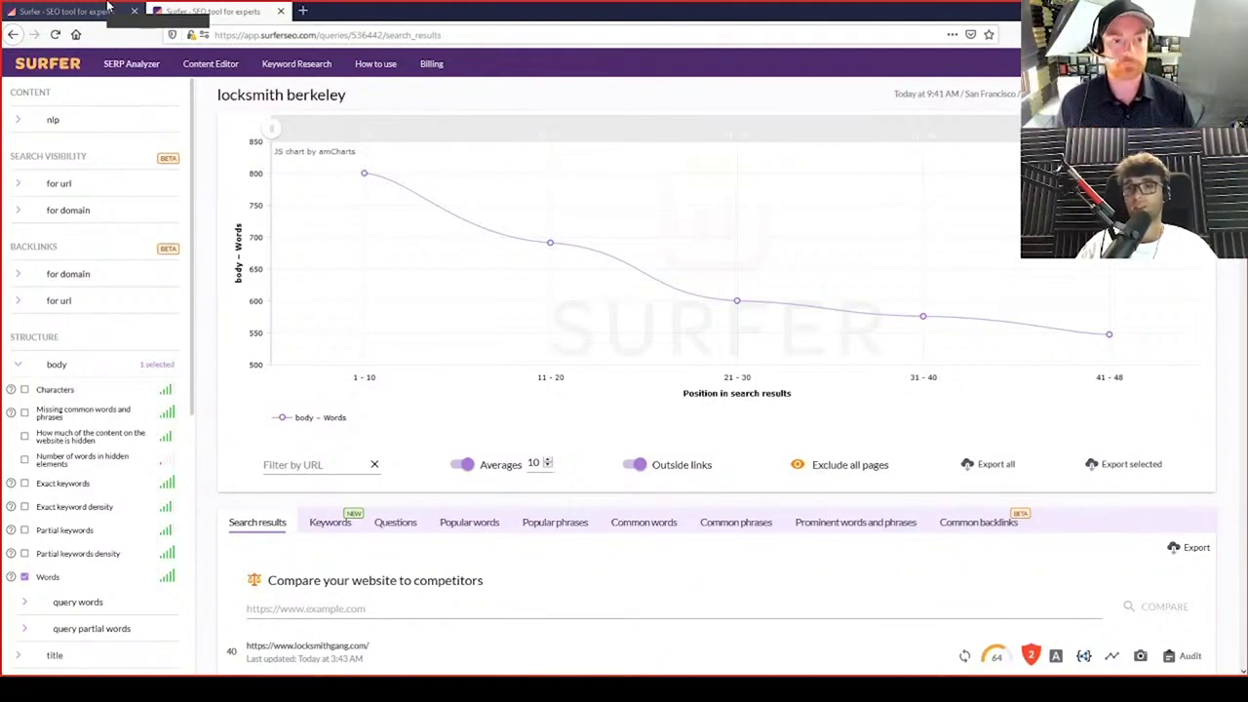
Reopen the locksmithgang.com audit, and show the competitor chart for words in body to compare the page's length with ranking sites
{"action": "scroll", "coordinate": [561, 451], "scroll_direction": "down", "scroll_amount": 1}
{"action": "scroll", "coordinate": [560, 452], "scroll_direction": "down", "scroll_amount": 3}
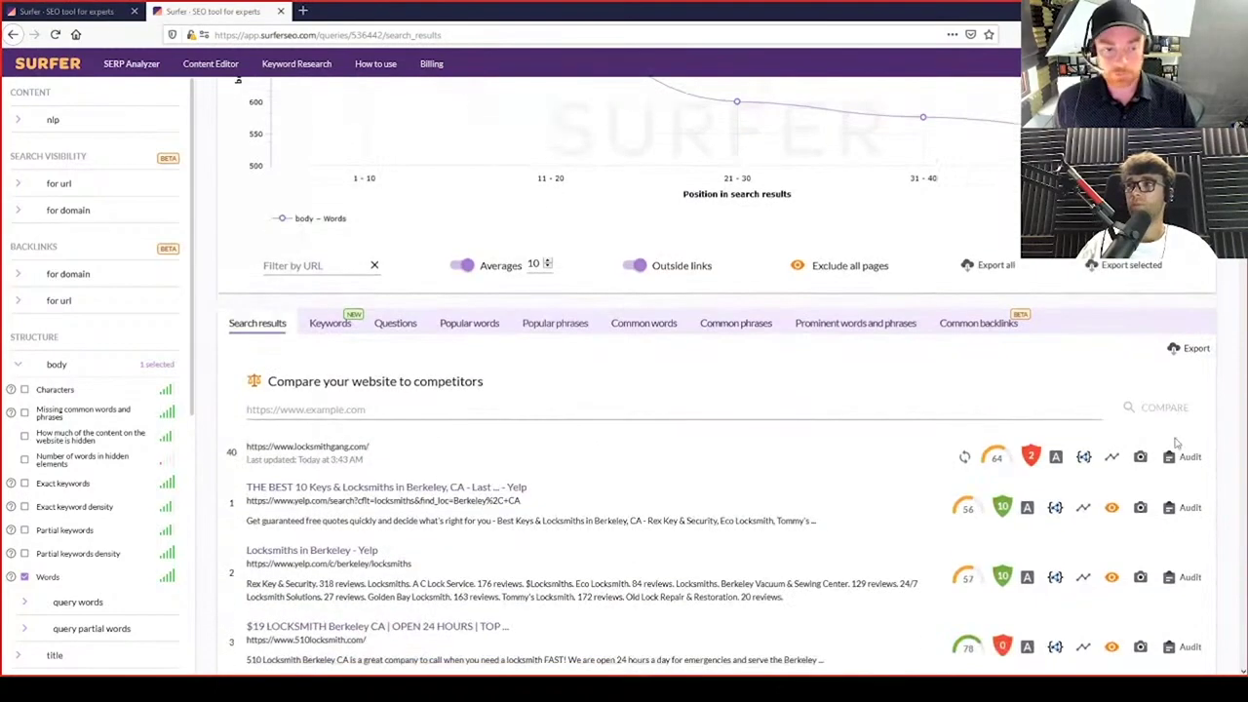
{"action": "left_click", "coordinate": [1189, 458]}
{"action": "scroll", "coordinate": [413, 369], "scroll_direction": "down", "scroll_amount": 1}
{"action": "scroll", "coordinate": [414, 369], "scroll_direction": "down", "scroll_amount": 10}
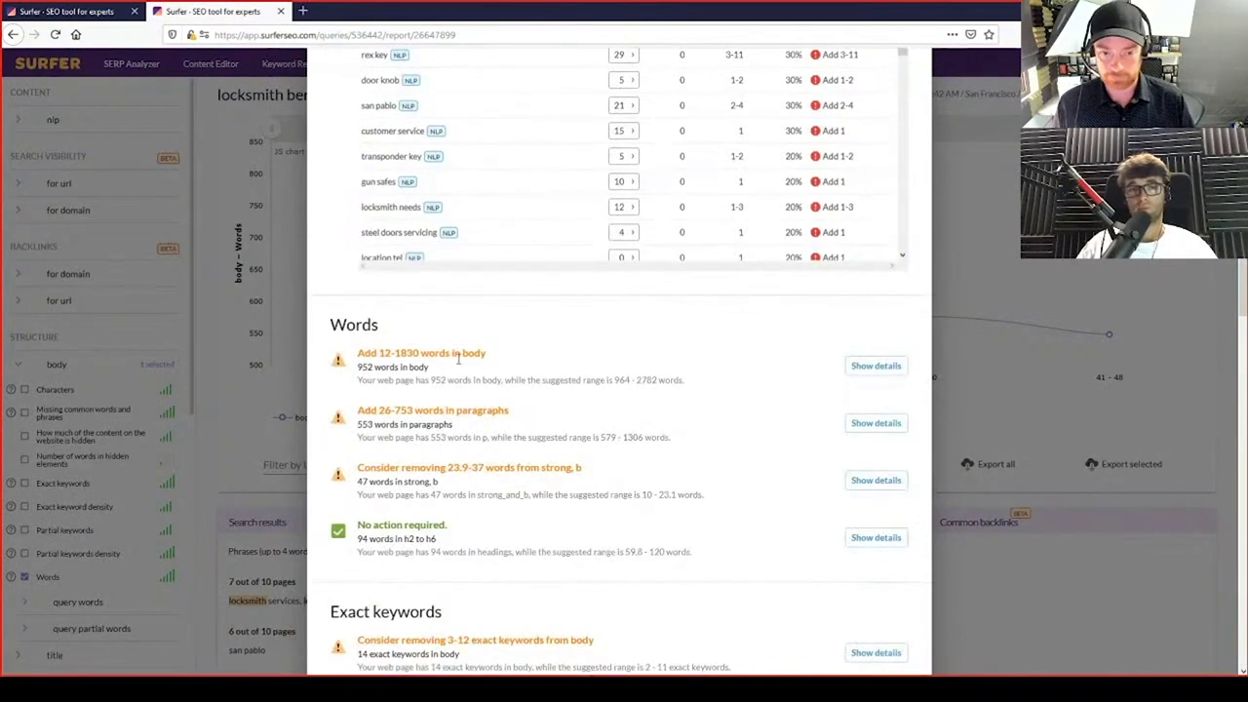
{"action": "left_click", "coordinate": [874, 369]}
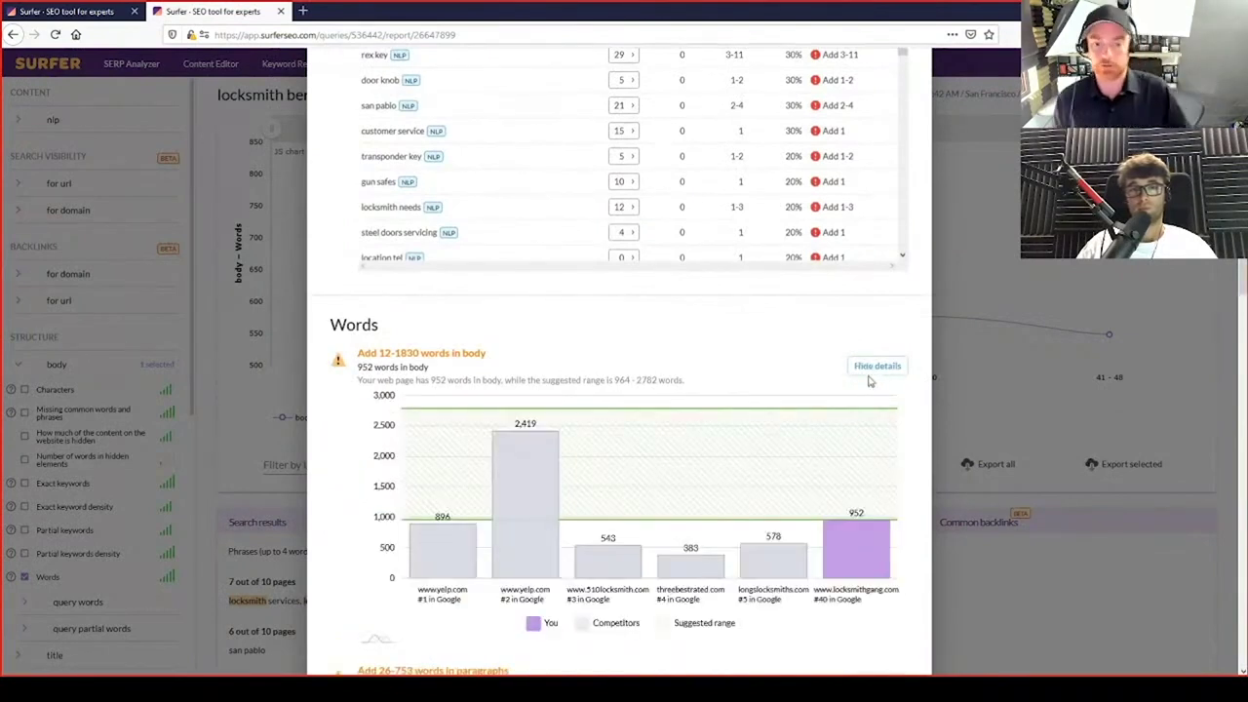
{"action": "scroll", "coordinate": [774, 341], "scroll_direction": "down", "scroll_amount": 1}
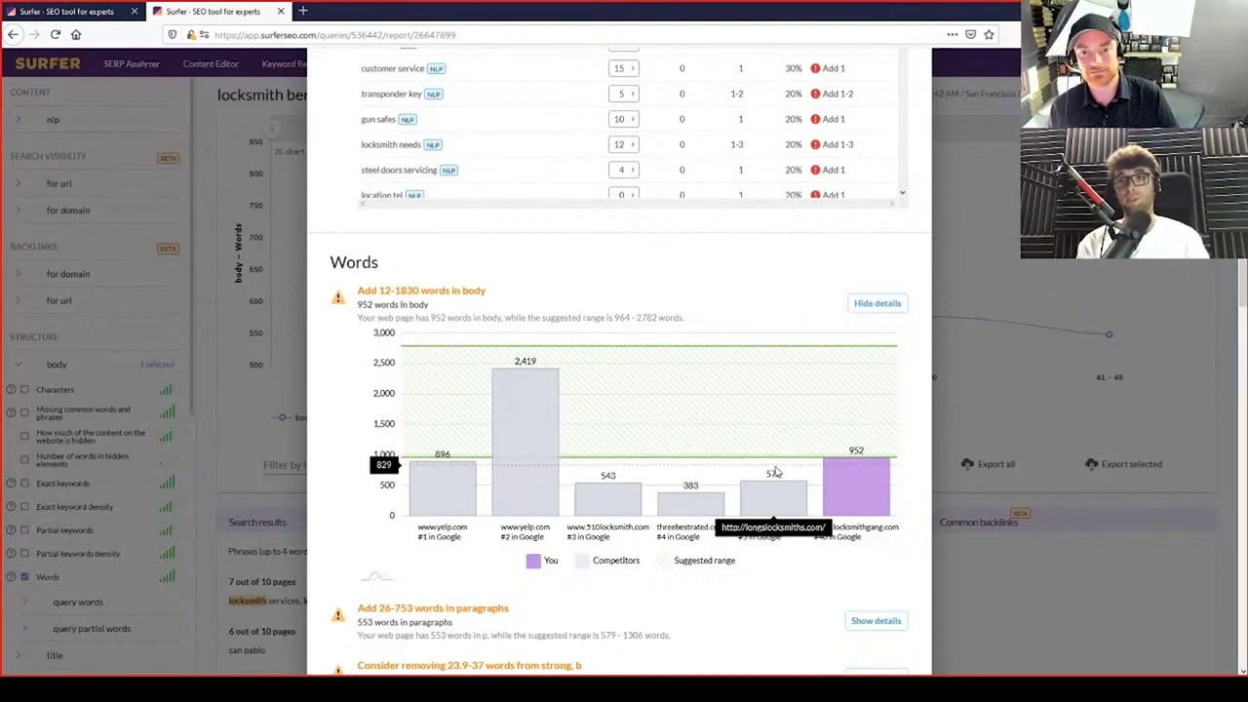
{"action": "scroll", "coordinate": [775, 472], "scroll_direction": "up", "scroll_amount": 3}
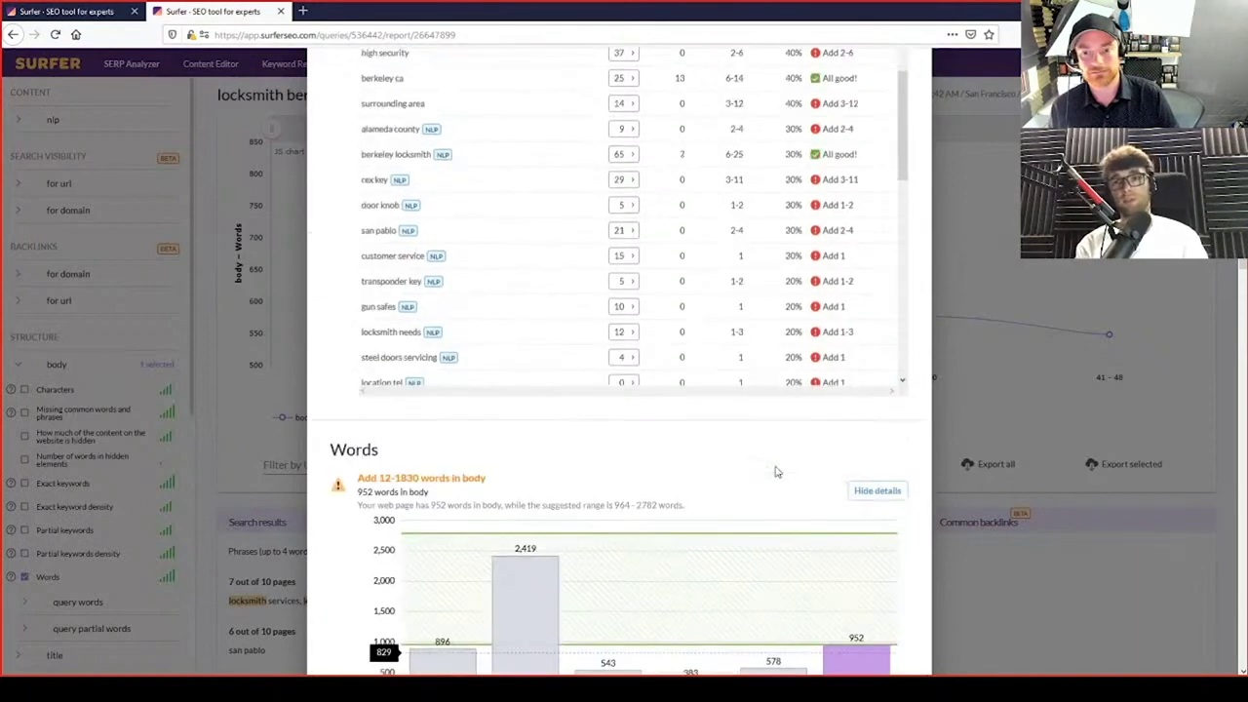
{"action": "scroll", "coordinate": [921, 466], "scroll_direction": "up", "scroll_amount": 3}
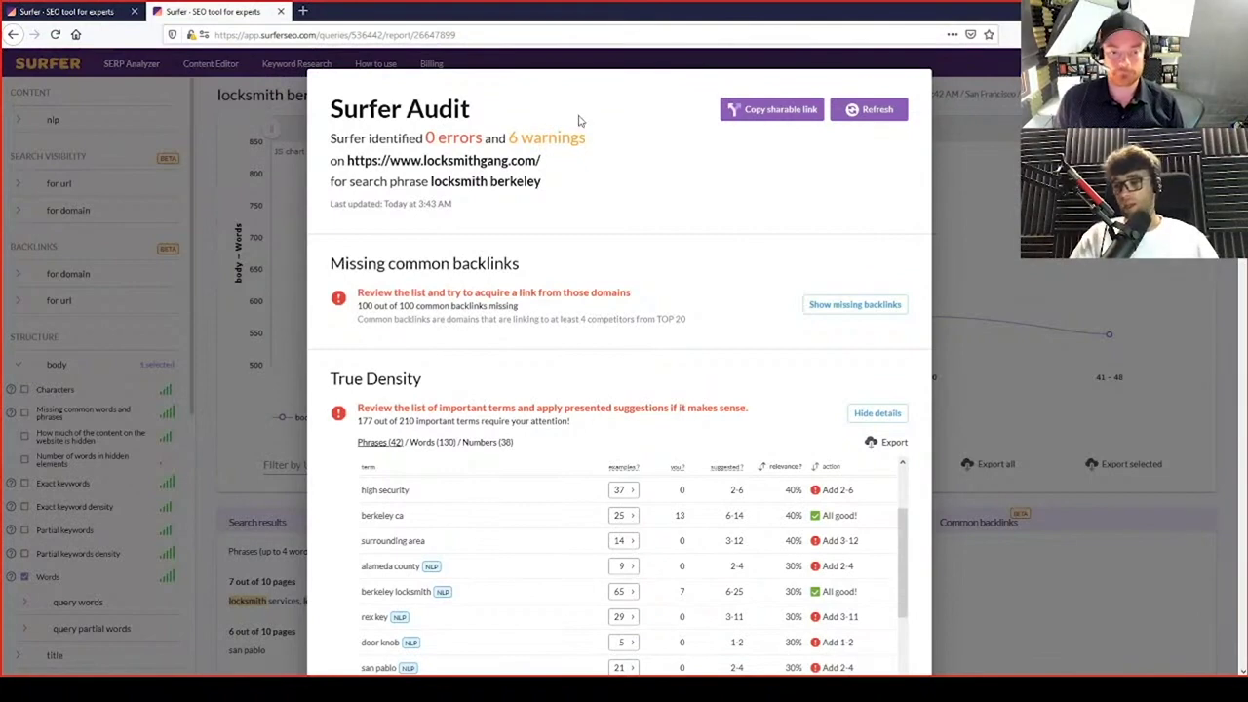
Close the locksmith berkeley analysis, and open the wedding photographer london analysis from the SERP Analyzer history
{"action": "middle_click", "coordinate": [237, 18]}
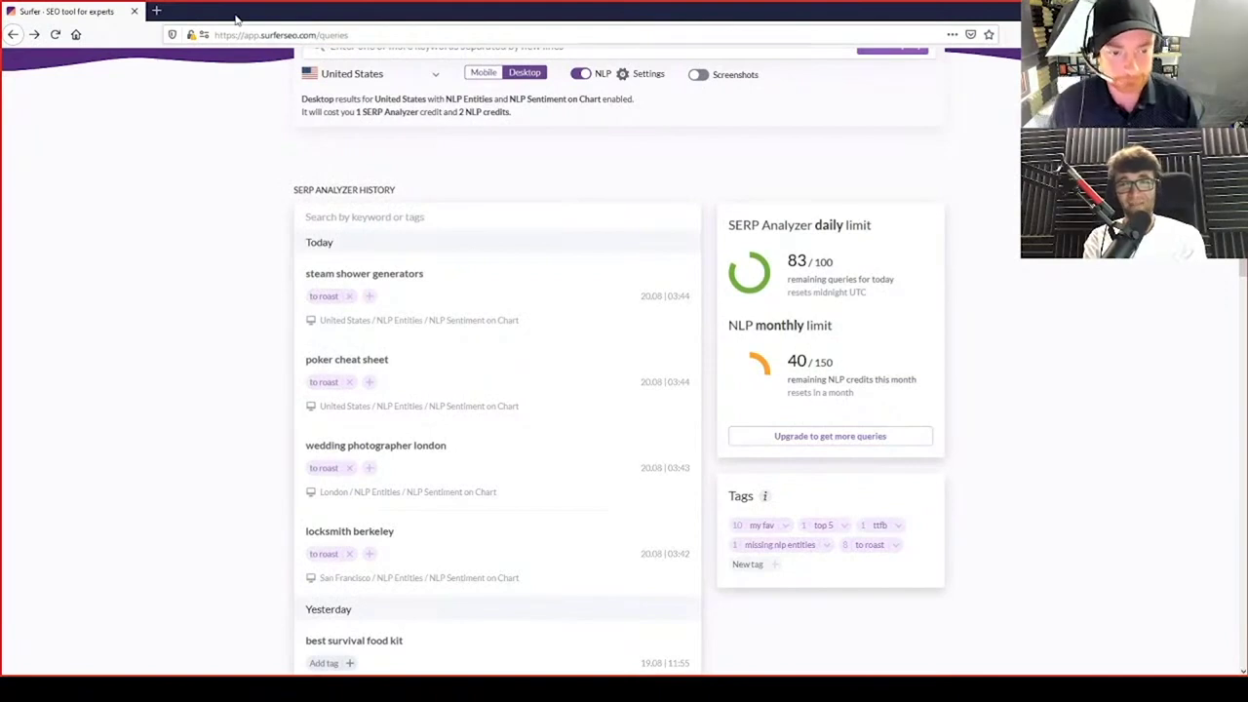
{"action": "middle_click", "coordinate": [415, 447]}
{"action": "key", "text": "ctrl+Tab"}
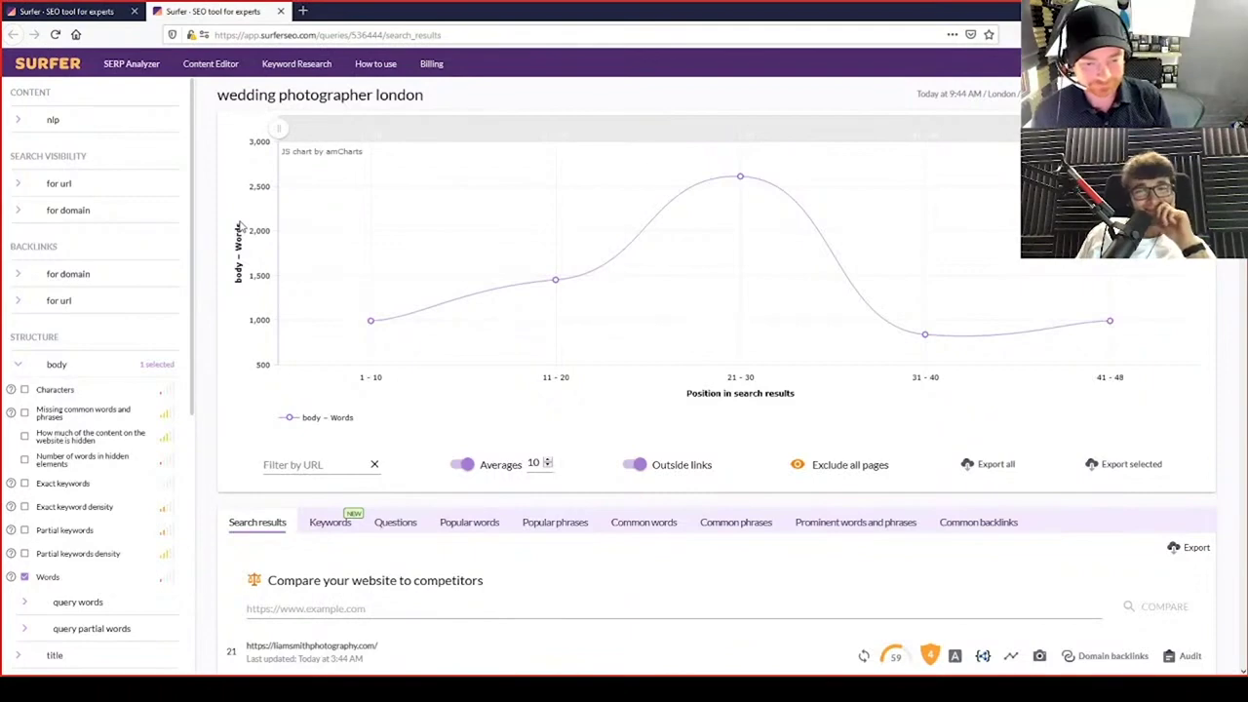
Compare the submitted photography site's rank, content score and domain score with competitors, and highlight part of the first result's description
{"action": "scroll", "coordinate": [607, 455], "scroll_direction": "down", "scroll_amount": 3}
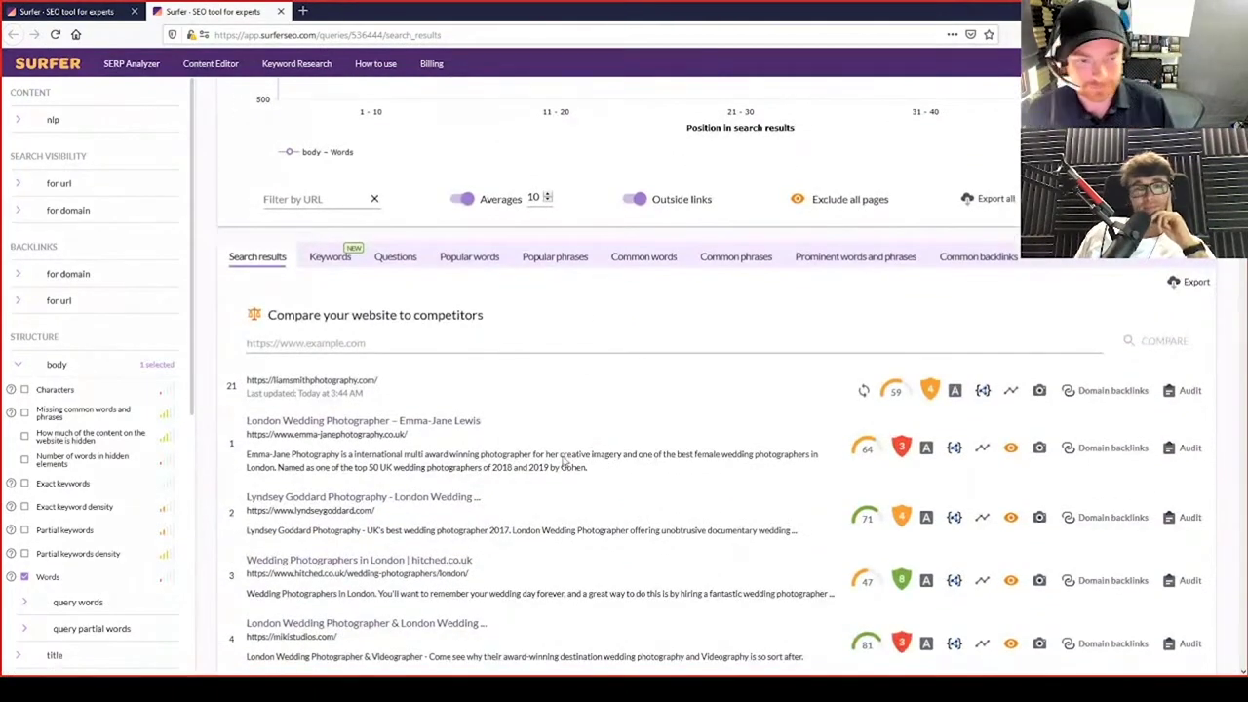
{"action": "left_click", "coordinate": [479, 357]}
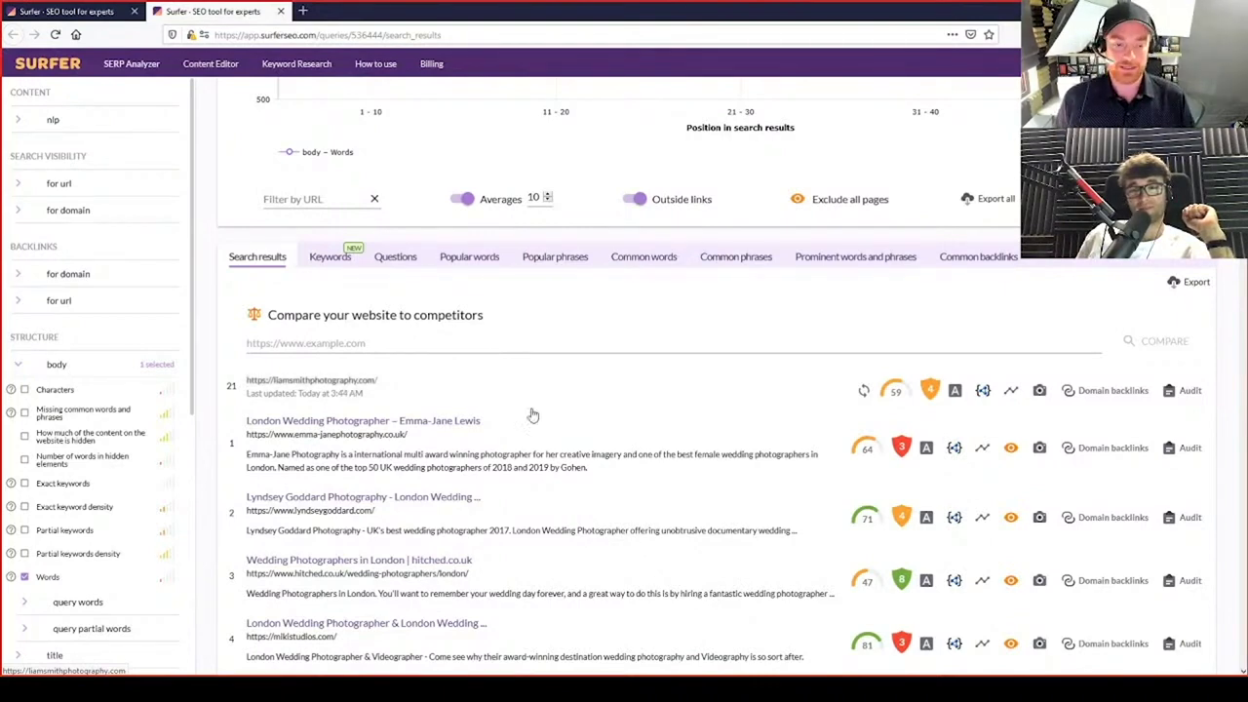
{"action": "scroll", "coordinate": [530, 413], "scroll_direction": "down", "scroll_amount": 2}
{"action": "scroll", "coordinate": [375, 436], "scroll_direction": "down", "scroll_amount": 5}
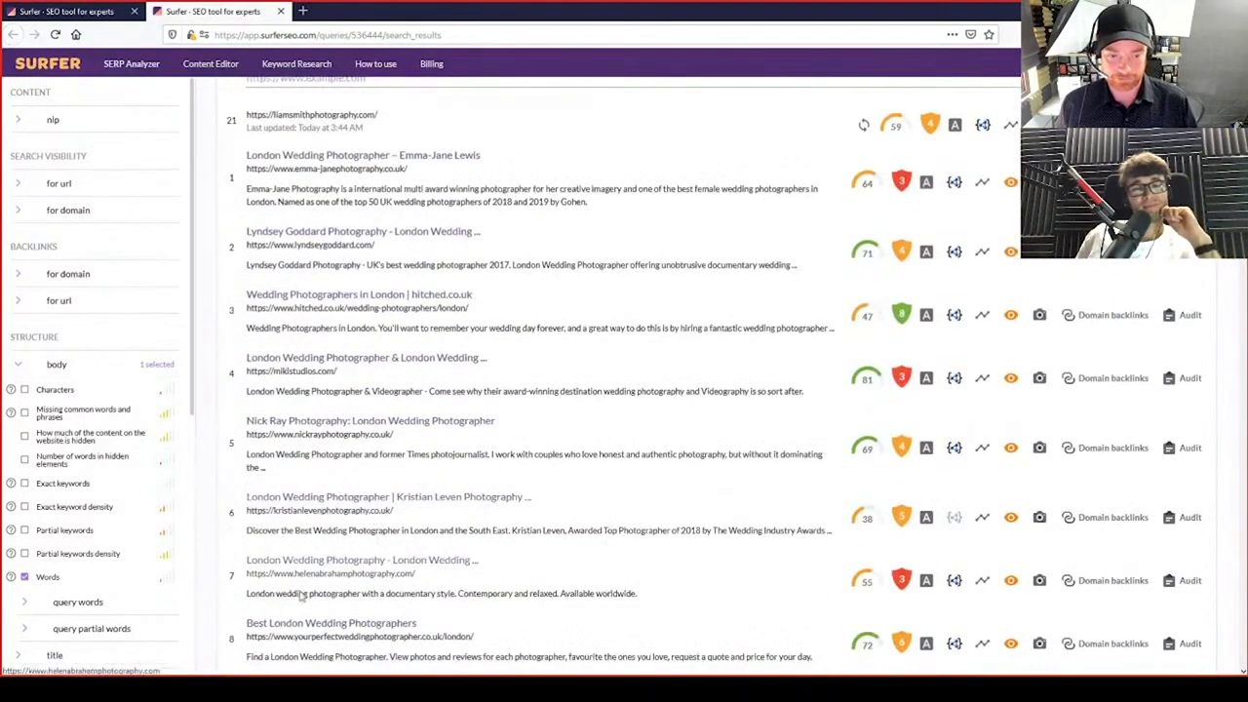
{"action": "scroll", "coordinate": [368, 462], "scroll_direction": "down", "scroll_amount": 3}
{"action": "scroll", "coordinate": [368, 464], "scroll_direction": "up", "scroll_amount": 4}
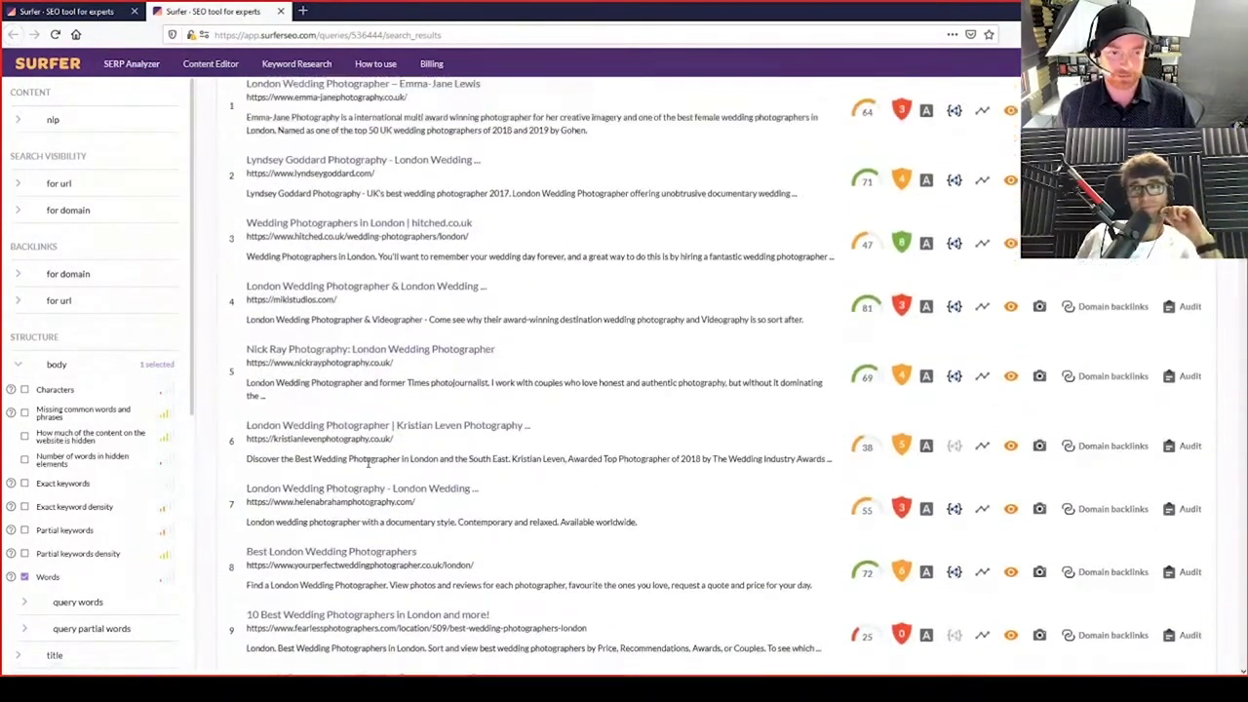
{"action": "scroll", "coordinate": [427, 366], "scroll_direction": "up", "scroll_amount": 1}
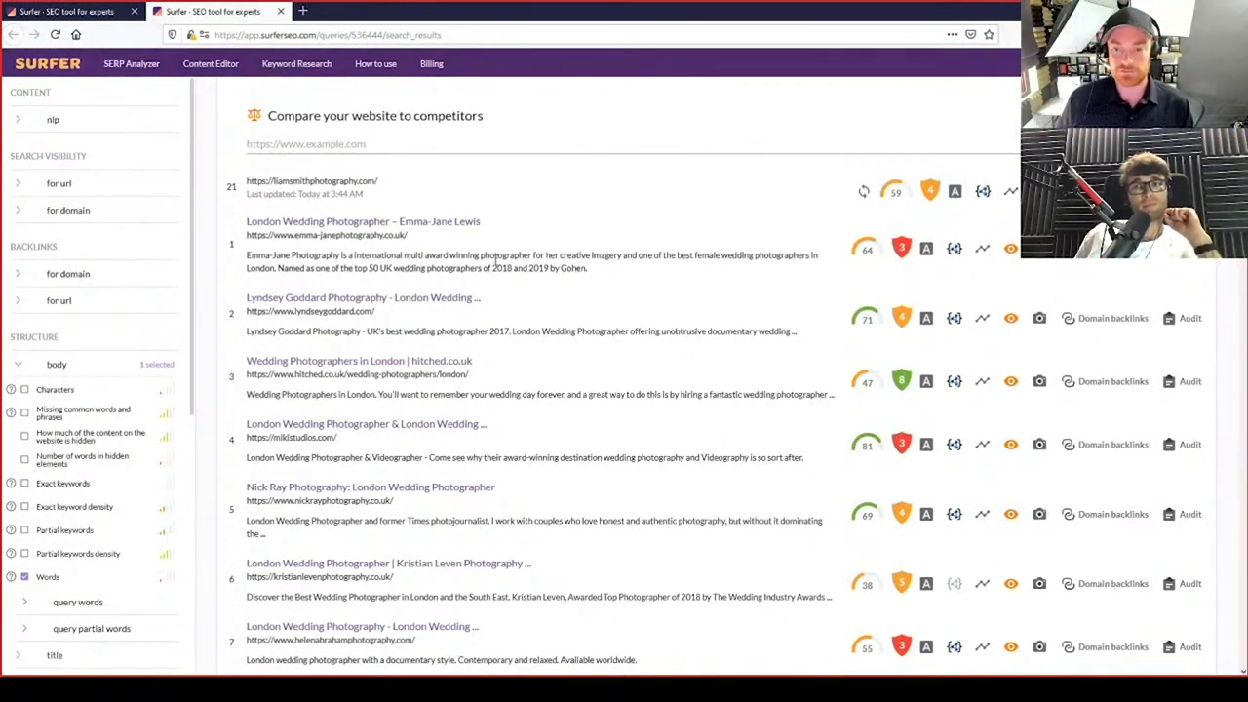
{"action": "mouse_move", "coordinate": [906, 258]}
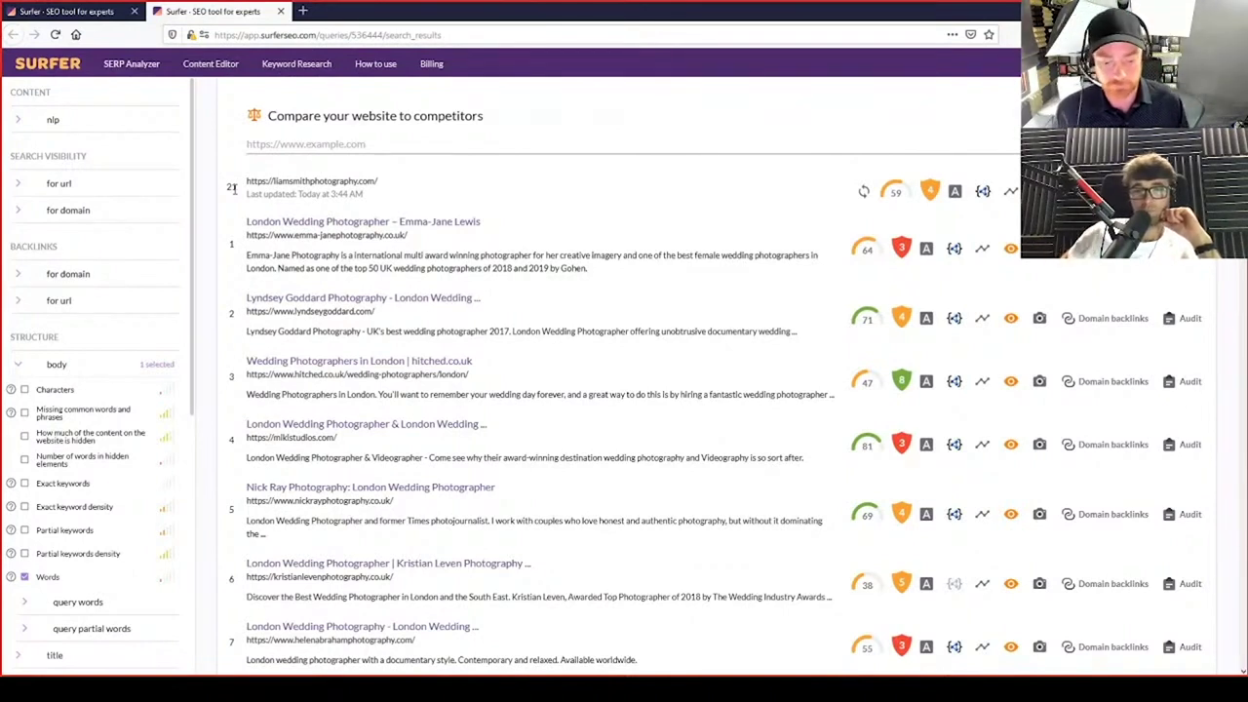
{"action": "mouse_move", "coordinate": [930, 191]}
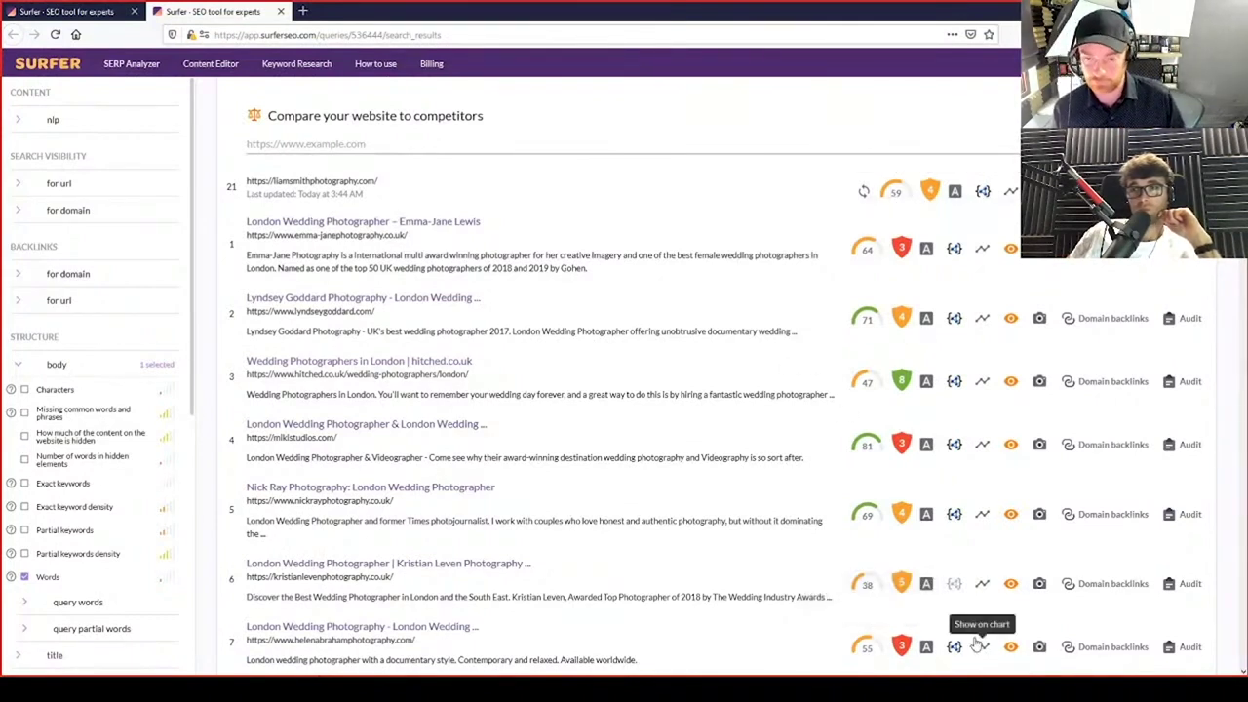
{"action": "left_click_drag", "start_coordinate": [528, 256], "coordinate": [808, 256]}
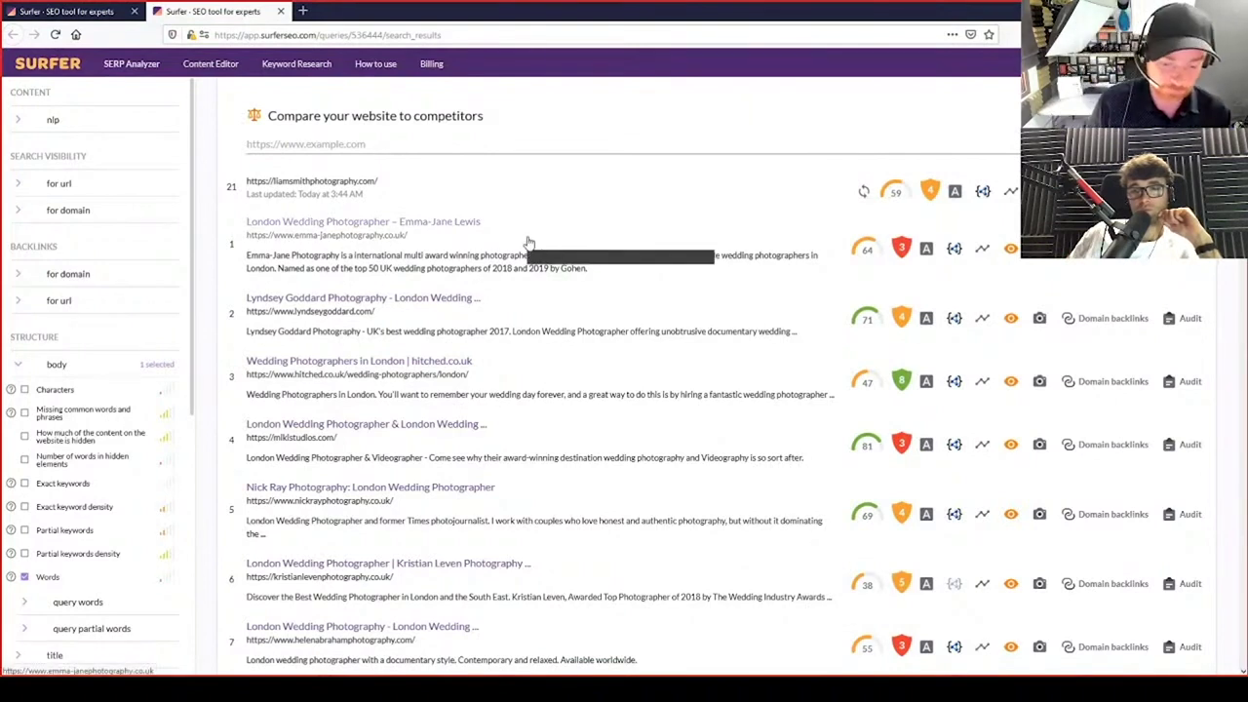
Deselect the description text, and open the submitted photography site and the competitors ranked 1, 2, 4 and 5 in separate tabs
{"action": "left_click", "coordinate": [253, 209]}
{"action": "middle_click", "coordinate": [296, 182]}
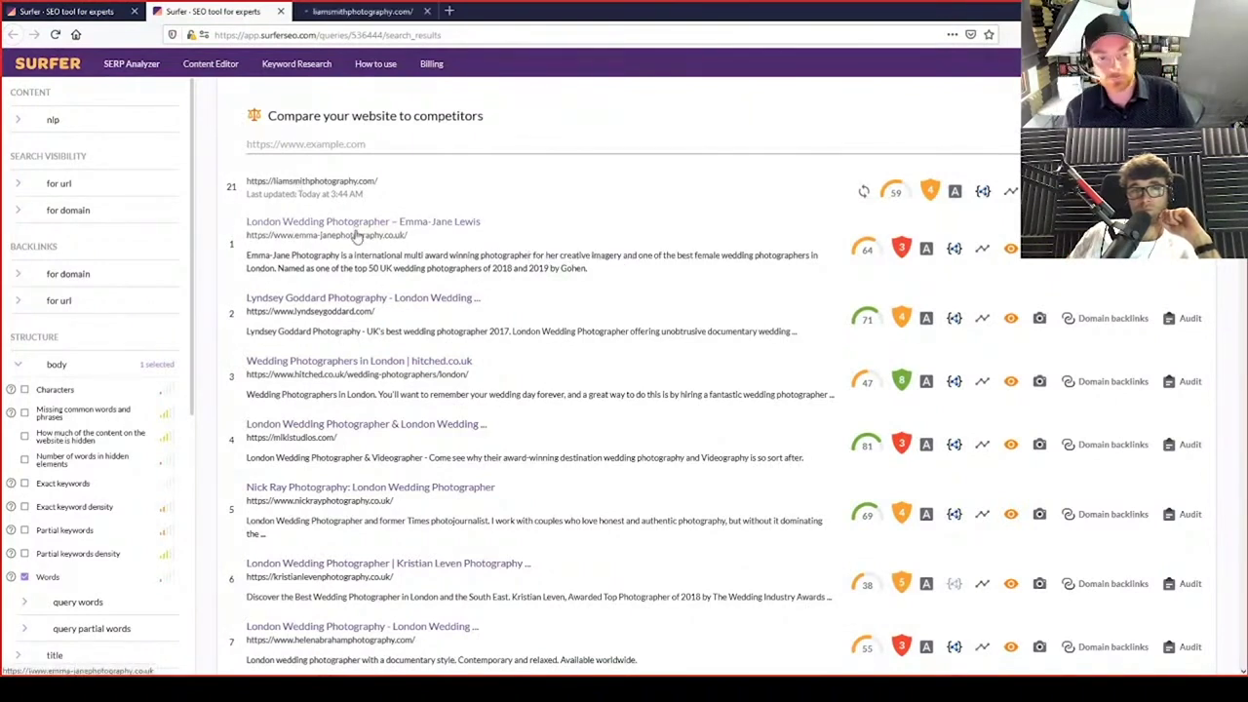
{"action": "middle_click", "coordinate": [357, 237]}
{"action": "middle_click", "coordinate": [341, 316]}
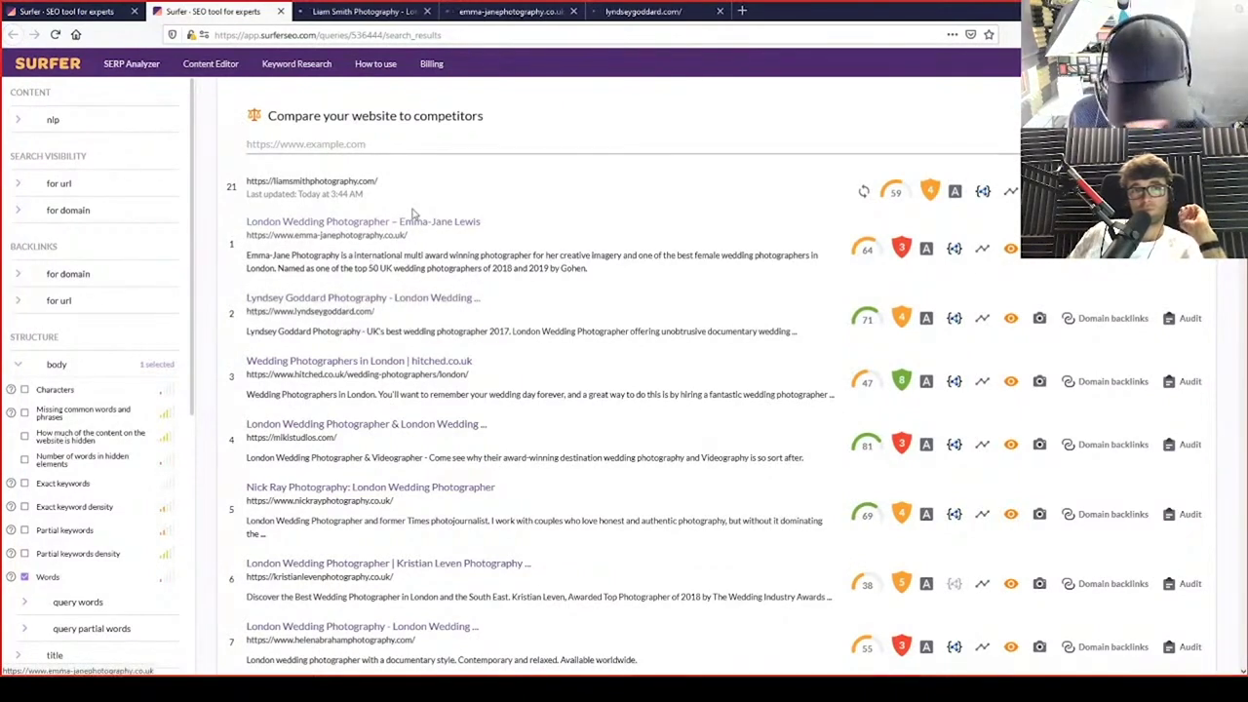
{"action": "middle_click", "coordinate": [342, 439]}
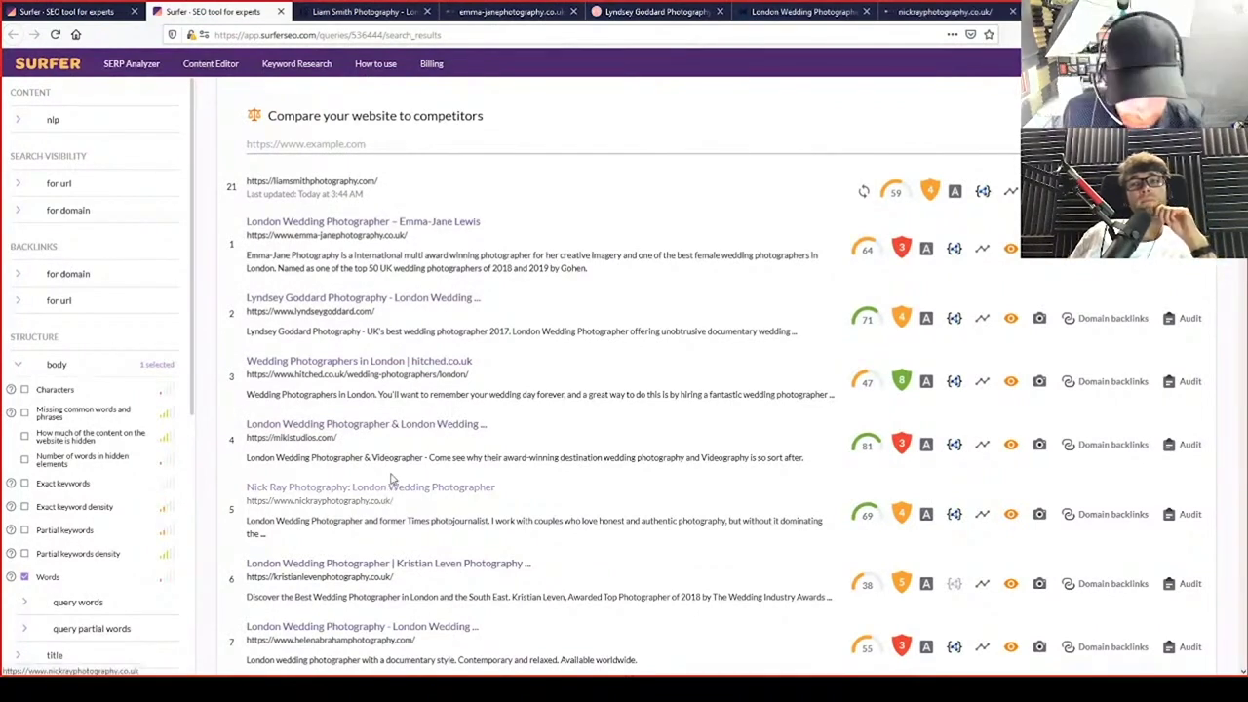
{"action": "middle_click", "coordinate": [389, 490]}
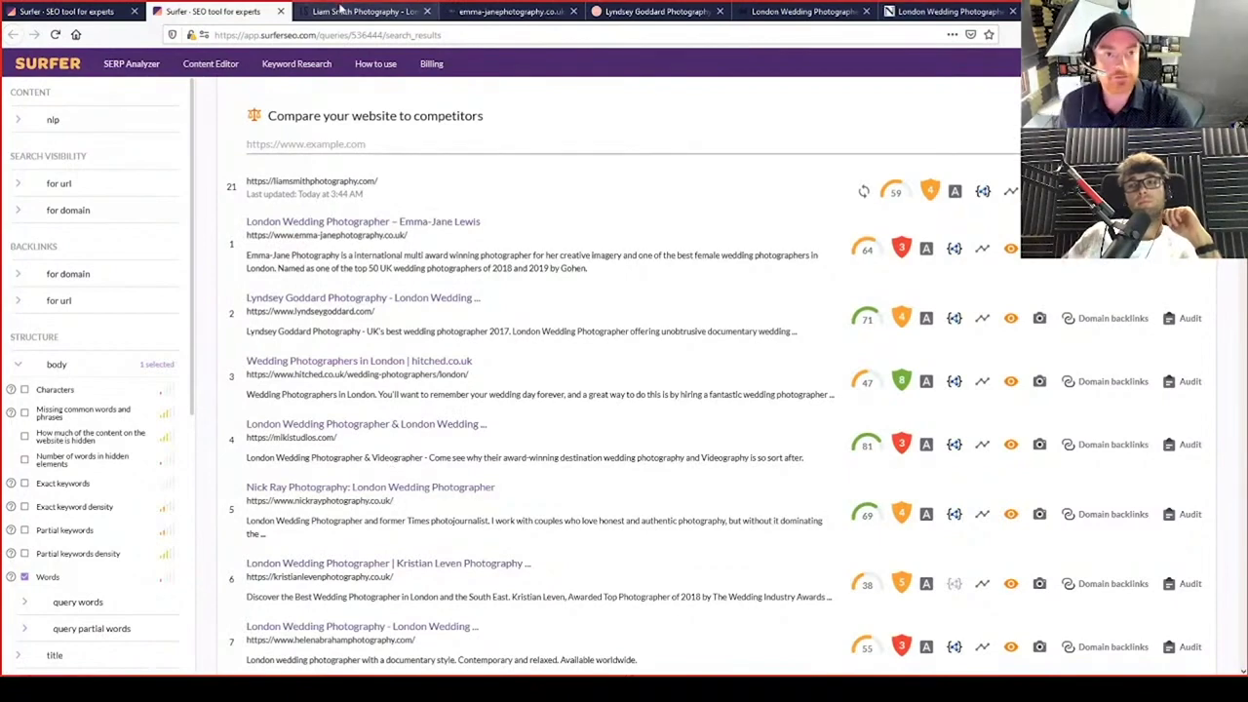
Switch to the submitted photography site, and examine its hero image, London Wedding Photographer line, award badges and tagline
{"action": "left_click", "coordinate": [342, 10]}
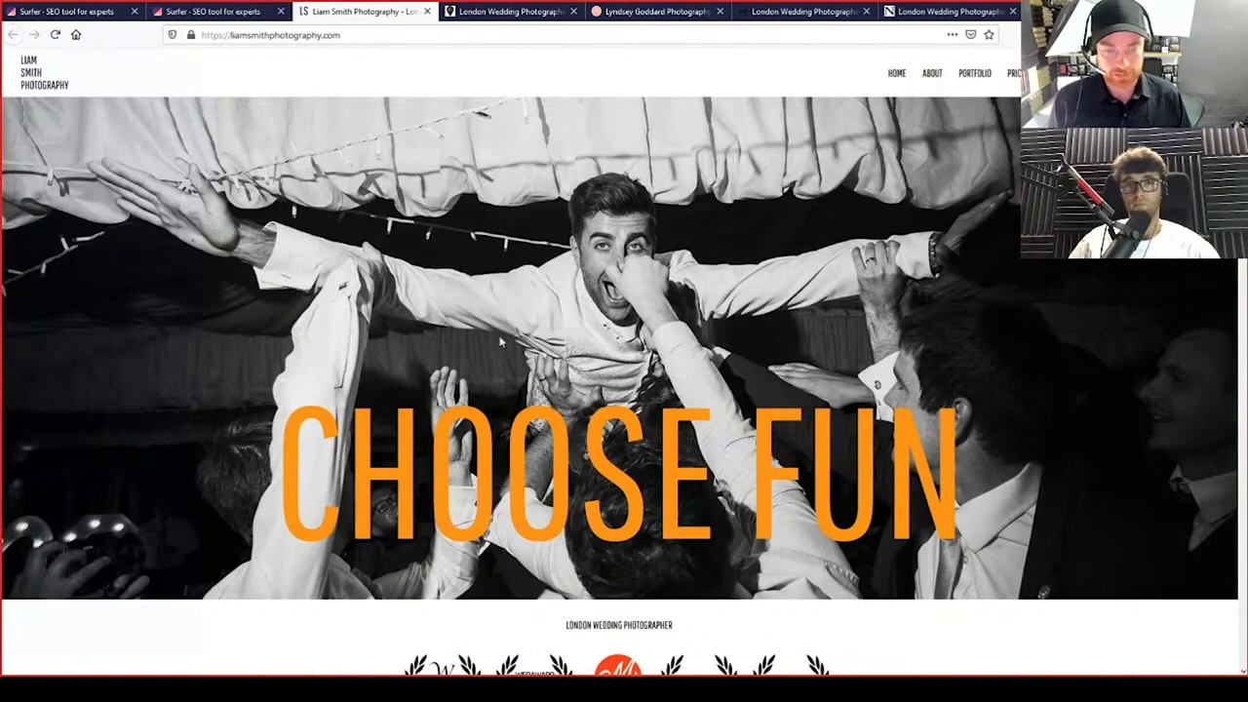
{"action": "scroll", "coordinate": [402, 357], "scroll_direction": "down", "scroll_amount": 3}
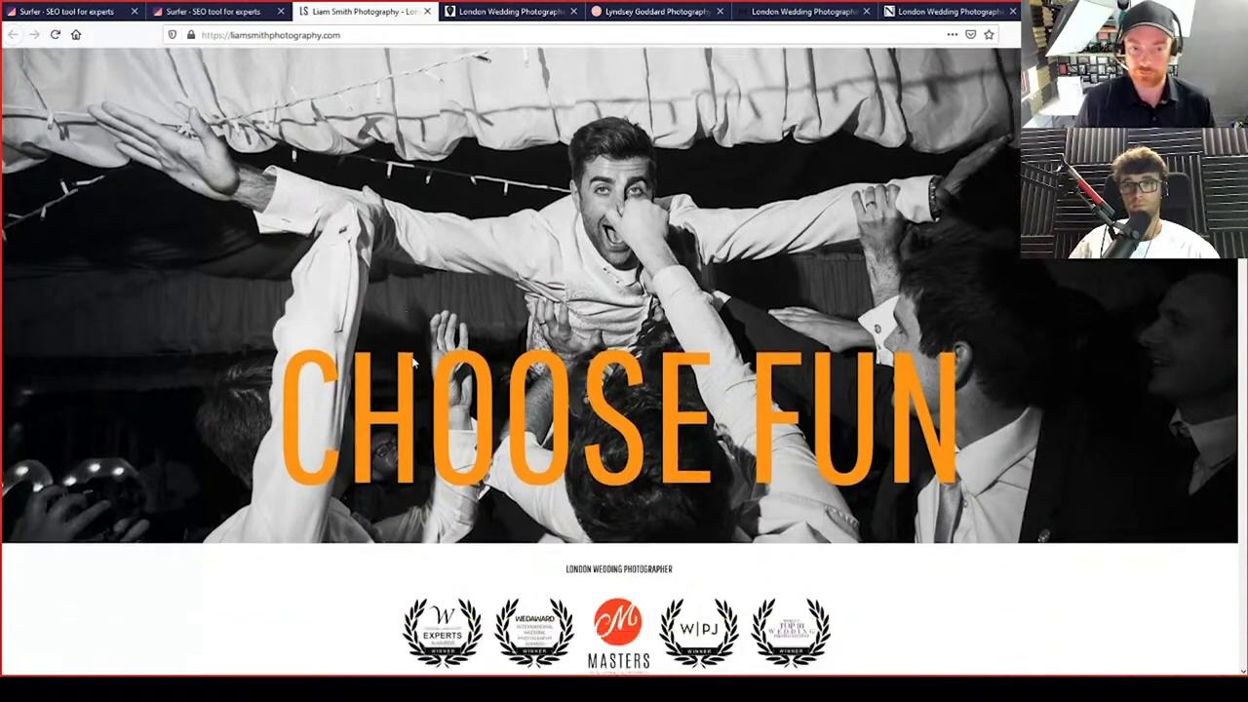
{"action": "scroll", "coordinate": [414, 370], "scroll_direction": "up", "scroll_amount": 3}
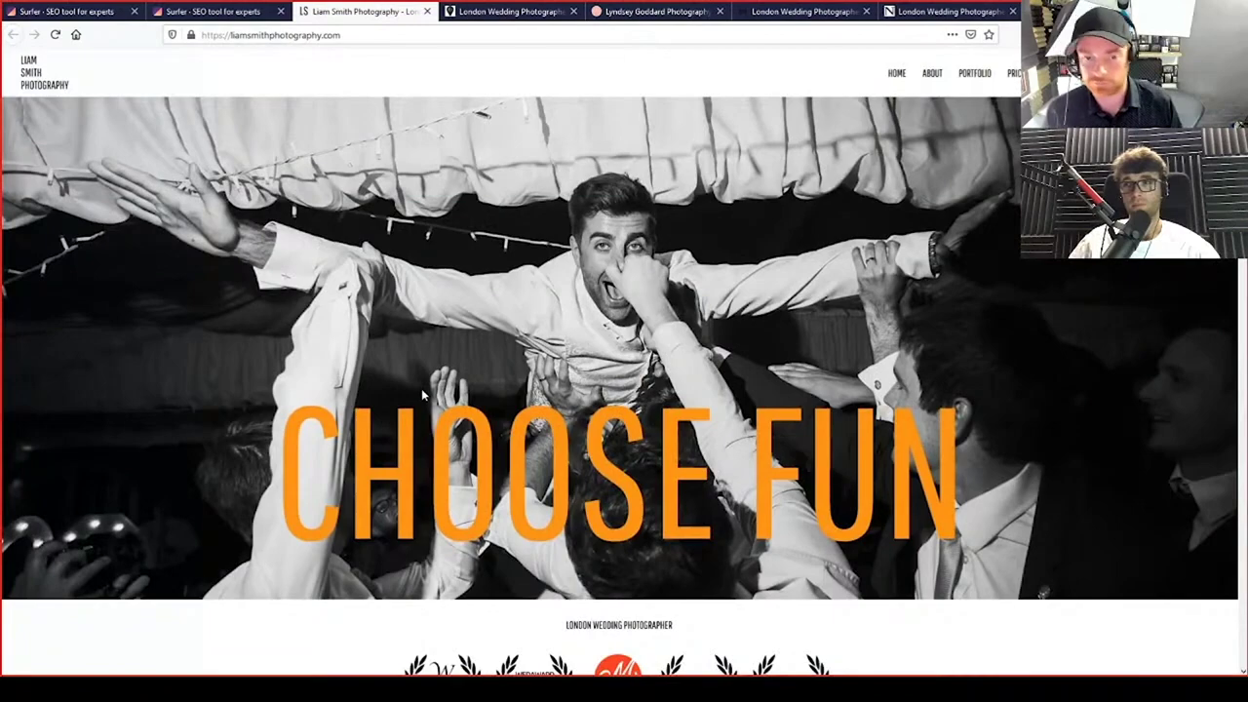
{"action": "scroll", "coordinate": [422, 388], "scroll_direction": "down", "scroll_amount": 3}
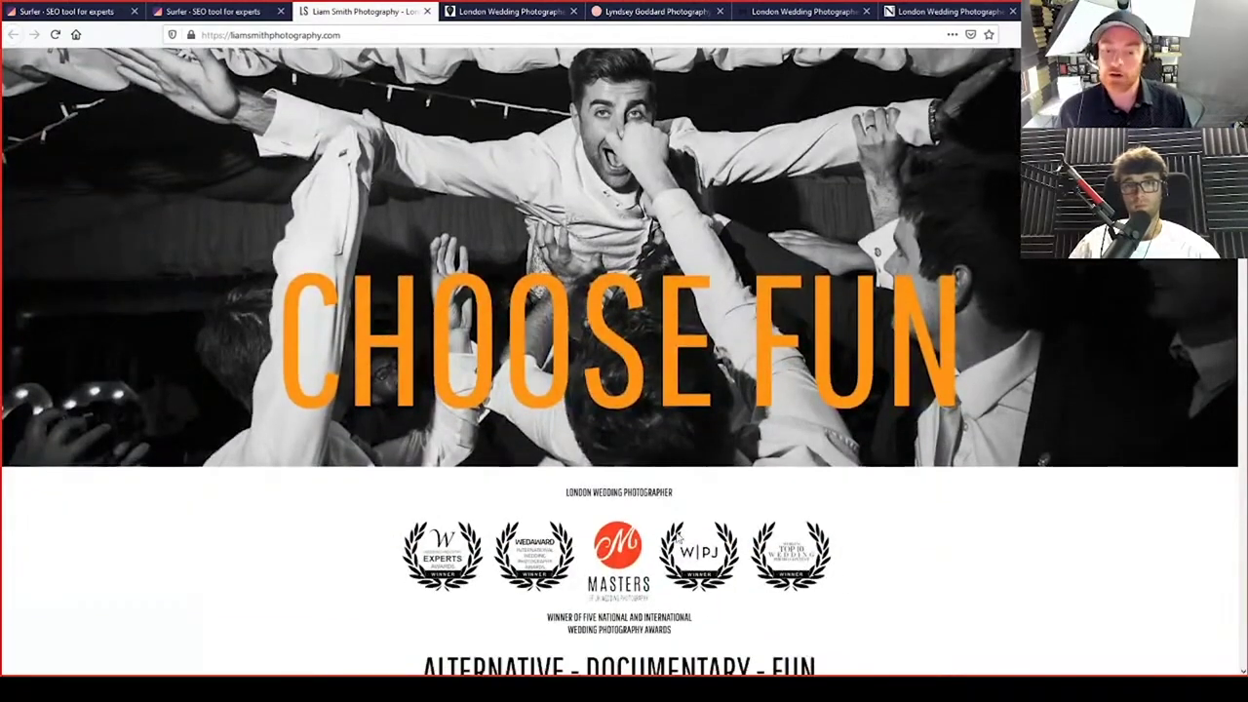
{"action": "scroll", "coordinate": [473, 491], "scroll_direction": "down", "scroll_amount": 2}
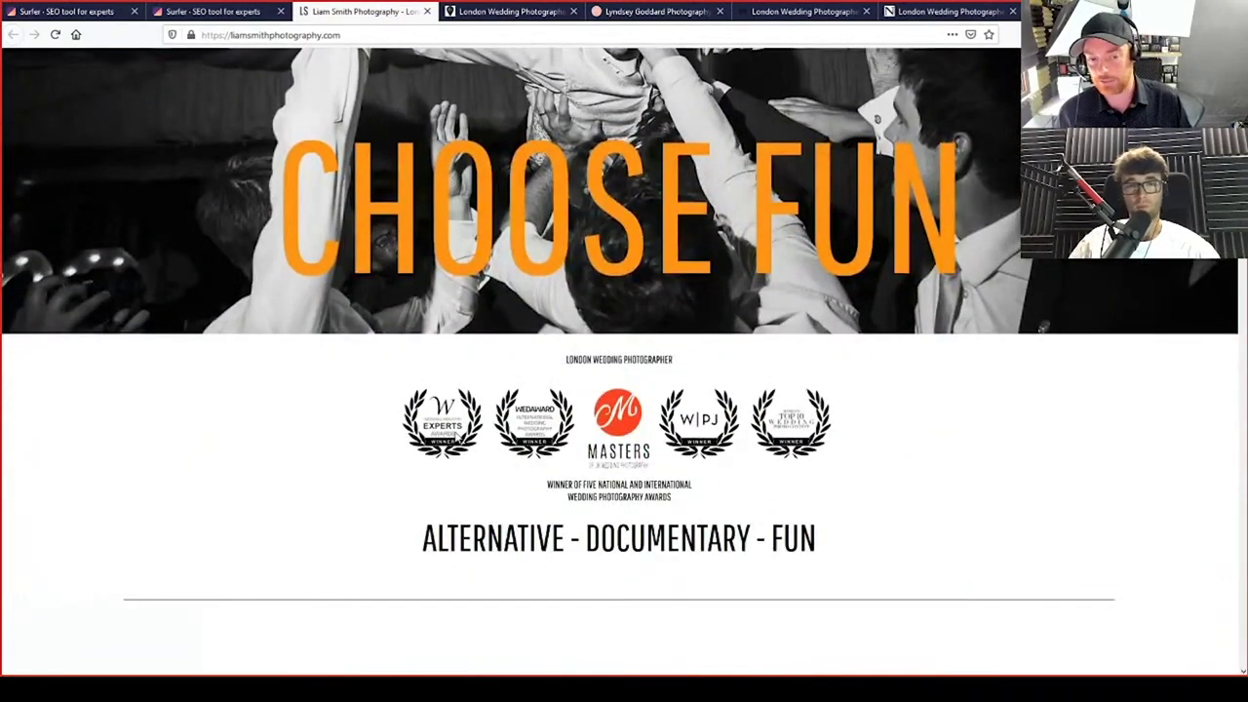
{"action": "scroll", "coordinate": [456, 432], "scroll_direction": "up", "scroll_amount": 4}
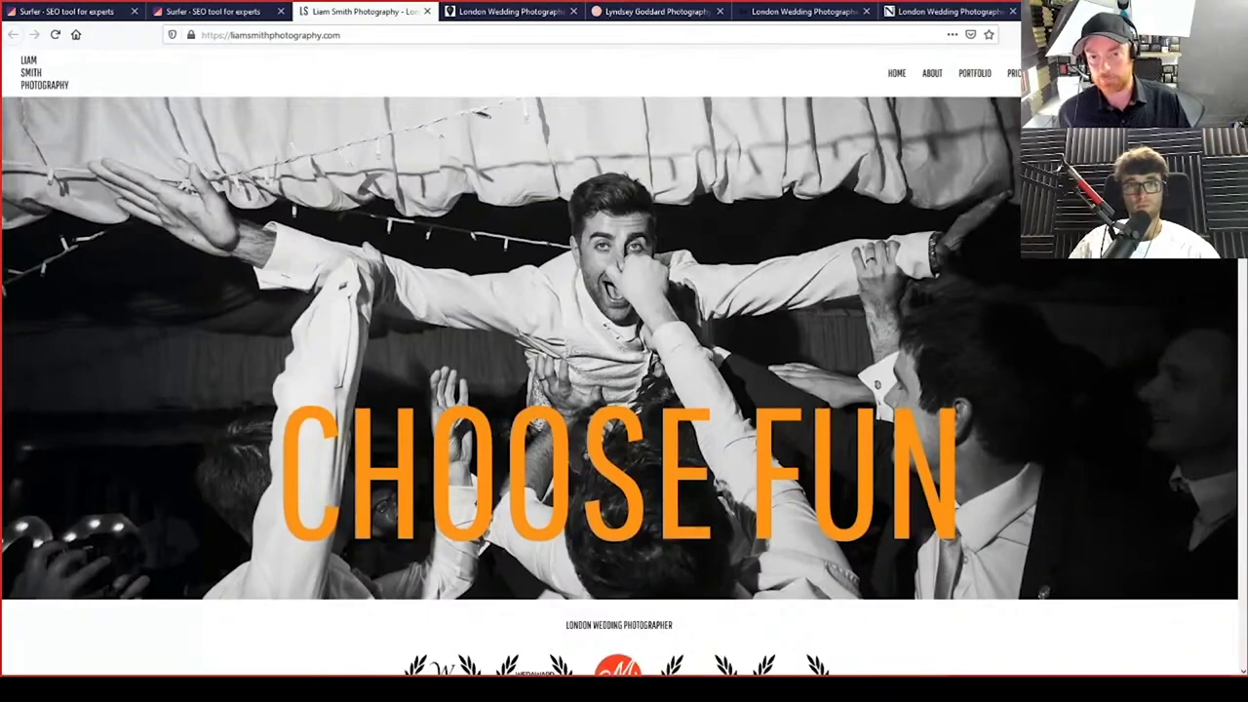
{"action": "scroll", "coordinate": [718, 335], "scroll_direction": "down", "scroll_amount": 1}
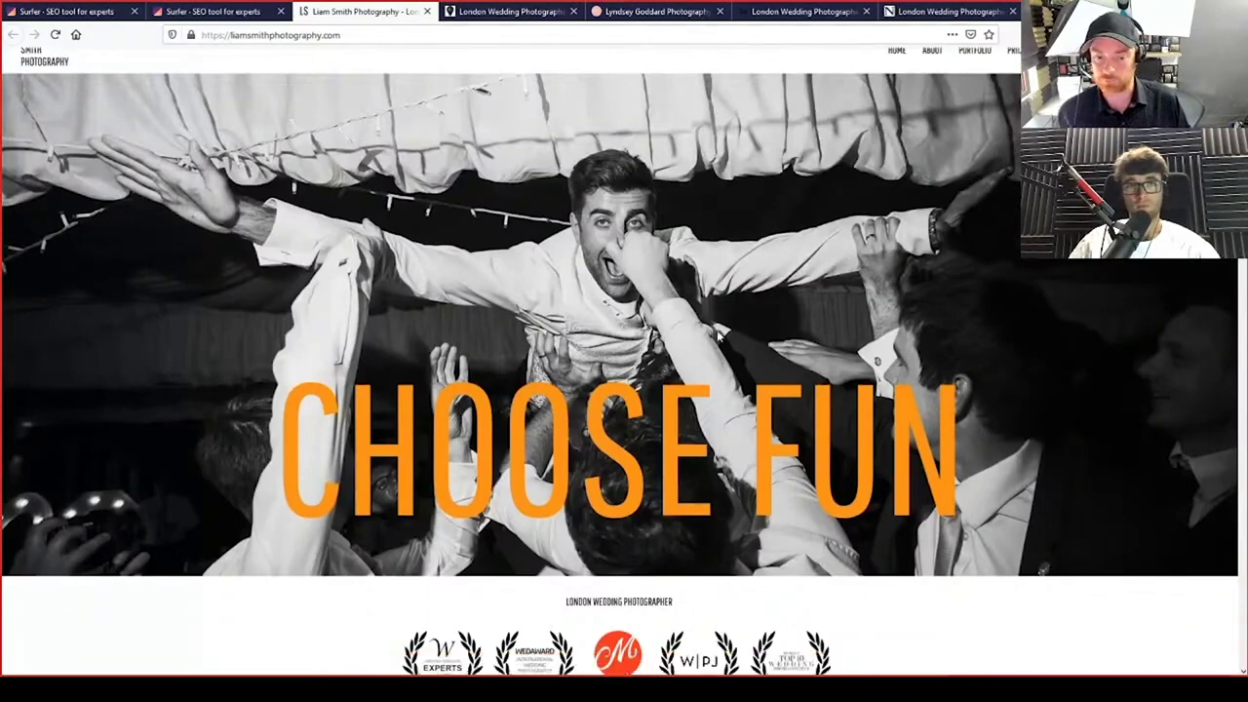
{"action": "scroll", "coordinate": [719, 336], "scroll_direction": "down", "scroll_amount": 3}
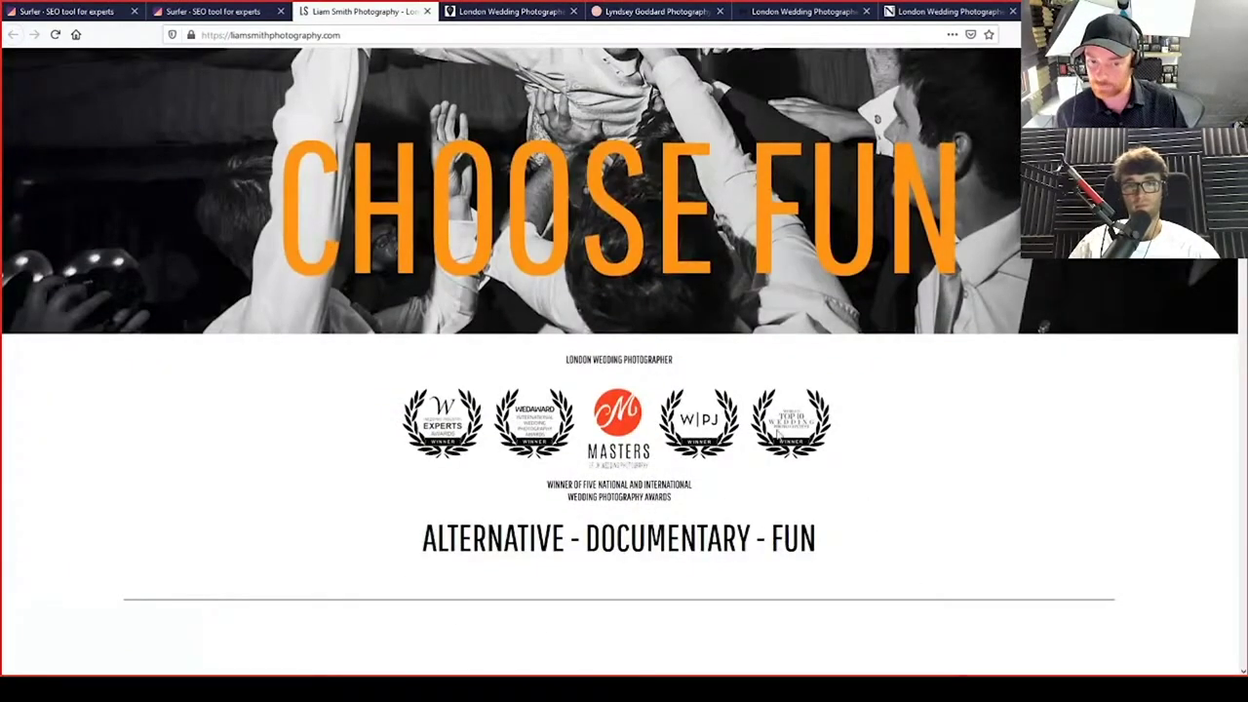
{"action": "scroll", "coordinate": [817, 438], "scroll_direction": "down", "scroll_amount": 2}
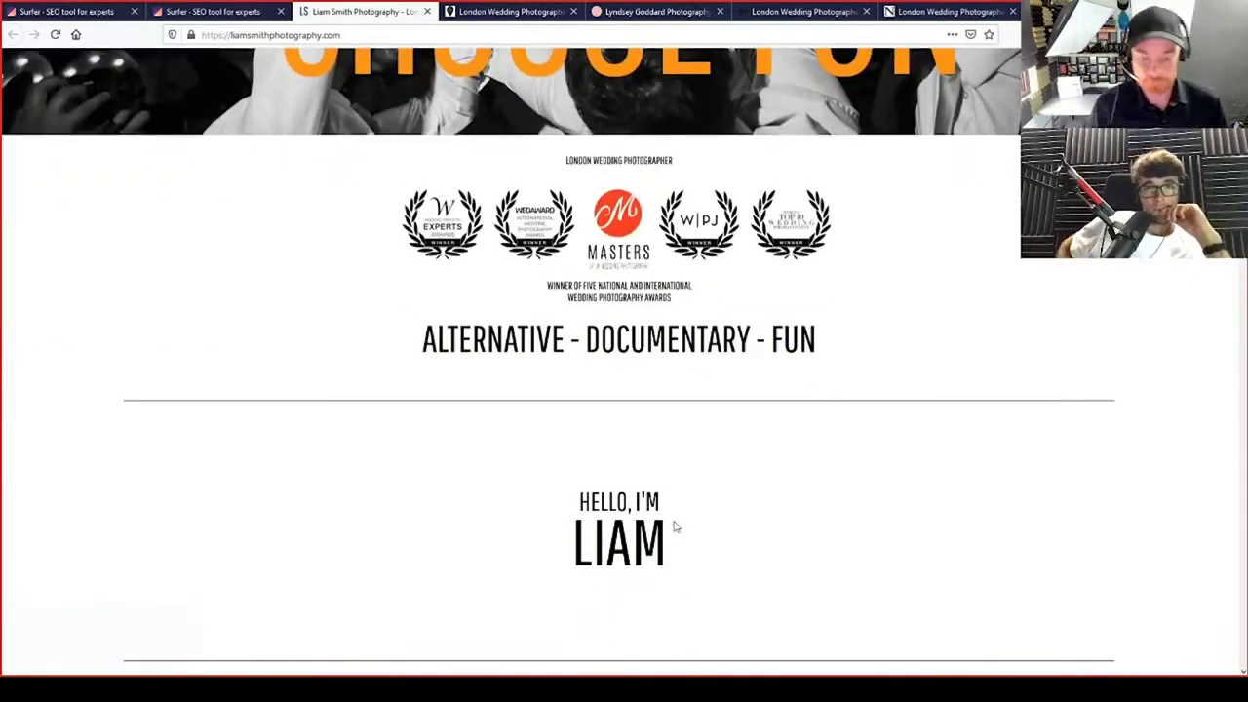
Examine the homepage's greeting and This Guy sections, including the headings and the photographer's introductory text
{"action": "scroll", "coordinate": [741, 449], "scroll_direction": "down", "scroll_amount": 2}
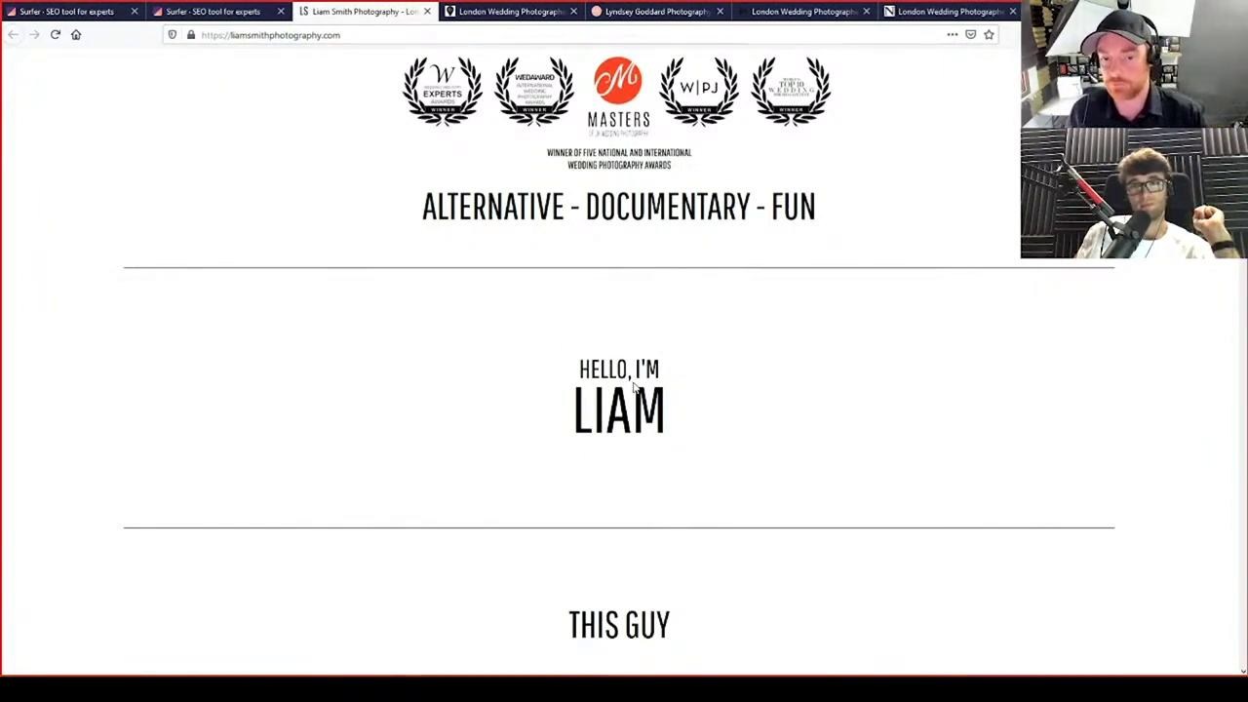
{"action": "scroll", "coordinate": [634, 389], "scroll_direction": "down", "scroll_amount": 1}
{"action": "scroll", "coordinate": [635, 390], "scroll_direction": "down", "scroll_amount": 2}
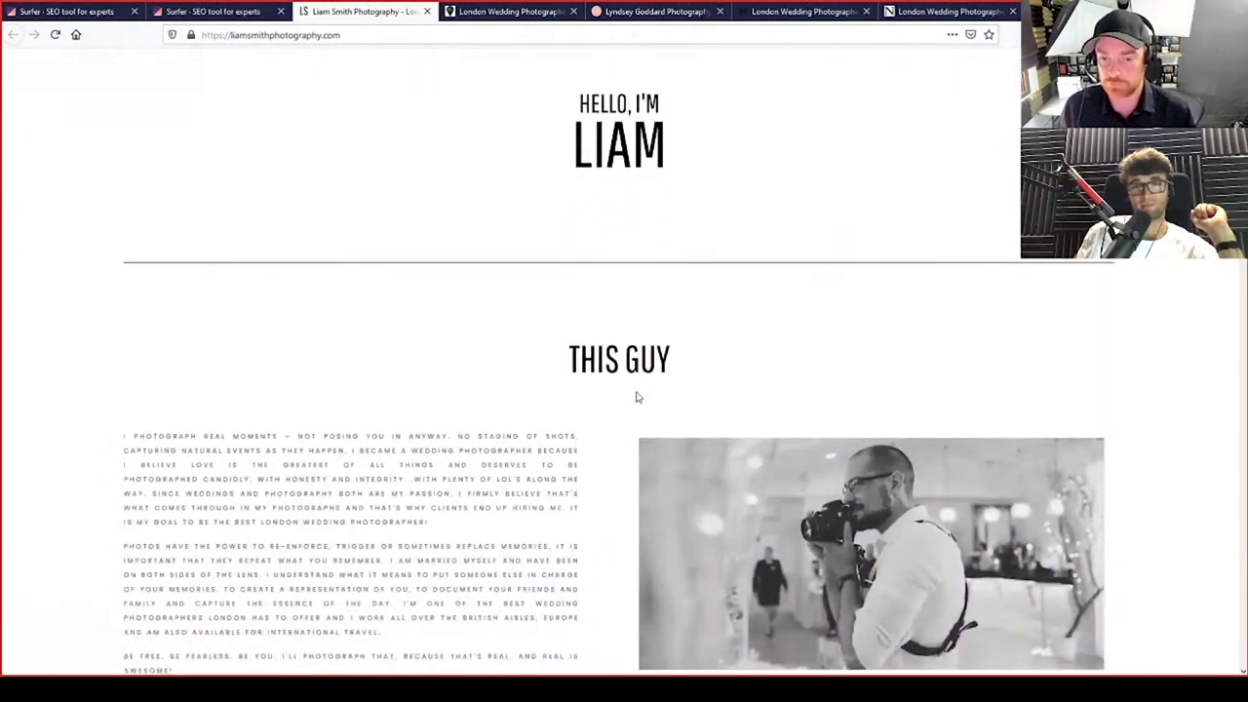
{"action": "scroll", "coordinate": [635, 383], "scroll_direction": "up", "scroll_amount": 1}
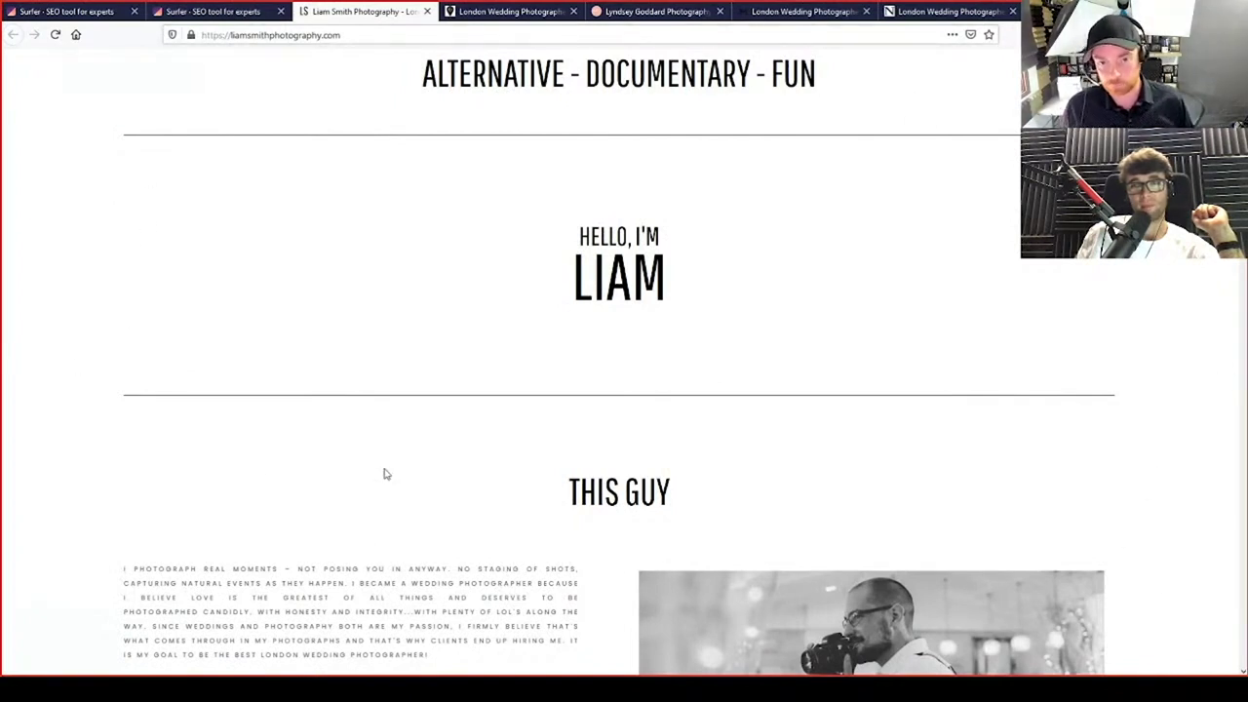
{"action": "scroll", "coordinate": [179, 387], "scroll_direction": "up", "scroll_amount": 2}
{"action": "scroll", "coordinate": [179, 387], "scroll_direction": "down", "scroll_amount": 2}
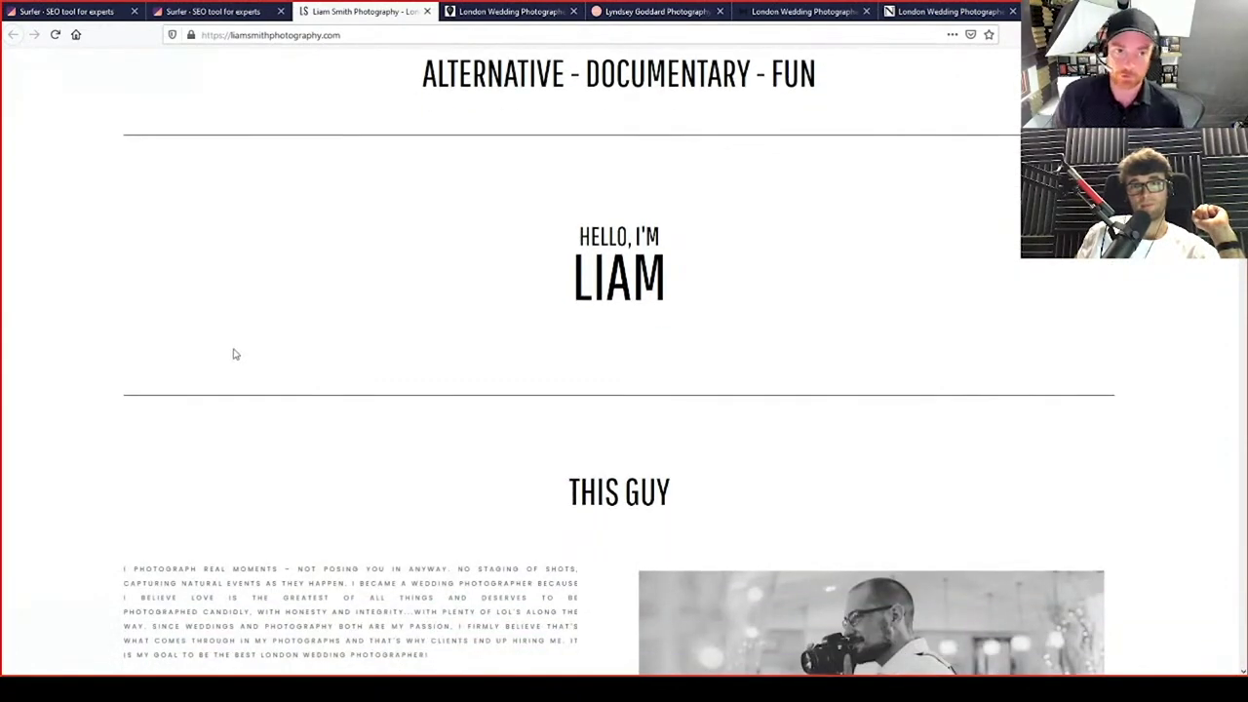
{"action": "scroll", "coordinate": [371, 300], "scroll_direction": "up", "scroll_amount": 2}
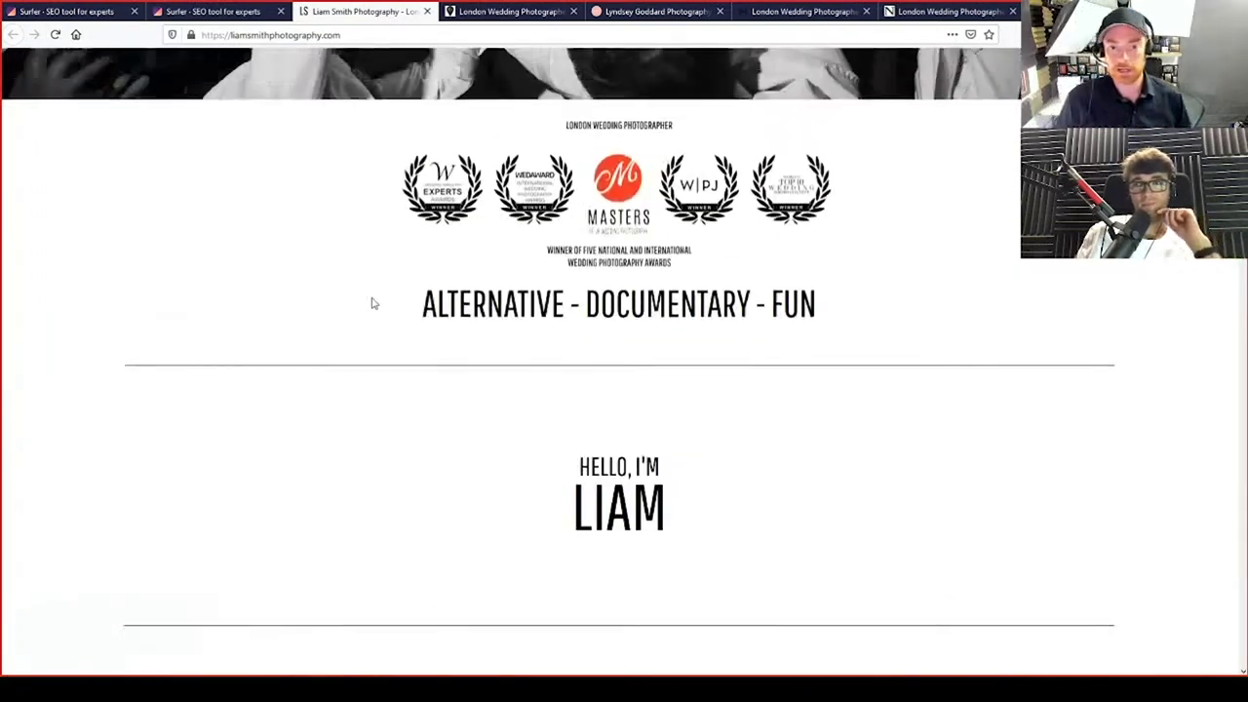
{"action": "scroll", "coordinate": [370, 302], "scroll_direction": "down", "scroll_amount": 2}
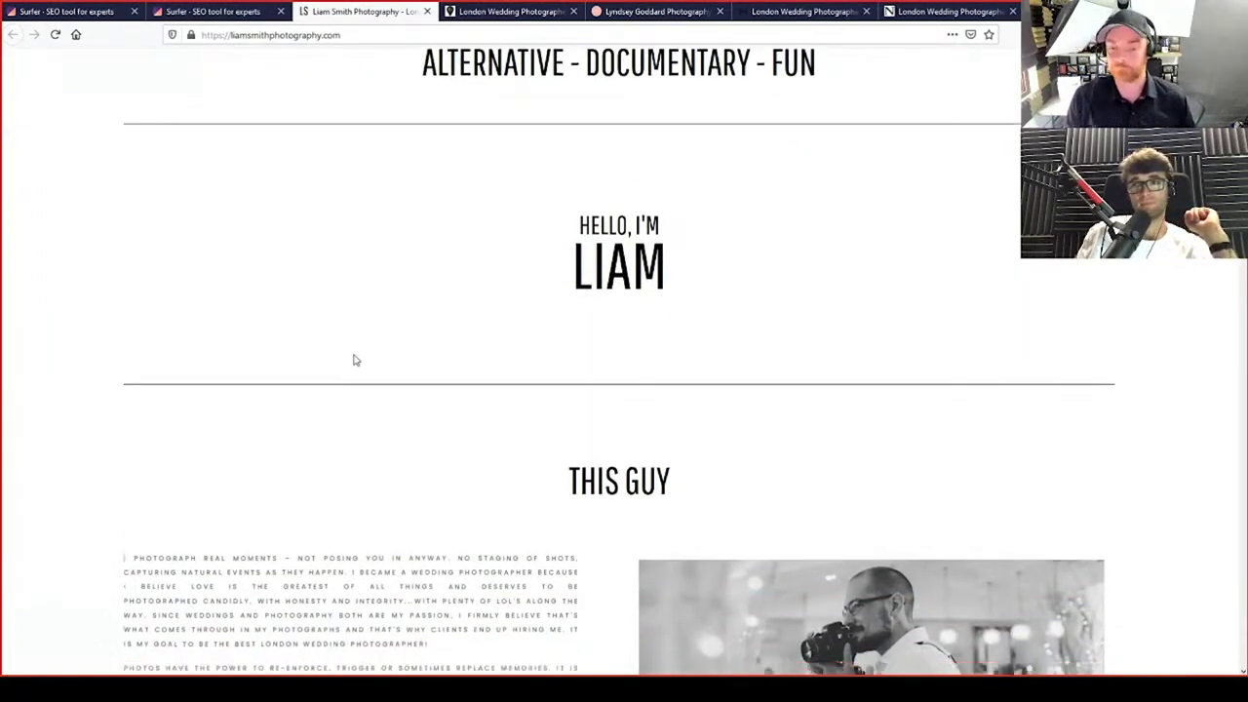
{"action": "scroll", "coordinate": [354, 357], "scroll_direction": "down", "scroll_amount": 3}
{"action": "scroll", "coordinate": [357, 318], "scroll_direction": "up", "scroll_amount": 2}
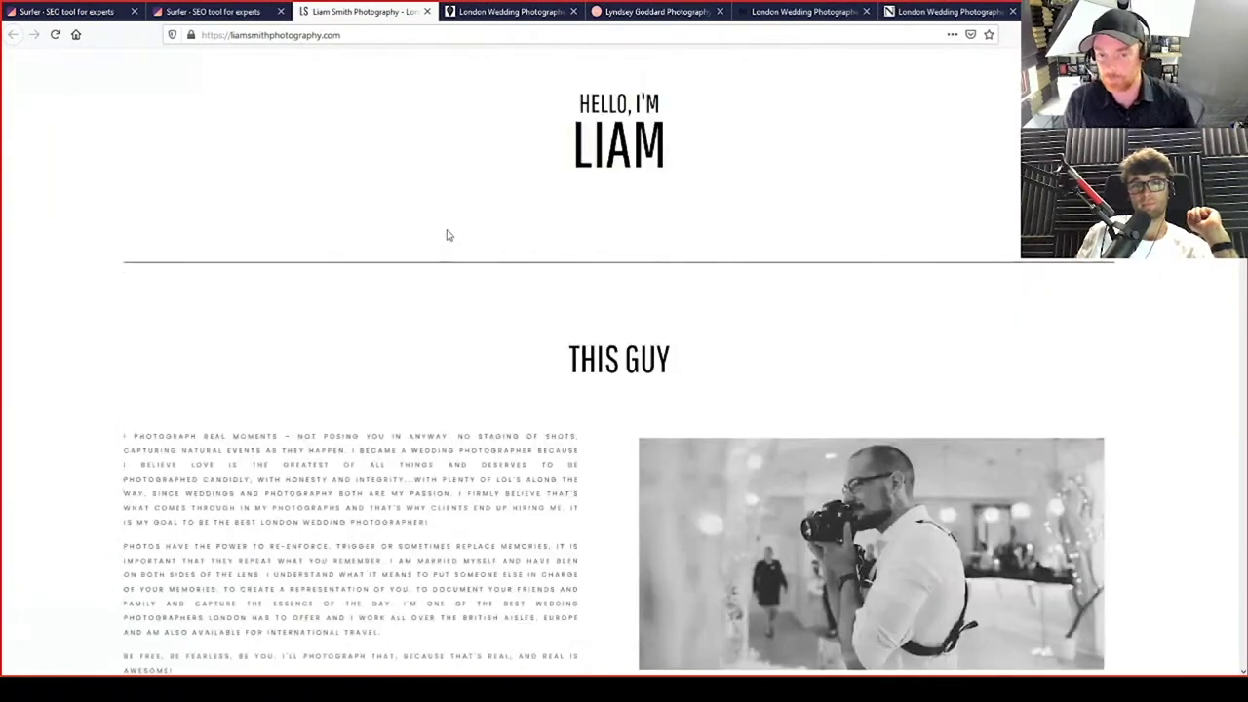
{"action": "scroll", "coordinate": [688, 186], "scroll_direction": "up", "scroll_amount": 2}
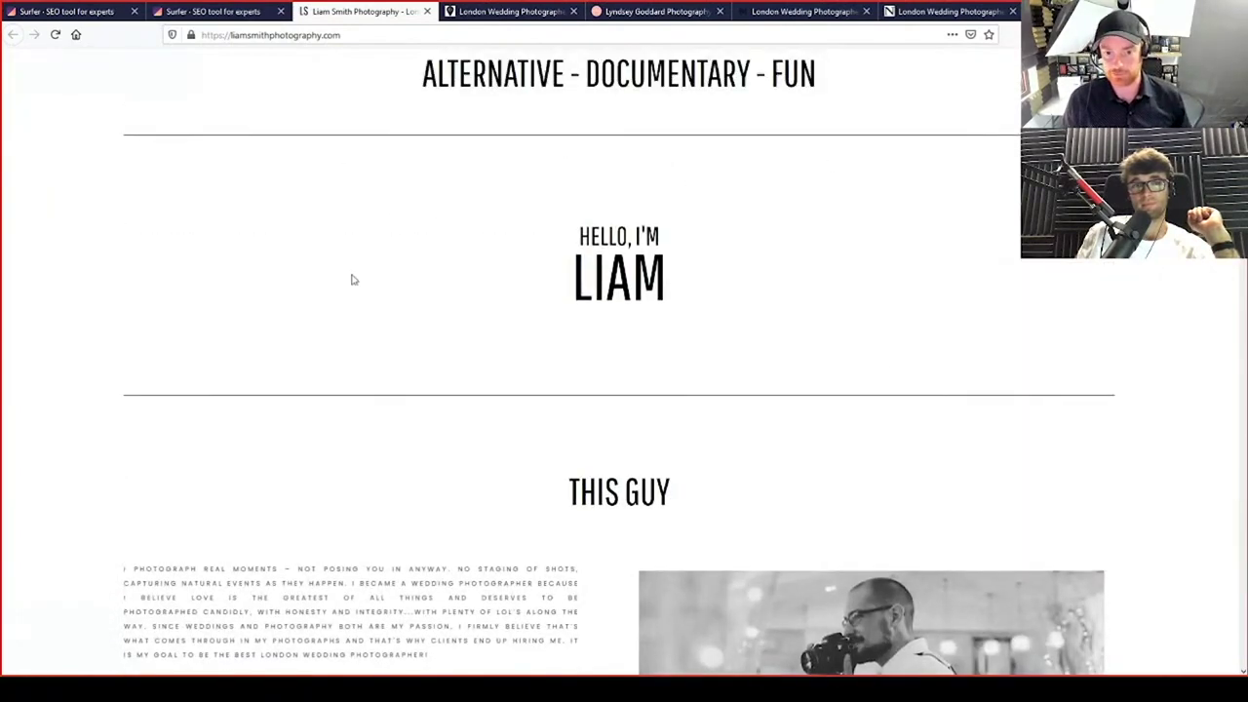
{"action": "scroll", "coordinate": [351, 279], "scroll_direction": "down", "scroll_amount": 3}
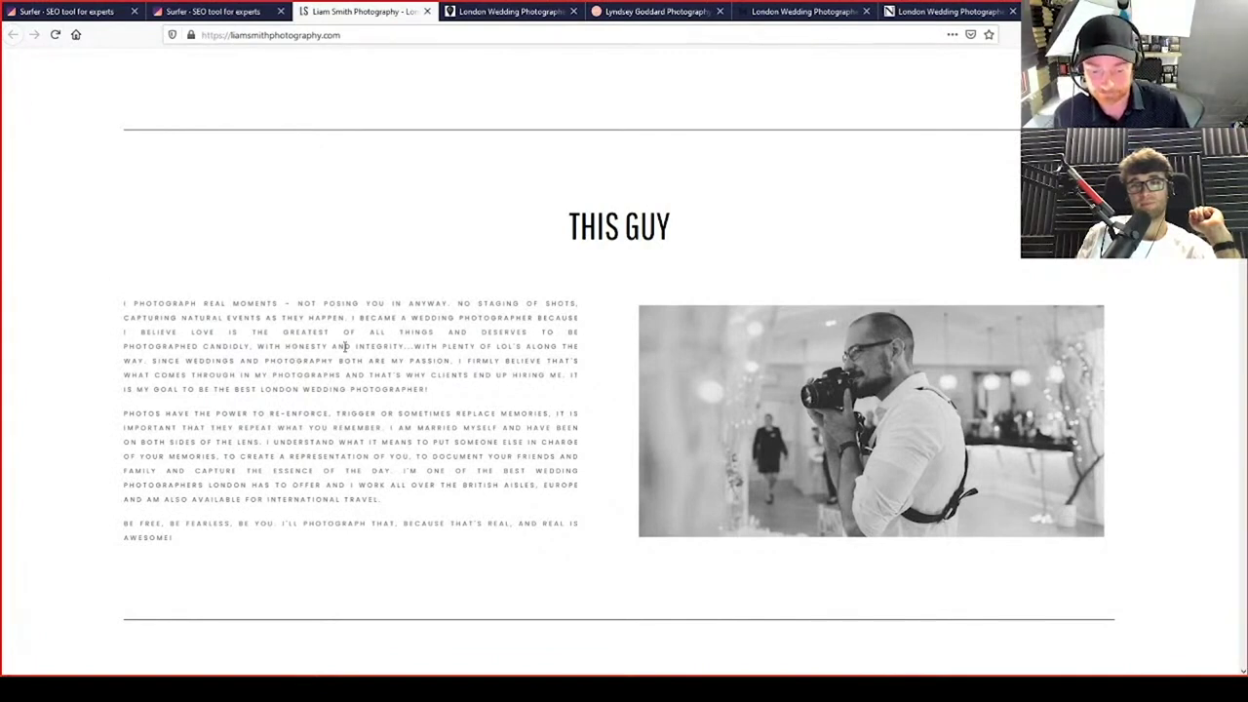
Review the homepage's large photo sections and their short captions, down to the portfolio link and brochure form
{"action": "scroll", "coordinate": [358, 345], "scroll_direction": "down", "scroll_amount": 3}
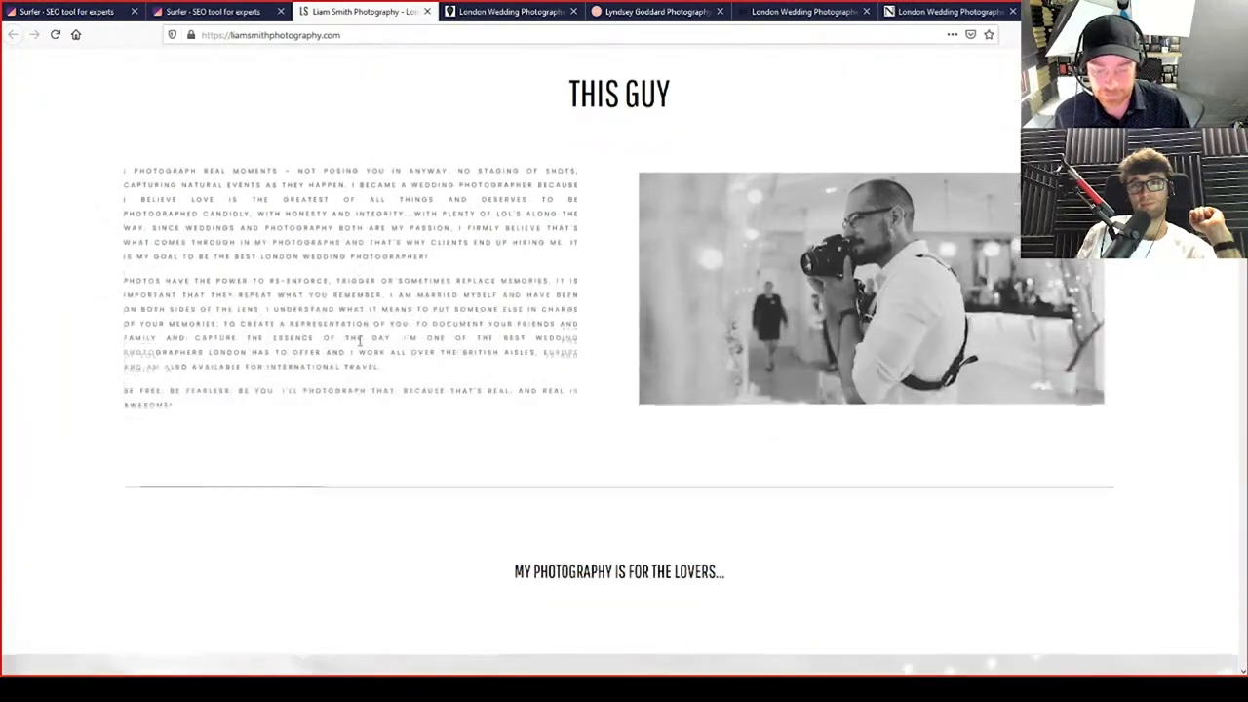
{"action": "scroll", "coordinate": [358, 345], "scroll_direction": "down", "scroll_amount": 10}
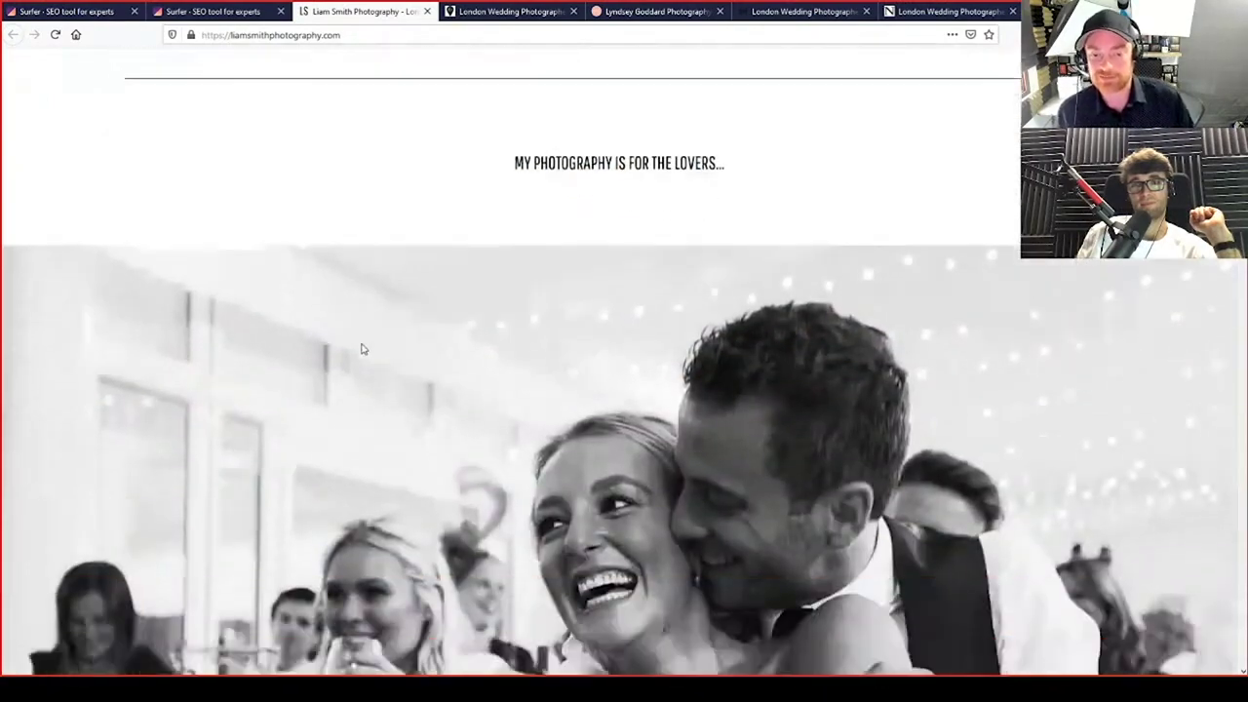
{"action": "scroll", "coordinate": [361, 343], "scroll_direction": "down", "scroll_amount": 6}
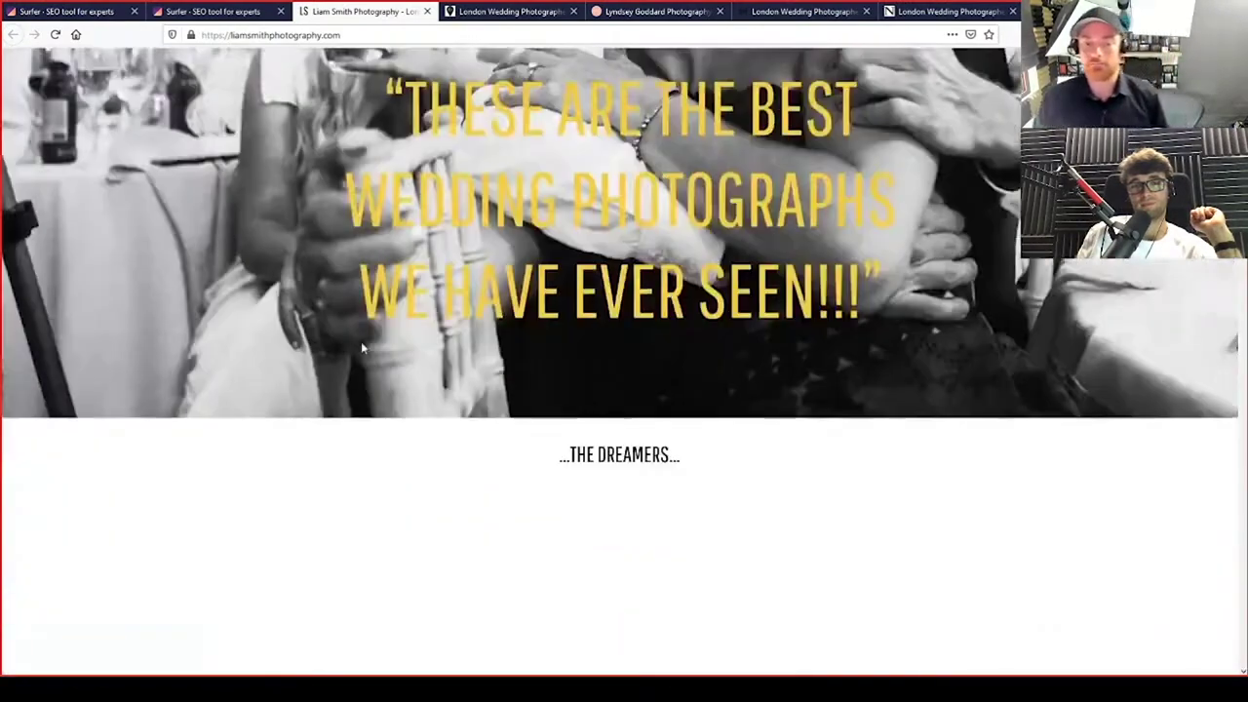
{"action": "scroll", "coordinate": [344, 412], "scroll_direction": "down", "scroll_amount": 10}
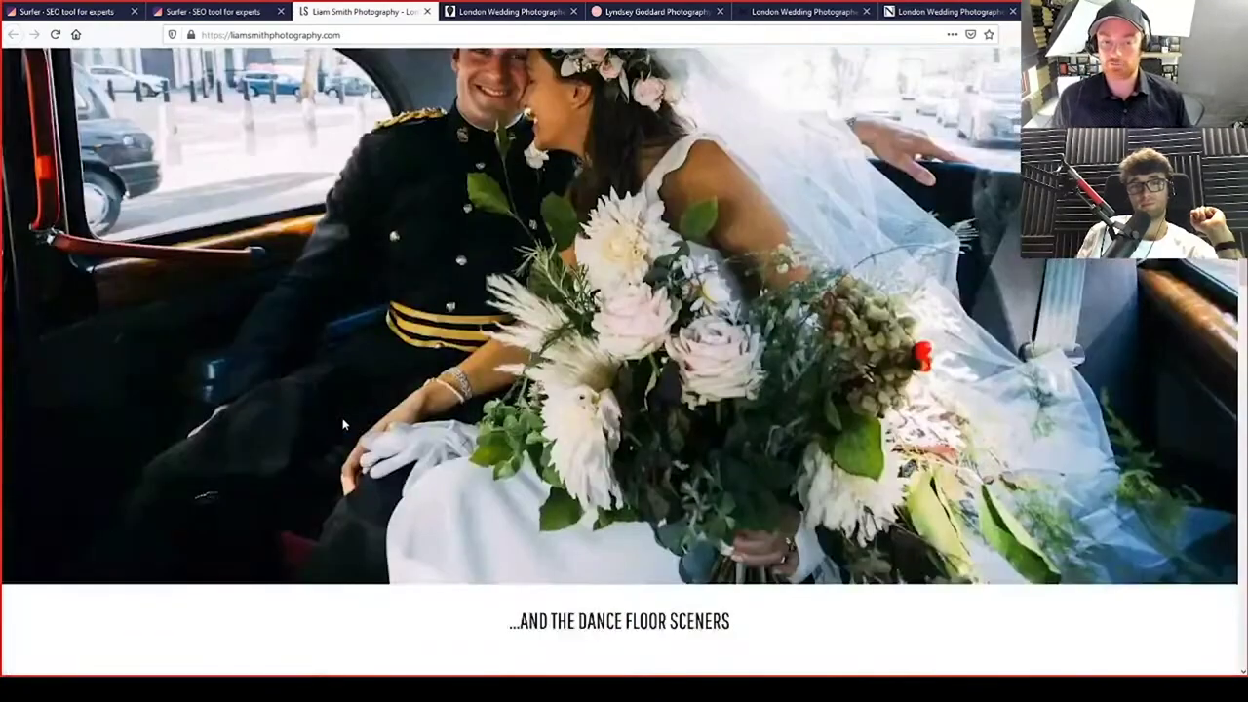
{"action": "scroll", "coordinate": [340, 437], "scroll_direction": "down", "scroll_amount": 10}
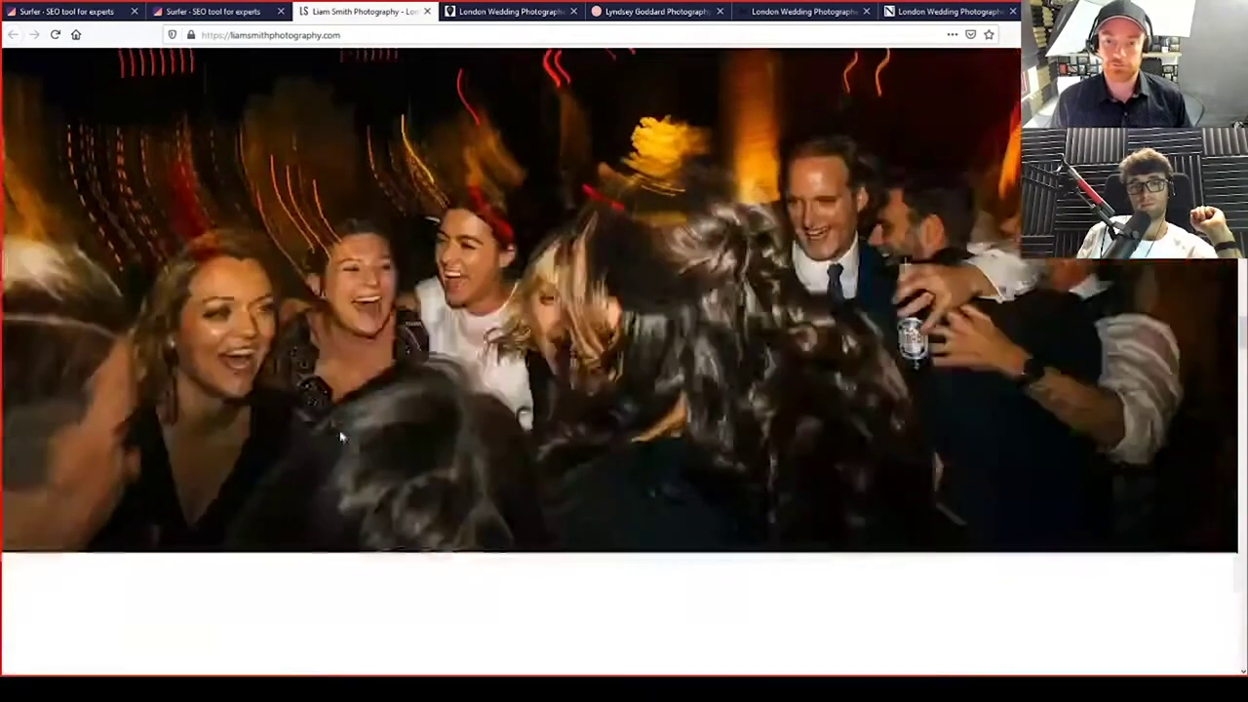
{"action": "scroll", "coordinate": [341, 437], "scroll_direction": "down", "scroll_amount": 1}
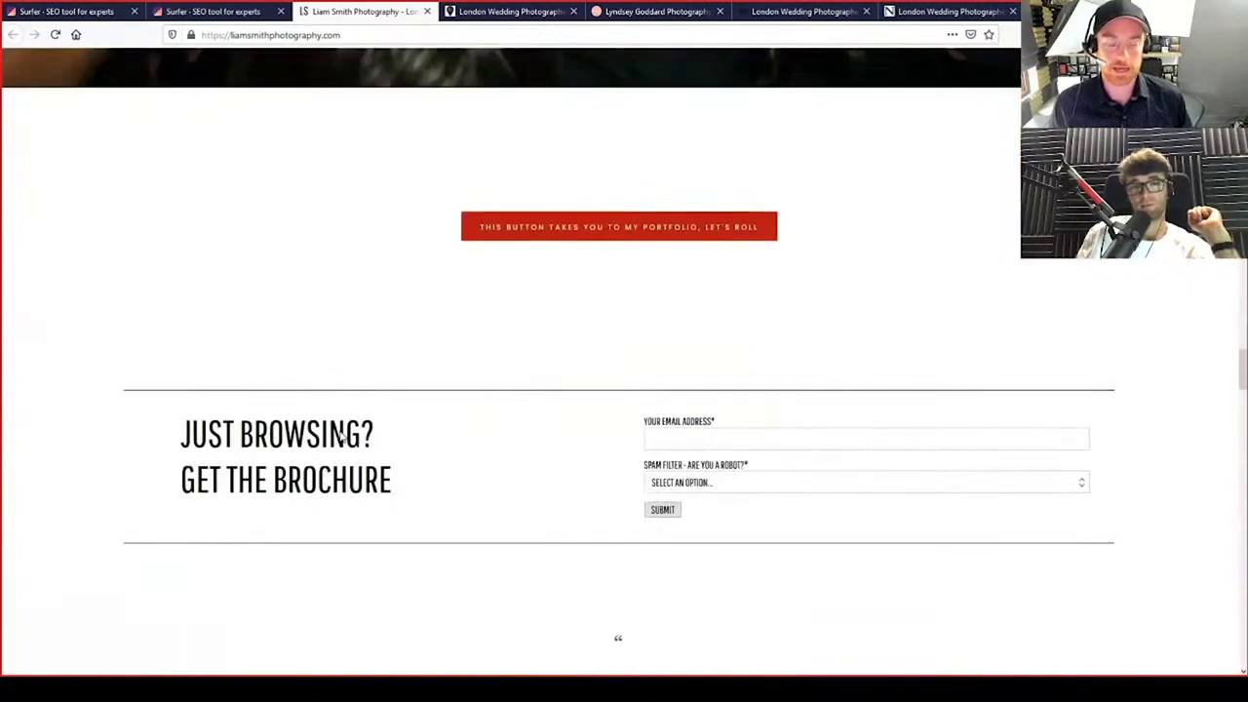
Recheck the homepage from the dance floor photo and portfolio link back to the introduction, and through the photo sections again
{"action": "scroll", "coordinate": [340, 437], "scroll_direction": "up", "scroll_amount": 1}
{"action": "scroll", "coordinate": [340, 436], "scroll_direction": "up", "scroll_amount": 12}
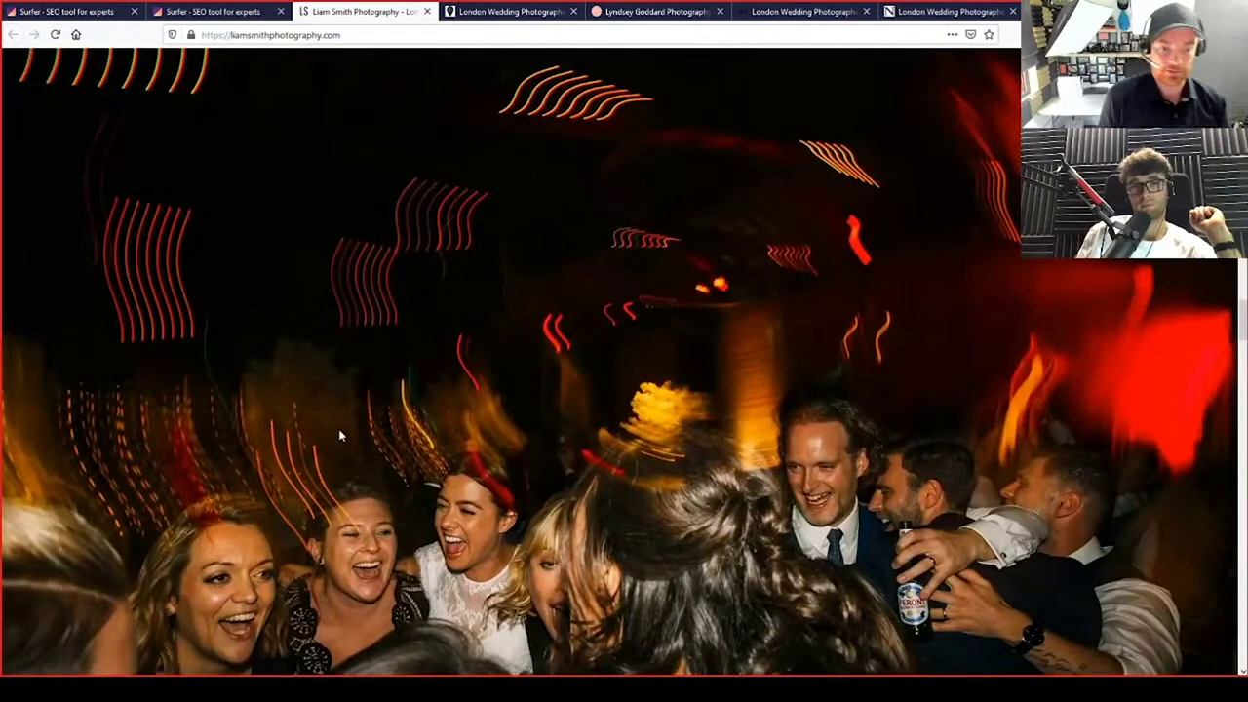
{"action": "scroll", "coordinate": [340, 437], "scroll_direction": "down", "scroll_amount": 12}
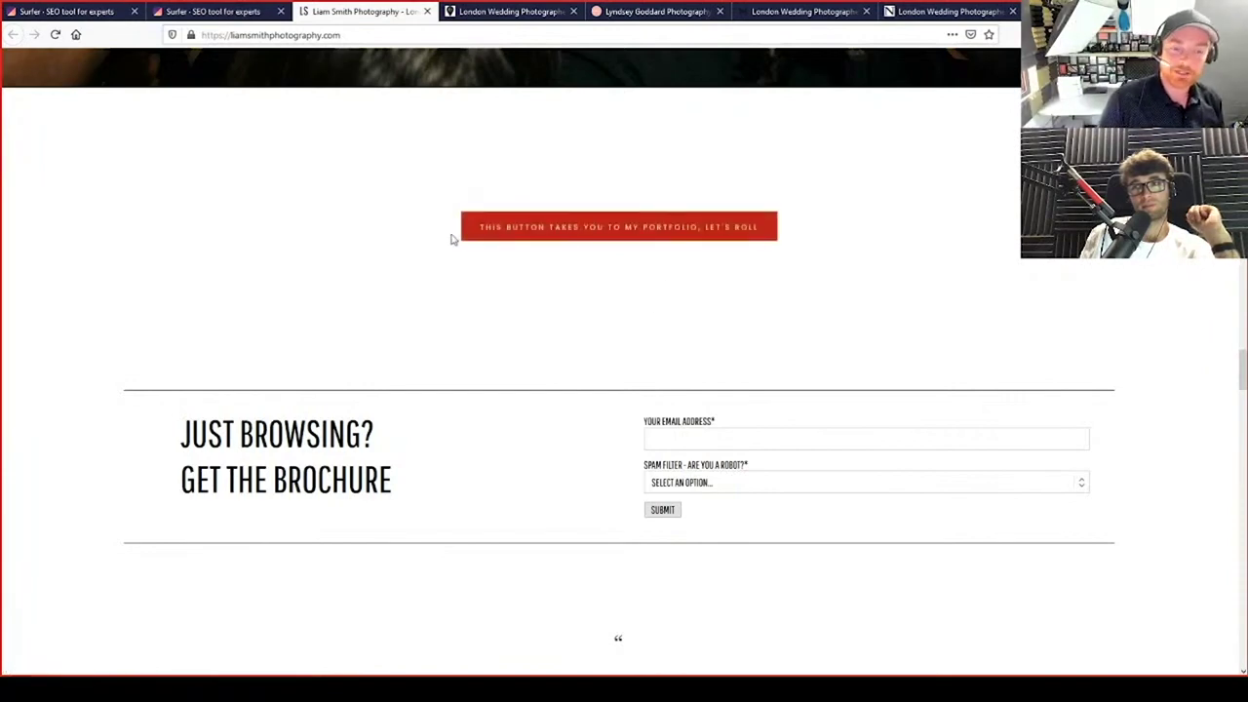
{"action": "scroll", "coordinate": [570, 322], "scroll_direction": "up", "scroll_amount": 3}
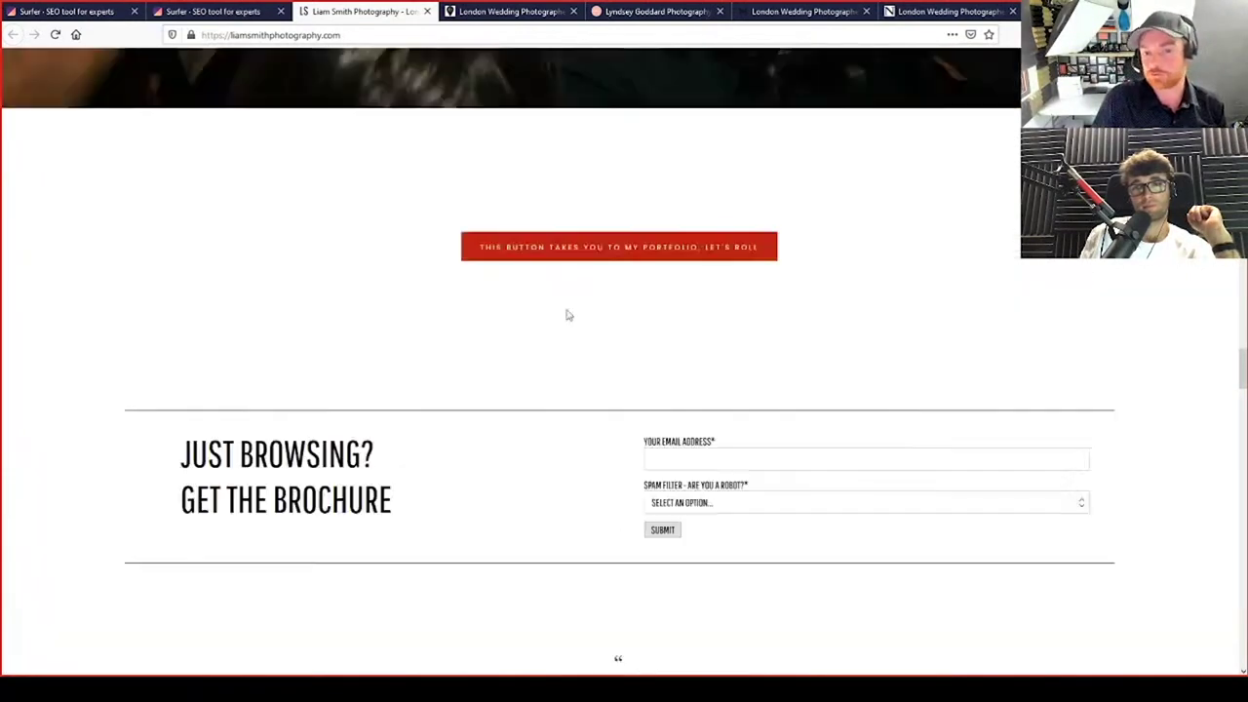
{"action": "scroll", "coordinate": [597, 390], "scroll_direction": "up", "scroll_amount": 10}
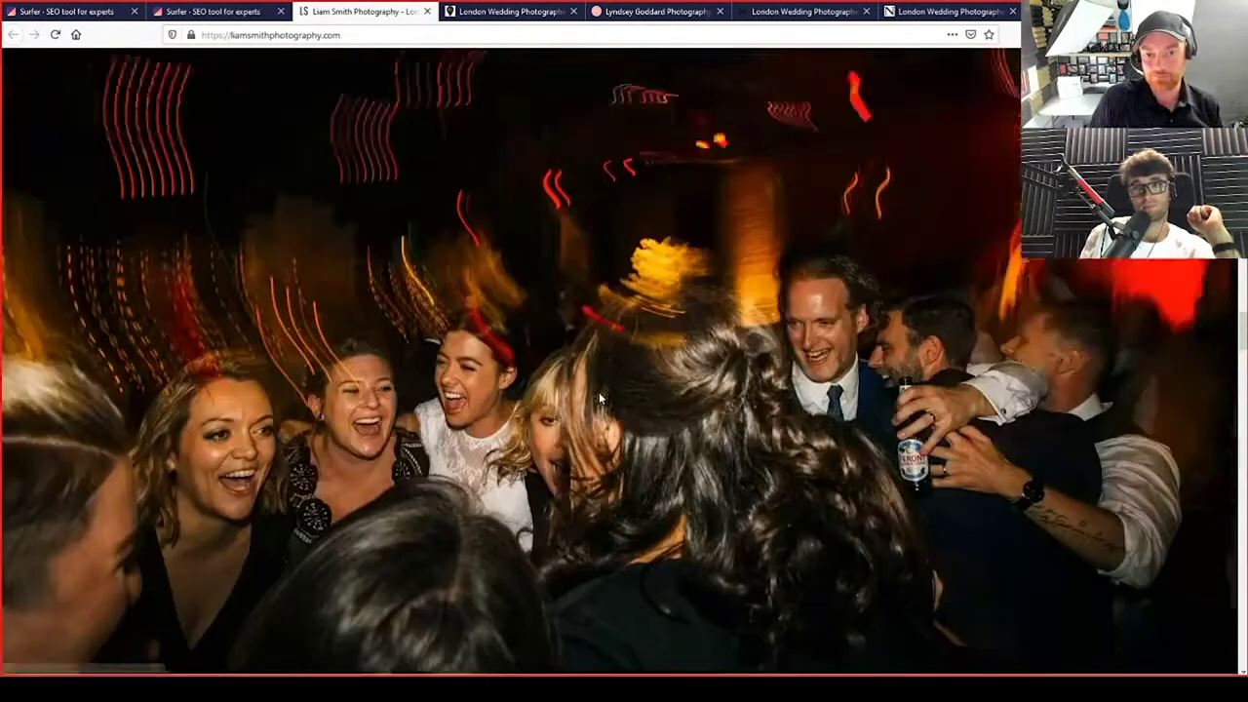
{"action": "scroll", "coordinate": [600, 397], "scroll_direction": "up", "scroll_amount": 15}
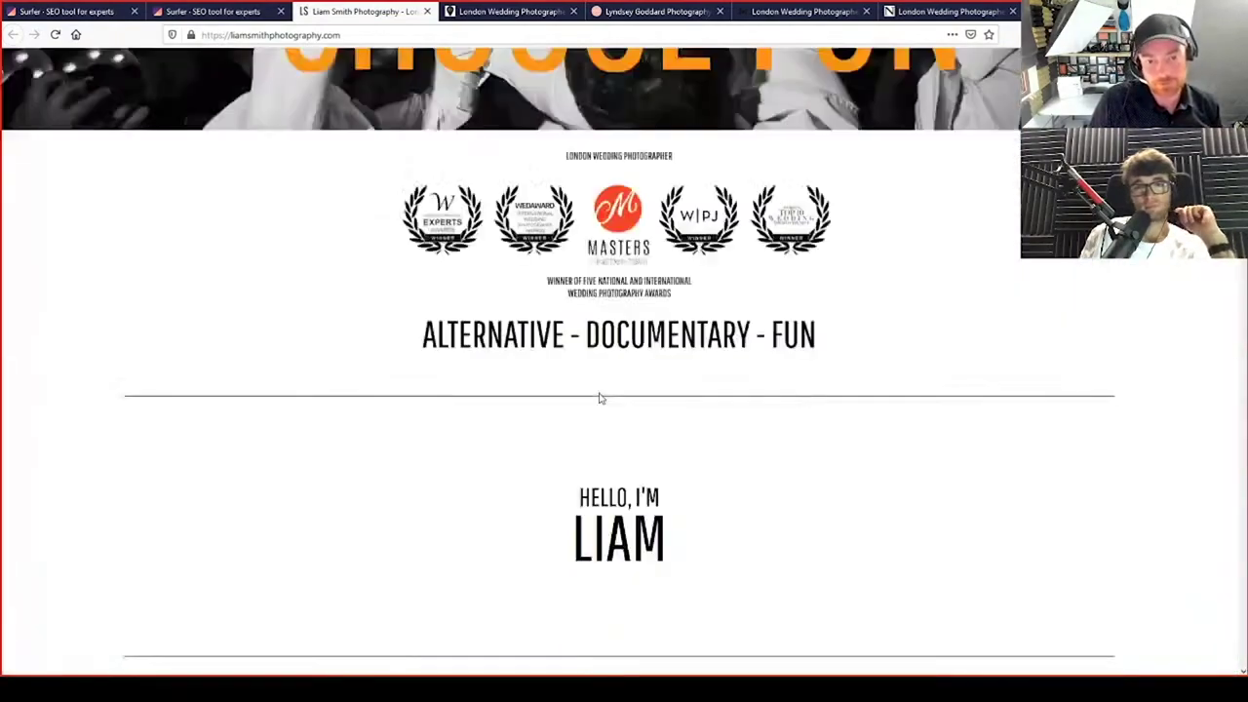
{"action": "scroll", "coordinate": [600, 398], "scroll_direction": "down", "scroll_amount": 10}
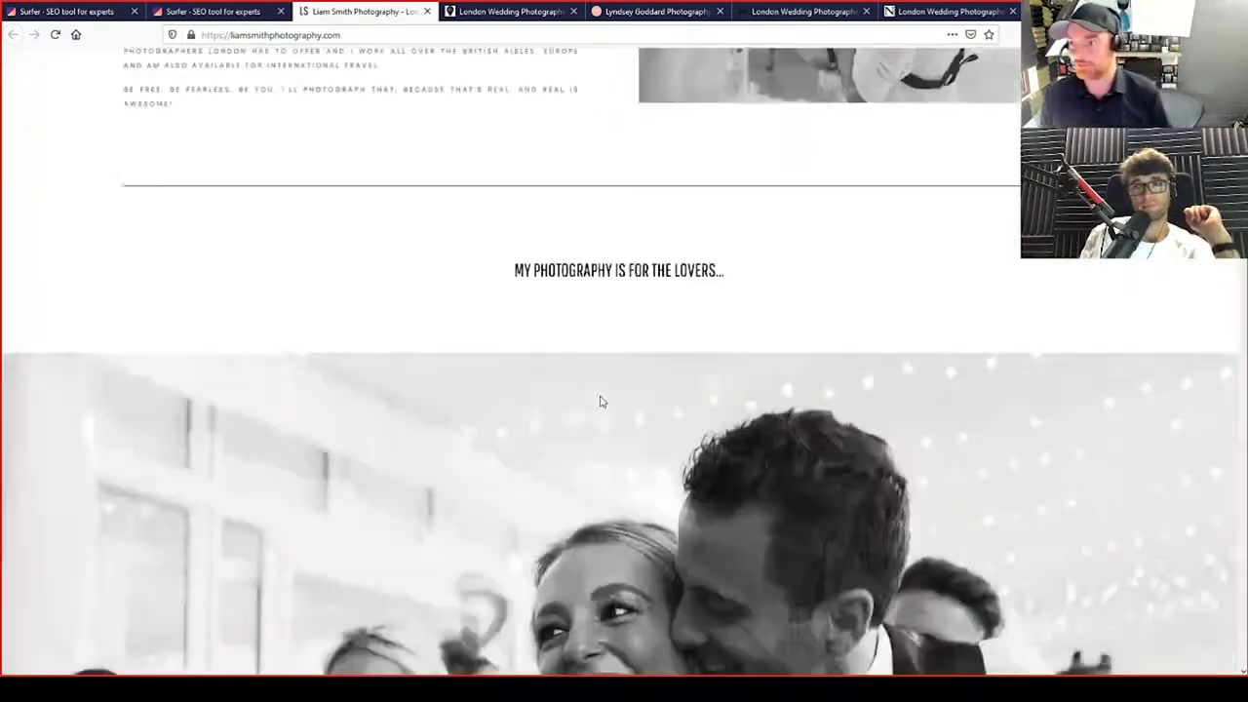
{"action": "scroll", "coordinate": [602, 390], "scroll_direction": "down", "scroll_amount": 15}
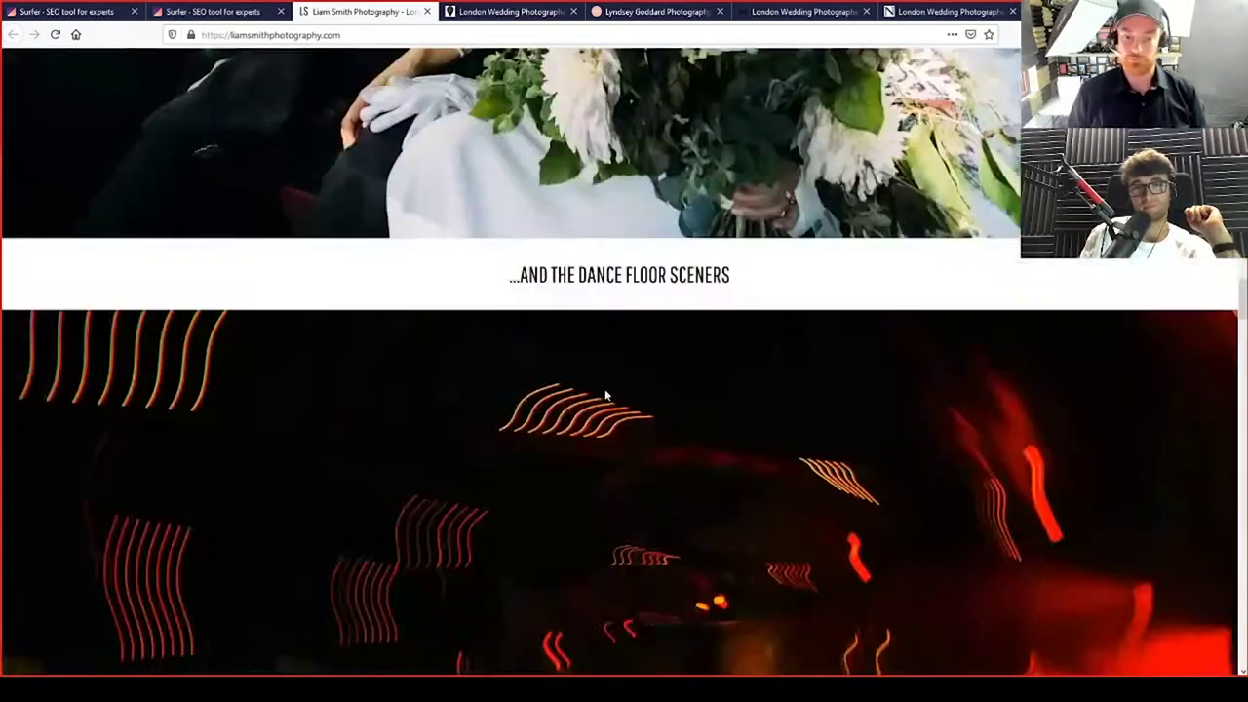
Examine the homepage's brochure request form and open the spam filter's list of options
{"action": "scroll", "coordinate": [606, 396], "scroll_direction": "down", "scroll_amount": 5}
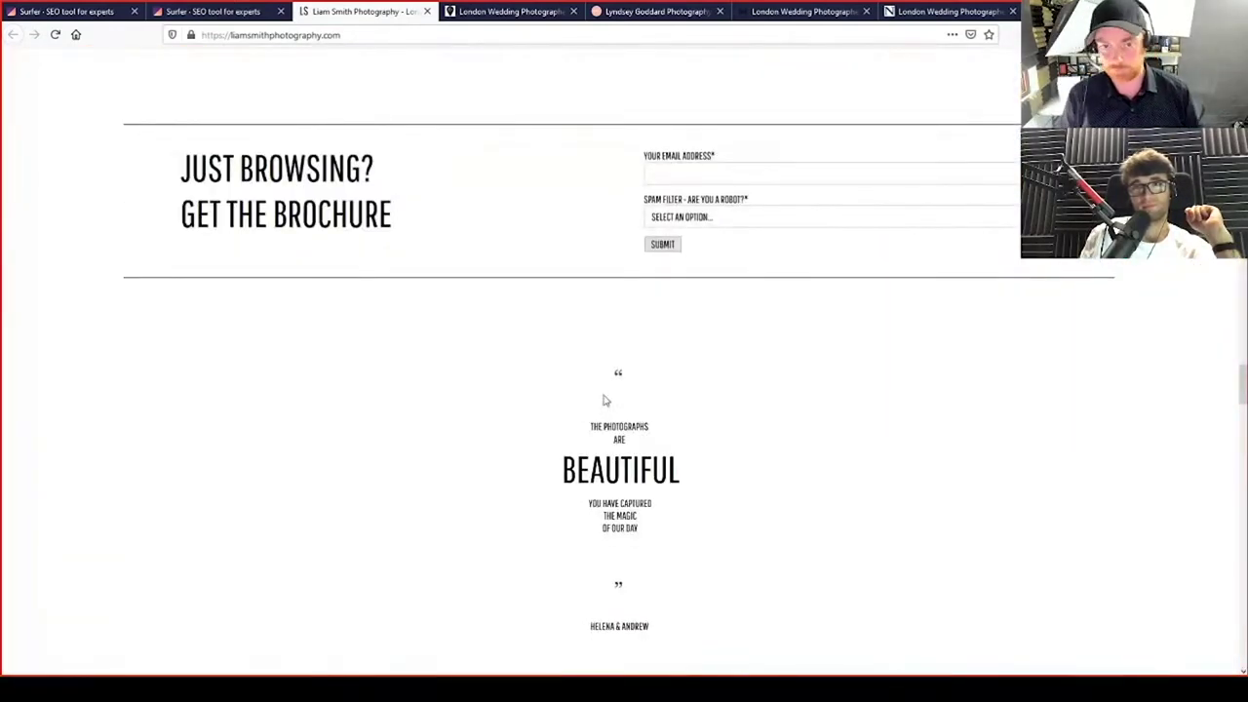
{"action": "left_click", "coordinate": [757, 219]}
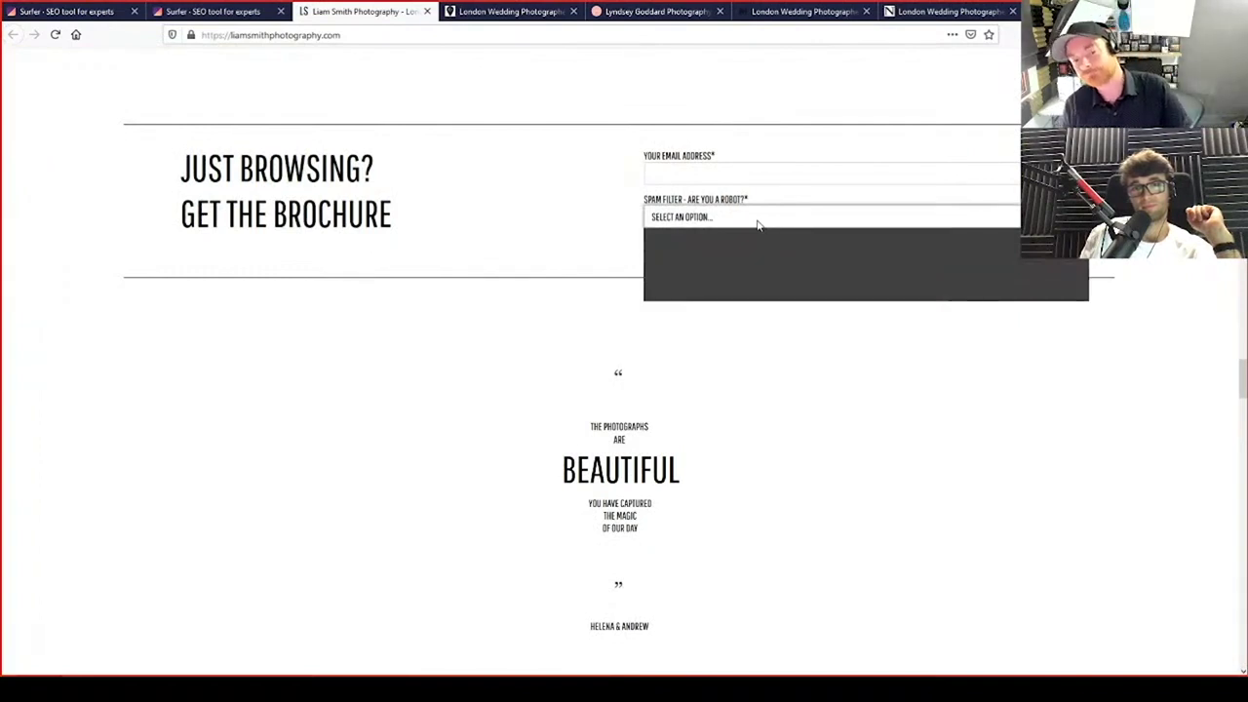
{"action": "left_click", "coordinate": [758, 222]}
{"action": "left_click", "coordinate": [758, 222]}
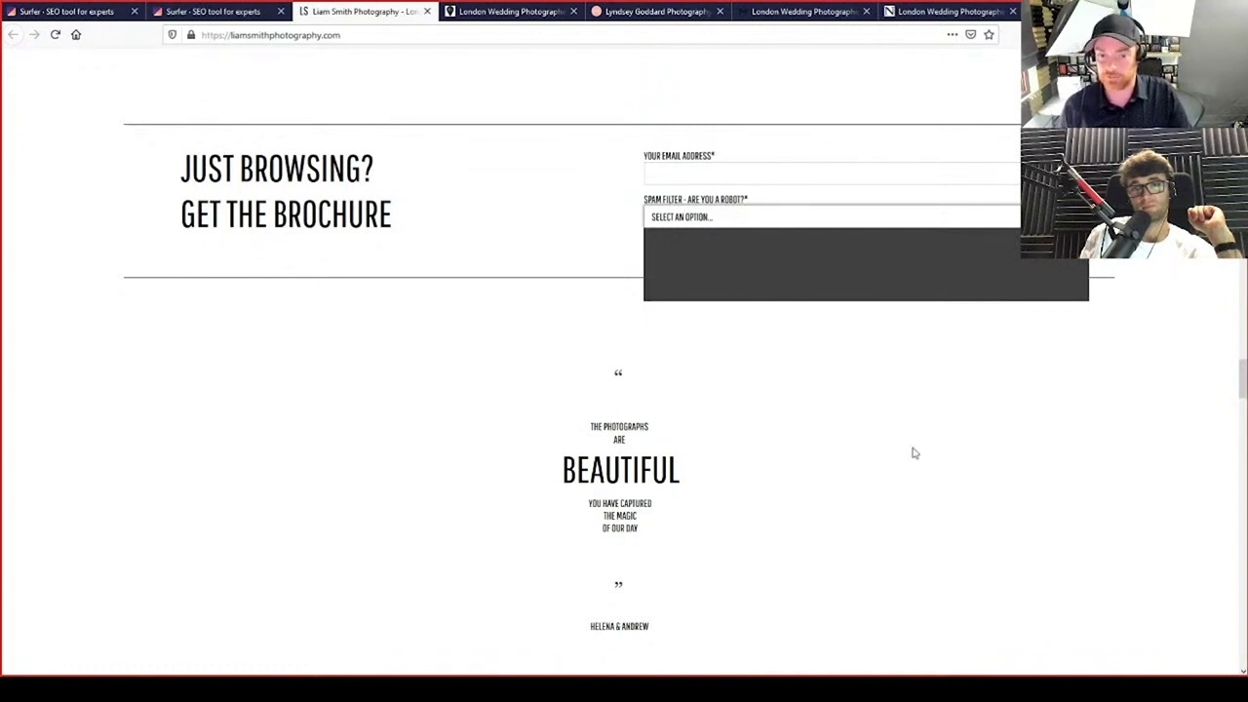
Review the testimonials, the Featured on the UK's Biggest Wedding Blogs section and the start of the Real Moments, No Posing text
{"action": "scroll", "coordinate": [910, 449], "scroll_direction": "down", "scroll_amount": 6}
{"action": "scroll", "coordinate": [914, 449], "scroll_direction": "down", "scroll_amount": 3}
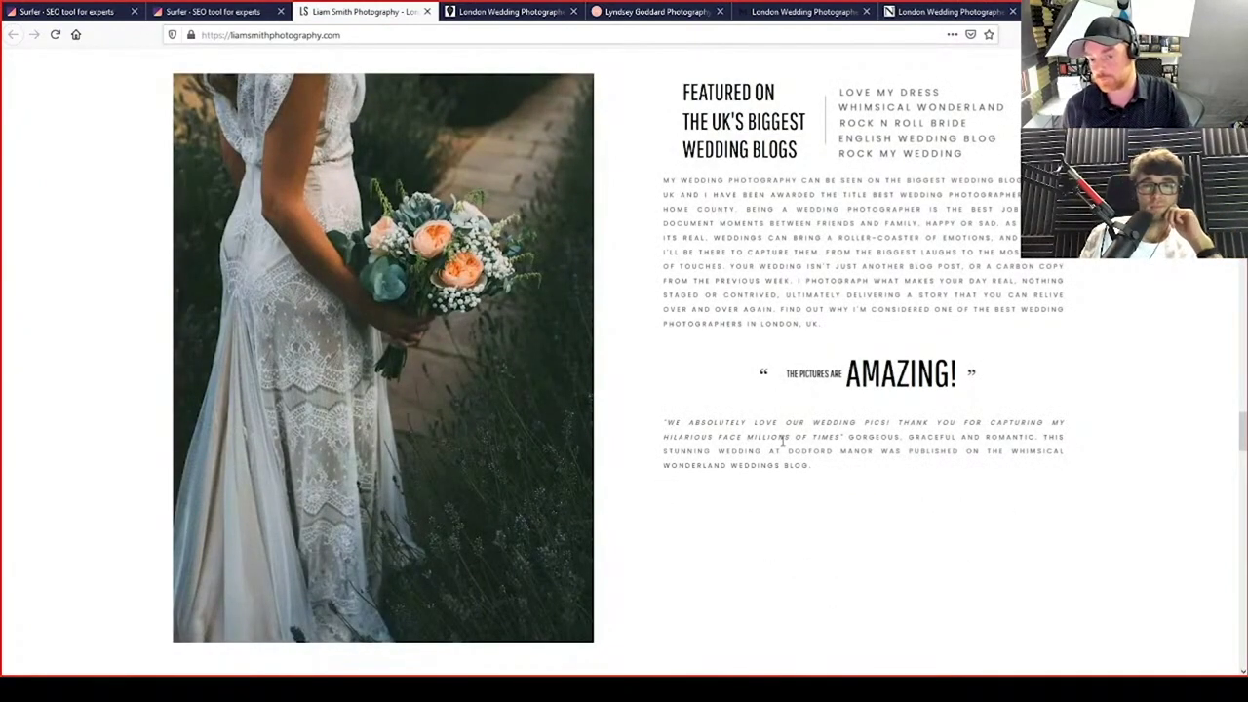
{"action": "scroll", "coordinate": [782, 441], "scroll_direction": "down", "scroll_amount": 2}
{"action": "scroll", "coordinate": [782, 441], "scroll_direction": "down", "scroll_amount": 7}
{"action": "scroll", "coordinate": [784, 420], "scroll_direction": "up", "scroll_amount": 2}
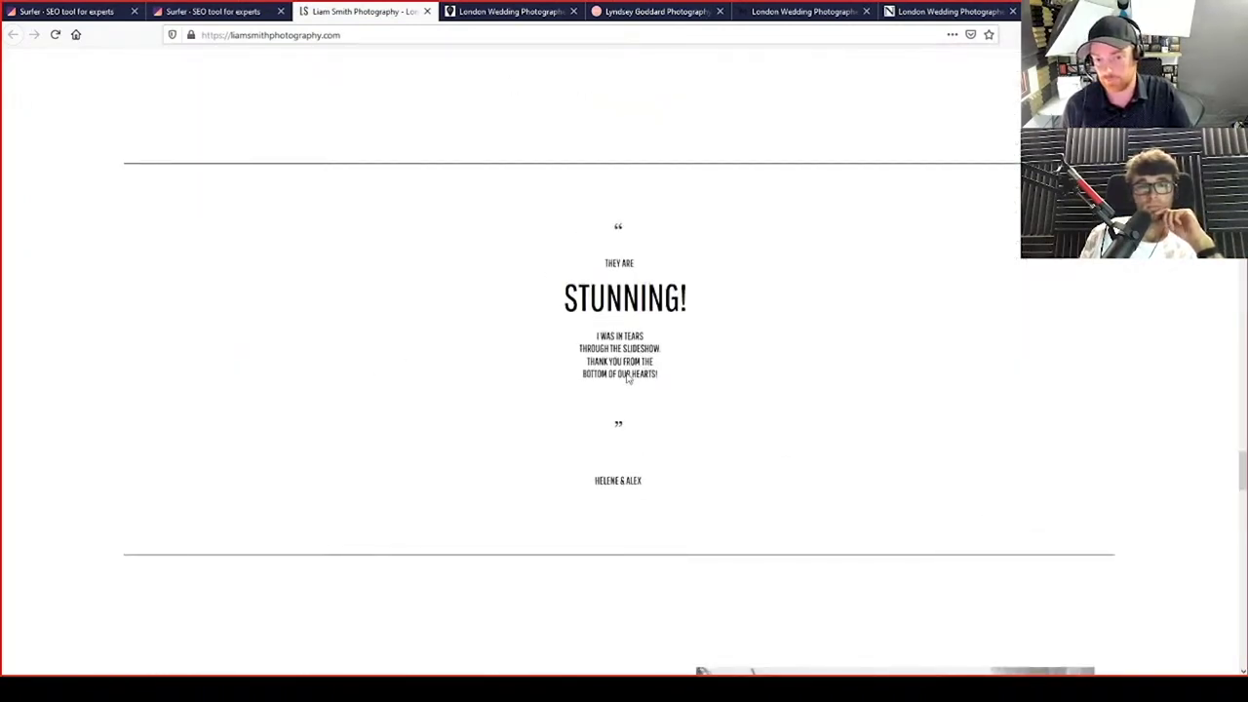
{"action": "scroll", "coordinate": [767, 462], "scroll_direction": "down", "scroll_amount": 10}
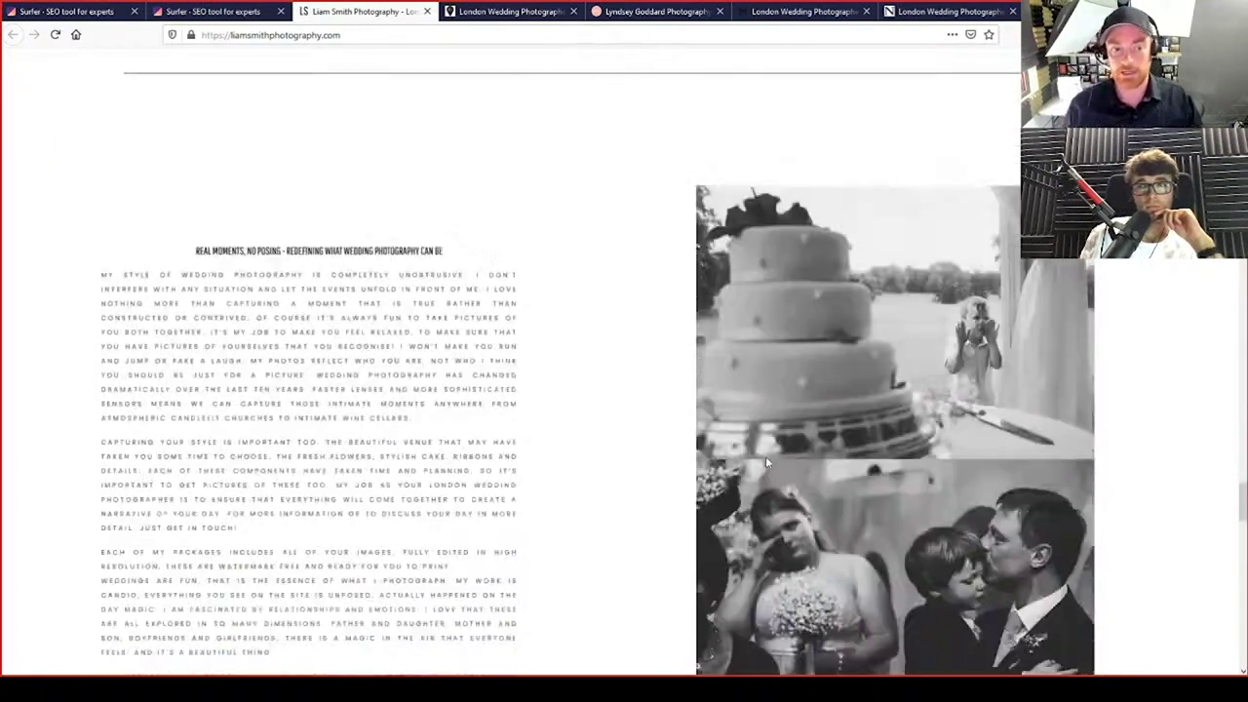
{"action": "scroll", "coordinate": [730, 195], "scroll_direction": "up", "scroll_amount": 18}
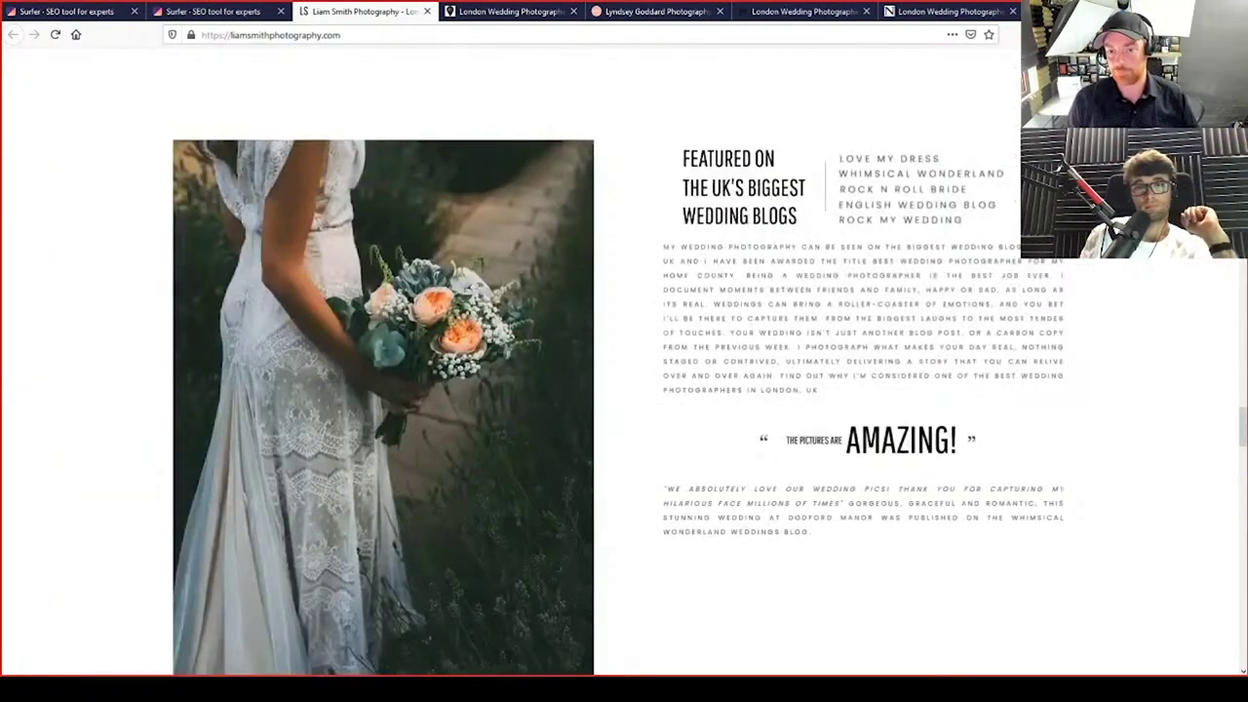
{"action": "scroll", "coordinate": [635, 282], "scroll_direction": "down", "scroll_amount": 15}
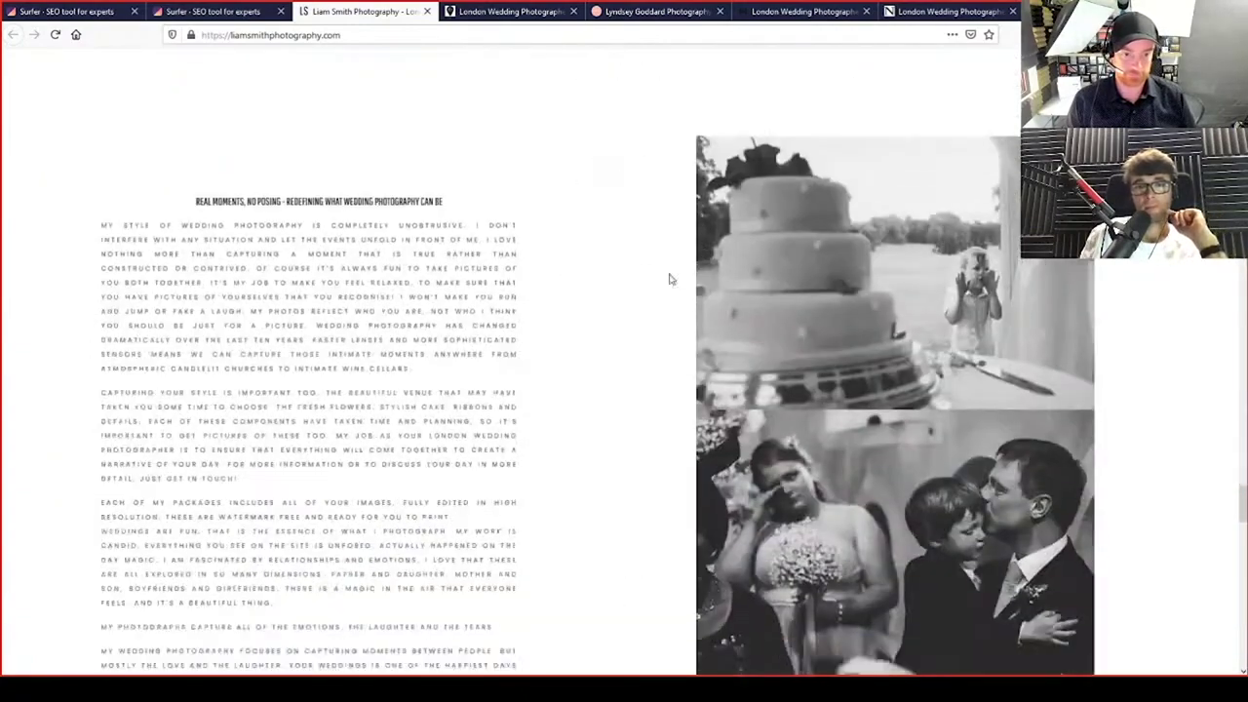
Review the rest of the Real Moments text, the covered locations list, the Recent Weddings gallery and the relaxed approach text
{"action": "scroll", "coordinate": [634, 284], "scroll_direction": "down", "scroll_amount": 4}
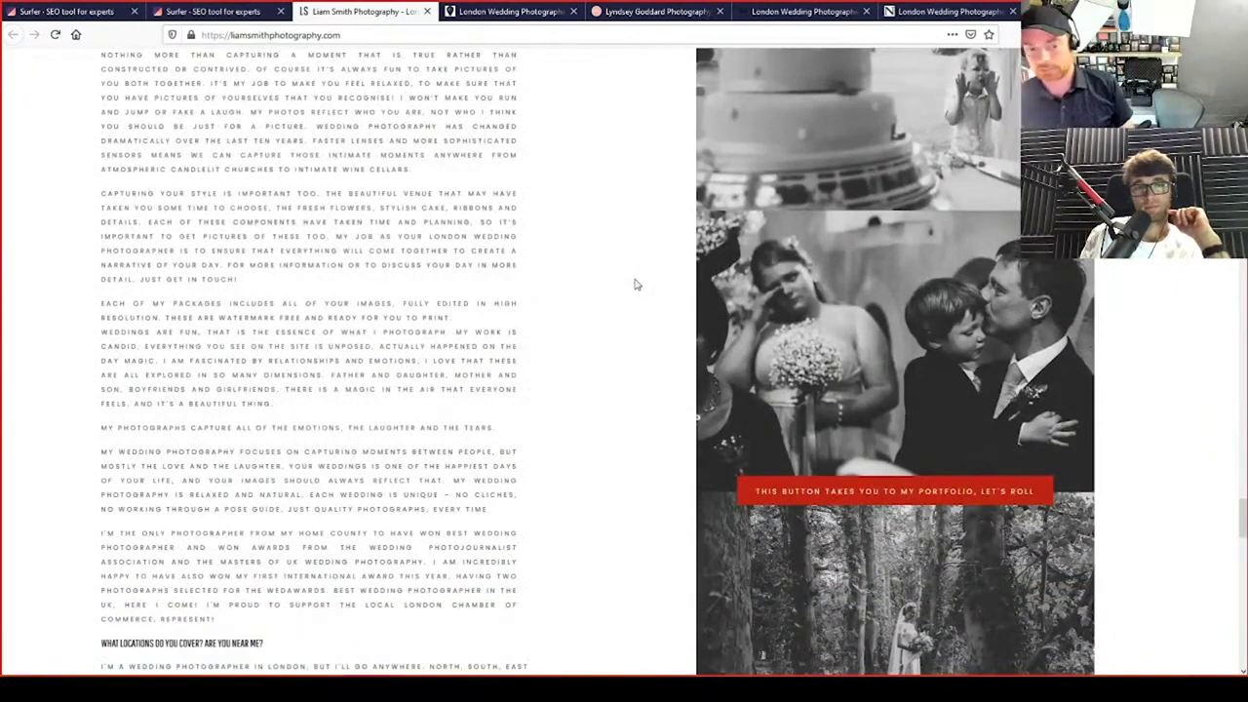
{"action": "scroll", "coordinate": [635, 284], "scroll_direction": "down", "scroll_amount": 20}
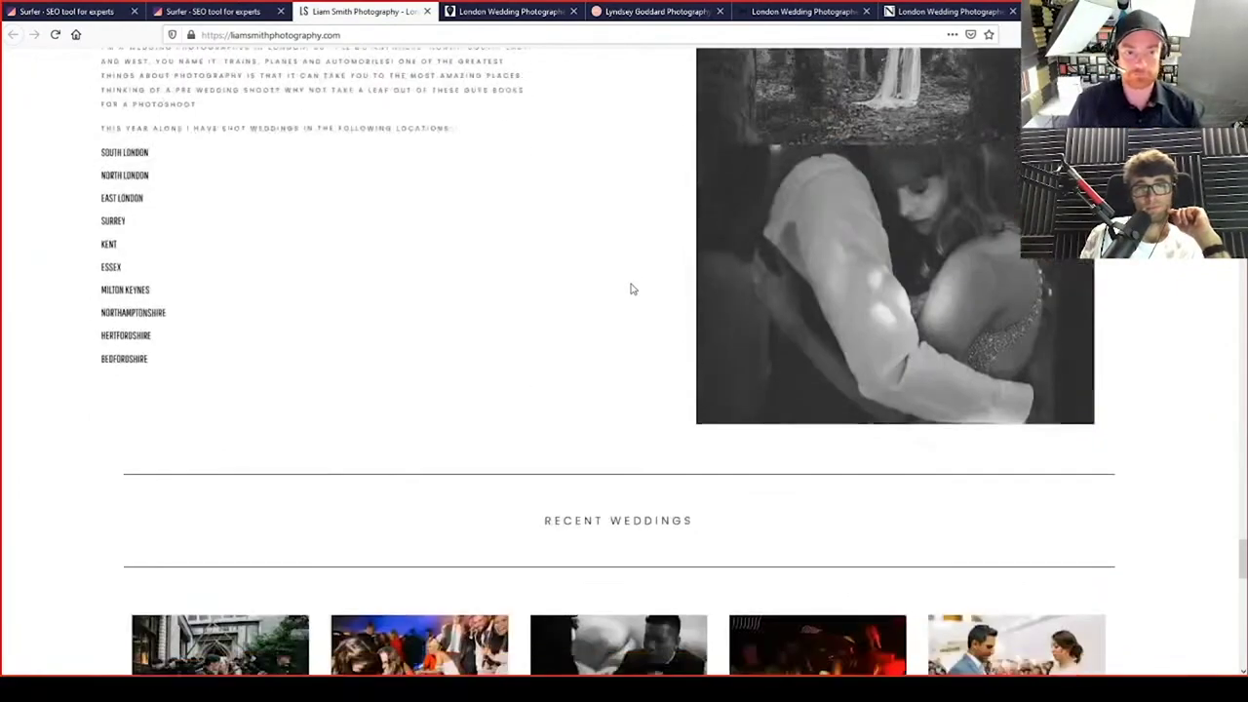
{"action": "scroll", "coordinate": [687, 348], "scroll_direction": "down", "scroll_amount": 10}
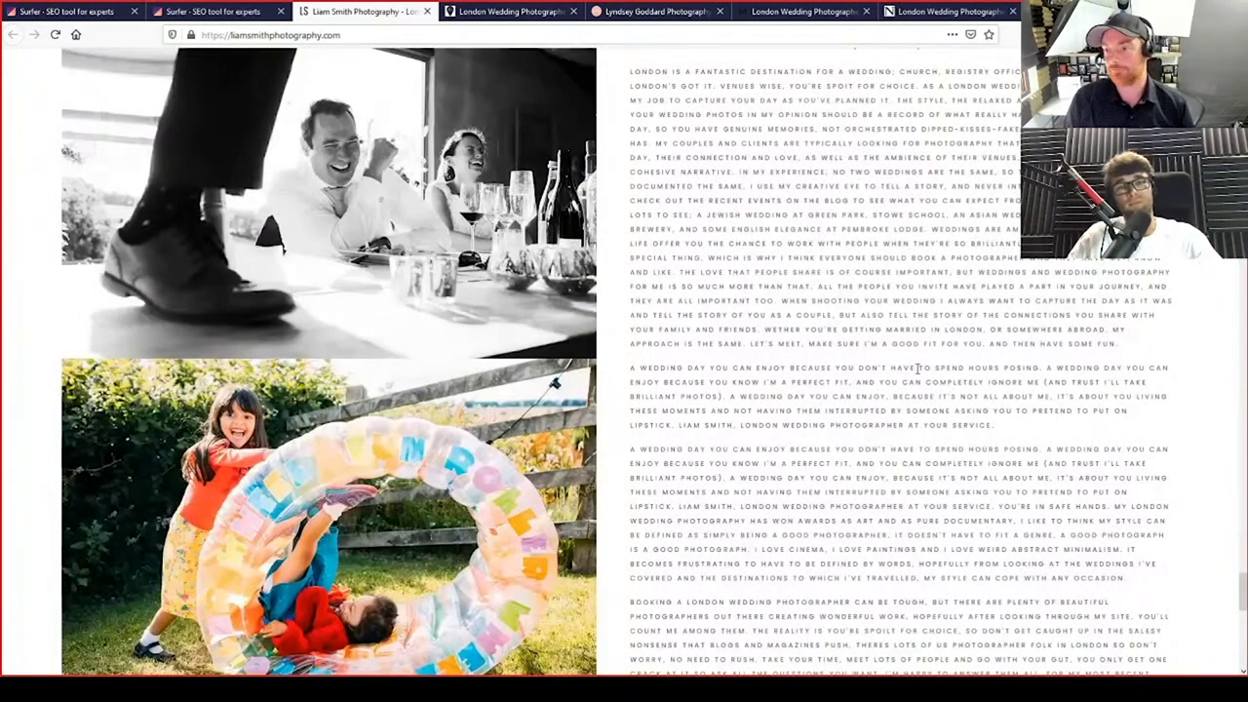
{"action": "scroll", "coordinate": [929, 354], "scroll_direction": "up", "scroll_amount": 3}
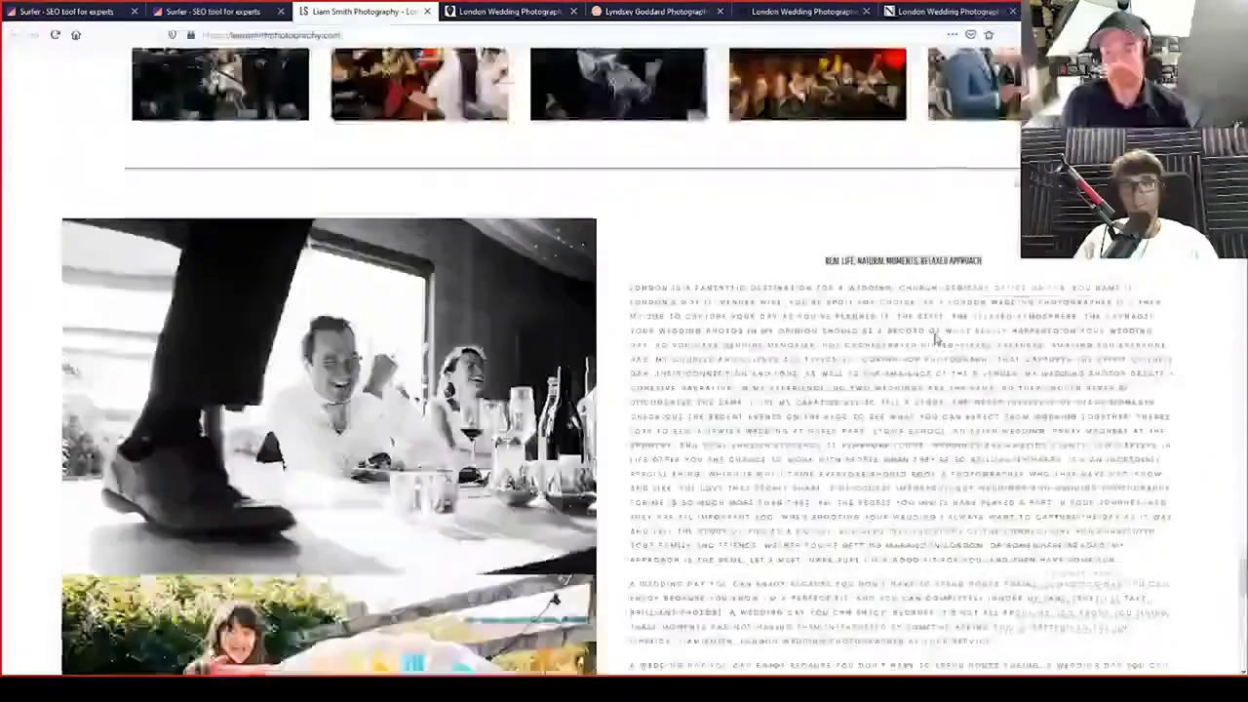
{"action": "scroll", "coordinate": [918, 354], "scroll_direction": "up", "scroll_amount": 15}
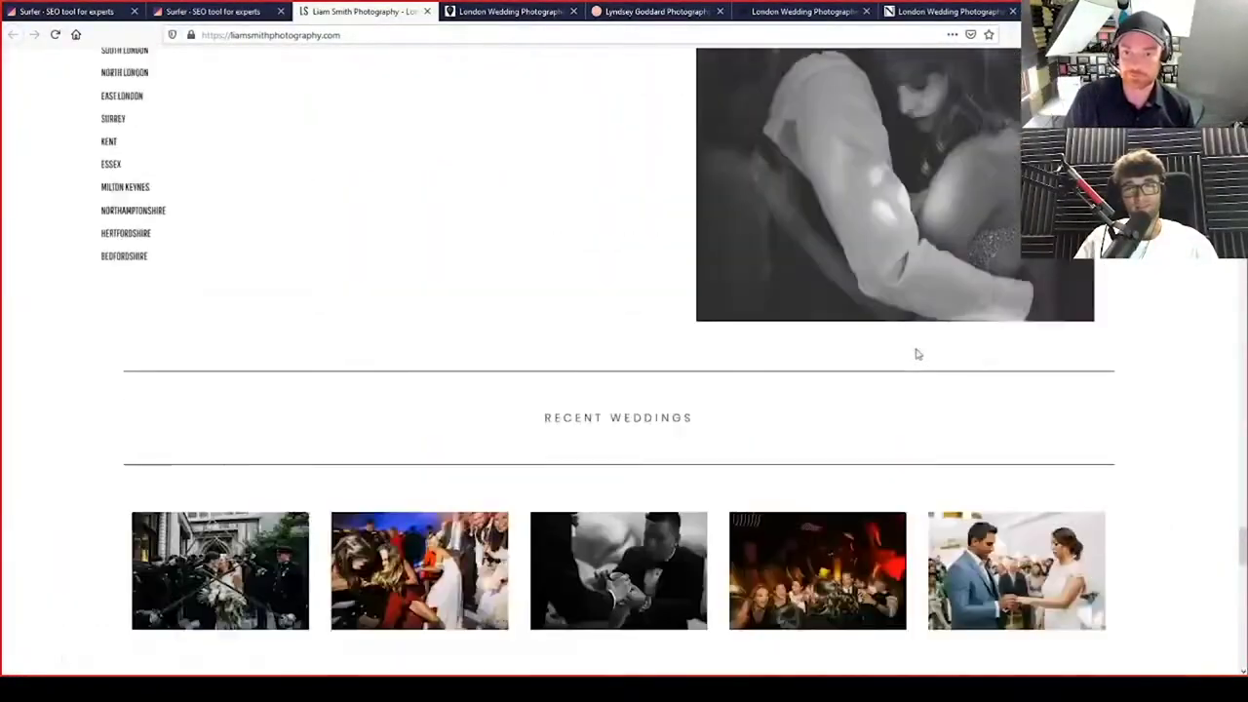
{"action": "scroll", "coordinate": [917, 305], "scroll_direction": "up", "scroll_amount": 2}
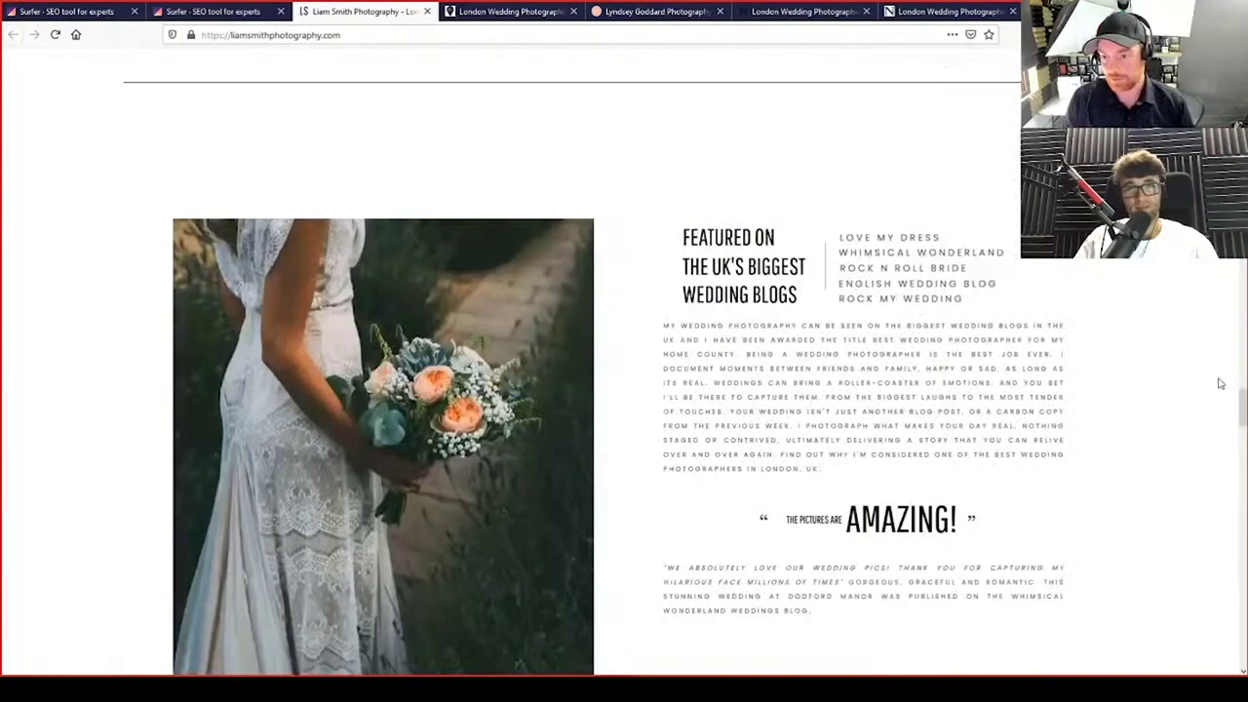
Check the homepage's footer, and compare its Choose Fun hero with the opening of the competitor's Creative London Wedding Photographer page
{"action": "left_click_drag", "start_coordinate": [1240, 414], "coordinate": [1220, 673]}
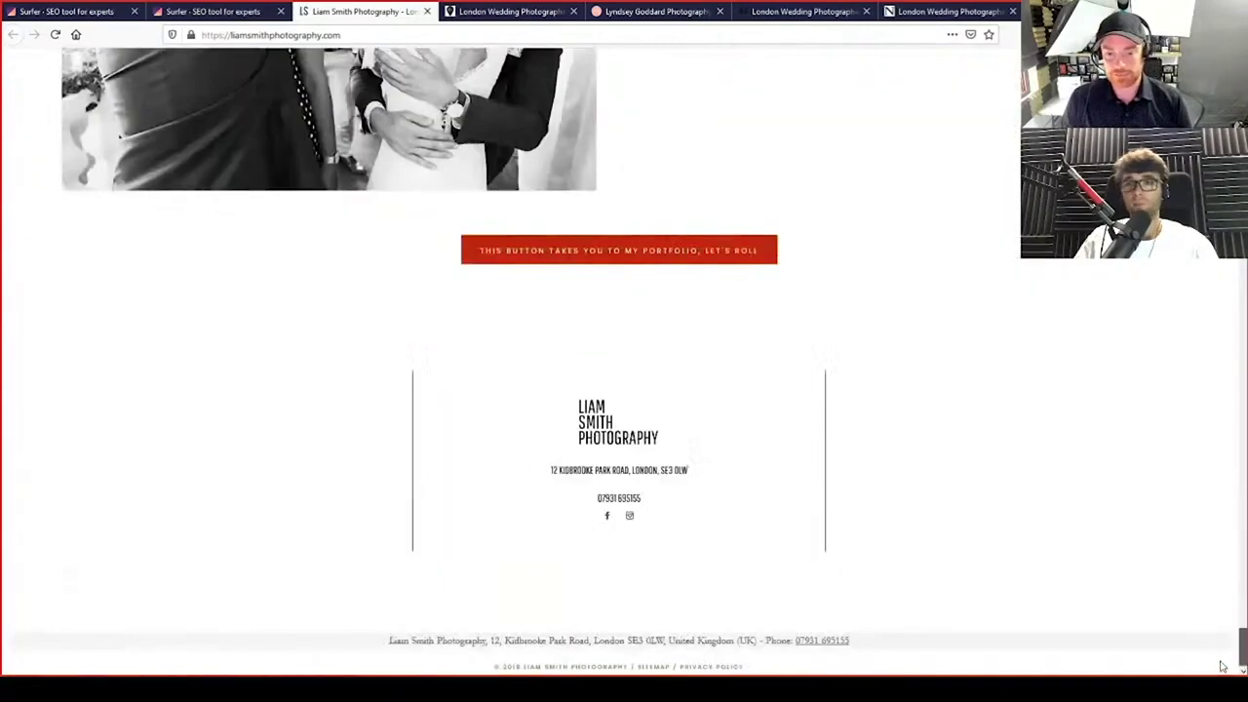
{"action": "left_click_drag", "start_coordinate": [1227, 658], "coordinate": [1231, 88]}
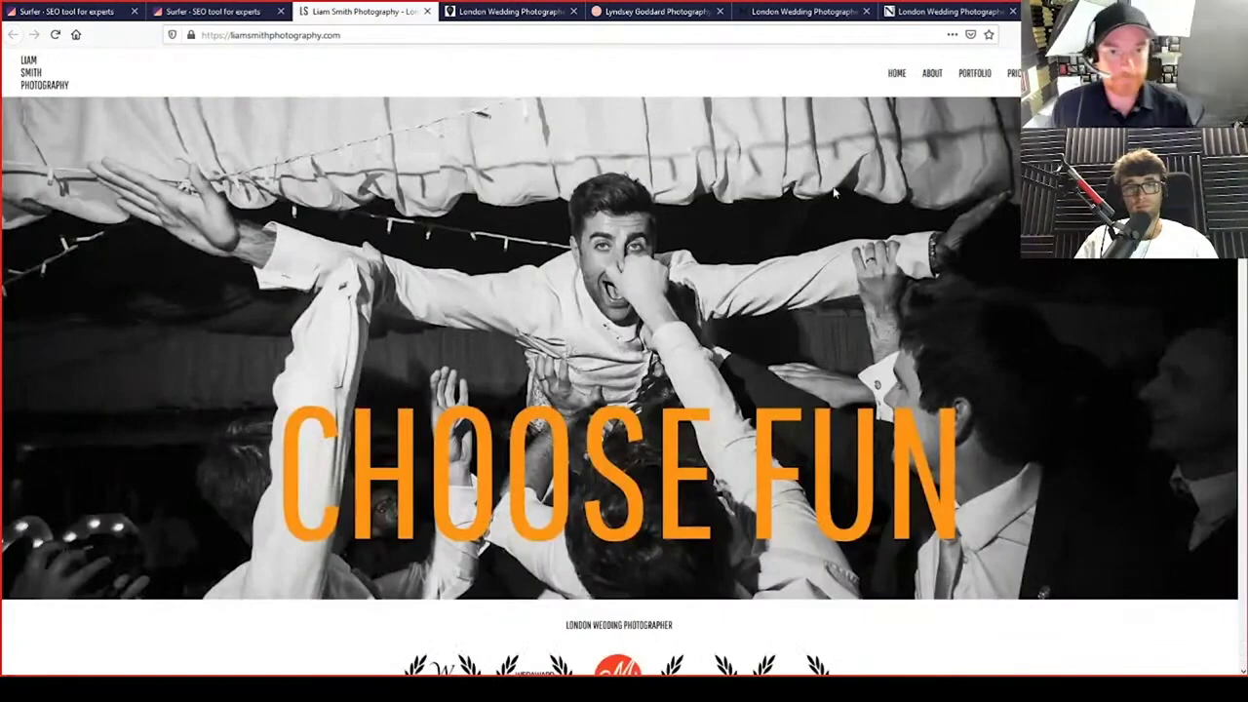
{"action": "key", "text": "ctrl+Tab"}
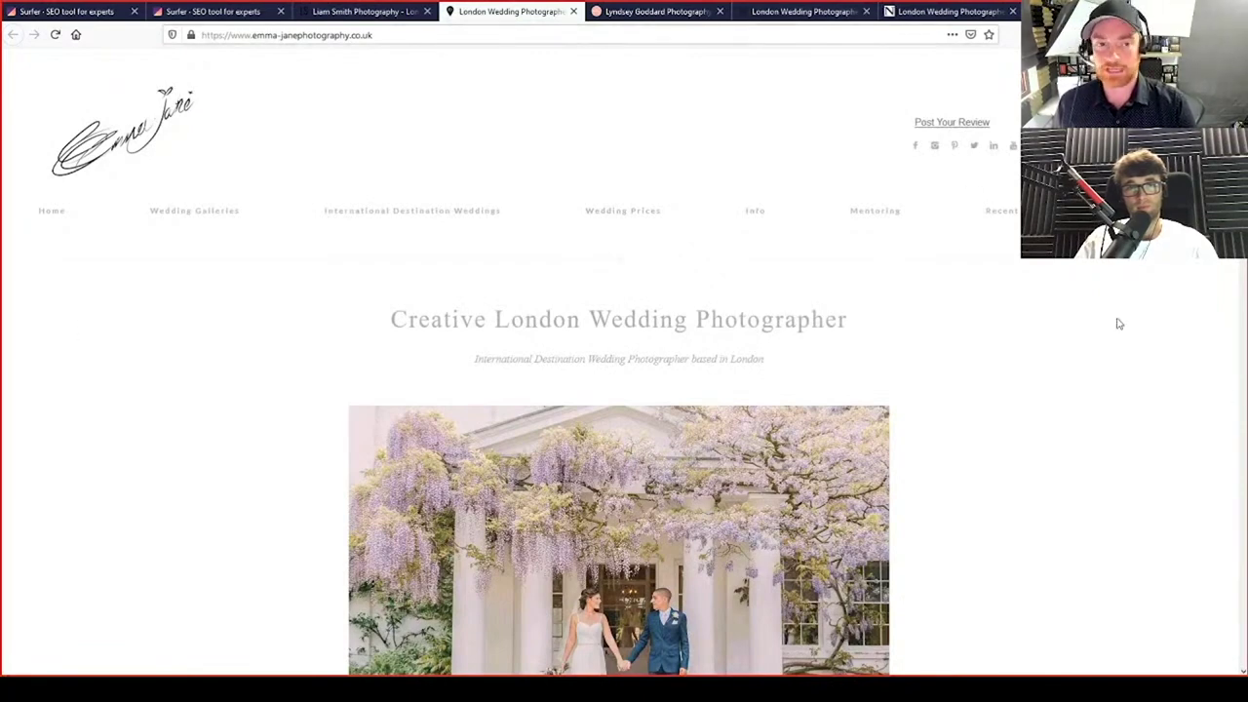
{"action": "left_click", "coordinate": [380, 13]}
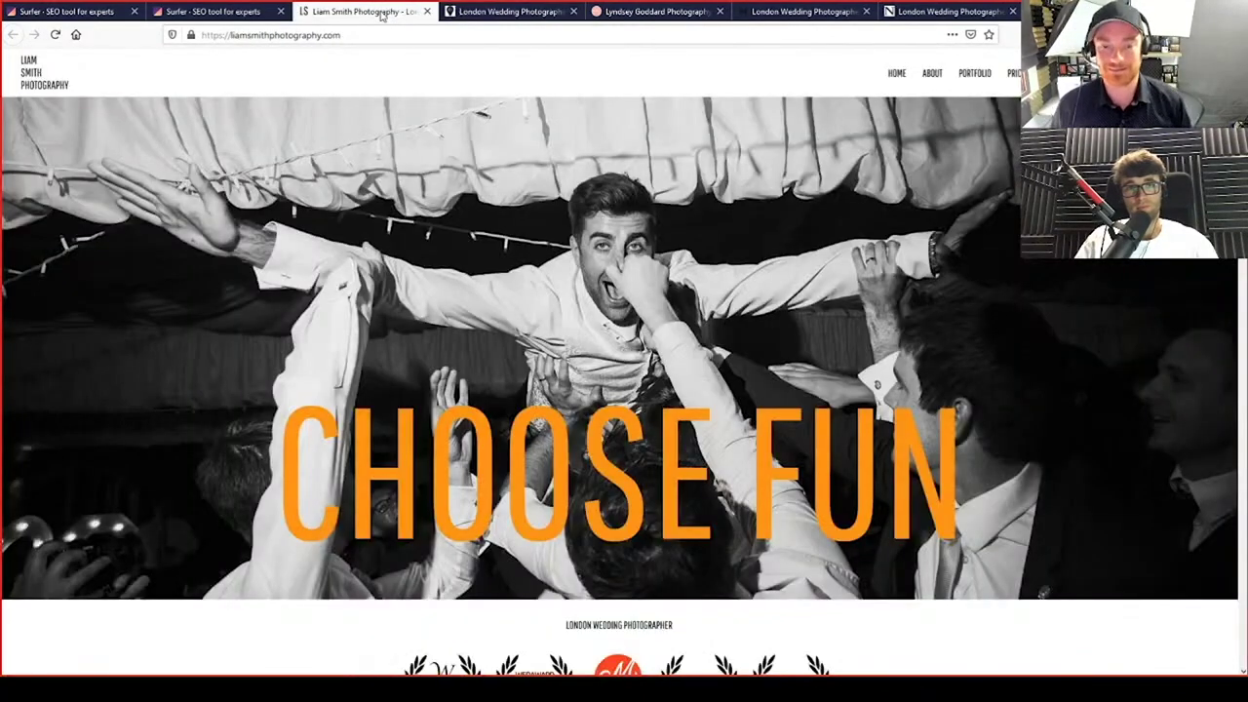
Switch to the Creative London Wedding Photographer competitor page, and highlight the destination service and award lines below its main photo
{"action": "left_click", "coordinate": [481, 12]}
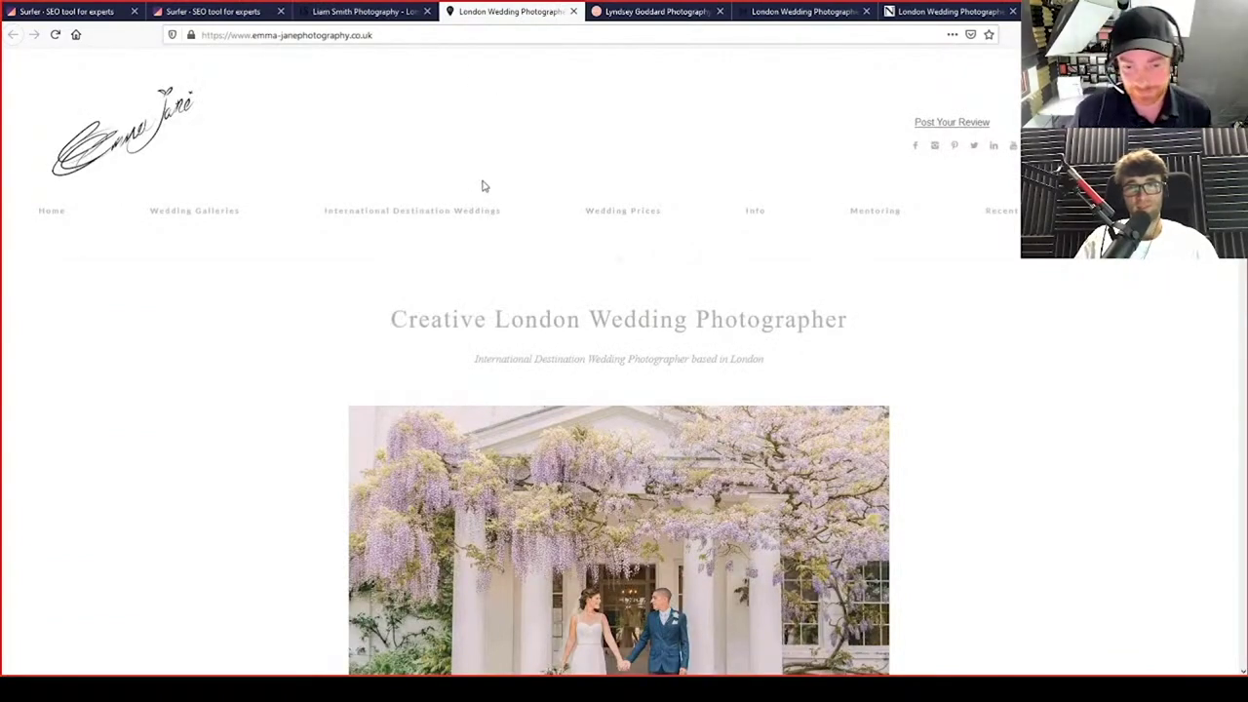
{"action": "scroll", "coordinate": [482, 186], "scroll_direction": "down", "scroll_amount": 2}
{"action": "scroll", "coordinate": [482, 186], "scroll_direction": "down", "scroll_amount": 1}
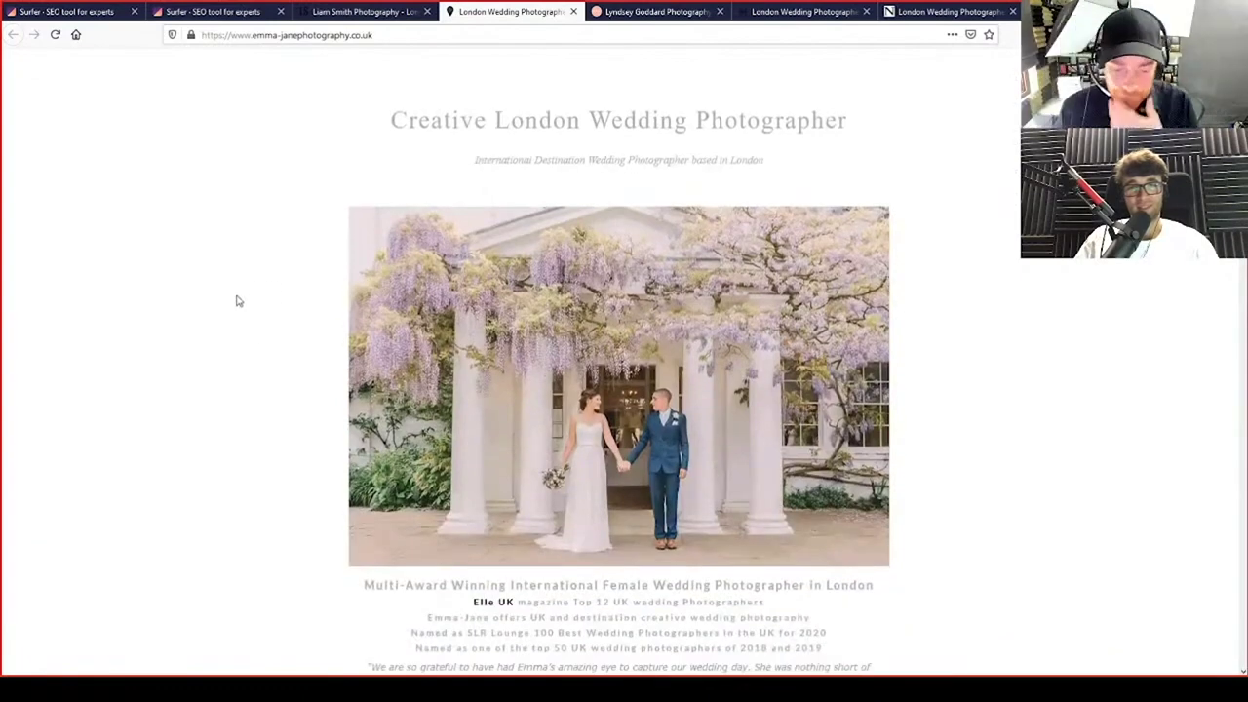
{"action": "scroll", "coordinate": [231, 282], "scroll_direction": "down", "scroll_amount": 4}
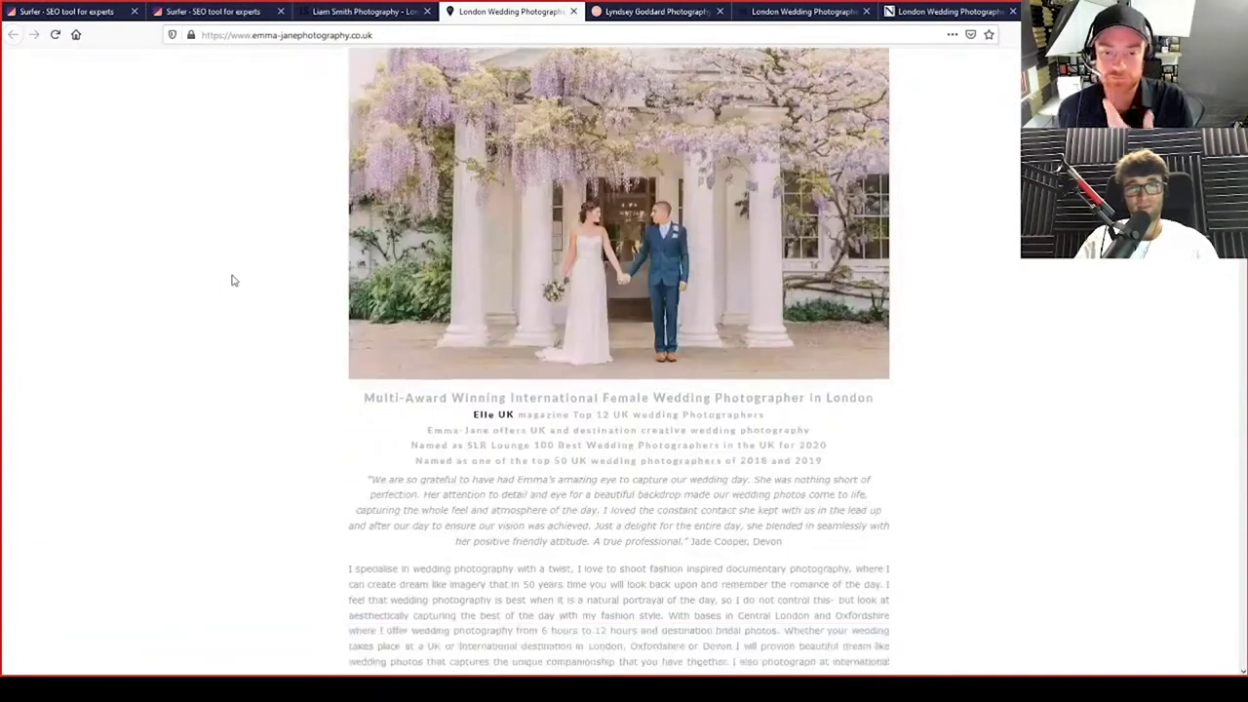
{"action": "left_click_drag", "start_coordinate": [579, 335], "coordinate": [770, 341]}
{"action": "left_click_drag", "start_coordinate": [383, 359], "coordinate": [876, 395]}
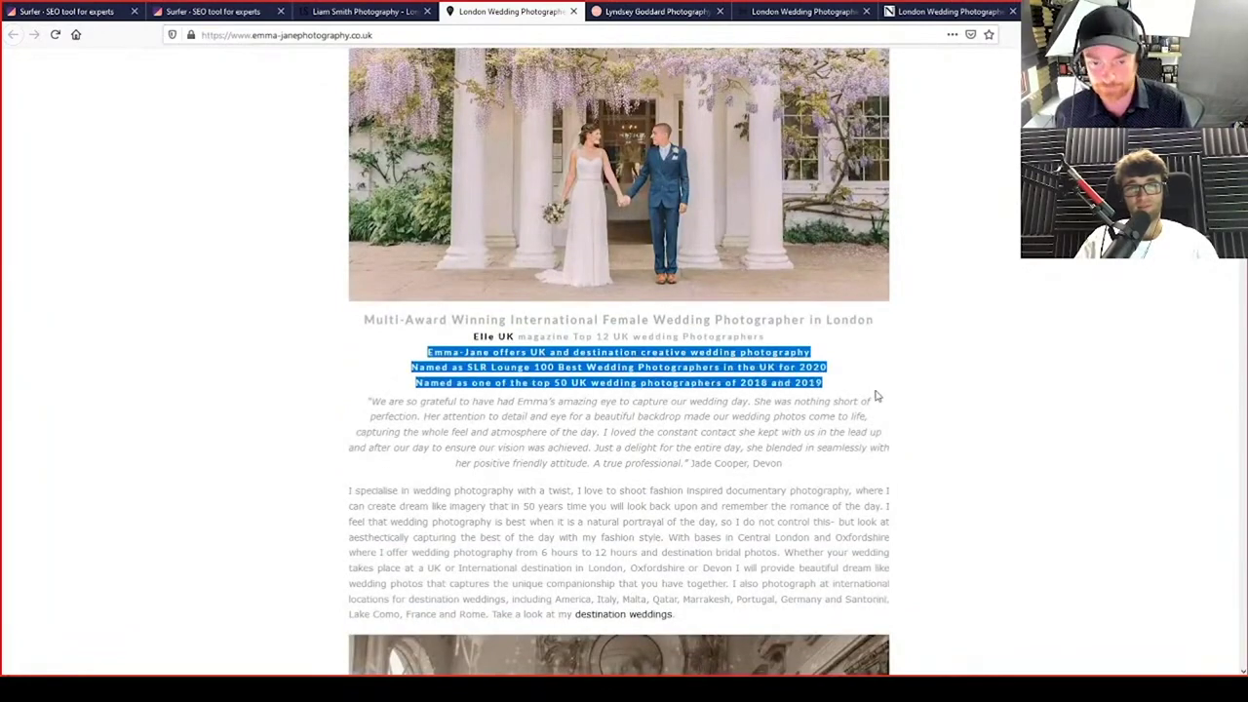
{"action": "scroll", "coordinate": [907, 426], "scroll_direction": "down", "scroll_amount": 1}
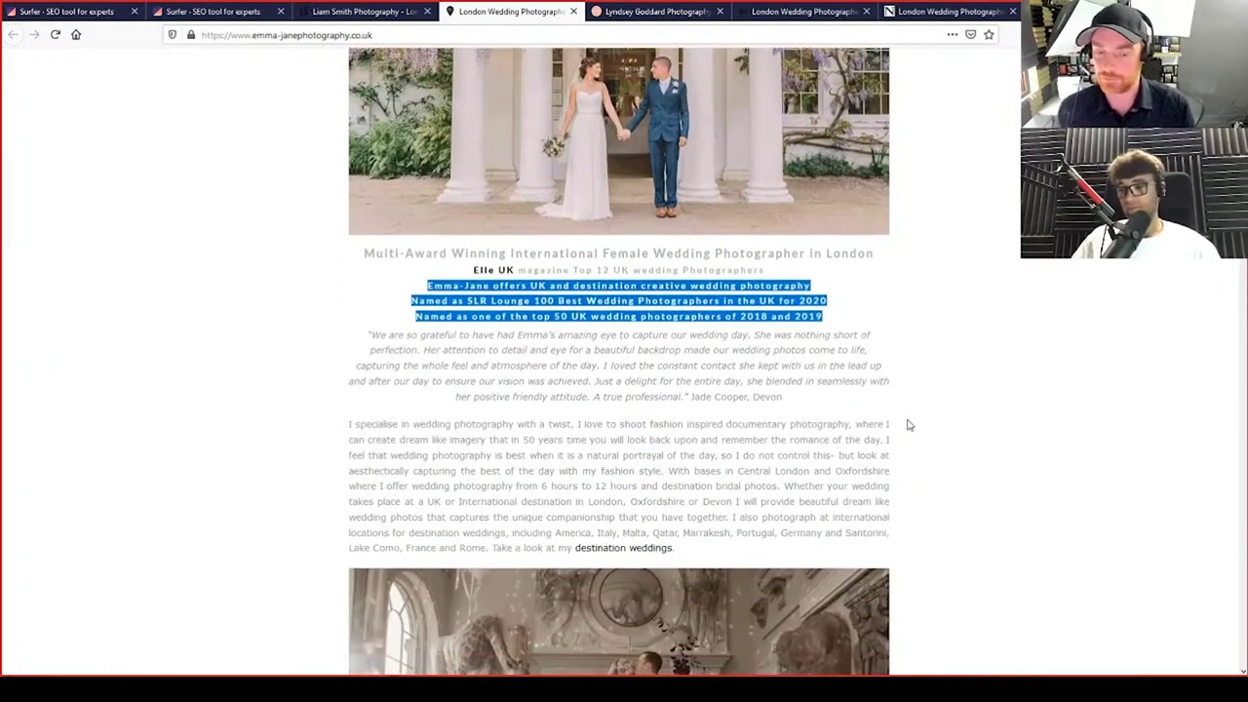
Examine the competitor's introduction with its destination weddings link, and the paragraph listing key wedding venues
{"action": "scroll", "coordinate": [907, 425], "scroll_direction": "down", "scroll_amount": 5}
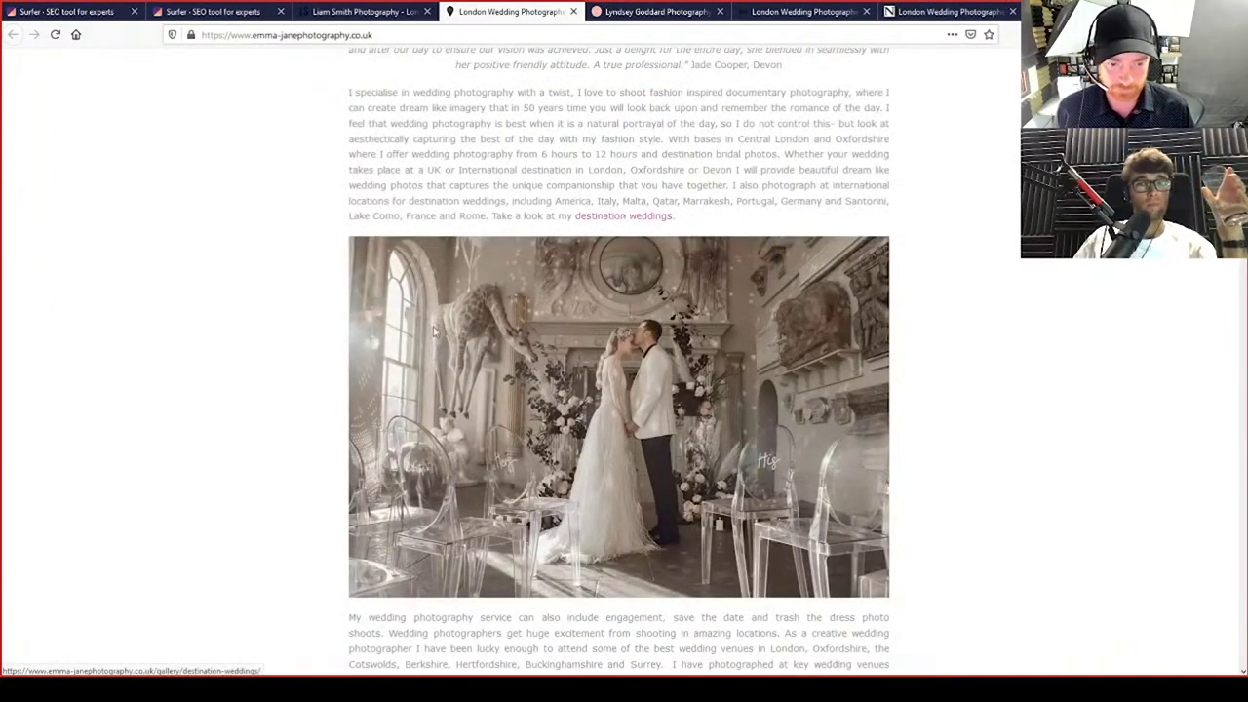
{"action": "scroll", "coordinate": [329, 382], "scroll_direction": "down", "scroll_amount": 2}
{"action": "scroll", "coordinate": [544, 346], "scroll_direction": "up", "scroll_amount": 3}
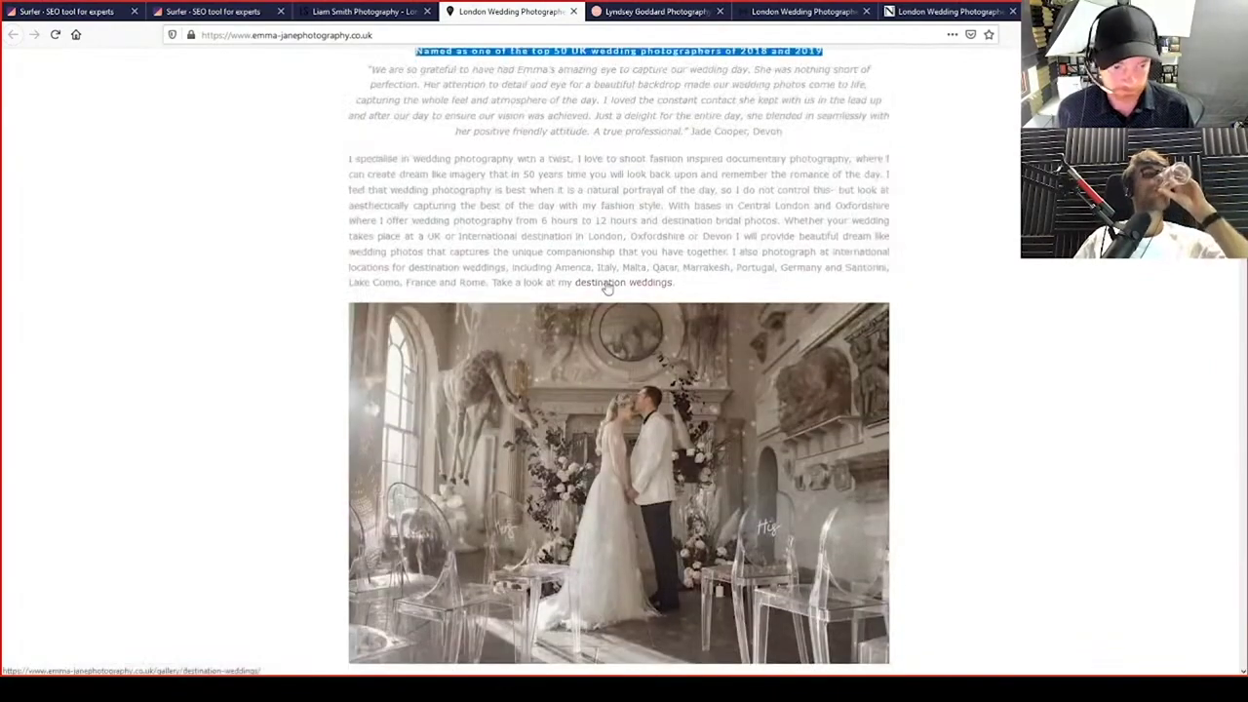
{"action": "scroll", "coordinate": [114, 482], "scroll_direction": "down", "scroll_amount": 4}
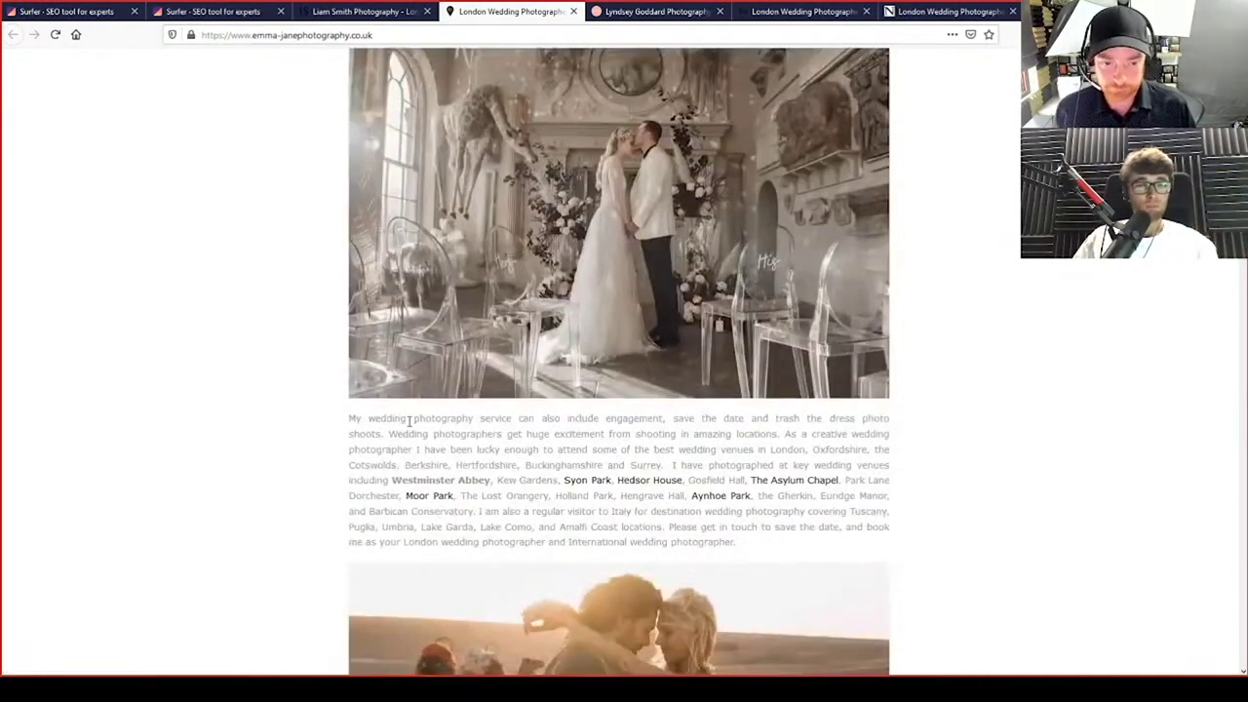
{"action": "scroll", "coordinate": [485, 441], "scroll_direction": "down", "scroll_amount": 4}
{"action": "scroll", "coordinate": [487, 448], "scroll_direction": "down", "scroll_amount": 5}
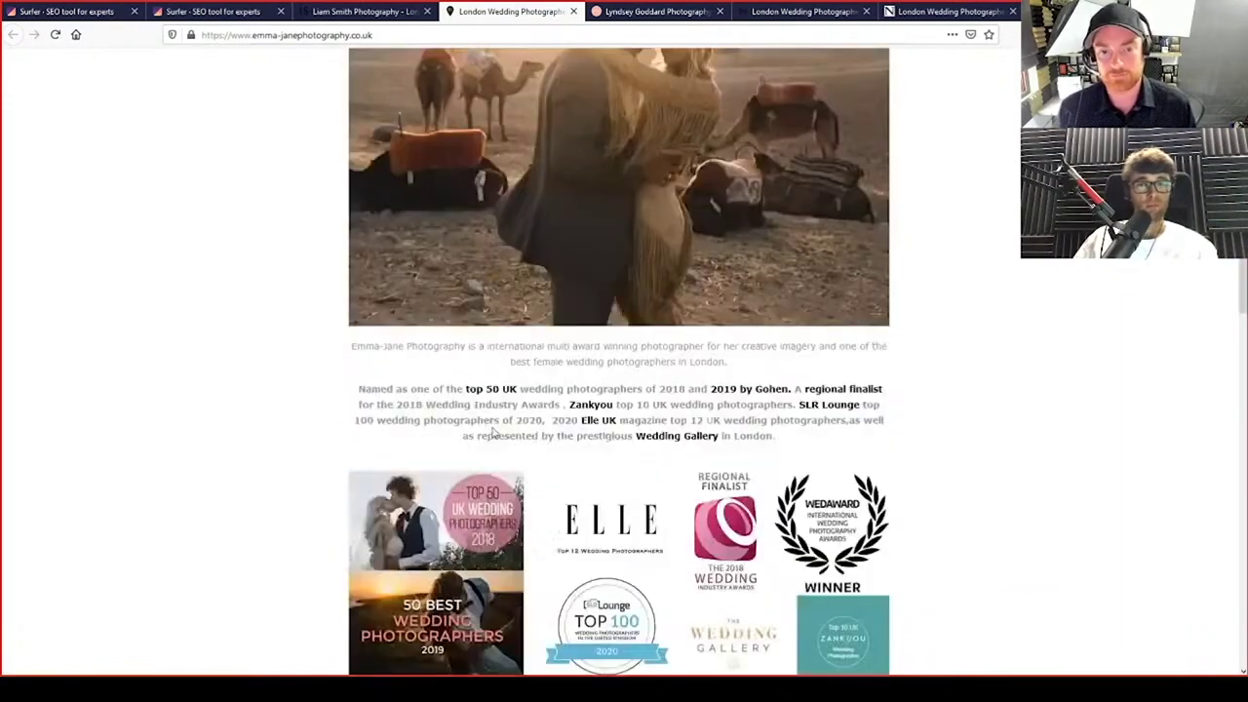
Examine the competitor's awards section, highlighting the linked awards paragraph above the badges
{"action": "scroll", "coordinate": [476, 313], "scroll_direction": "up", "scroll_amount": 6}
{"action": "scroll", "coordinate": [511, 351], "scroll_direction": "down", "scroll_amount": 4}
{"action": "scroll", "coordinate": [505, 380], "scroll_direction": "down", "scroll_amount": 3}
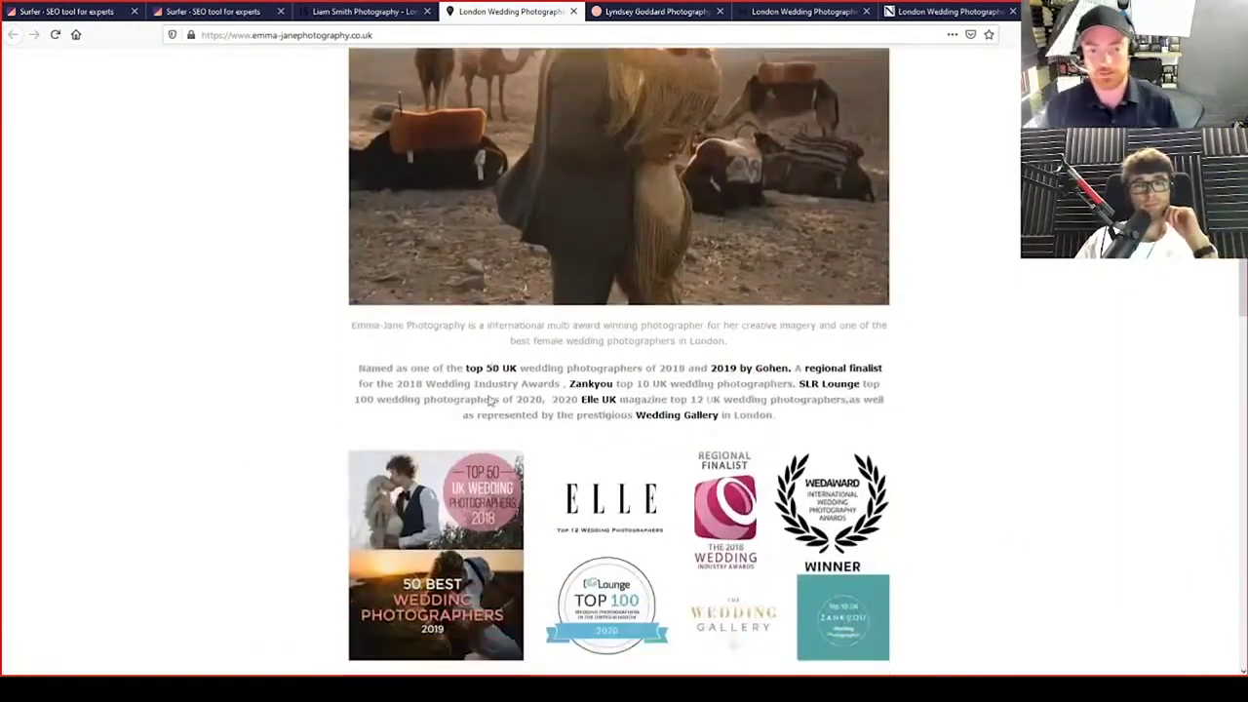
{"action": "scroll", "coordinate": [489, 401], "scroll_direction": "down", "scroll_amount": 1}
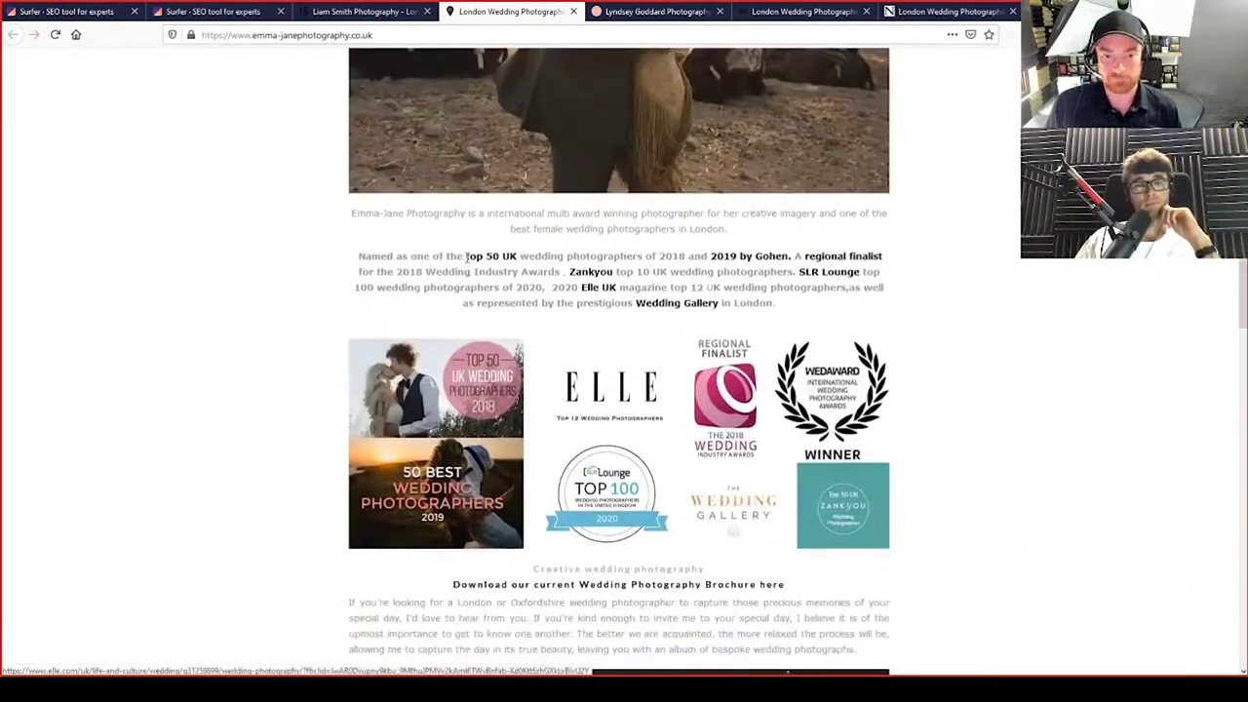
{"action": "left_click_drag", "start_coordinate": [351, 261], "coordinate": [951, 500]}
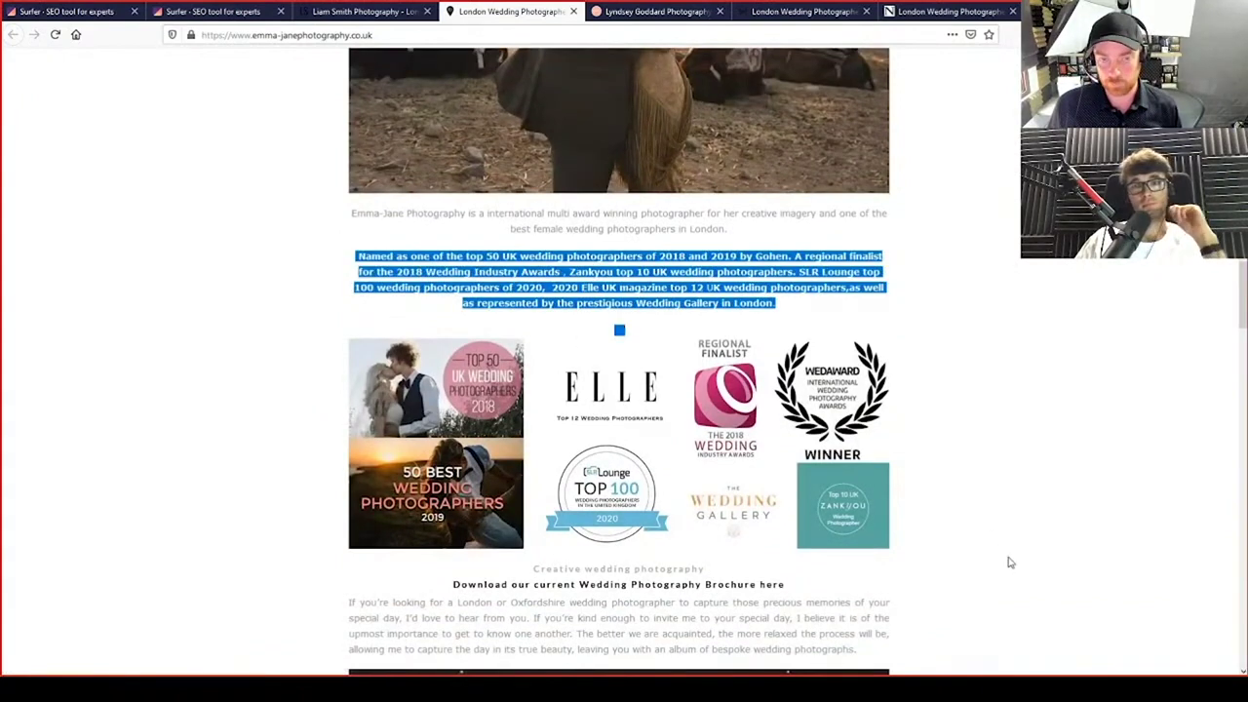
{"action": "scroll", "coordinate": [1010, 563], "scroll_direction": "down", "scroll_amount": 2}
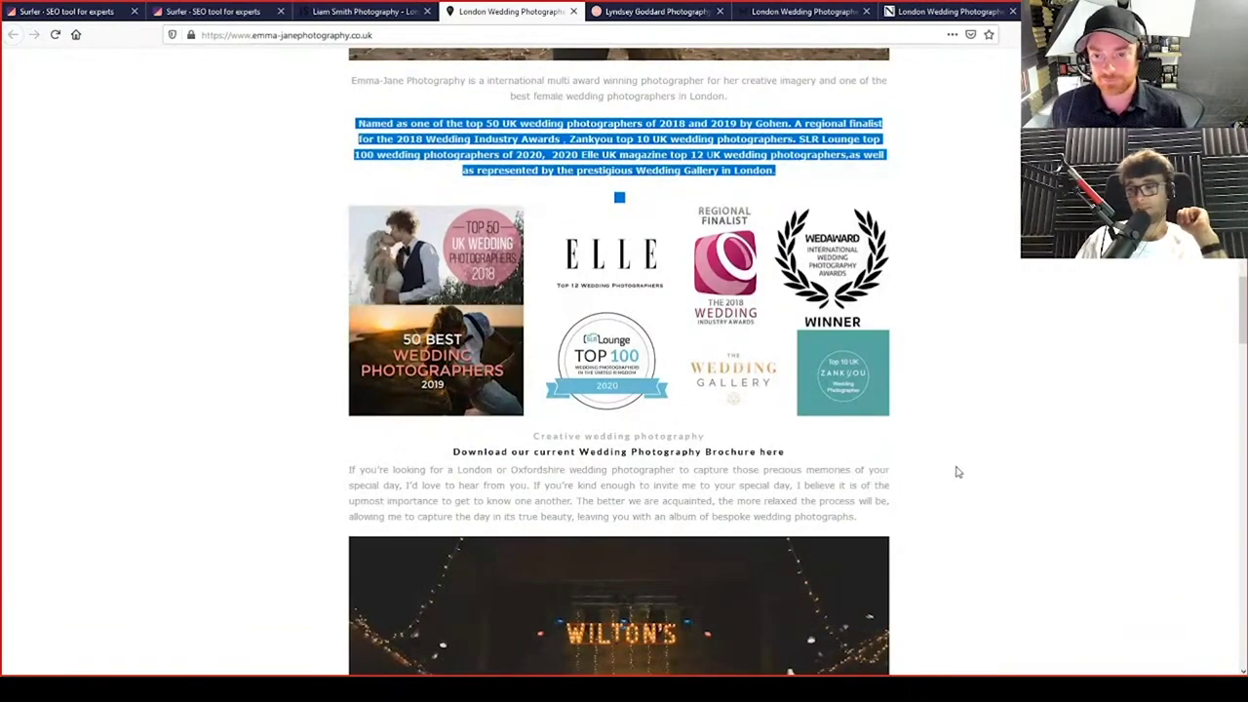
{"action": "left_click", "coordinate": [956, 472]}
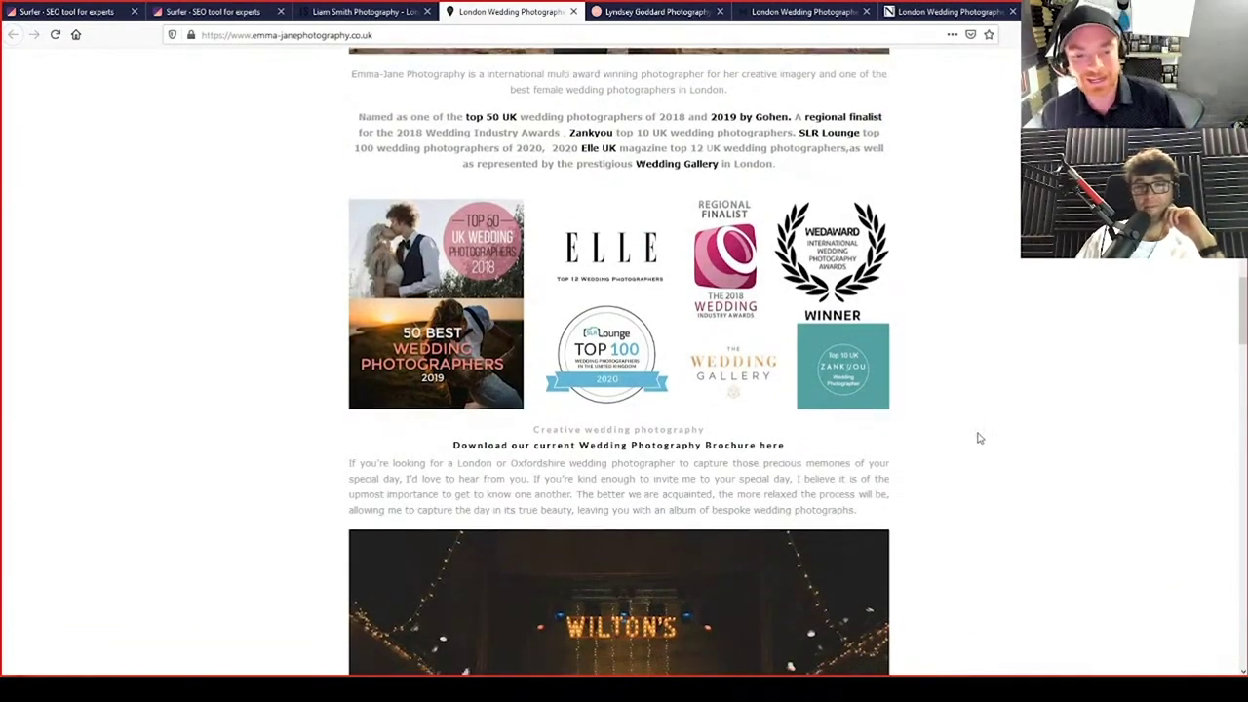
Review the competitor's brochure download link, and recheck the page from the venues paragraph to the text below the Wilton's photo
{"action": "scroll", "coordinate": [975, 435], "scroll_direction": "down", "scroll_amount": 2}
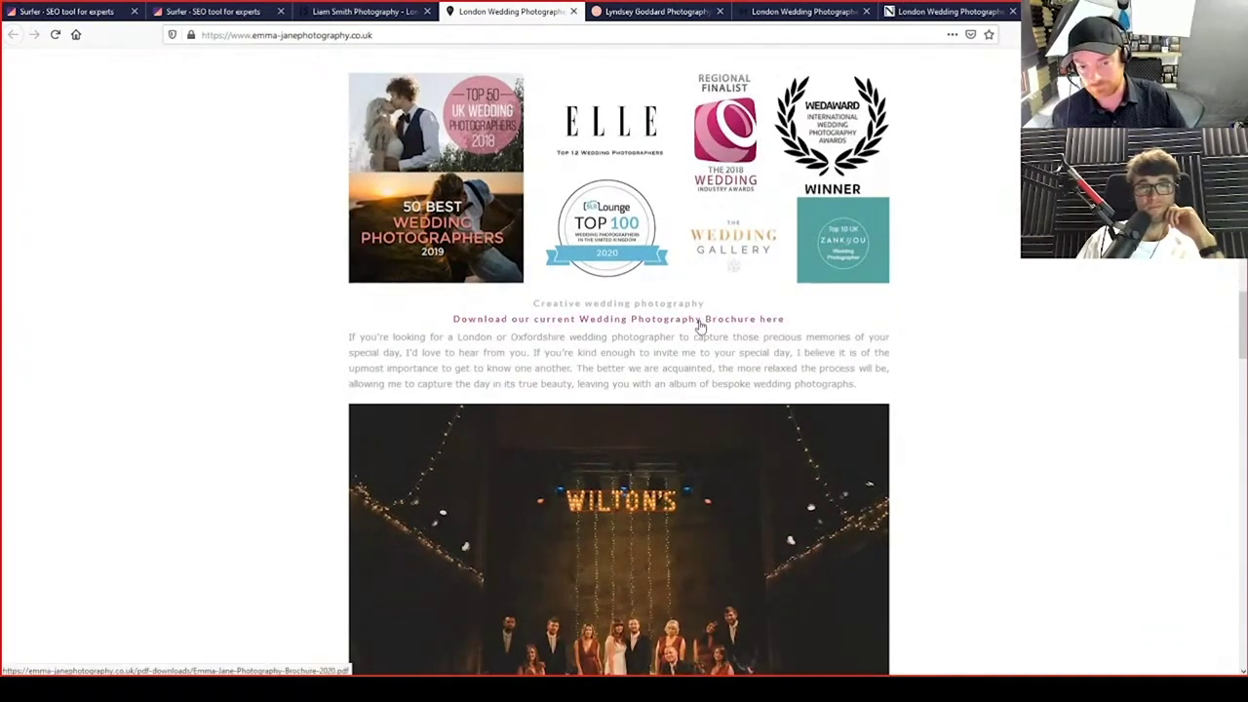
{"action": "scroll", "coordinate": [1062, 266], "scroll_direction": "up", "scroll_amount": 10}
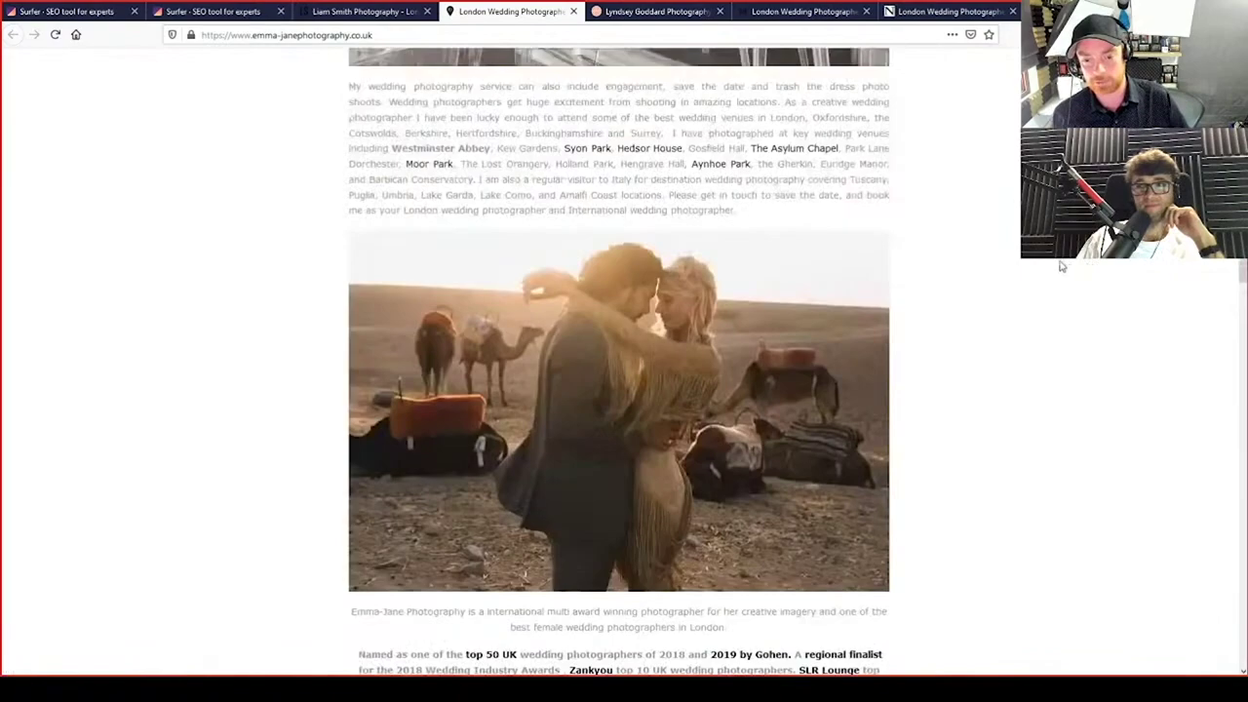
{"action": "scroll", "coordinate": [1062, 266], "scroll_direction": "down", "scroll_amount": 5}
{"action": "scroll", "coordinate": [1062, 266], "scroll_direction": "down", "scroll_amount": 4}
{"action": "scroll", "coordinate": [1062, 266], "scroll_direction": "down", "scroll_amount": 5}
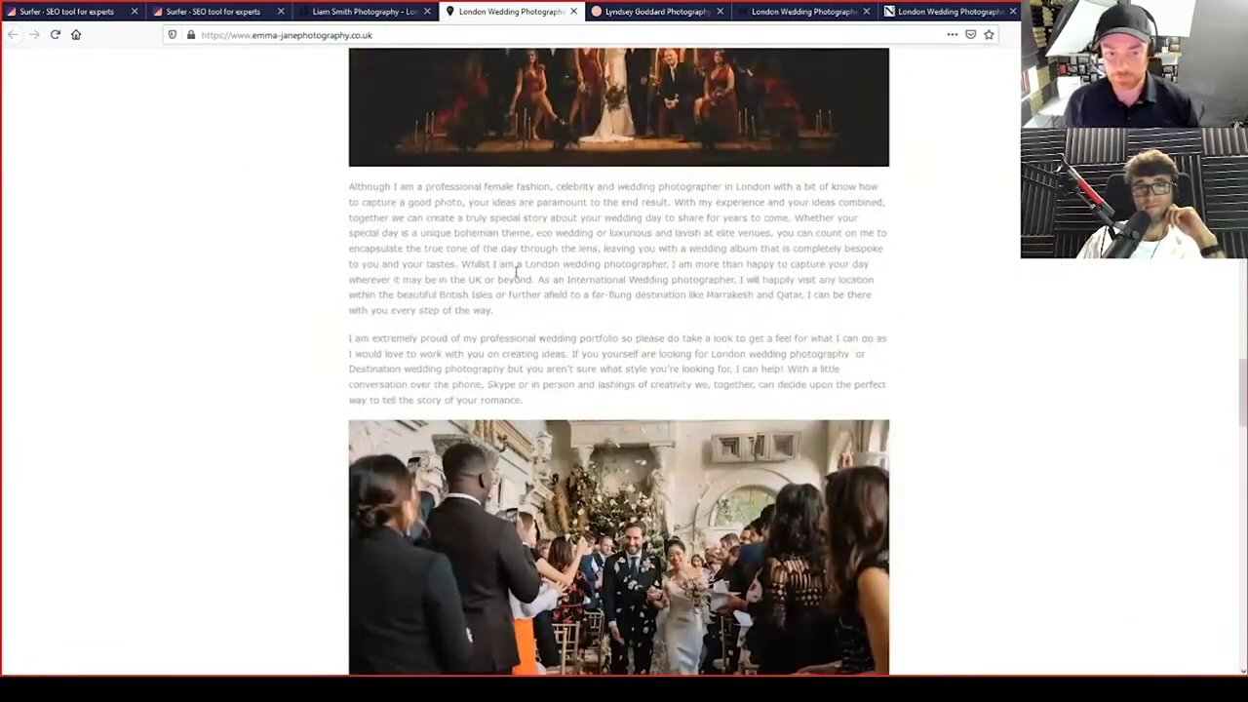
Review the rest of the competitor's page, covering the promo video, the wedding directory badges and the photo gallery
{"action": "scroll", "coordinate": [337, 341], "scroll_direction": "down", "scroll_amount": 10}
{"action": "scroll", "coordinate": [312, 334], "scroll_direction": "down", "scroll_amount": 4}
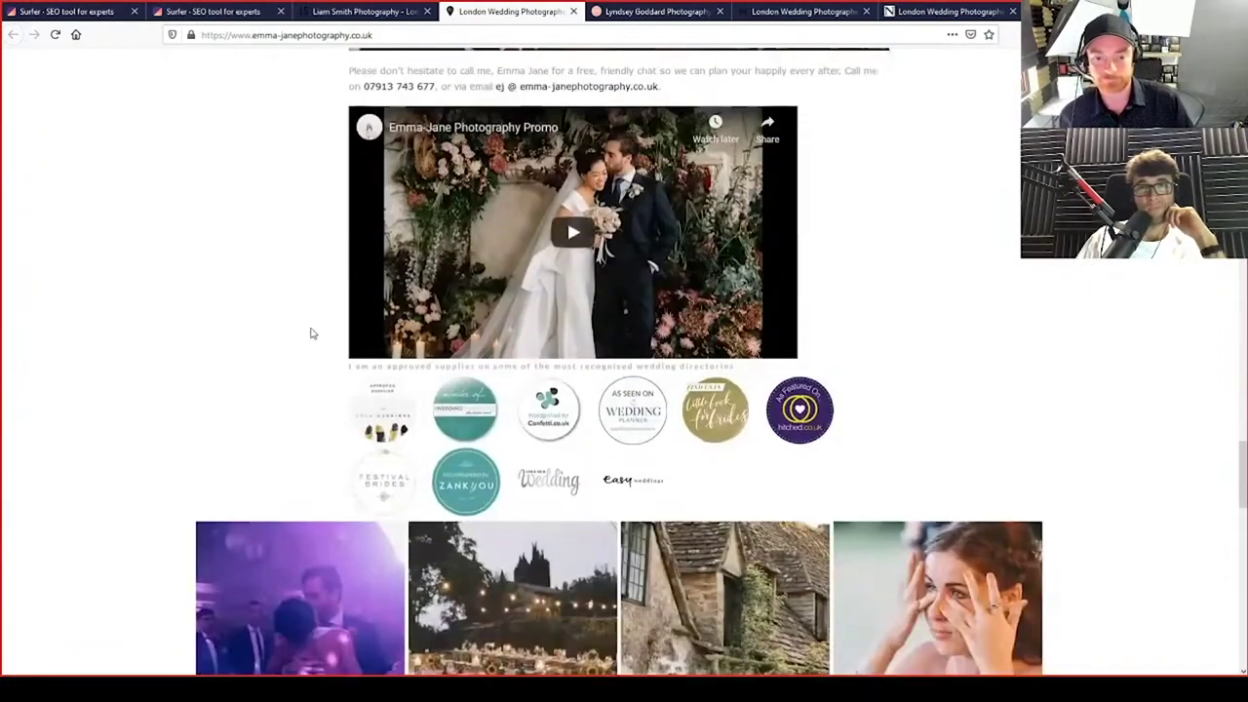
{"action": "scroll", "coordinate": [312, 334], "scroll_direction": "down", "scroll_amount": 10}
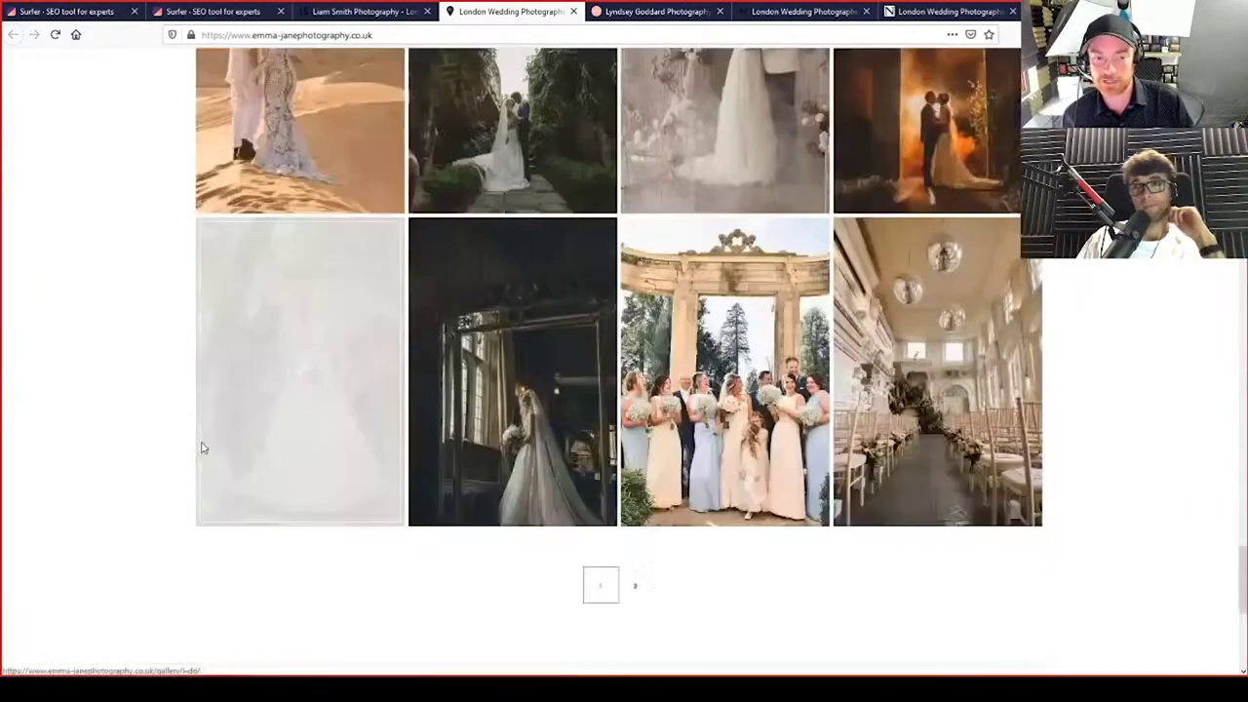
{"action": "scroll", "coordinate": [203, 448], "scroll_direction": "down", "scroll_amount": 5}
Compare the opening of the Creative London Wedding Photographer page with the CHOOSE FUN homepage, and return to the competitor's page
{"action": "scroll", "coordinate": [245, 492], "scroll_direction": "up", "scroll_amount": 20}
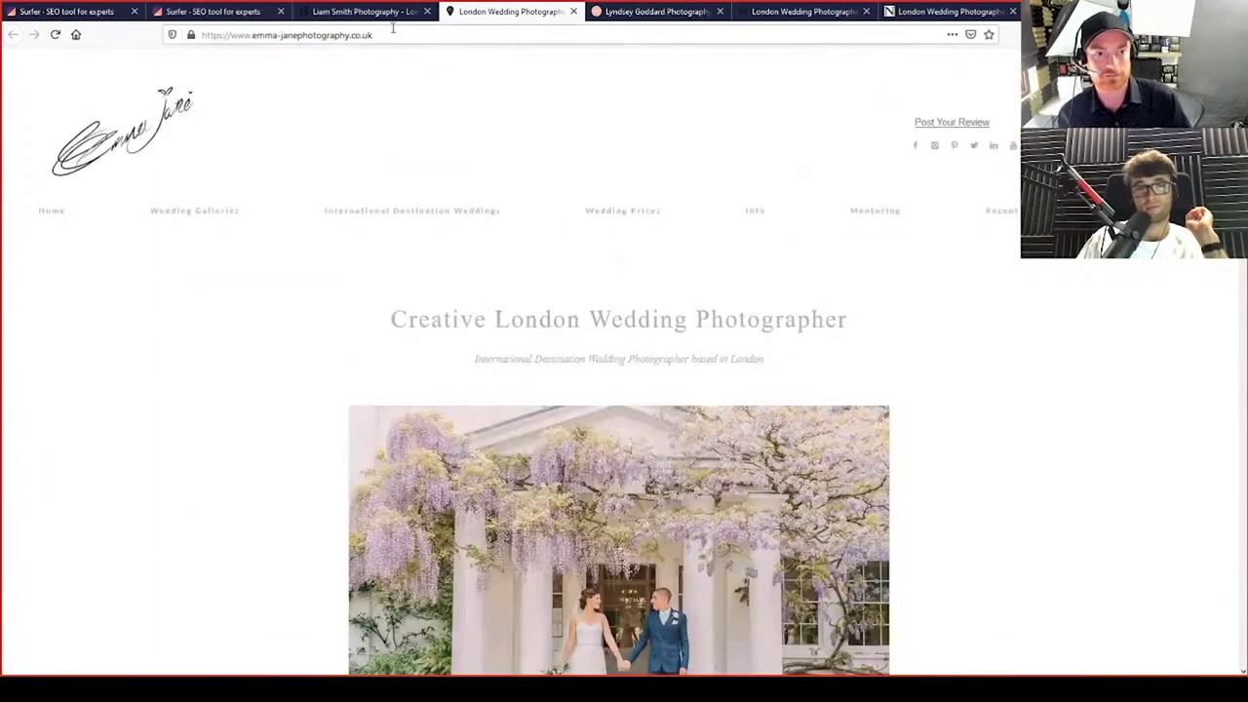
{"action": "left_click", "coordinate": [363, 11]}
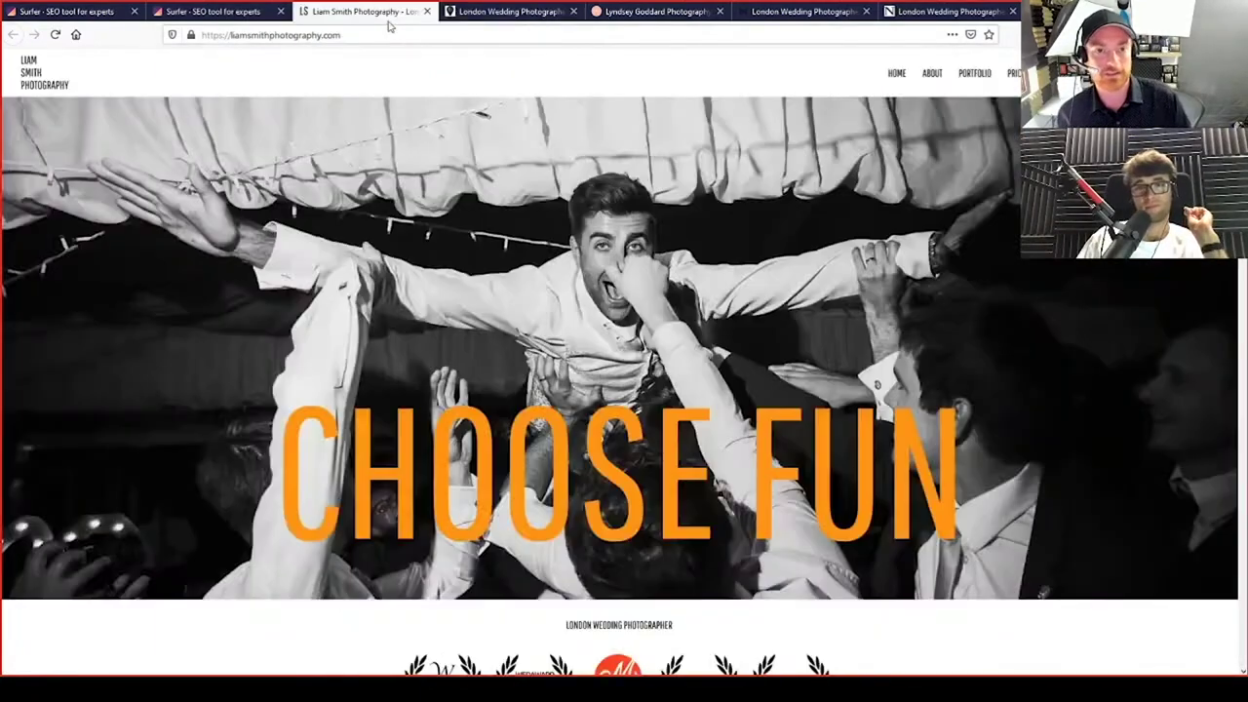
{"action": "left_click", "coordinate": [484, 14]}
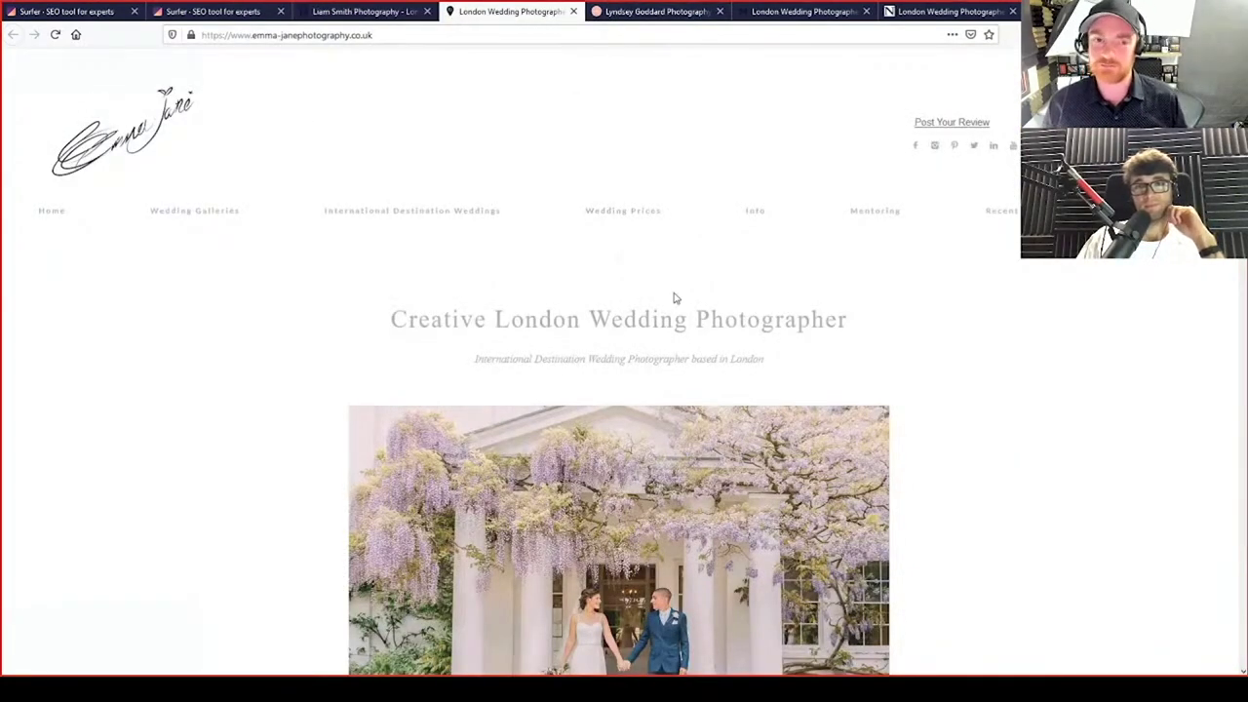
Switch to the next photographer's competitor site, and examine its portfolio tiles and the list of wedding photography awards
{"action": "left_click", "coordinate": [656, 12]}
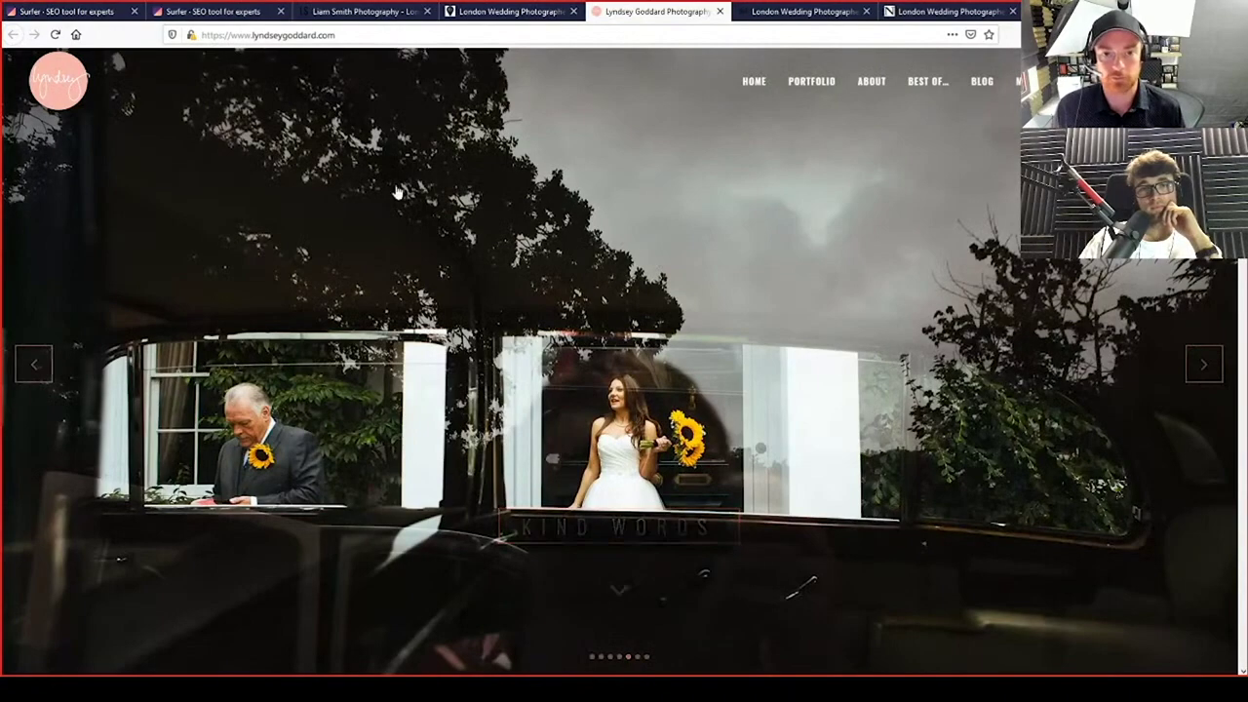
{"action": "scroll", "coordinate": [681, 256], "scroll_direction": "down", "scroll_amount": 10}
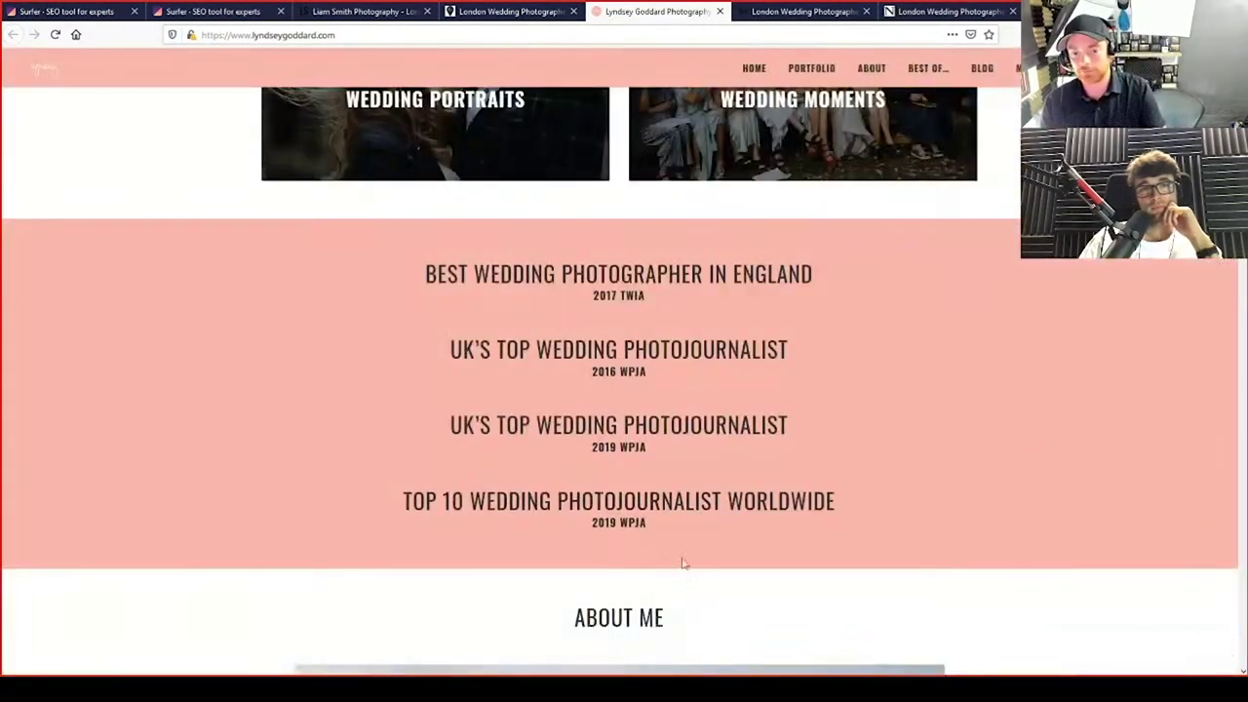
{"action": "scroll", "coordinate": [696, 647], "scroll_direction": "up", "scroll_amount": 3}
{"action": "scroll", "coordinate": [699, 649], "scroll_direction": "down", "scroll_amount": 2}
{"action": "scroll", "coordinate": [552, 422], "scroll_direction": "up", "scroll_amount": 1}
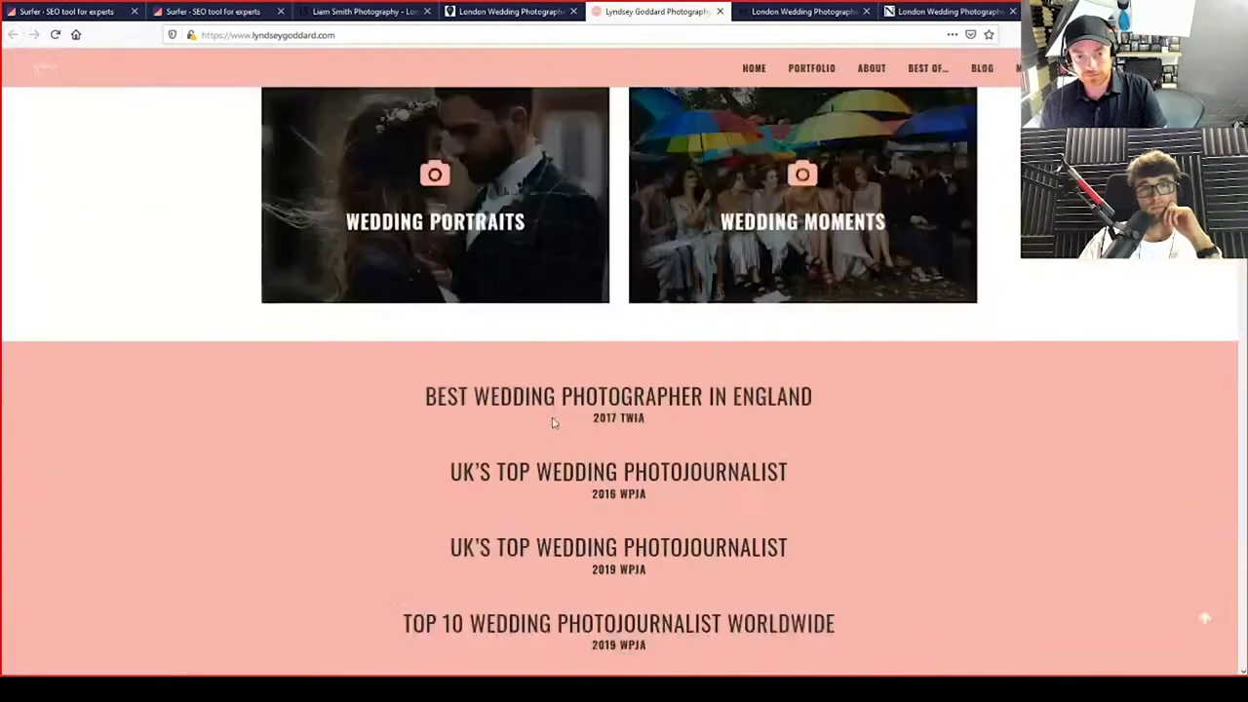
{"action": "scroll", "coordinate": [552, 422], "scroll_direction": "up", "scroll_amount": 4}
{"action": "scroll", "coordinate": [769, 375], "scroll_direction": "down", "scroll_amount": 6}
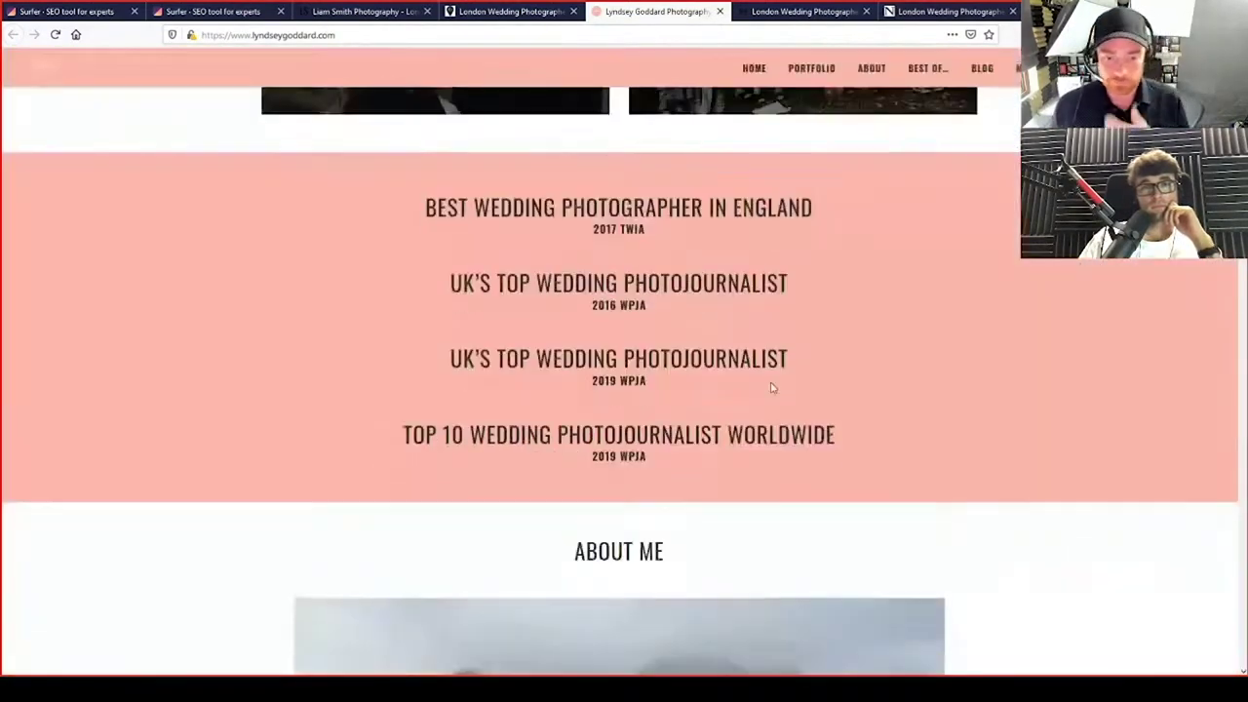
Examine the competitor's About Me text and the linked award paragraphs under the Best Wedding Photographer in England heading
{"action": "scroll", "coordinate": [770, 388], "scroll_direction": "down", "scroll_amount": 6}
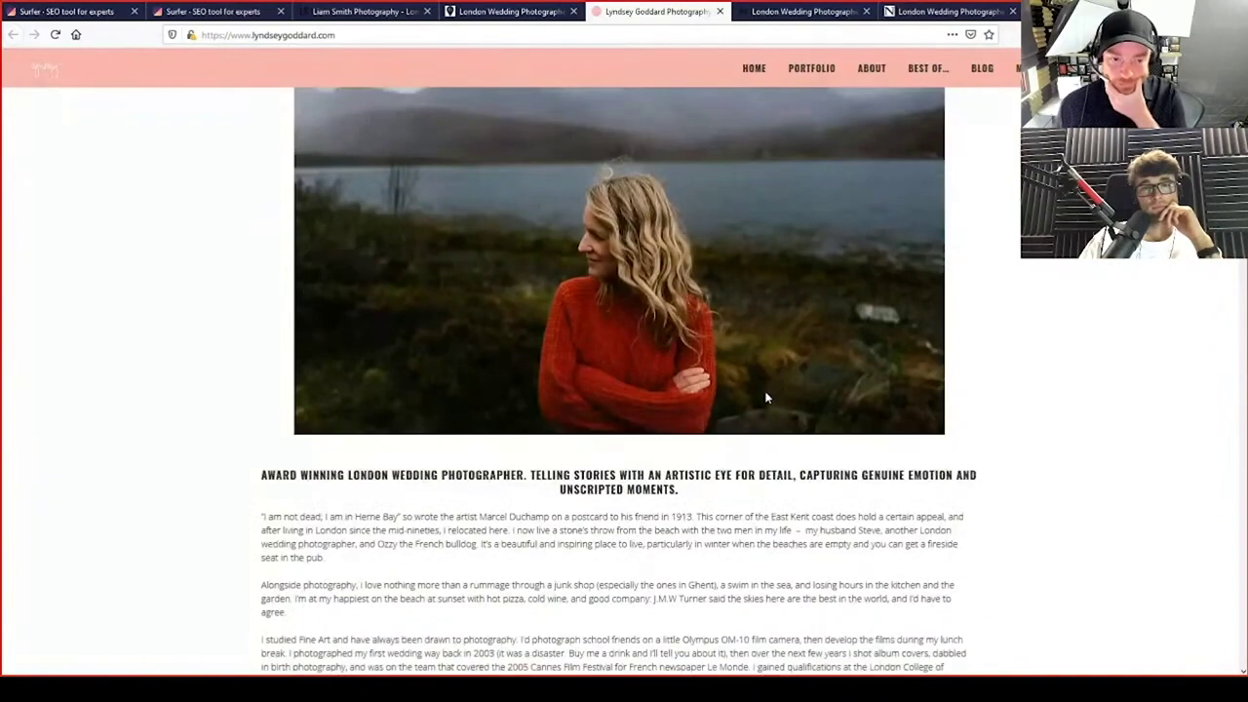
{"action": "scroll", "coordinate": [763, 393], "scroll_direction": "down", "scroll_amount": 2}
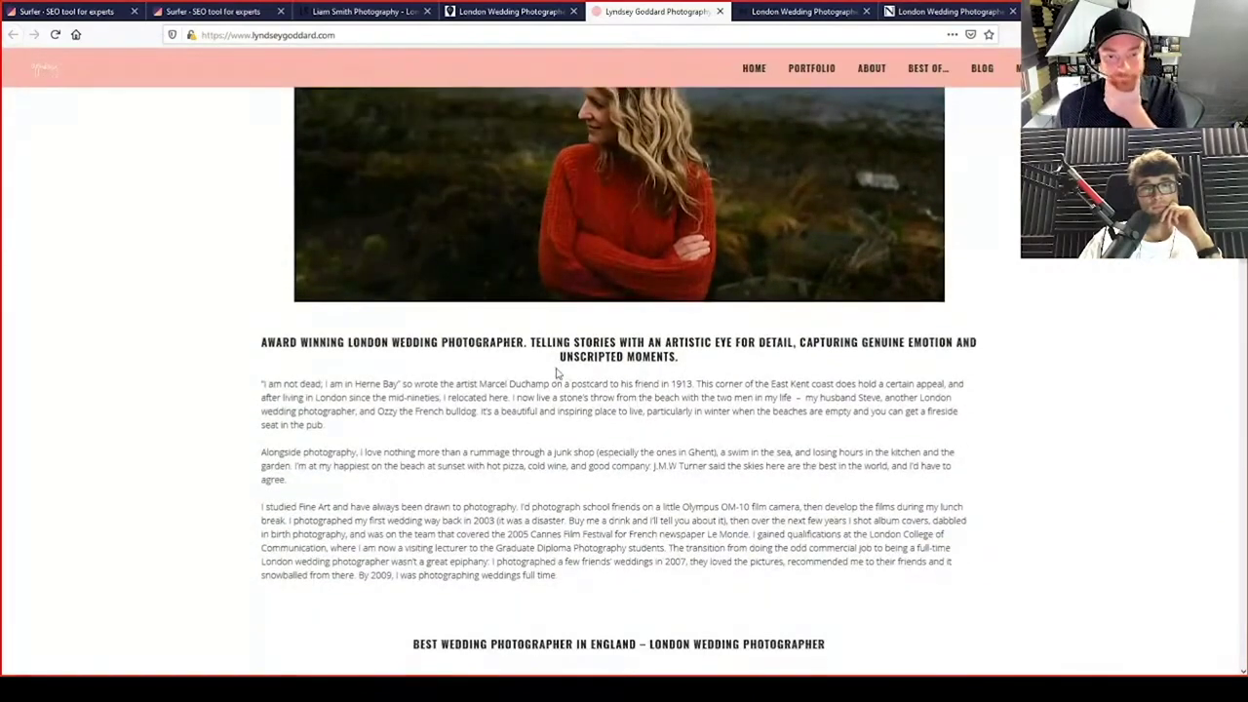
{"action": "scroll", "coordinate": [557, 373], "scroll_direction": "down", "scroll_amount": 3}
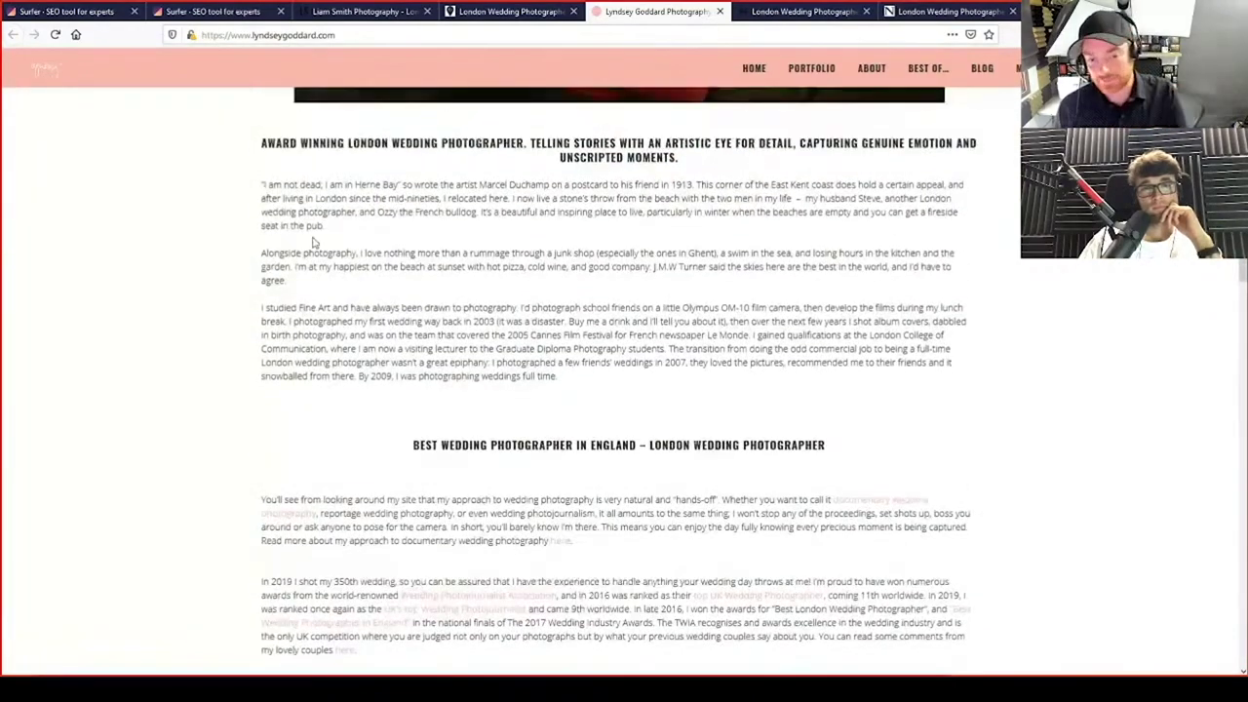
{"action": "scroll", "coordinate": [427, 424], "scroll_direction": "down", "scroll_amount": 4}
{"action": "scroll", "coordinate": [426, 426], "scroll_direction": "down", "scroll_amount": 6}
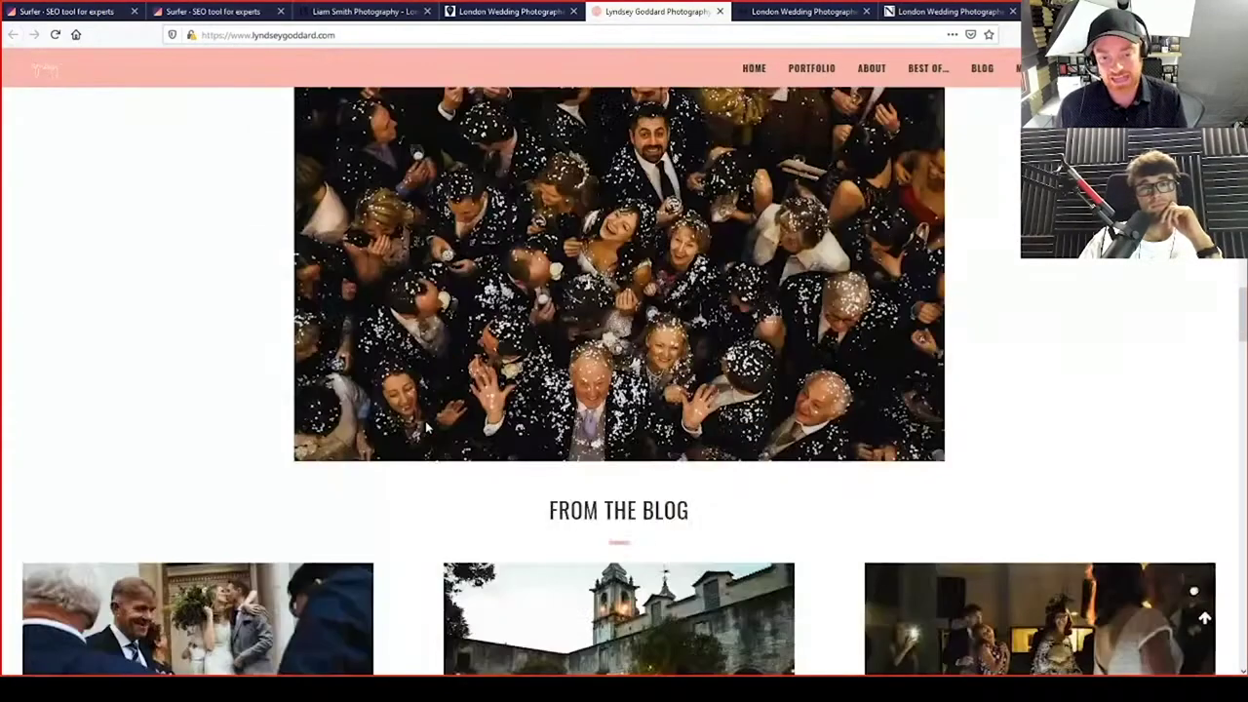
{"action": "scroll", "coordinate": [427, 426], "scroll_direction": "up", "scroll_amount": 5}
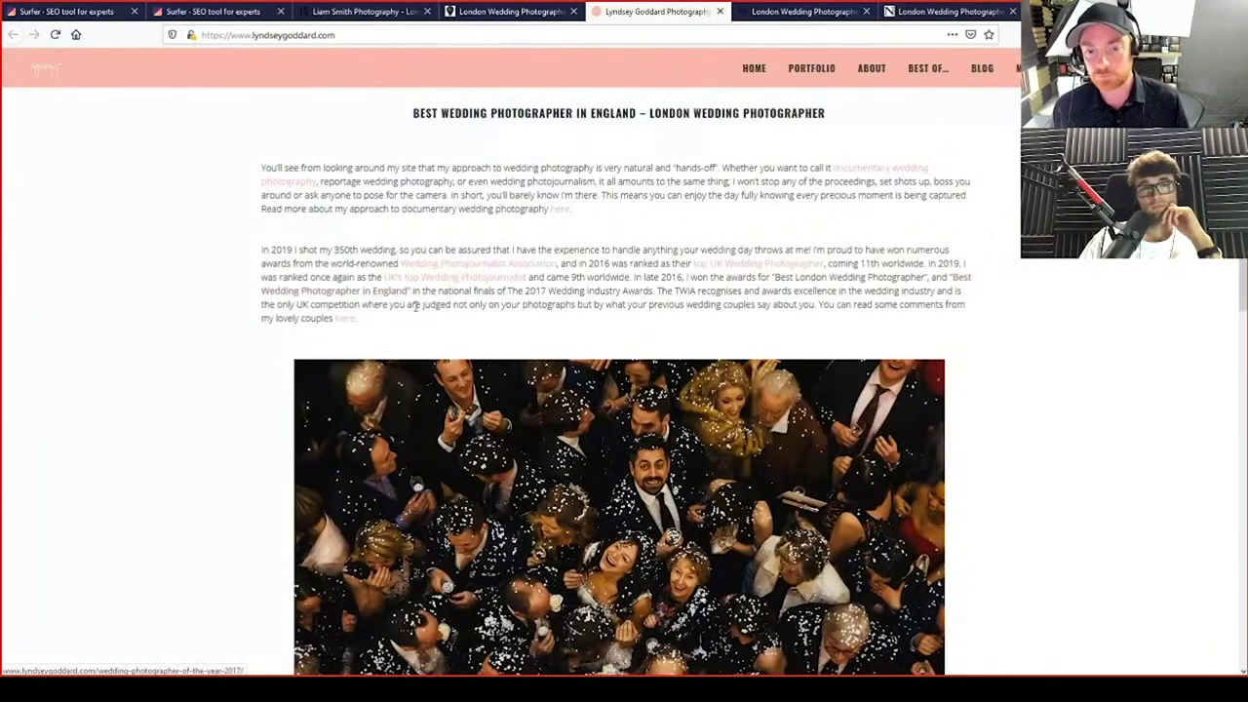
Review the competitor's blog posts, client quote and wedding photos down to the Kind Words section
{"action": "scroll", "coordinate": [983, 342], "scroll_direction": "down", "scroll_amount": 10}
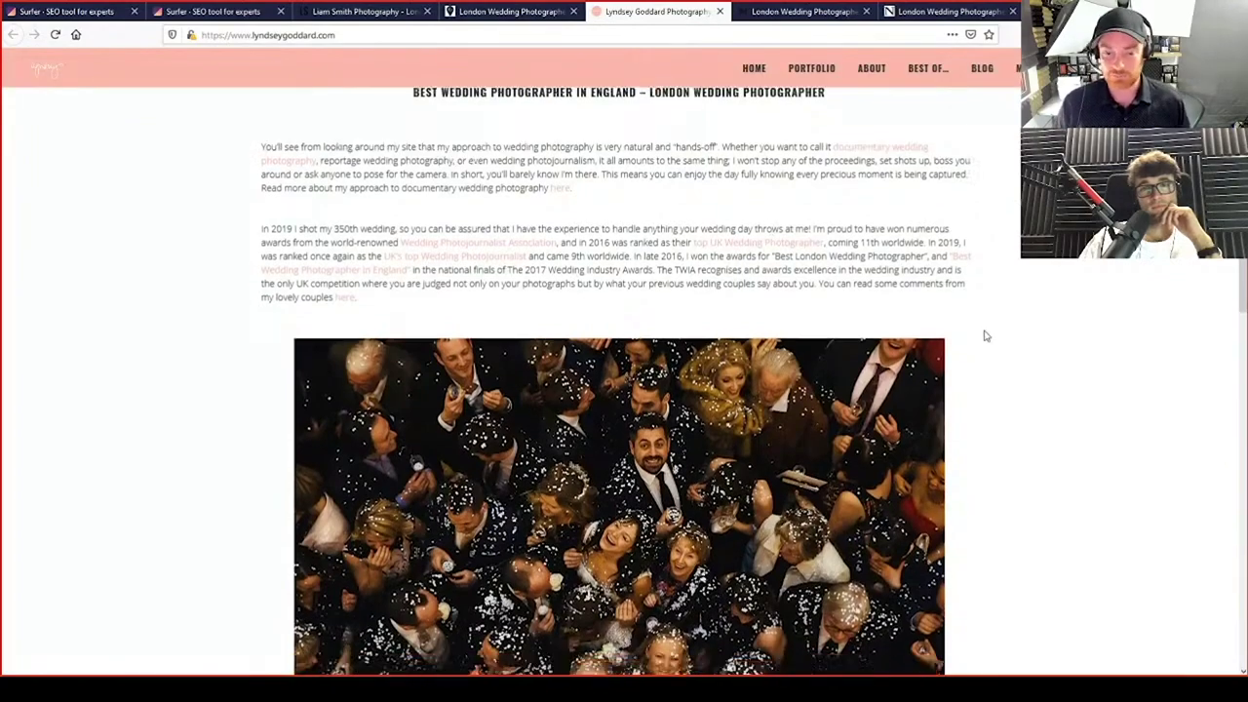
{"action": "scroll", "coordinate": [975, 367], "scroll_direction": "down", "scroll_amount": 3}
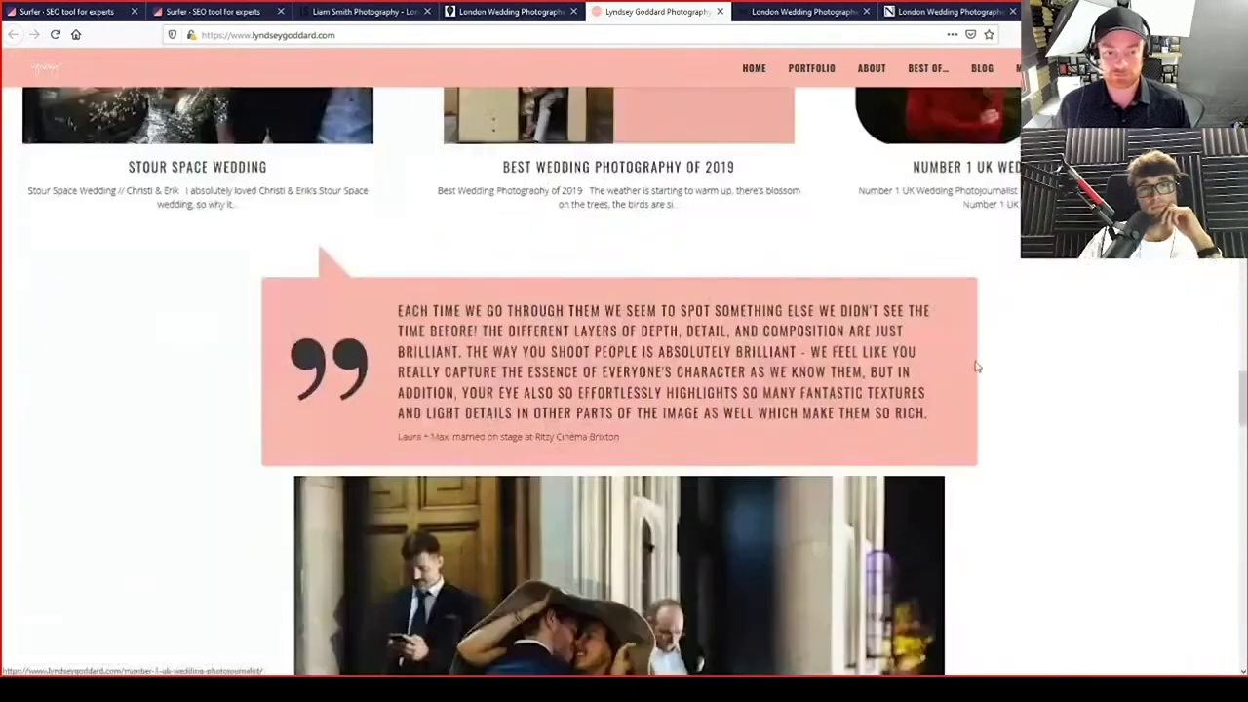
{"action": "scroll", "coordinate": [432, 362], "scroll_direction": "up", "scroll_amount": 3}
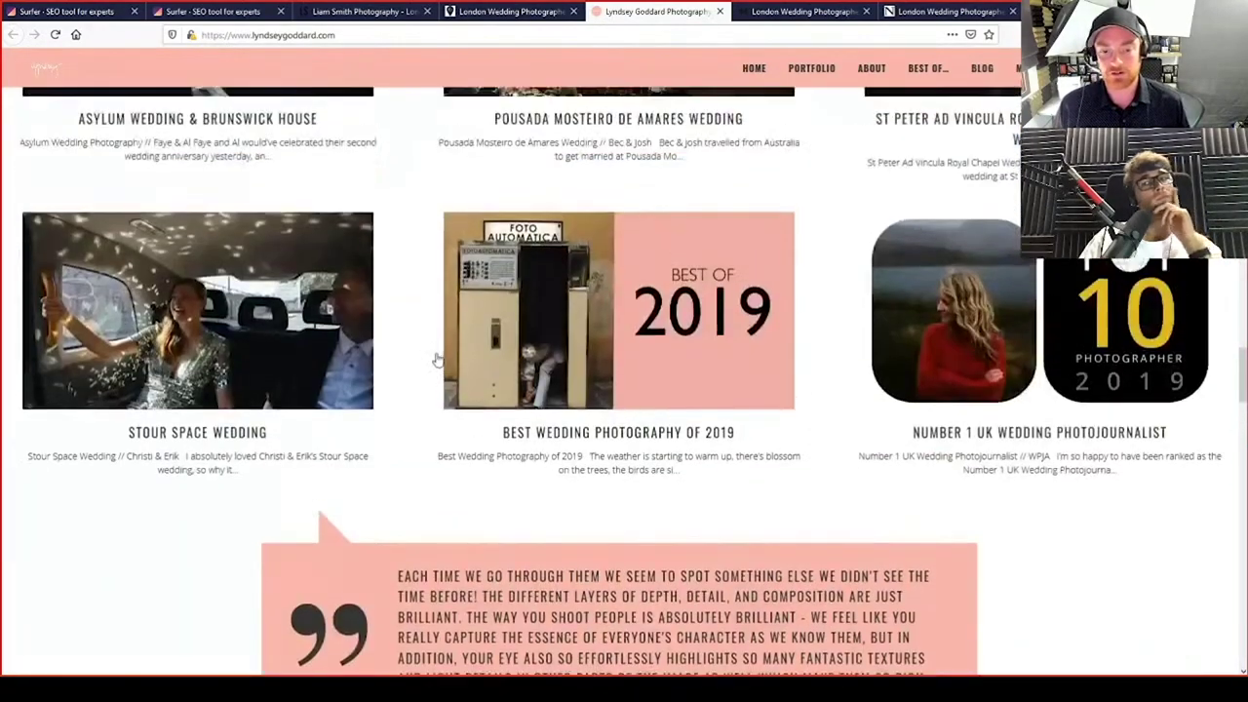
{"action": "scroll", "coordinate": [432, 361], "scroll_direction": "down", "scroll_amount": 14}
{"action": "scroll", "coordinate": [366, 464], "scroll_direction": "down", "scroll_amount": 11}
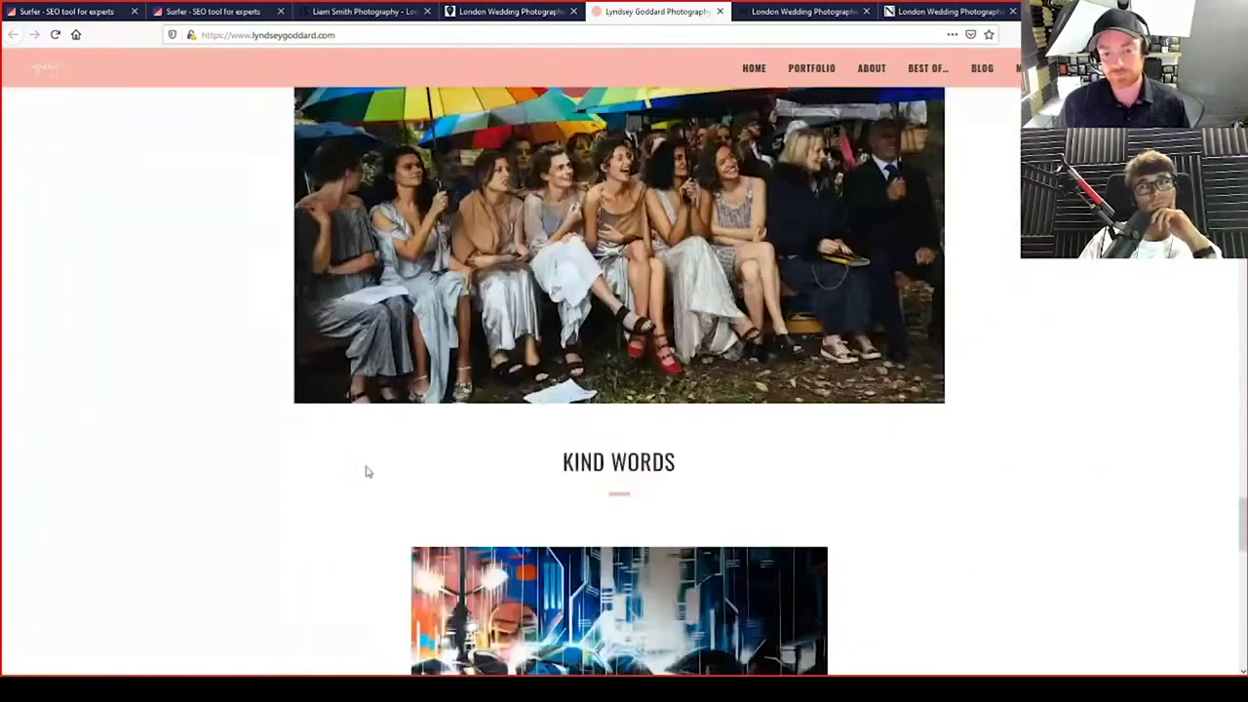
Review the testimonials, media logos and social links, open the Check Availability contact page, and return to the homepage
{"action": "scroll", "coordinate": [368, 497], "scroll_direction": "down", "scroll_amount": 1}
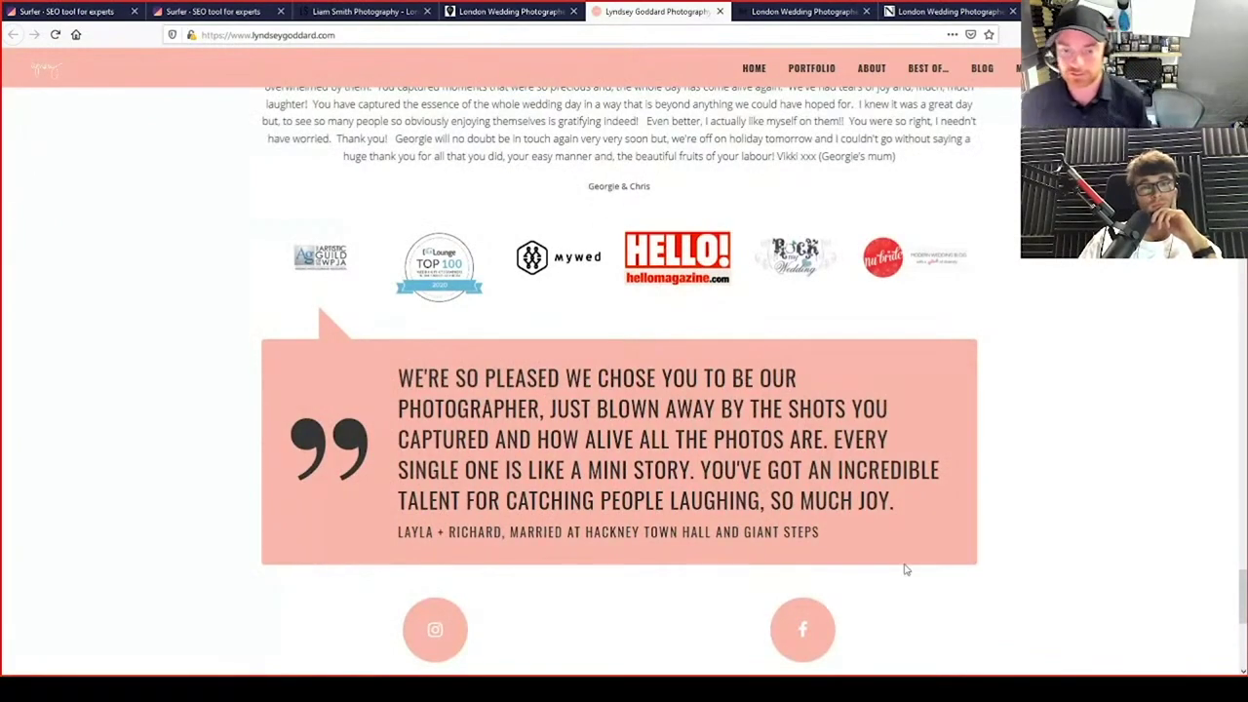
{"action": "scroll", "coordinate": [907, 576], "scroll_direction": "down", "scroll_amount": 3}
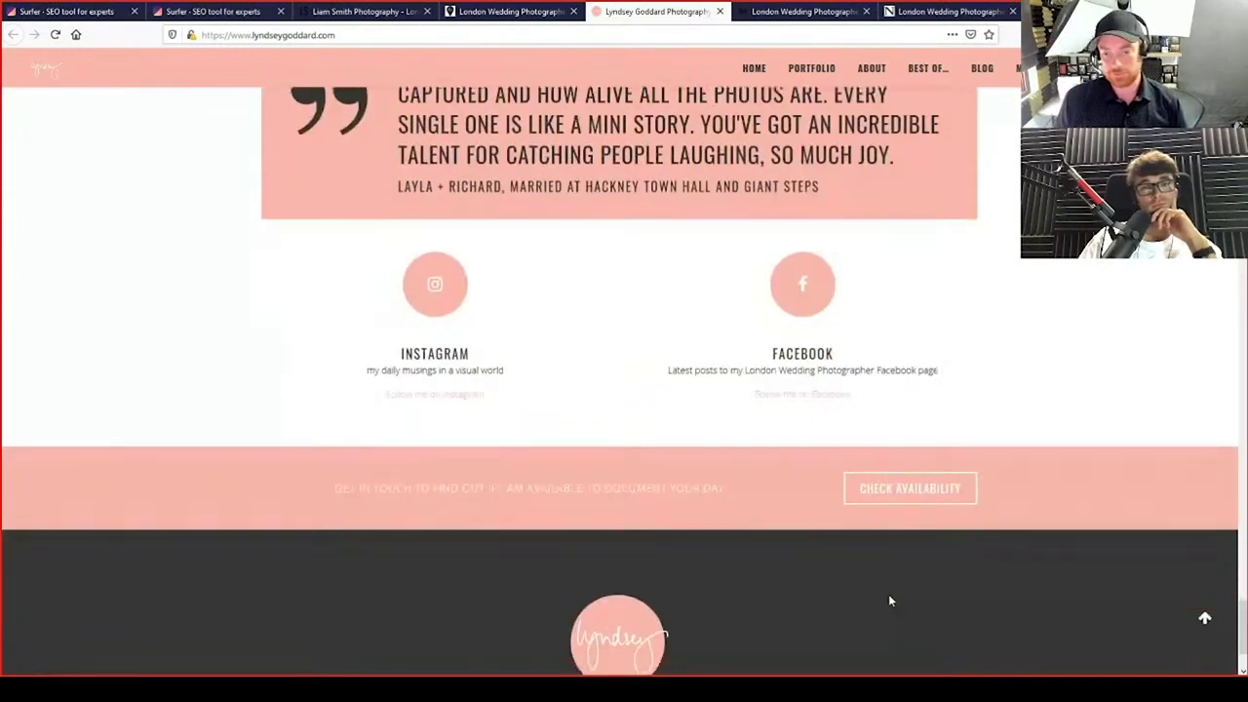
{"action": "scroll", "coordinate": [889, 594], "scroll_direction": "down", "scroll_amount": 2}
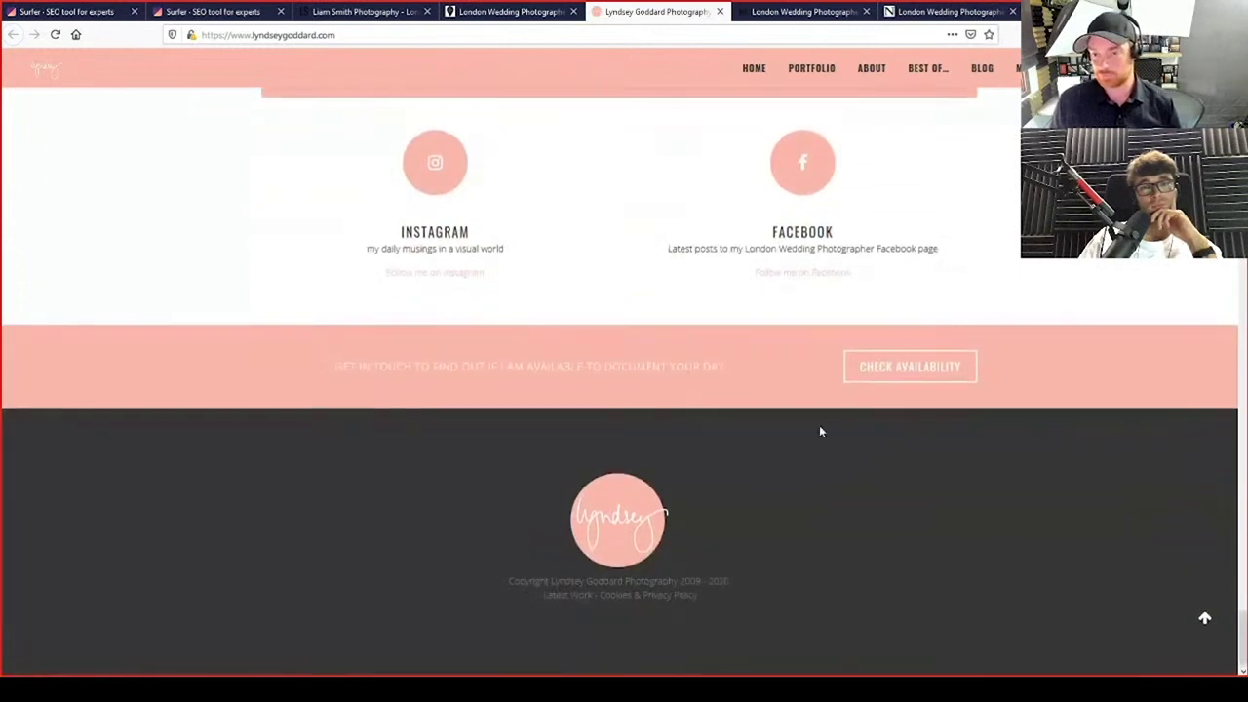
{"action": "left_click", "coordinate": [901, 379]}
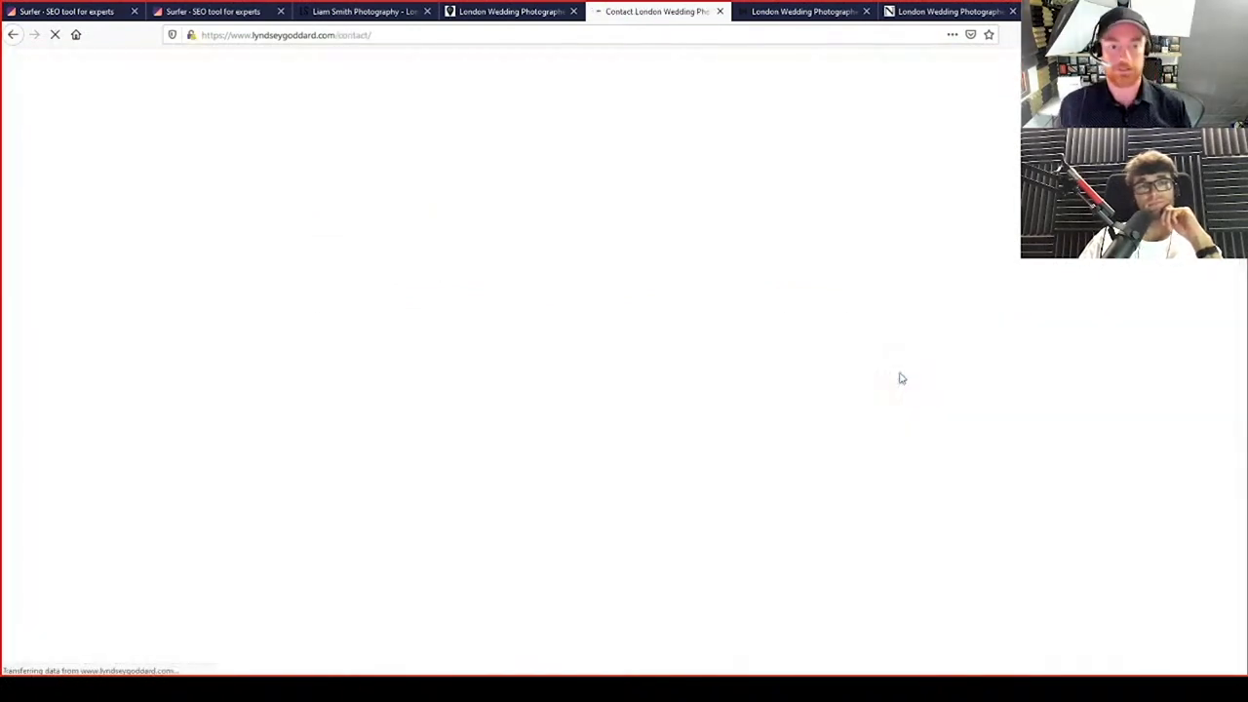
{"action": "left_click", "coordinate": [14, 35]}
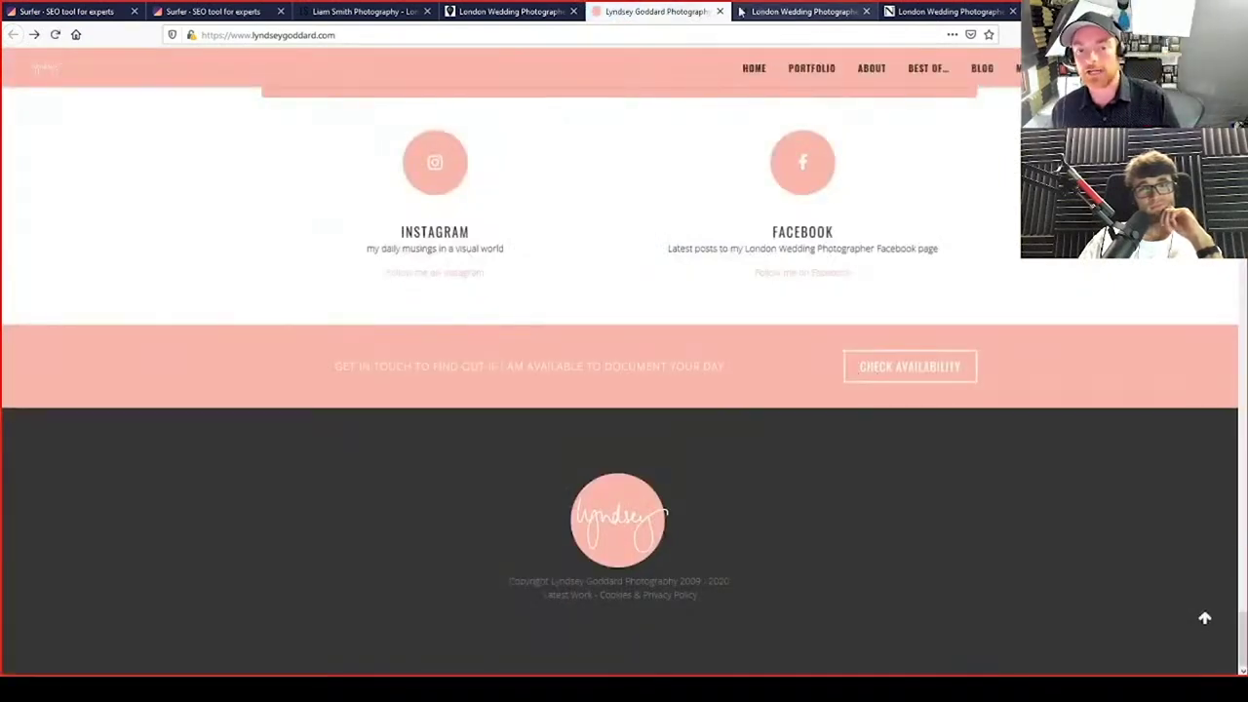
Recheck the competitor's homepage from its footer back up to the award slideshow at its start
{"action": "scroll", "coordinate": [713, 432], "scroll_direction": "up", "scroll_amount": 15}
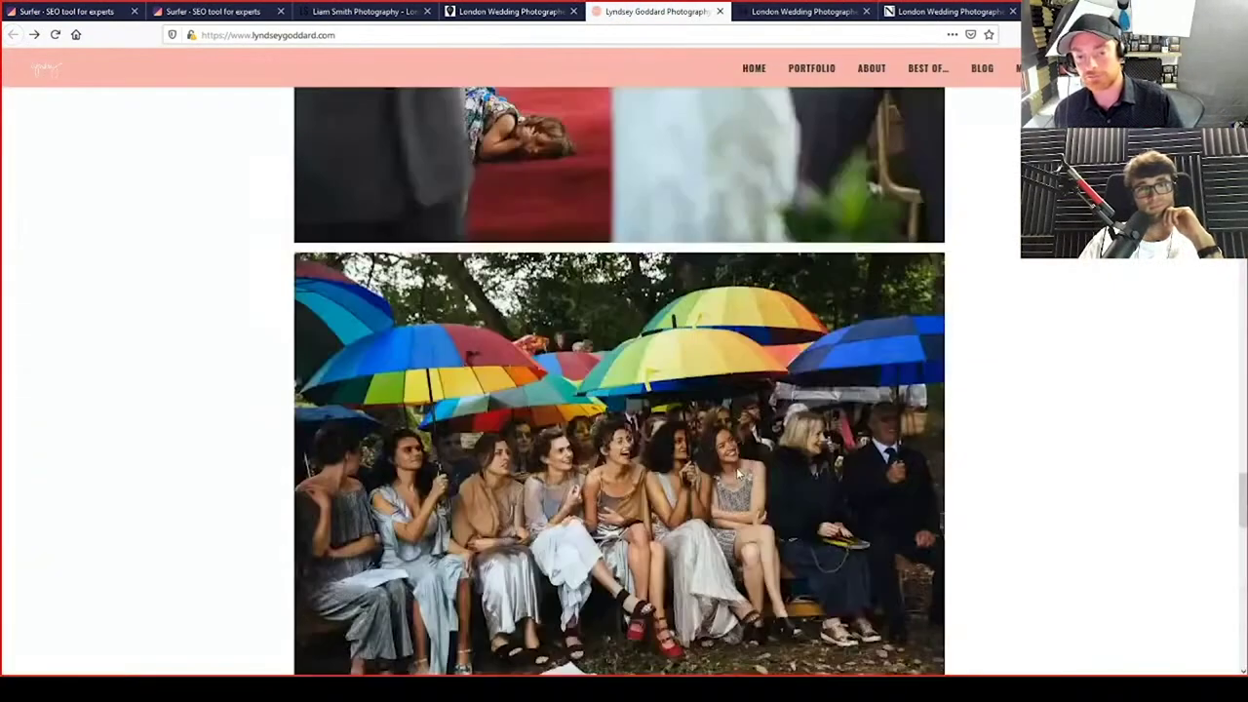
{"action": "scroll", "coordinate": [758, 527], "scroll_direction": "up", "scroll_amount": 20}
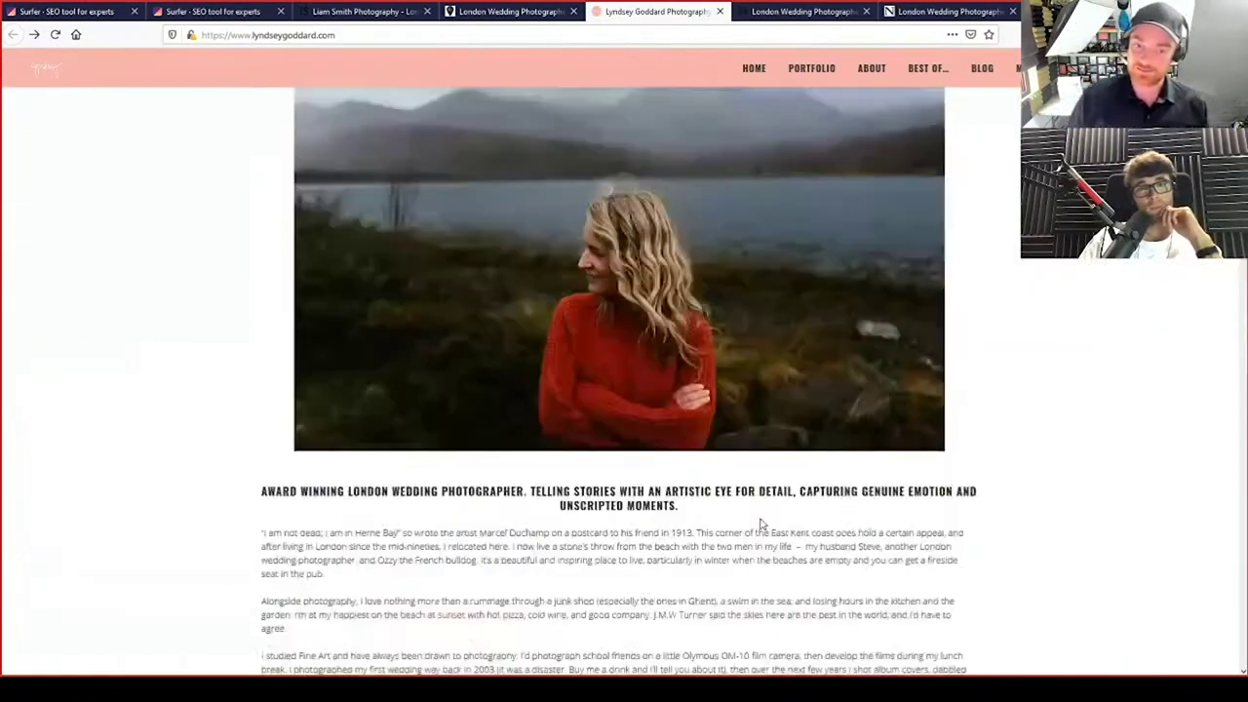
{"action": "scroll", "coordinate": [761, 524], "scroll_direction": "up", "scroll_amount": 15}
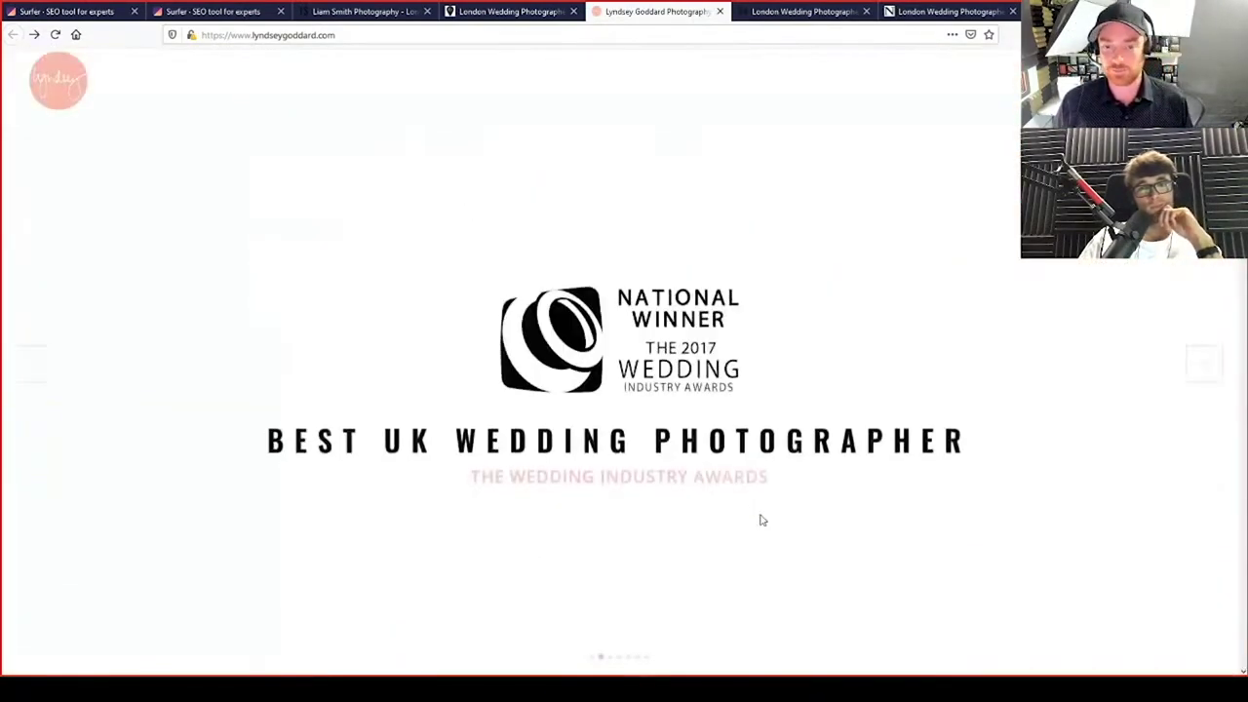
{"action": "scroll", "coordinate": [758, 518], "scroll_direction": "down", "scroll_amount": 3}
{"action": "scroll", "coordinate": [590, 524], "scroll_direction": "up", "scroll_amount": 3}
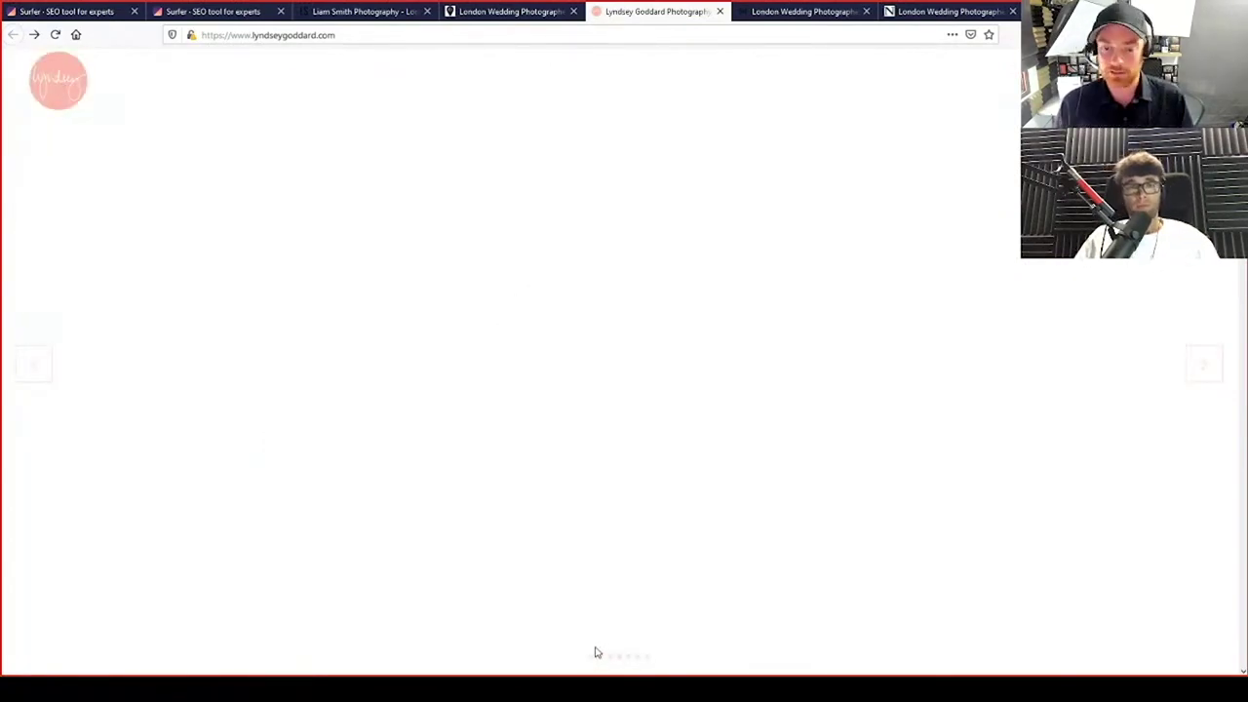
Recheck the competitor's footer, blog section and London Wedding Photographer heading, ending at the award-winning introduction text
{"action": "scroll", "coordinate": [624, 585], "scroll_direction": "down", "scroll_amount": 3}
{"action": "scroll", "coordinate": [651, 577], "scroll_direction": "down", "scroll_amount": 10}
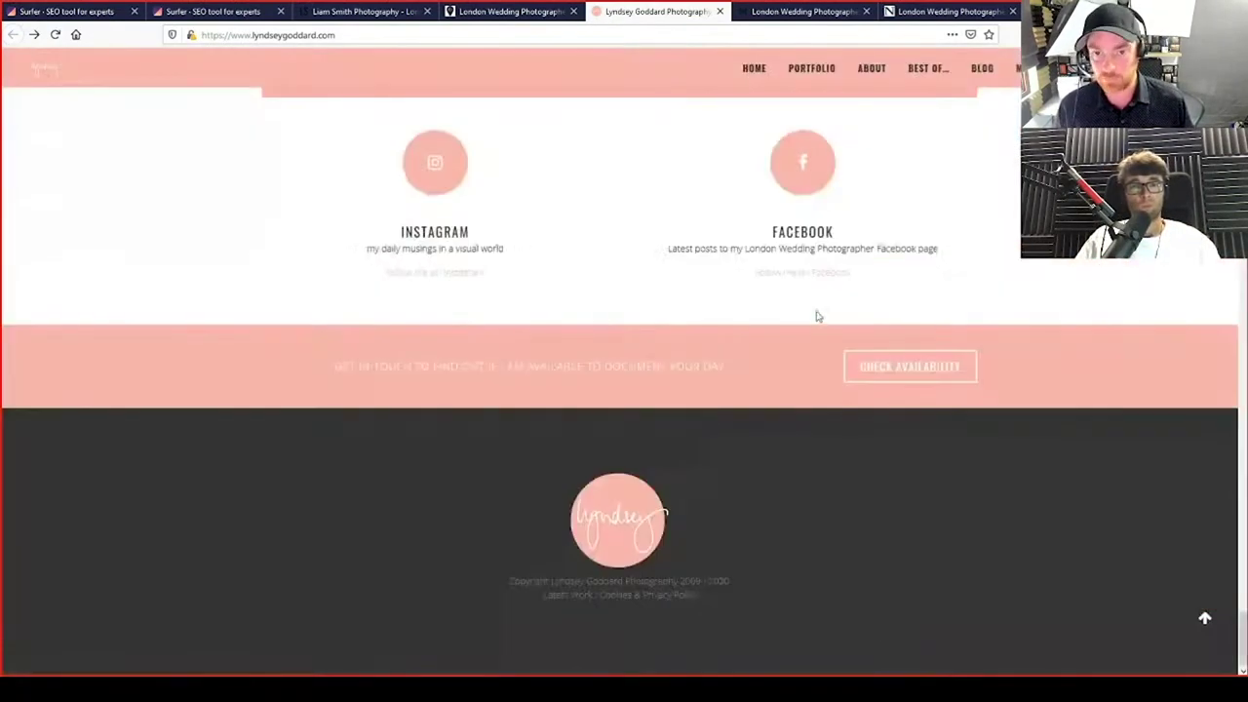
{"action": "scroll", "coordinate": [853, 446], "scroll_direction": "up", "scroll_amount": 5}
{"action": "scroll", "coordinate": [837, 451], "scroll_direction": "up", "scroll_amount": 10}
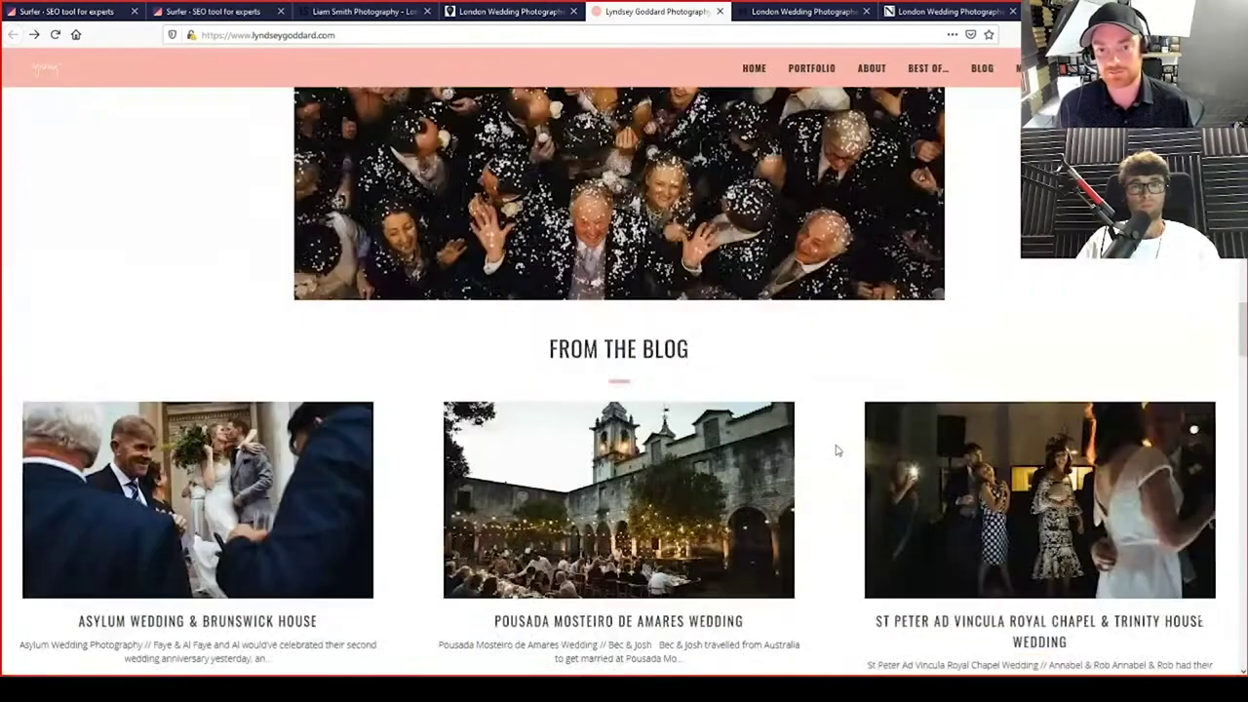
{"action": "scroll", "coordinate": [837, 451], "scroll_direction": "up", "scroll_amount": 10}
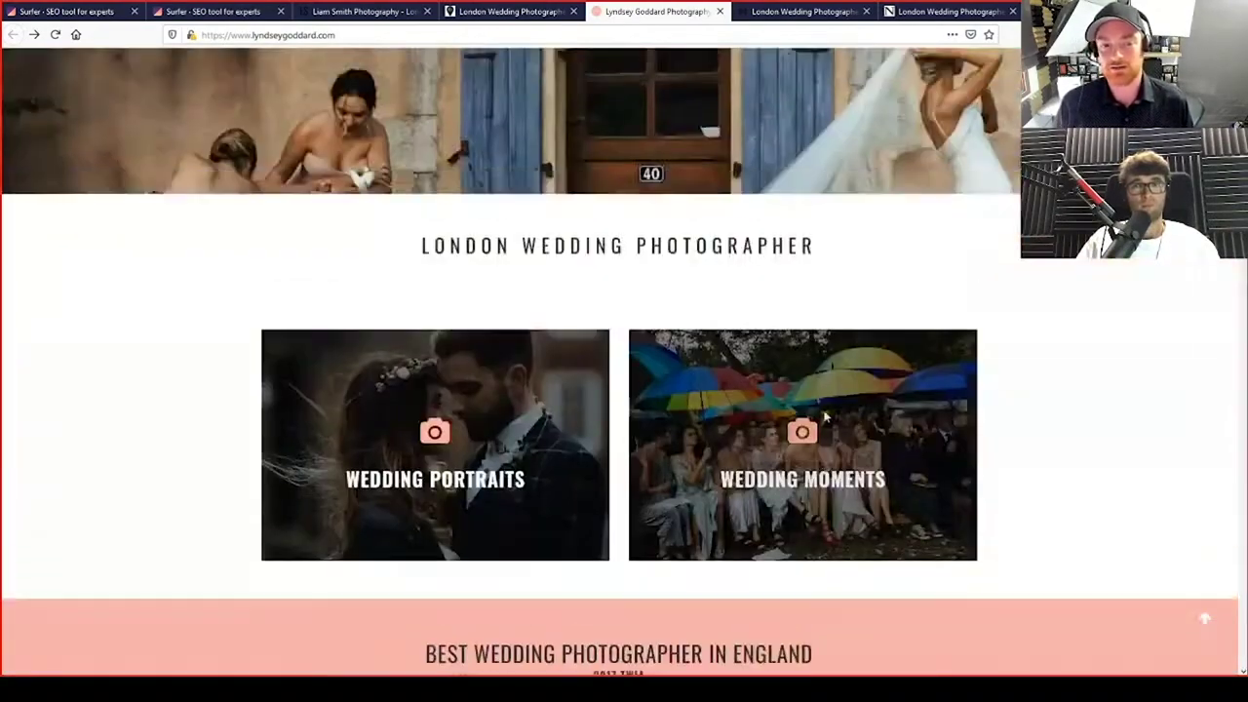
{"action": "scroll", "coordinate": [817, 444], "scroll_direction": "down", "scroll_amount": 10}
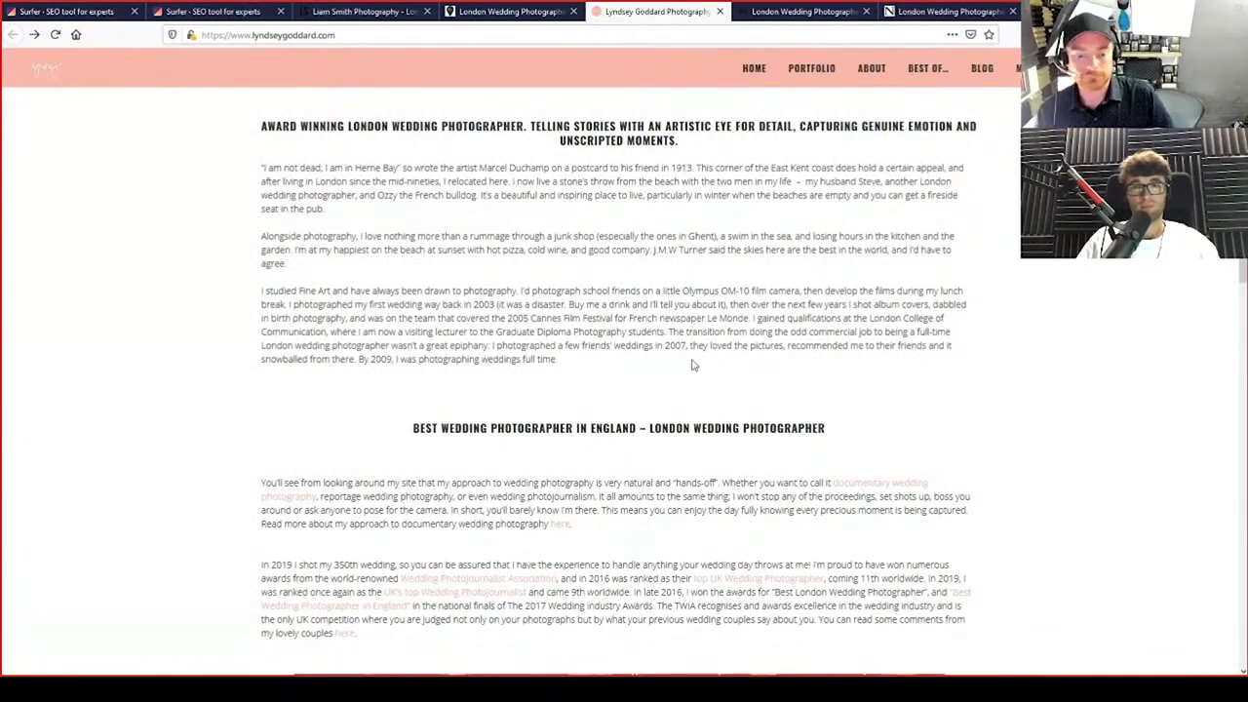
Switch to the MIKI Photo + Film Studio competitor page, and examine its introduction, service tiles, passion text and awards section
{"action": "key", "text": "ctrl+Tab"}
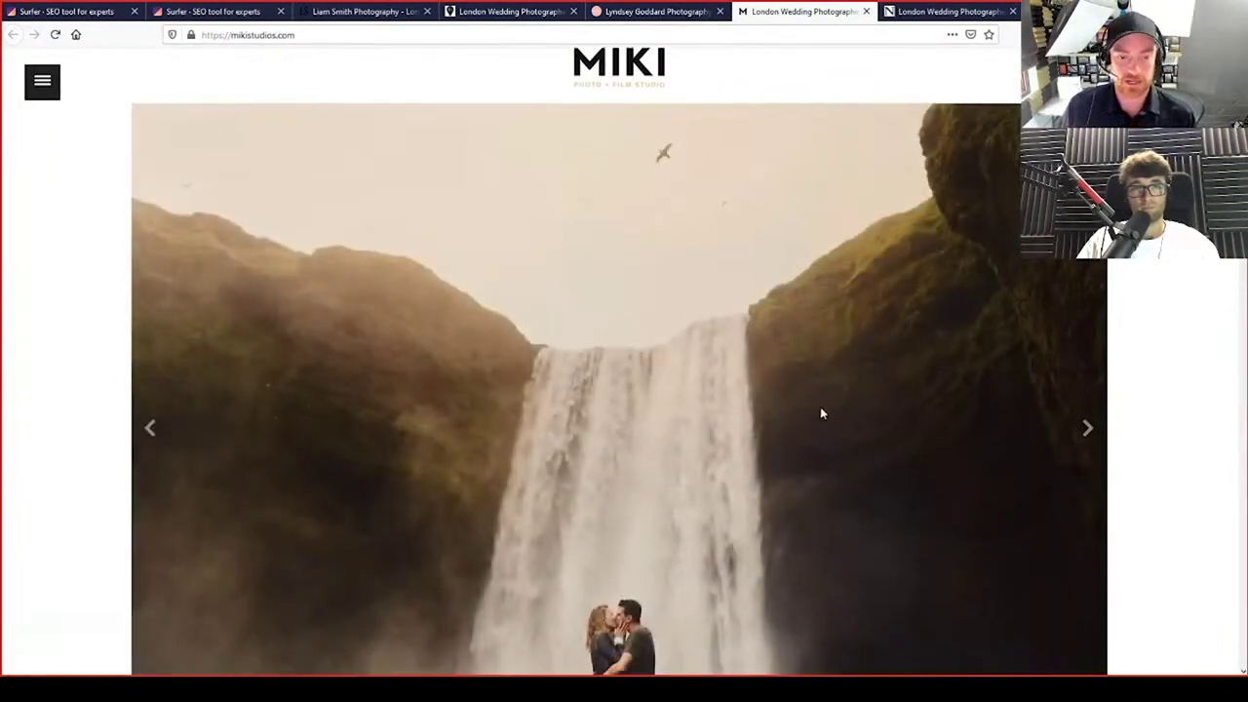
{"action": "scroll", "coordinate": [819, 409], "scroll_direction": "down", "scroll_amount": 5}
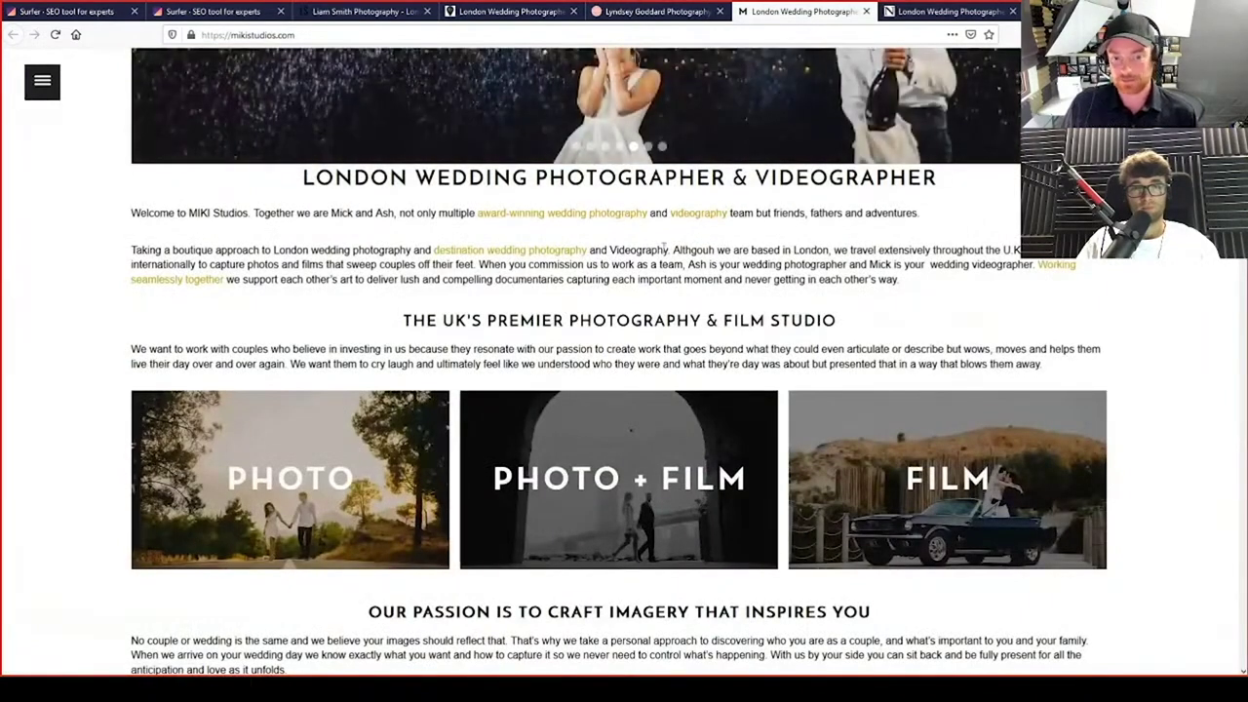
{"action": "scroll", "coordinate": [663, 249], "scroll_direction": "down", "scroll_amount": 5}
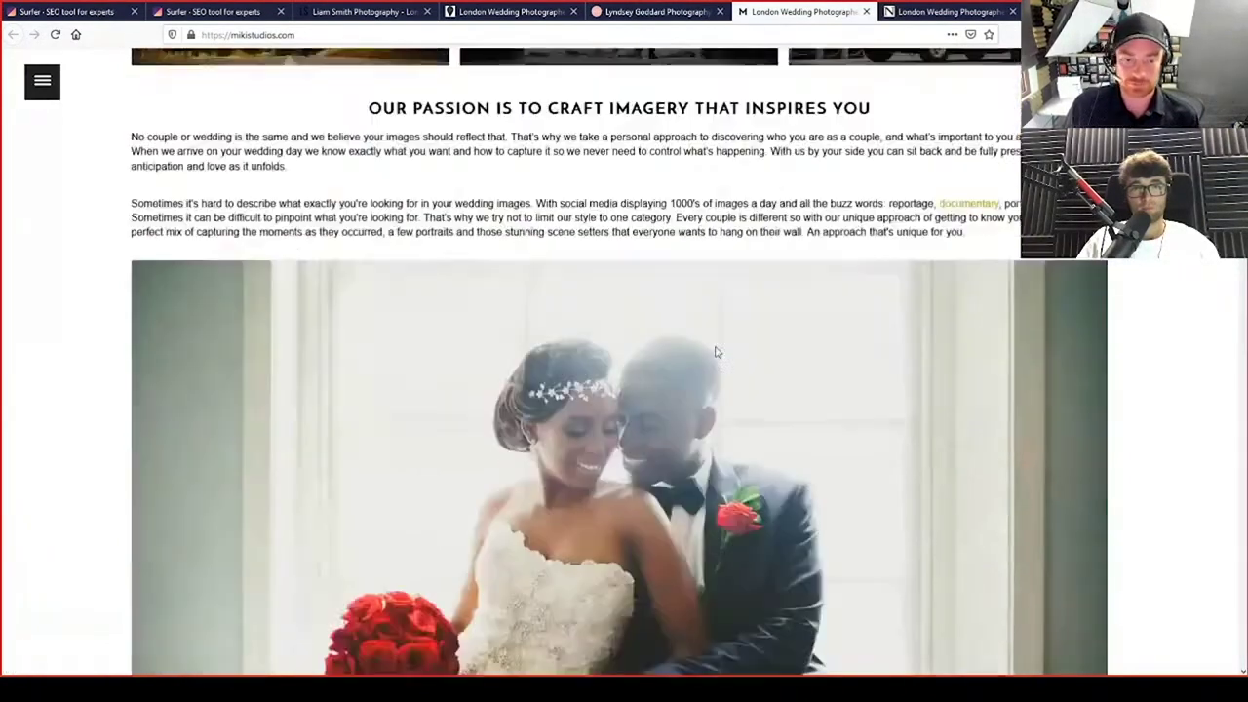
{"action": "scroll", "coordinate": [714, 357], "scroll_direction": "down", "scroll_amount": 9}
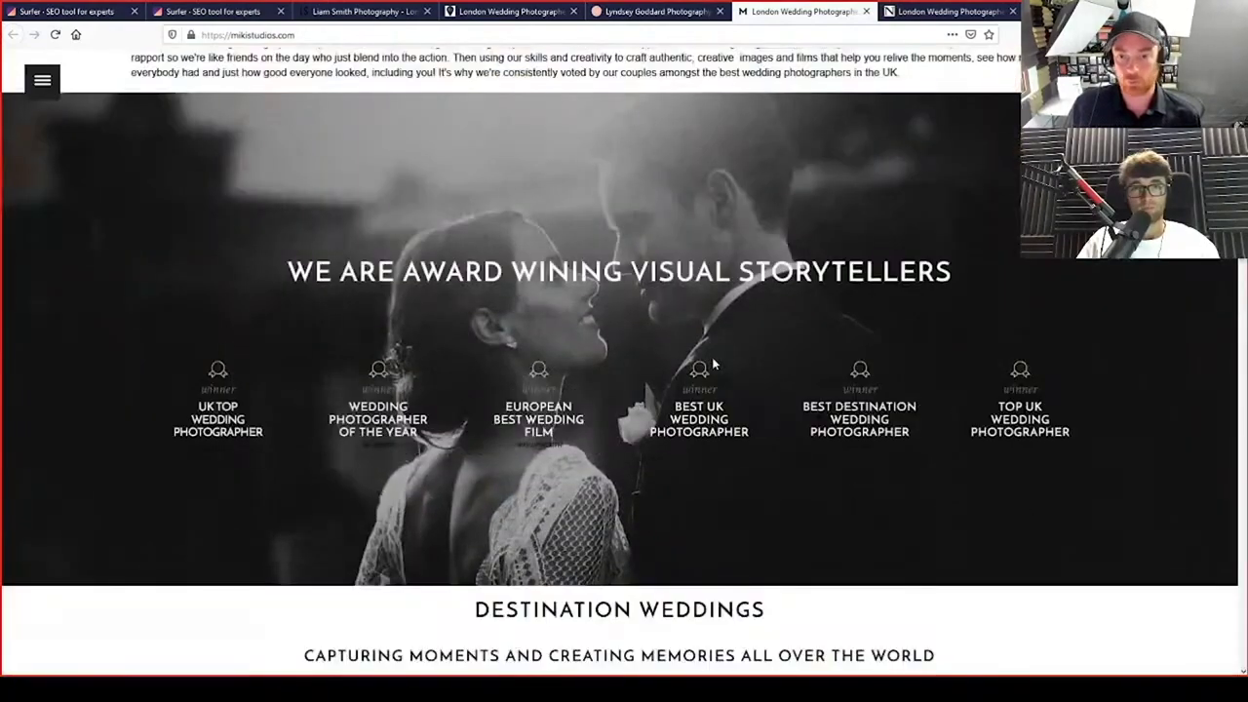
Examine the MIKI page's Destination Weddings, UK Weddings, testimonial and footer sections, and return to the style description text
{"action": "scroll", "coordinate": [712, 359], "scroll_direction": "down", "scroll_amount": 1}
{"action": "scroll", "coordinate": [1037, 324], "scroll_direction": "down", "scroll_amount": 5}
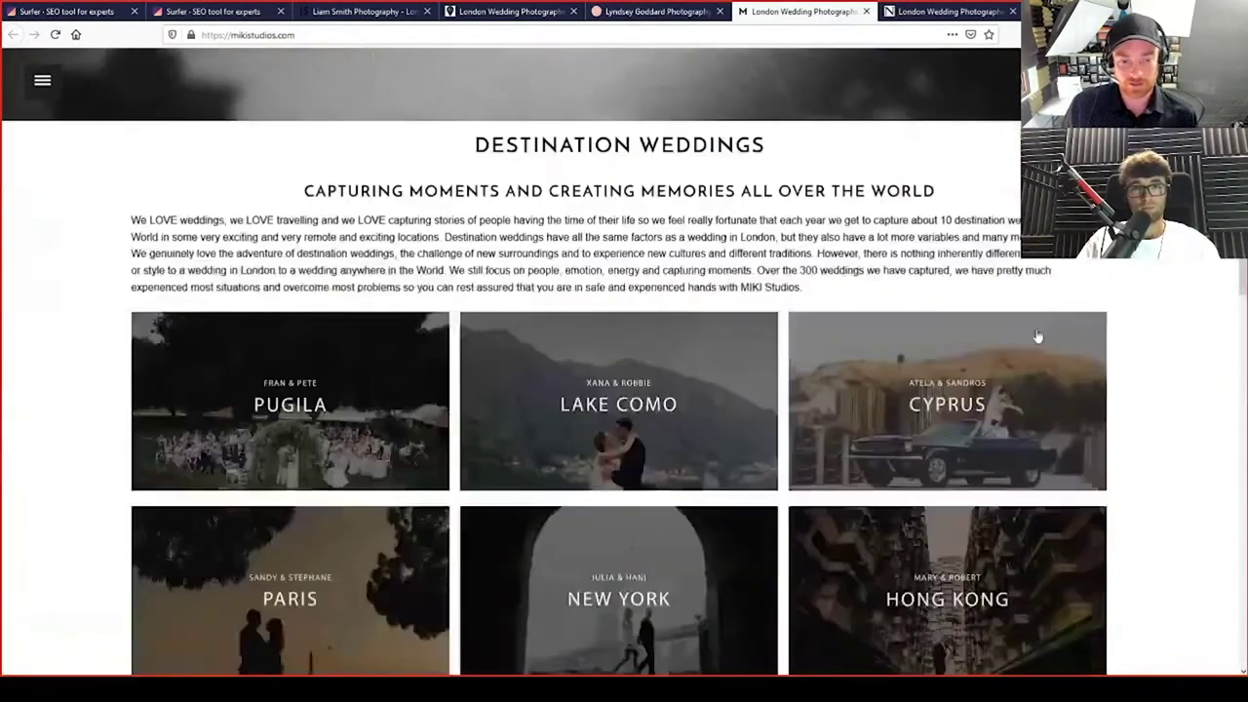
{"action": "scroll", "coordinate": [1037, 338], "scroll_direction": "down", "scroll_amount": 6}
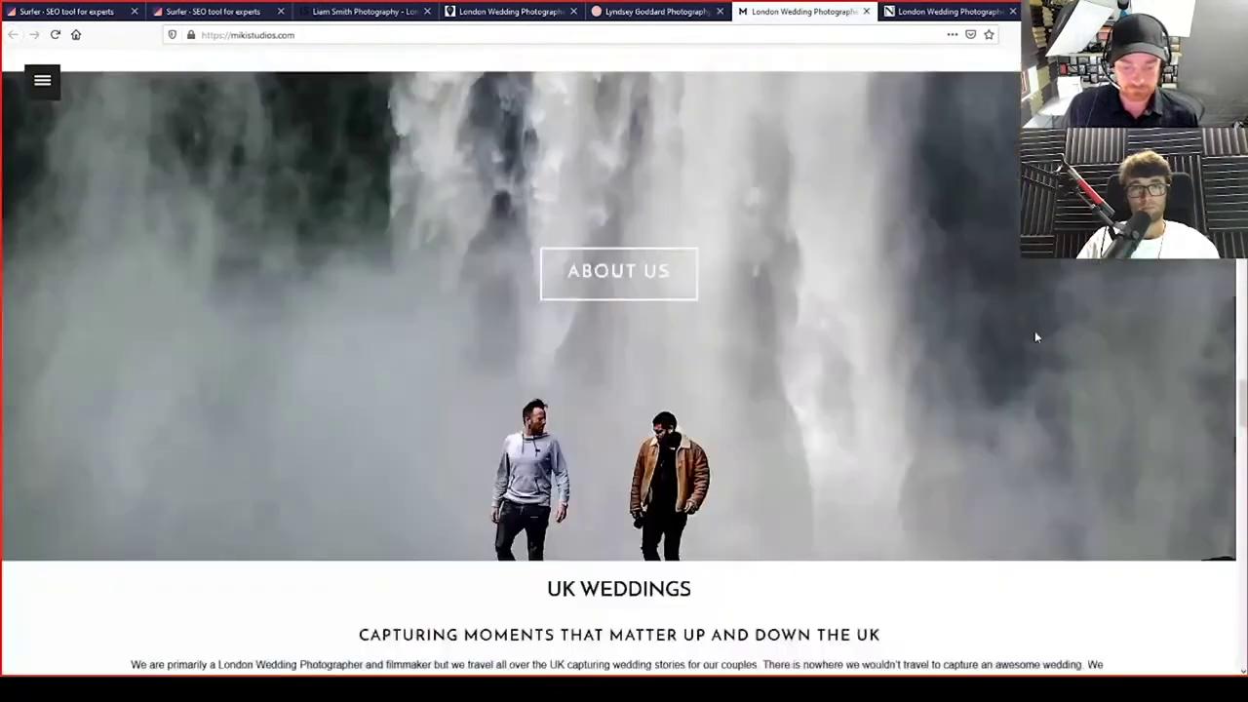
{"action": "scroll", "coordinate": [1037, 338], "scroll_direction": "down", "scroll_amount": 8}
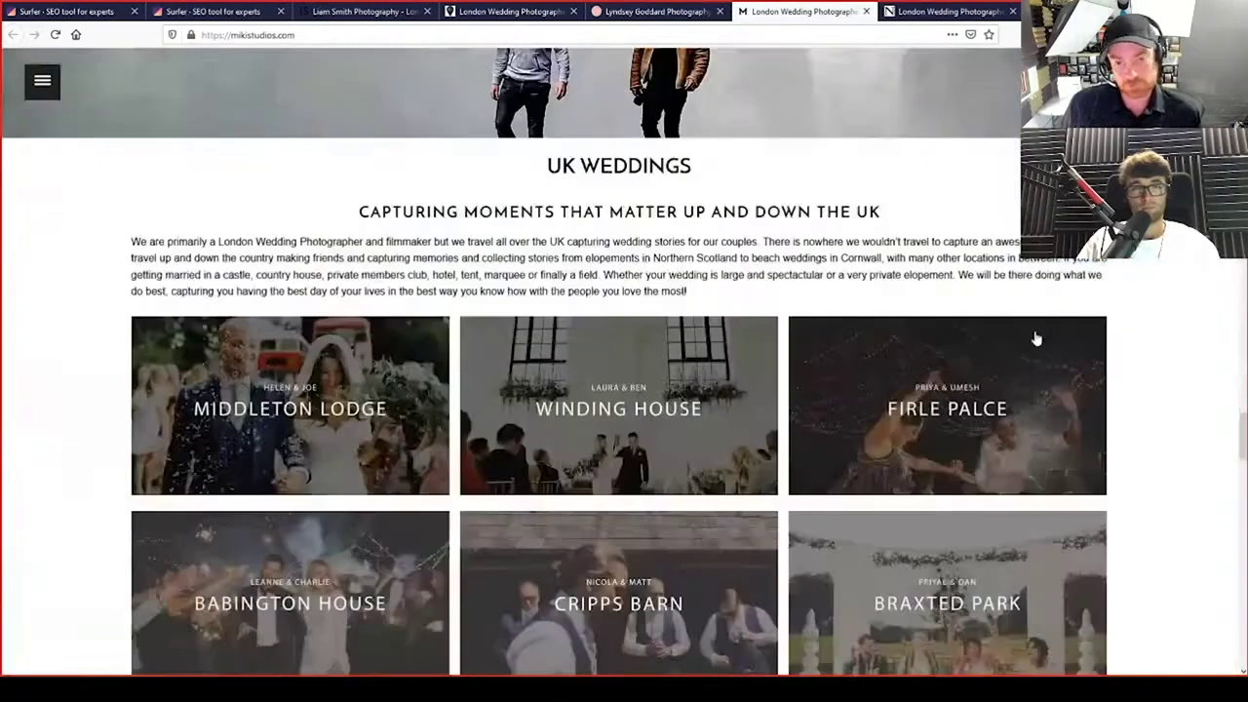
{"action": "scroll", "coordinate": [1036, 360], "scroll_direction": "down", "scroll_amount": 10}
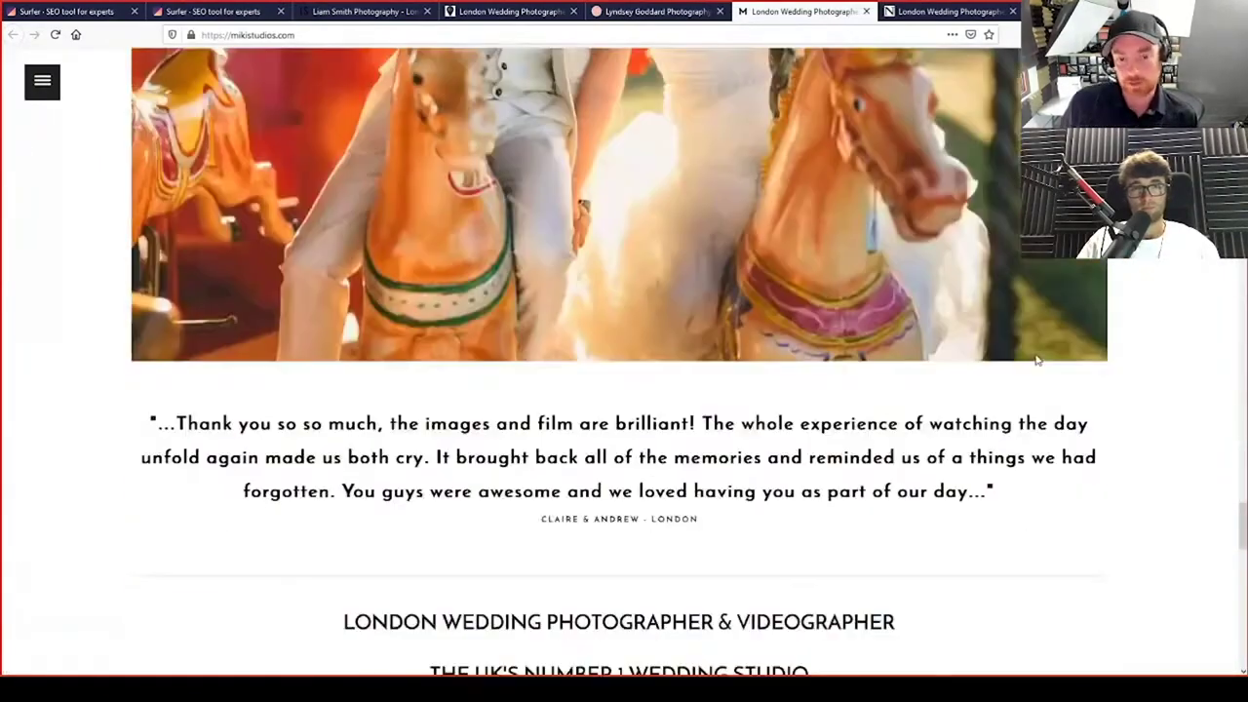
{"action": "scroll", "coordinate": [1037, 361], "scroll_direction": "down", "scroll_amount": 5}
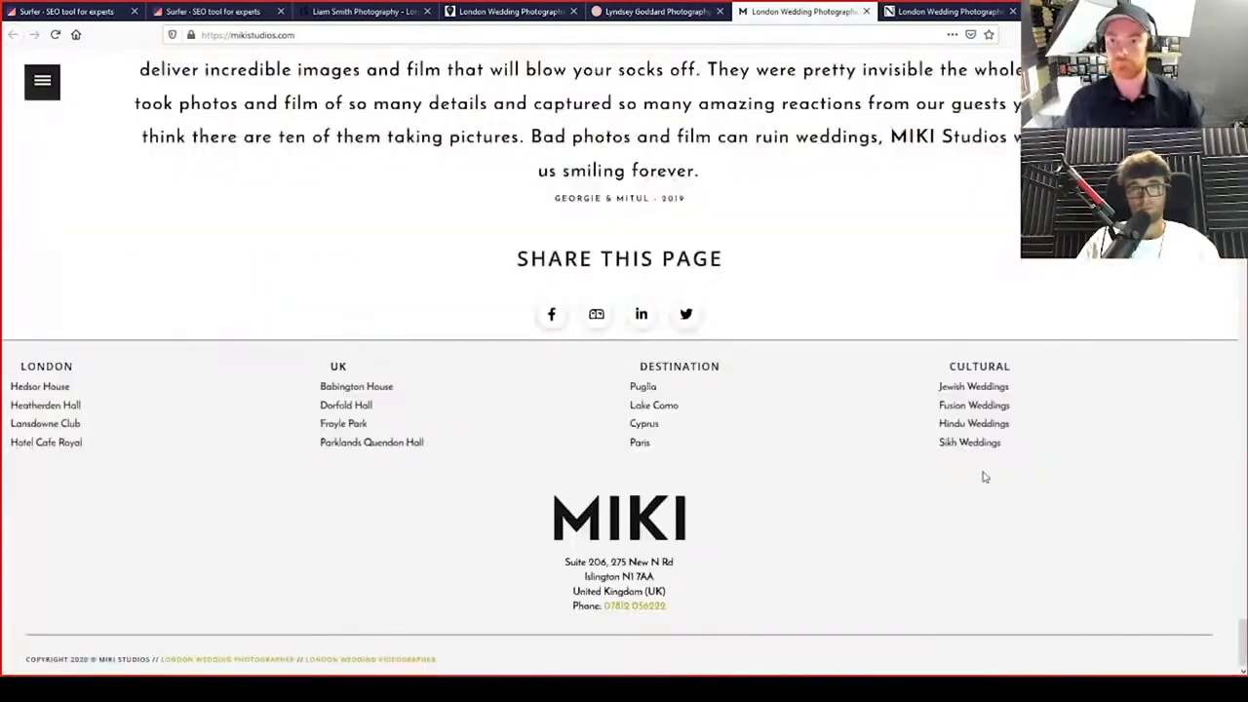
{"action": "scroll", "coordinate": [981, 474], "scroll_direction": "up", "scroll_amount": 10}
{"action": "left_click", "coordinate": [971, 421]}
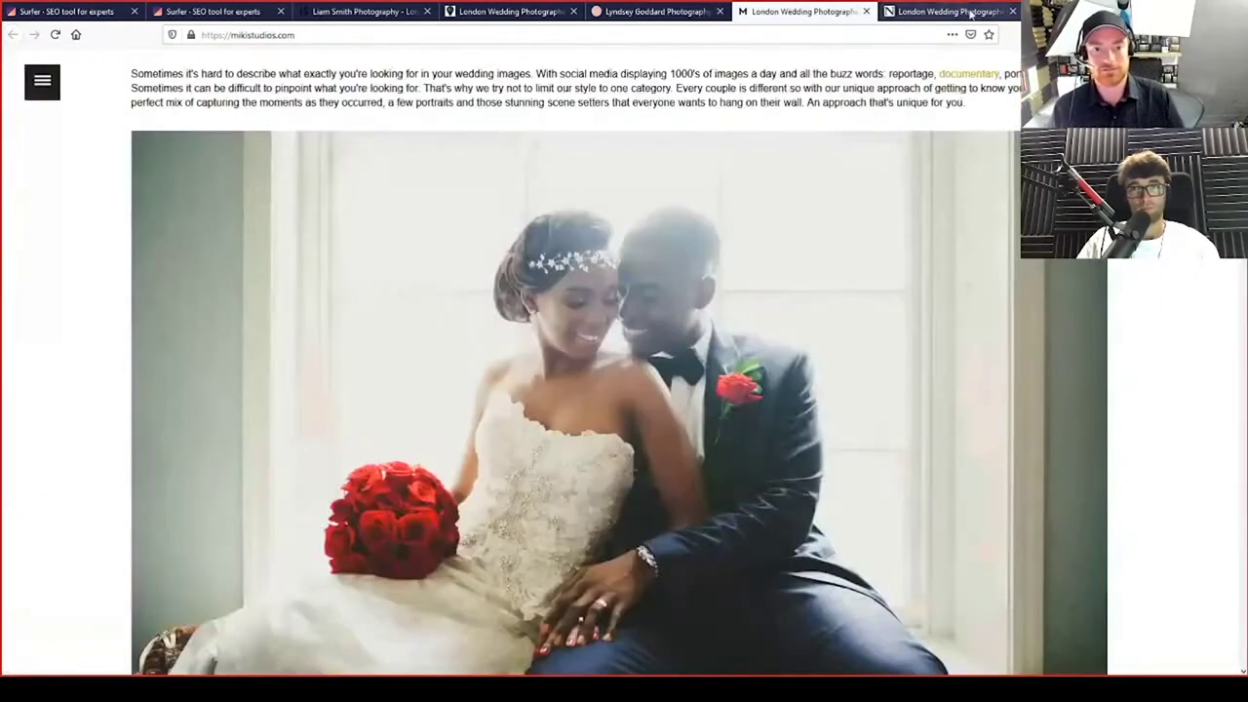
Switch to the former photojournalist's competitor homepage and examine its content from the London Wedding Photographer introduction to the closing three-column text
{"action": "left_click", "coordinate": [960, 11]}
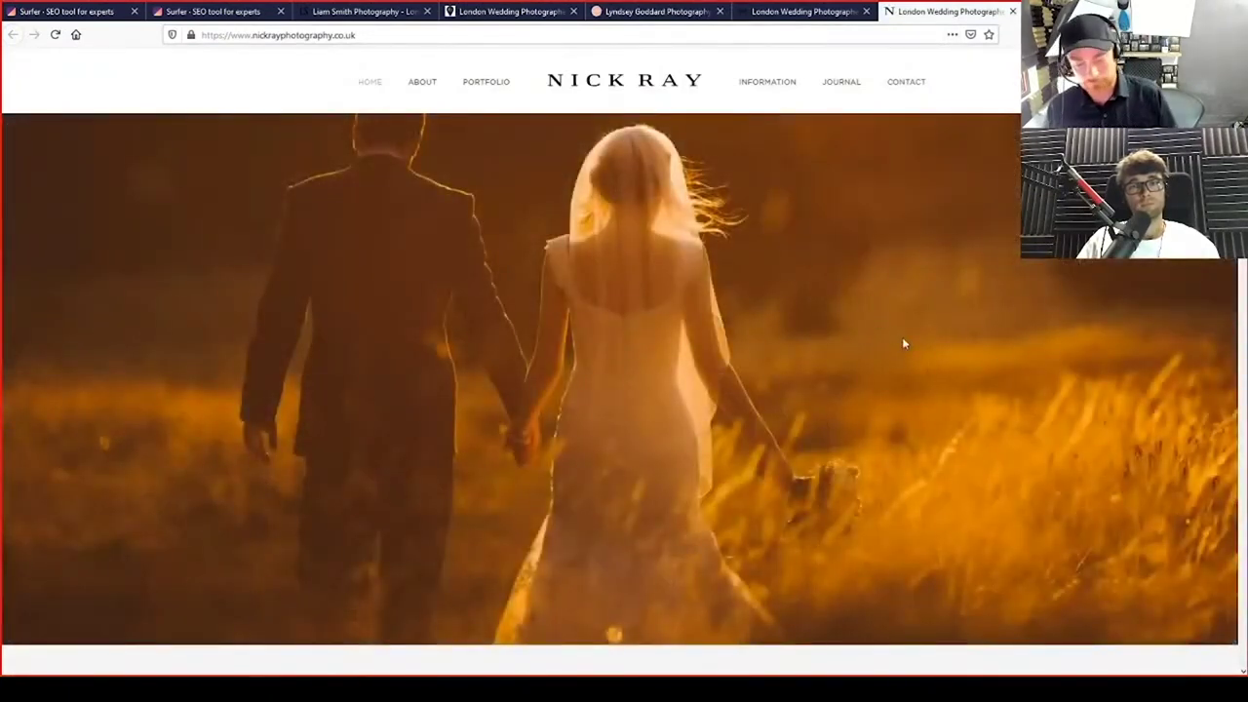
{"action": "scroll", "coordinate": [903, 357], "scroll_direction": "down", "scroll_amount": 7}
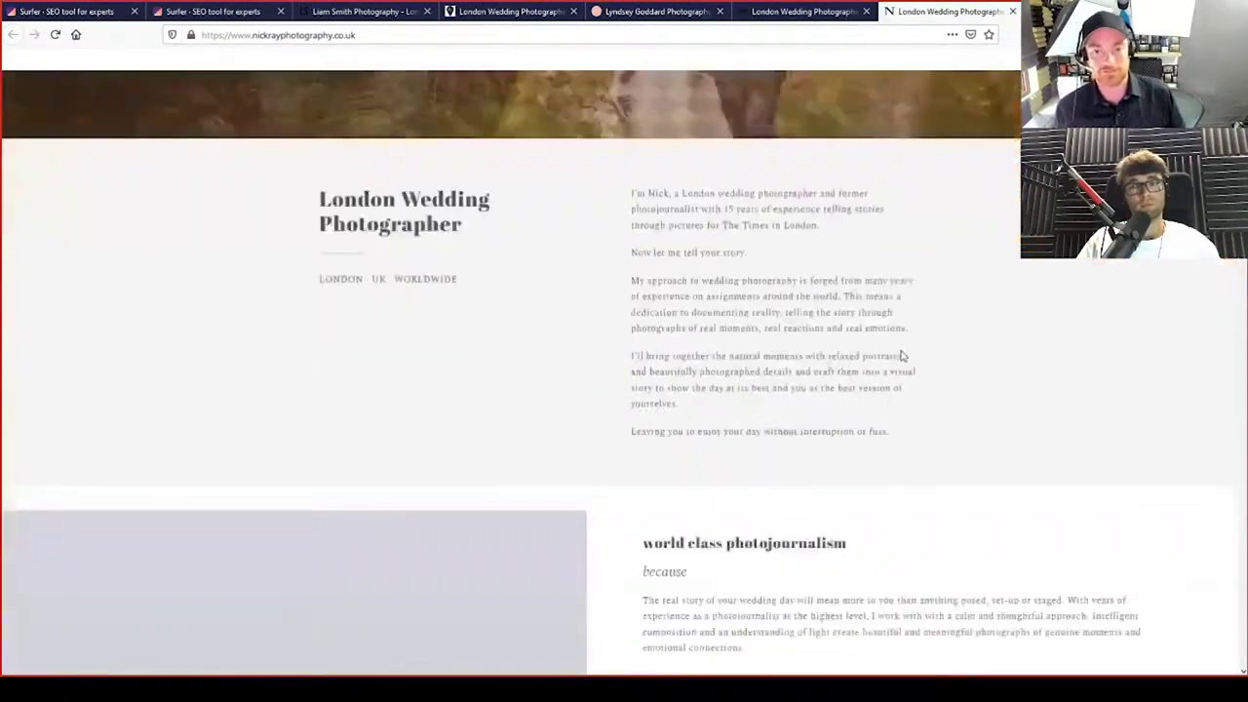
{"action": "scroll", "coordinate": [764, 265], "scroll_direction": "up", "scroll_amount": 3}
{"action": "scroll", "coordinate": [764, 265], "scroll_direction": "down", "scroll_amount": 5}
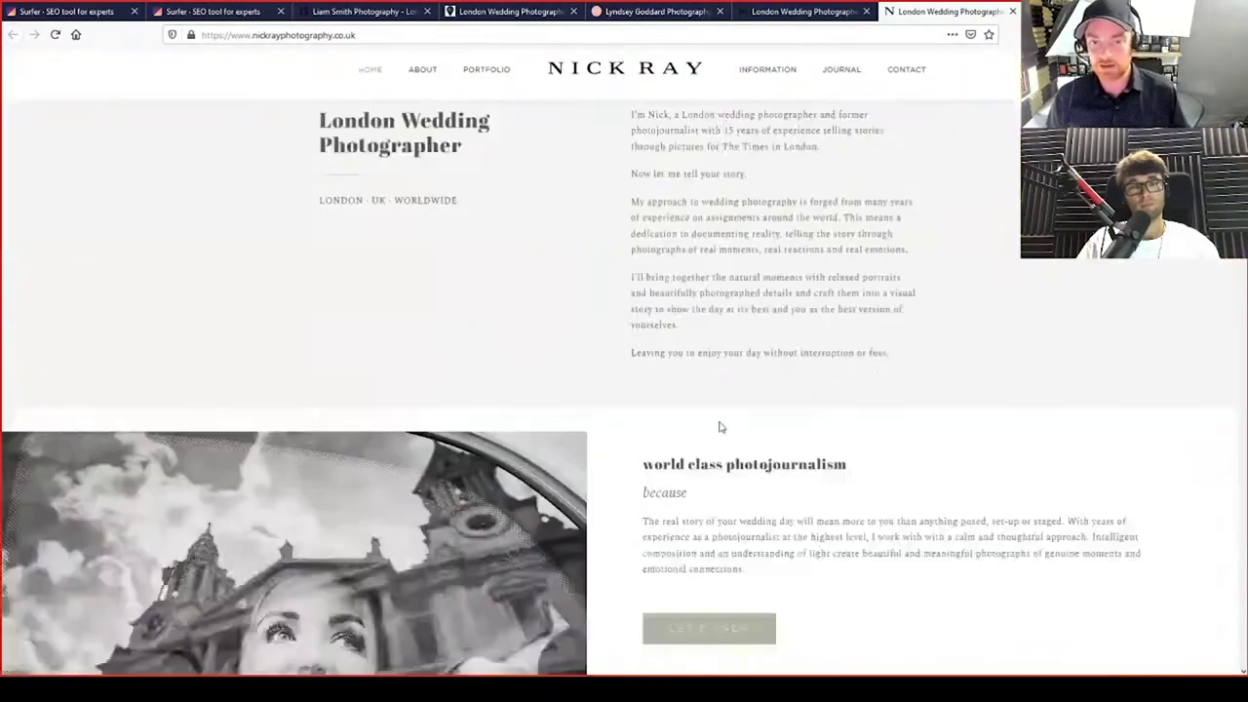
{"action": "scroll", "coordinate": [212, 432], "scroll_direction": "down", "scroll_amount": 10}
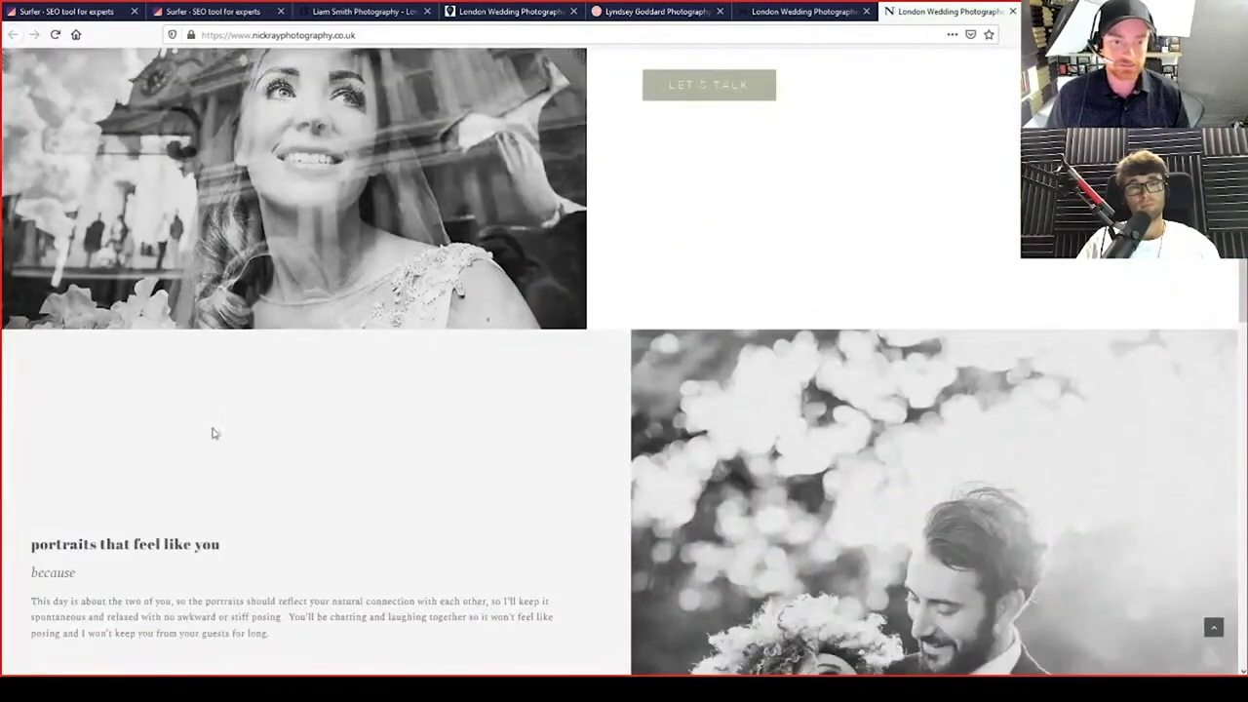
{"action": "scroll", "coordinate": [209, 435], "scroll_direction": "down", "scroll_amount": 10}
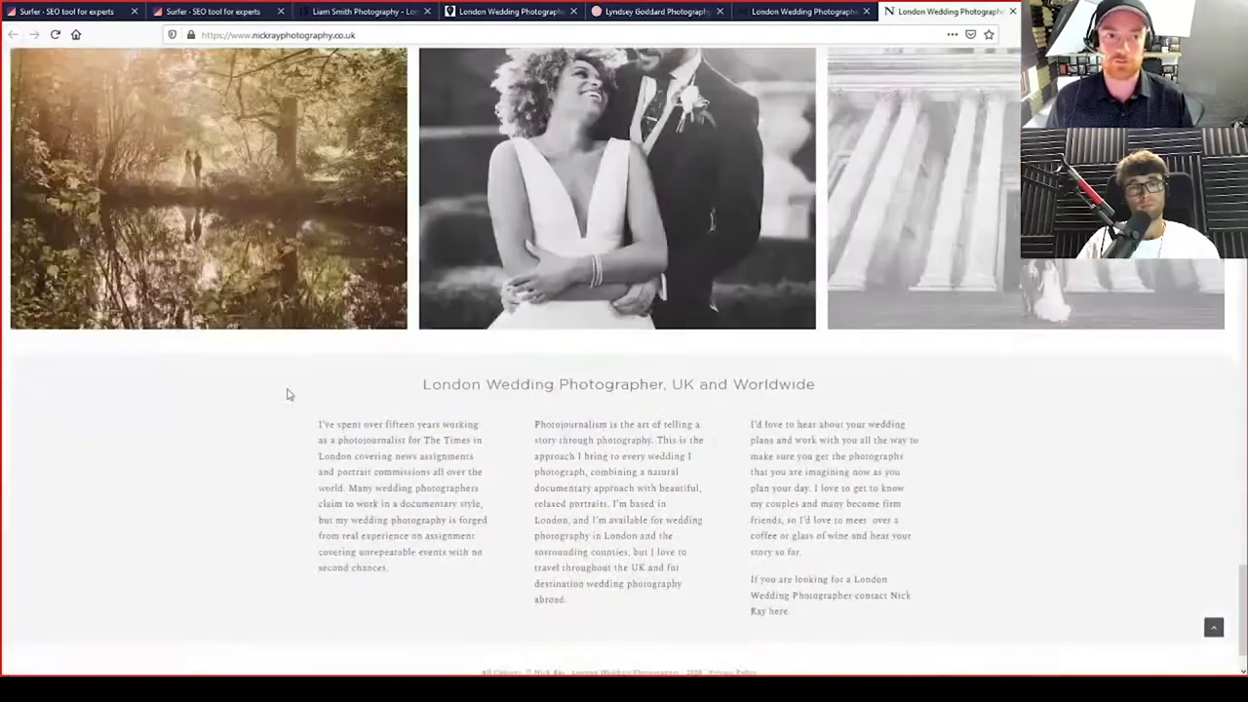
{"action": "scroll", "coordinate": [288, 394], "scroll_direction": "down", "scroll_amount": 2}
Return to the audited photographer's homepage and review its THIS GUY text, photo sections, testimonials and brochure form, ending at the Choose Fun banner
{"action": "left_click", "coordinate": [351, 10]}
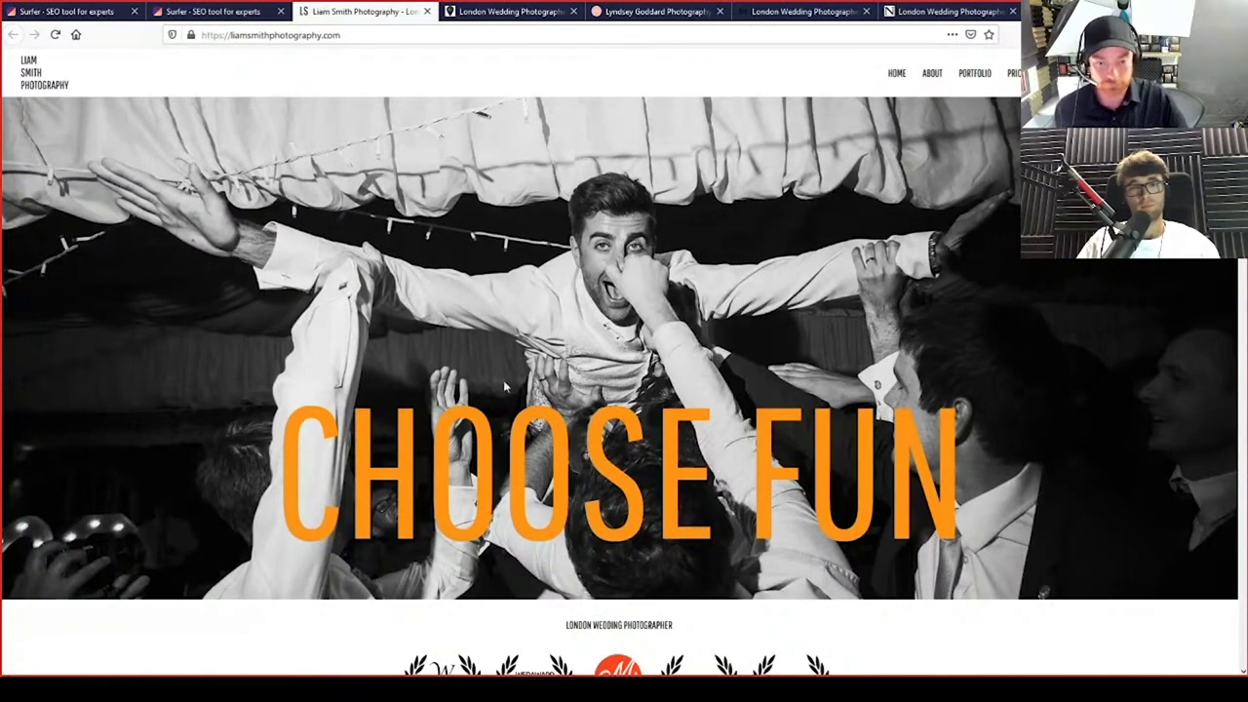
{"action": "scroll", "coordinate": [285, 497], "scroll_direction": "down", "scroll_amount": 10}
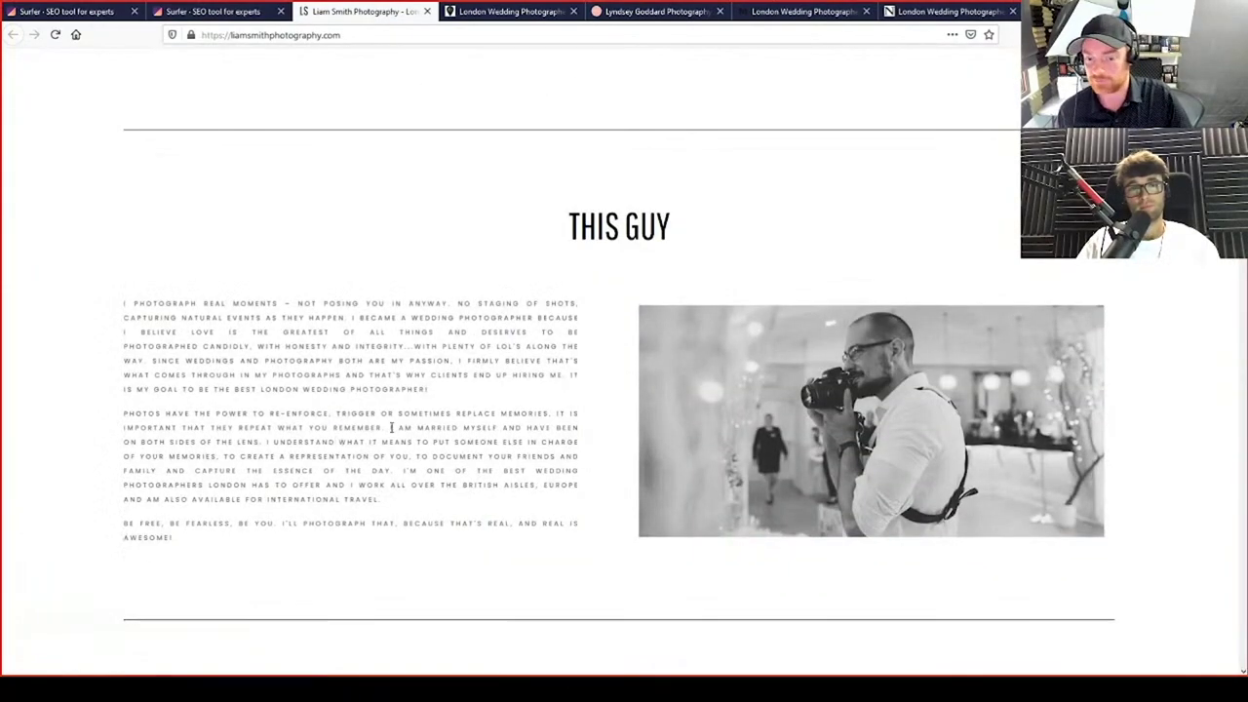
{"action": "scroll", "coordinate": [911, 423], "scroll_direction": "down", "scroll_amount": 10}
{"action": "scroll", "coordinate": [954, 413], "scroll_direction": "down", "scroll_amount": 15}
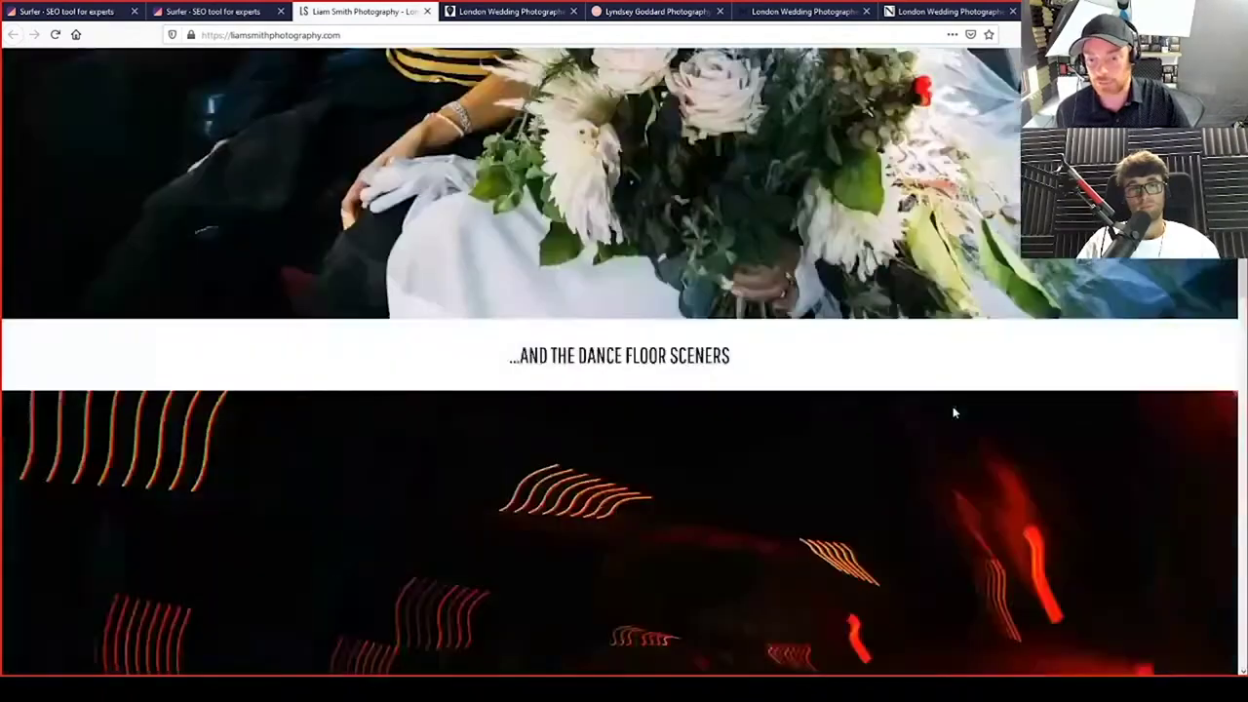
{"action": "scroll", "coordinate": [953, 412], "scroll_direction": "down", "scroll_amount": 4}
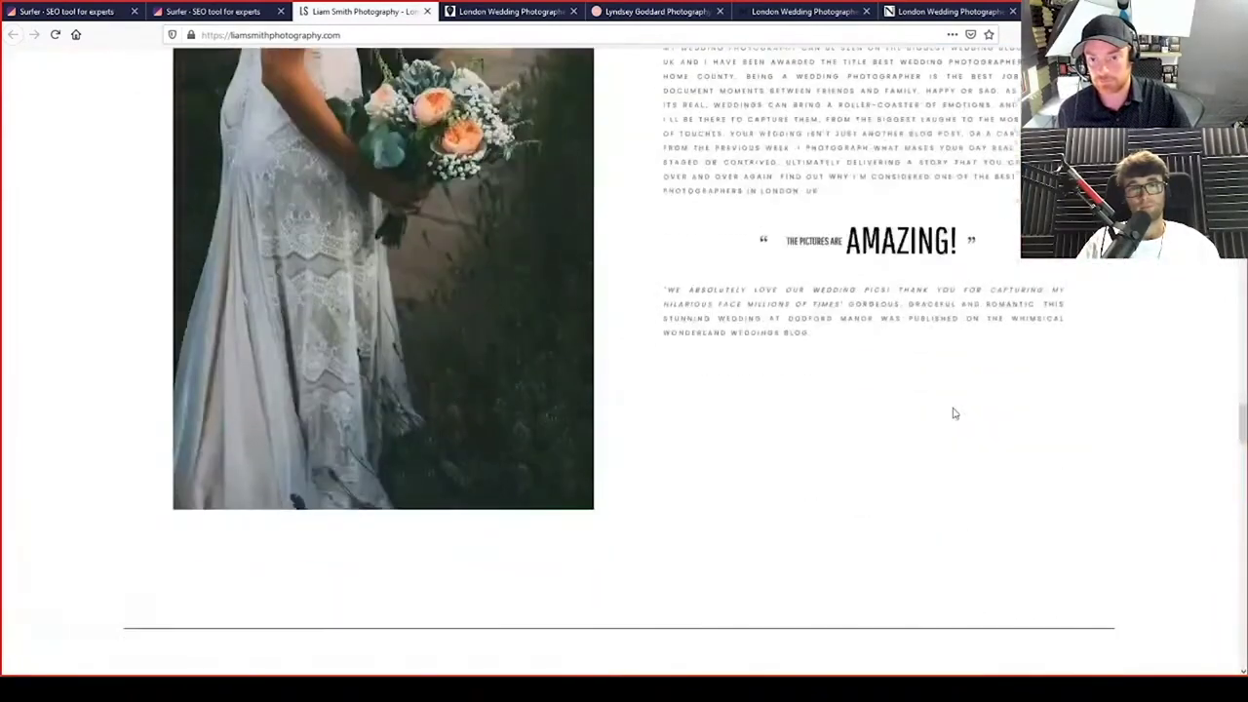
{"action": "scroll", "coordinate": [953, 413], "scroll_direction": "up", "scroll_amount": 3}
{"action": "scroll", "coordinate": [792, 521], "scroll_direction": "up", "scroll_amount": 10}
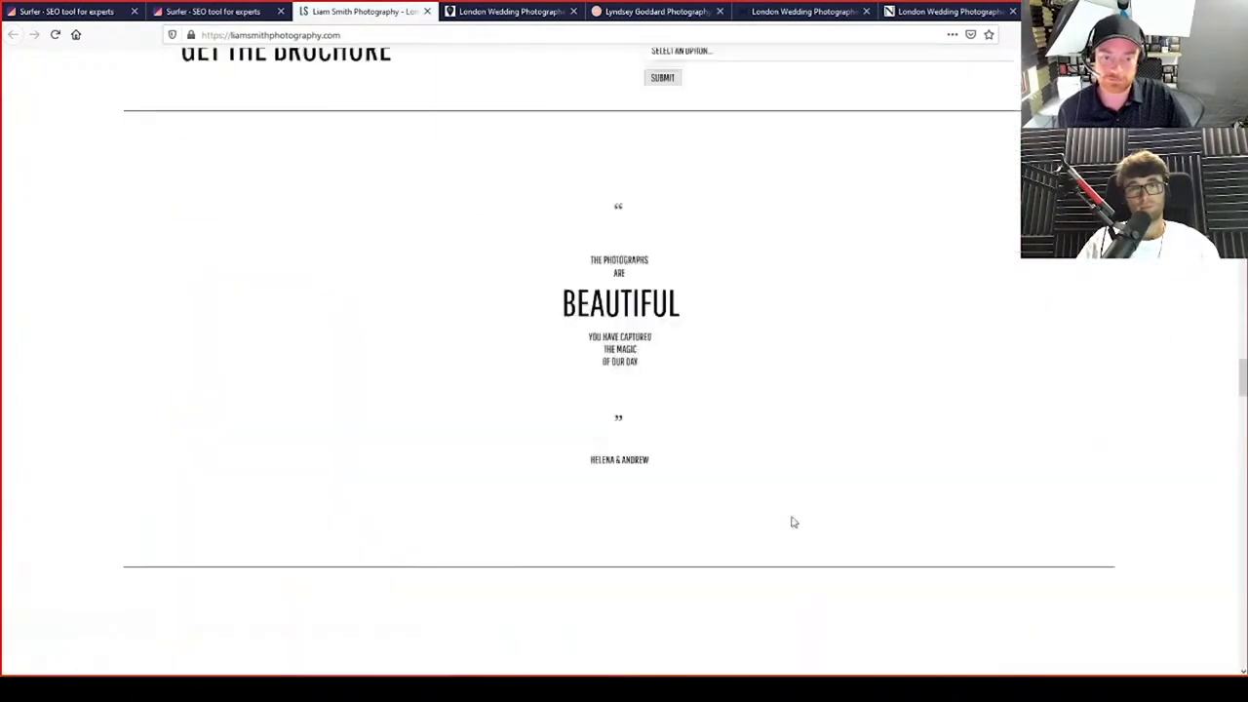
{"action": "scroll", "coordinate": [956, 546], "scroll_direction": "down", "scroll_amount": 4}
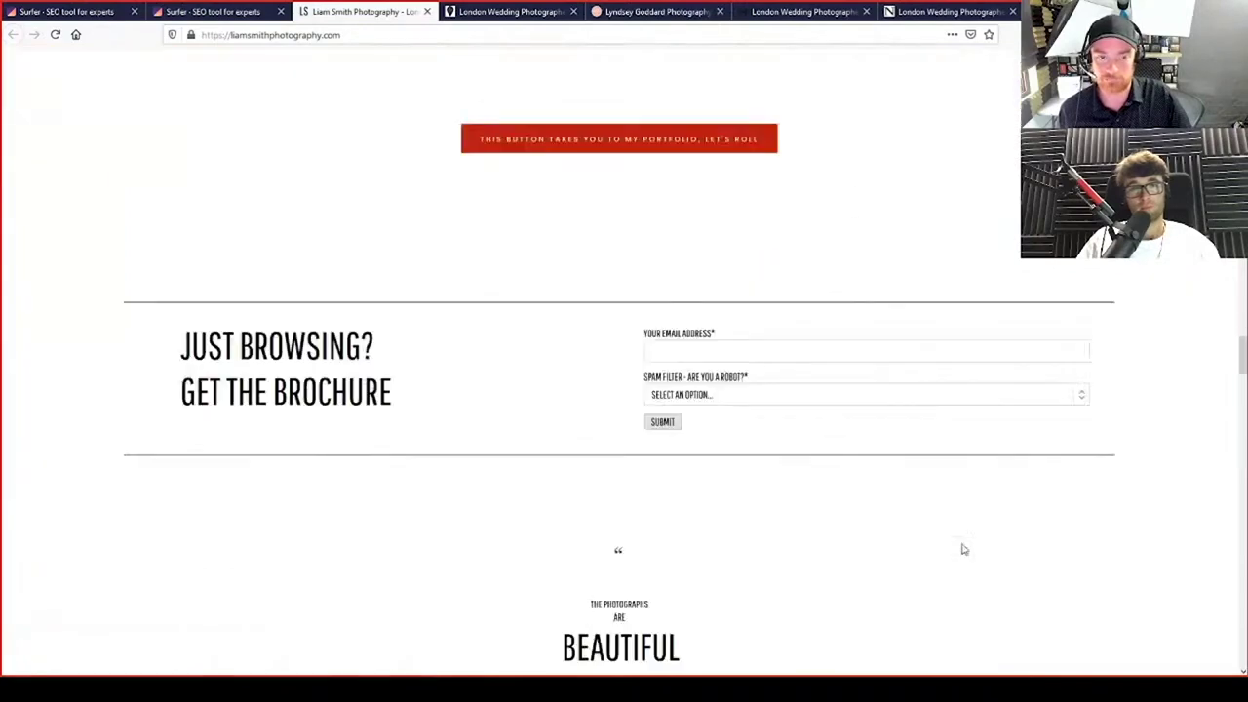
{"action": "scroll", "coordinate": [949, 575], "scroll_direction": "up", "scroll_amount": 8}
{"action": "scroll", "coordinate": [951, 583], "scroll_direction": "up", "scroll_amount": 10}
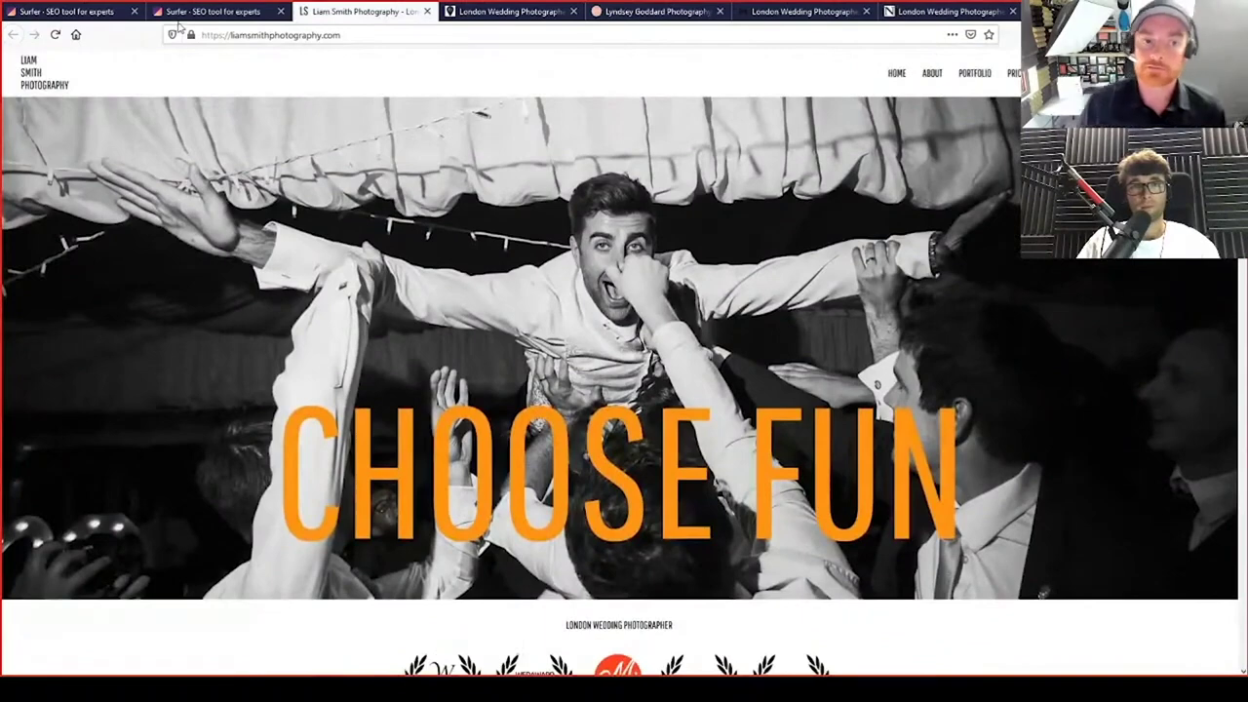
Switch to the Surfer Audit, highlight the search phrase wedding photographer london, and examine the True Density phrase suggestions
{"action": "left_click", "coordinate": [262, 12]}
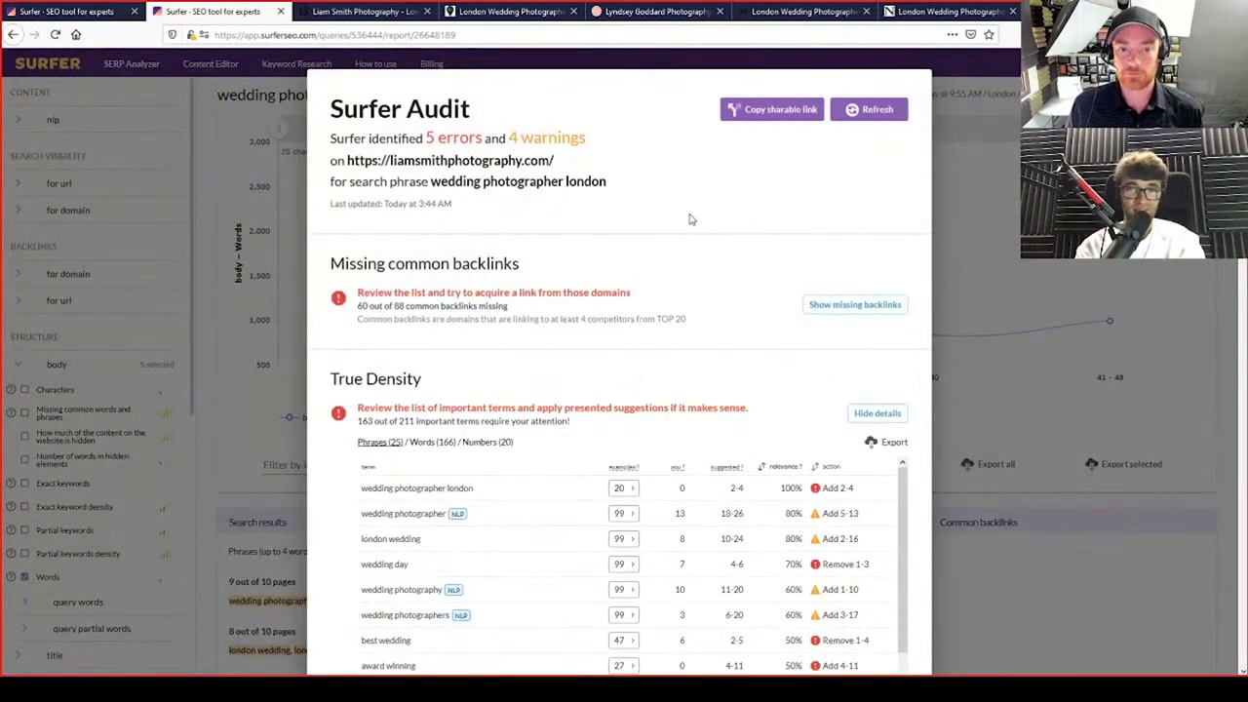
{"action": "left_click_drag", "start_coordinate": [613, 188], "coordinate": [434, 198]}
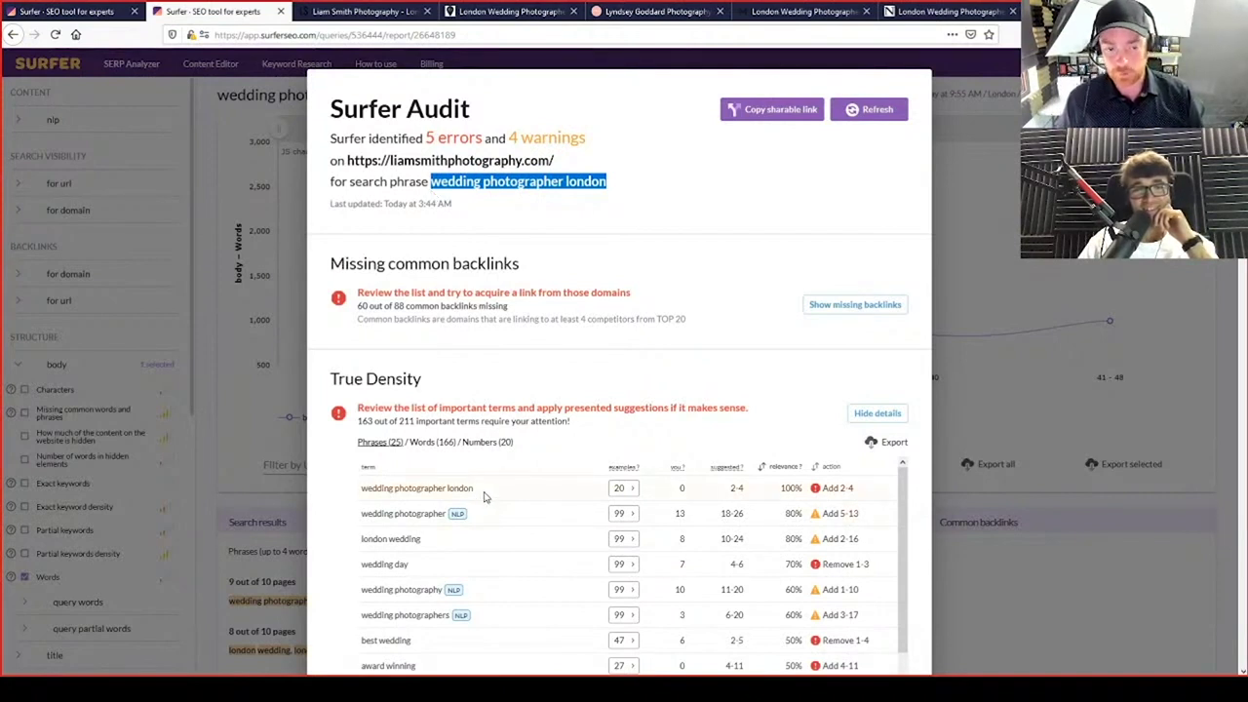
{"action": "left_click_drag", "start_coordinate": [485, 498], "coordinate": [328, 488]}
{"action": "left_click", "coordinate": [327, 490]}
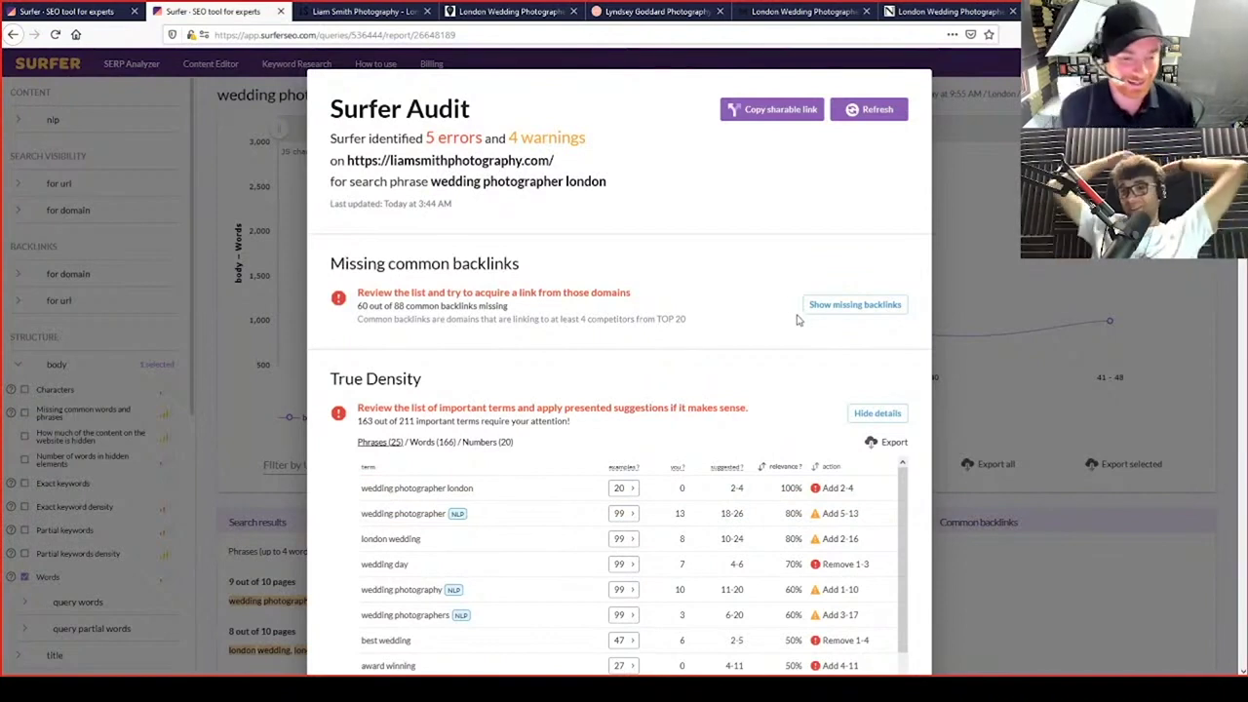
{"action": "scroll", "coordinate": [759, 271], "scroll_direction": "down", "scroll_amount": 3}
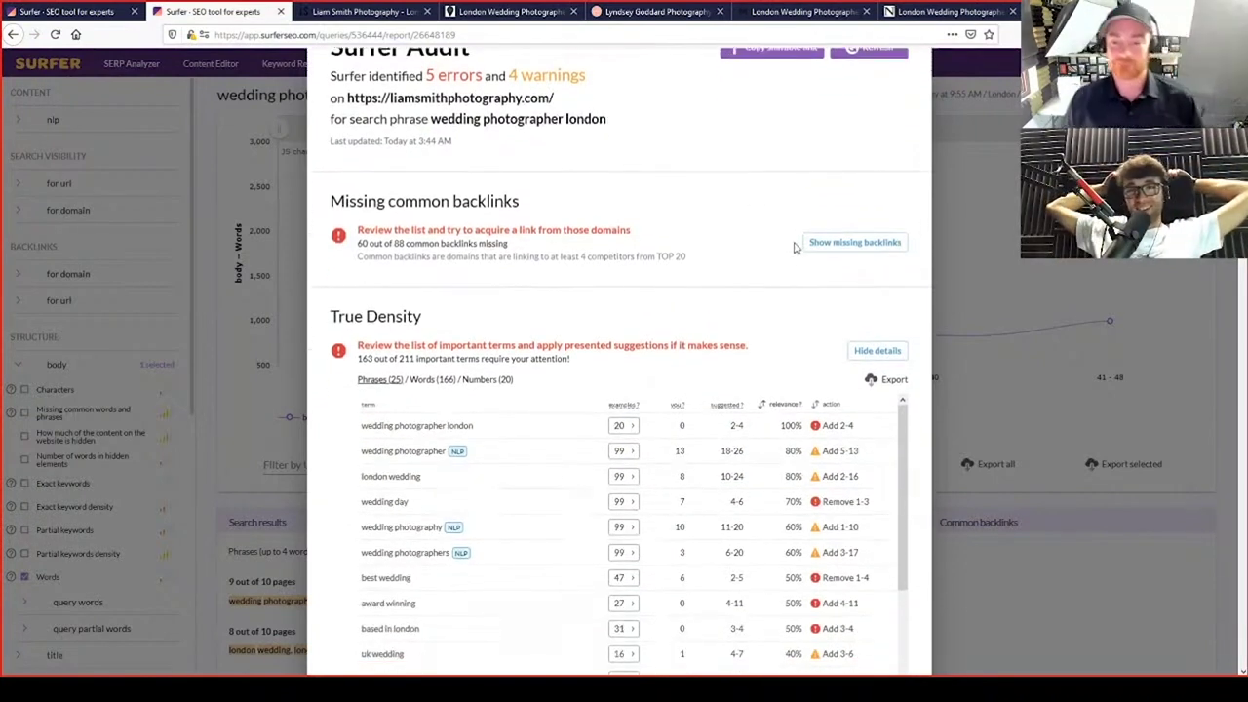
{"action": "scroll", "coordinate": [794, 240], "scroll_direction": "down", "scroll_amount": 2}
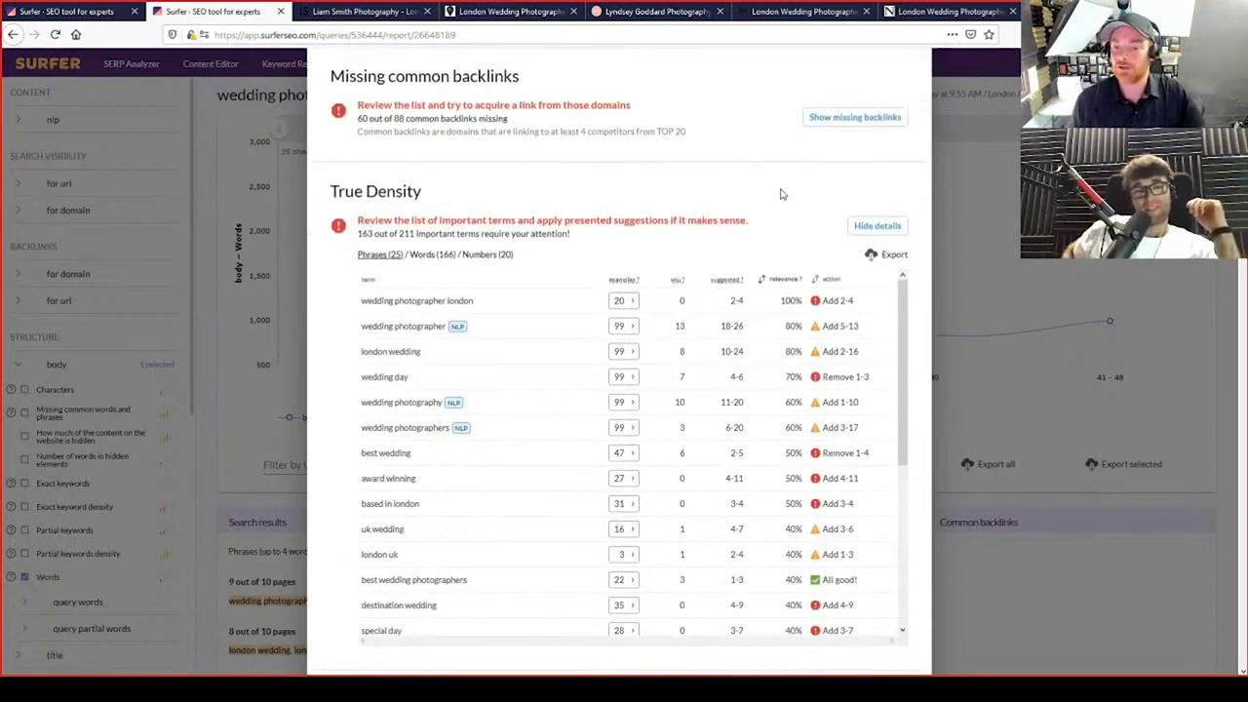
{"action": "scroll", "coordinate": [781, 176], "scroll_direction": "down", "scroll_amount": 1}
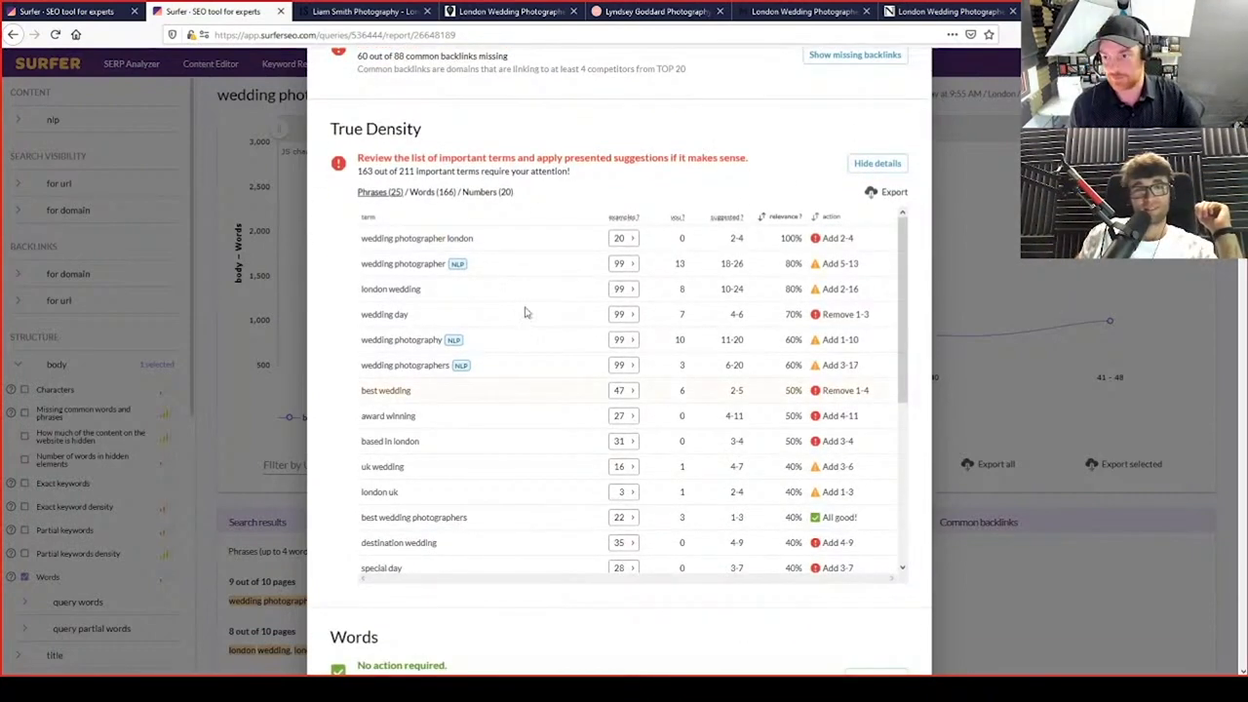
{"action": "scroll", "coordinate": [619, 361], "scroll_direction": "down", "scroll_amount": 8}
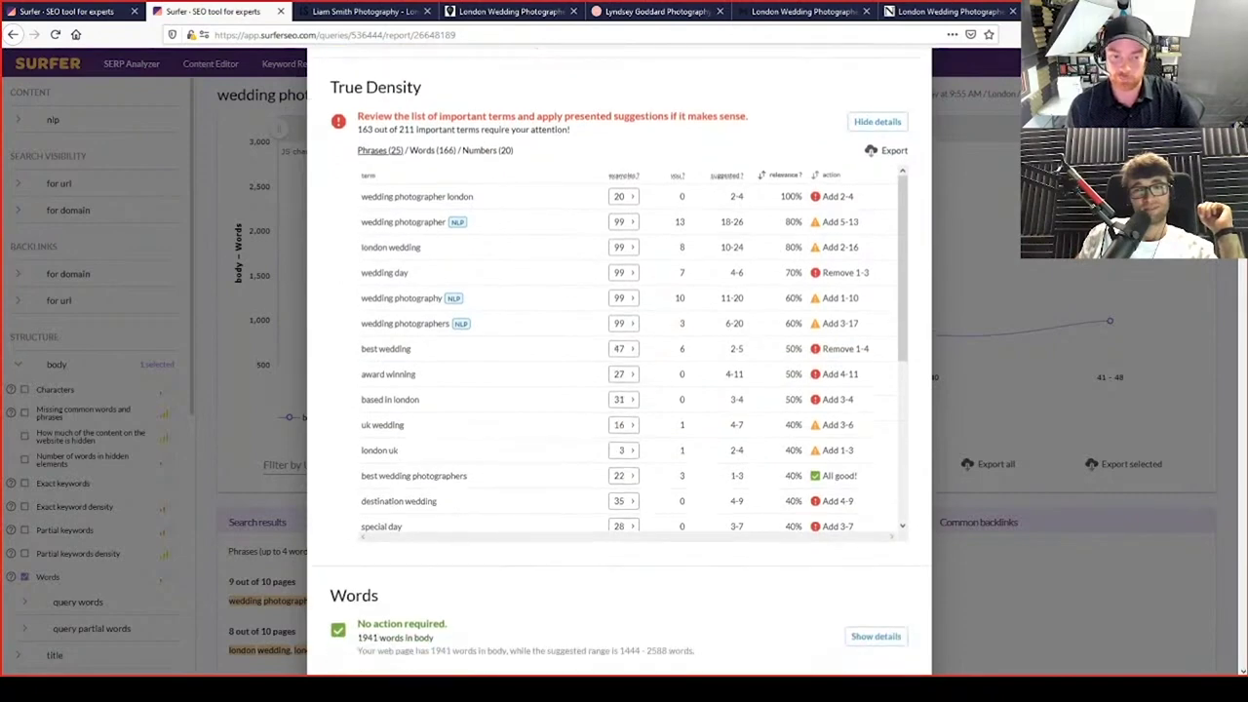
Review the audit's Words section, showing and hiding the competitor chart for words in strong, b
{"action": "scroll", "coordinate": [796, 306], "scroll_direction": "down", "scroll_amount": 3}
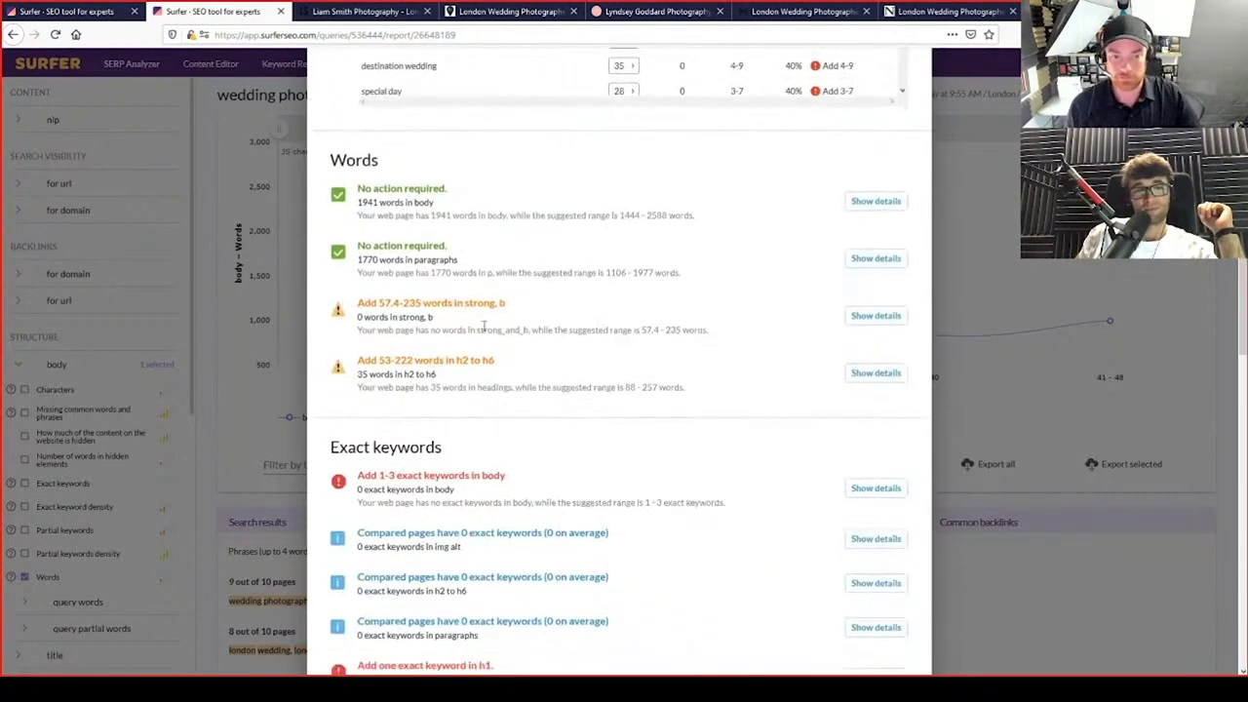
{"action": "left_click", "coordinate": [873, 315]}
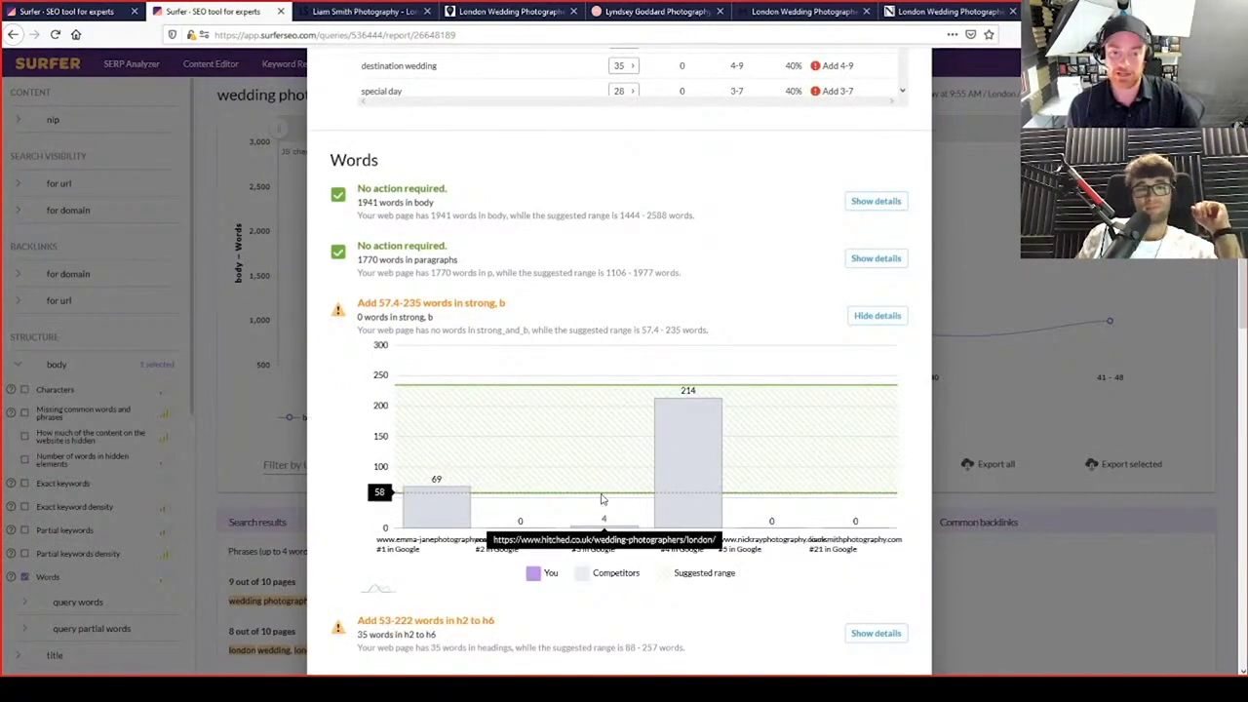
{"action": "left_click", "coordinate": [865, 319]}
Compare the audit's Exact keywords suggestions with the audited homepage, and return to the Surfer Audit
{"action": "scroll", "coordinate": [693, 398], "scroll_direction": "down", "scroll_amount": 3}
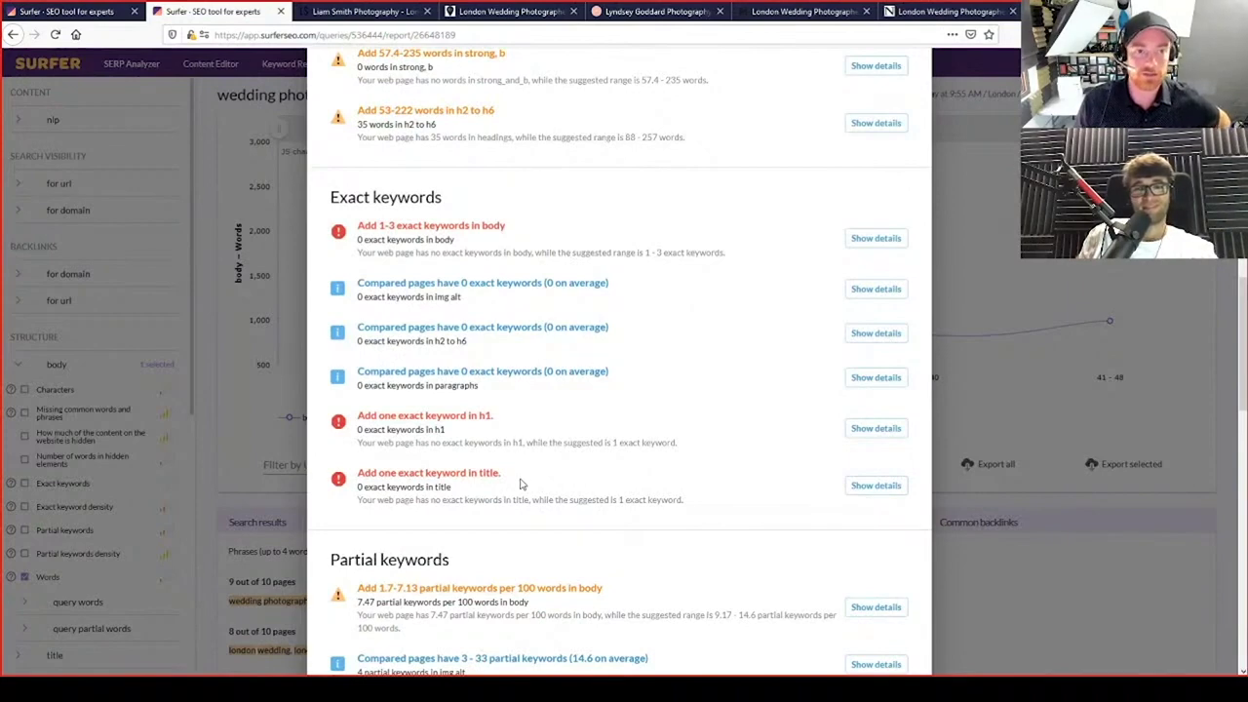
{"action": "left_click", "coordinate": [380, 11]}
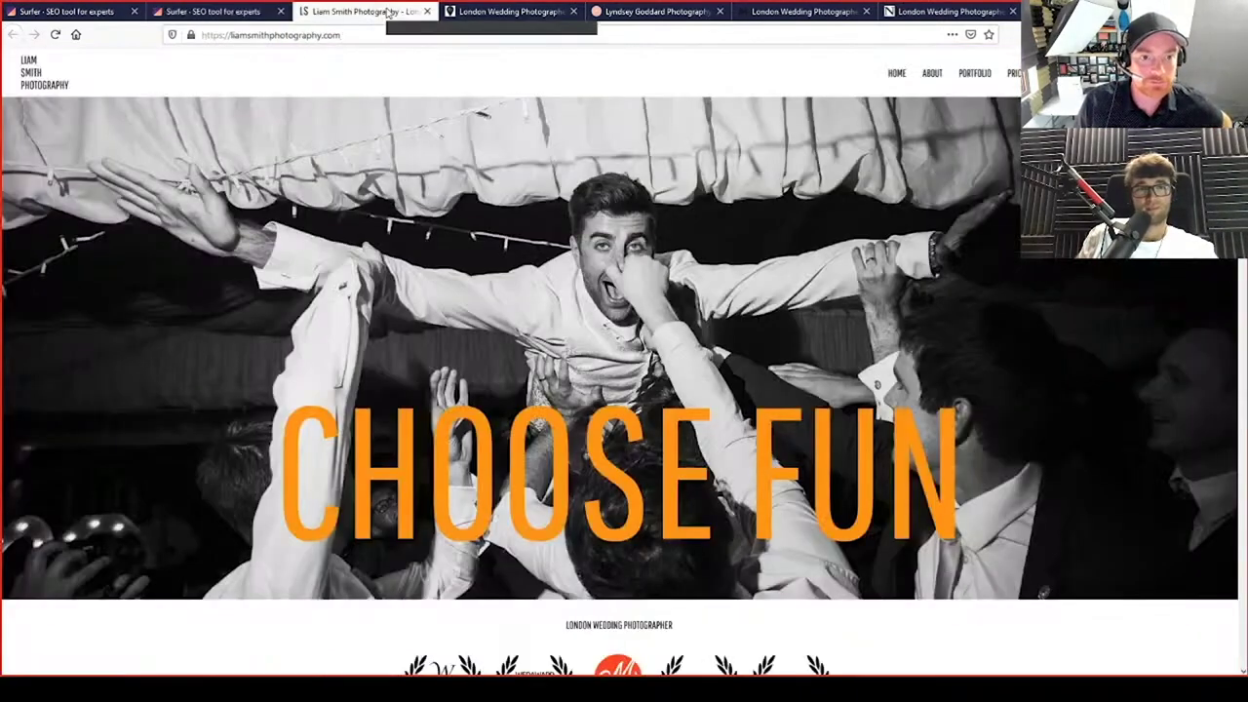
{"action": "left_click", "coordinate": [213, 11]}
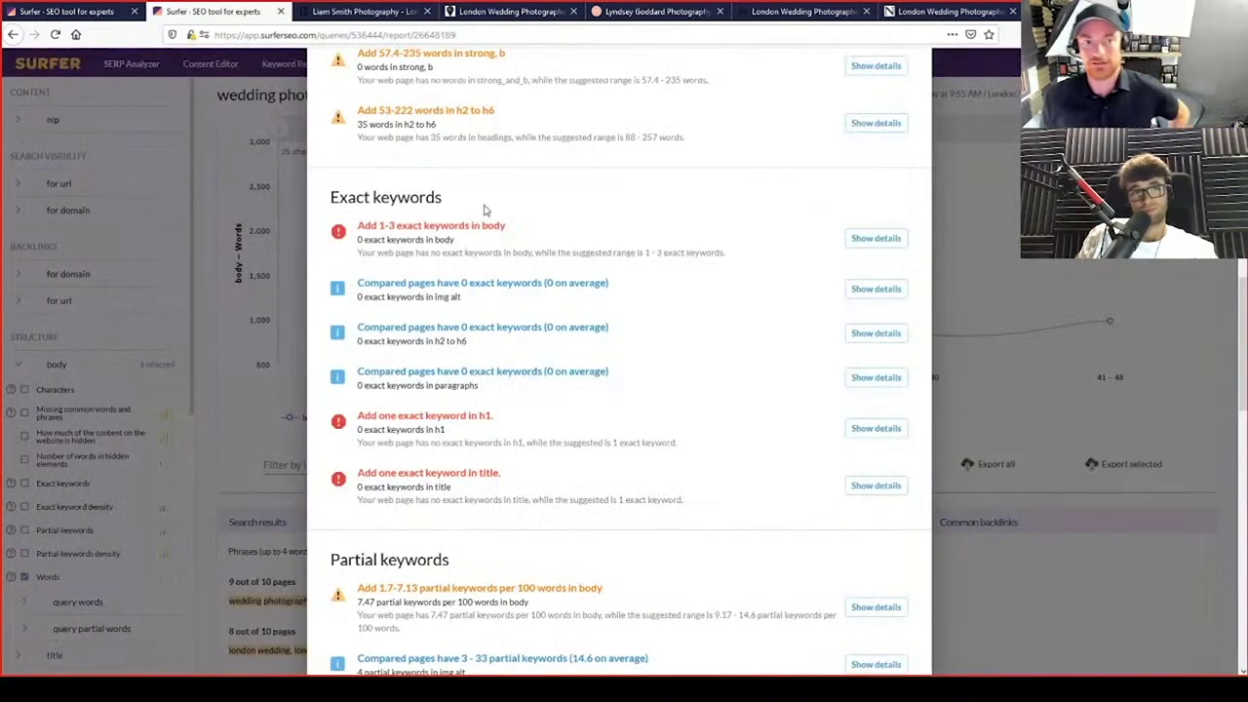
{"action": "left_click", "coordinate": [385, 8]}
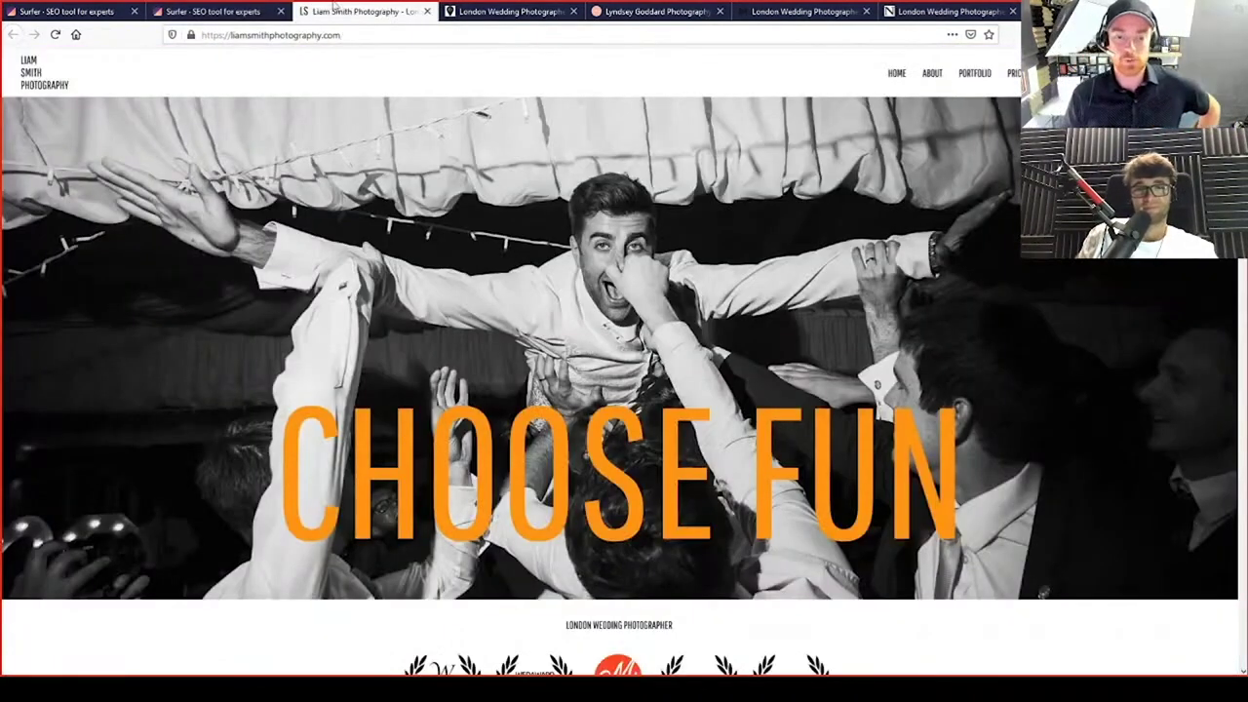
{"action": "left_click", "coordinate": [212, 11]}
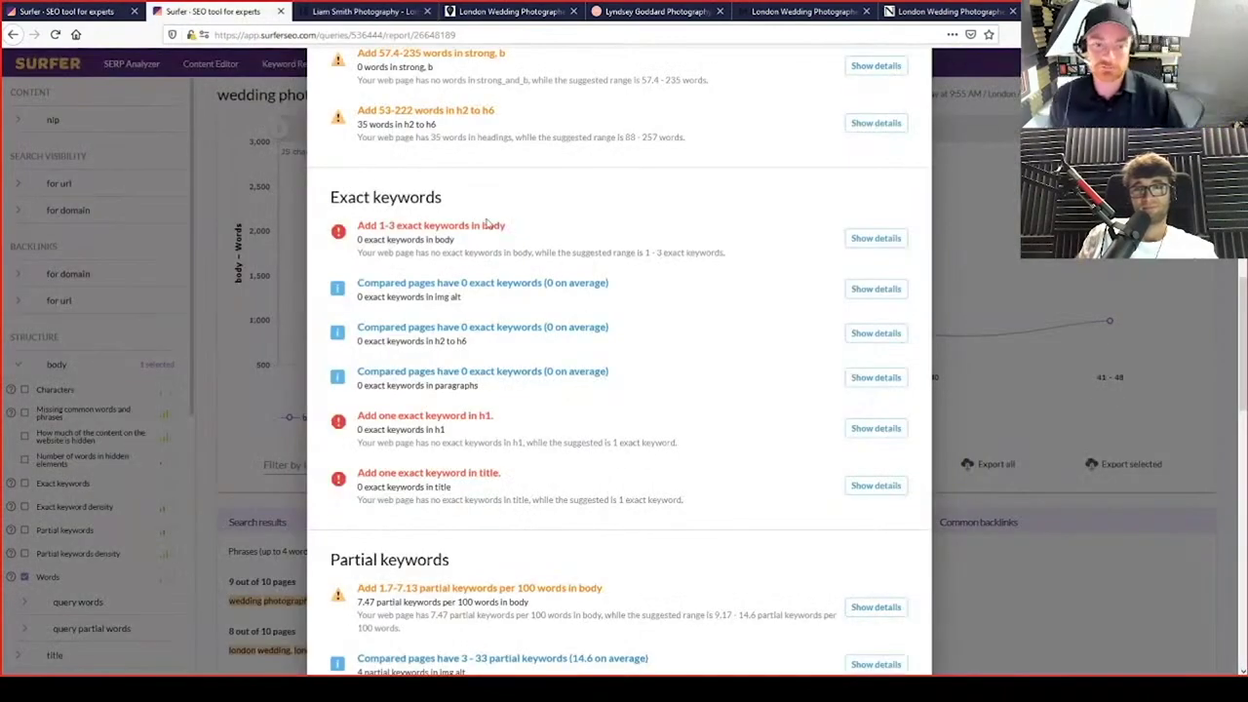
Examine the remaining audit sections, from the exact keyword h1 and title suggestions through Partial keywords, Characters and Load time
{"action": "scroll", "coordinate": [360, 224], "scroll_direction": "down", "scroll_amount": 3}
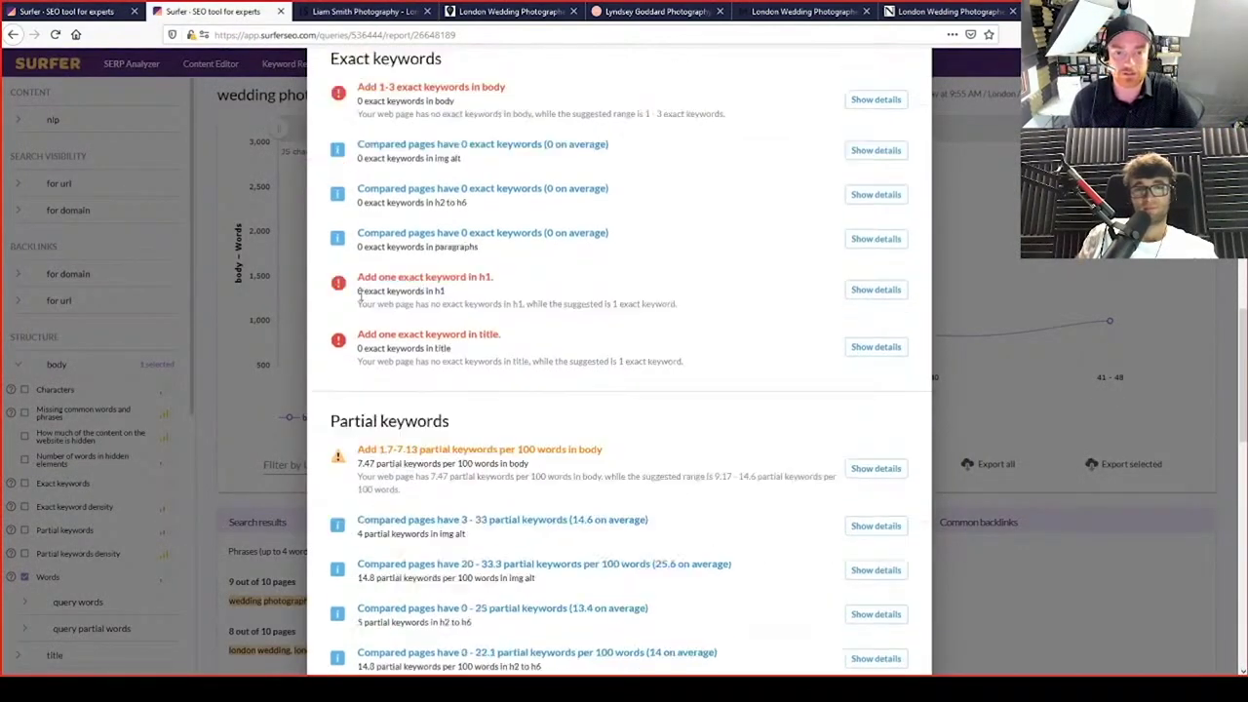
{"action": "scroll", "coordinate": [362, 319], "scroll_direction": "down", "scroll_amount": 5}
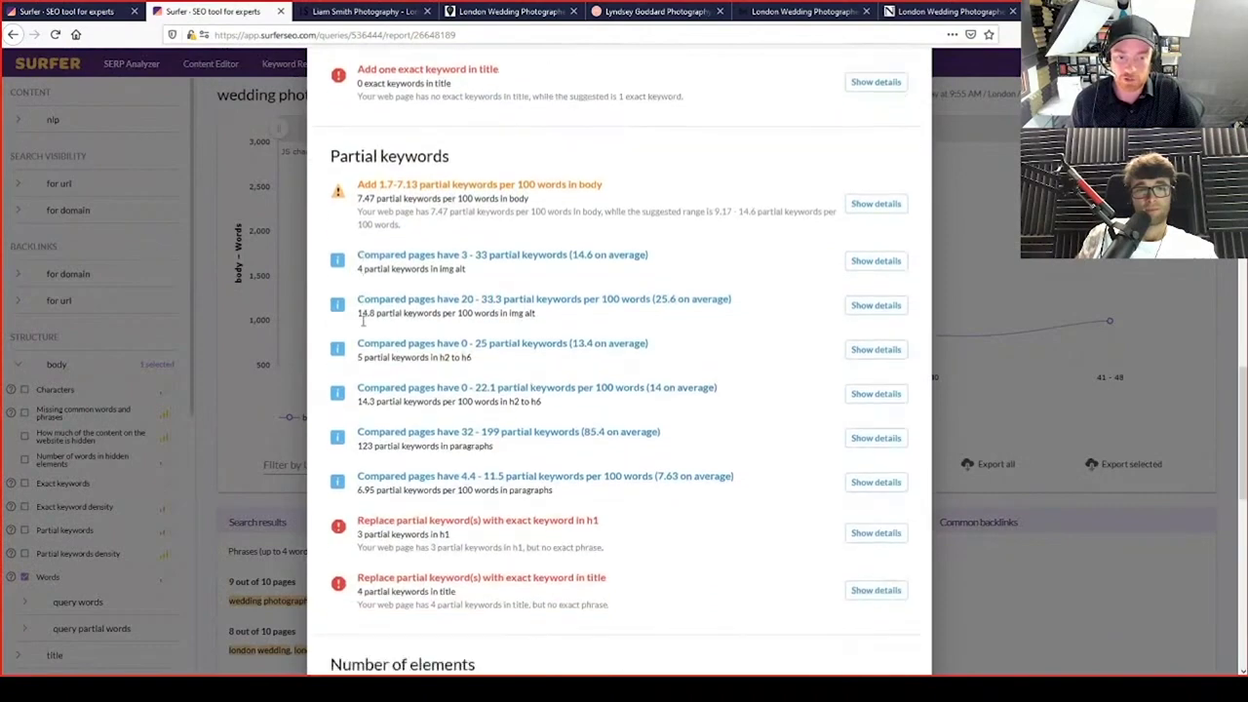
{"action": "scroll", "coordinate": [380, 248], "scroll_direction": "down", "scroll_amount": 4}
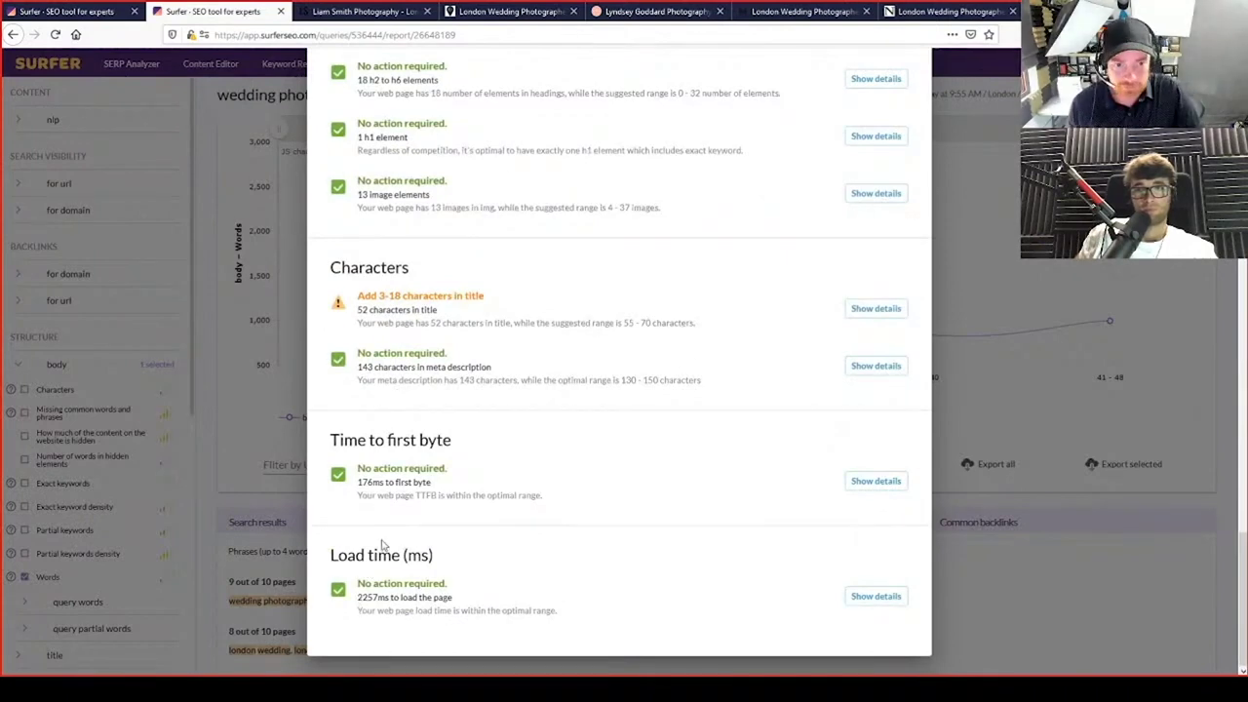
Re-examine the audit's Exact keywords, Words and summary sections, and return to the True Density phrase list
{"action": "scroll", "coordinate": [406, 400], "scroll_direction": "up", "scroll_amount": 9}
{"action": "scroll", "coordinate": [406, 400], "scroll_direction": "up", "scroll_amount": 3}
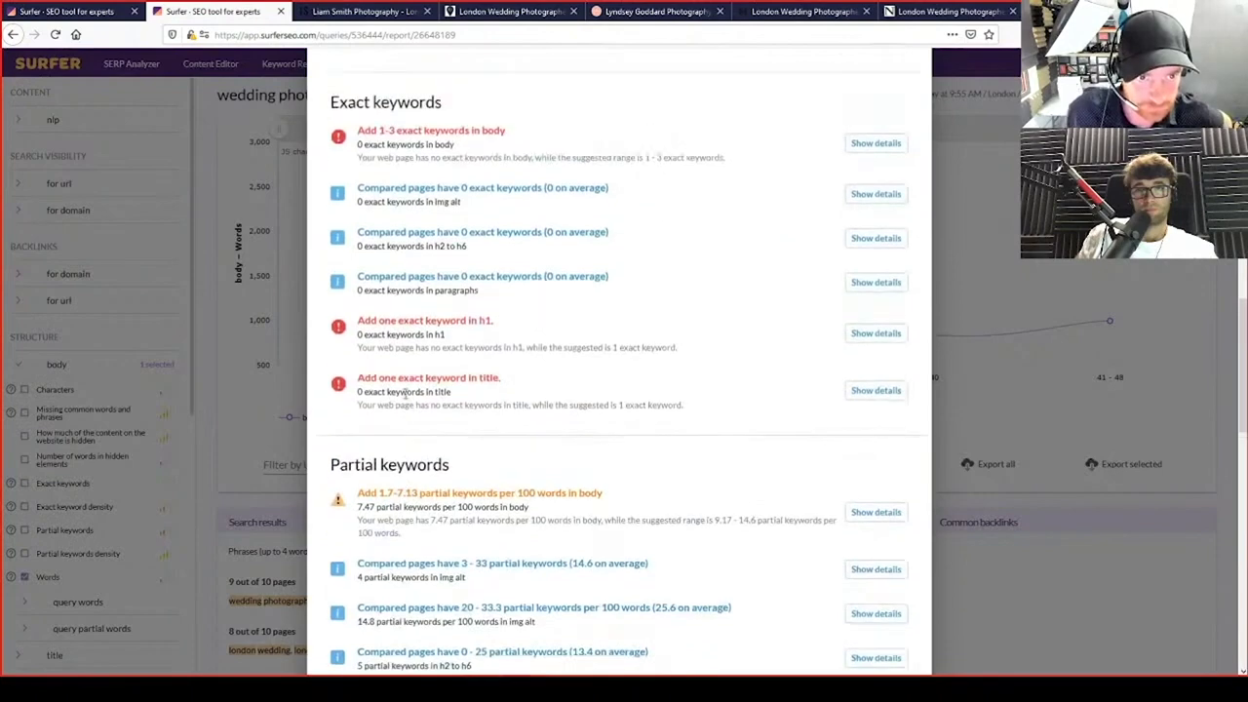
{"action": "scroll", "coordinate": [407, 393], "scroll_direction": "up", "scroll_amount": 5}
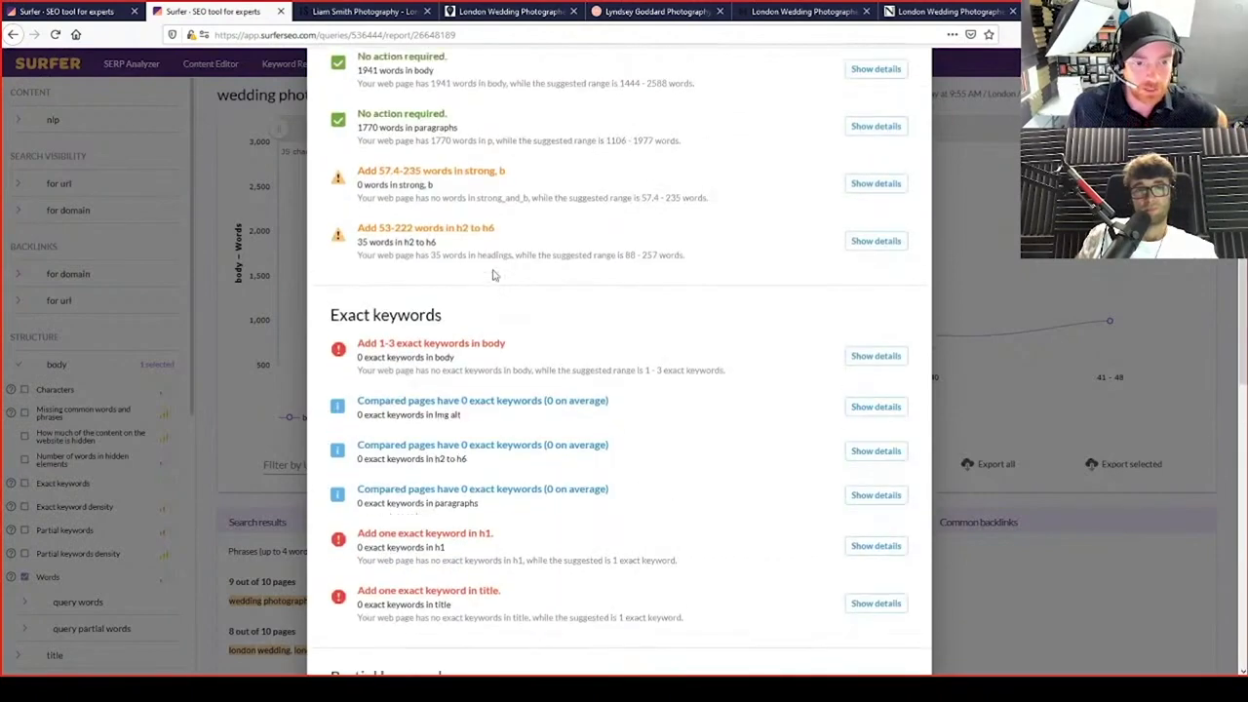
{"action": "scroll", "coordinate": [605, 458], "scroll_direction": "down", "scroll_amount": 3}
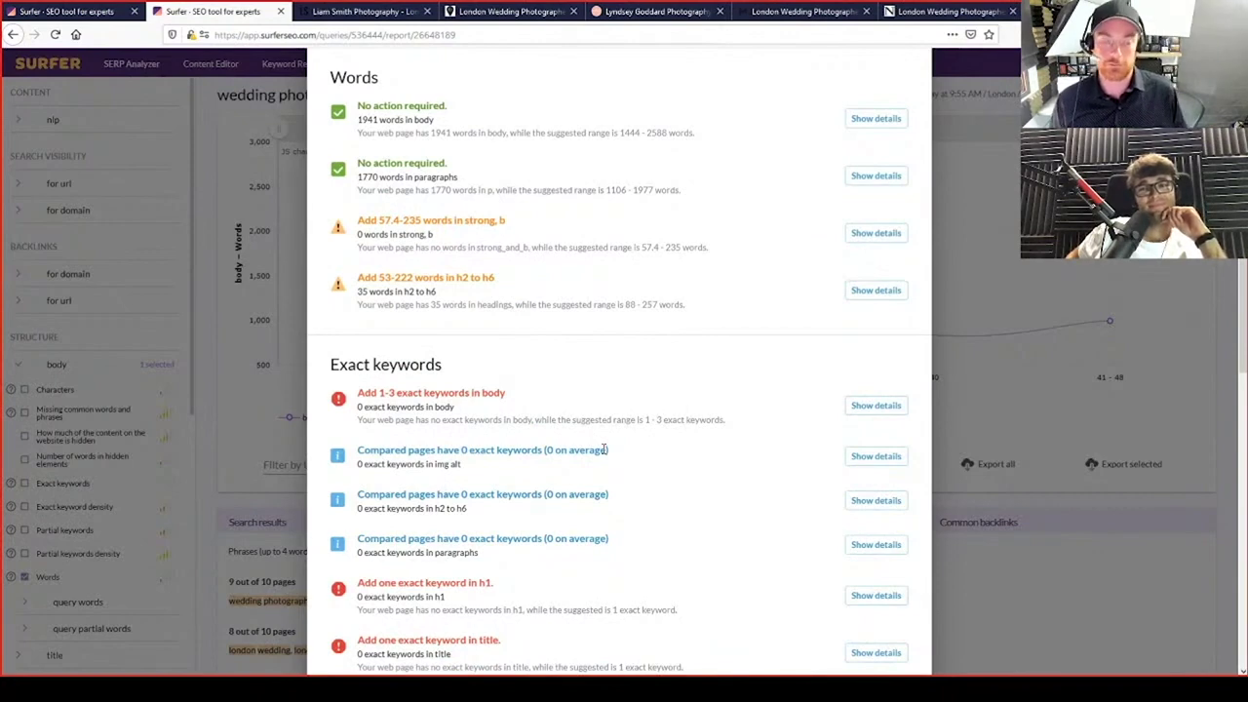
{"action": "scroll", "coordinate": [604, 450], "scroll_direction": "up", "scroll_amount": 3}
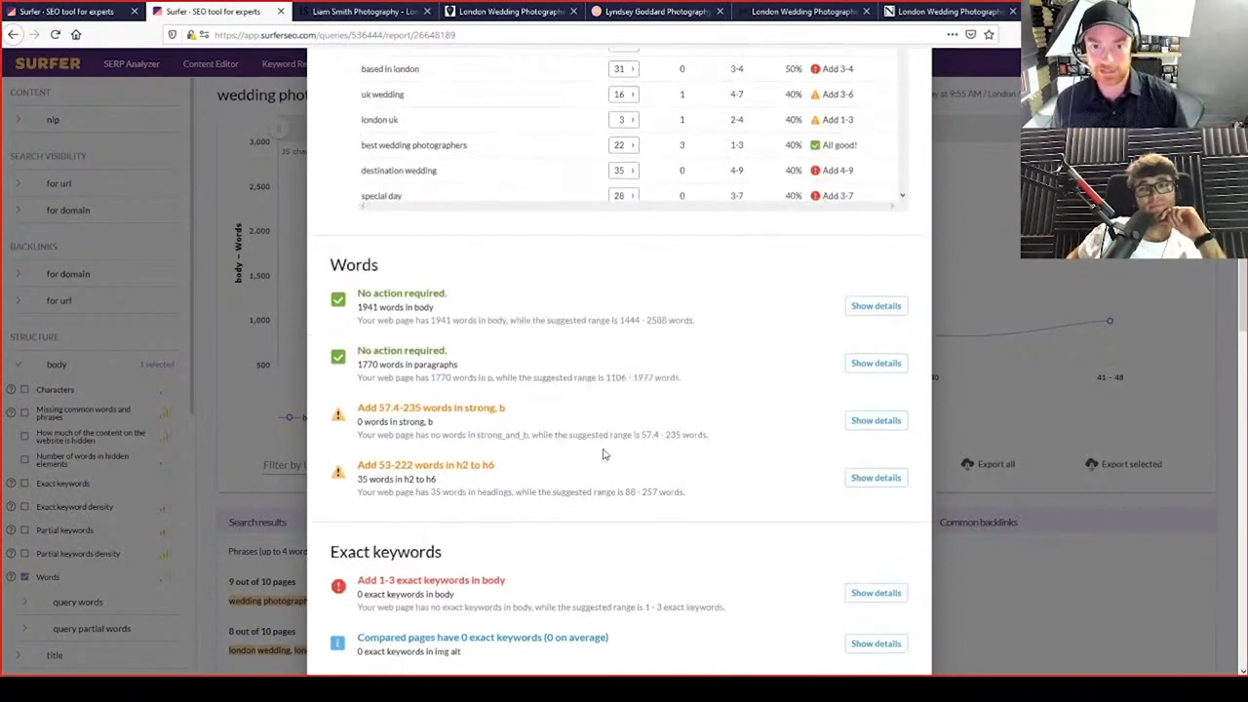
{"action": "scroll", "coordinate": [605, 450], "scroll_direction": "up", "scroll_amount": 6}
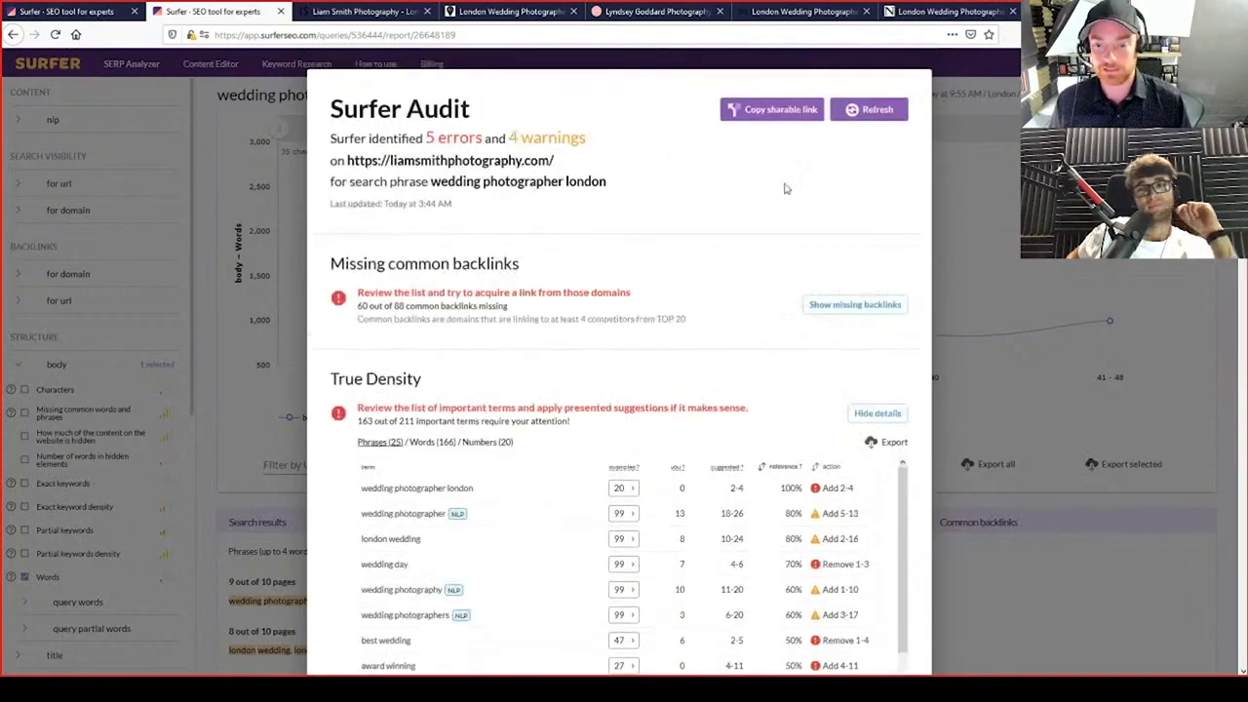
{"action": "scroll", "coordinate": [859, 234], "scroll_direction": "down", "scroll_amount": 4}
{"action": "mouse_move", "coordinate": [911, 240]}
{"action": "left_mouse_down"}
{"action": "mouse_move", "coordinate": [912, 326]}
{"action": "mouse_move", "coordinate": [914, 228]}
{"action": "left_mouse_up"}
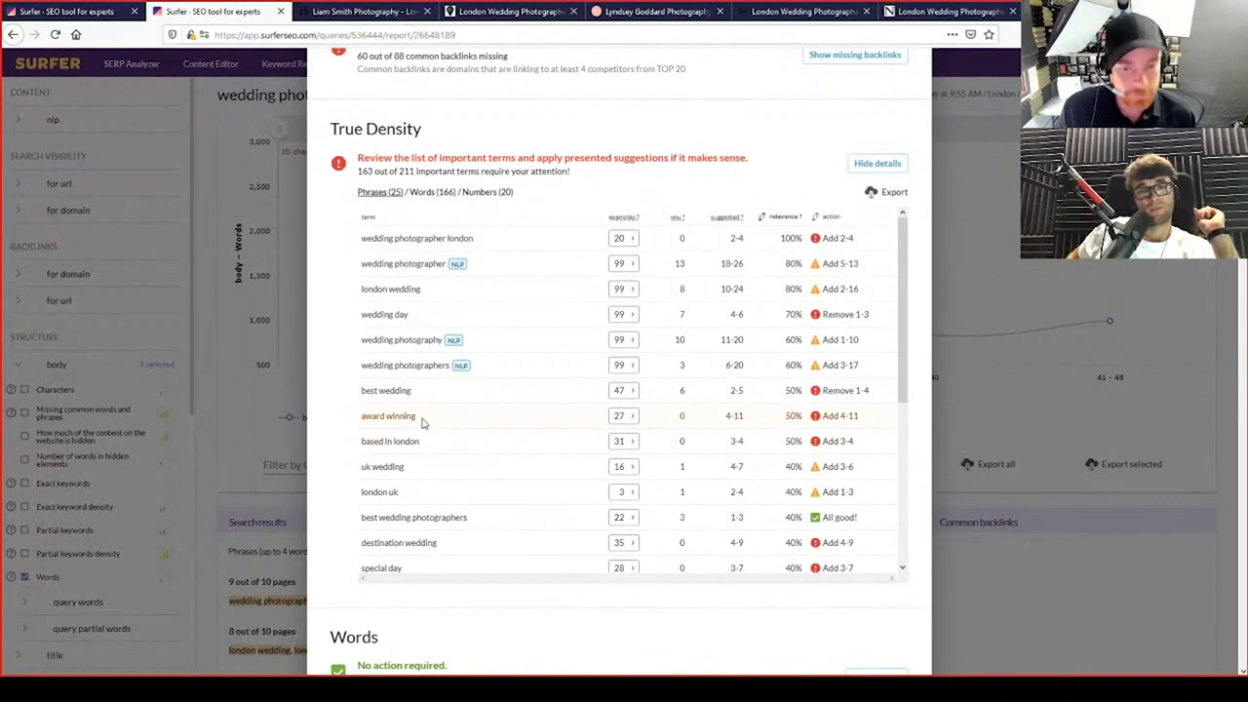
Check the audited homepage for hidden text by selecting all its content, and return to the start of the Surfer Audit
{"action": "left_click", "coordinate": [359, 12]}
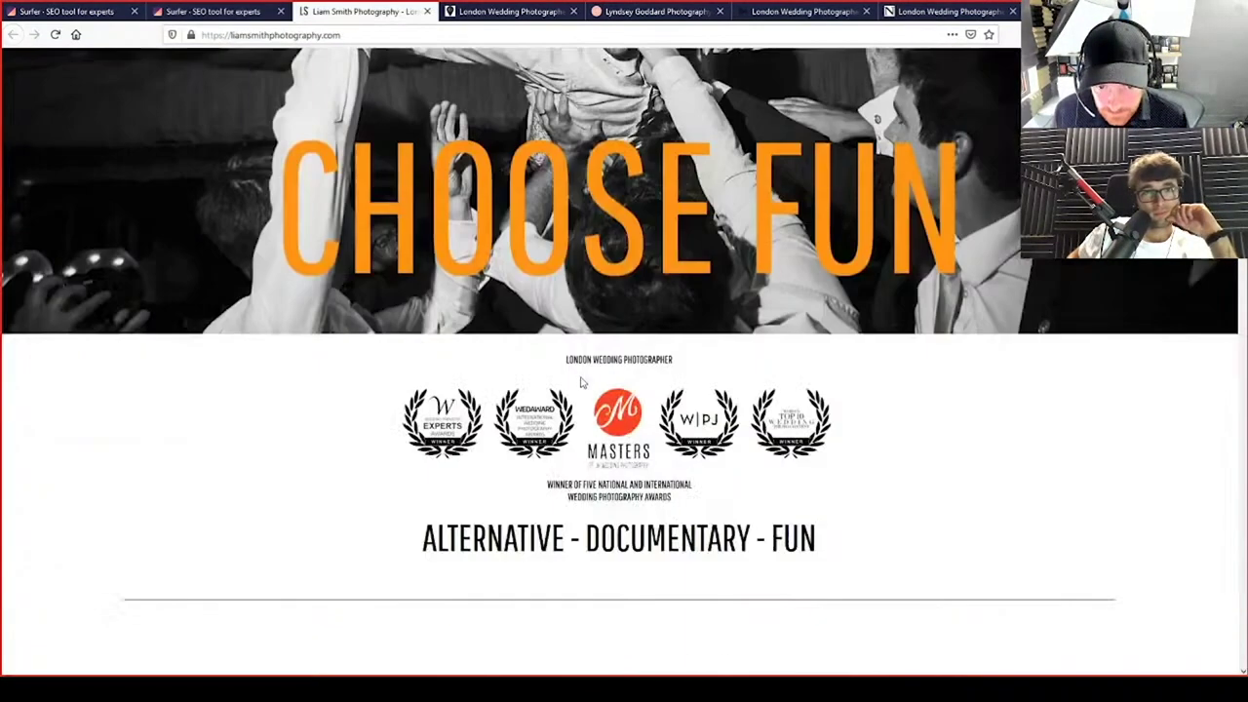
{"action": "key", "text": "ctrl+a"}
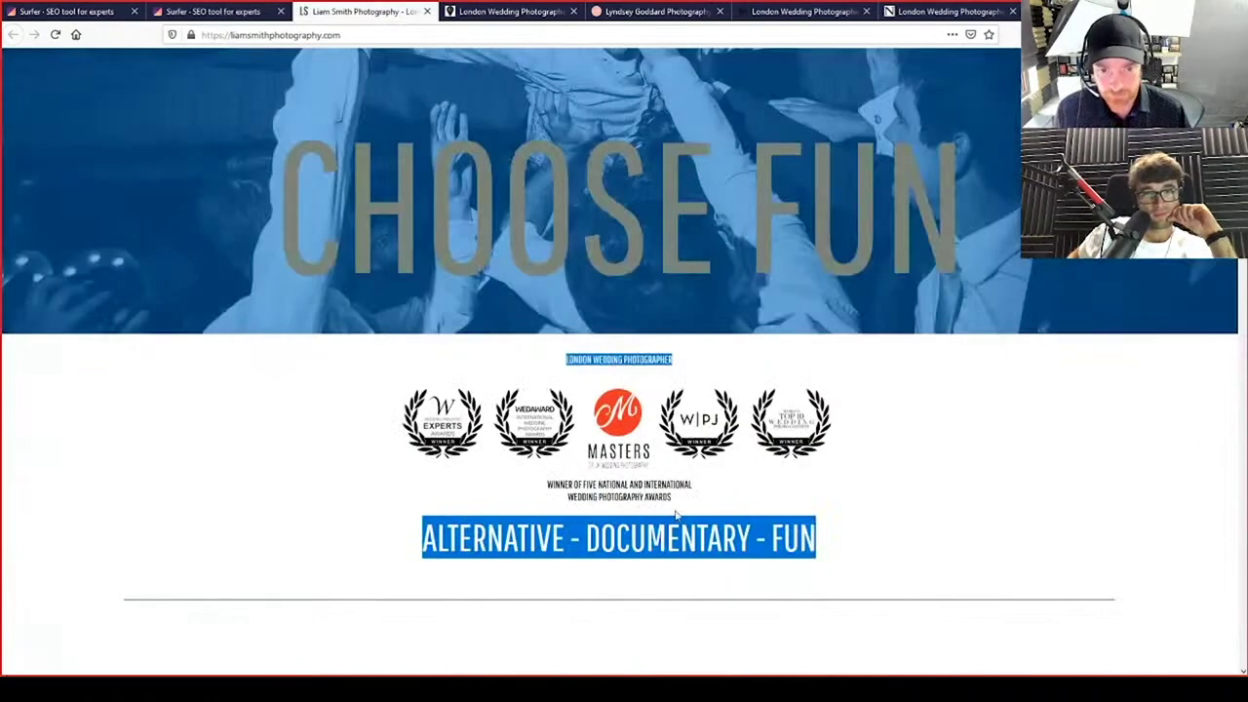
{"action": "left_click", "coordinate": [693, 517]}
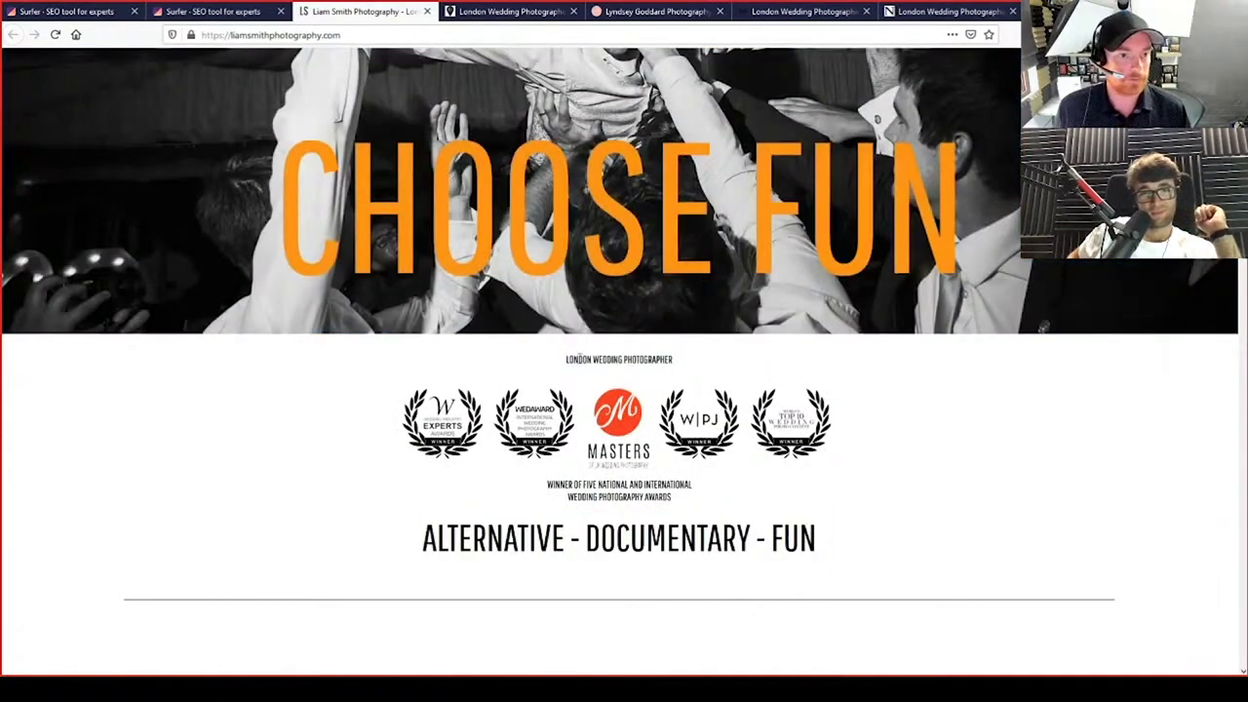
{"action": "left_click", "coordinate": [276, 8]}
{"action": "scroll", "coordinate": [457, 198], "scroll_direction": "up", "scroll_amount": 5}
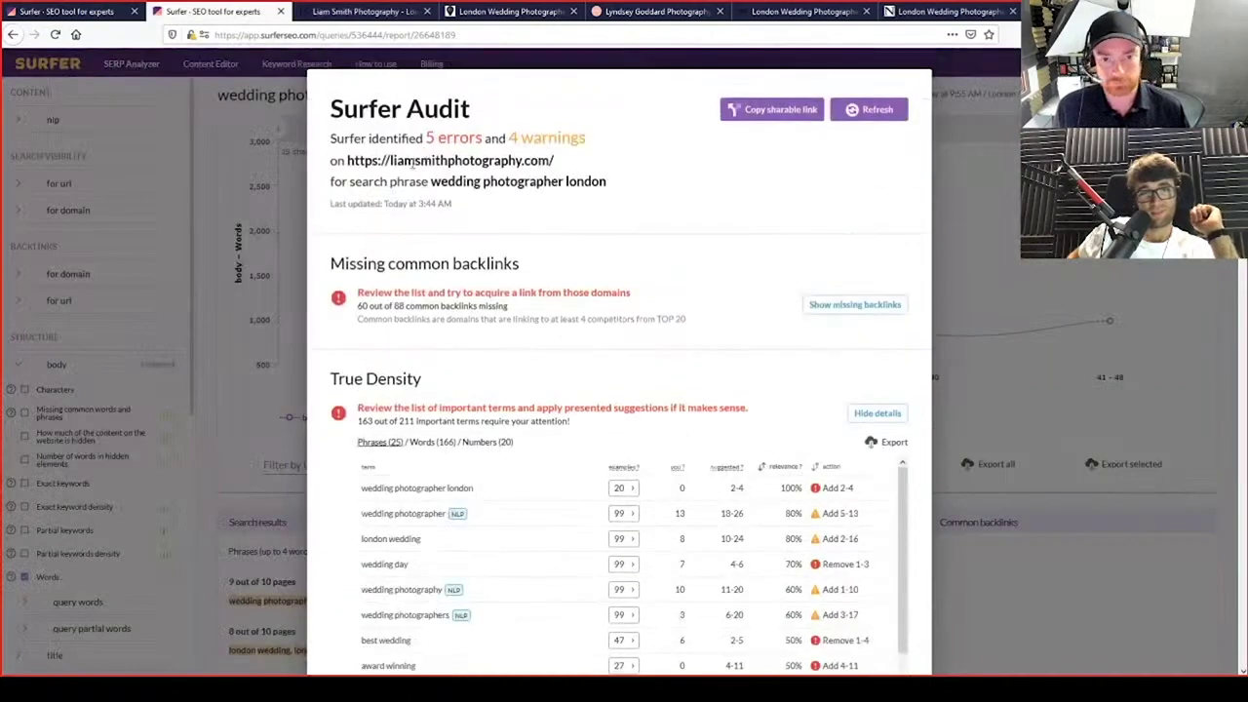
Examine the remaining True Density phrase suggestions through london wedding photographer, and return to the audit summary
{"action": "key", "text": "ctrl+Tab"}
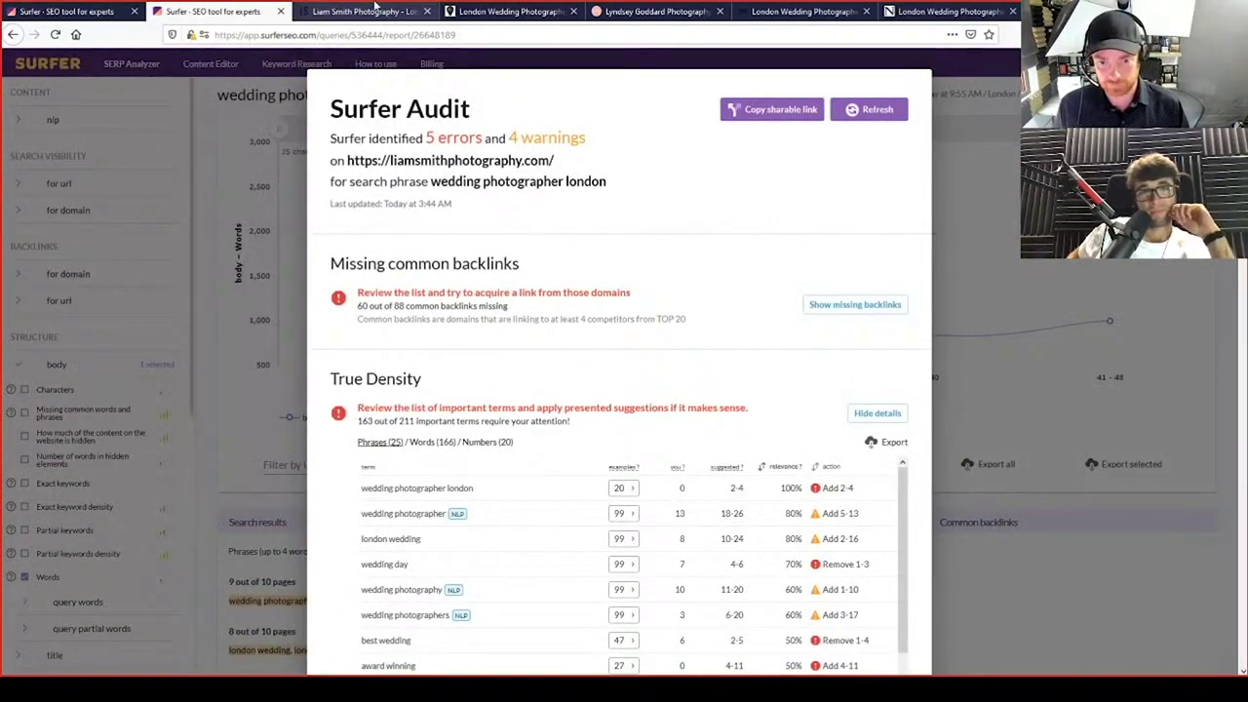
{"action": "key", "text": "ctrl+shift+Tab"}
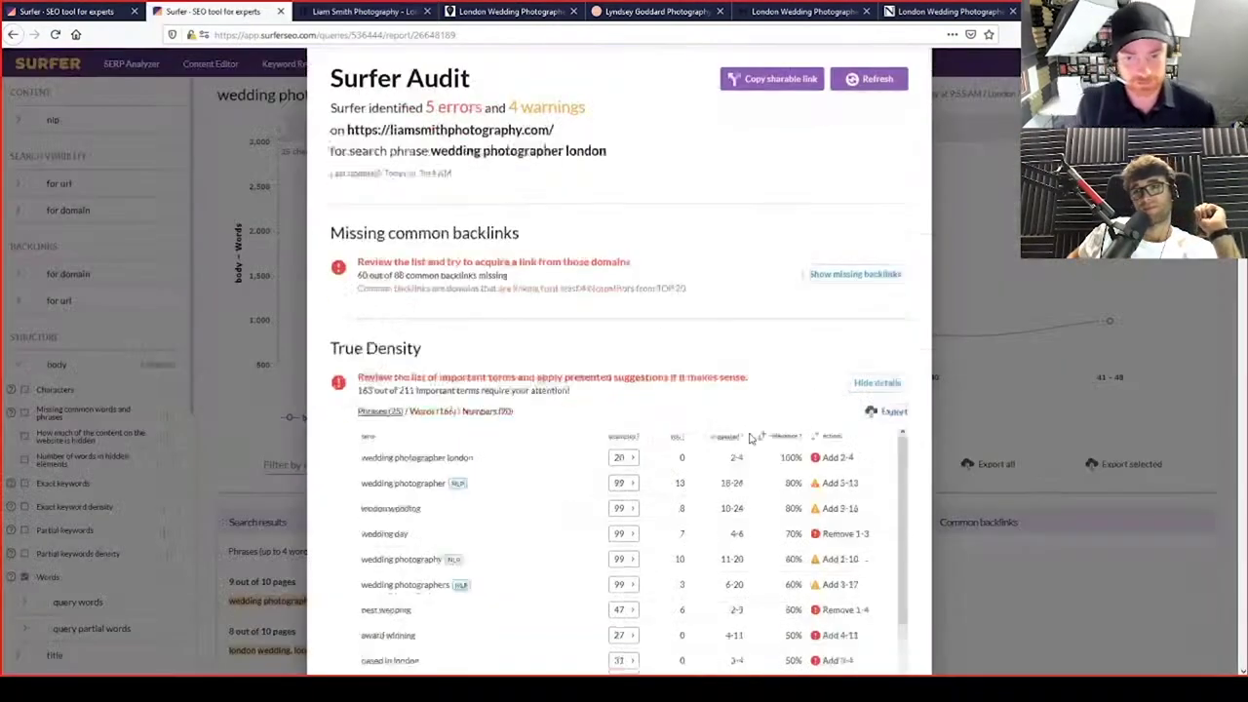
{"action": "scroll", "coordinate": [685, 420], "scroll_direction": "down", "scroll_amount": 5}
{"action": "scroll", "coordinate": [684, 419], "scroll_direction": "down", "scroll_amount": 10}
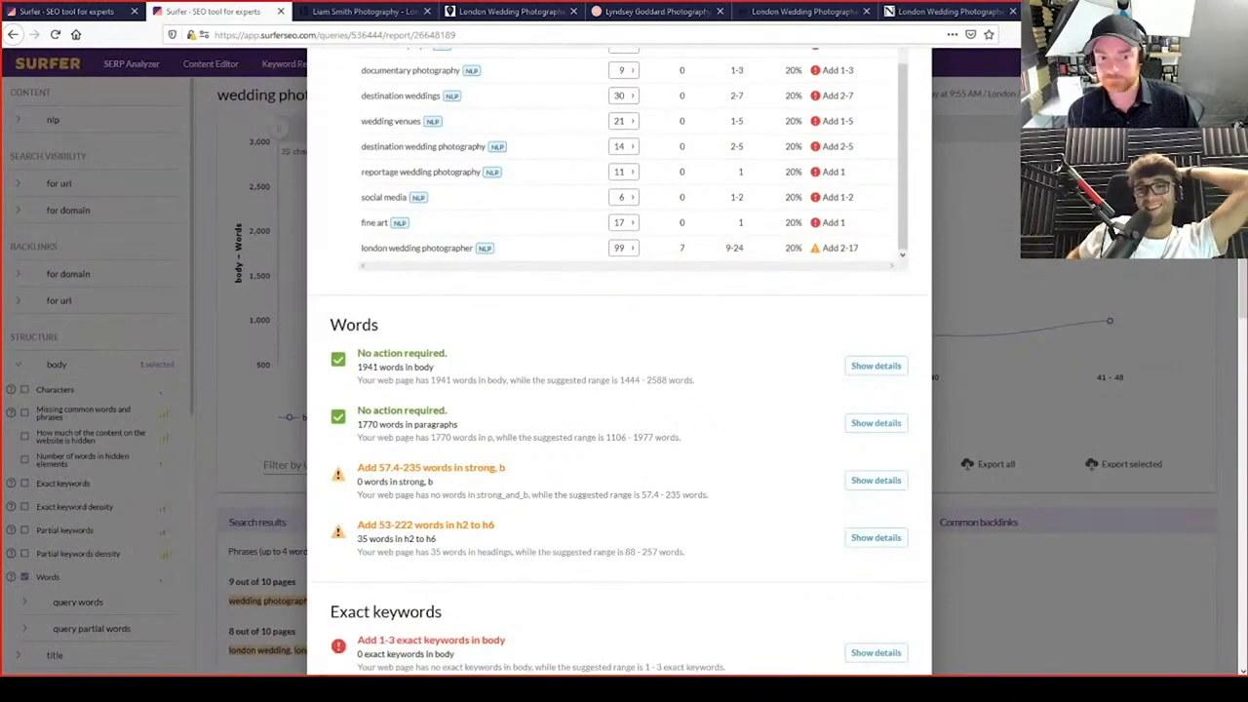
{"action": "scroll", "coordinate": [683, 391], "scroll_direction": "up", "scroll_amount": 5}
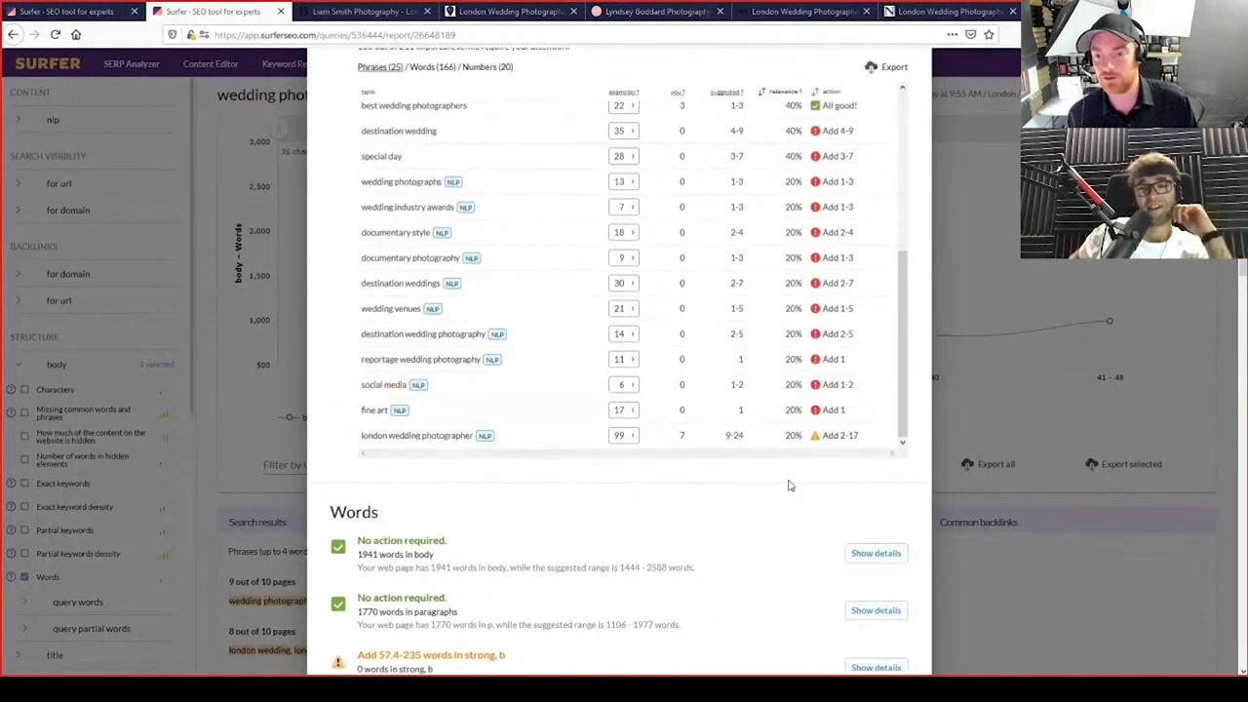
{"action": "scroll", "coordinate": [920, 427], "scroll_direction": "up", "scroll_amount": 2}
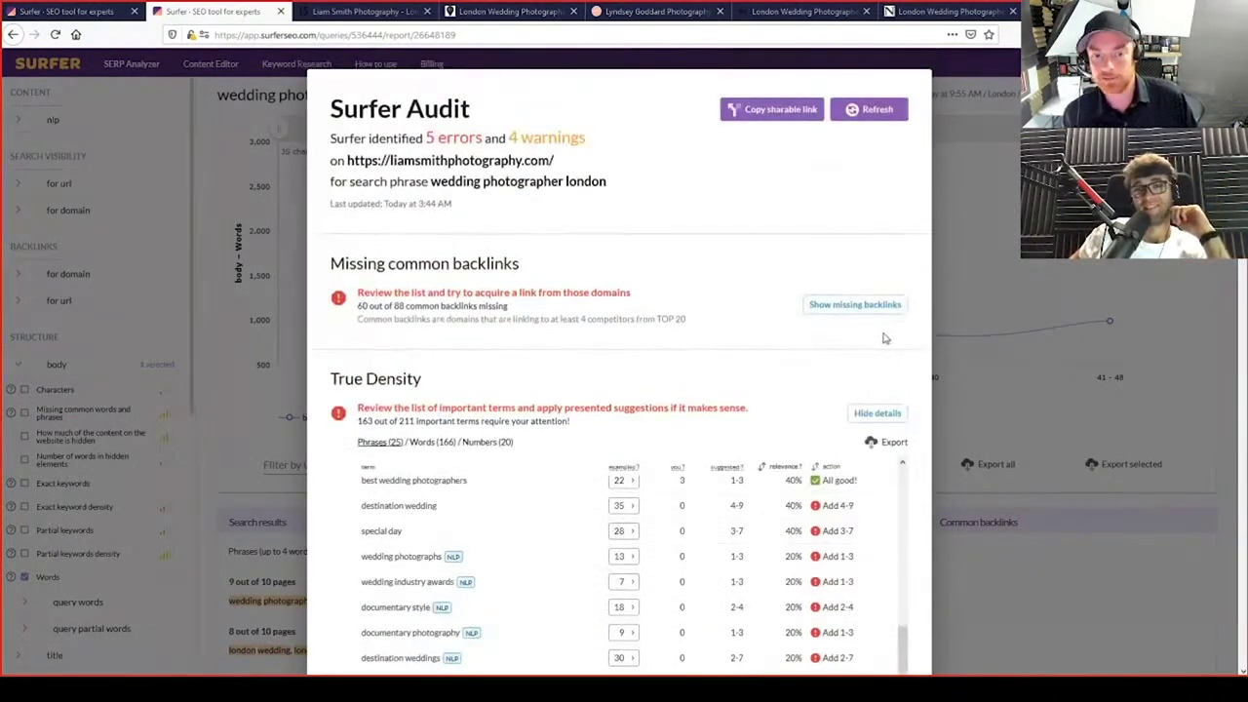
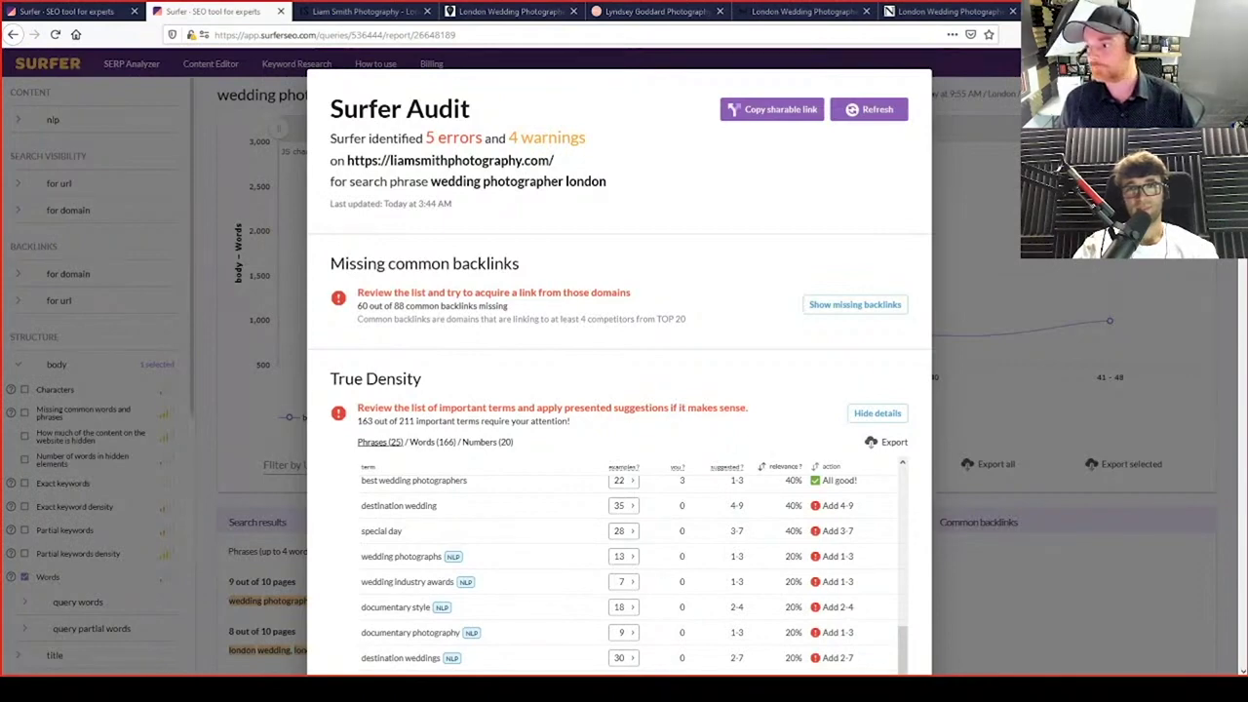
Open a desktop PageSpeed Insights analysis of the audited homepage and its saved WebPageTest result in separate new tabs
{"action": "key", "text": "ctrl+t"}
{"action": "type", "text": "https://developers.google.com/speed/pagespeed/insights/?url=https%3A%2F%2Fliamsmithphotography.com%2F&tab=desktop"}
{"action": "key", "text": "Return"}
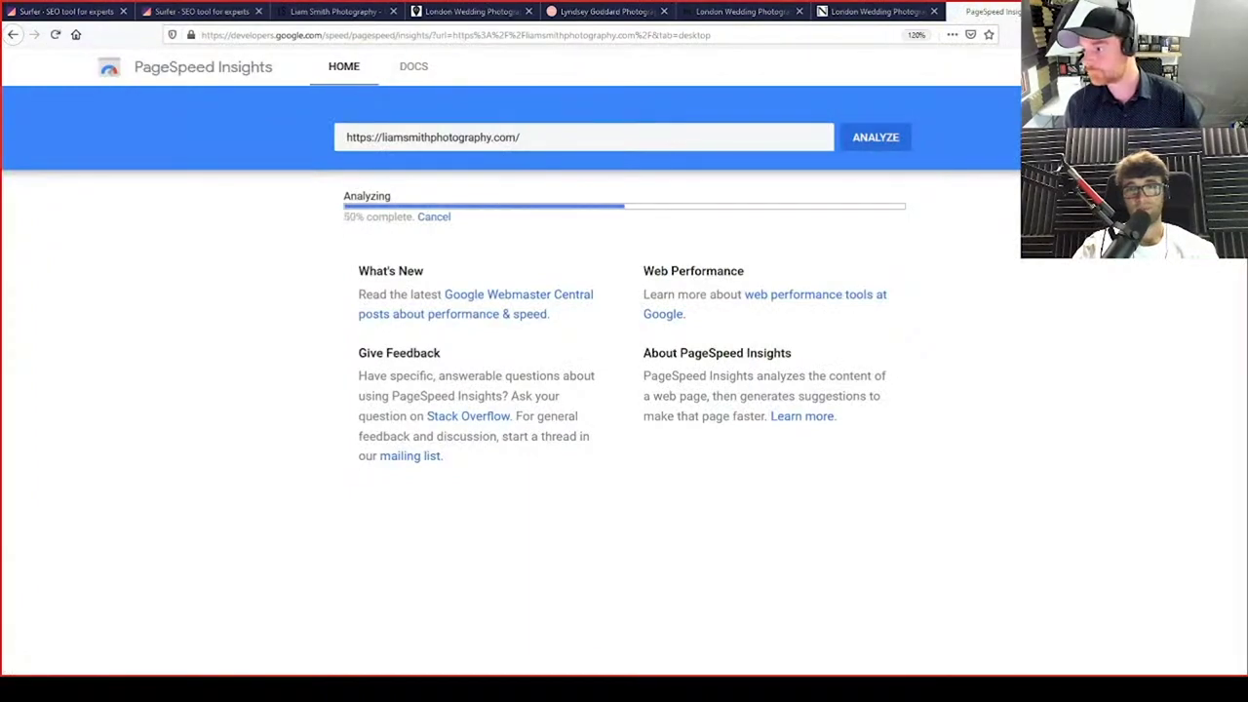
{"action": "key", "text": "ctrl+t"}
{"action": "type", "text": "https://webpagetest.org/result/200819_EK_bf687229374eb730f1fbeecff9da772/"}
{"action": "key", "text": "Return"}
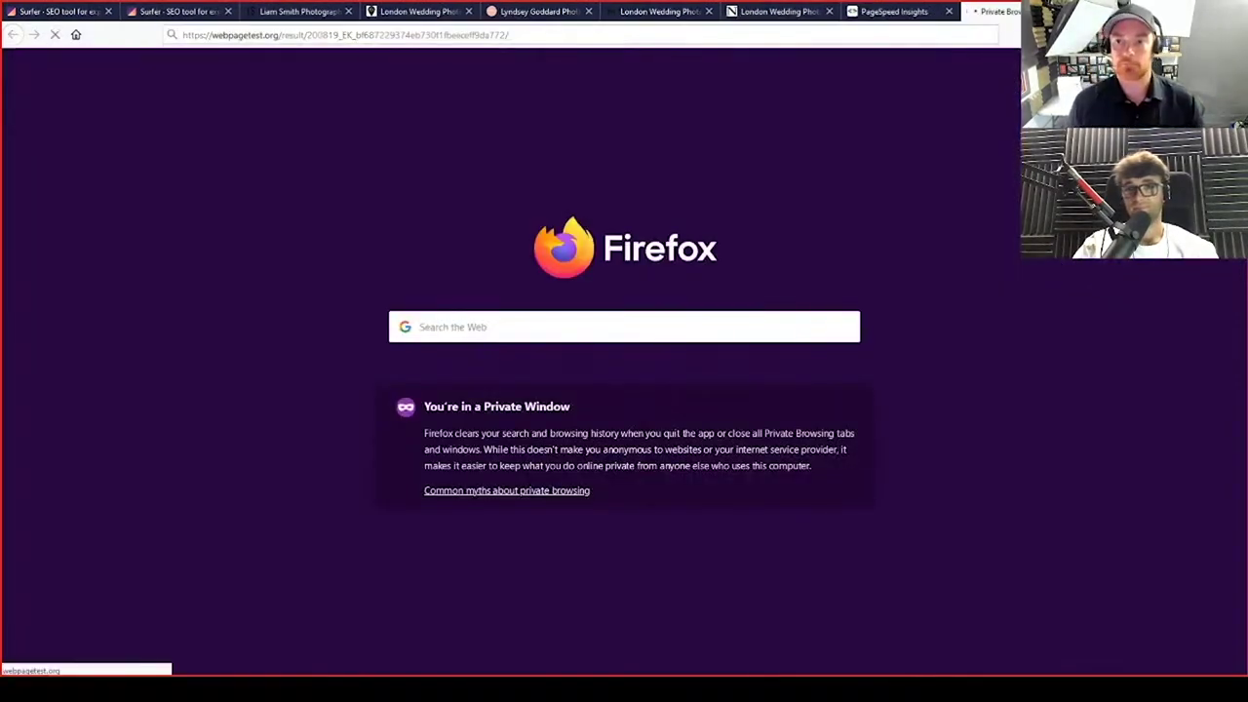
Check the PageSpeed Insights analysis progress, and review the WebPageTest summary's grades, performance results and content breakdown
{"action": "left_click", "coordinate": [912, 11]}
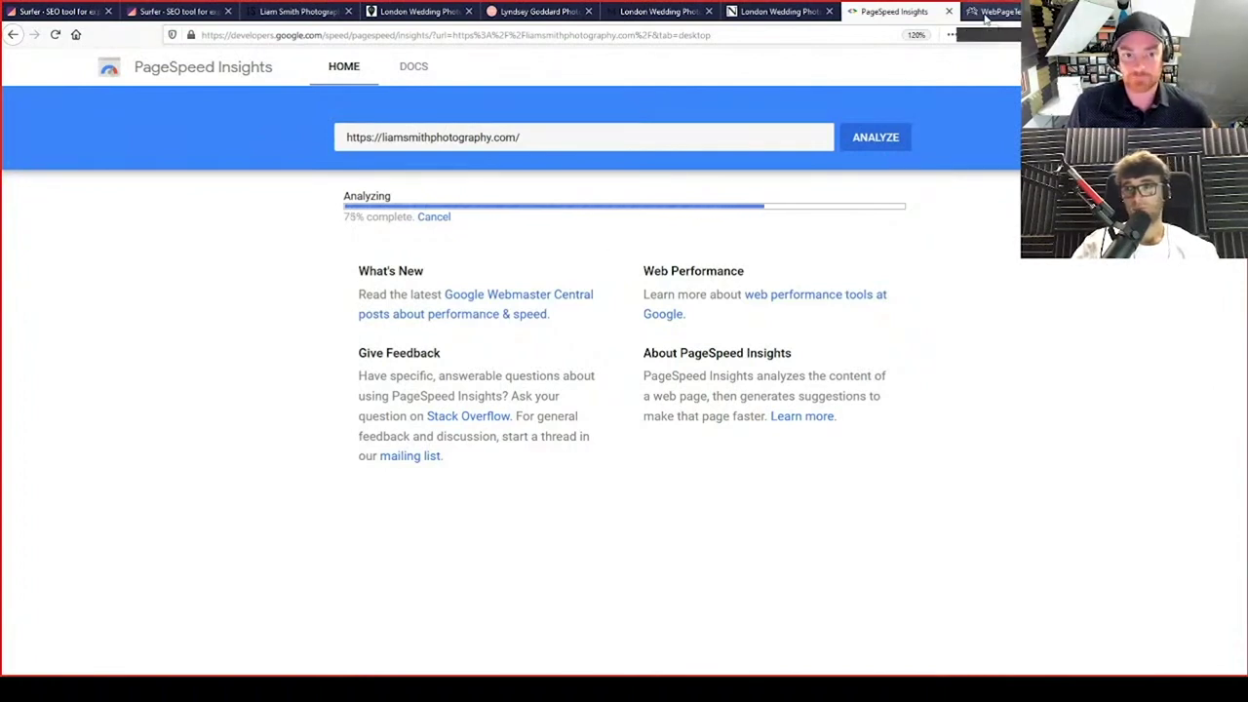
{"action": "left_click", "coordinate": [990, 11]}
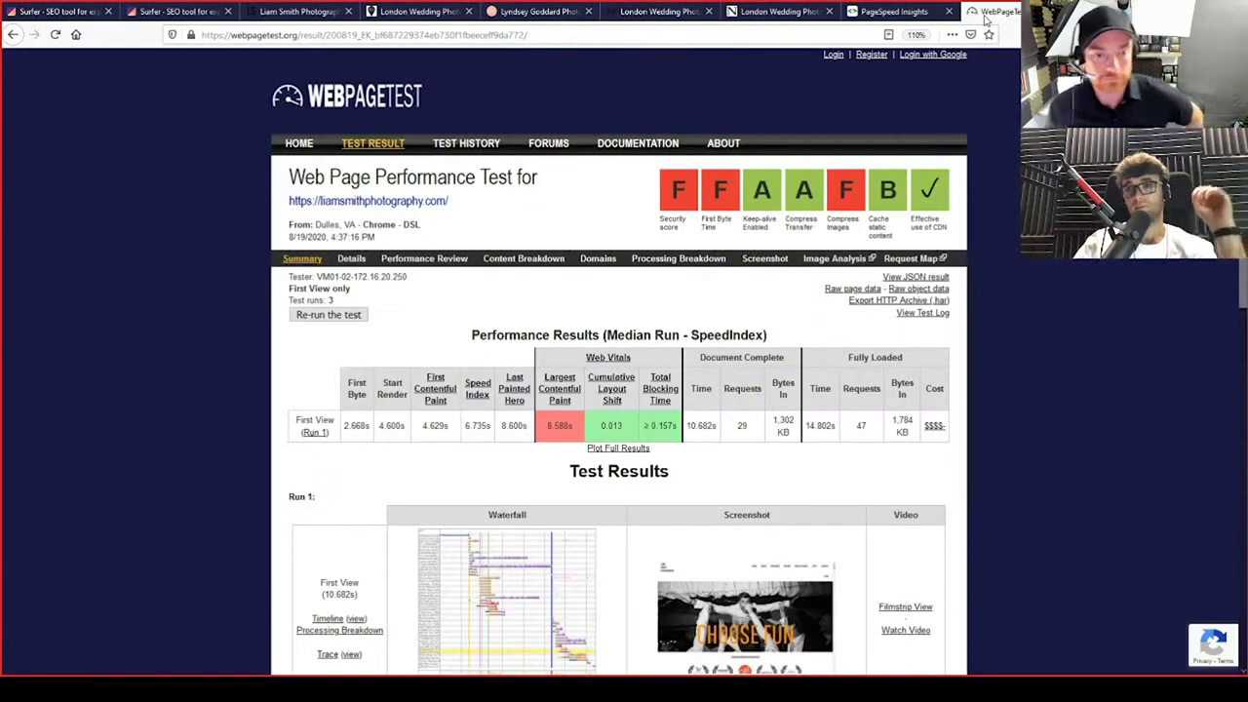
{"action": "scroll", "coordinate": [218, 257], "scroll_direction": "down", "scroll_amount": 3}
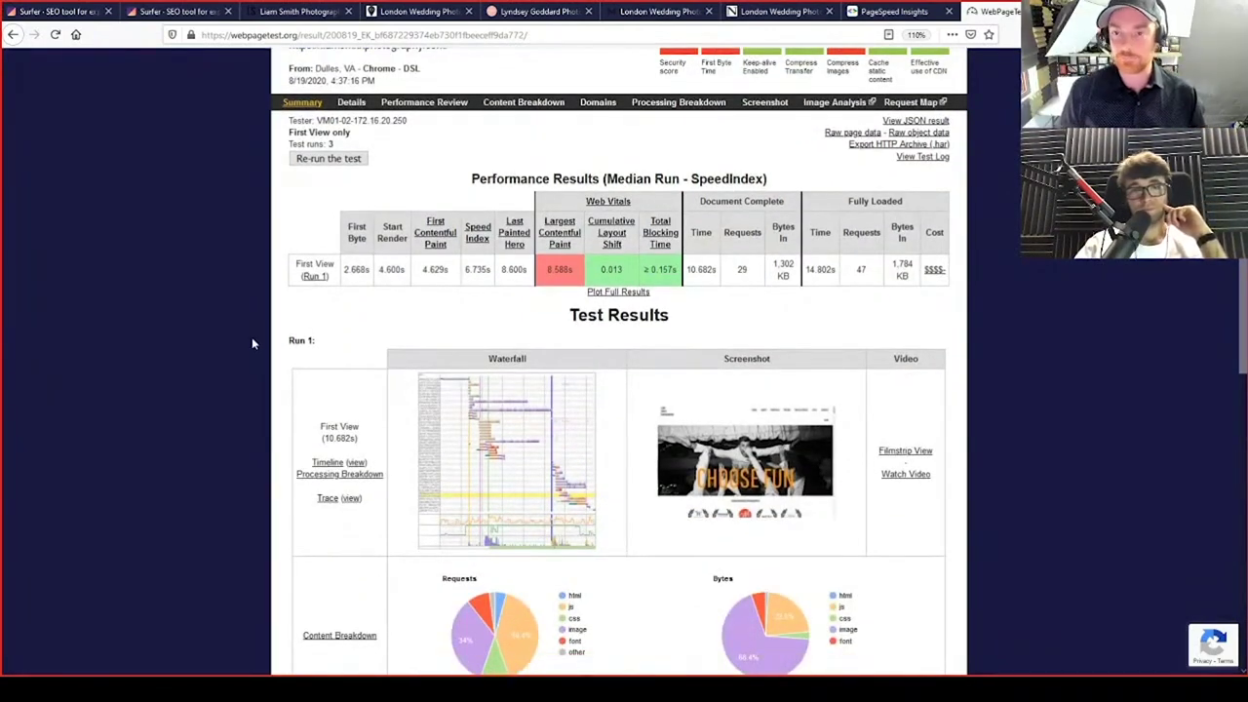
{"action": "scroll", "coordinate": [245, 354], "scroll_direction": "up", "scroll_amount": 3}
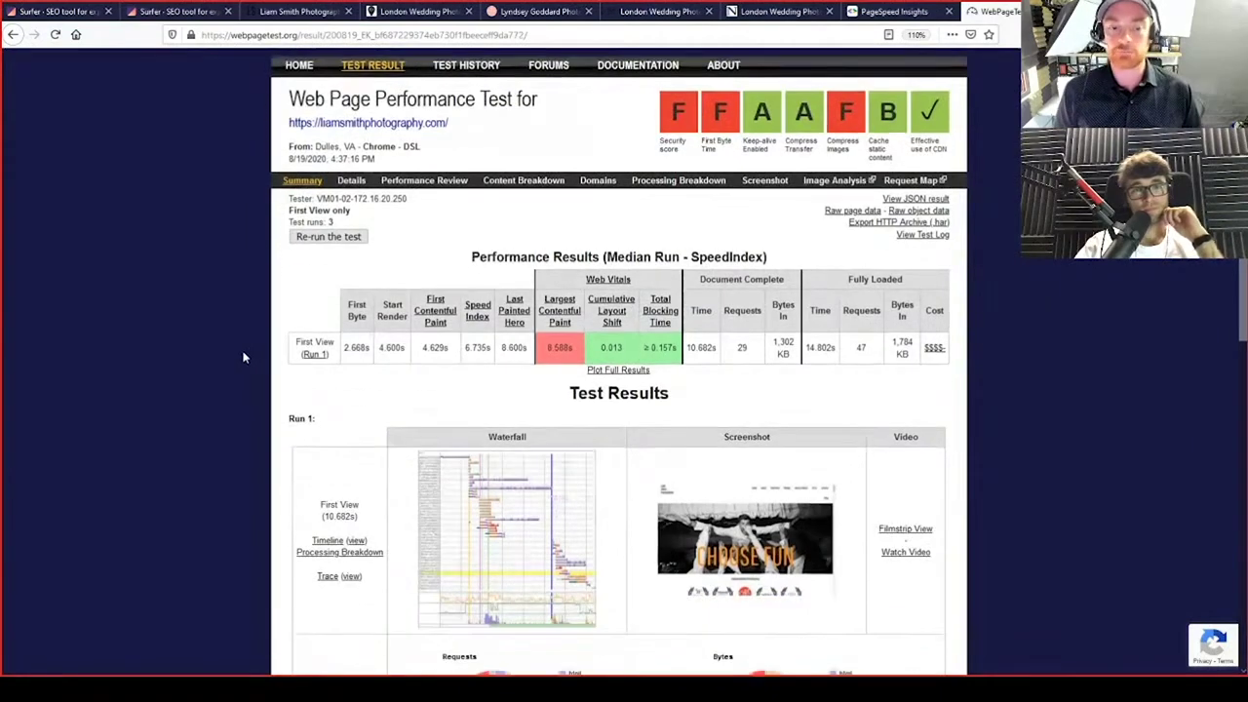
{"action": "scroll", "coordinate": [245, 356], "scroll_direction": "down", "scroll_amount": 3}
{"action": "scroll", "coordinate": [245, 357], "scroll_direction": "down", "scroll_amount": 1}
{"action": "scroll", "coordinate": [245, 357], "scroll_direction": "up", "scroll_amount": 1}
{"action": "scroll", "coordinate": [390, 390], "scroll_direction": "down", "scroll_amount": 1}
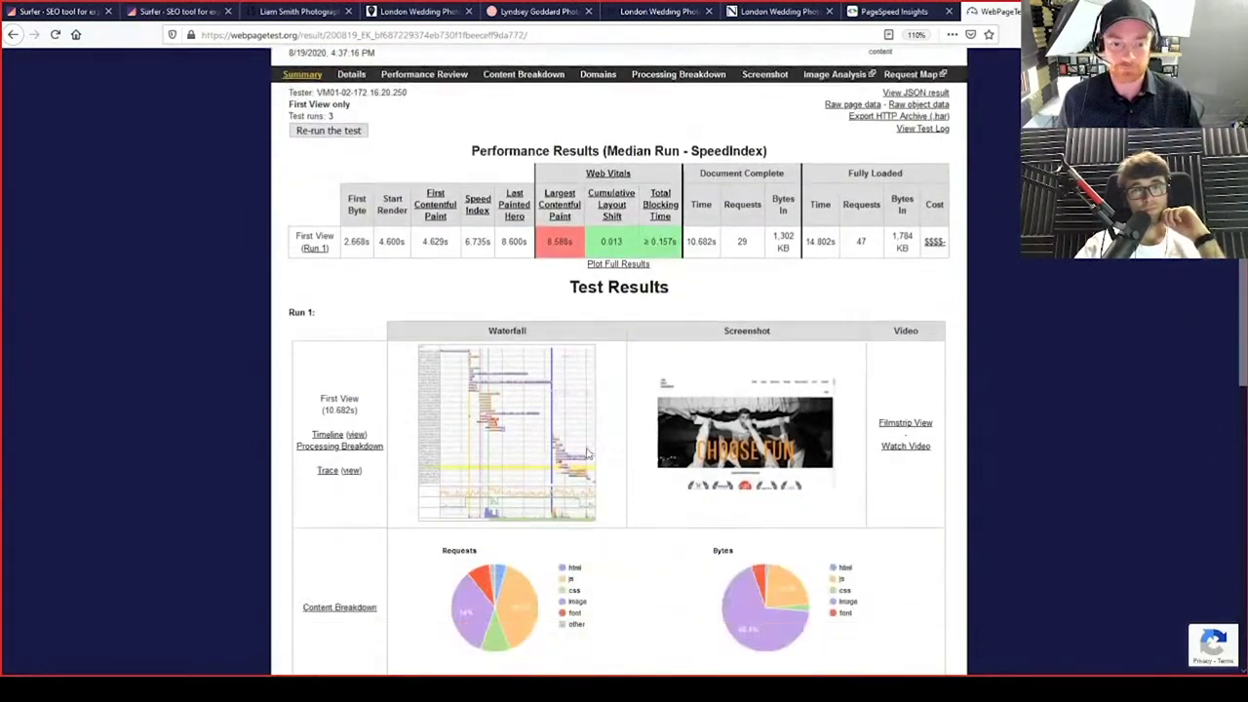
{"action": "scroll", "coordinate": [490, 376], "scroll_direction": "up", "scroll_amount": 2}
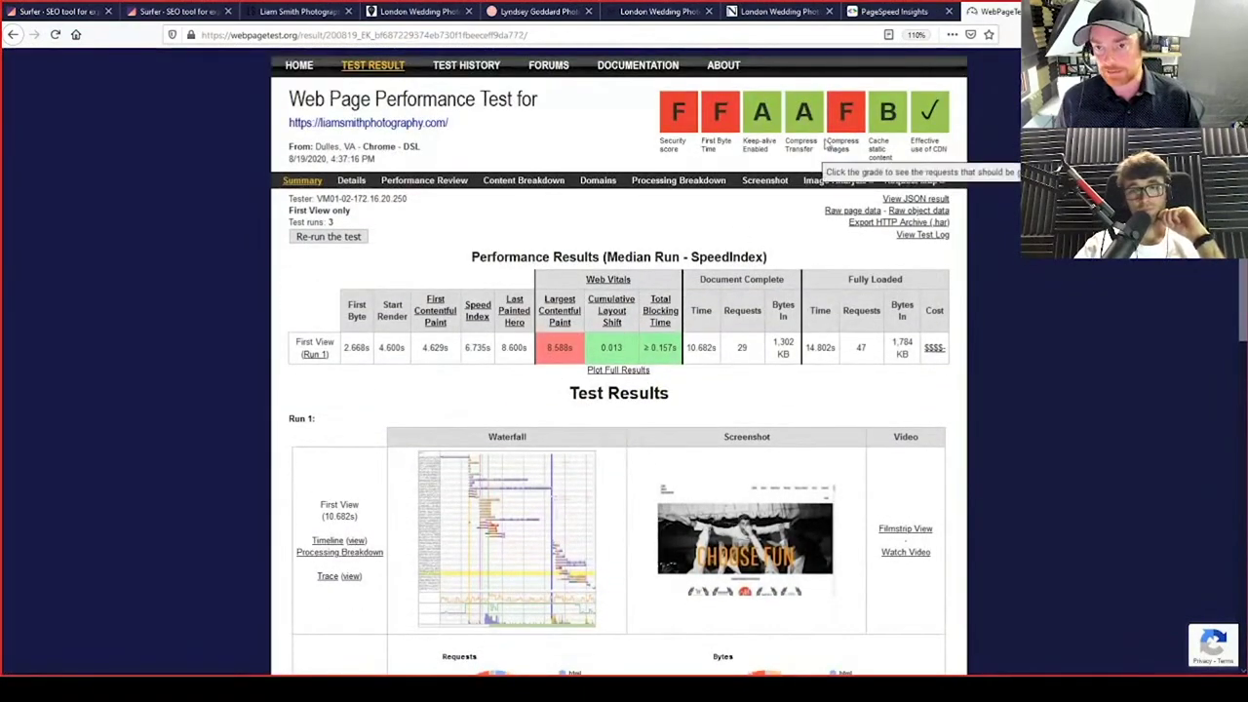
Open the first-view waterfall from the WebPageTest result and examine the load times of the individual requests
{"action": "left_click", "coordinate": [493, 529]}
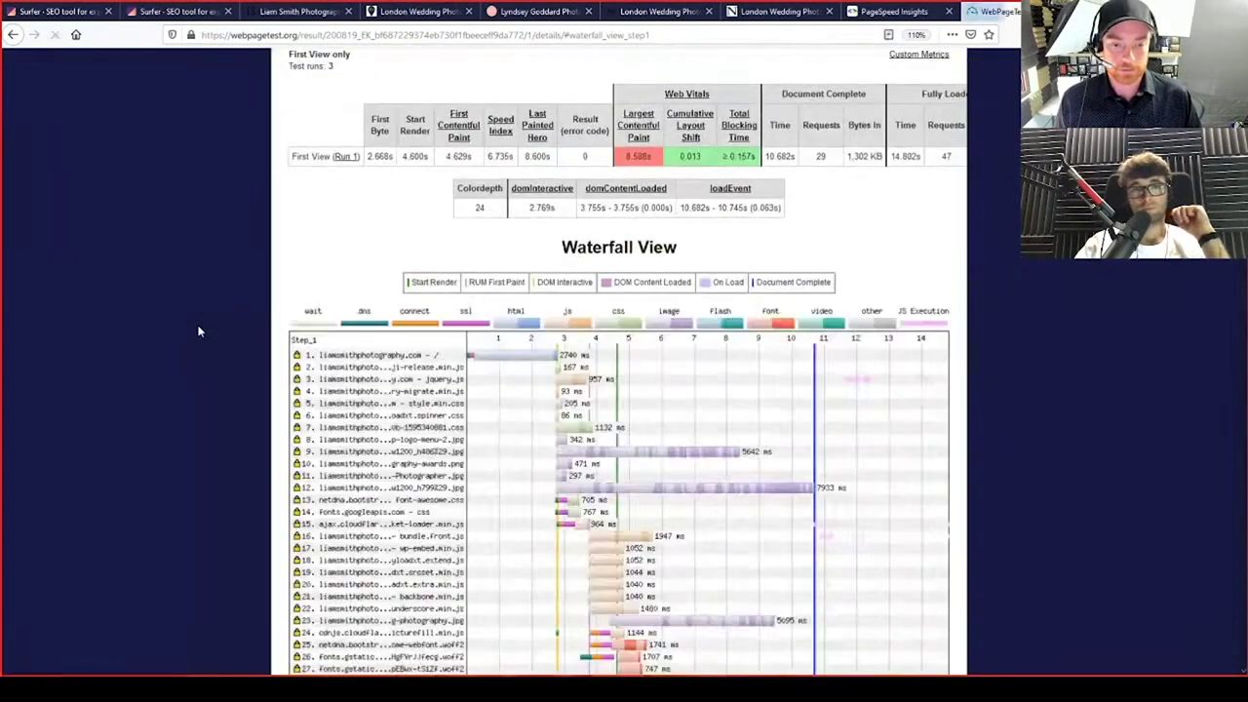
{"action": "scroll", "coordinate": [198, 332], "scroll_direction": "down", "scroll_amount": 1}
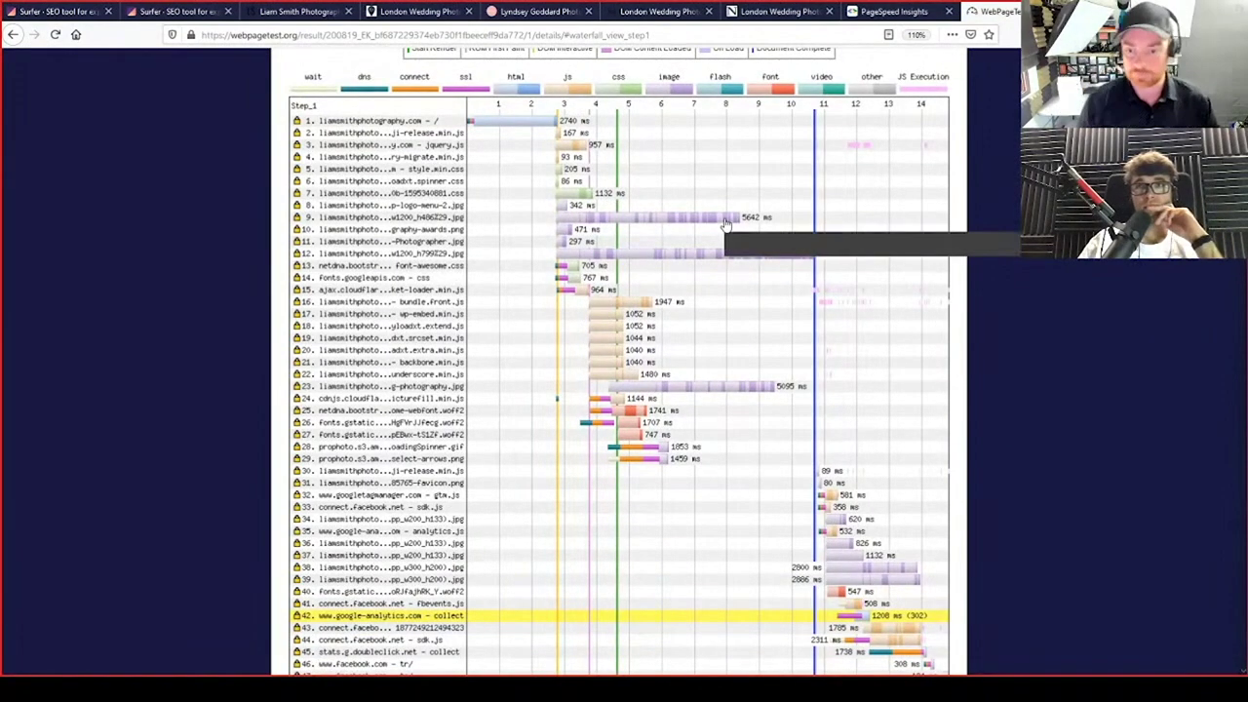
{"action": "scroll", "coordinate": [716, 315], "scroll_direction": "down", "scroll_amount": 3}
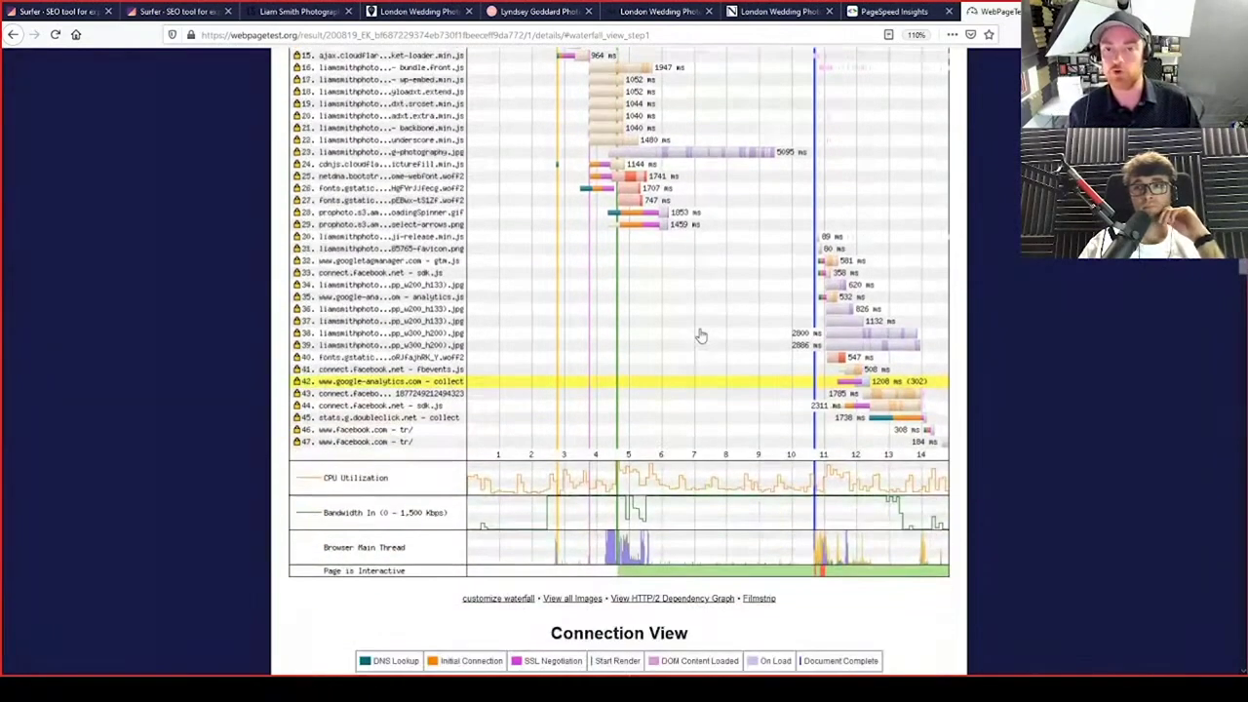
{"action": "scroll", "coordinate": [703, 337], "scroll_direction": "up", "scroll_amount": 6}
{"action": "scroll", "coordinate": [702, 318], "scroll_direction": "up", "scroll_amount": 4}
Review the desktop PageSpeed Insights report, from the score and Lab Data through Opportunities and Diagnostics
{"action": "left_click", "coordinate": [894, 11]}
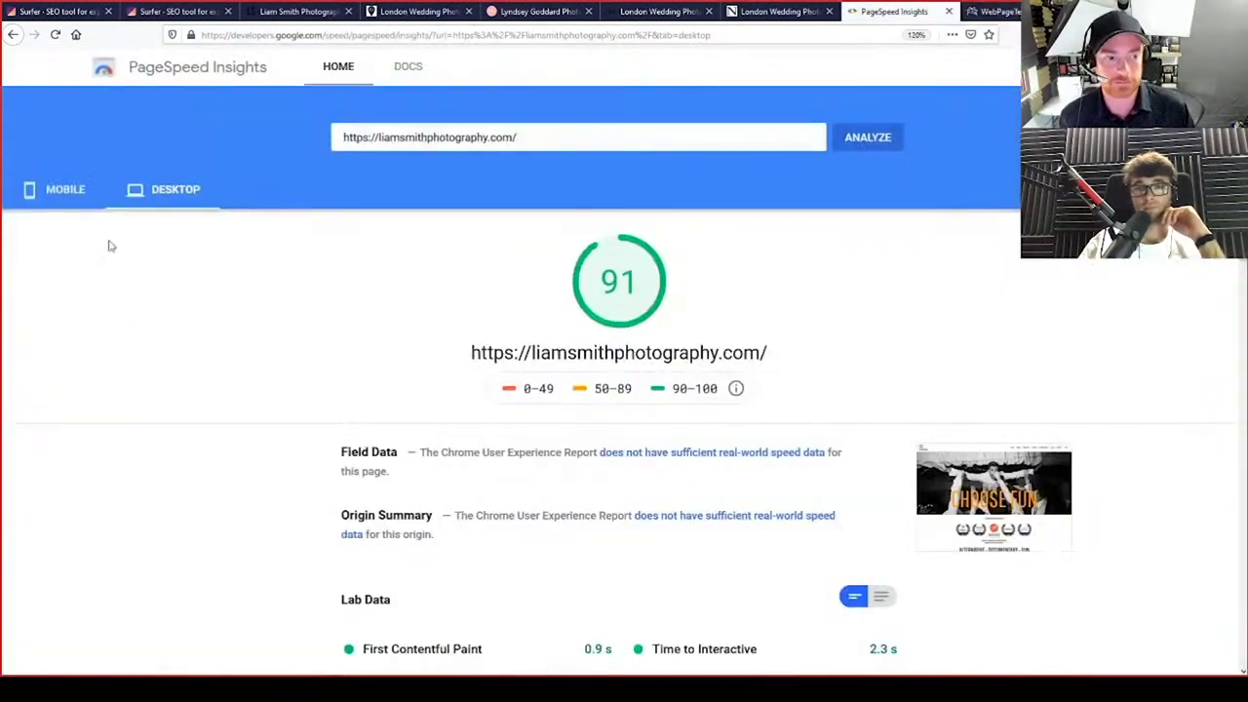
{"action": "scroll", "coordinate": [303, 381], "scroll_direction": "down", "scroll_amount": 5}
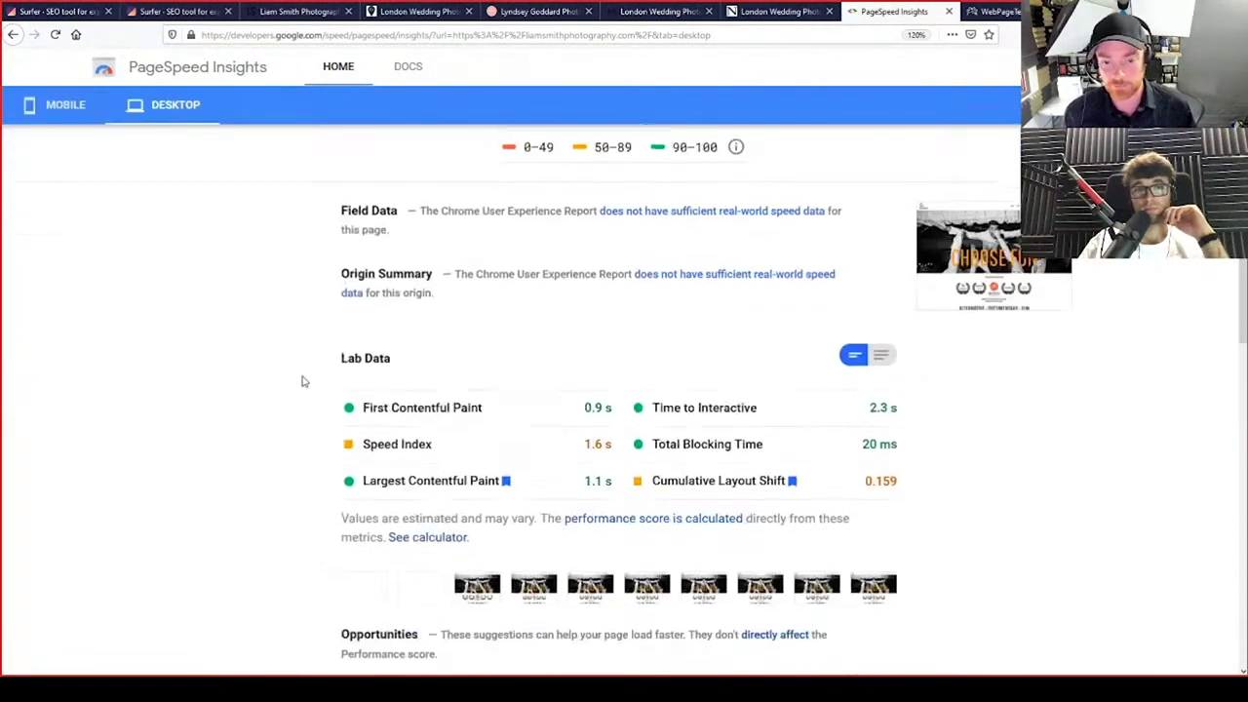
{"action": "scroll", "coordinate": [302, 381], "scroll_direction": "down", "scroll_amount": 1}
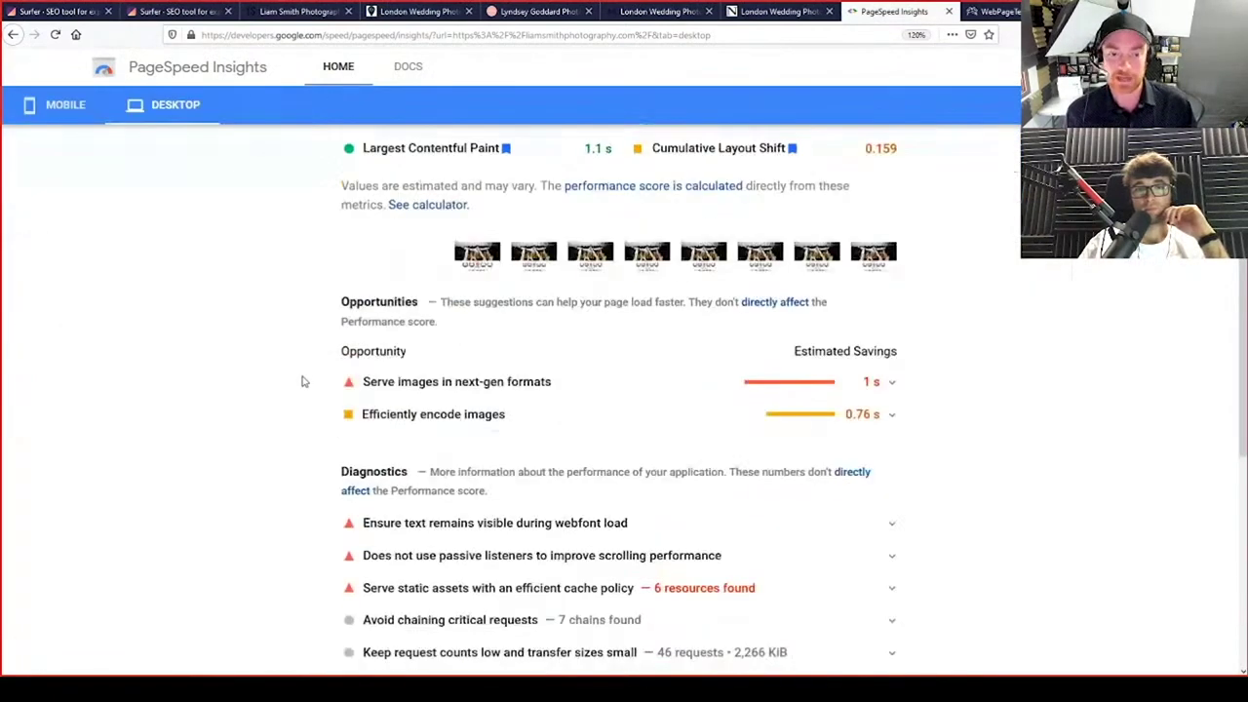
Examine the mobile PageSpeed report for the photographer's site, including its performance score and improvement opportunities
{"action": "left_click", "coordinate": [92, 105]}
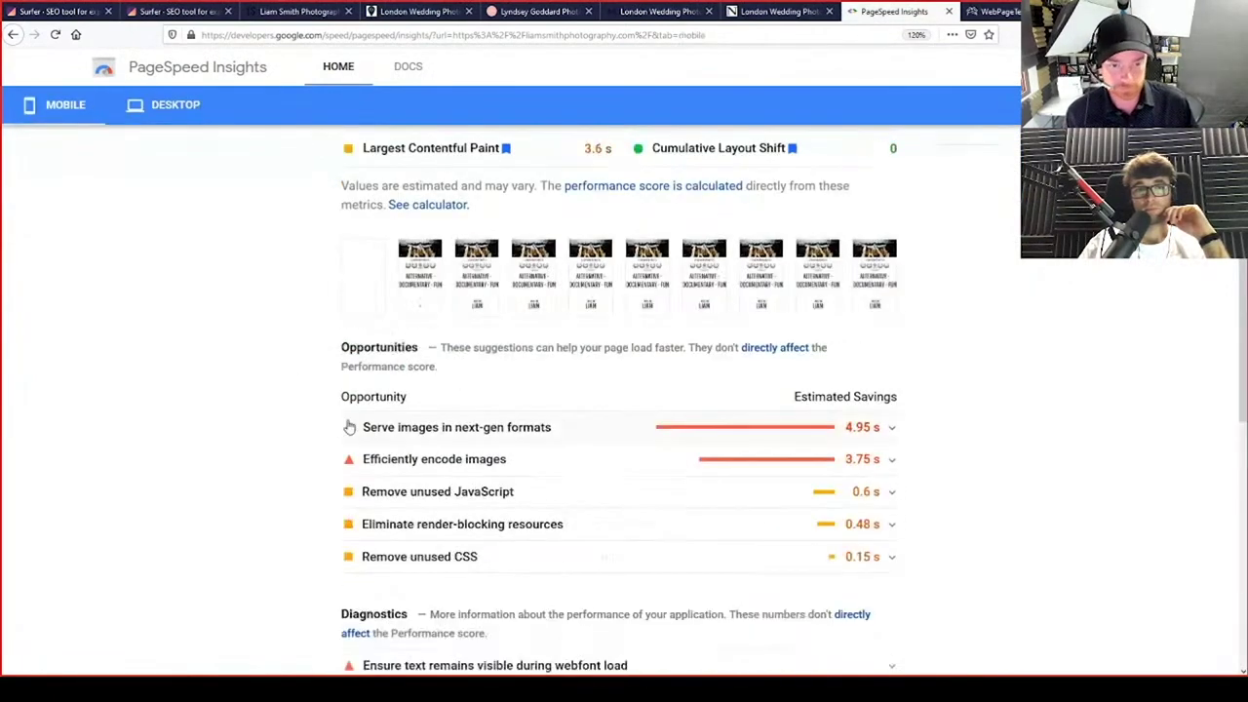
{"action": "left_click", "coordinate": [756, 464]}
{"action": "scroll", "coordinate": [276, 563], "scroll_direction": "down", "scroll_amount": 3}
{"action": "scroll", "coordinate": [276, 564], "scroll_direction": "up", "scroll_amount": 10}
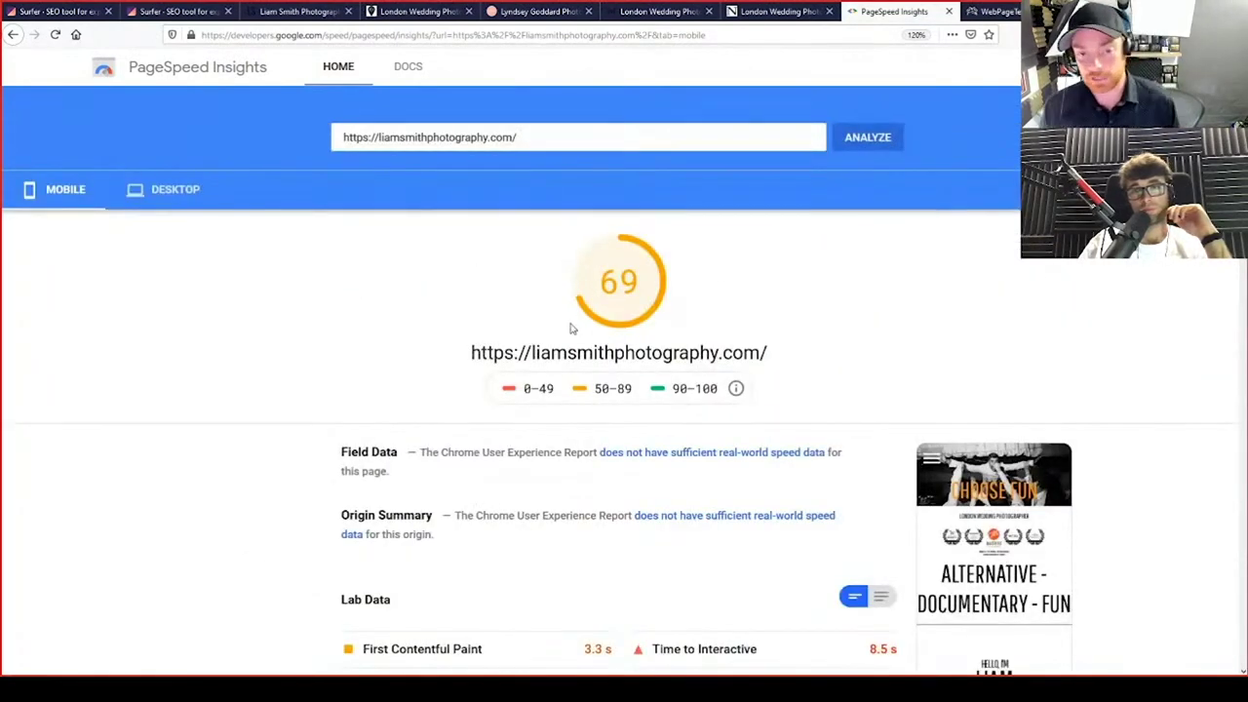
{"action": "scroll", "coordinate": [468, 312], "scroll_direction": "down", "scroll_amount": 10}
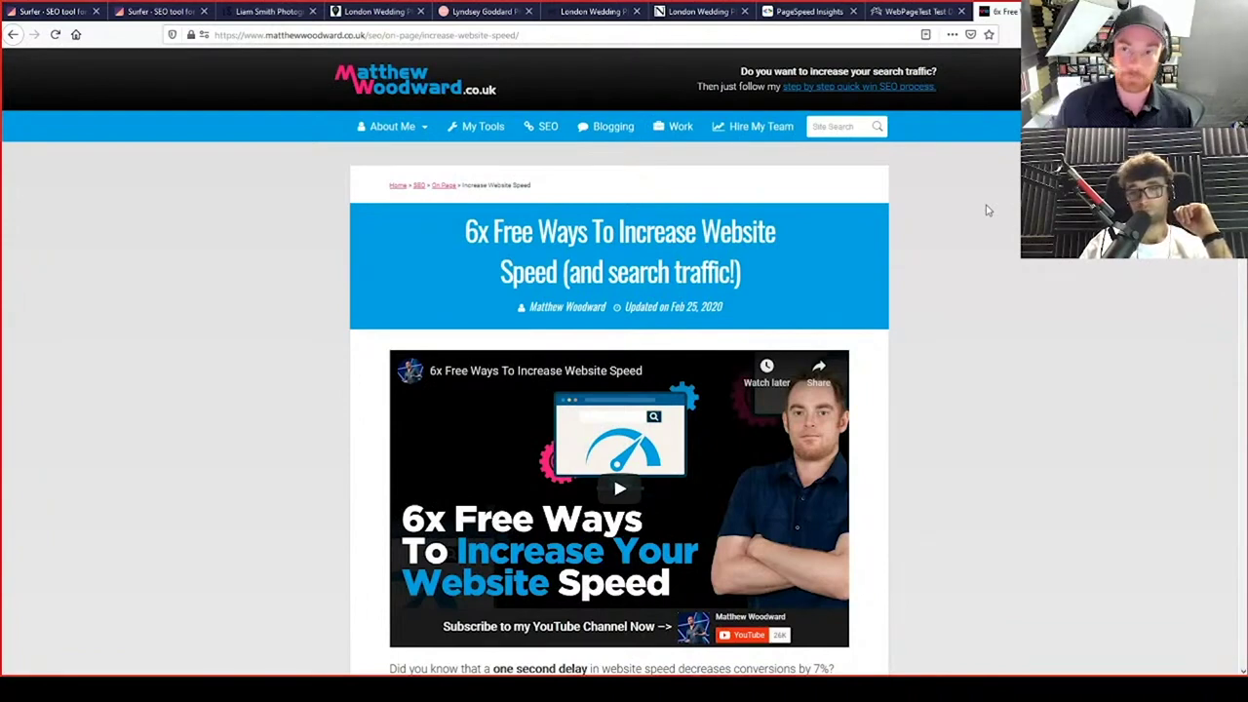
Check the Surfer audit for "wedding photographer london" and return to the website-speed article
{"action": "left_click", "coordinate": [161, 12]}
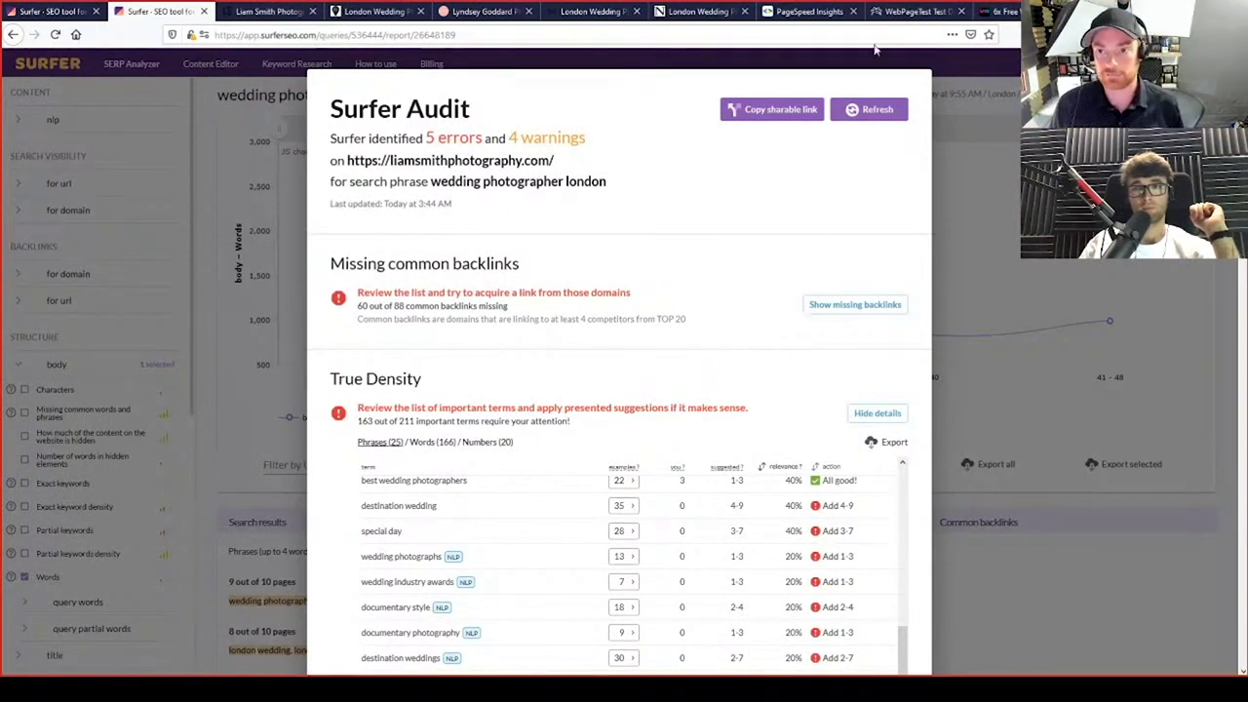
{"action": "left_click", "coordinate": [997, 12]}
{"action": "left_click", "coordinate": [817, 188]}
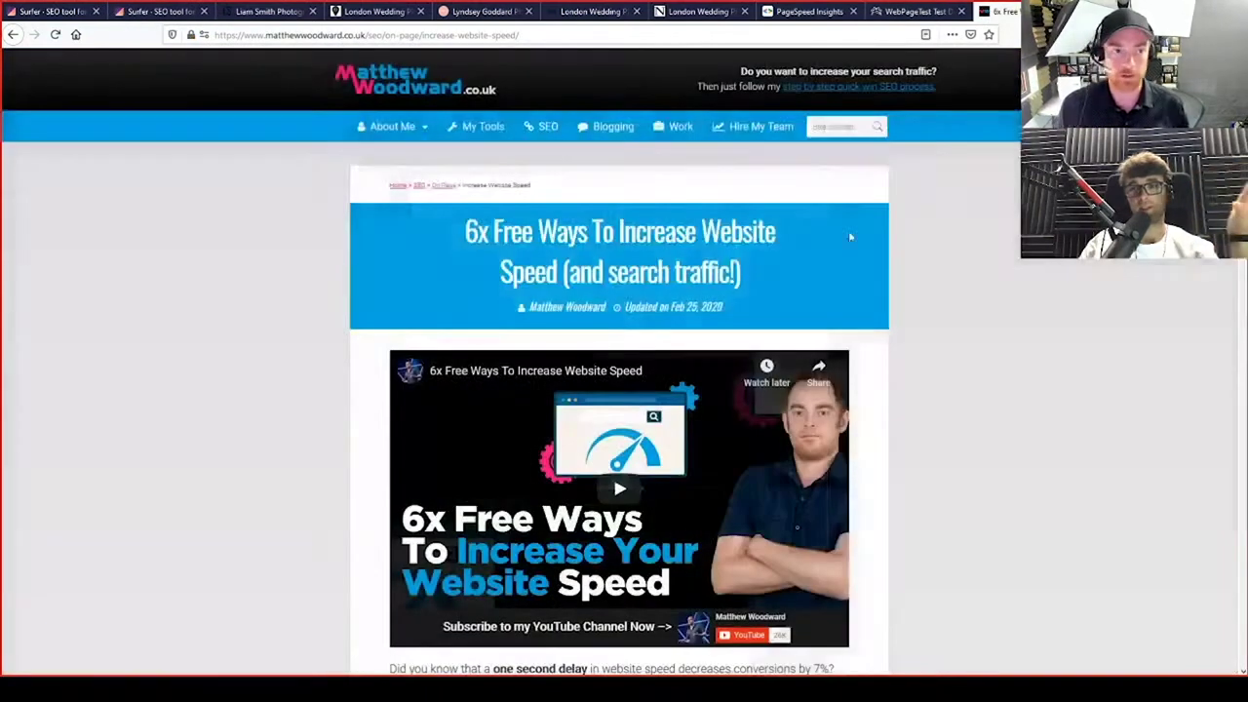
Close the photographer's site, the competitor sites, PageSpeed Insights and WebPageTest, keeping the Surfer pages and the website-speed article open
{"action": "left_click", "coordinate": [178, 14]}
{"action": "left_click", "coordinate": [246, 11]}
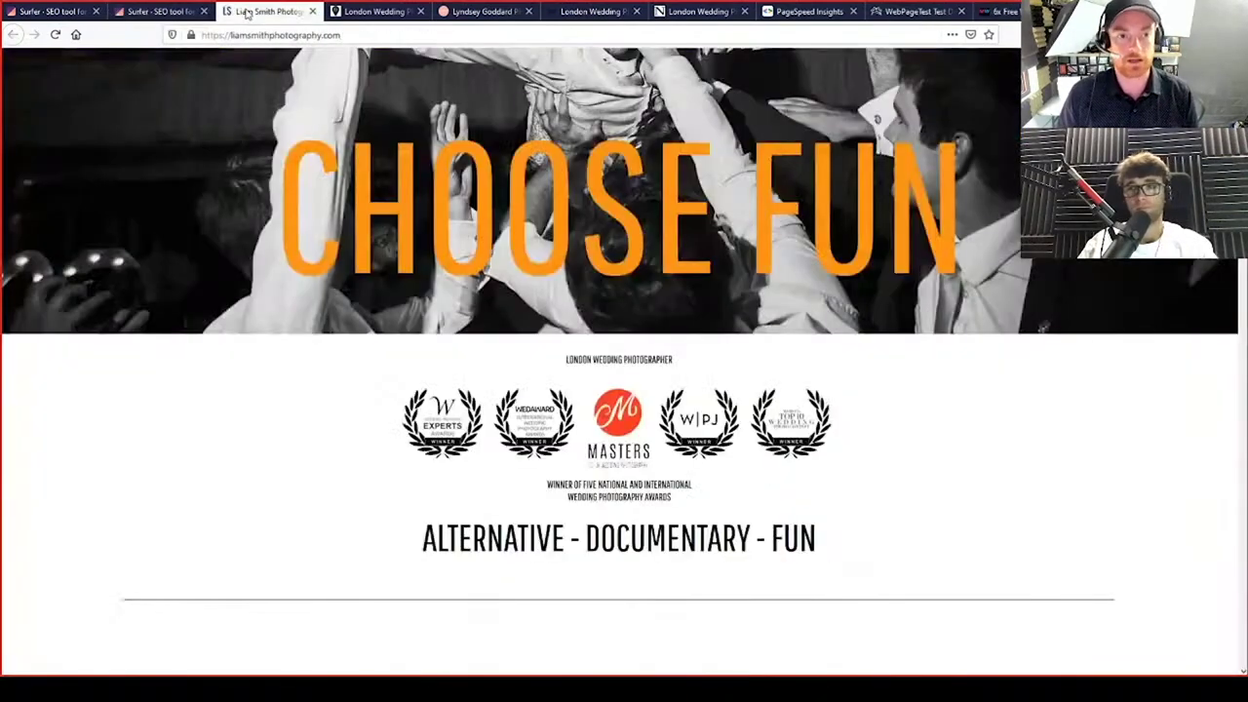
{"action": "key", "text": "ctrl+w"}
{"action": "key", "text": "ctrl+w"}
{"action": "key", "text": "ctrl+w"}
{"action": "key", "text": "ctrl+w"}
{"action": "key", "text": "ctrl+w"}
{"action": "key", "text": "ctrl+w"}
{"action": "key", "text": "ctrl+w"}
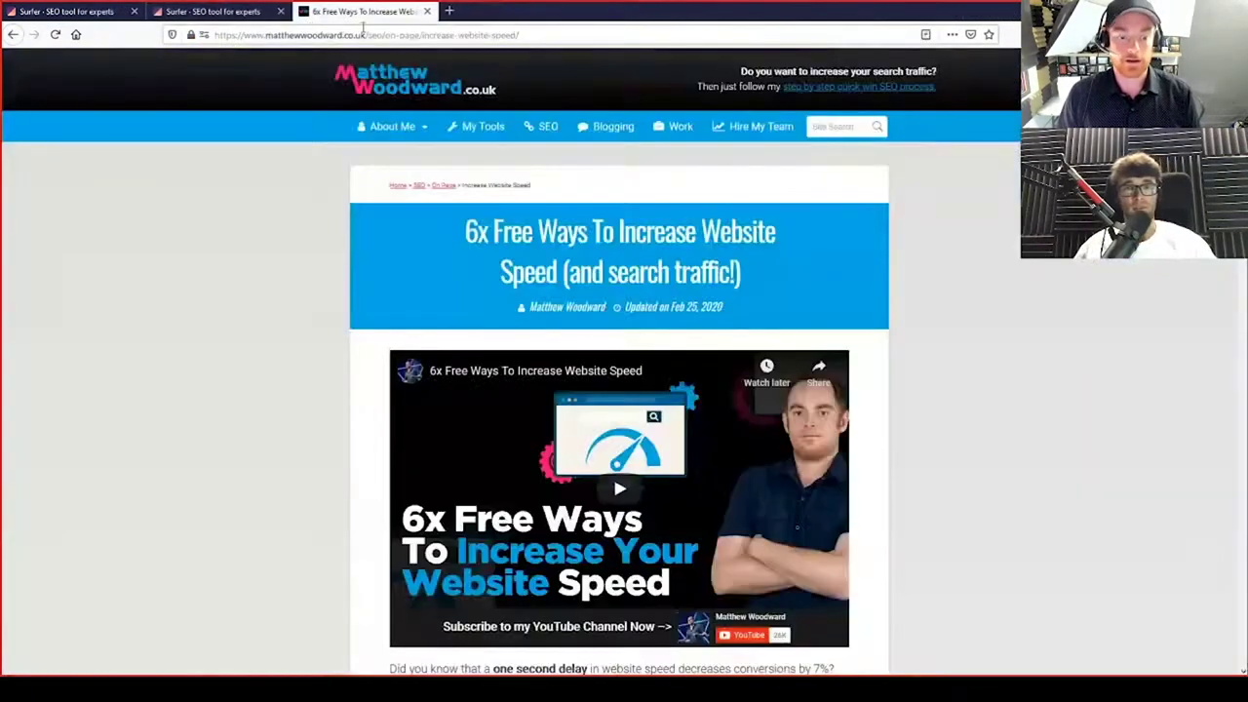
{"action": "key", "text": "ctrl+w"}
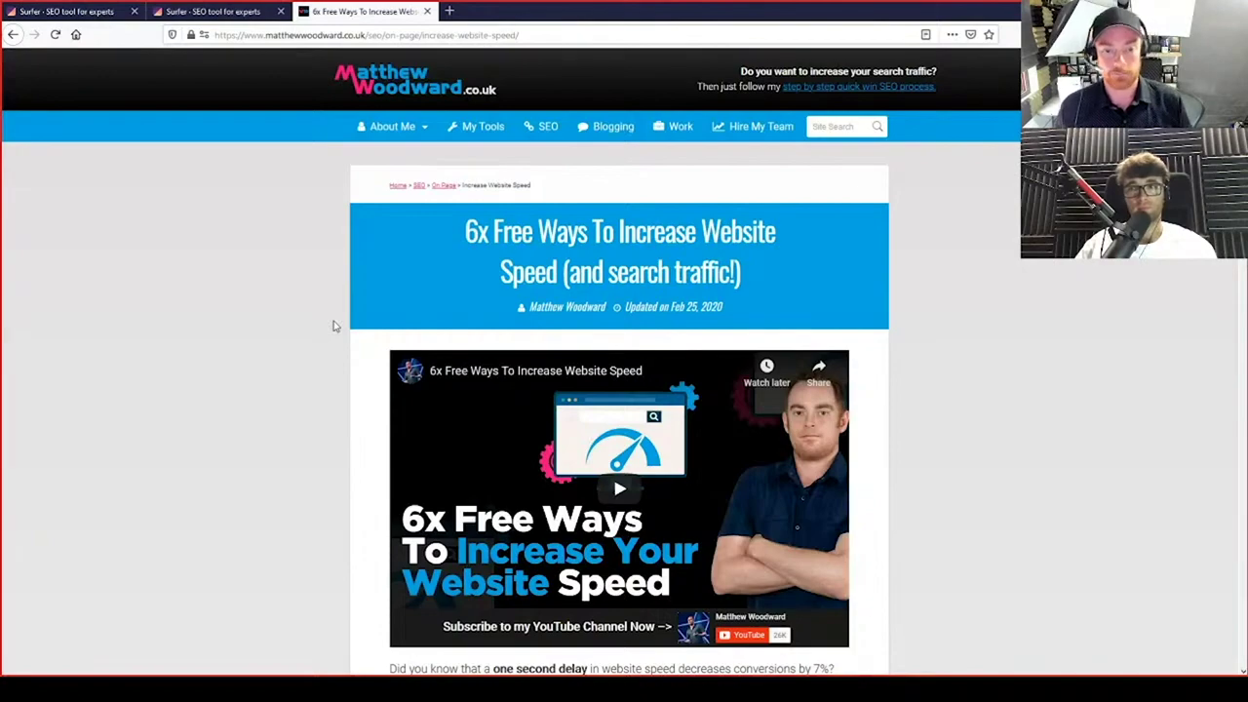
Expand the article's "What Will I Learn?" contents and jump to "The Ultimate Setup To Increase Your Website Speed"
{"action": "scroll", "coordinate": [407, 465], "scroll_direction": "down", "scroll_amount": 5}
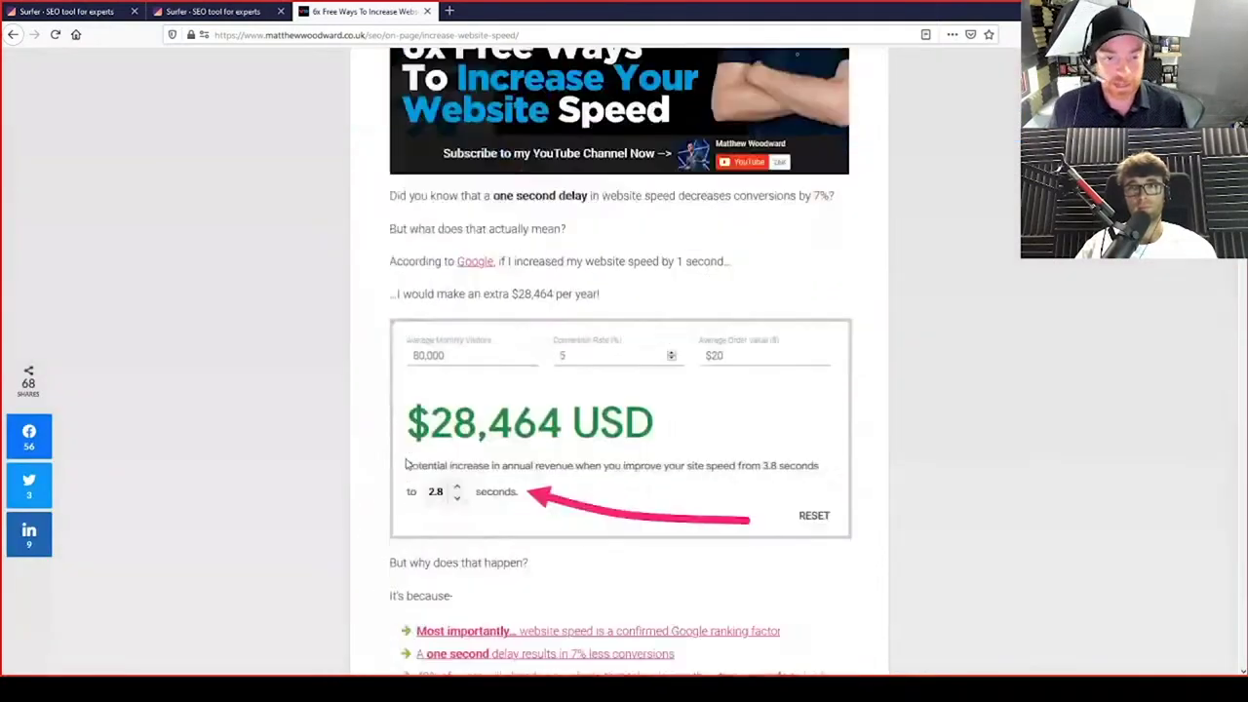
{"action": "scroll", "coordinate": [407, 466], "scroll_direction": "down", "scroll_amount": 6}
{"action": "scroll", "coordinate": [398, 417], "scroll_direction": "down", "scroll_amount": 4}
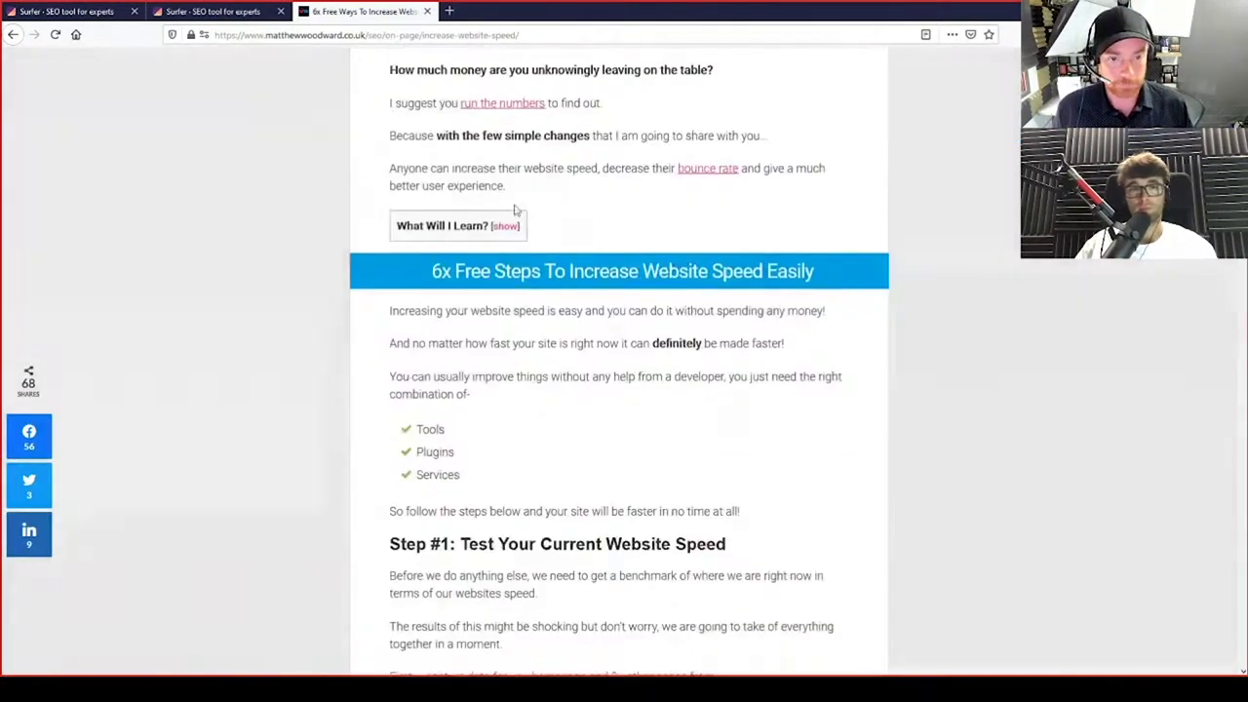
{"action": "left_click", "coordinate": [506, 224]}
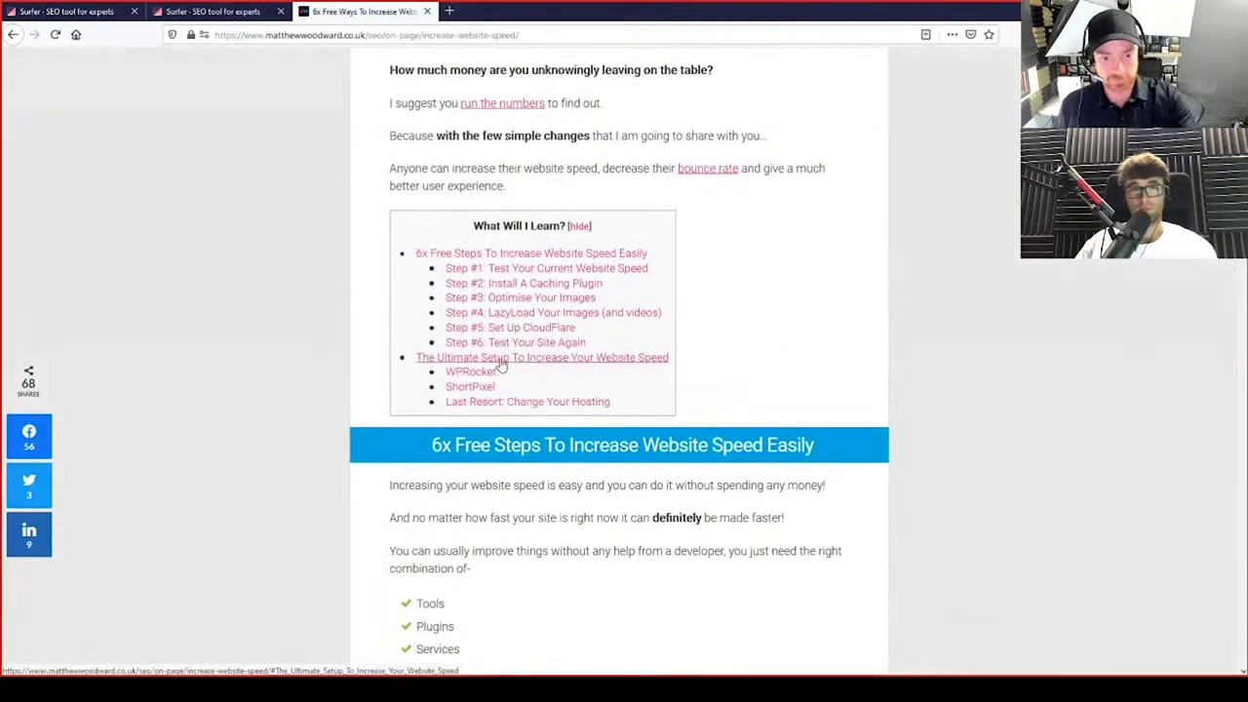
{"action": "left_click", "coordinate": [499, 359]}
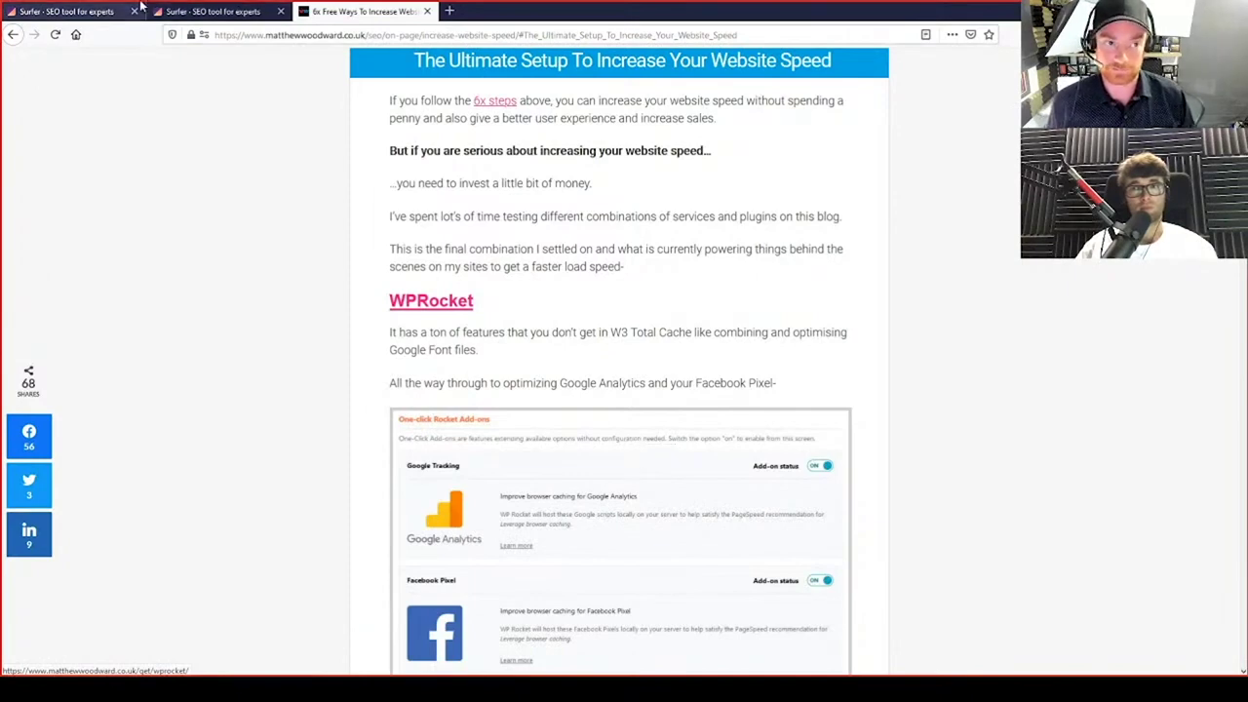
Review the True Density phrase suggestions in the Surfer audit for "wedding photographer london"
{"action": "left_click", "coordinate": [184, 11]}
{"action": "scroll", "coordinate": [517, 361], "scroll_direction": "down", "scroll_amount": 3}
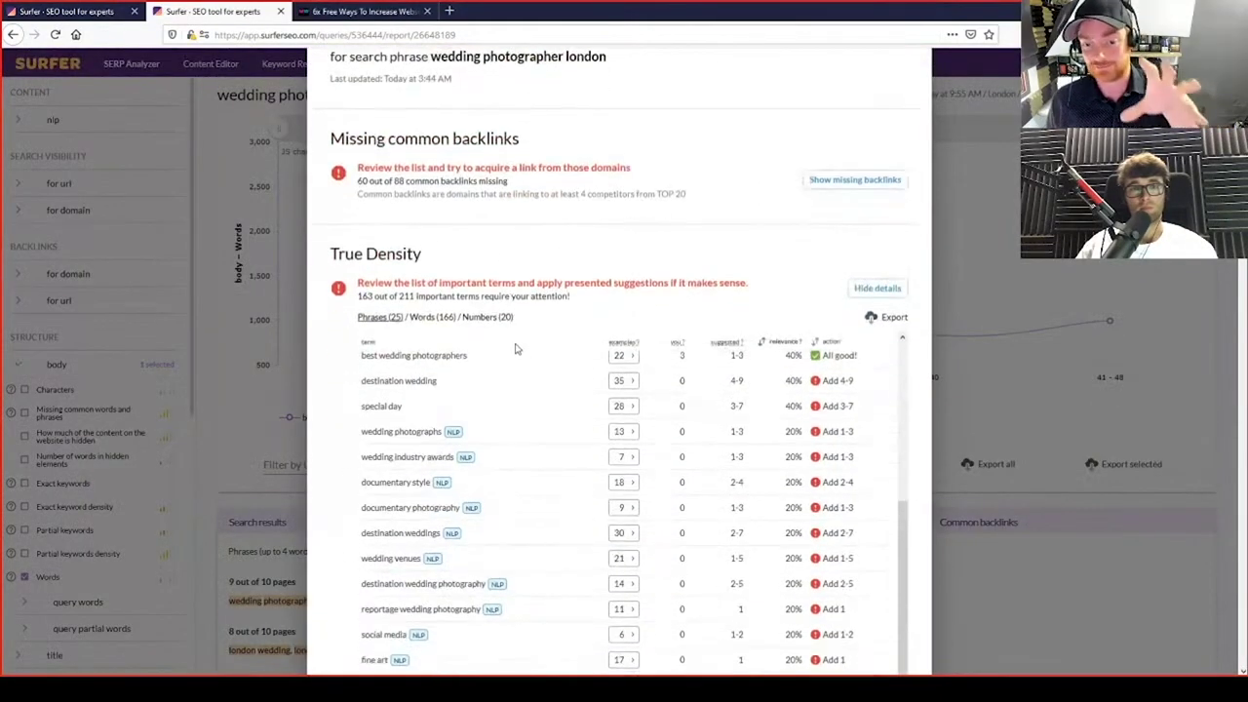
{"action": "scroll", "coordinate": [552, 390], "scroll_direction": "up", "scroll_amount": 3}
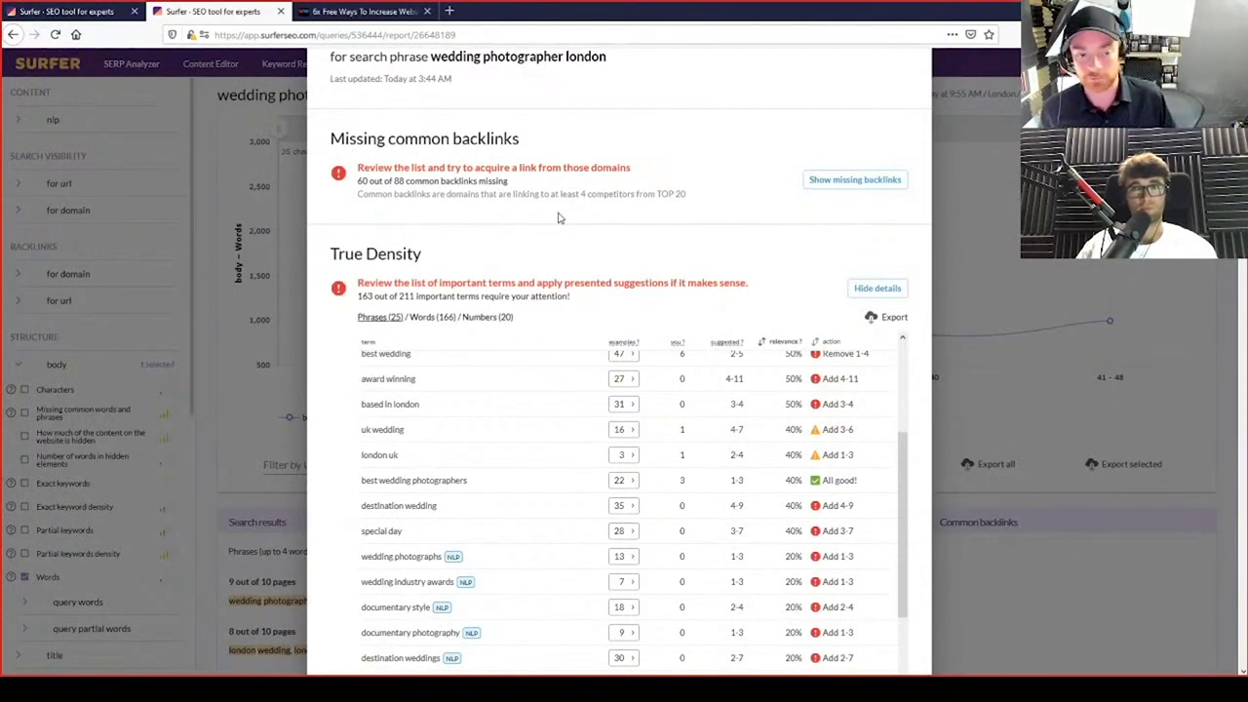
{"action": "scroll", "coordinate": [661, 607], "scroll_direction": "up", "scroll_amount": 4}
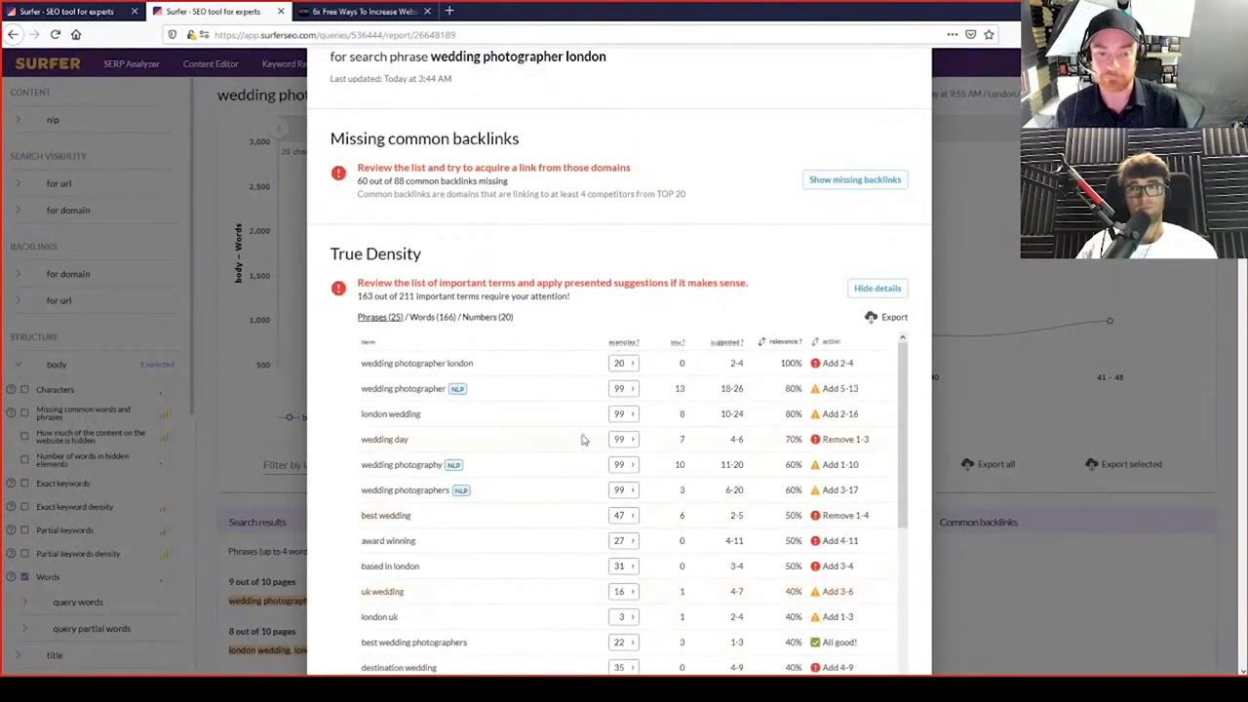
{"action": "scroll", "coordinate": [570, 339], "scroll_direction": "up", "scroll_amount": 2}
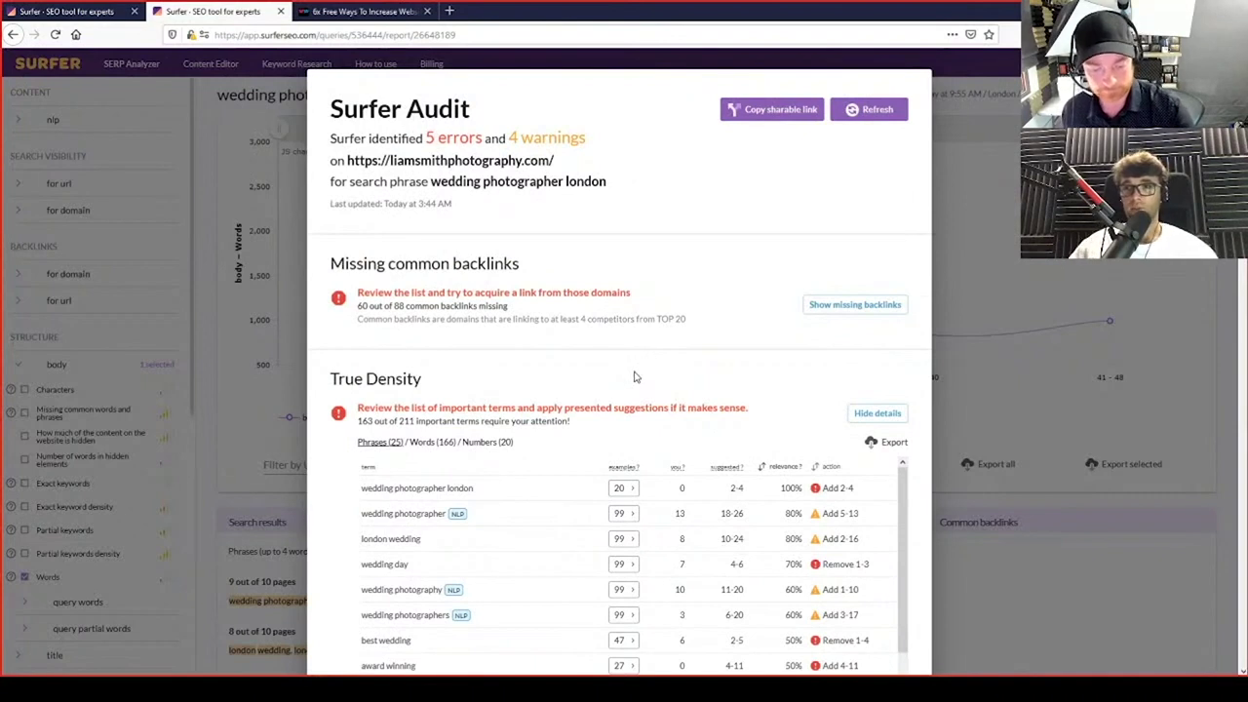
Return to the website-speed article and examine its WPRocket and ShortPixel recommendations, including the WebP image settings
{"action": "left_click", "coordinate": [330, 14]}
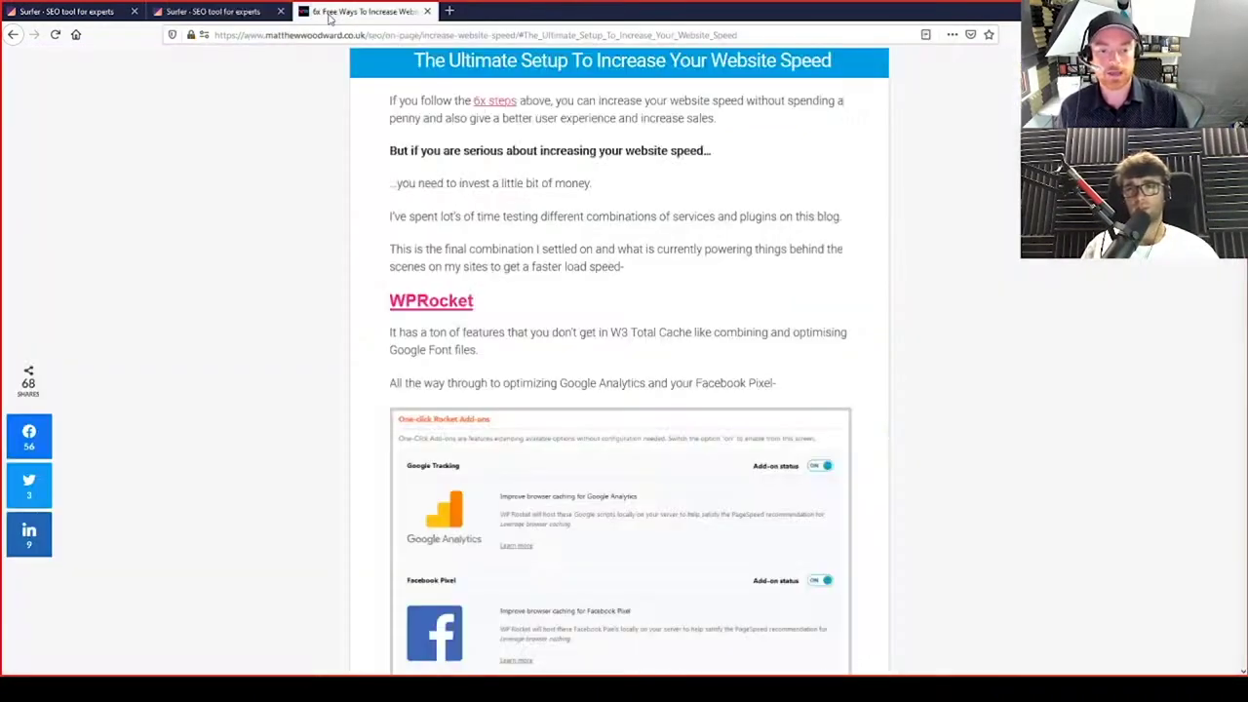
{"action": "scroll", "coordinate": [322, 566], "scroll_direction": "down", "scroll_amount": 5}
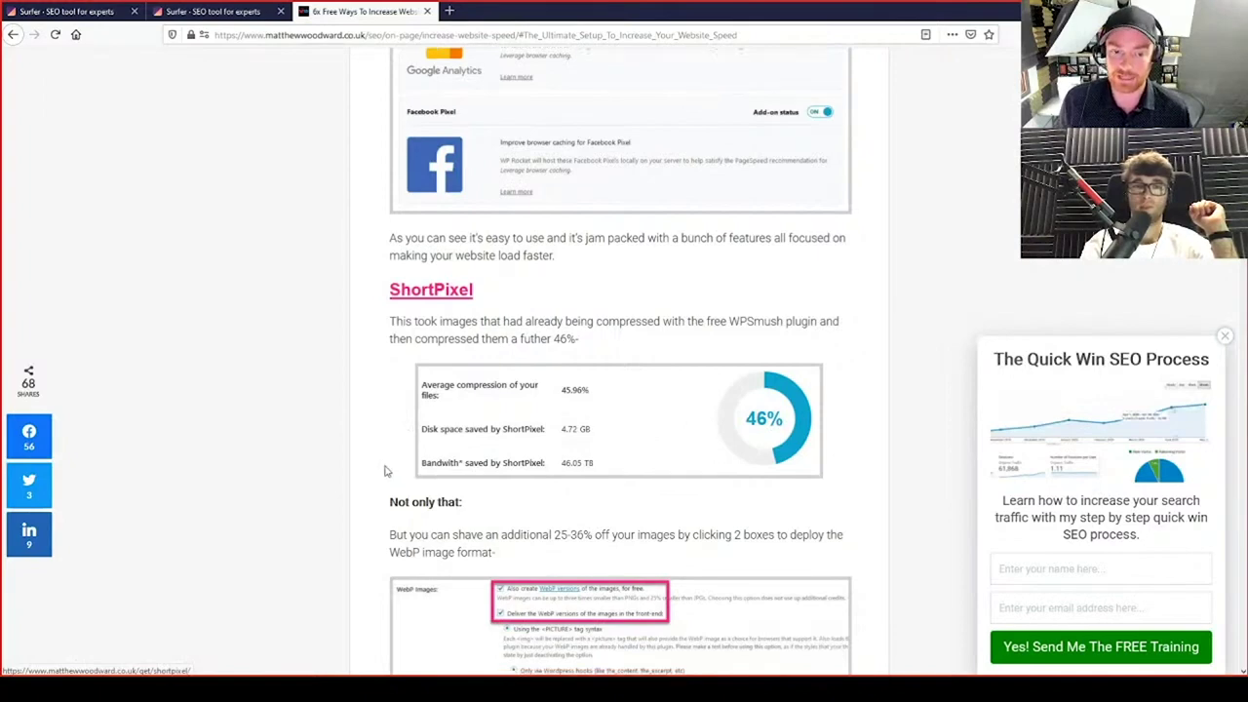
{"action": "scroll", "coordinate": [415, 478], "scroll_direction": "down", "scroll_amount": 4}
{"action": "scroll", "coordinate": [406, 485], "scroll_direction": "up", "scroll_amount": 5}
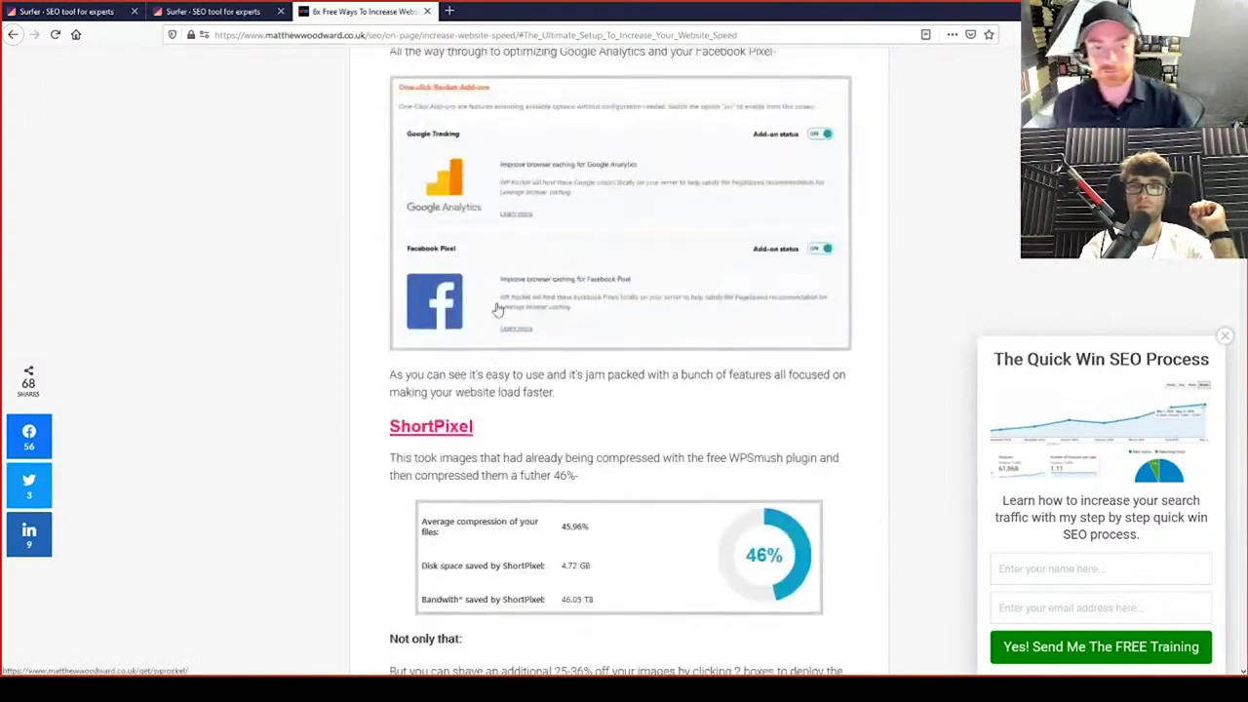
{"action": "scroll", "coordinate": [435, 472], "scroll_direction": "down", "scroll_amount": 6}
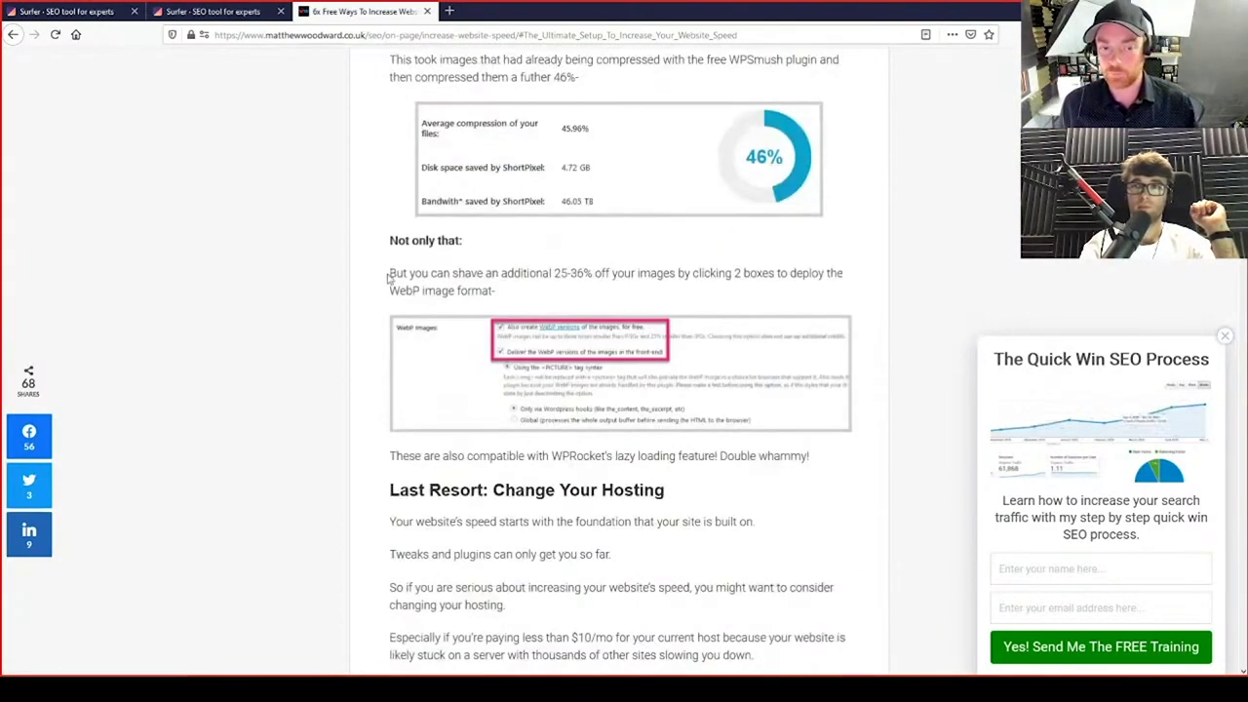
{"action": "left_click_drag", "start_coordinate": [392, 290], "coordinate": [440, 302]}
{"action": "left_click", "coordinate": [442, 296]}
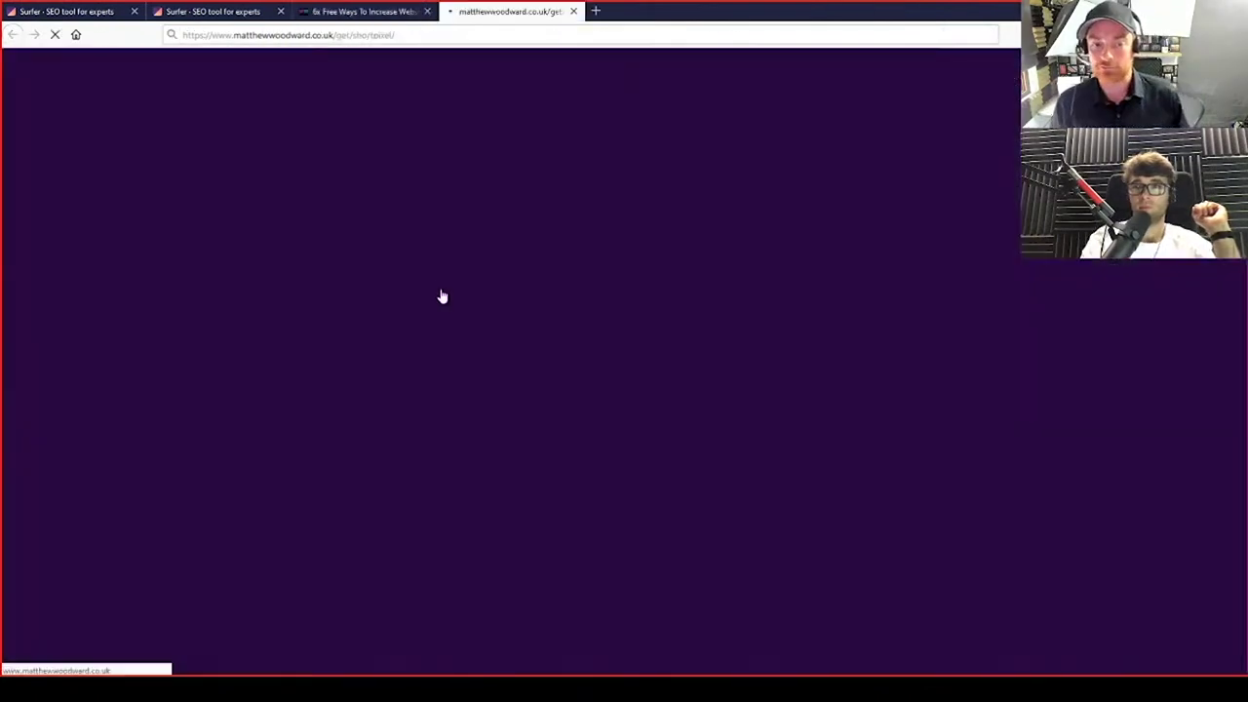
{"action": "middle_click", "coordinate": [520, 14]}
{"action": "left_click", "coordinate": [581, 273]}
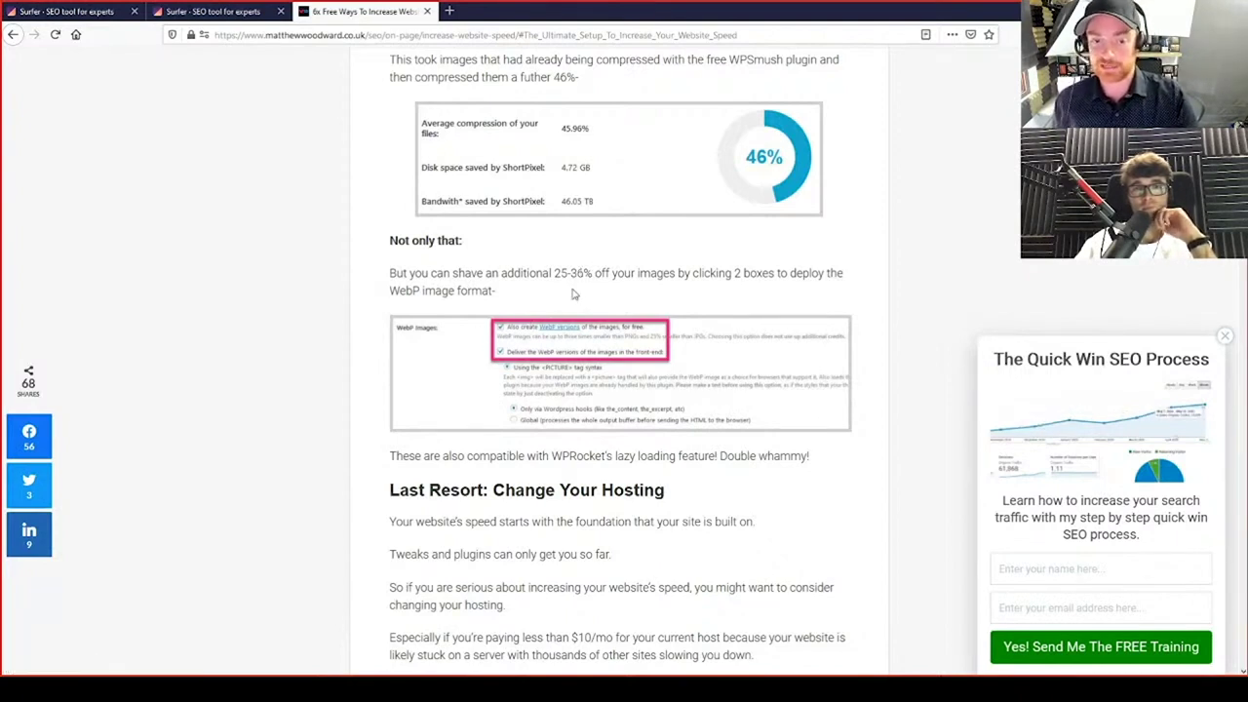
Reopen the photographer's desktop PageSpeed report and examine its score and the expanded "Serve images in next-gen formats" details
{"action": "scroll", "coordinate": [576, 322], "scroll_direction": "up", "scroll_amount": 2}
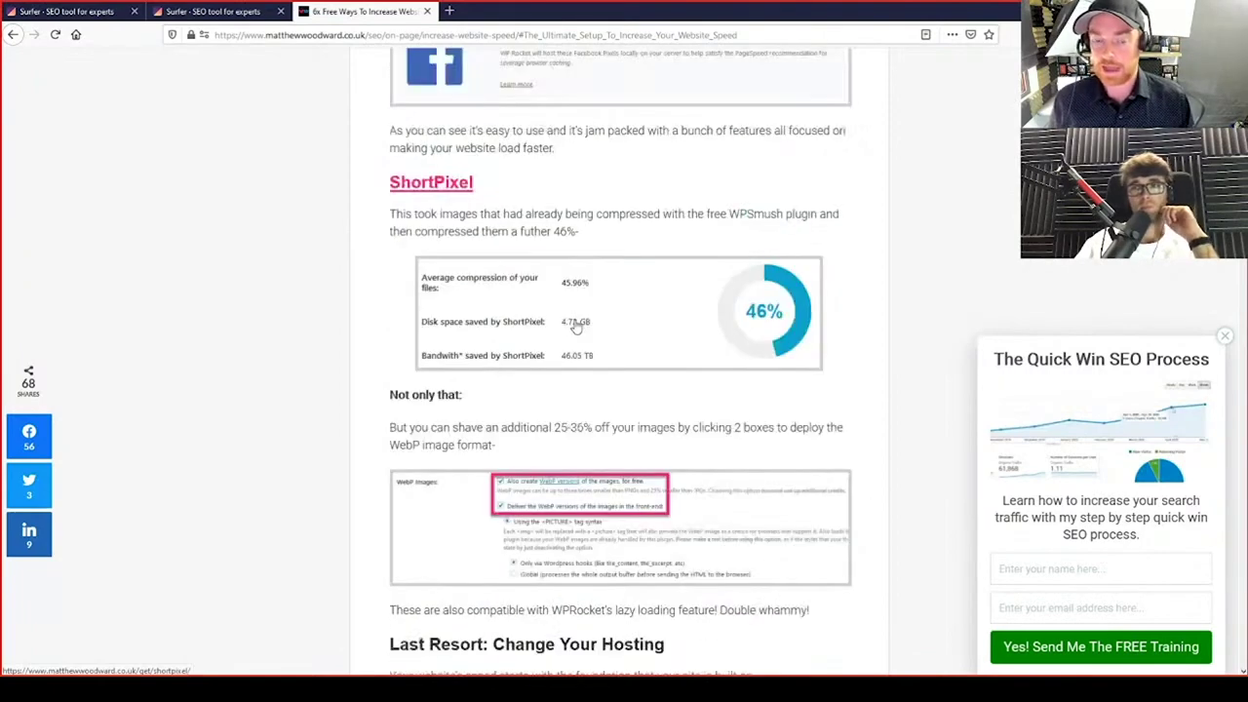
{"action": "scroll", "coordinate": [576, 328], "scroll_direction": "up", "scroll_amount": 4}
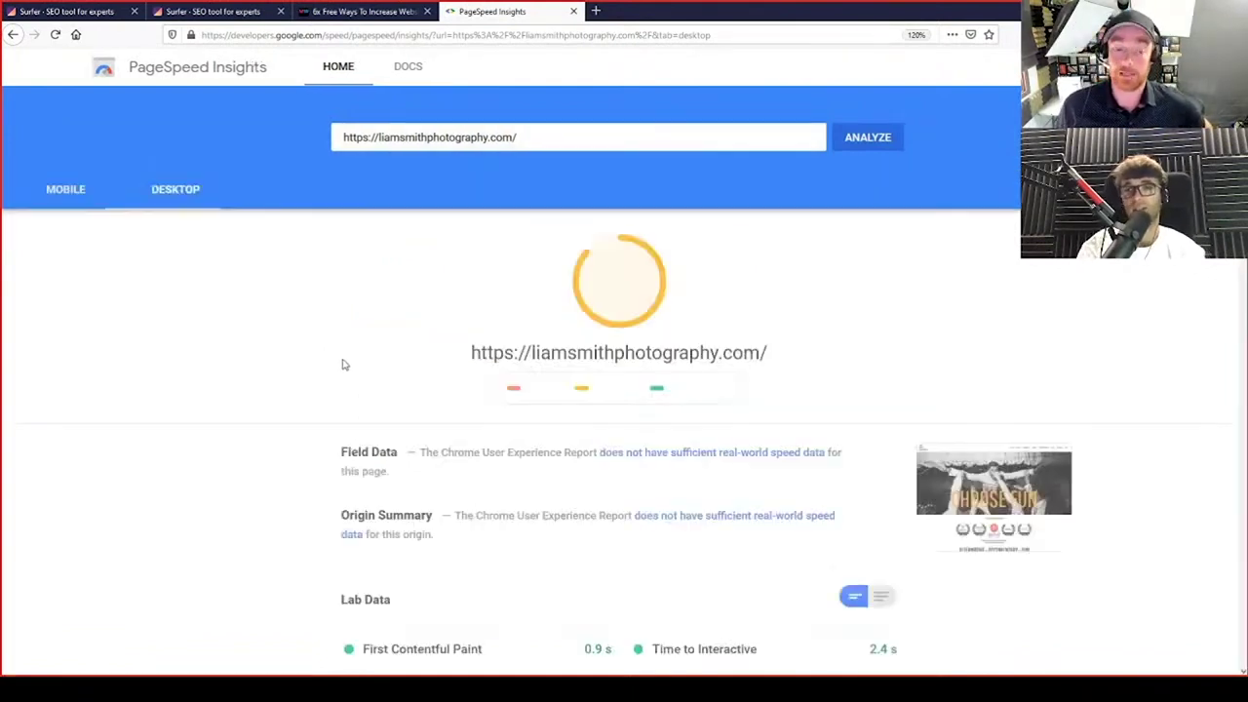
{"action": "scroll", "coordinate": [344, 366], "scroll_direction": "down", "scroll_amount": 3}
{"action": "scroll", "coordinate": [351, 381], "scroll_direction": "down", "scroll_amount": 7}
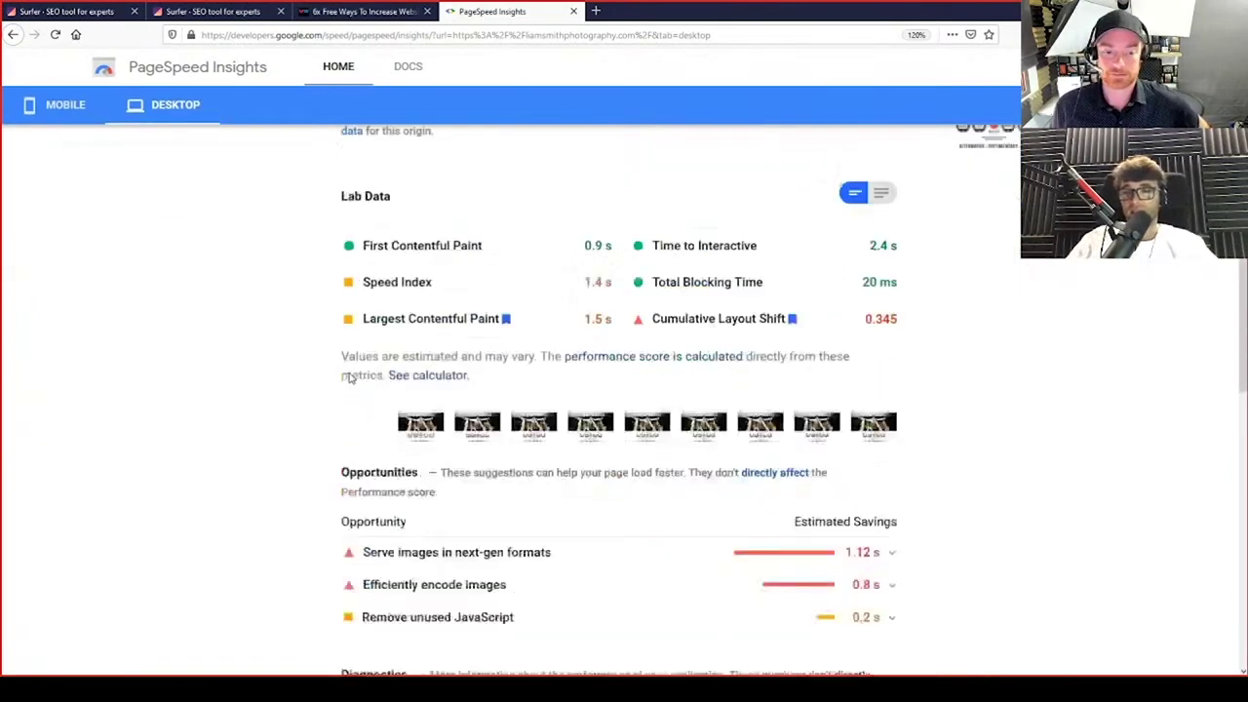
{"action": "scroll", "coordinate": [253, 236], "scroll_direction": "up", "scroll_amount": 2}
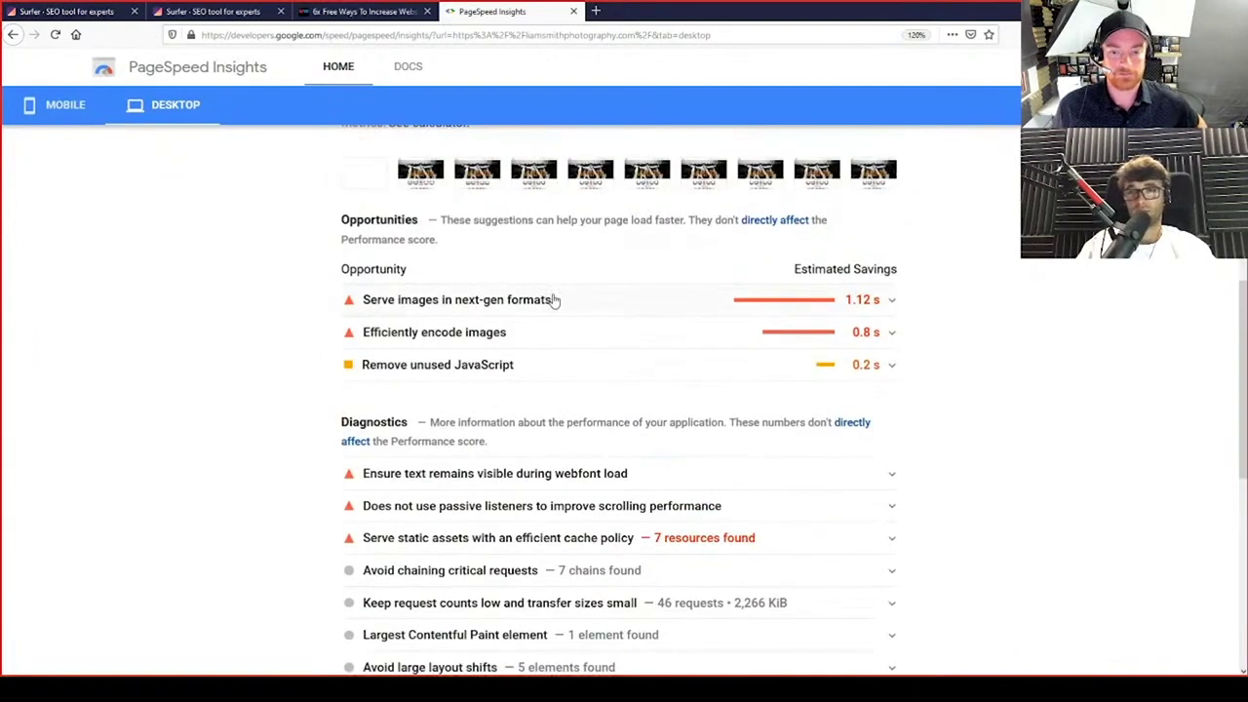
{"action": "left_click", "coordinate": [491, 302]}
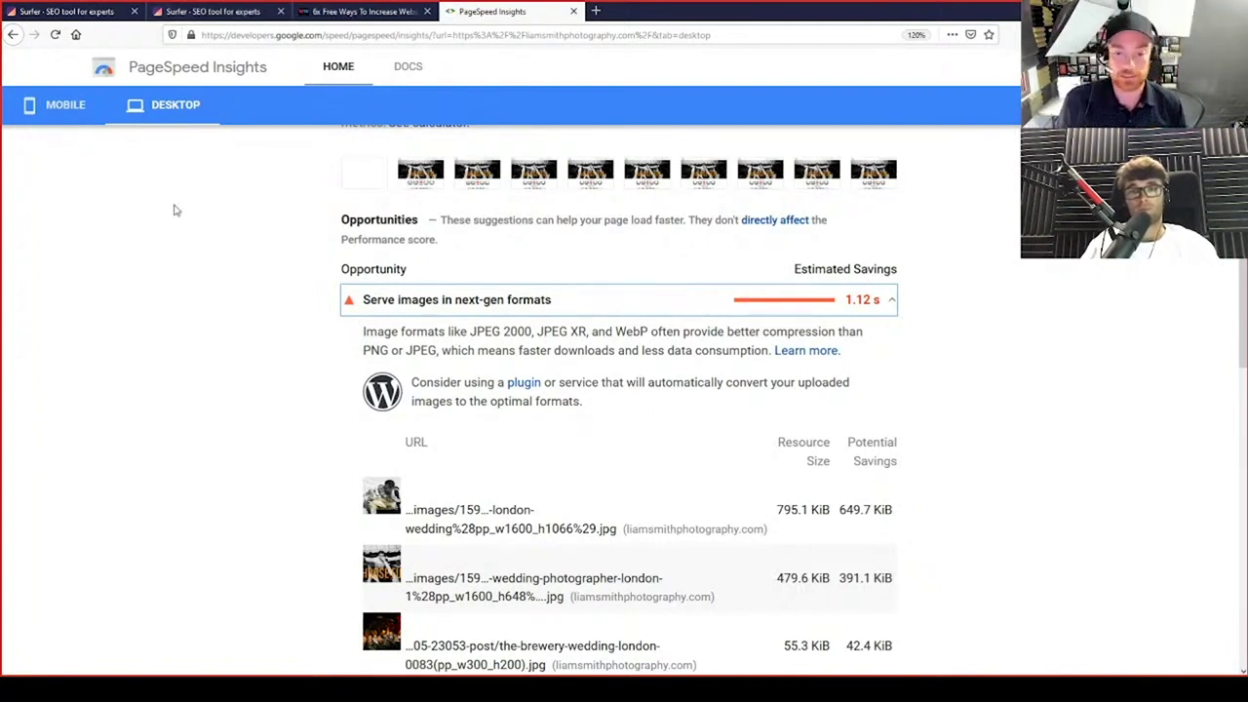
{"action": "scroll", "coordinate": [169, 229], "scroll_direction": "up", "scroll_amount": 1}
{"action": "scroll", "coordinate": [169, 229], "scroll_direction": "up", "scroll_amount": 6}
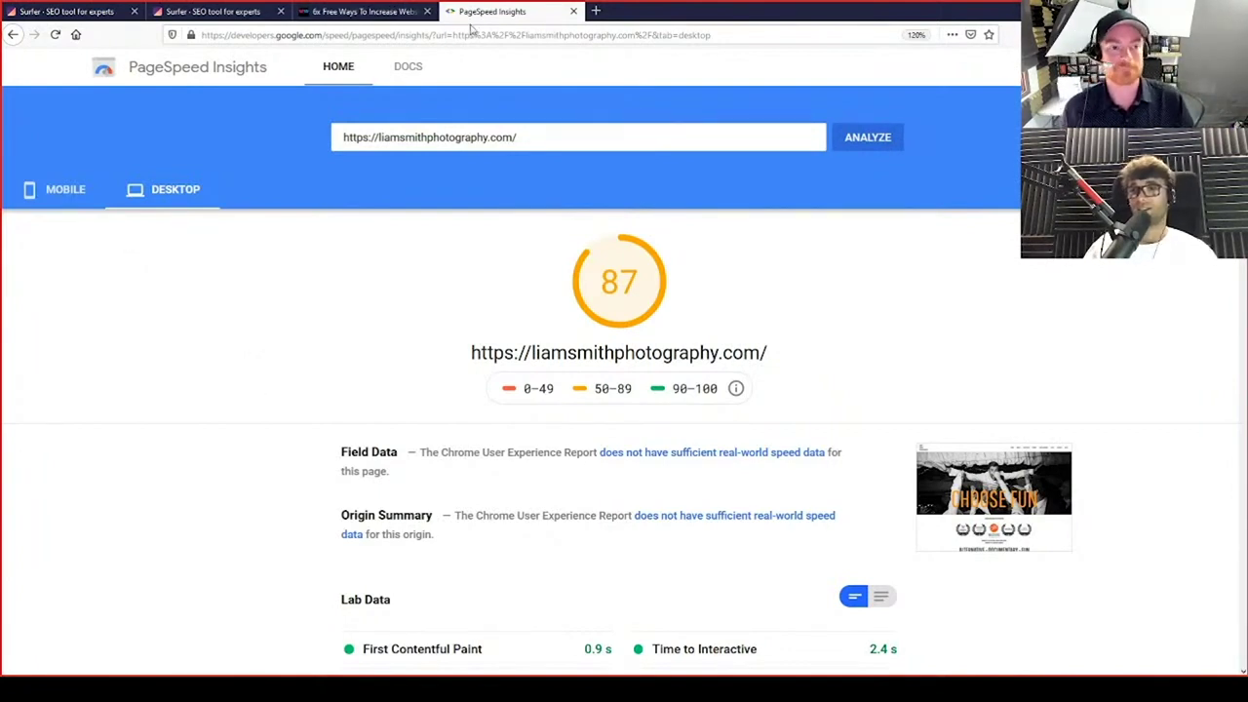
Close the PageSpeed report, the website-speed article and the Surfer audit, leaving only the SERP Analyzer history open
{"action": "key", "text": "ctrl+w"}
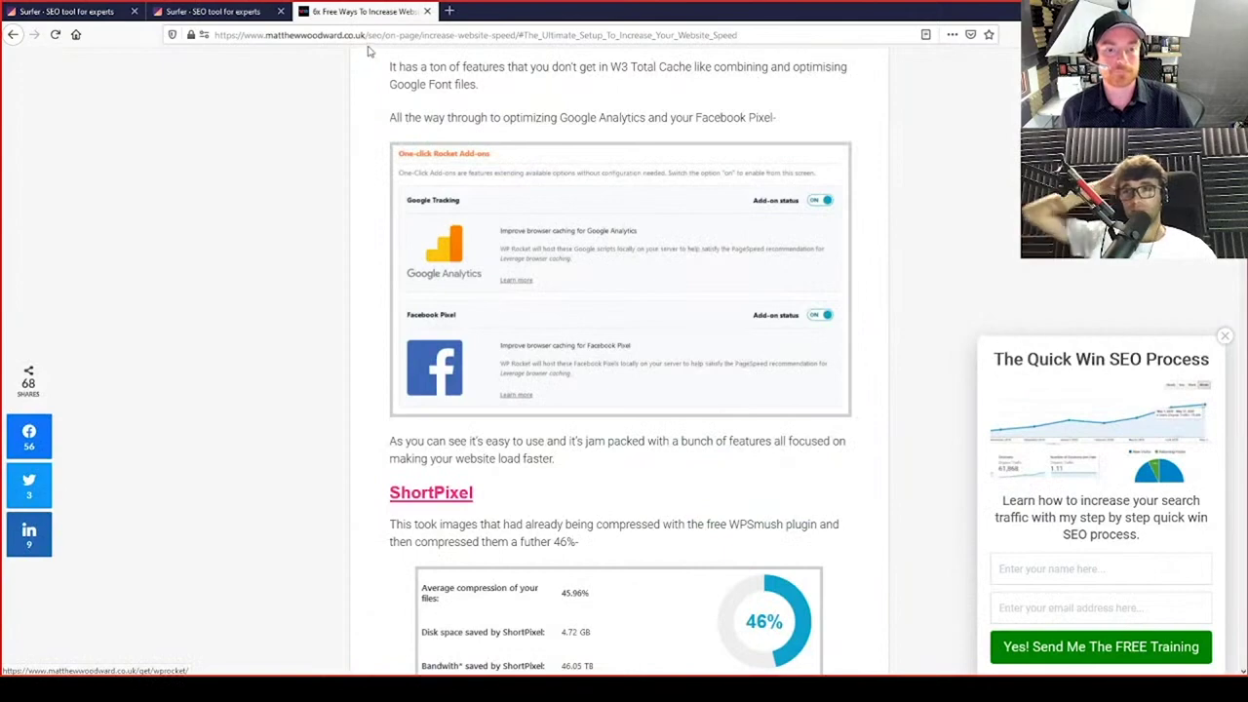
{"action": "key", "text": "ctrl+w"}
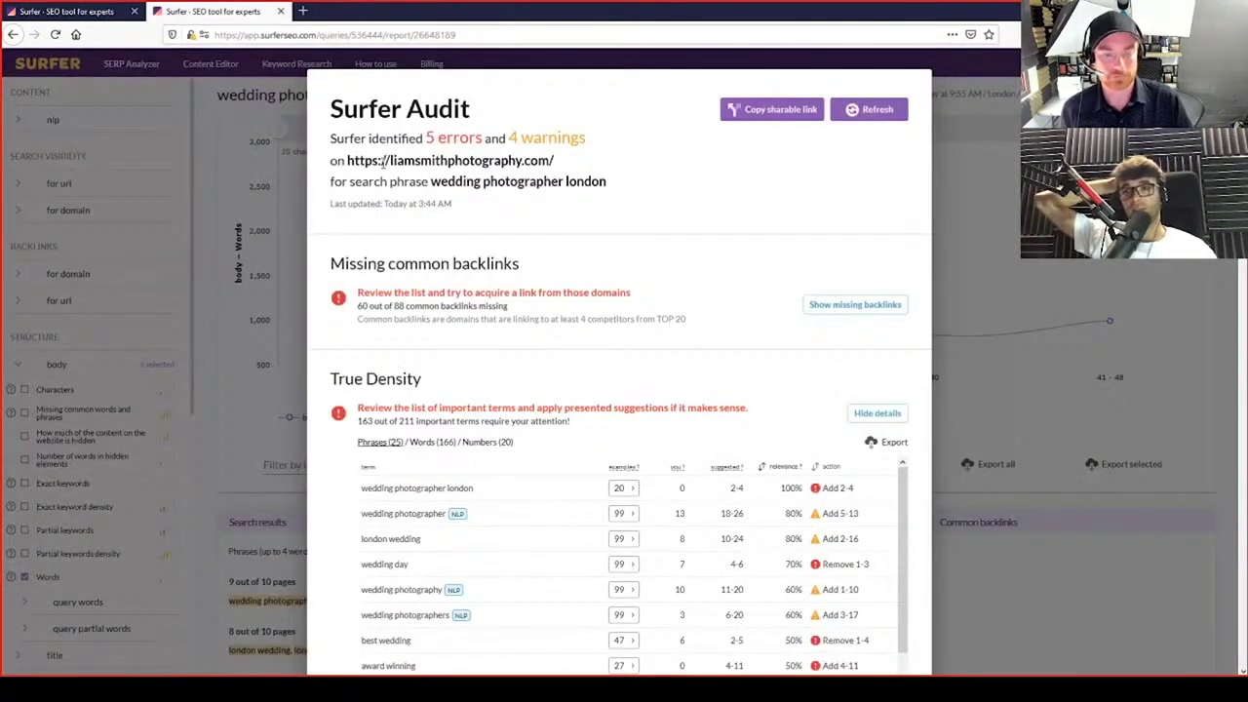
{"action": "key", "text": "ctrl+w"}
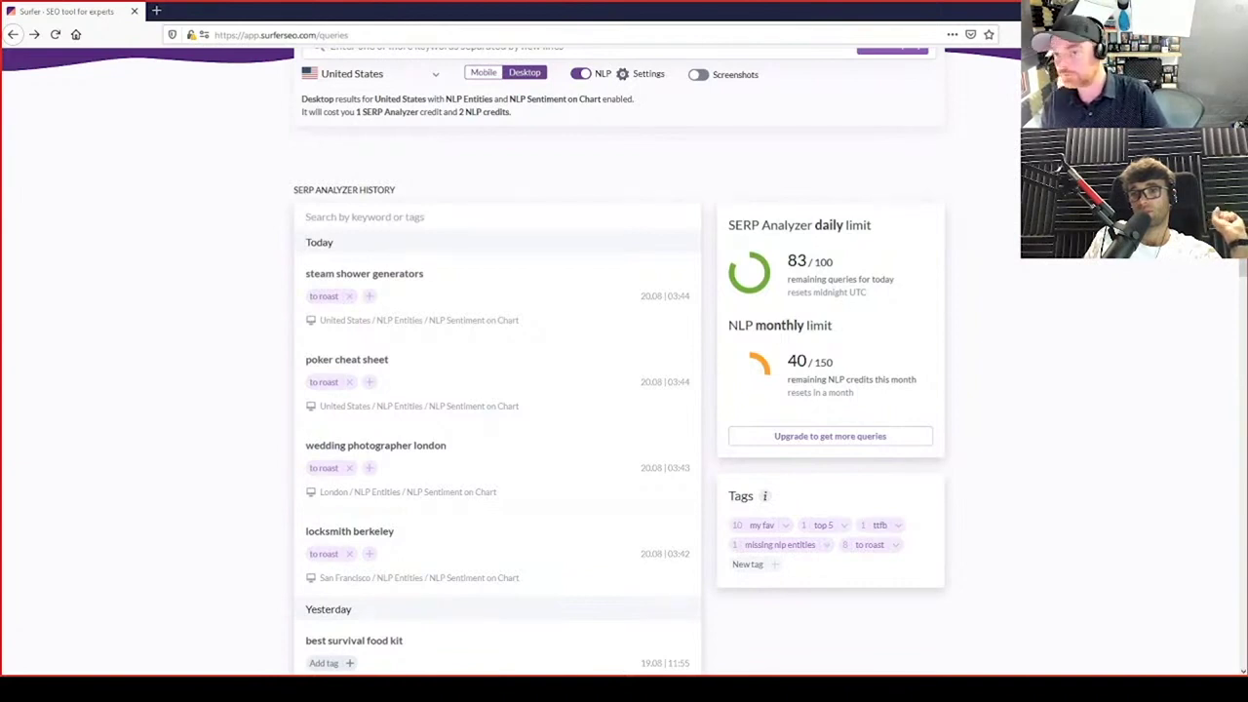
{"action": "key", "text": "ctrl+t"}
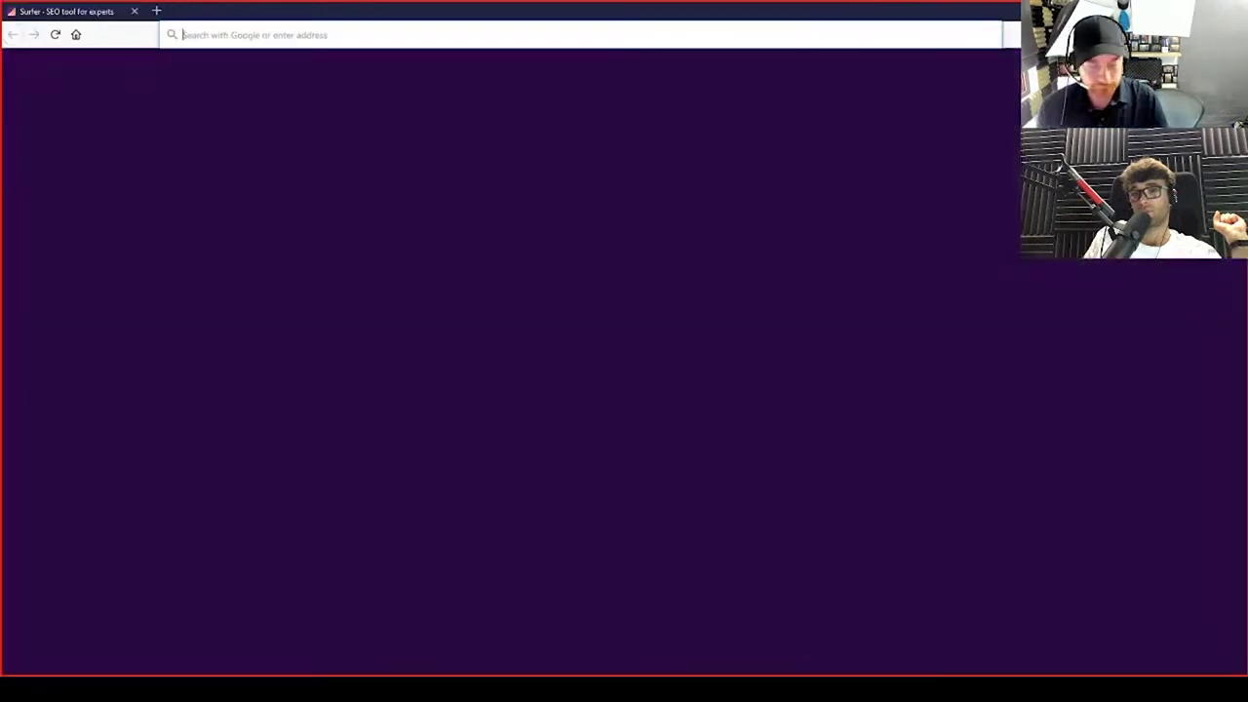
{"action": "type", "text": "https://www.matthewwoodward.co.uk/seo/case-studies/image-seo/"}
{"action": "key", "text": "Return"}
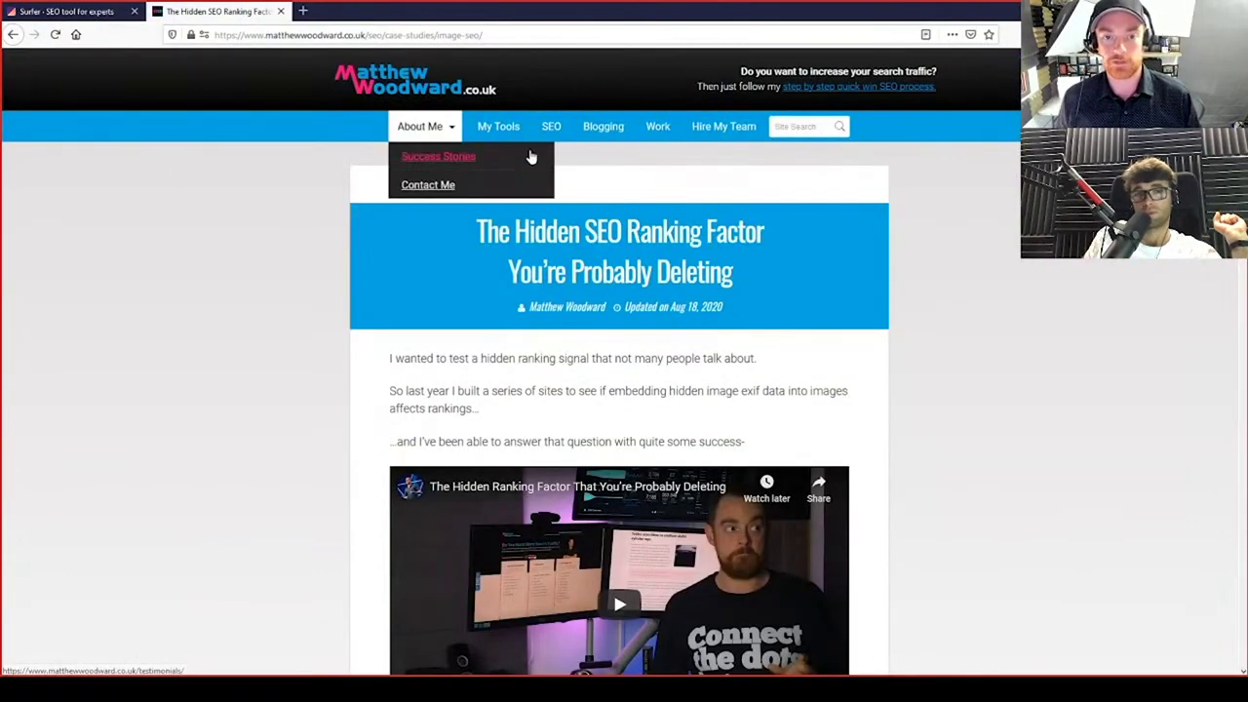
{"action": "scroll", "coordinate": [975, 421], "scroll_direction": "down", "scroll_amount": 2}
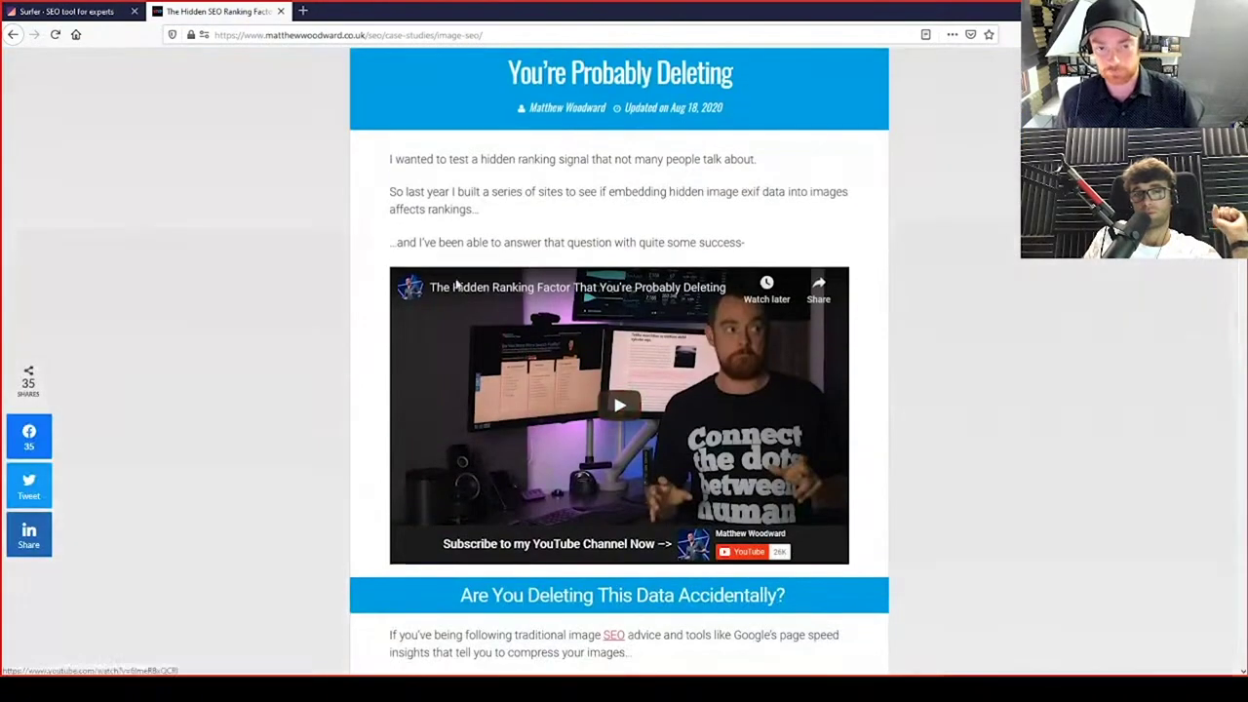
{"action": "scroll", "coordinate": [260, 381], "scroll_direction": "down", "scroll_amount": 1}
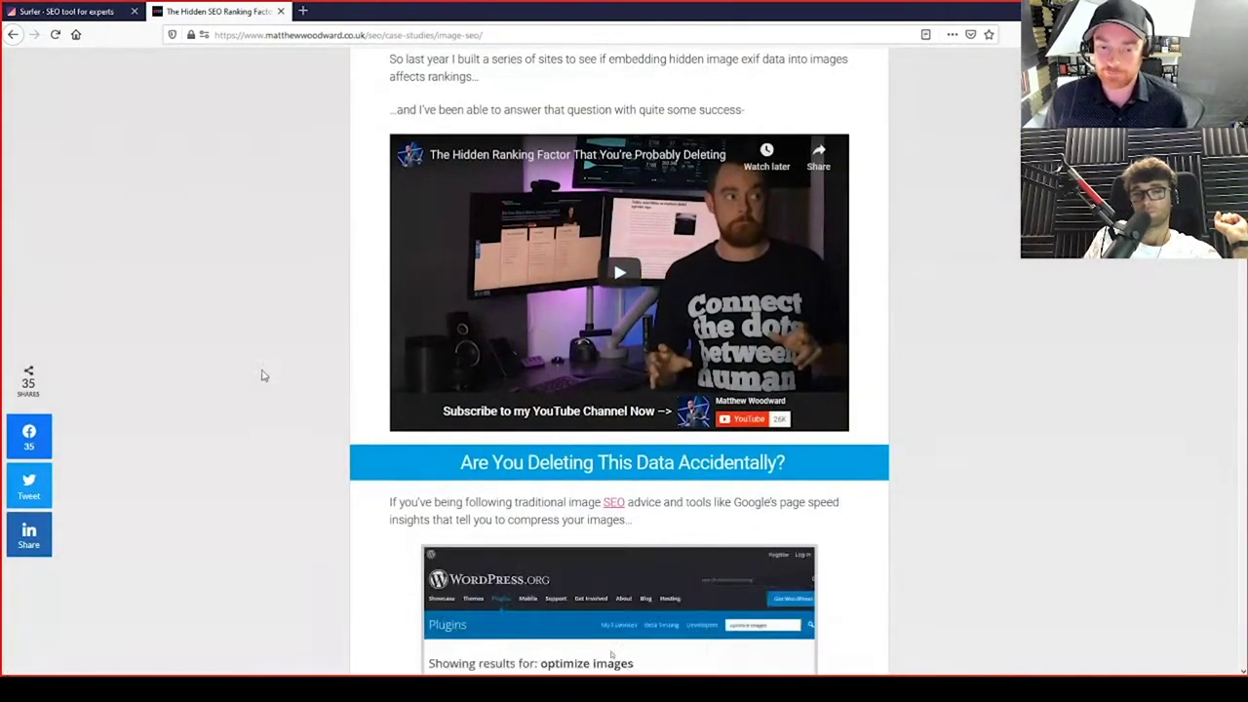
Read the case study's sections on optimization plugins stripping EXIF data and on adding EXIF data to images
{"action": "scroll", "coordinate": [262, 375], "scroll_direction": "down", "scroll_amount": 1}
{"action": "scroll", "coordinate": [261, 376], "scroll_direction": "down", "scroll_amount": 5}
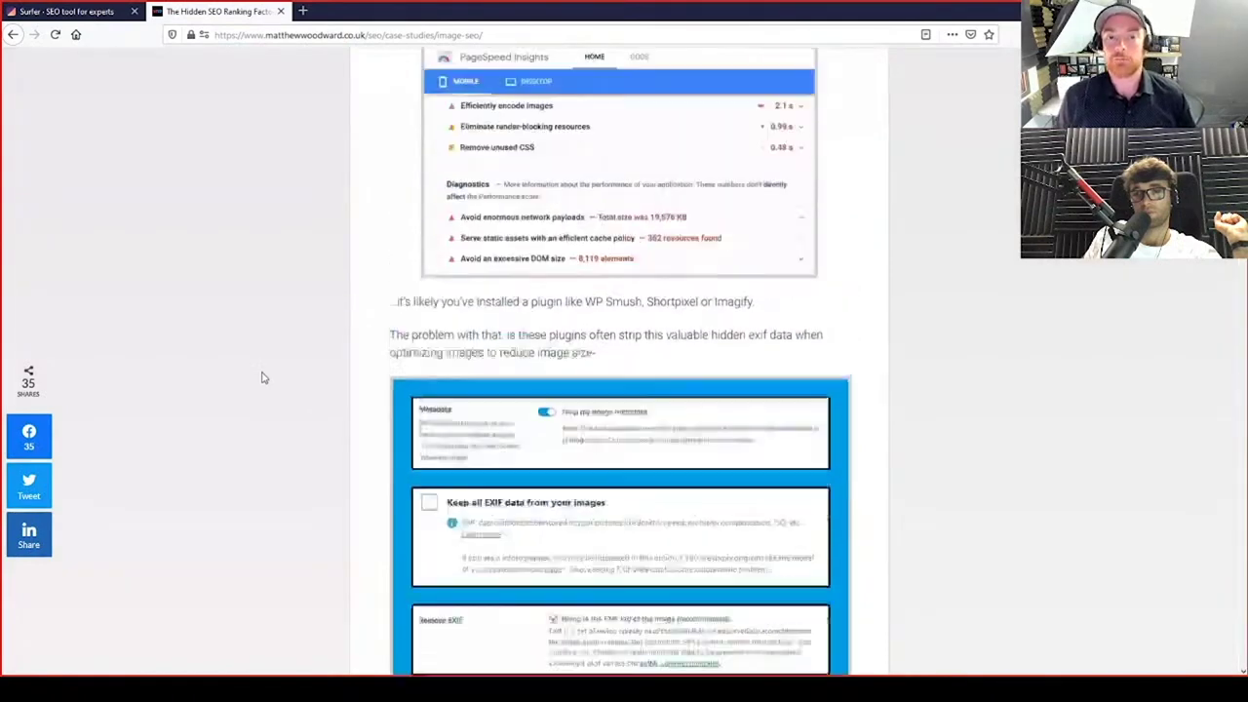
{"action": "scroll", "coordinate": [262, 376], "scroll_direction": "up", "scroll_amount": 1}
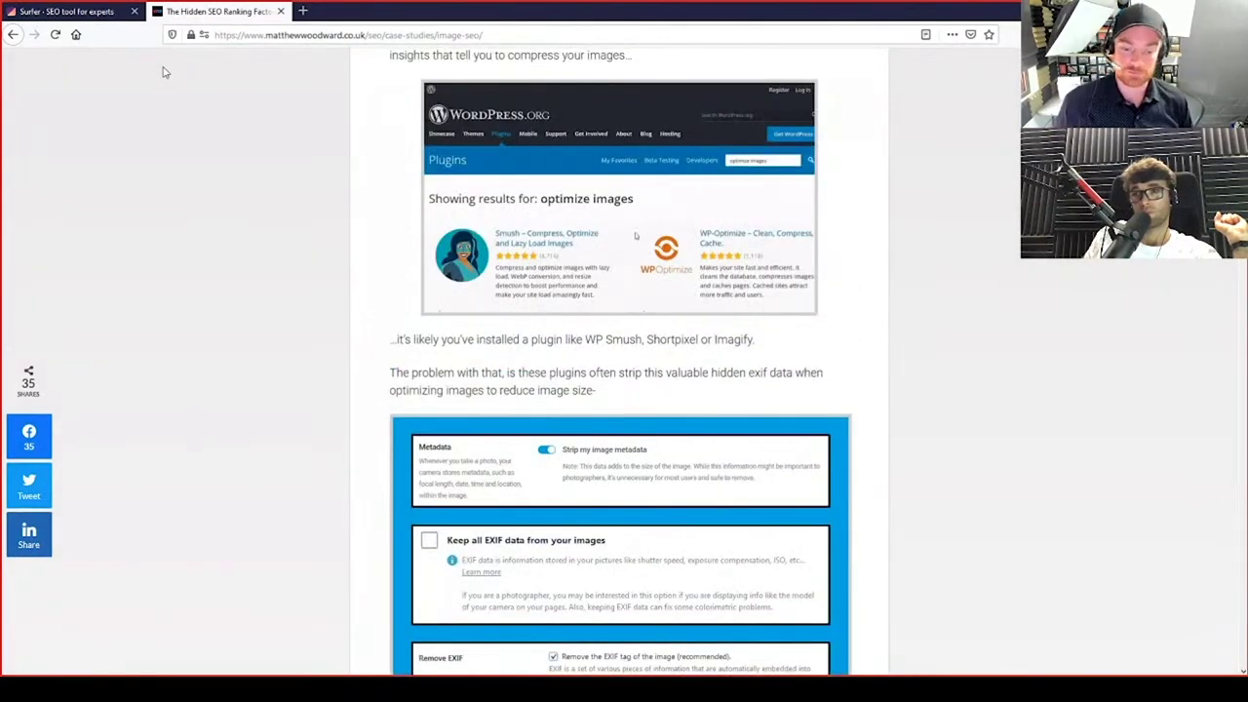
{"action": "scroll", "coordinate": [172, 136], "scroll_direction": "down", "scroll_amount": 1}
{"action": "scroll", "coordinate": [172, 147], "scroll_direction": "down", "scroll_amount": 1}
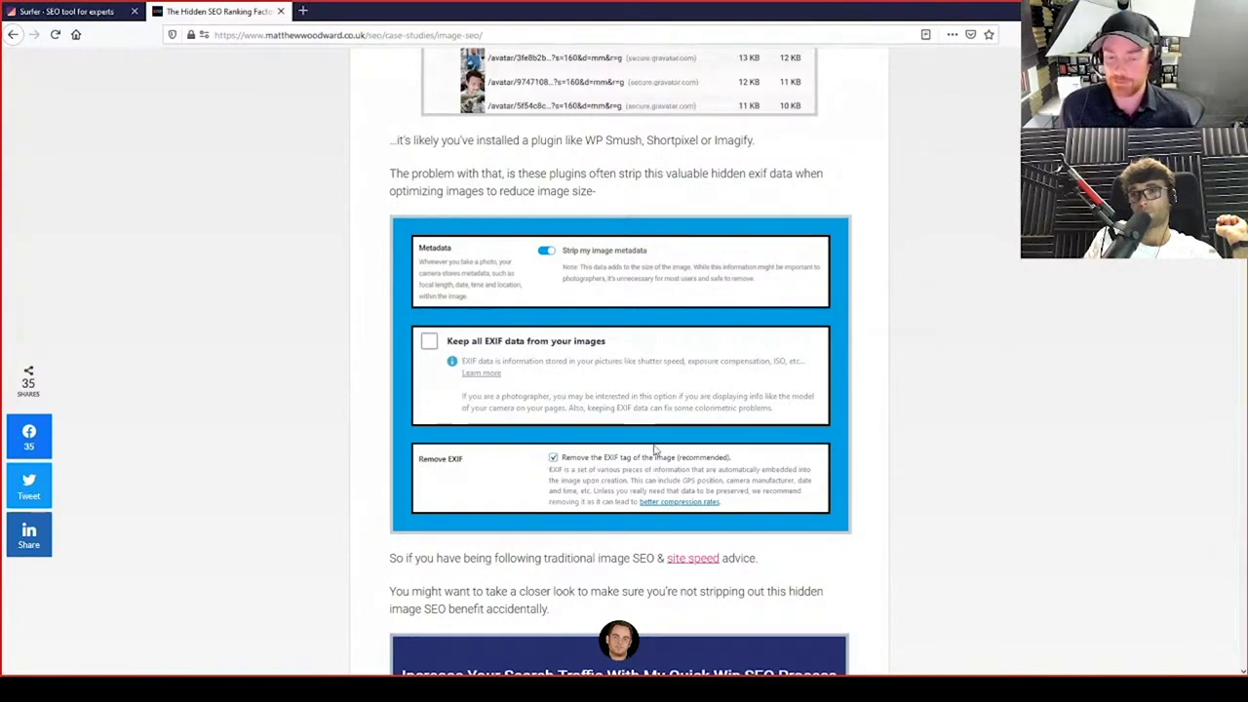
{"action": "scroll", "coordinate": [311, 339], "scroll_direction": "down", "scroll_amount": 7}
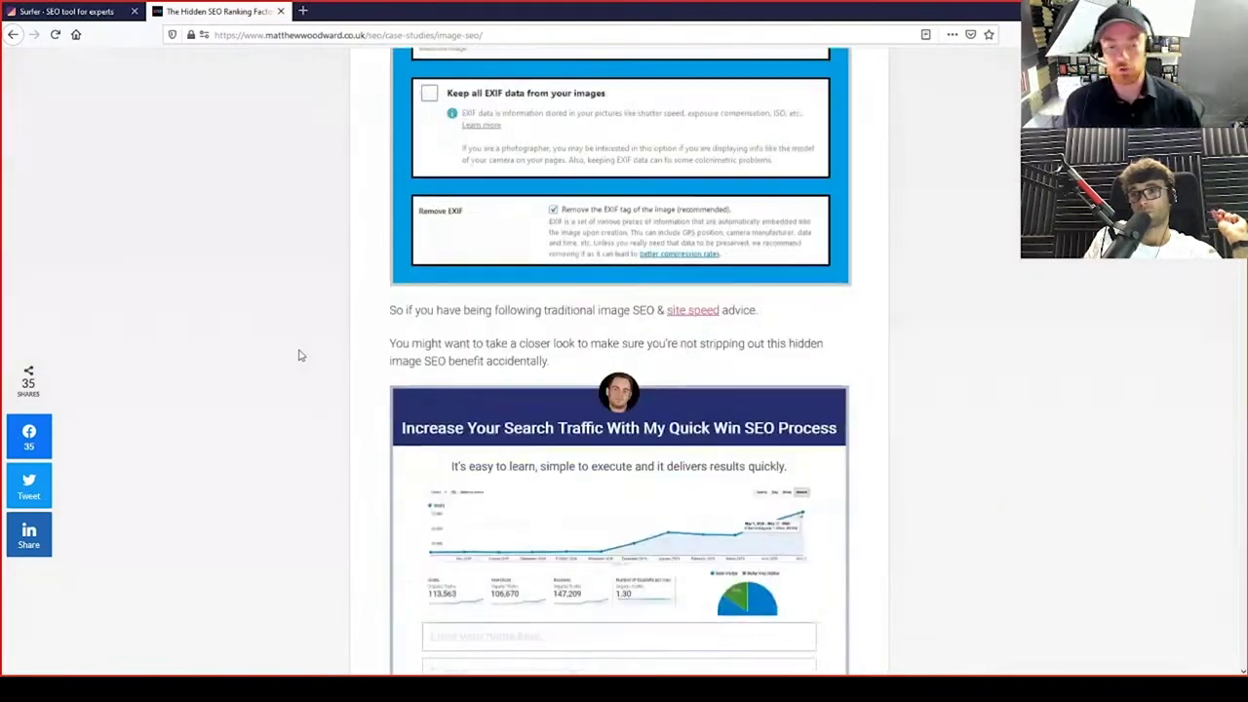
{"action": "scroll", "coordinate": [301, 364], "scroll_direction": "down", "scroll_amount": 4}
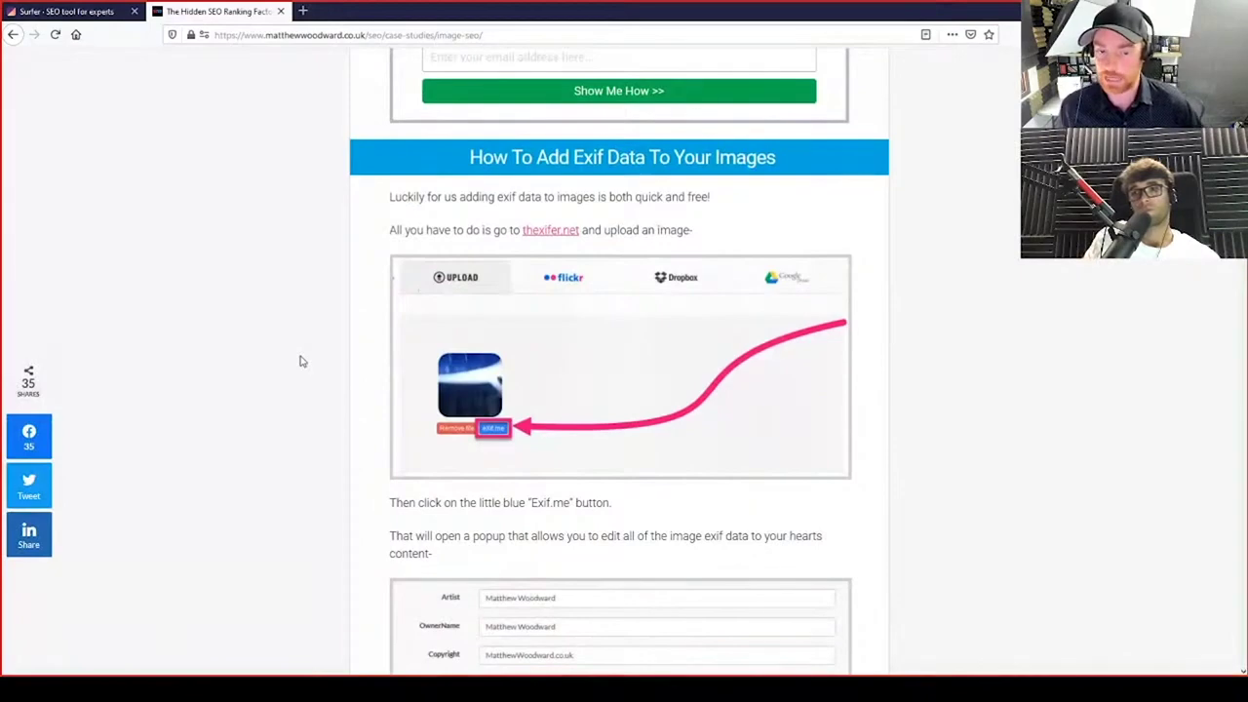
Return to the title and introduction of the image SEO case study, reviewing the section on accidentally deleted data
{"action": "scroll", "coordinate": [302, 361], "scroll_direction": "up", "scroll_amount": 1}
{"action": "scroll", "coordinate": [301, 361], "scroll_direction": "up", "scroll_amount": 10}
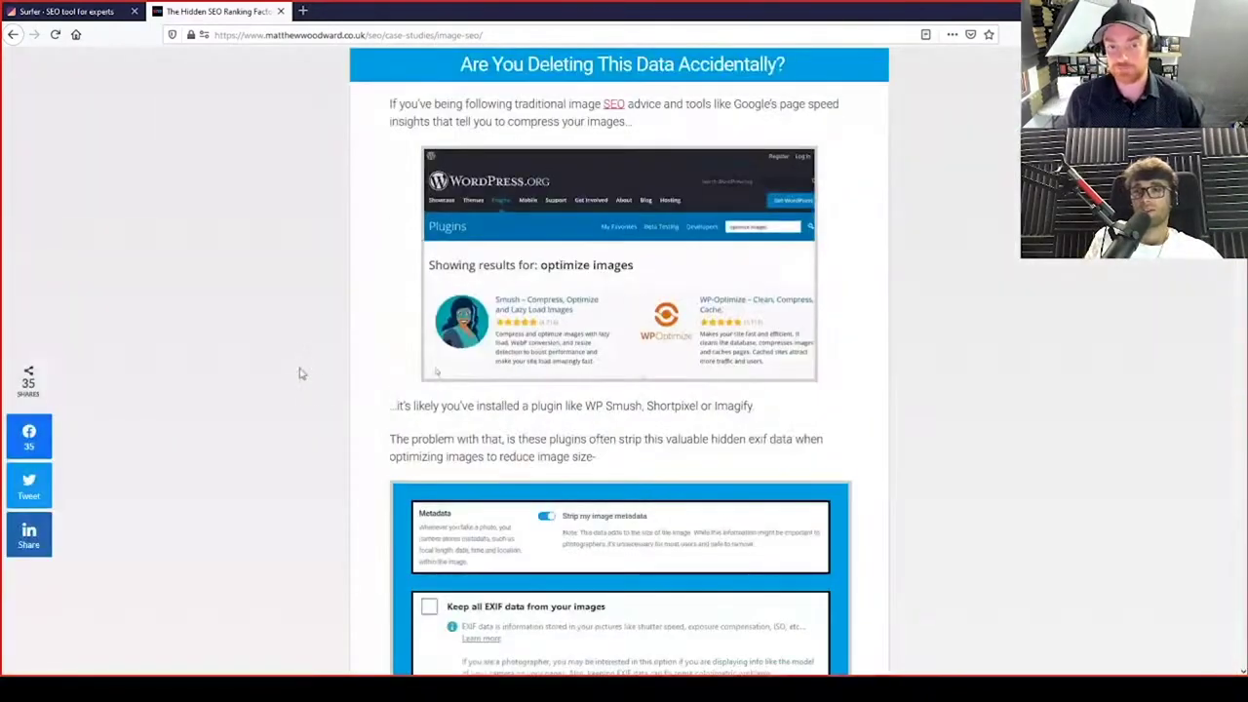
{"action": "scroll", "coordinate": [310, 380], "scroll_direction": "up", "scroll_amount": 2}
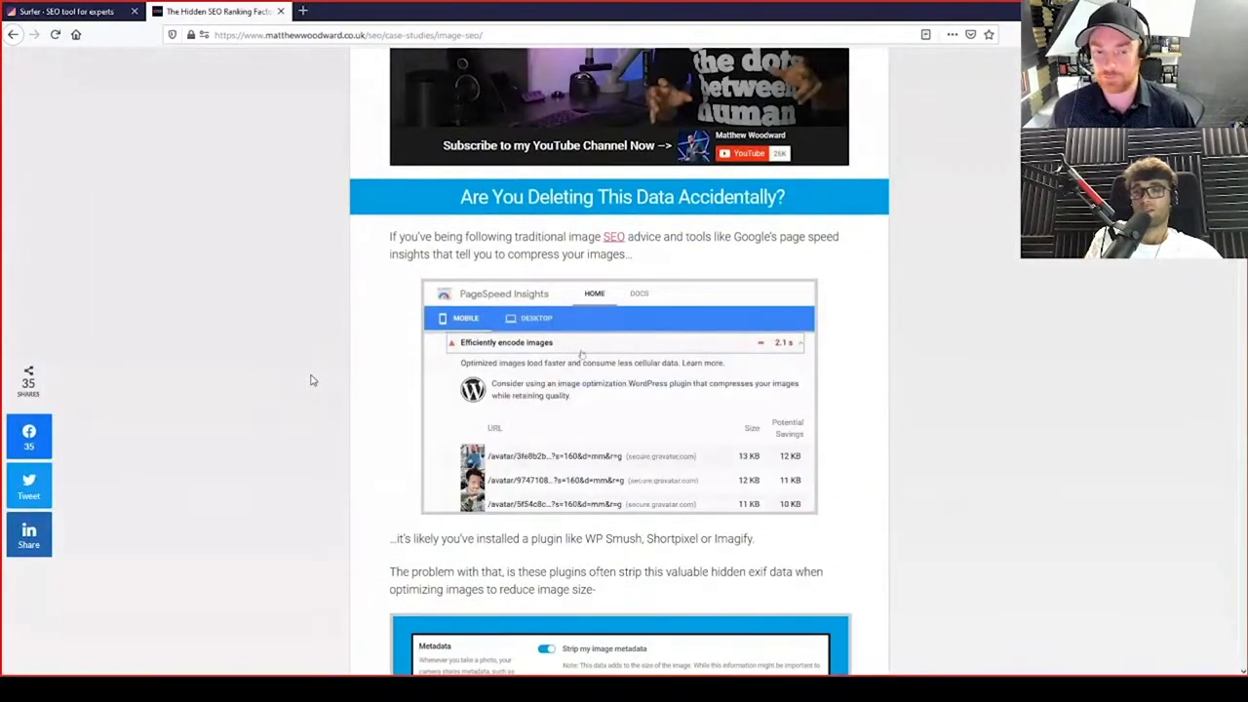
{"action": "scroll", "coordinate": [311, 381], "scroll_direction": "up", "scroll_amount": 5}
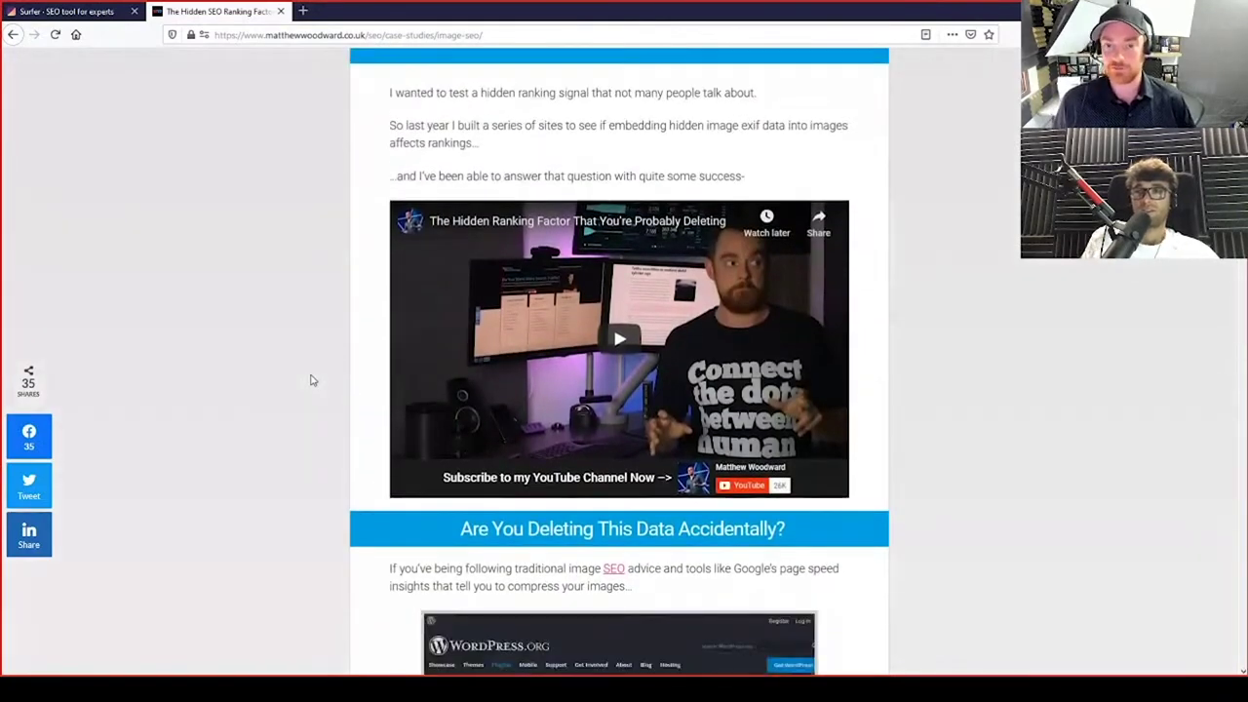
{"action": "scroll", "coordinate": [311, 381], "scroll_direction": "up", "scroll_amount": 3}
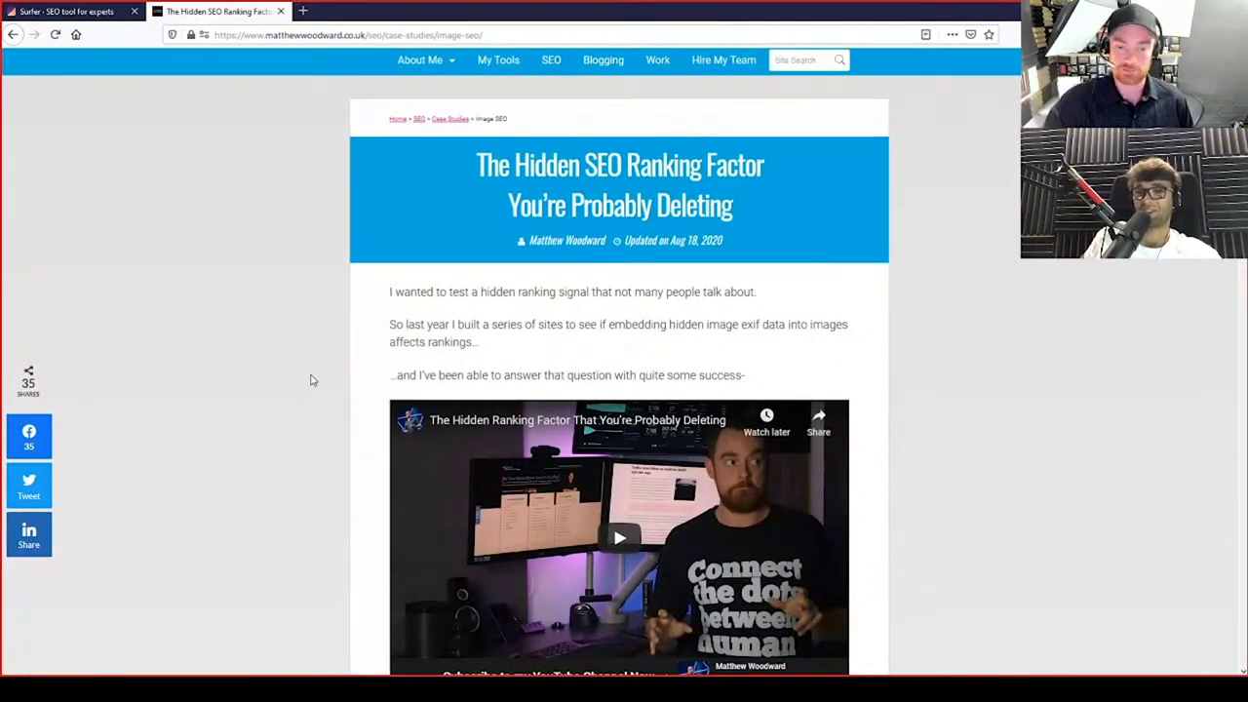
{"action": "scroll", "coordinate": [311, 380], "scroll_direction": "up", "scroll_amount": 1}
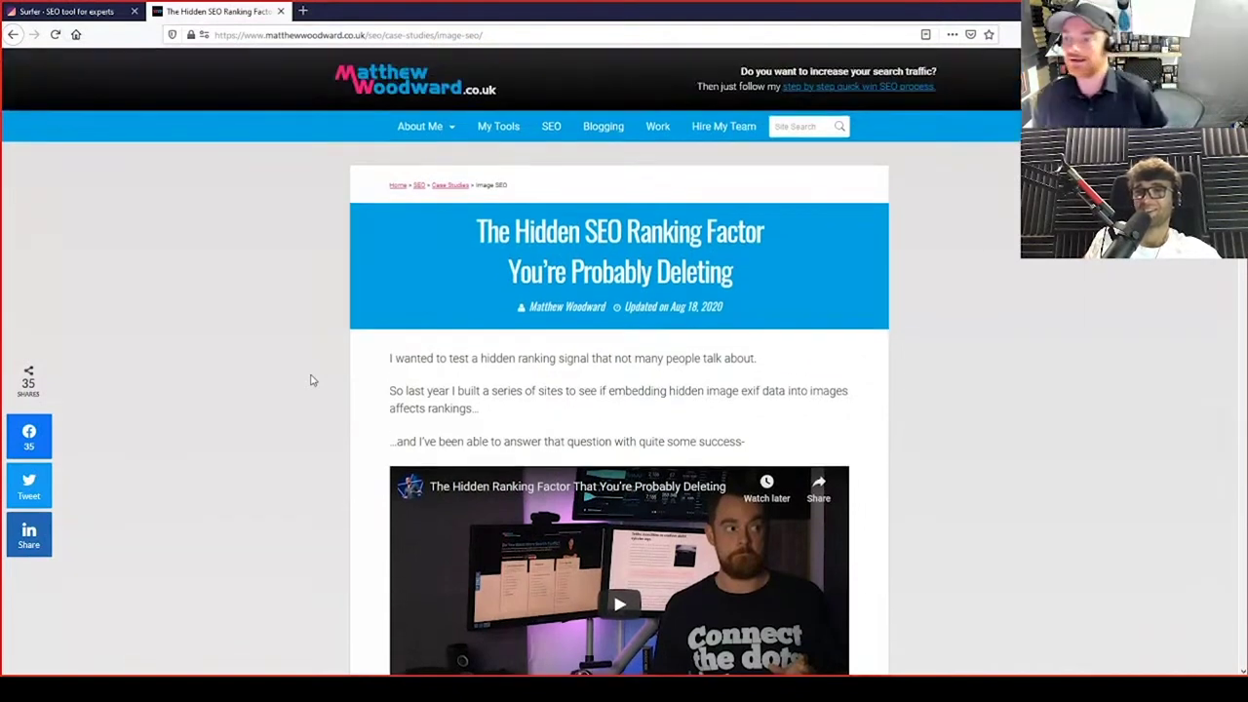
Close the image SEO case study and go back to the SERP Analyzer history
{"action": "left_click", "coordinate": [97, 9]}
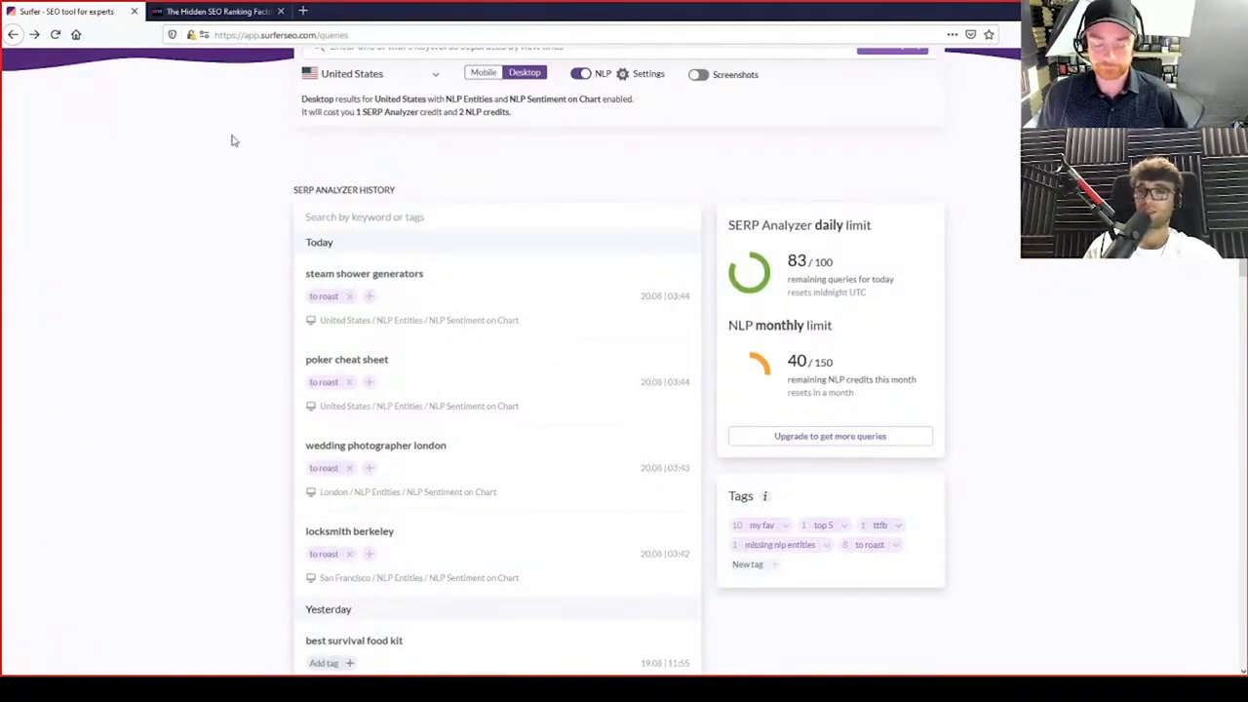
{"action": "left_click", "coordinate": [194, 12]}
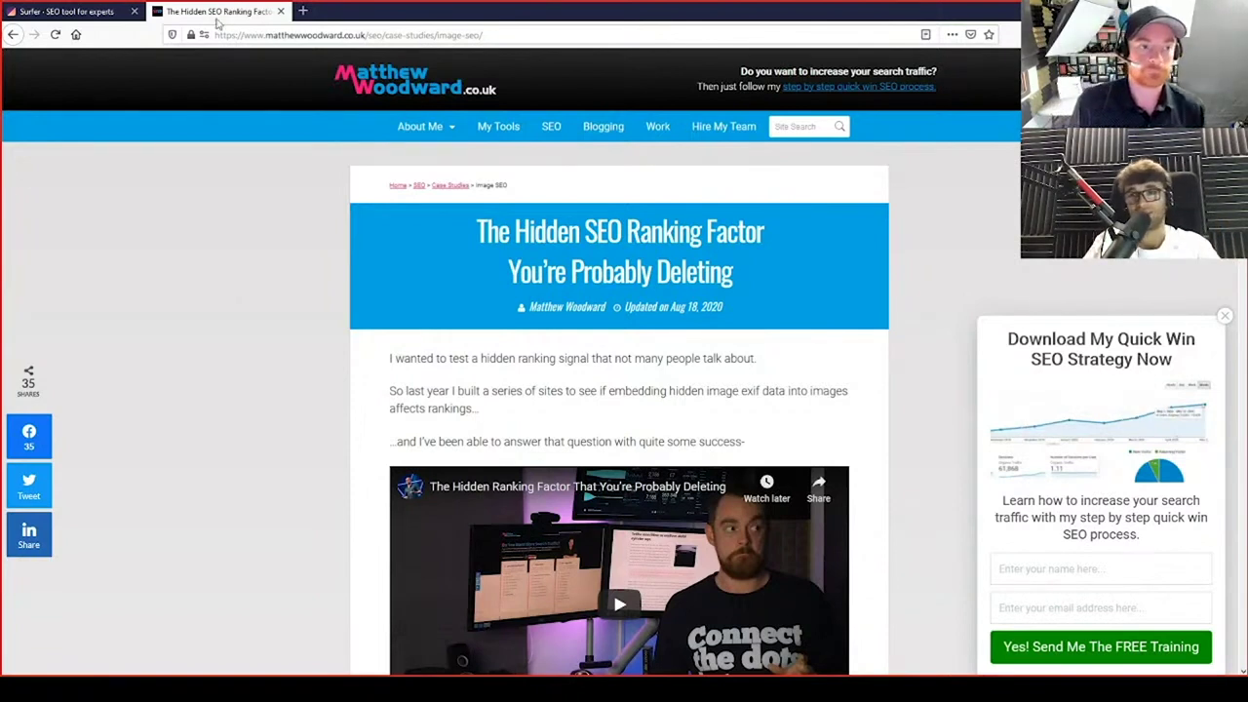
{"action": "key", "text": "ctrl+w"}
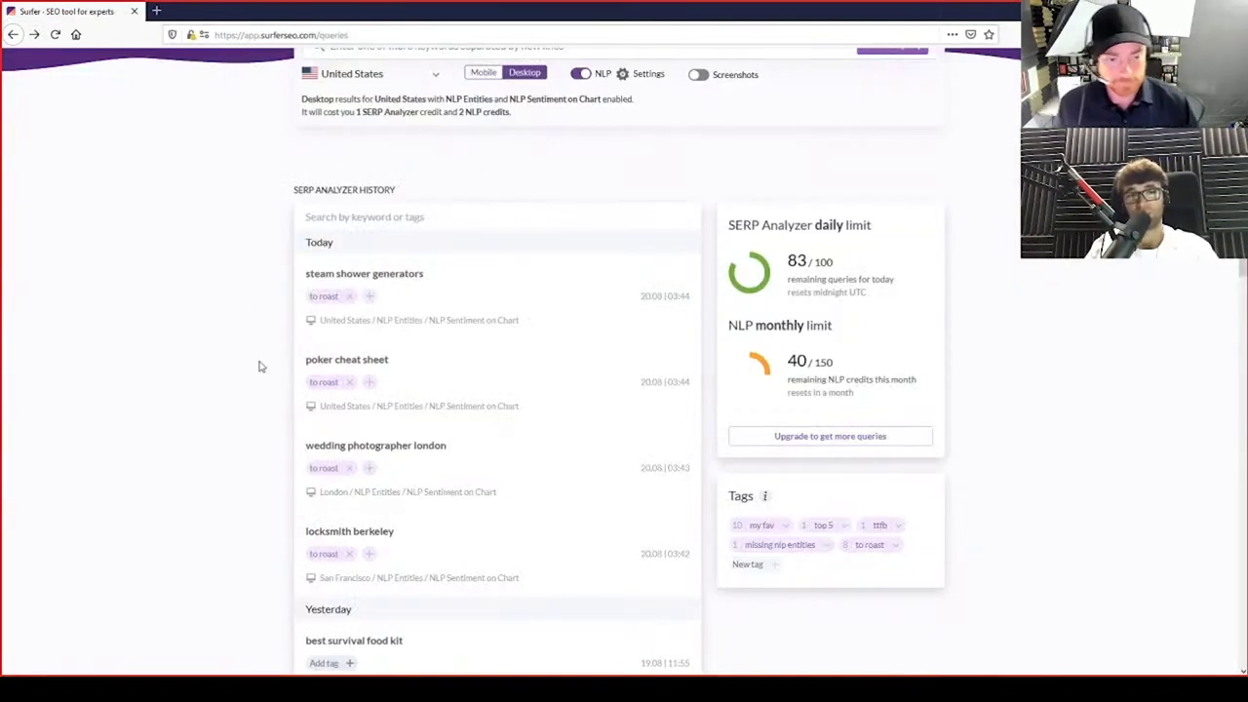
Open the "poker cheat sheet" analysis from the SERP Analyzer history and examine the pages in its search results
{"action": "left_click", "coordinate": [422, 378]}
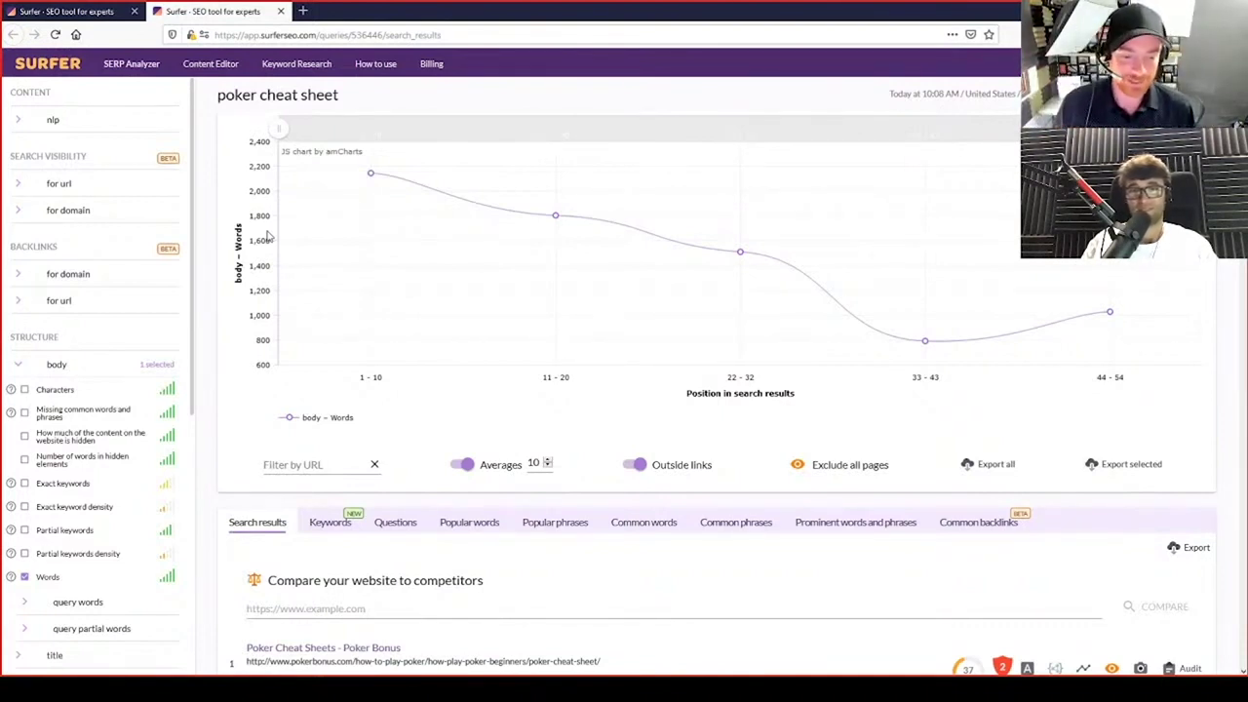
{"action": "scroll", "coordinate": [477, 417], "scroll_direction": "down", "scroll_amount": 2}
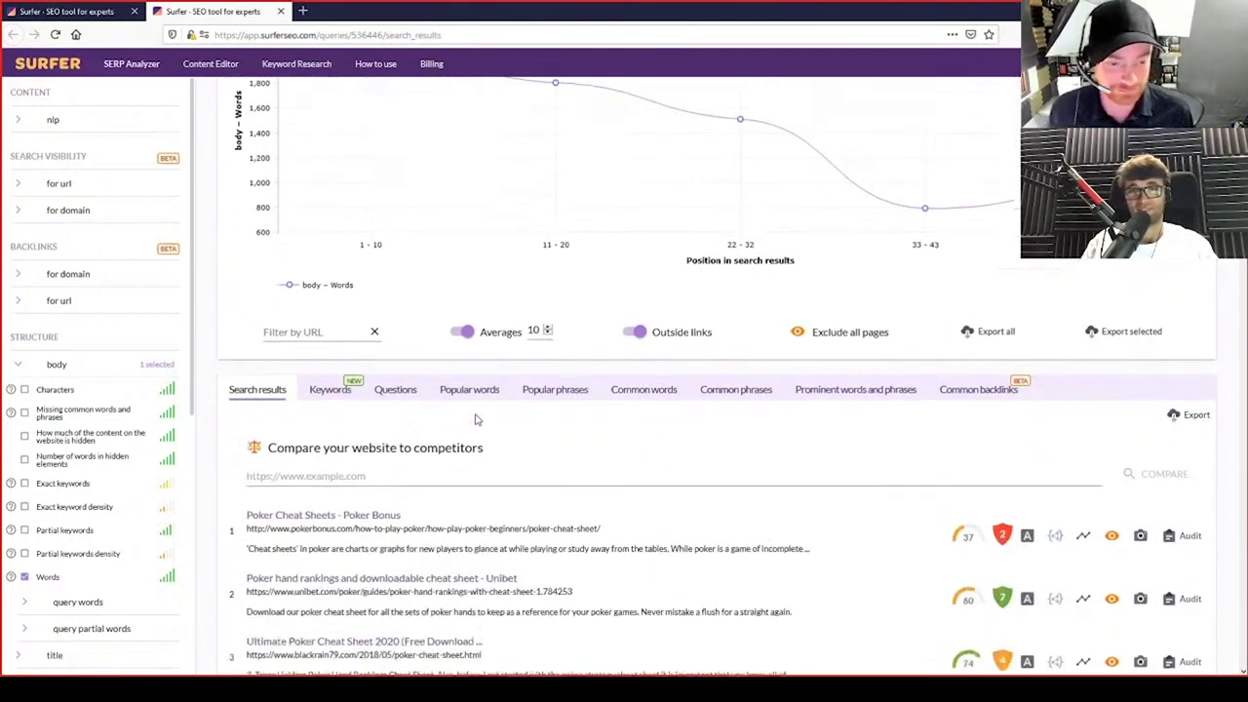
{"action": "scroll", "coordinate": [477, 419], "scroll_direction": "down", "scroll_amount": 2}
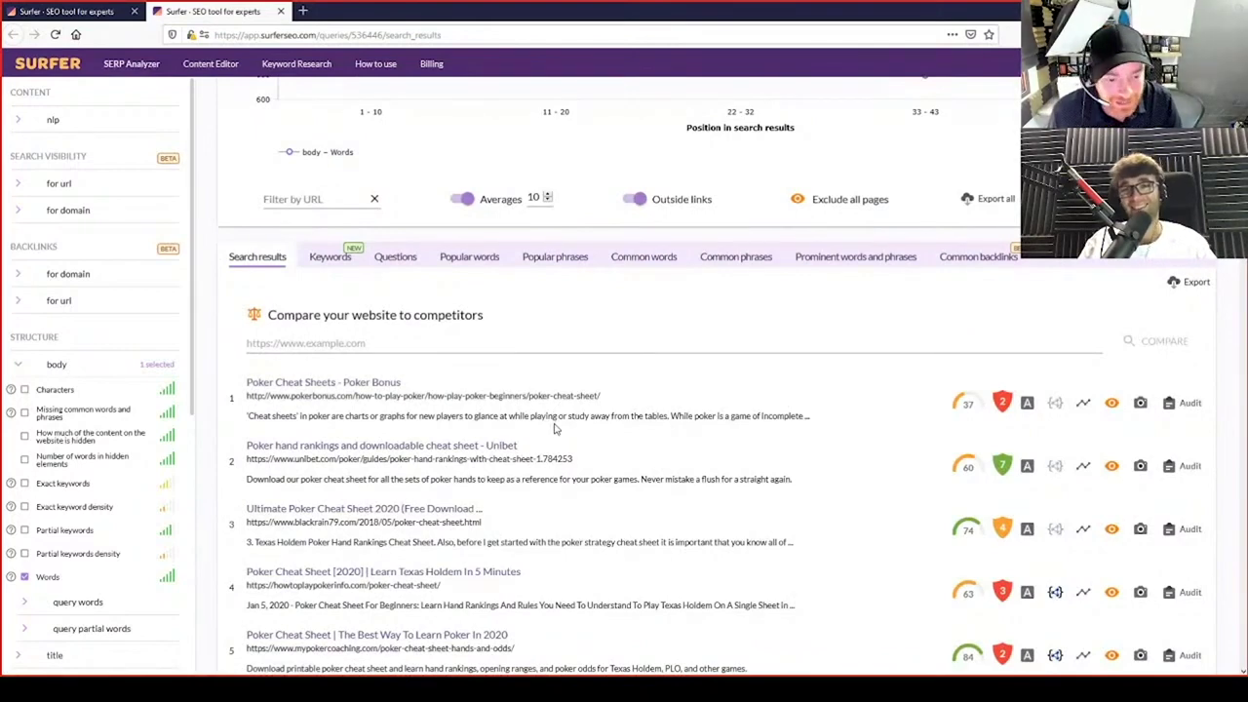
{"action": "scroll", "coordinate": [407, 362], "scroll_direction": "down", "scroll_amount": 3}
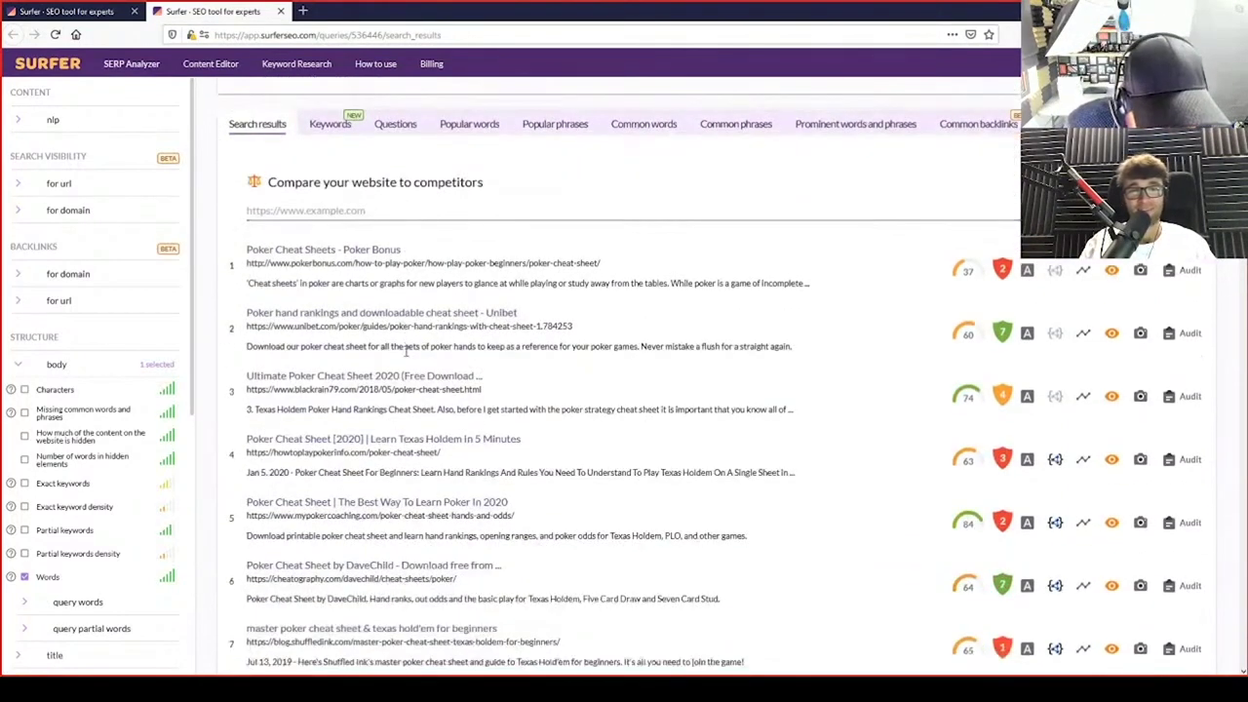
{"action": "scroll", "coordinate": [407, 351], "scroll_direction": "down", "scroll_amount": 4}
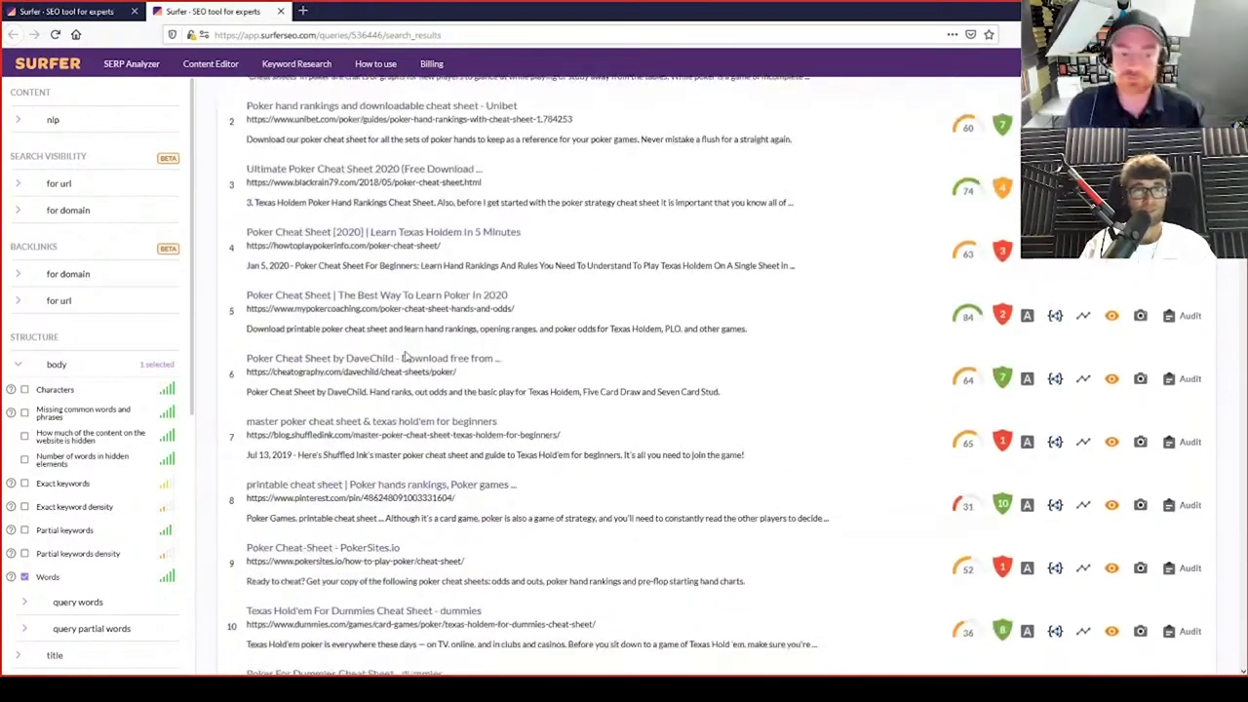
{"action": "scroll", "coordinate": [411, 346], "scroll_direction": "down", "scroll_amount": 4}
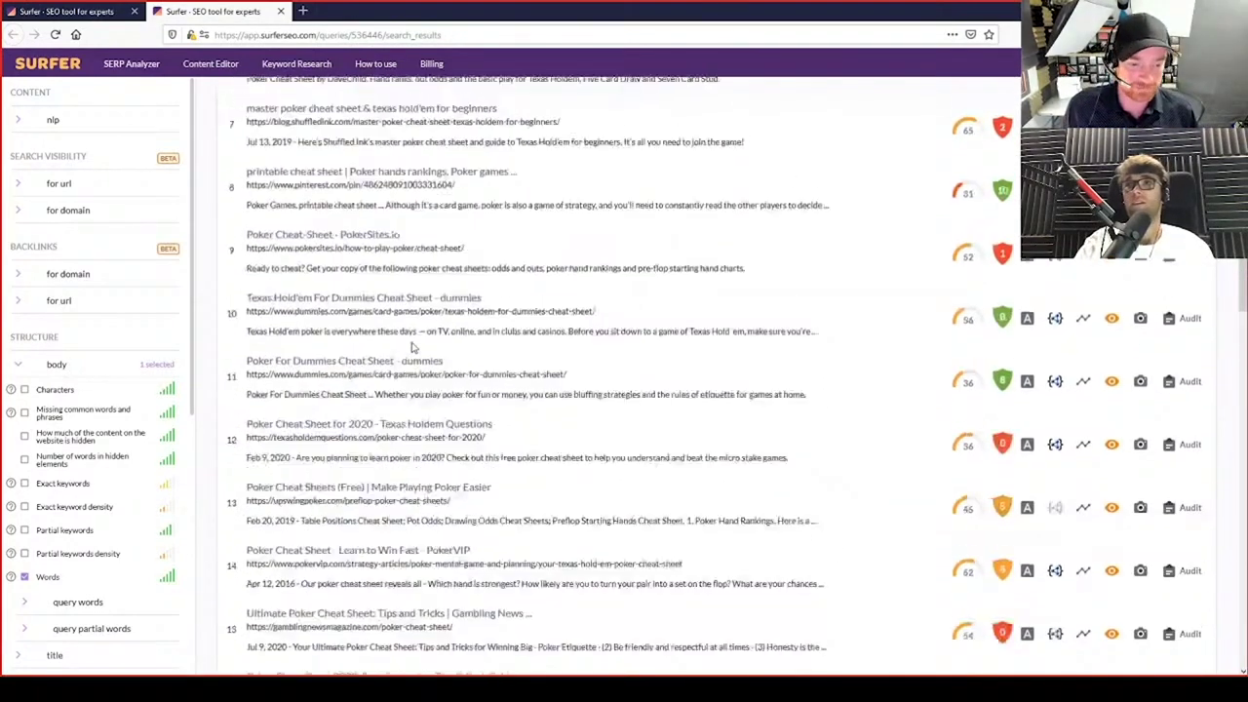
{"action": "scroll", "coordinate": [411, 349], "scroll_direction": "down", "scroll_amount": 2}
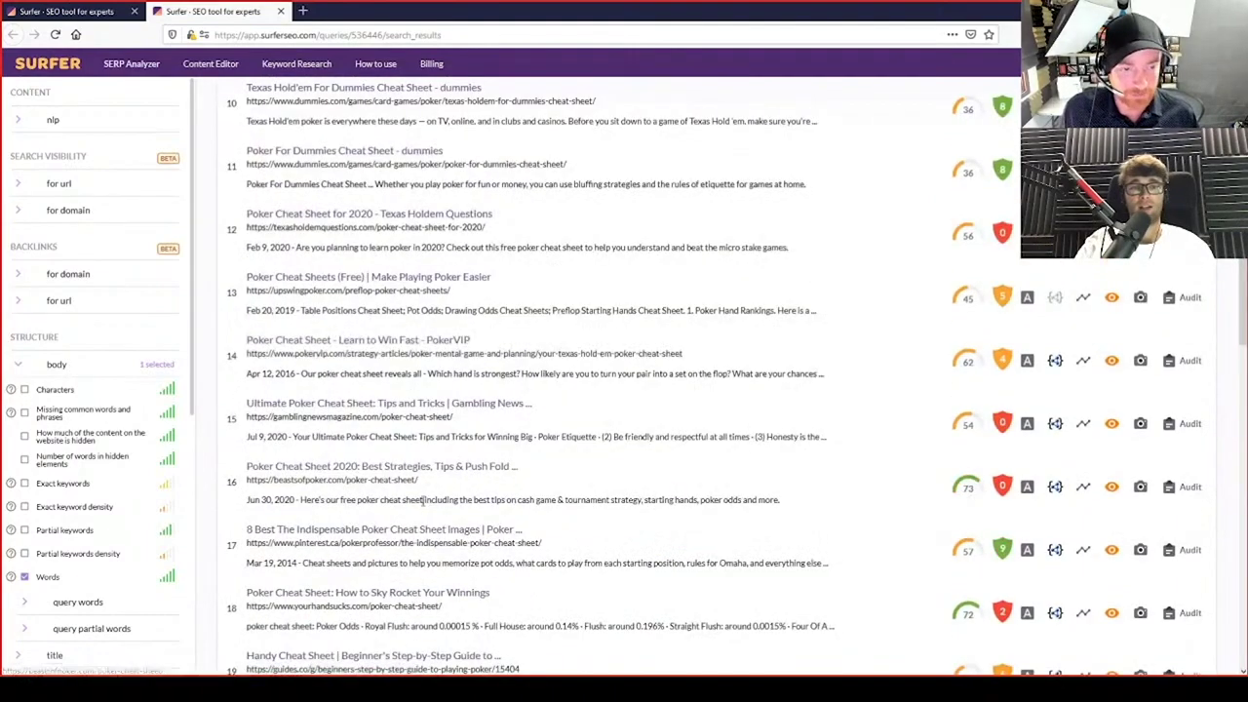
Compare the top-ranking poker pages with the beastsofpoker.com result and check that page's Content Score and Domain Score
{"action": "scroll", "coordinate": [441, 471], "scroll_direction": "up", "scroll_amount": 12}
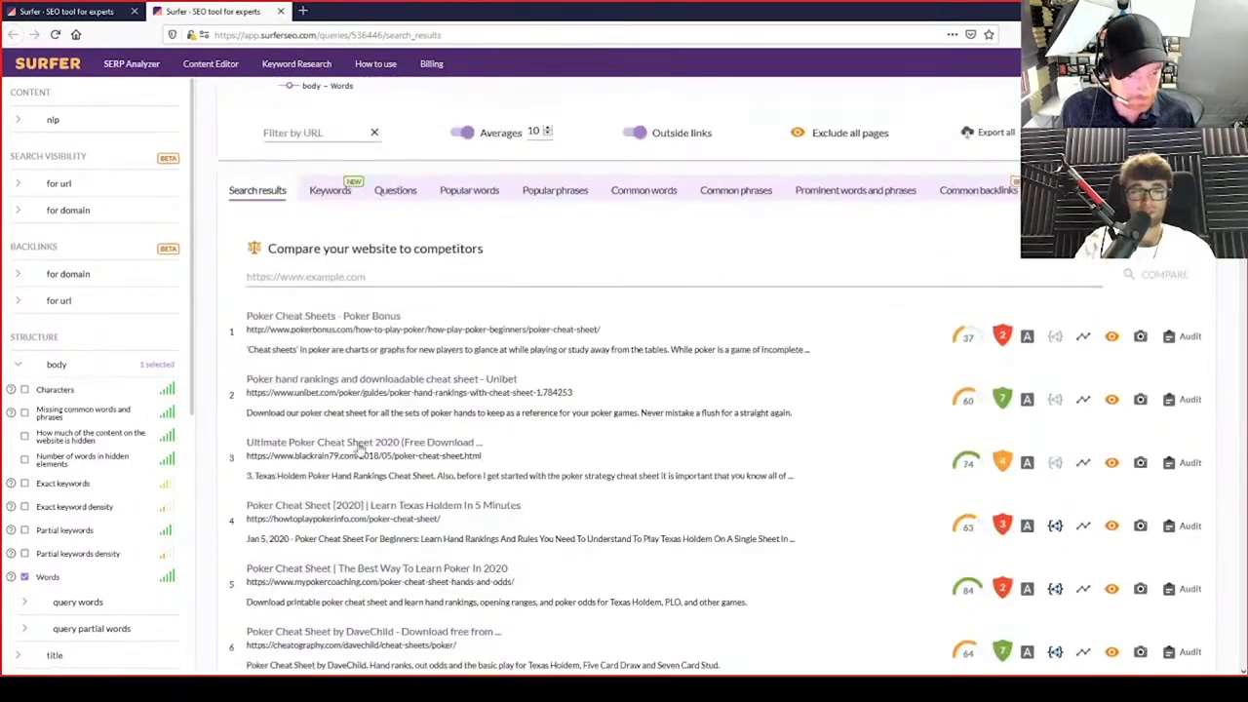
{"action": "scroll", "coordinate": [378, 493], "scroll_direction": "down", "scroll_amount": 9}
{"action": "scroll", "coordinate": [383, 496], "scroll_direction": "down", "scroll_amount": 2}
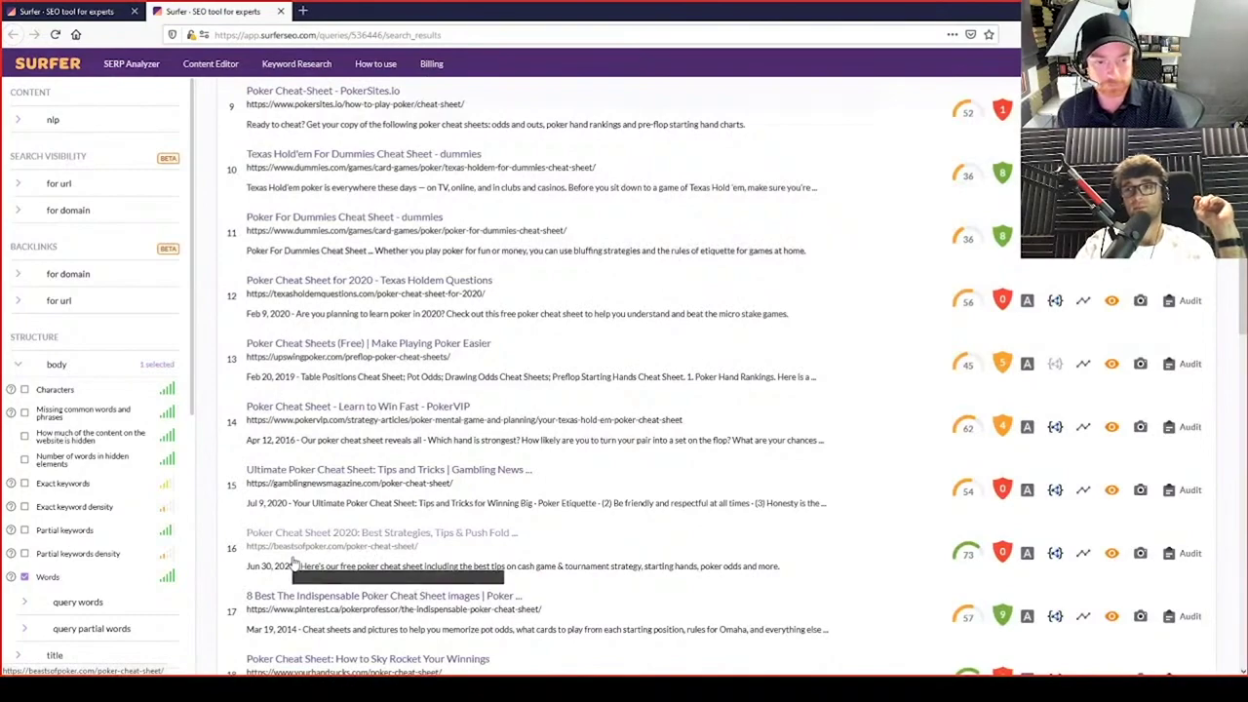
{"action": "scroll", "coordinate": [302, 546], "scroll_direction": "up", "scroll_amount": 10}
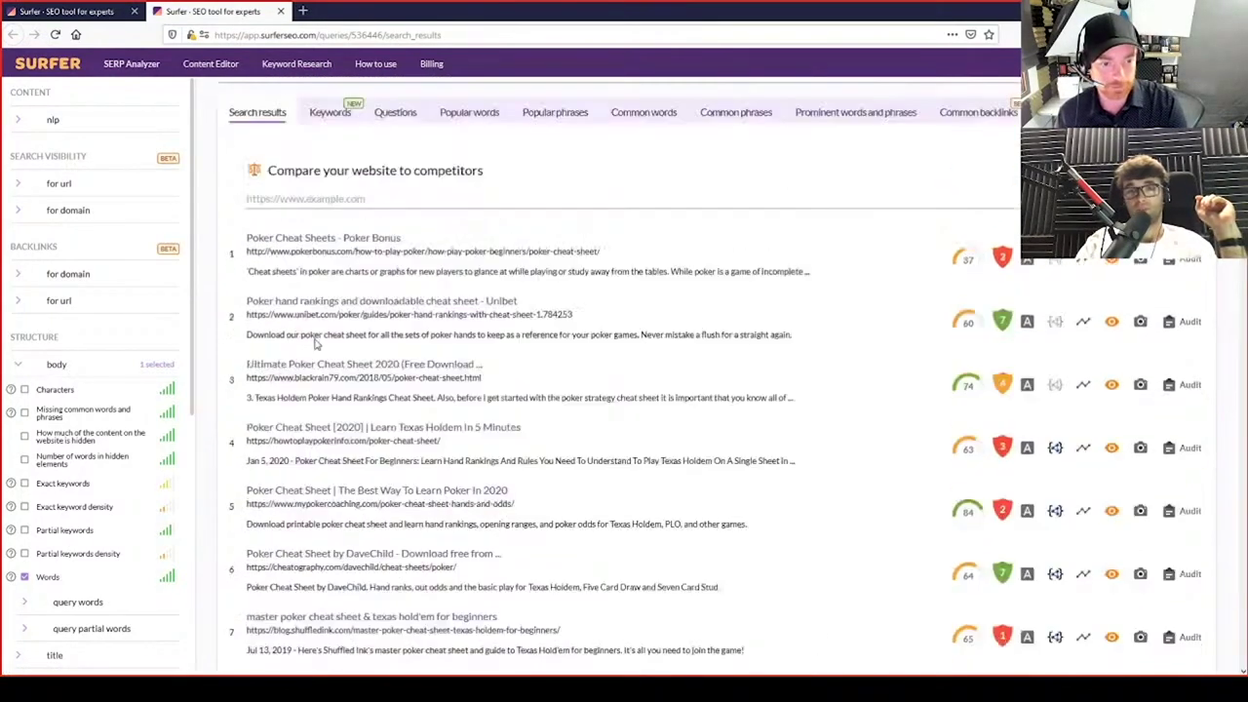
{"action": "scroll", "coordinate": [315, 341], "scroll_direction": "up", "scroll_amount": 3}
{"action": "scroll", "coordinate": [390, 542], "scroll_direction": "down", "scroll_amount": 8}
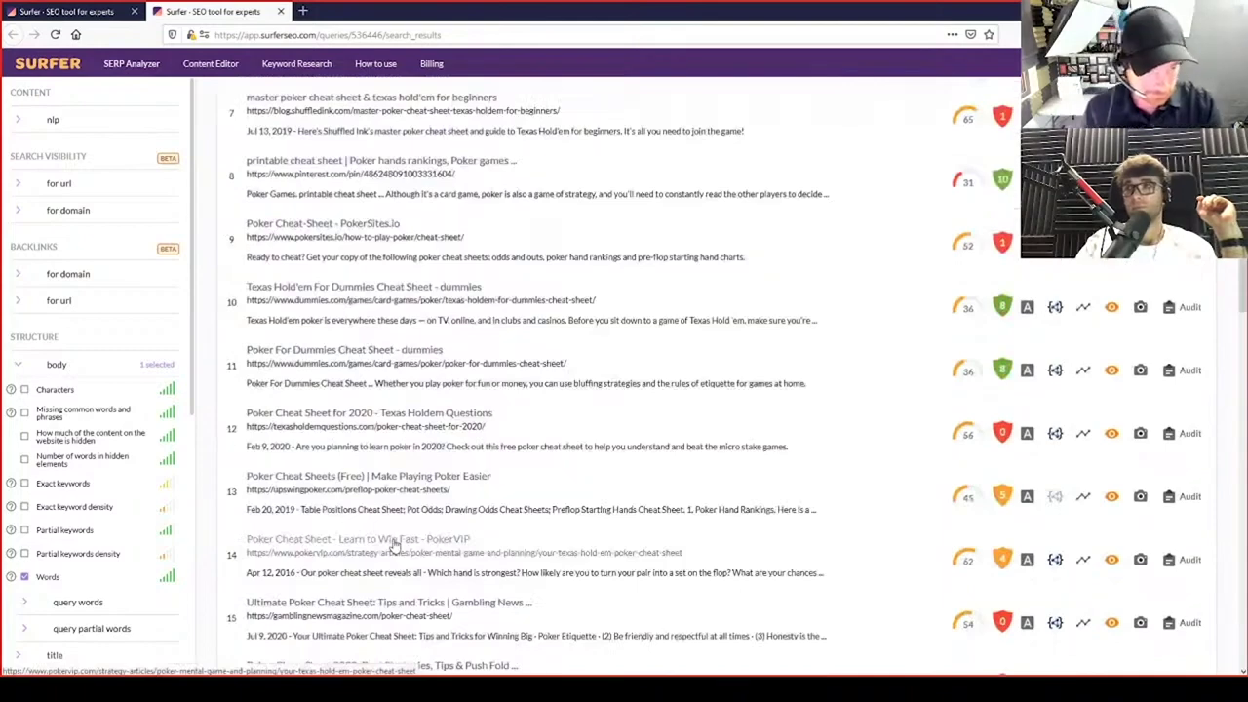
{"action": "scroll", "coordinate": [395, 546], "scroll_direction": "down", "scroll_amount": 3}
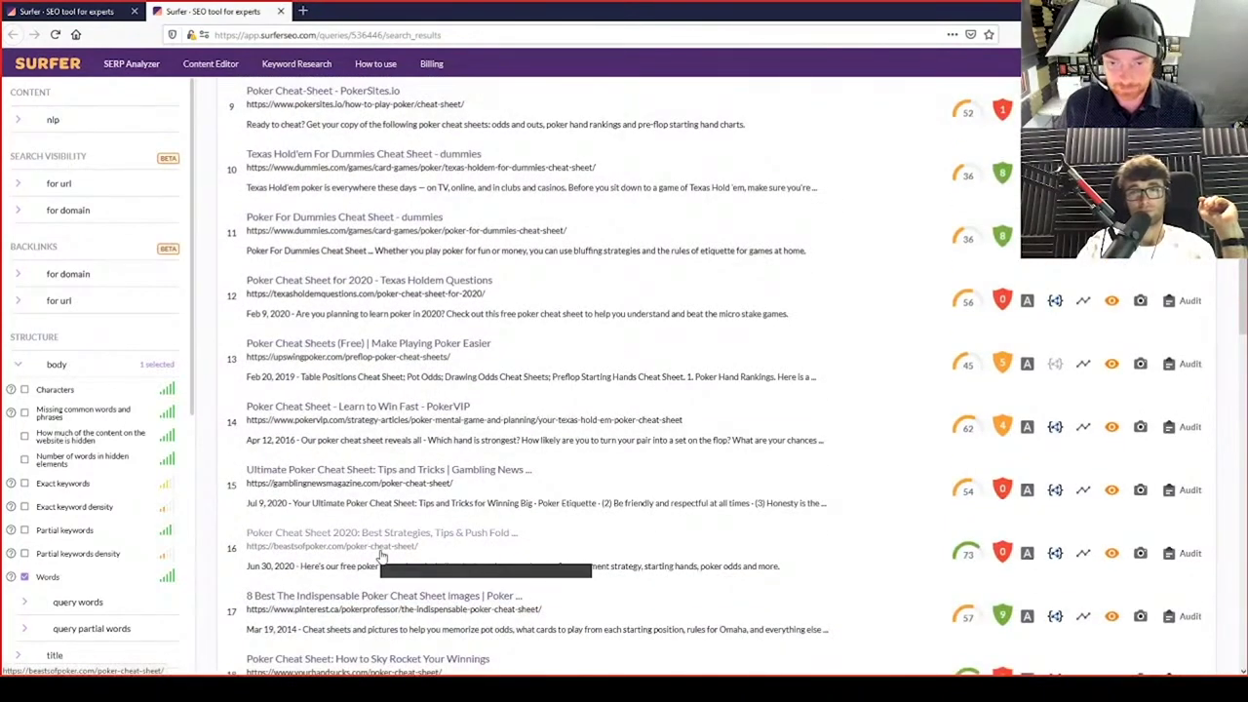
{"action": "mouse_move", "coordinate": [1009, 554]}
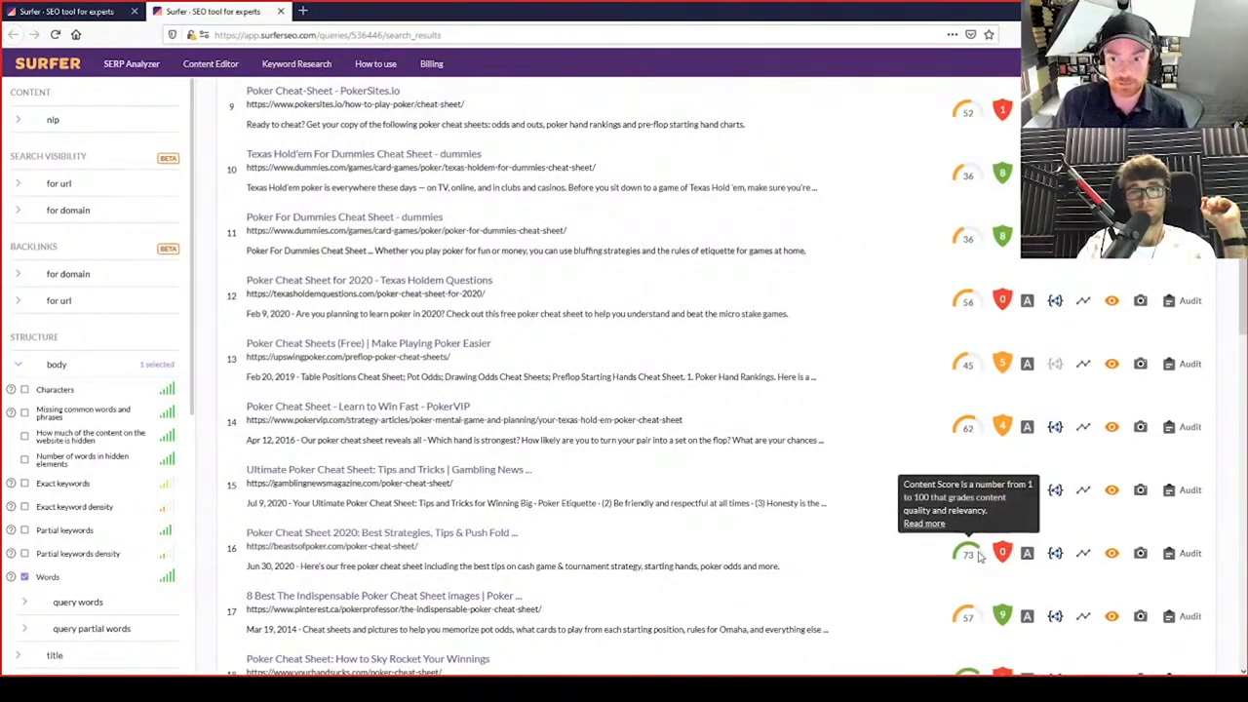
Examine the Content Scores and Domain Scores of the competing pages ranked above beastsofpoker.com
{"action": "scroll", "coordinate": [894, 492], "scroll_direction": "up", "scroll_amount": 10}
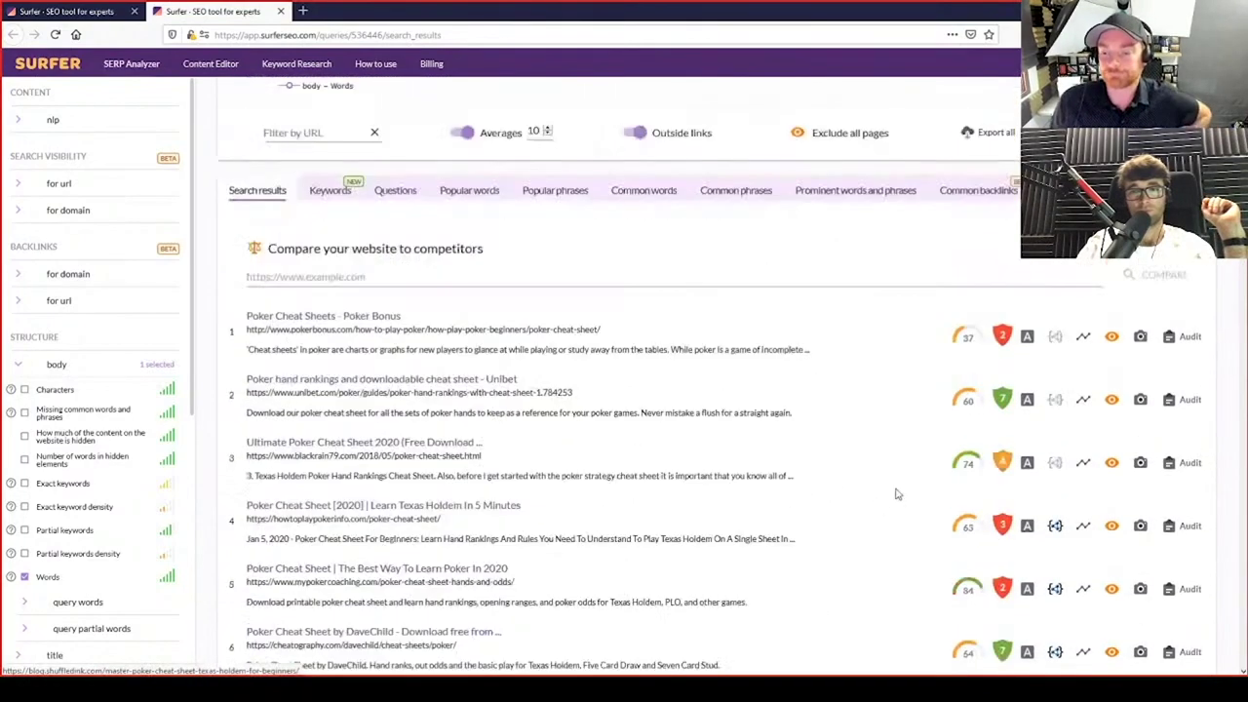
{"action": "scroll", "coordinate": [893, 472], "scroll_direction": "down", "scroll_amount": 3}
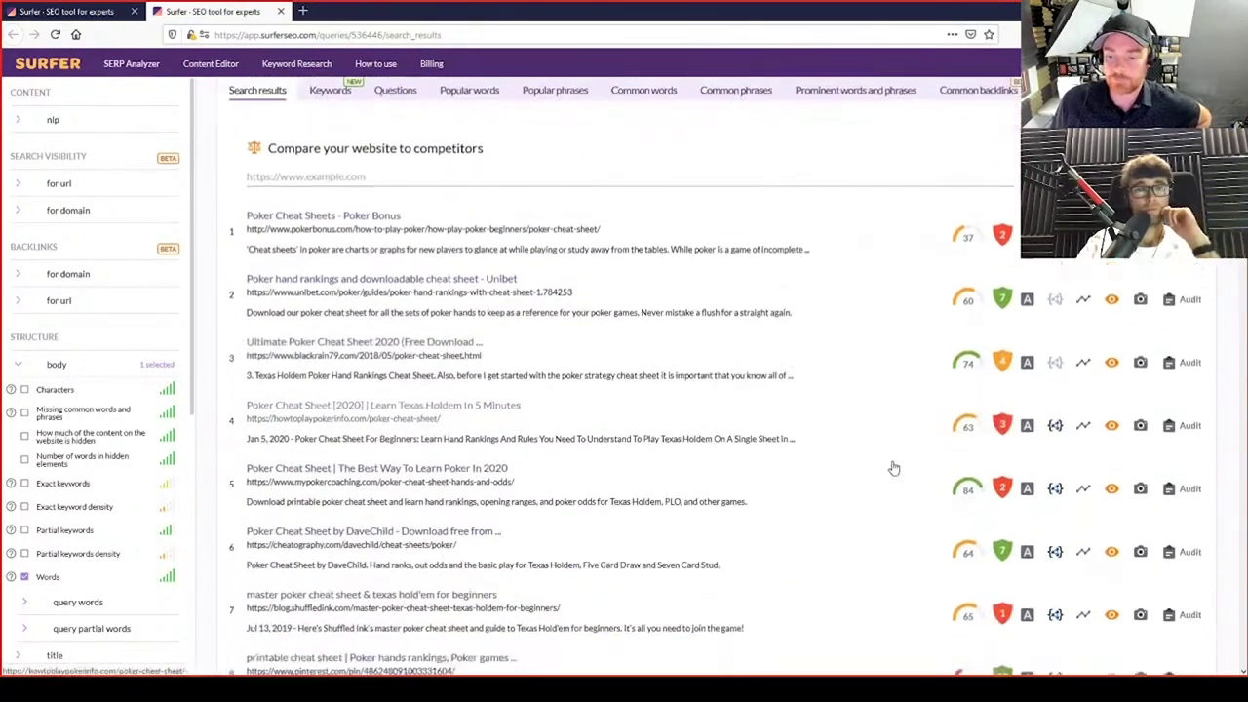
{"action": "mouse_move", "coordinate": [990, 214]}
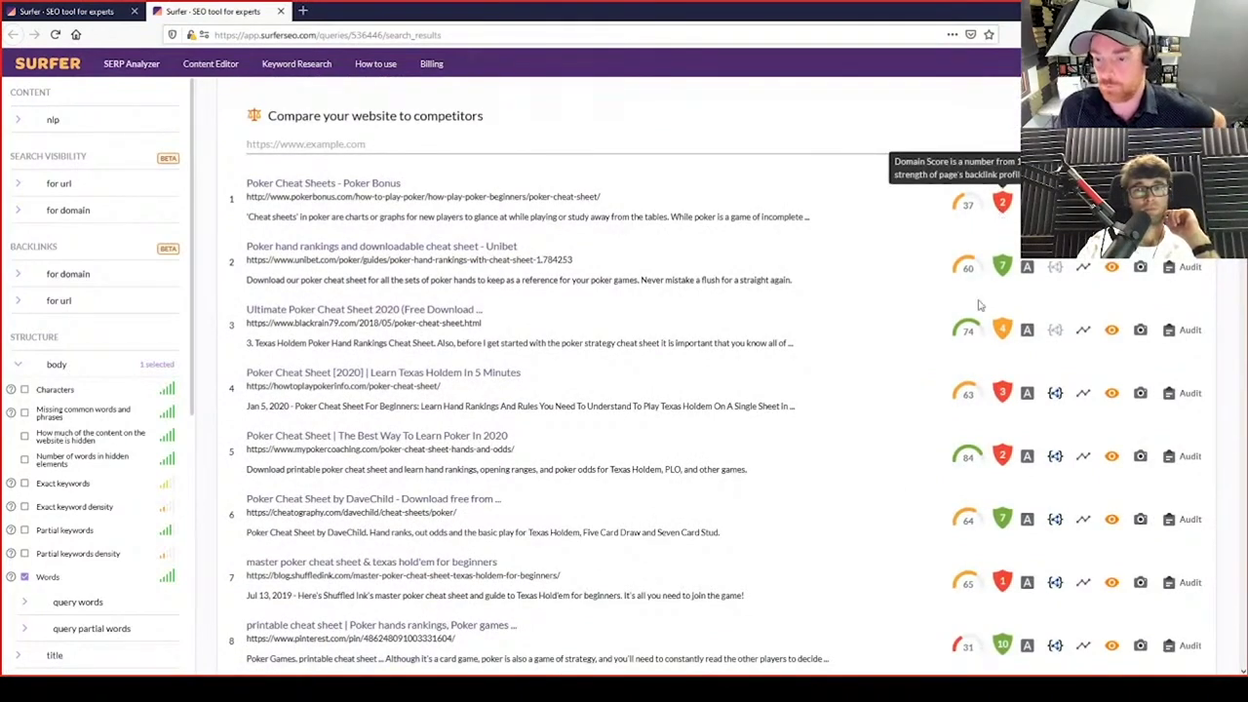
{"action": "mouse_move", "coordinate": [1003, 456]}
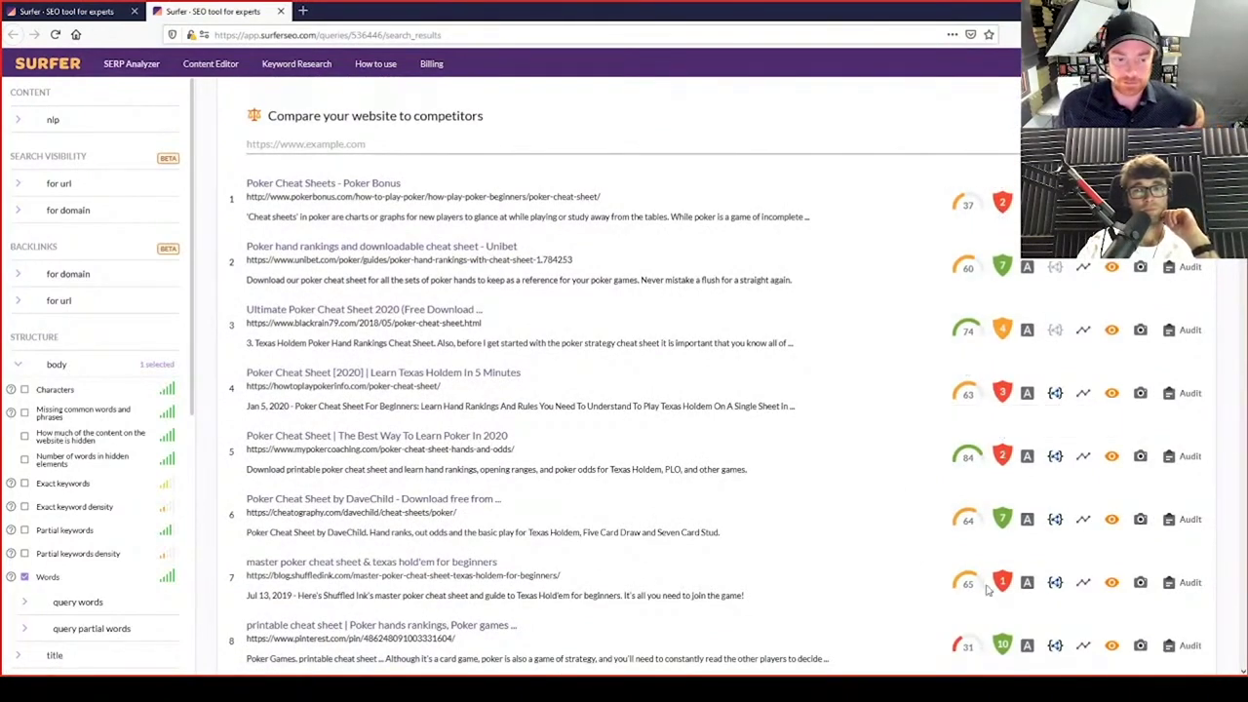
{"action": "scroll", "coordinate": [1063, 580], "scroll_direction": "down", "scroll_amount": 3}
{"action": "scroll", "coordinate": [1078, 574], "scroll_direction": "down", "scroll_amount": 3}
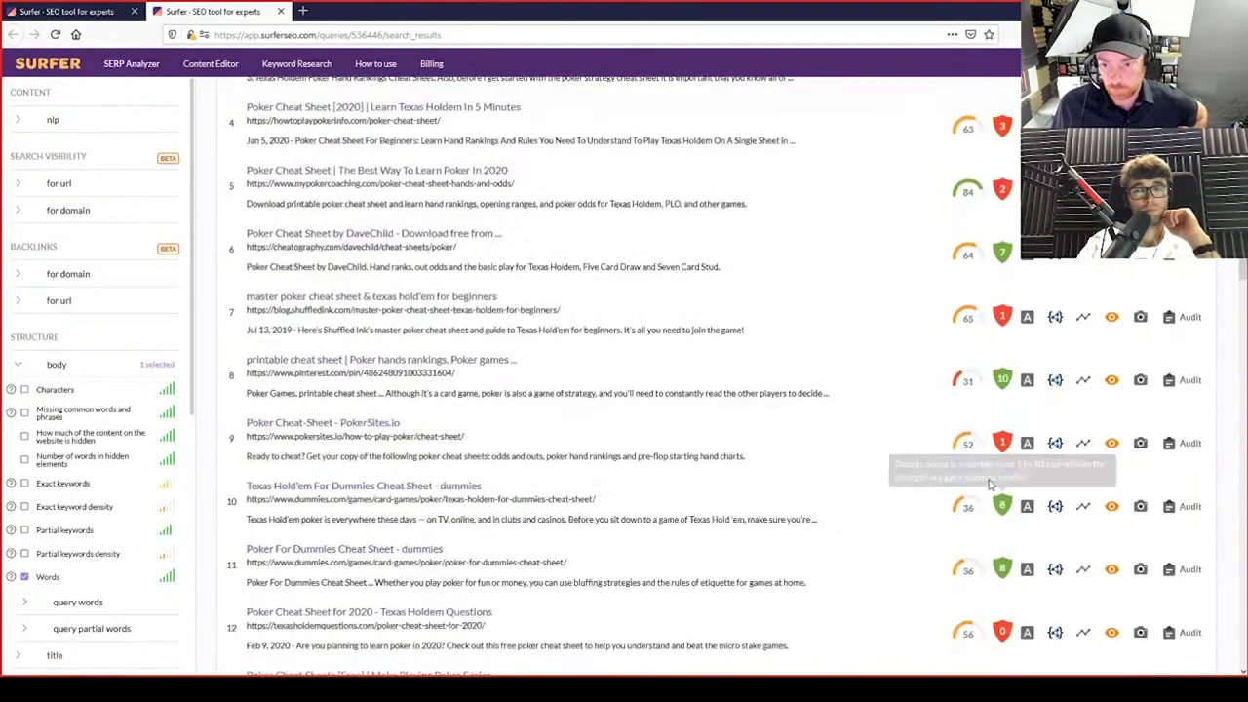
{"action": "scroll", "coordinate": [469, 548], "scroll_direction": "down", "scroll_amount": 2}
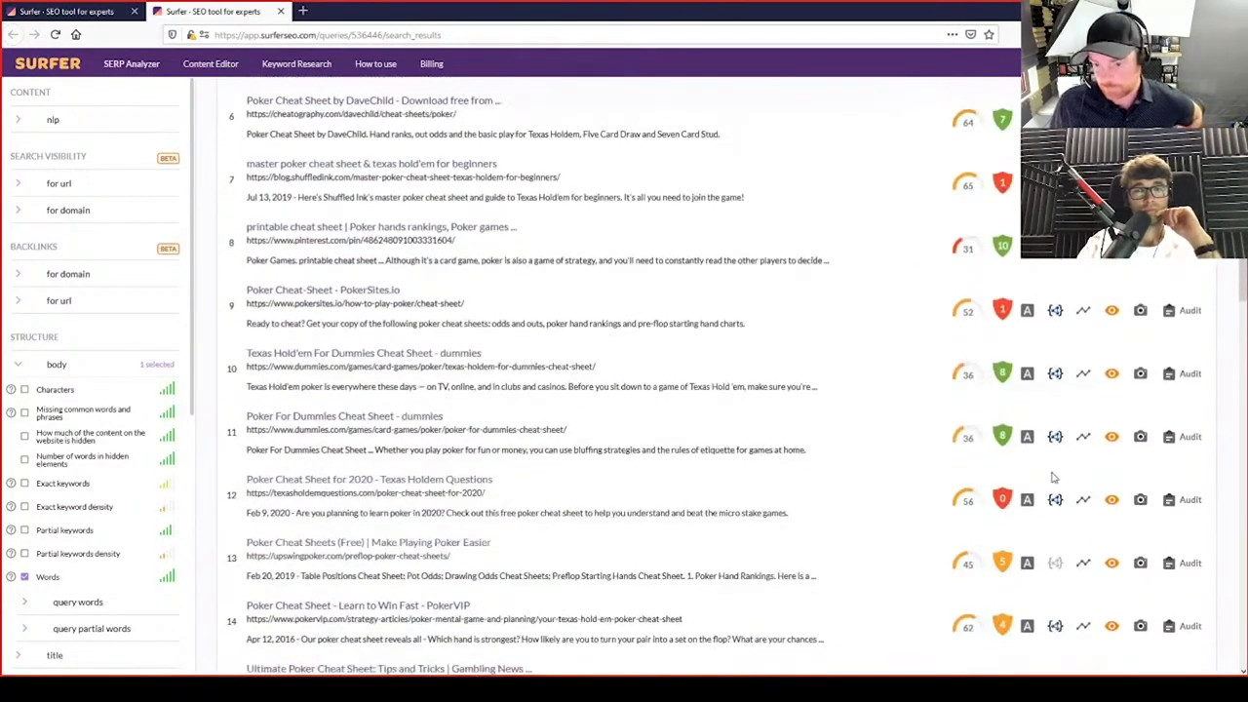
{"action": "mouse_move", "coordinate": [999, 502]}
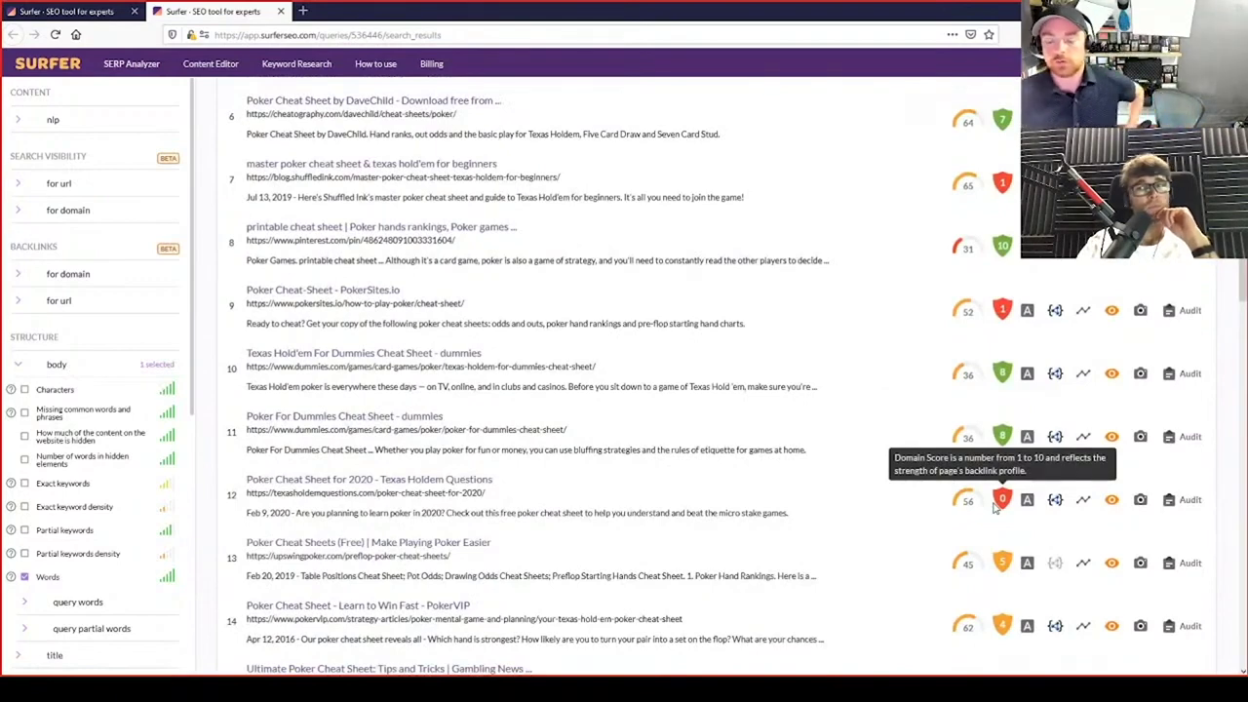
{"action": "scroll", "coordinate": [887, 530], "scroll_direction": "down", "scroll_amount": 3}
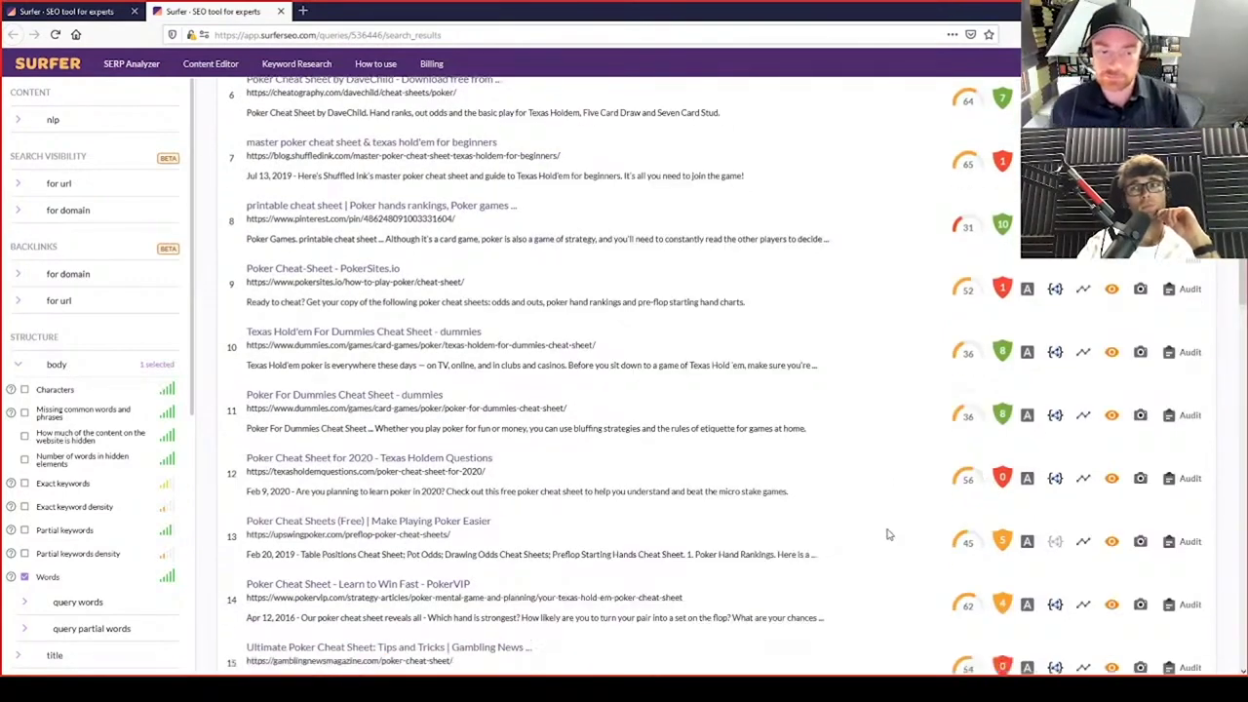
{"action": "scroll", "coordinate": [889, 535], "scroll_direction": "down", "scroll_amount": 2}
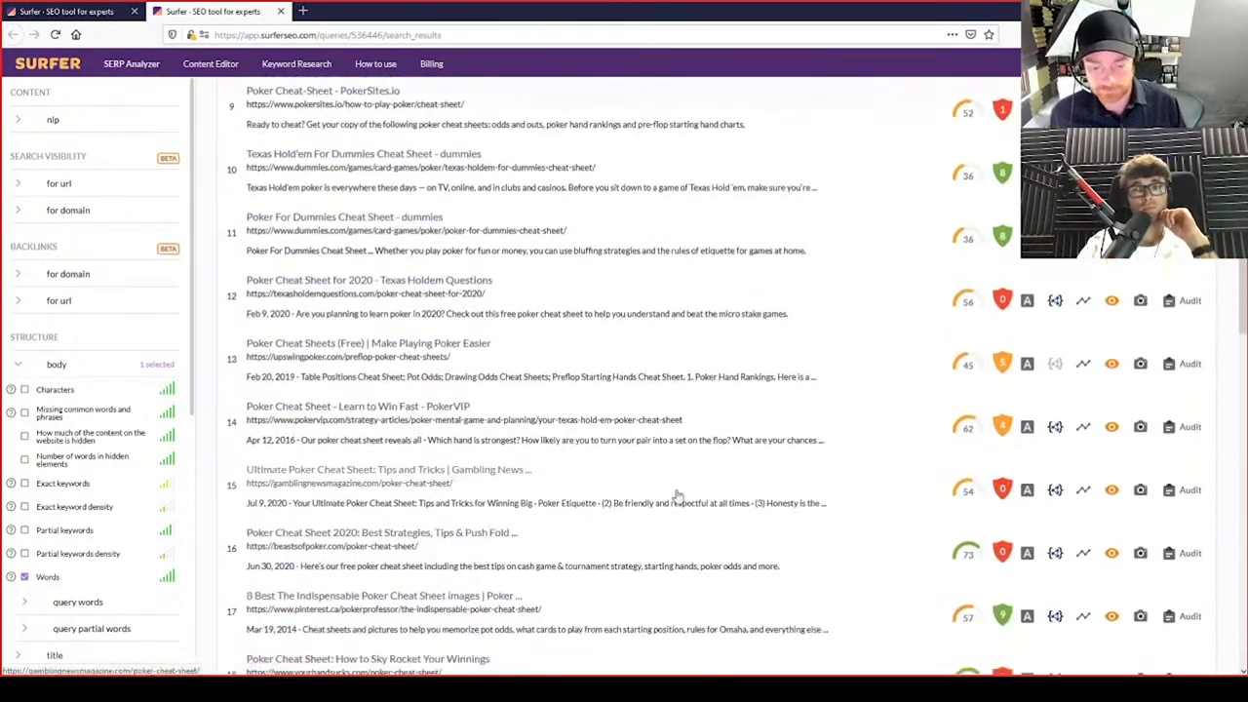
Open the beastsofpoker.com result and the four top-ranking "poker cheat sheet" pages, each in its own new tab
{"action": "scroll", "coordinate": [672, 495], "scroll_direction": "down", "scroll_amount": 2}
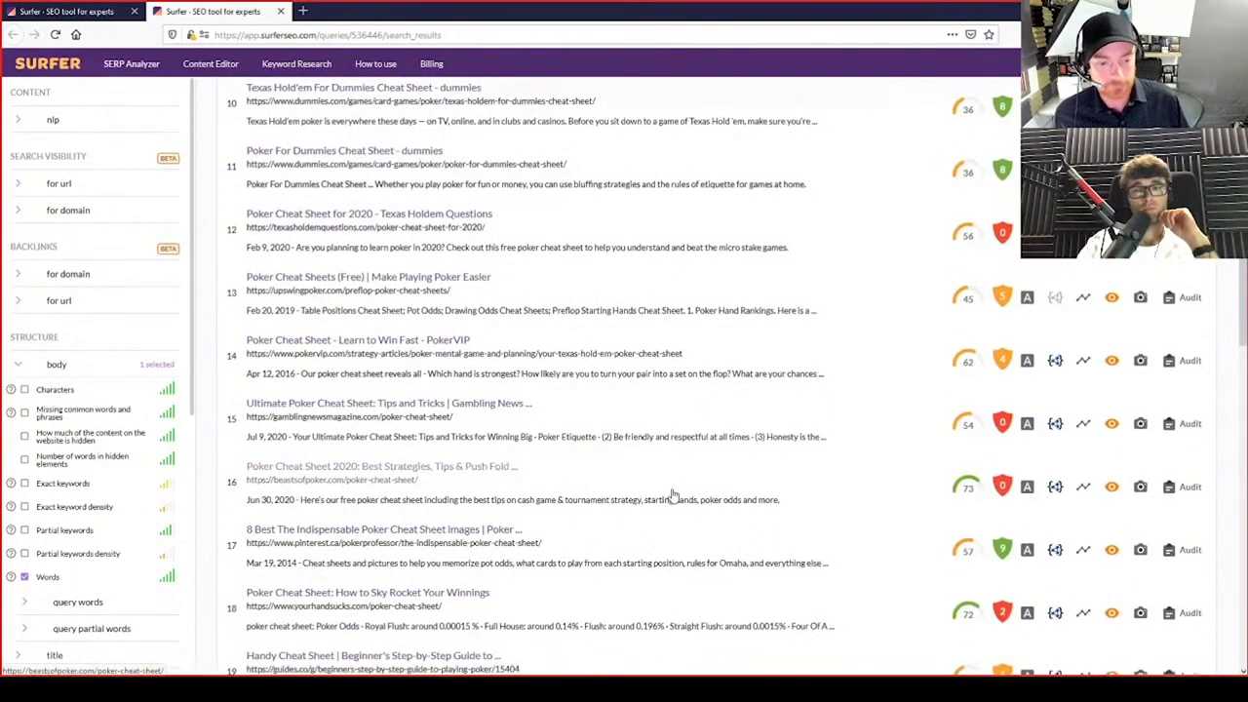
{"action": "middle_click", "coordinate": [400, 480]}
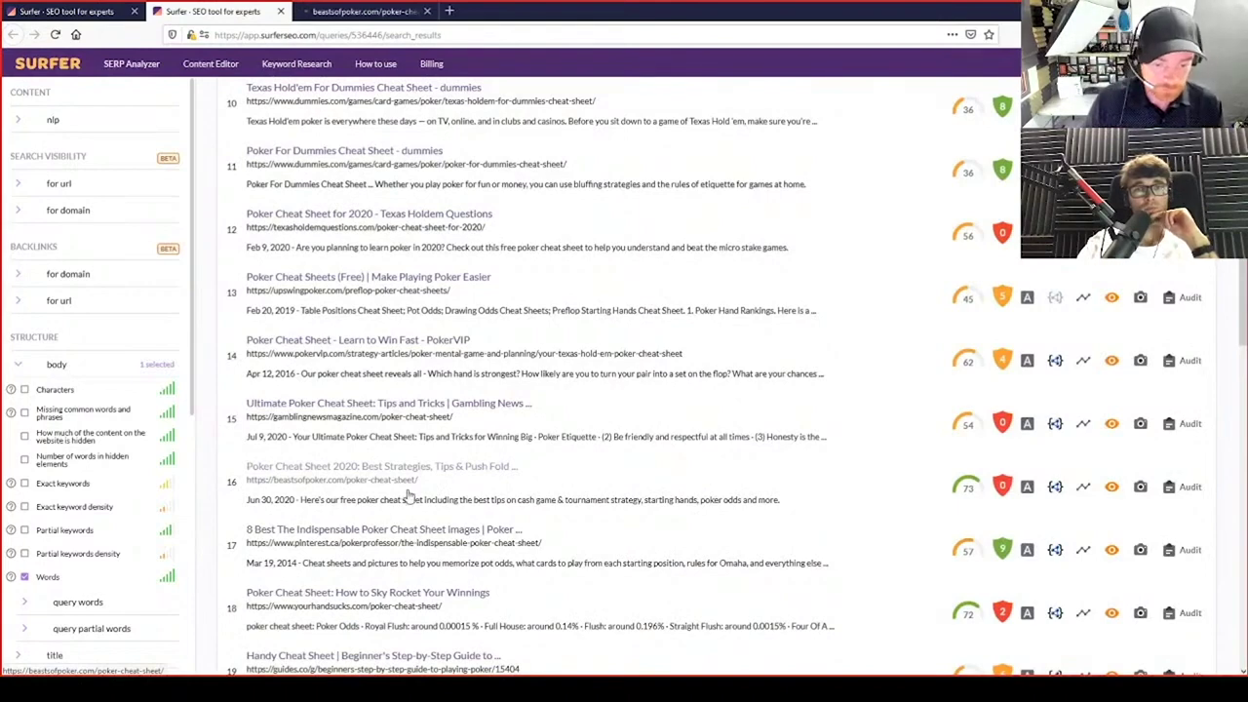
{"action": "scroll", "coordinate": [410, 497], "scroll_direction": "up", "scroll_amount": 1}
{"action": "scroll", "coordinate": [410, 498], "scroll_direction": "up", "scroll_amount": 10}
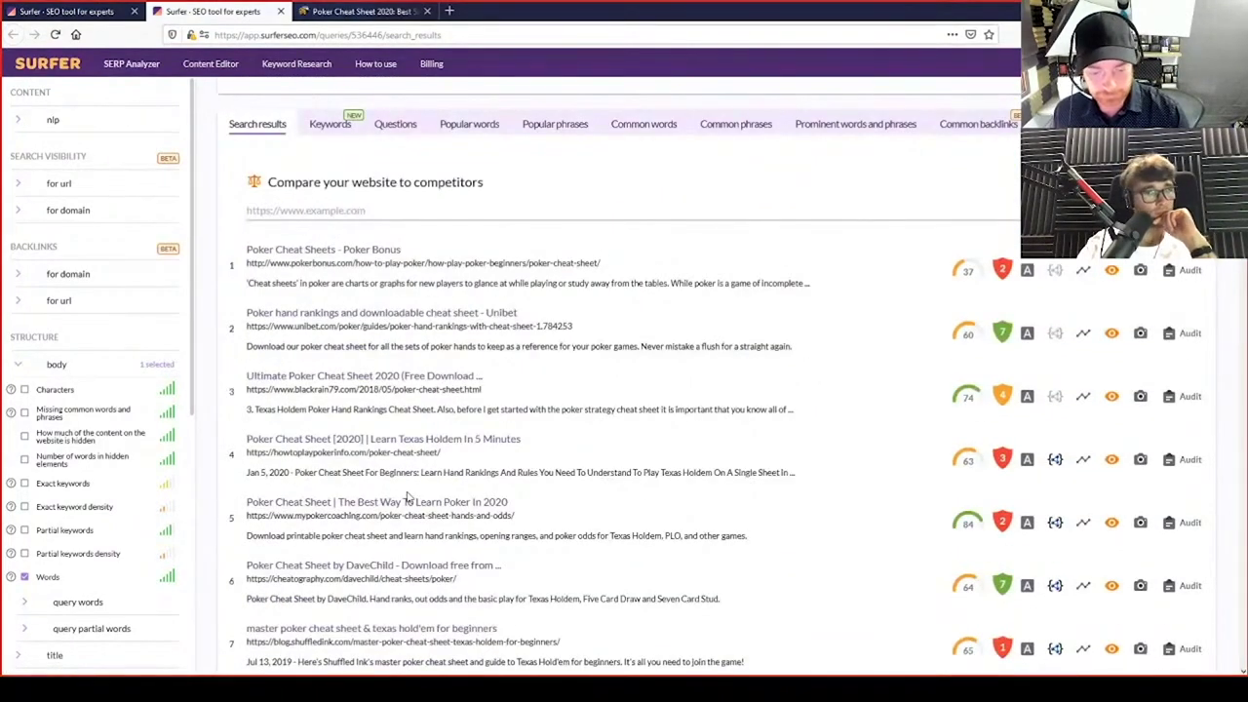
{"action": "middle_click", "coordinate": [371, 256]}
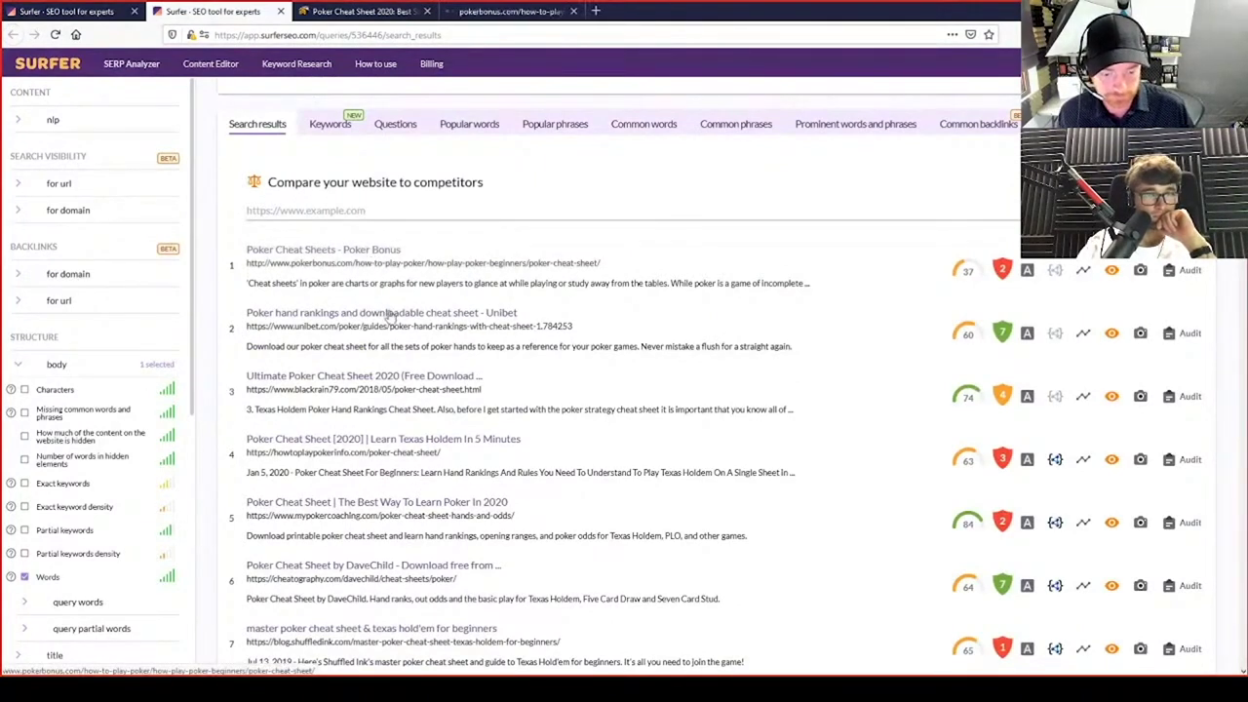
{"action": "middle_click", "coordinate": [391, 320]}
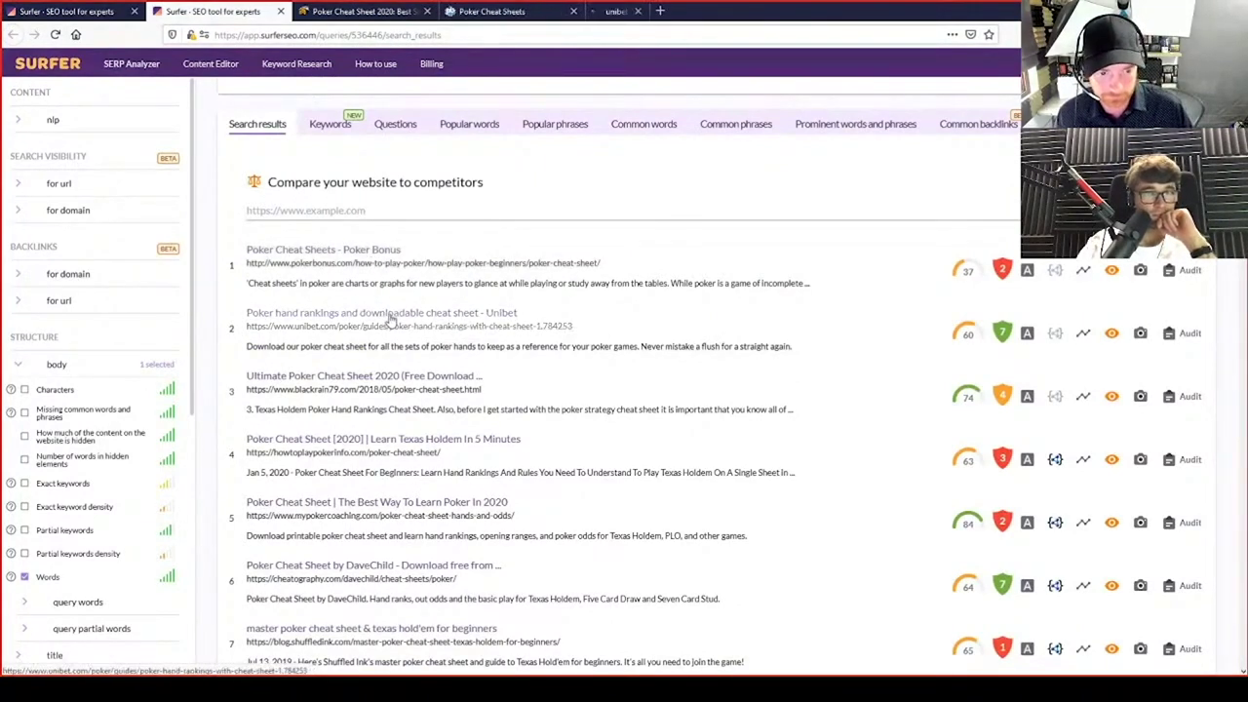
{"action": "middle_click", "coordinate": [386, 386]}
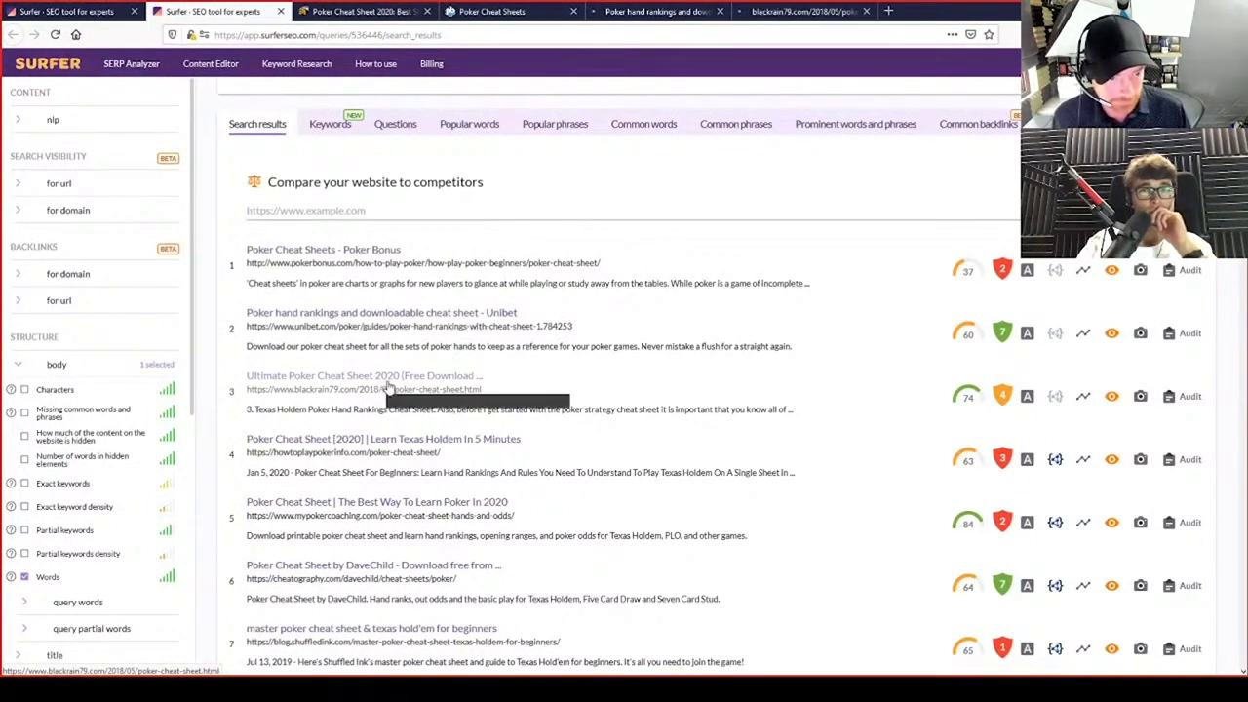
{"action": "middle_click", "coordinate": [386, 444]}
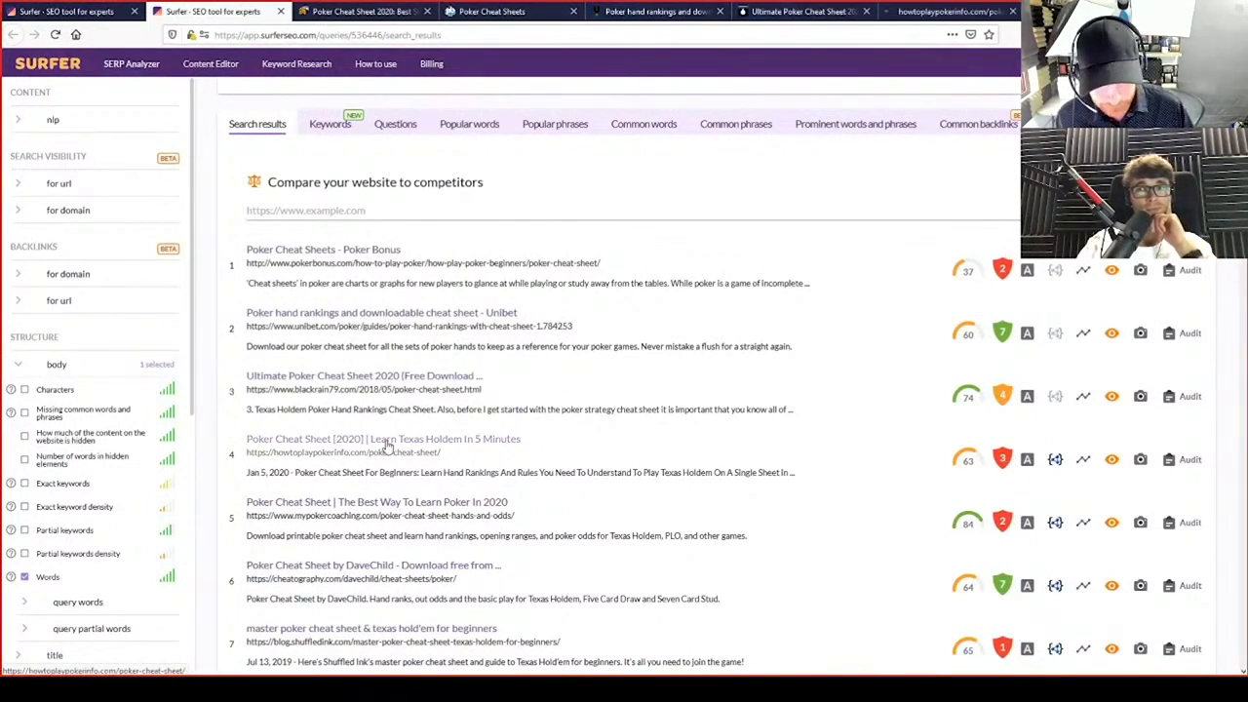
{"action": "scroll", "coordinate": [432, 459], "scroll_direction": "up", "scroll_amount": 4}
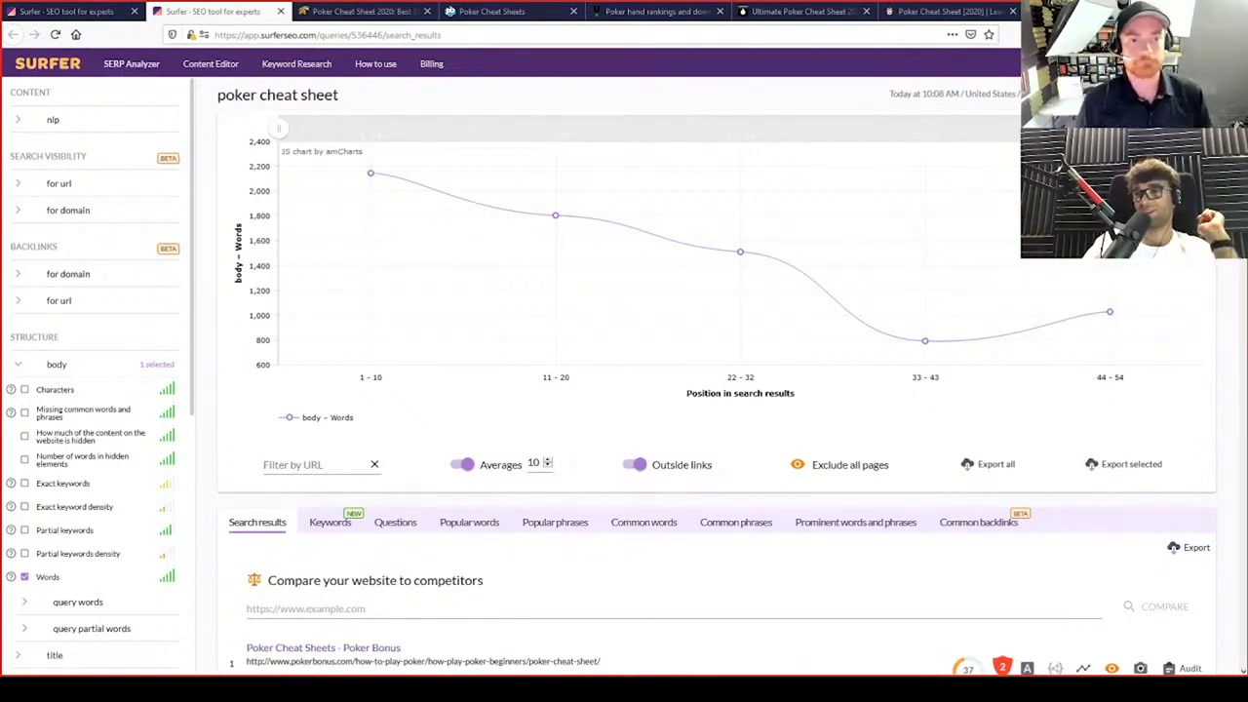
Go to the beastsofpoker.com page, accept its cookie notice, and examine the introduction and downloadable cheat sheet
{"action": "left_click", "coordinate": [341, 12]}
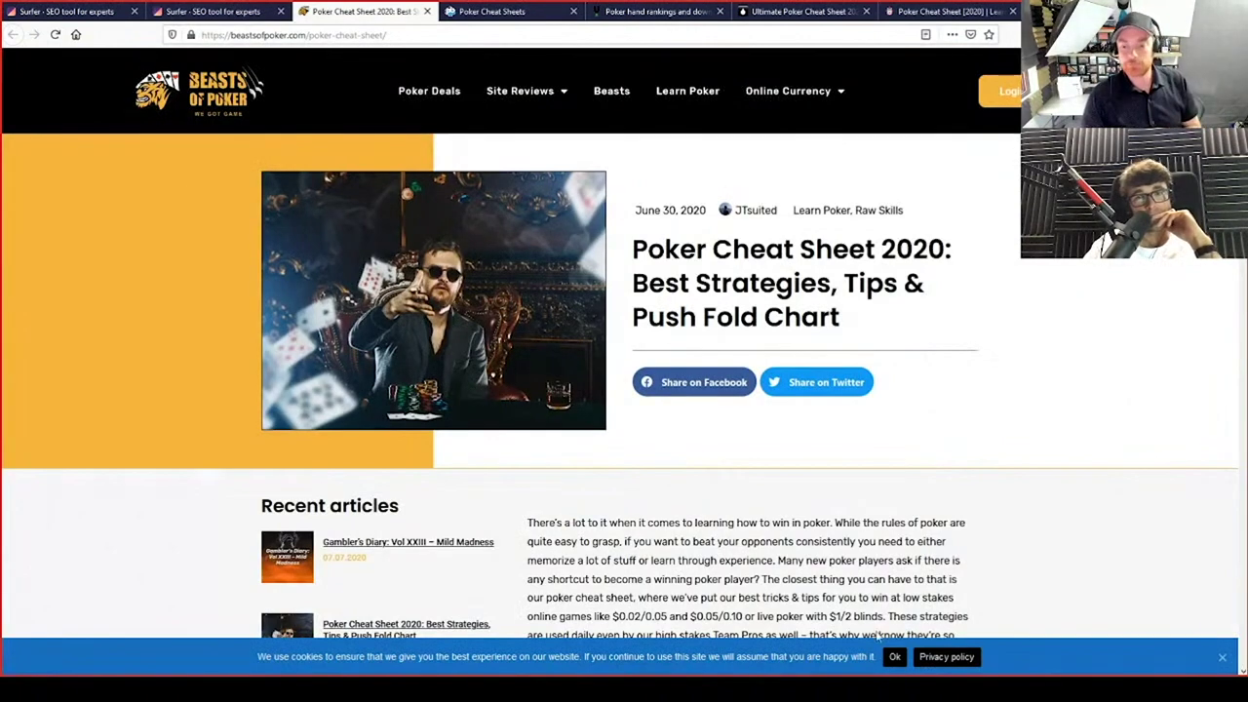
{"action": "left_click", "coordinate": [895, 657]}
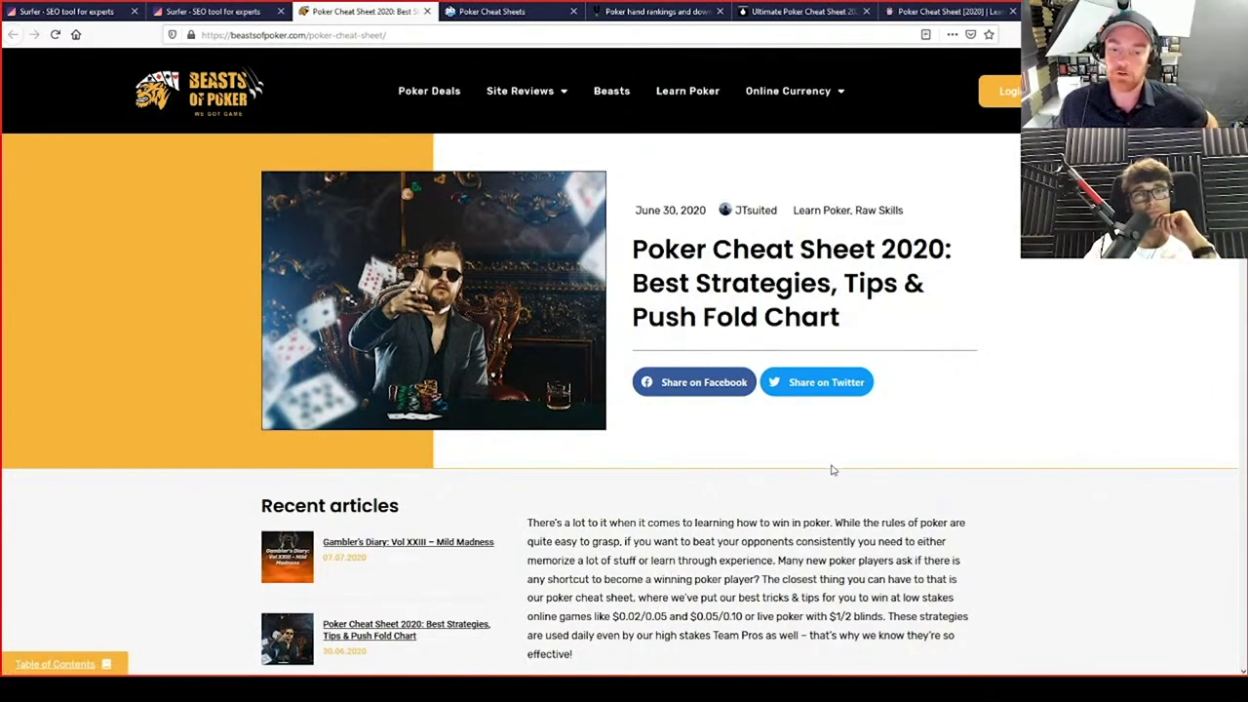
{"action": "scroll", "coordinate": [831, 472], "scroll_direction": "down", "scroll_amount": 3}
{"action": "scroll", "coordinate": [831, 480], "scroll_direction": "down", "scroll_amount": 5}
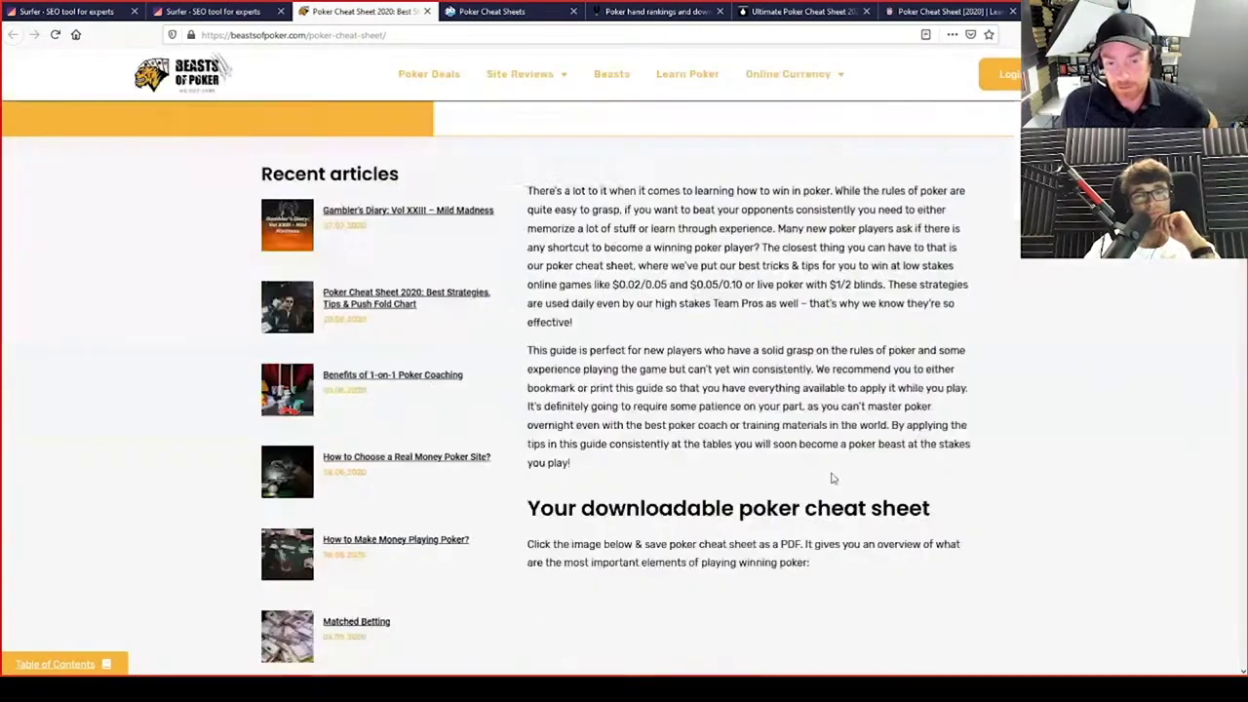
{"action": "scroll", "coordinate": [832, 478], "scroll_direction": "down", "scroll_amount": 3}
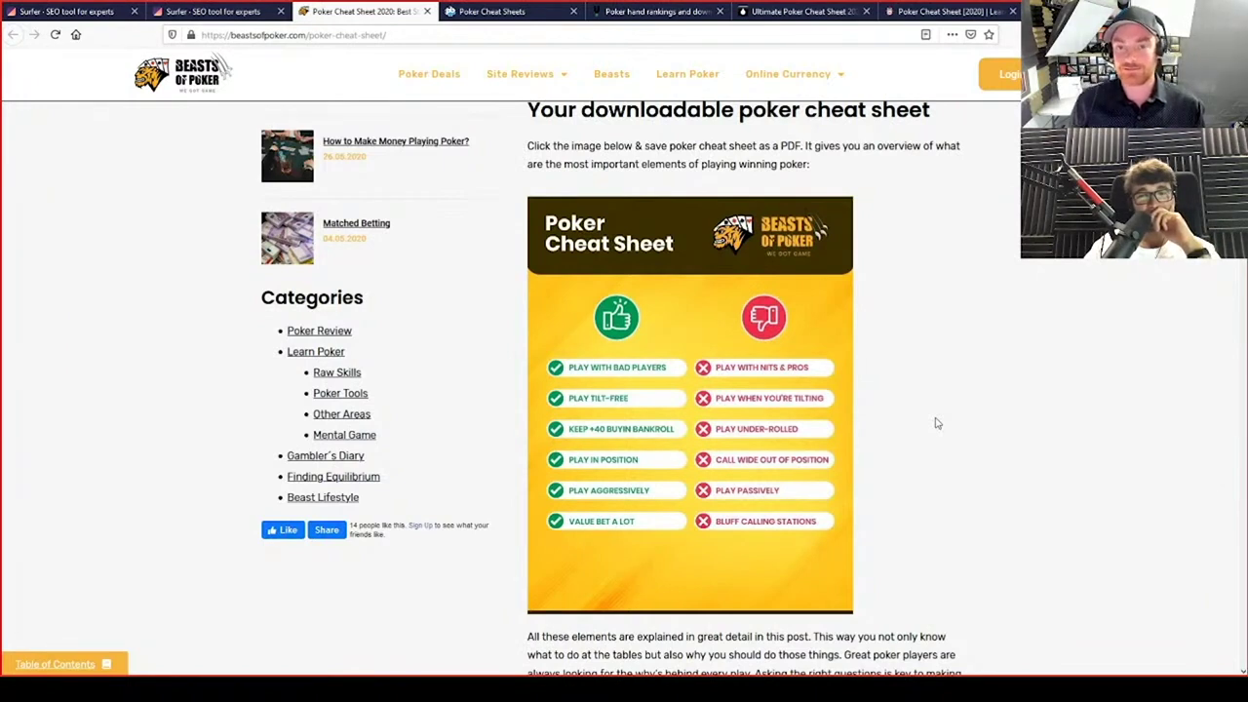
{"action": "scroll", "coordinate": [878, 400], "scroll_direction": "up", "scroll_amount": 1}
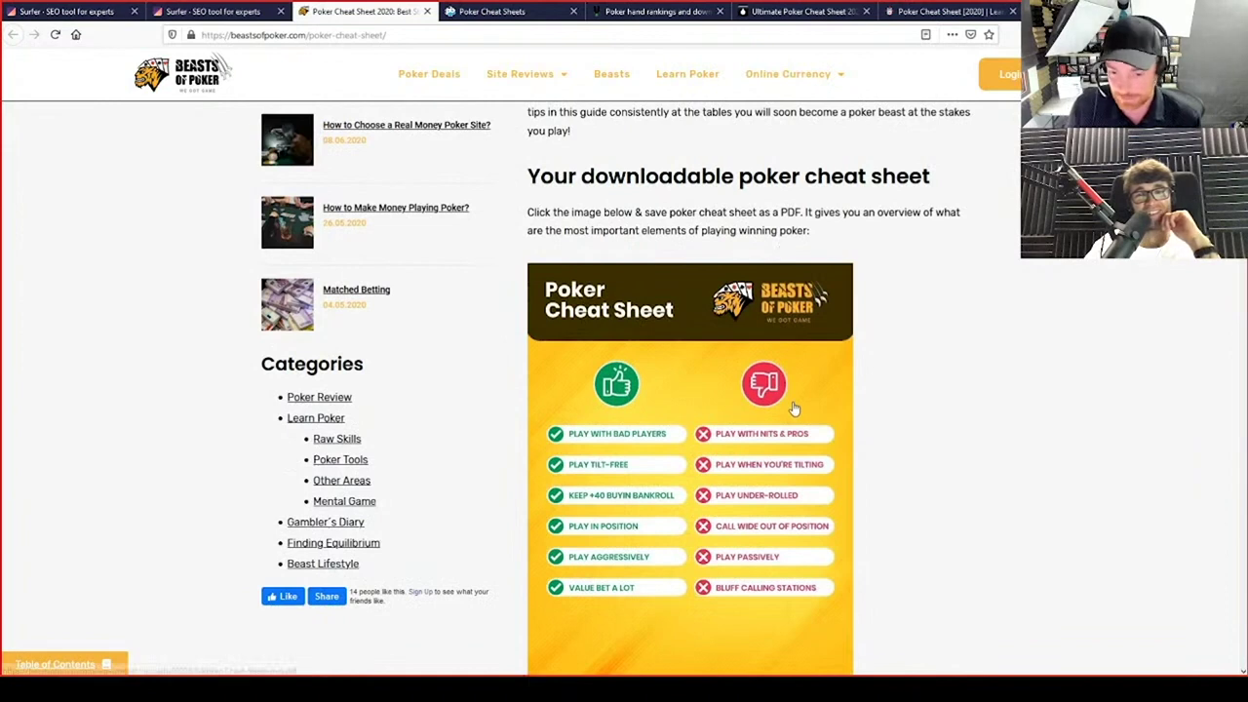
{"action": "scroll", "coordinate": [798, 417], "scroll_direction": "down", "scroll_amount": 1}
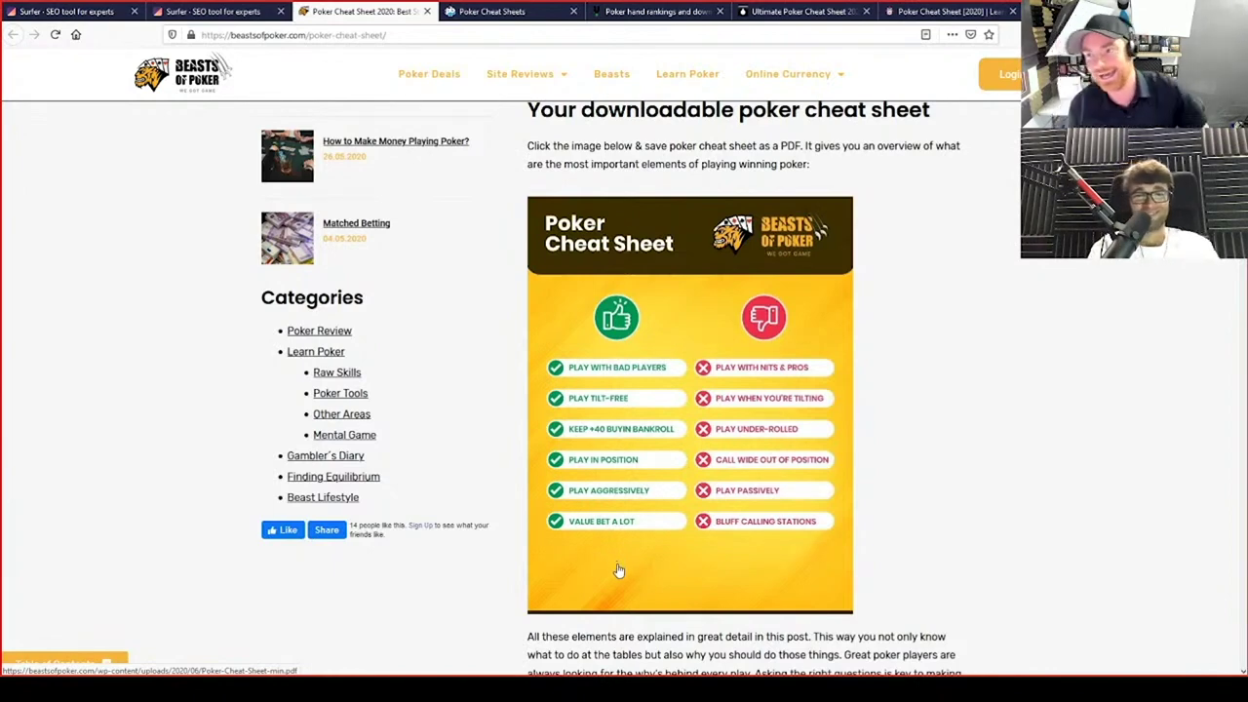
{"action": "scroll", "coordinate": [621, 573], "scroll_direction": "down", "scroll_amount": 3}
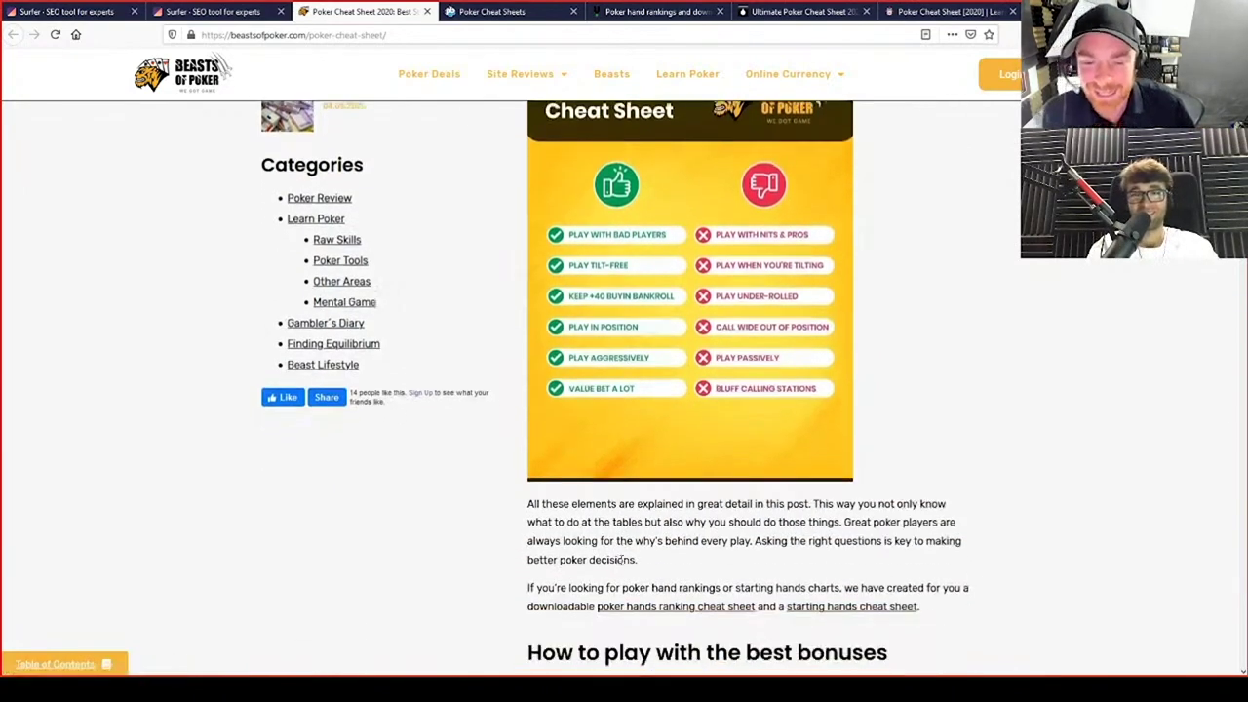
{"action": "scroll", "coordinate": [658, 434], "scroll_direction": "down", "scroll_amount": 1}
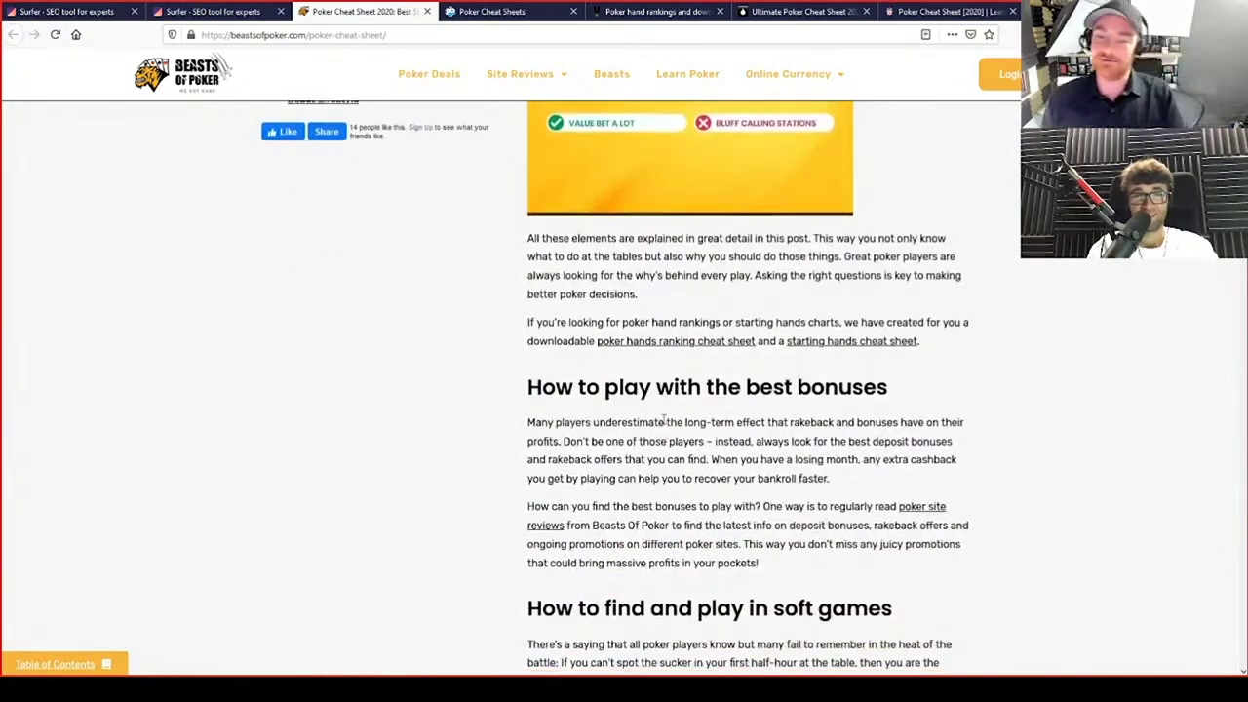
Compare the article's "Poker Cheat Sheet 2020" title and introduction with the cheat sheet graphic it offers
{"action": "scroll", "coordinate": [650, 415], "scroll_direction": "up", "scroll_amount": 10}
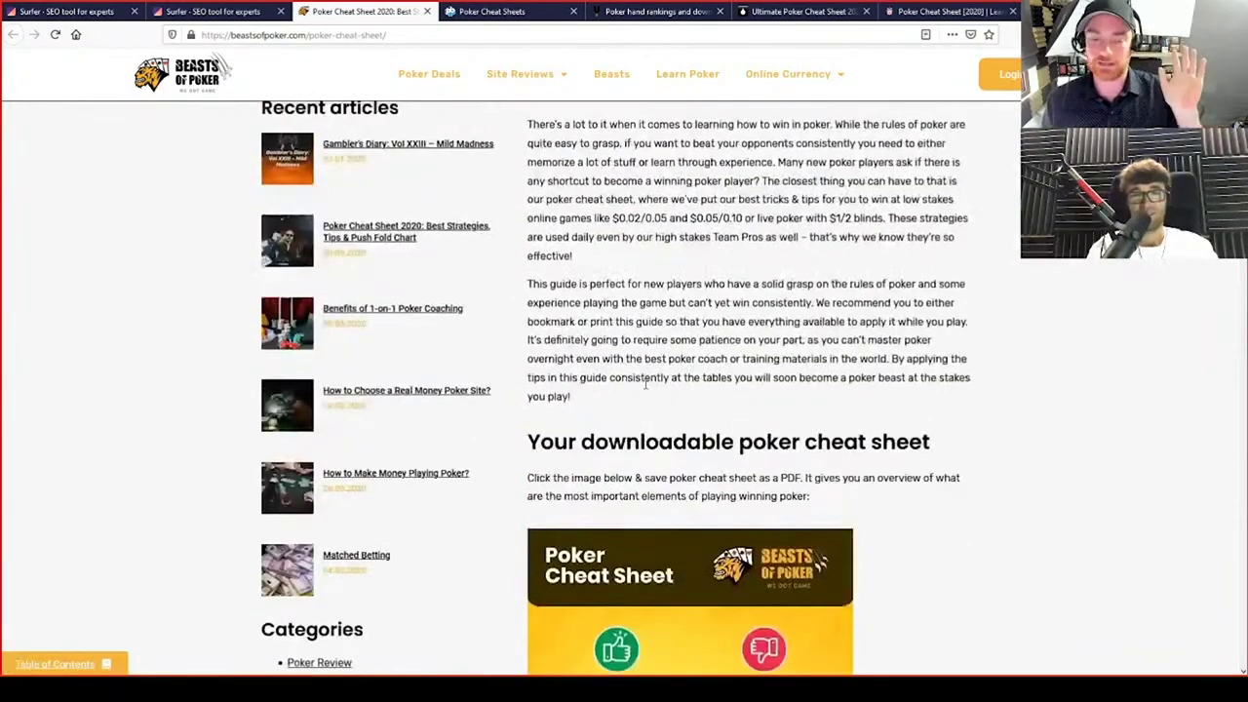
{"action": "scroll", "coordinate": [644, 383], "scroll_direction": "down", "scroll_amount": 3}
{"action": "scroll", "coordinate": [683, 332], "scroll_direction": "up", "scroll_amount": 4}
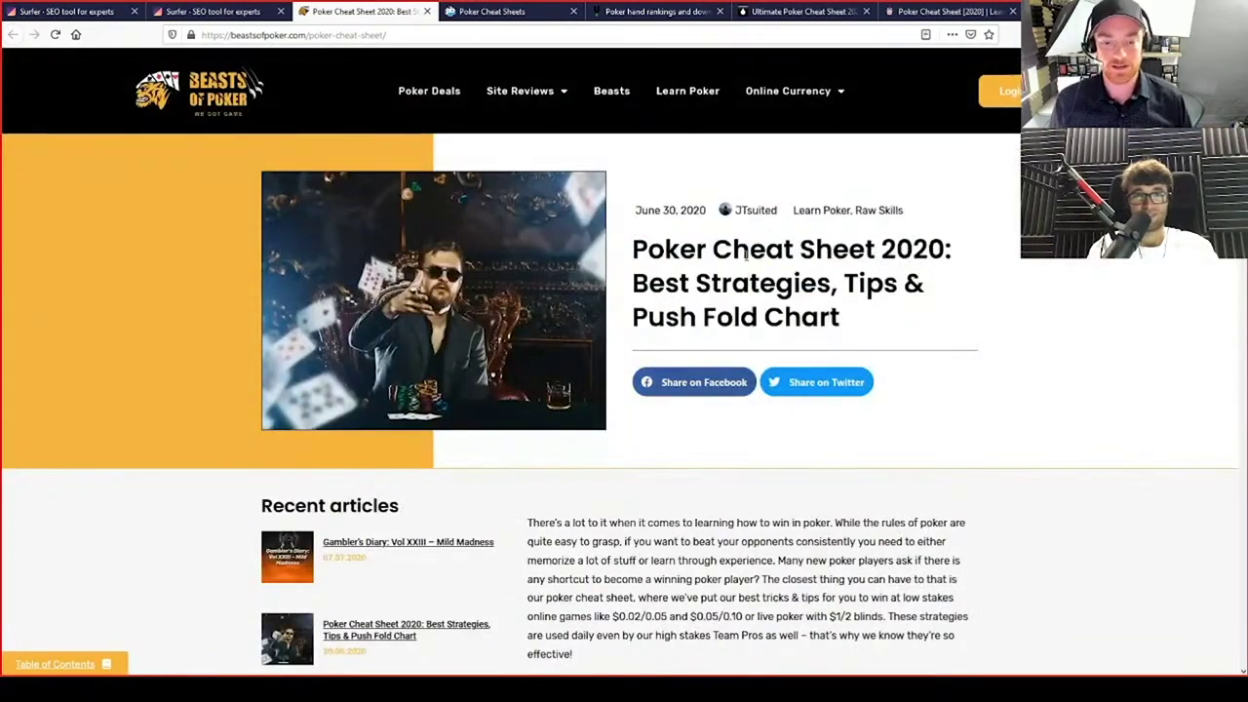
{"action": "scroll", "coordinate": [766, 333], "scroll_direction": "down", "scroll_amount": 1}
{"action": "scroll", "coordinate": [766, 334], "scroll_direction": "down", "scroll_amount": 10}
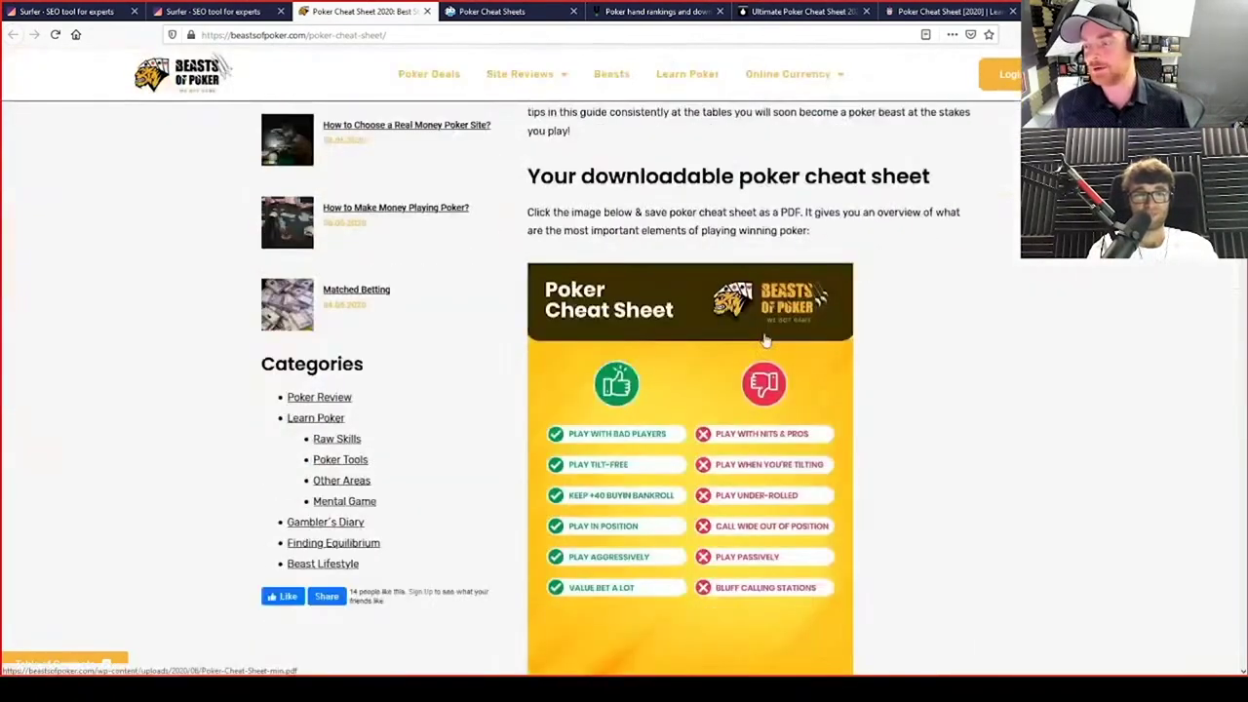
{"action": "scroll", "coordinate": [766, 337], "scroll_direction": "up", "scroll_amount": 10}
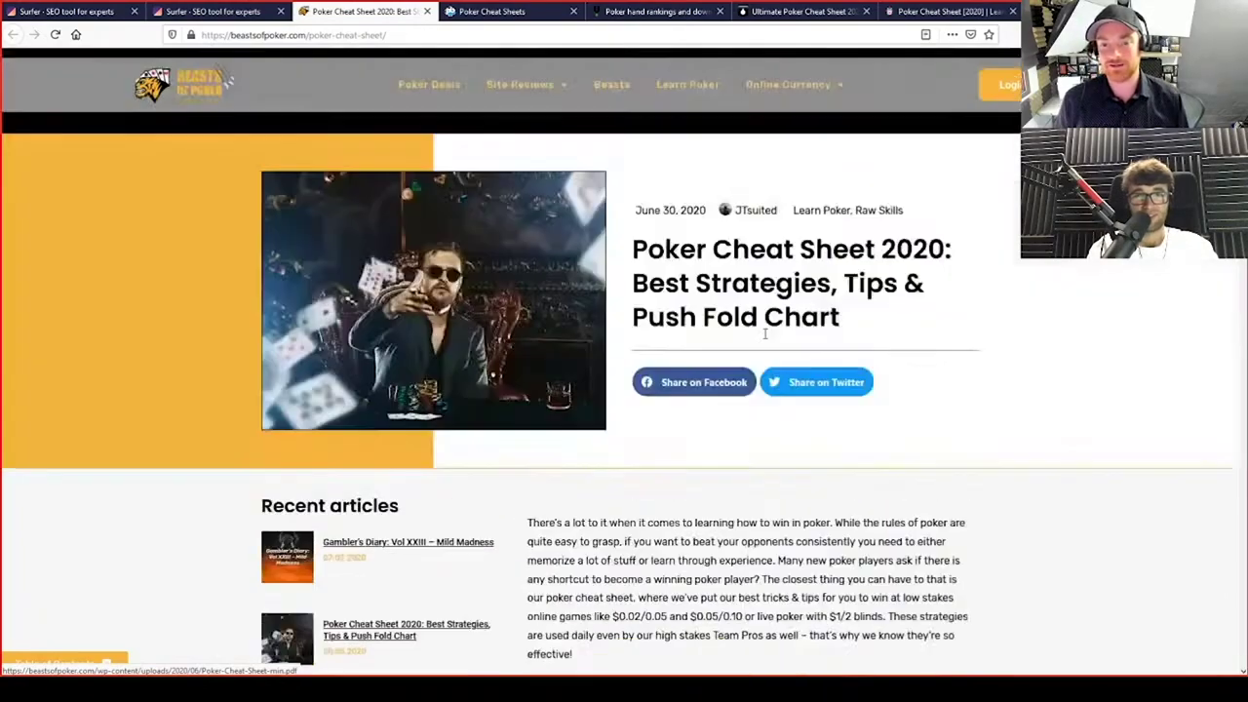
{"action": "scroll", "coordinate": [766, 334], "scroll_direction": "down", "scroll_amount": 10}
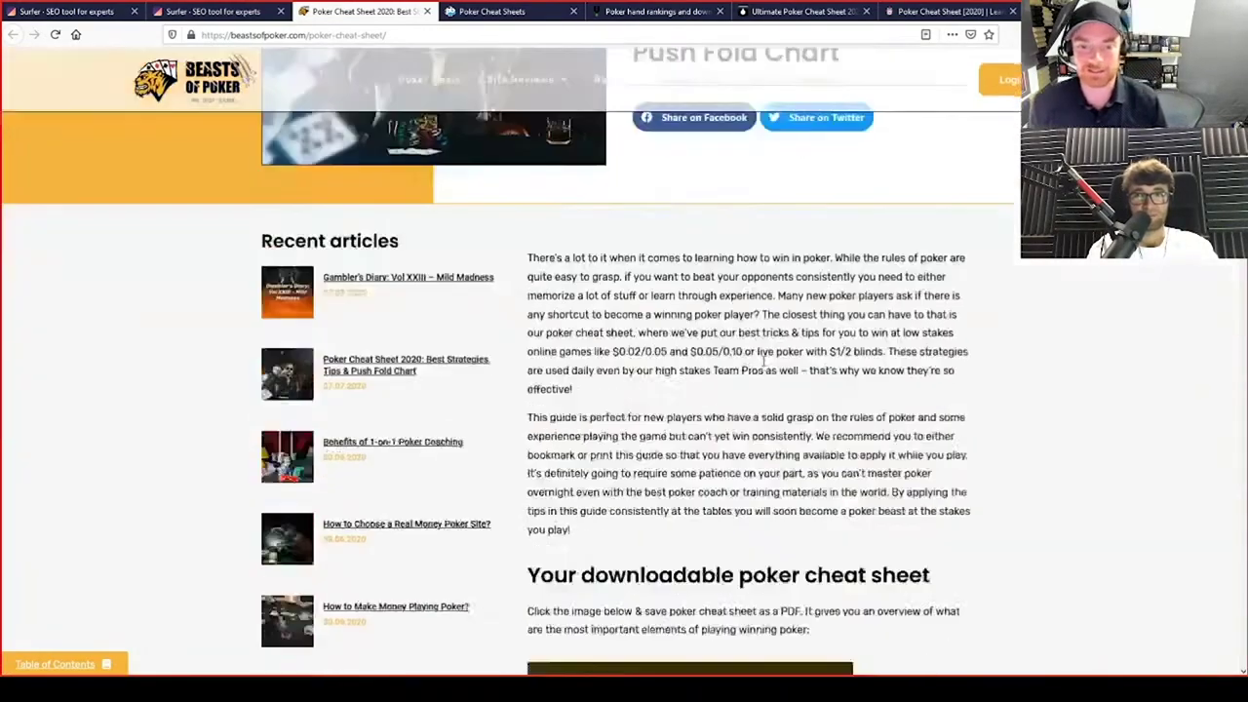
{"action": "scroll", "coordinate": [771, 397], "scroll_direction": "up", "scroll_amount": 4}
{"action": "scroll", "coordinate": [770, 419], "scroll_direction": "down", "scroll_amount": 8}
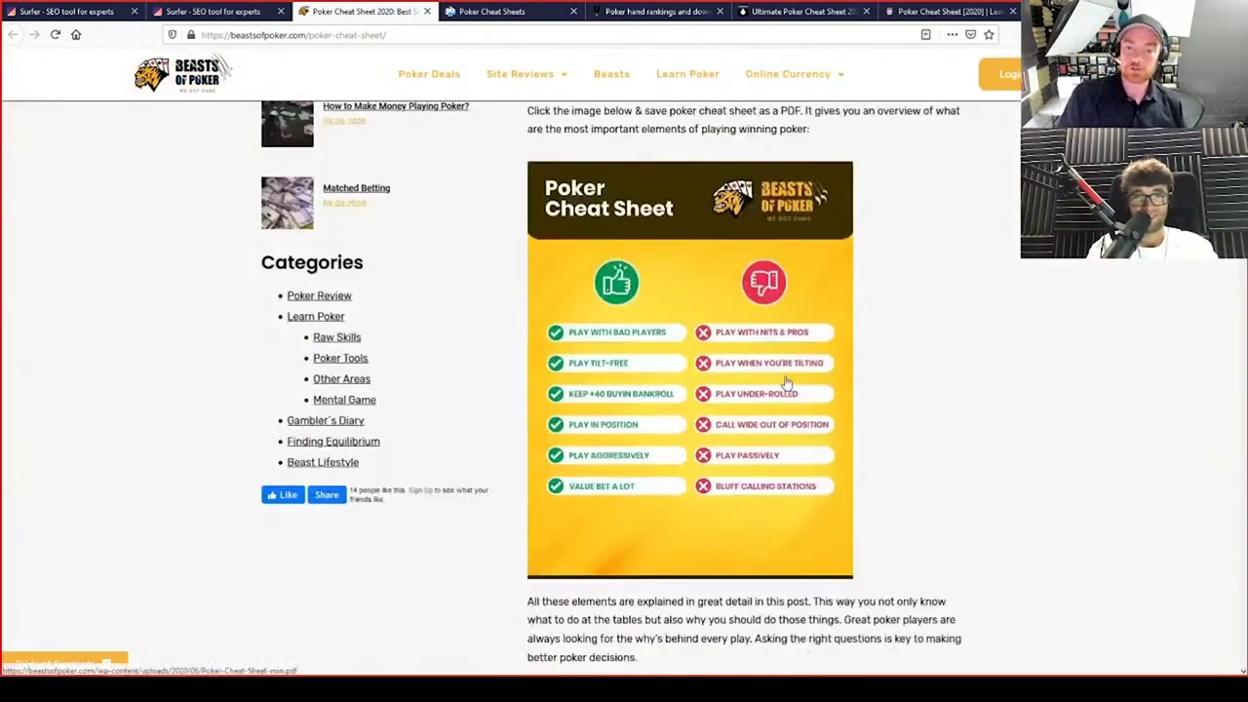
Highlight and review the section headings "How to play with the best bonuses" and "How to find and play in soft games"
{"action": "scroll", "coordinate": [770, 422], "scroll_direction": "down", "scroll_amount": 3}
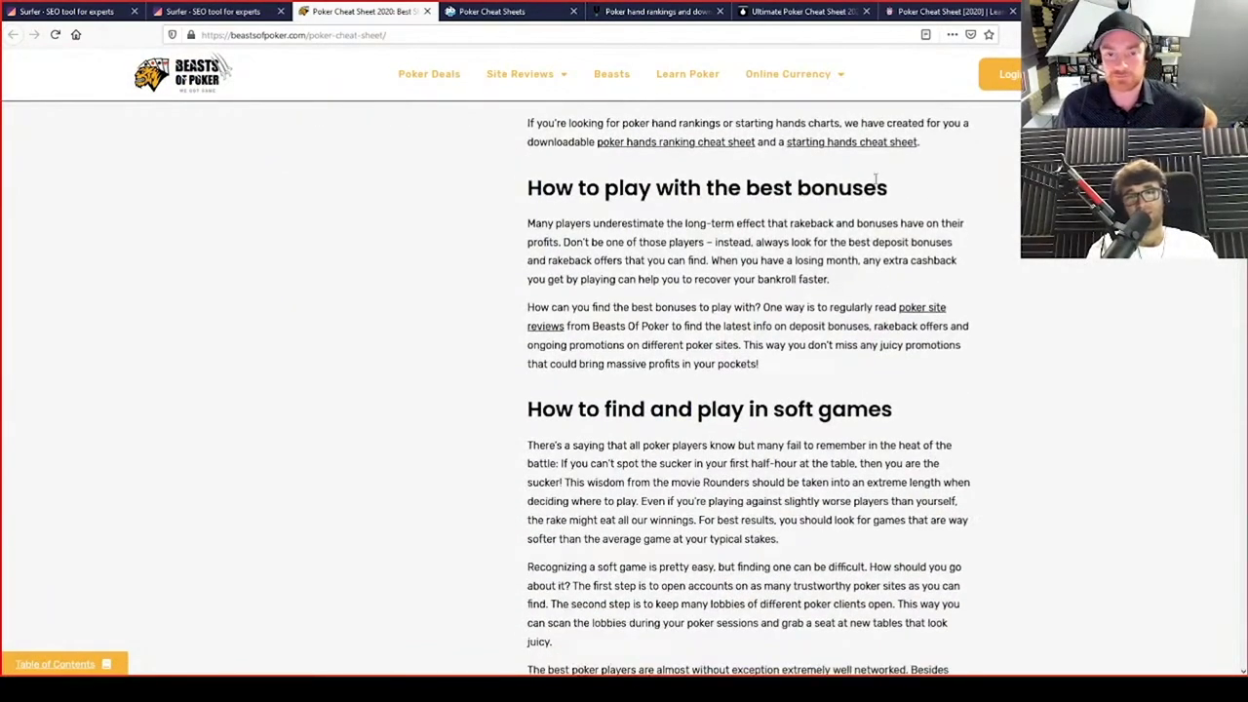
{"action": "left_click_drag", "start_coordinate": [883, 184], "coordinate": [556, 188]}
{"action": "scroll", "coordinate": [839, 387], "scroll_direction": "down", "scroll_amount": 1}
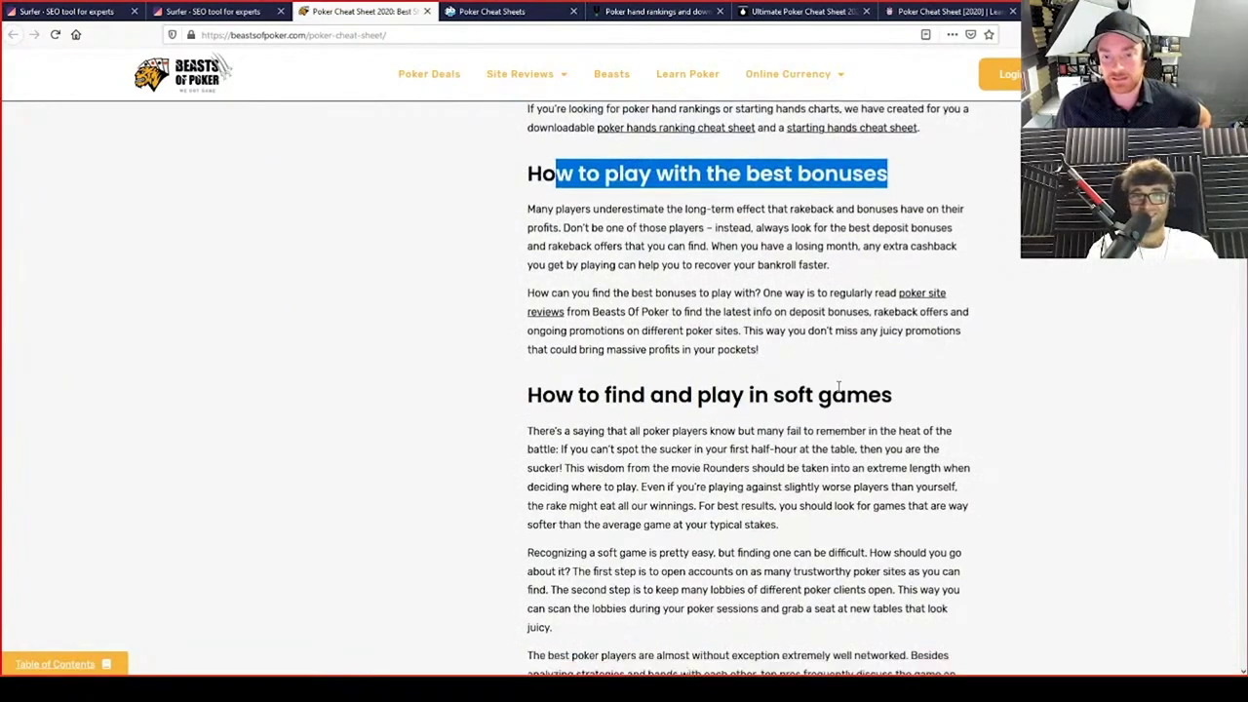
{"action": "scroll", "coordinate": [839, 386], "scroll_direction": "down", "scroll_amount": 1}
{"action": "left_click_drag", "start_coordinate": [921, 342], "coordinate": [503, 319]}
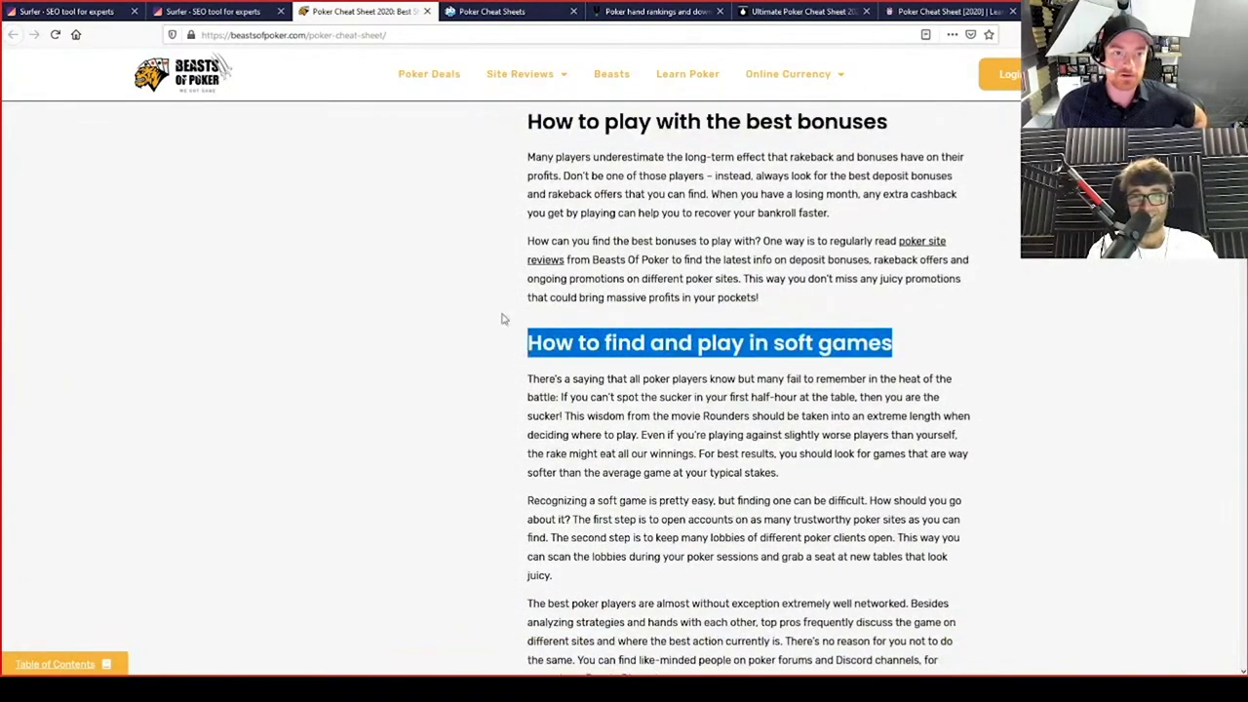
{"action": "scroll", "coordinate": [541, 226], "scroll_direction": "down", "scroll_amount": 5}
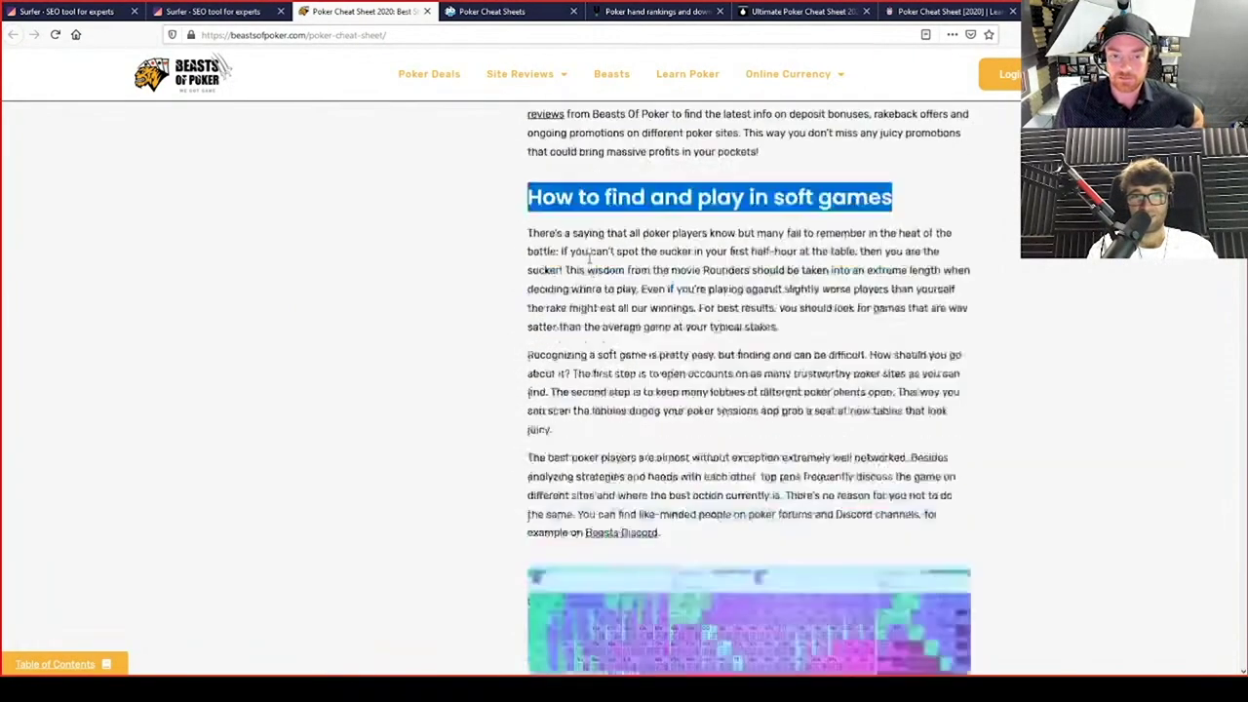
Examine the hand chart image and highlight the "Poker hands cheat sheet" section on choosing the right starting hands
{"action": "scroll", "coordinate": [687, 390], "scroll_direction": "down", "scroll_amount": 1}
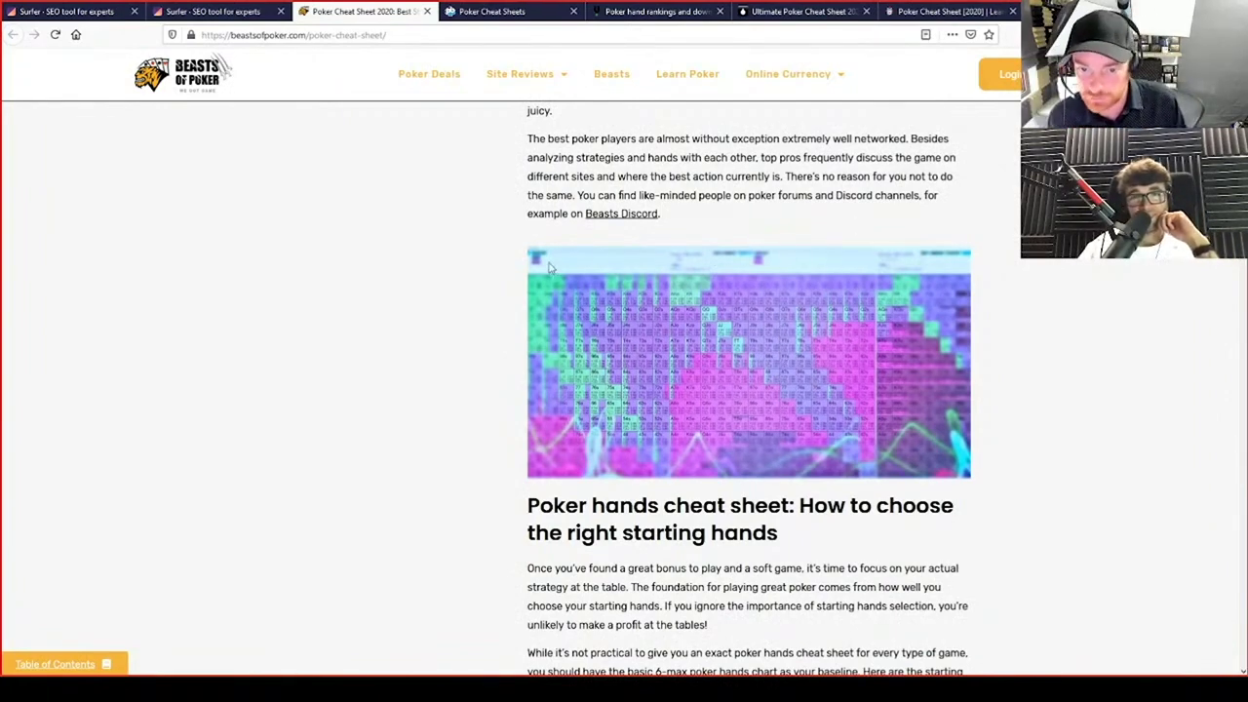
{"action": "scroll", "coordinate": [751, 365], "scroll_direction": "down", "scroll_amount": 3}
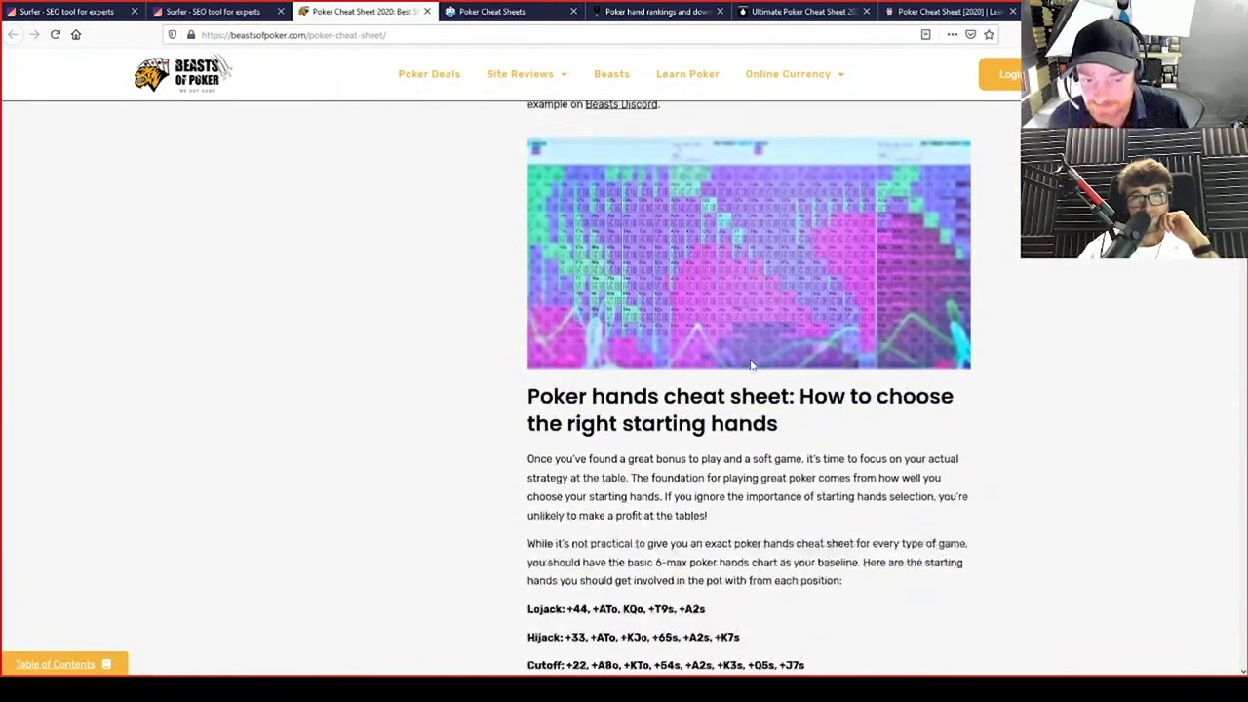
{"action": "scroll", "coordinate": [624, 472], "scroll_direction": "down", "scroll_amount": 1}
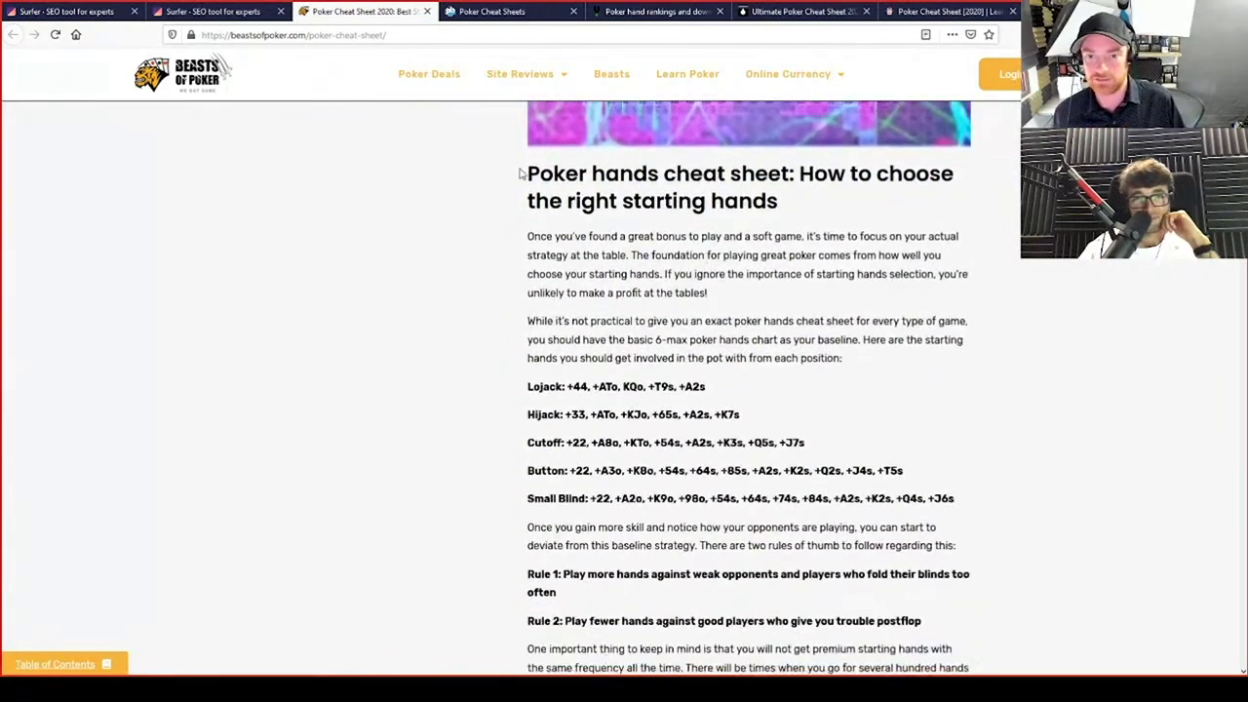
{"action": "left_click_drag", "start_coordinate": [524, 173], "coordinate": [957, 668]}
{"action": "scroll", "coordinate": [953, 595], "scroll_direction": "down", "scroll_amount": 2}
{"action": "scroll", "coordinate": [953, 595], "scroll_direction": "down", "scroll_amount": 5}
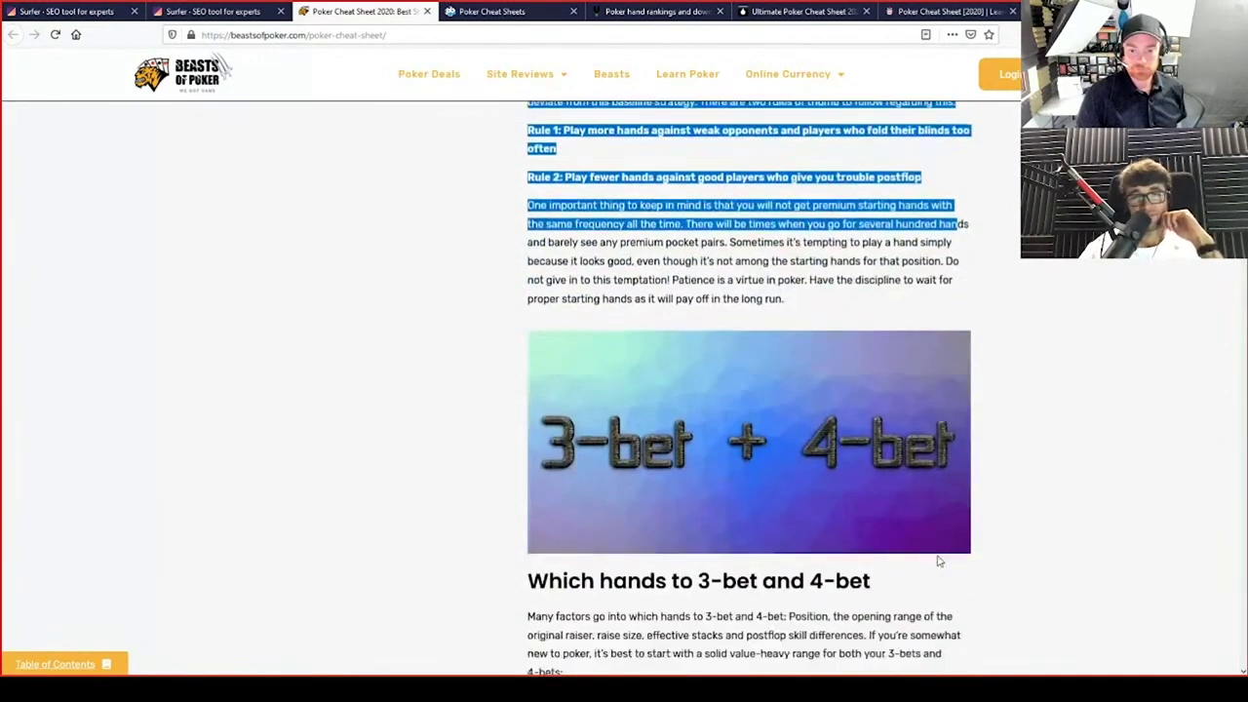
Highlight the heading about 3-bet and 4-bet bluffs and review the sections on value betting, tilt control and bankroll management
{"action": "scroll", "coordinate": [630, 382], "scroll_direction": "down", "scroll_amount": 2}
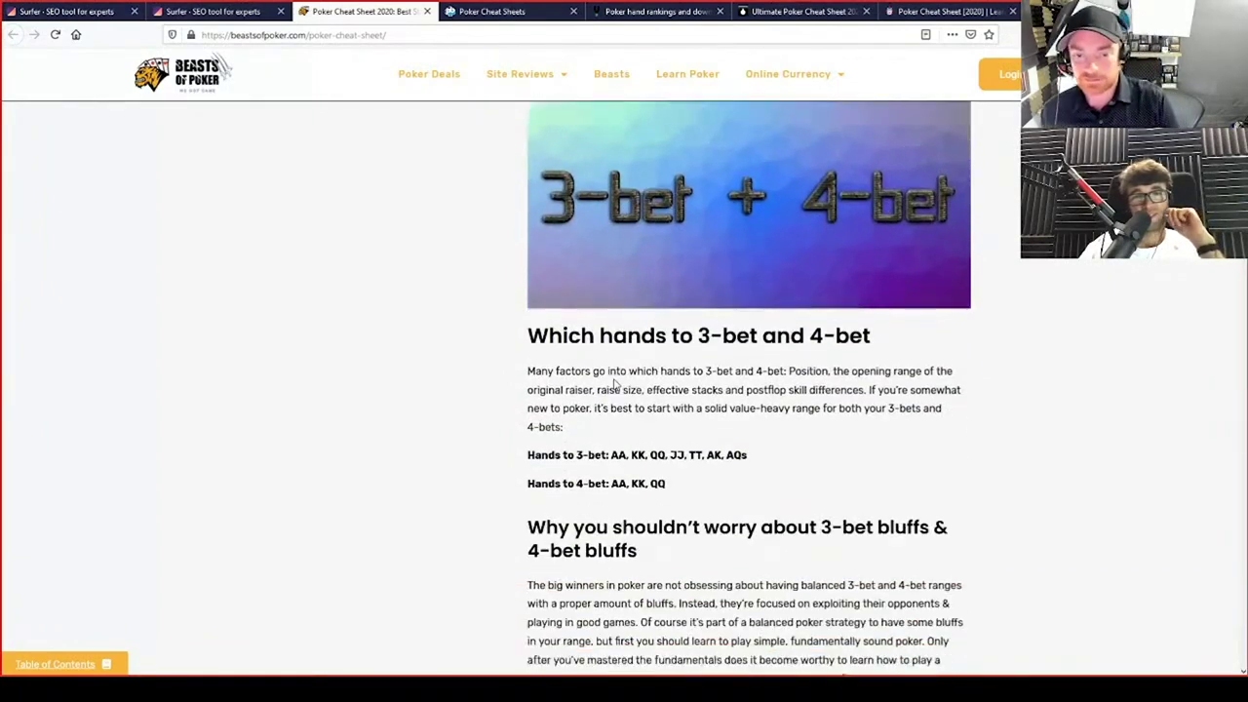
{"action": "scroll", "coordinate": [615, 384], "scroll_direction": "down", "scroll_amount": 2}
{"action": "left_click_drag", "start_coordinate": [527, 355], "coordinate": [673, 385]}
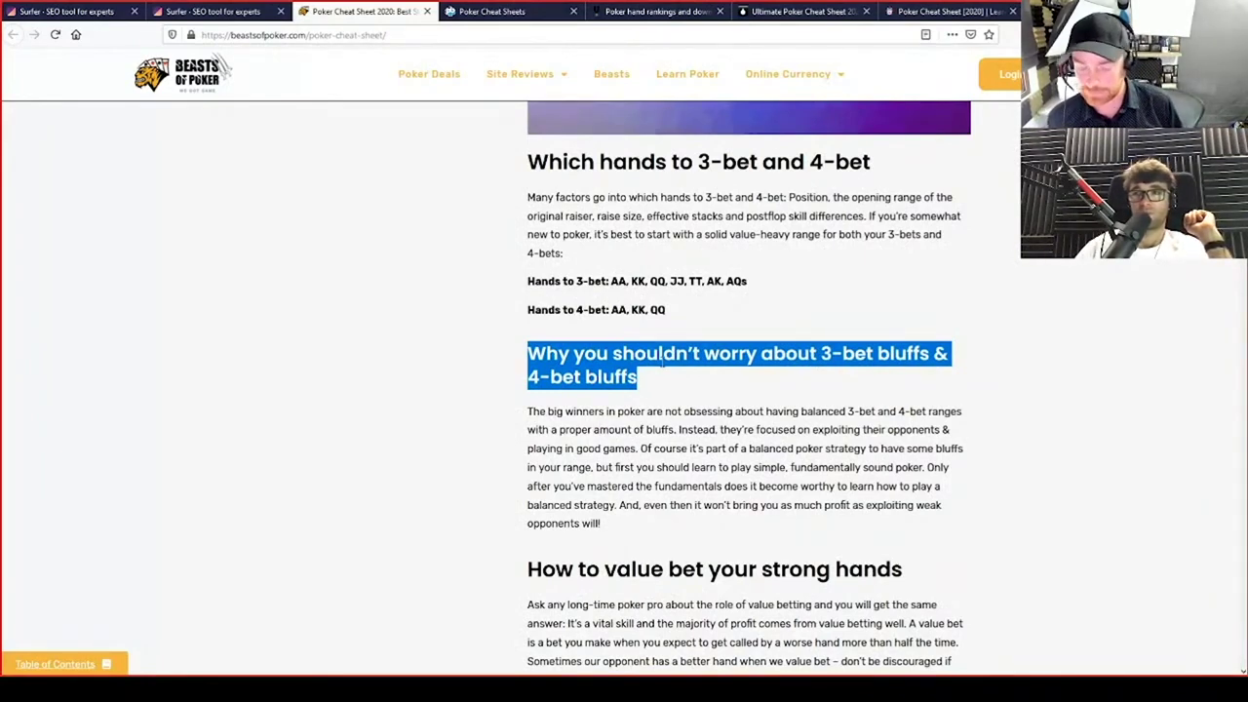
{"action": "scroll", "coordinate": [702, 390], "scroll_direction": "down", "scroll_amount": 5}
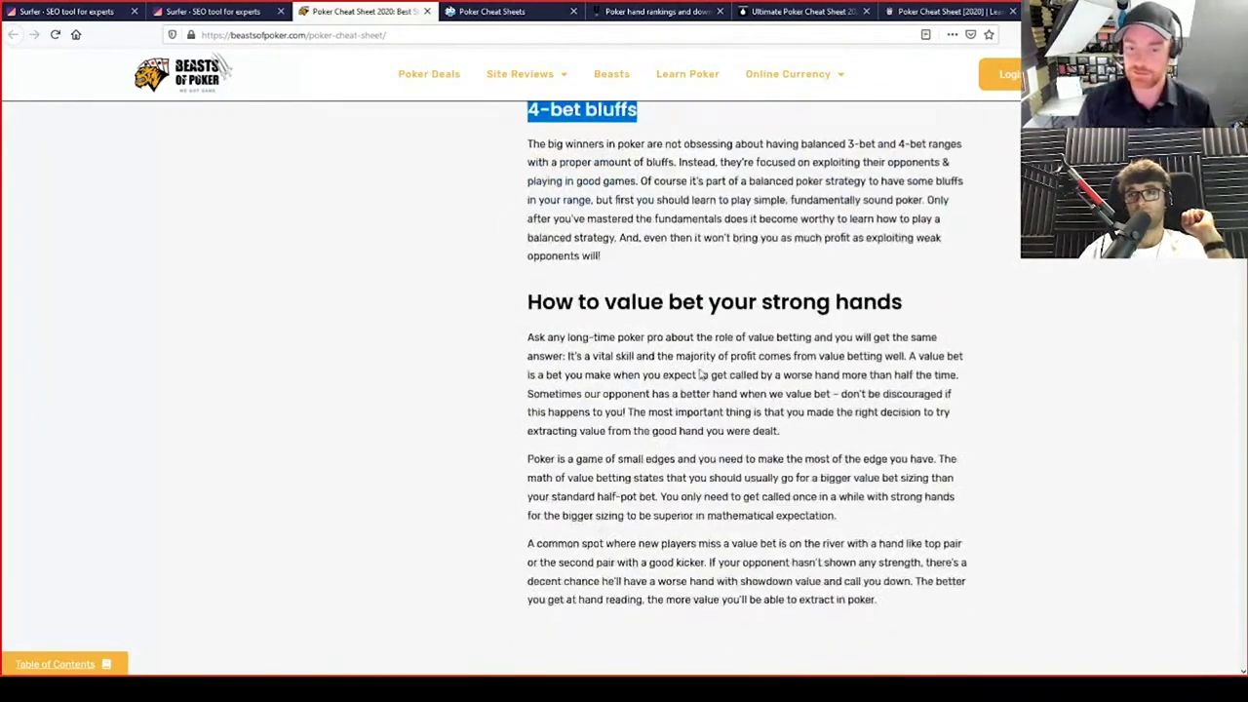
{"action": "scroll", "coordinate": [696, 383], "scroll_direction": "down", "scroll_amount": 5}
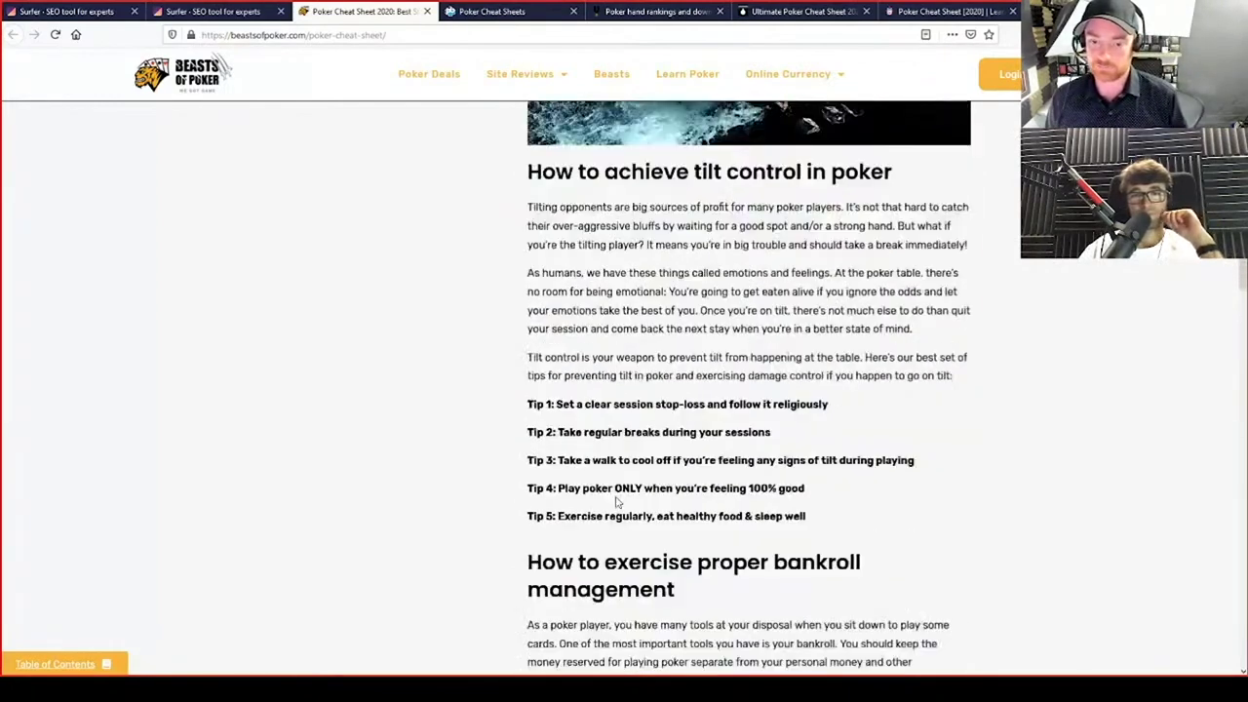
{"action": "scroll", "coordinate": [616, 504], "scroll_direction": "down", "scroll_amount": 4}
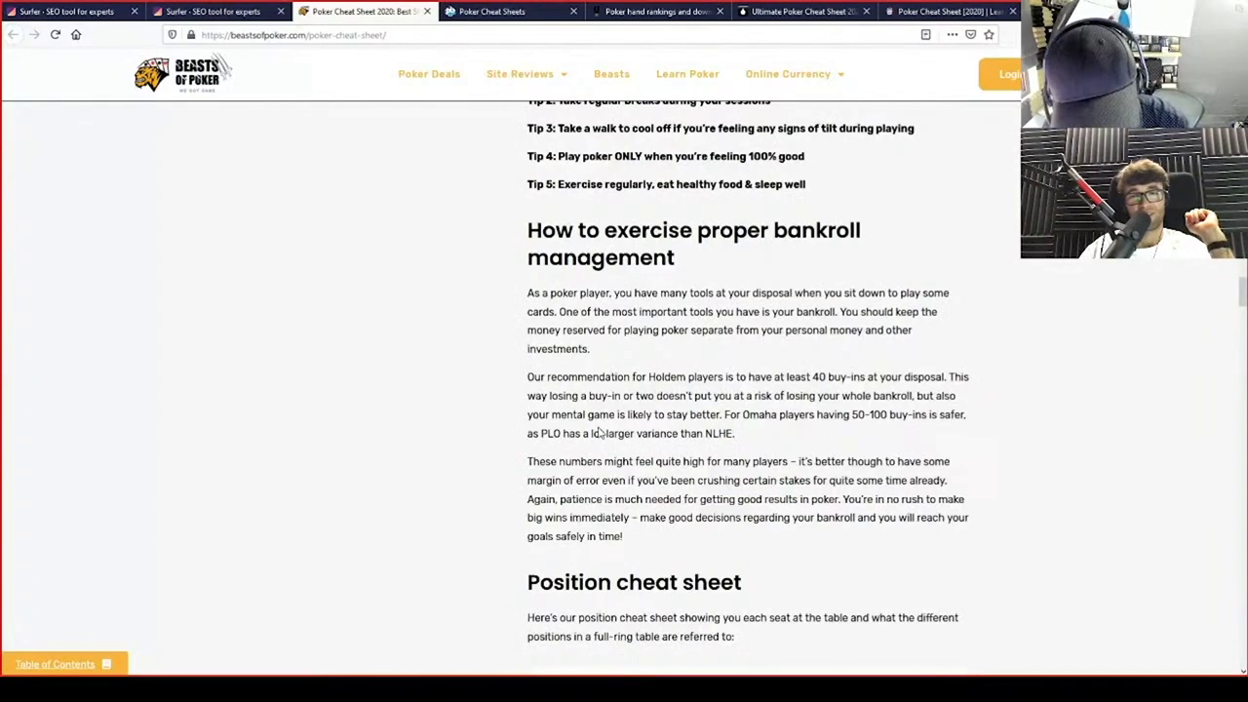
Review the bankroll management advice and the "Position cheat sheet" section with its table seating diagram
{"action": "scroll", "coordinate": [599, 433], "scroll_direction": "down", "scroll_amount": 3}
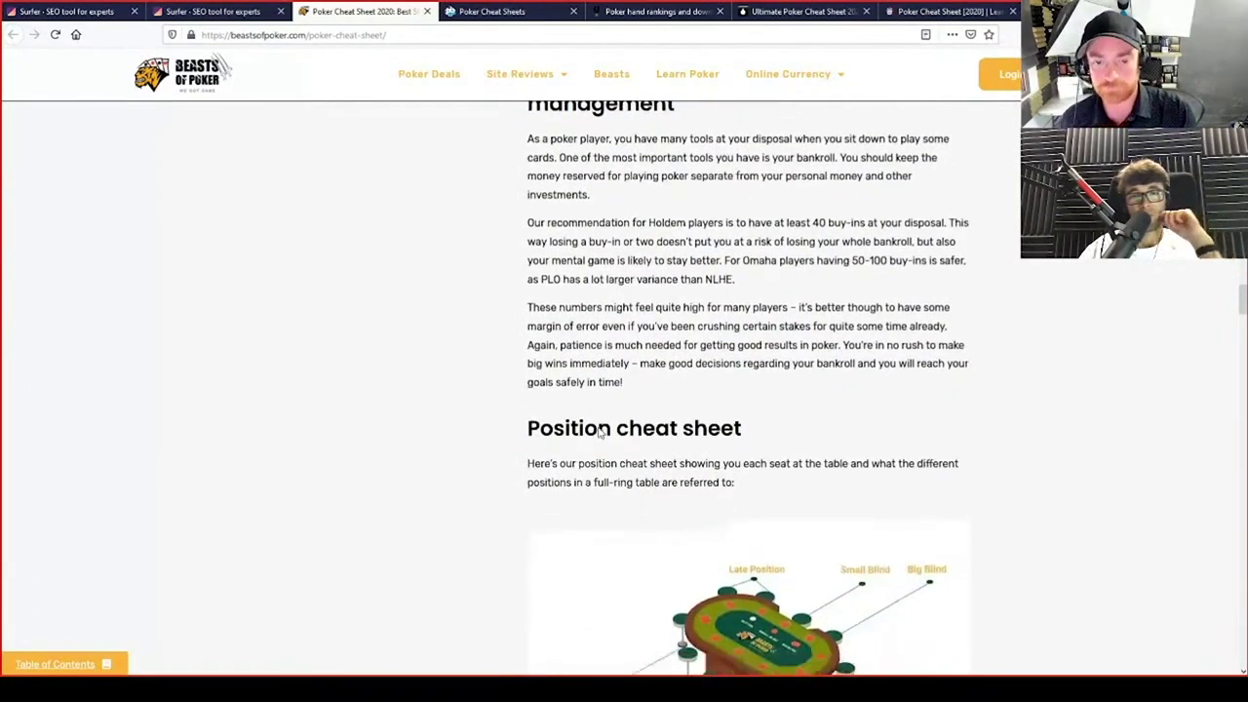
{"action": "scroll", "coordinate": [575, 346], "scroll_direction": "down", "scroll_amount": 2}
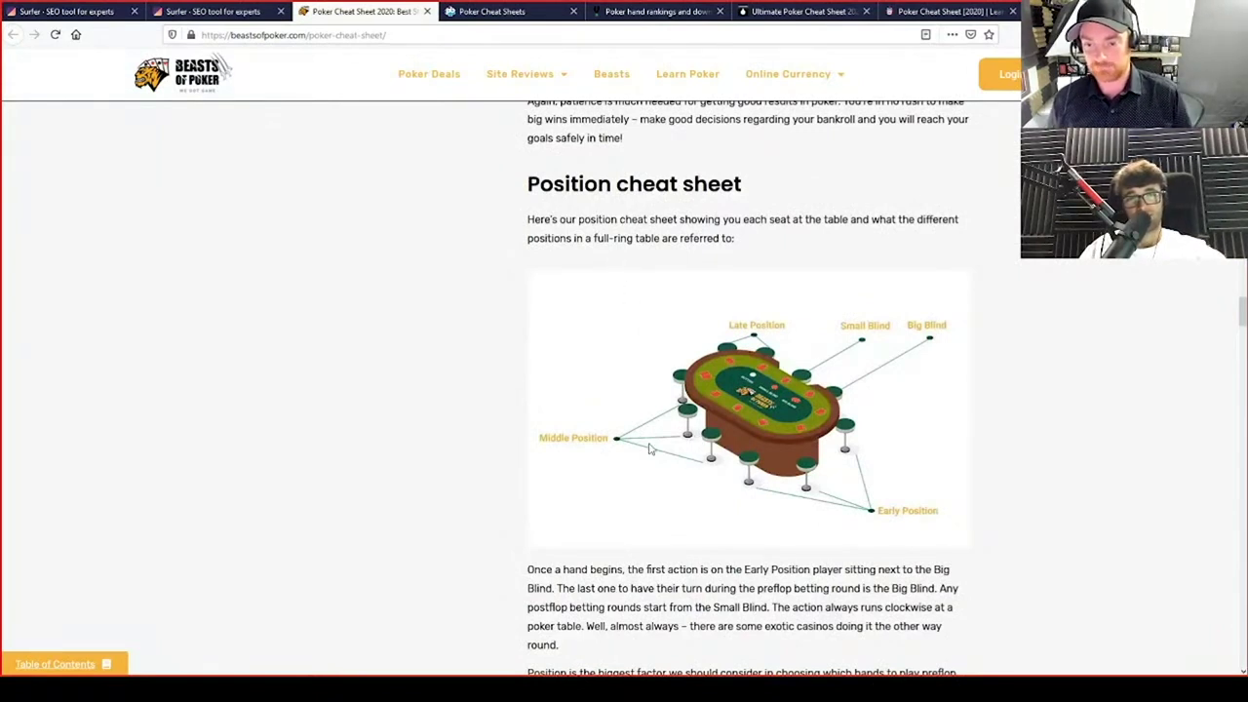
{"action": "scroll", "coordinate": [649, 447], "scroll_direction": "down", "scroll_amount": 2}
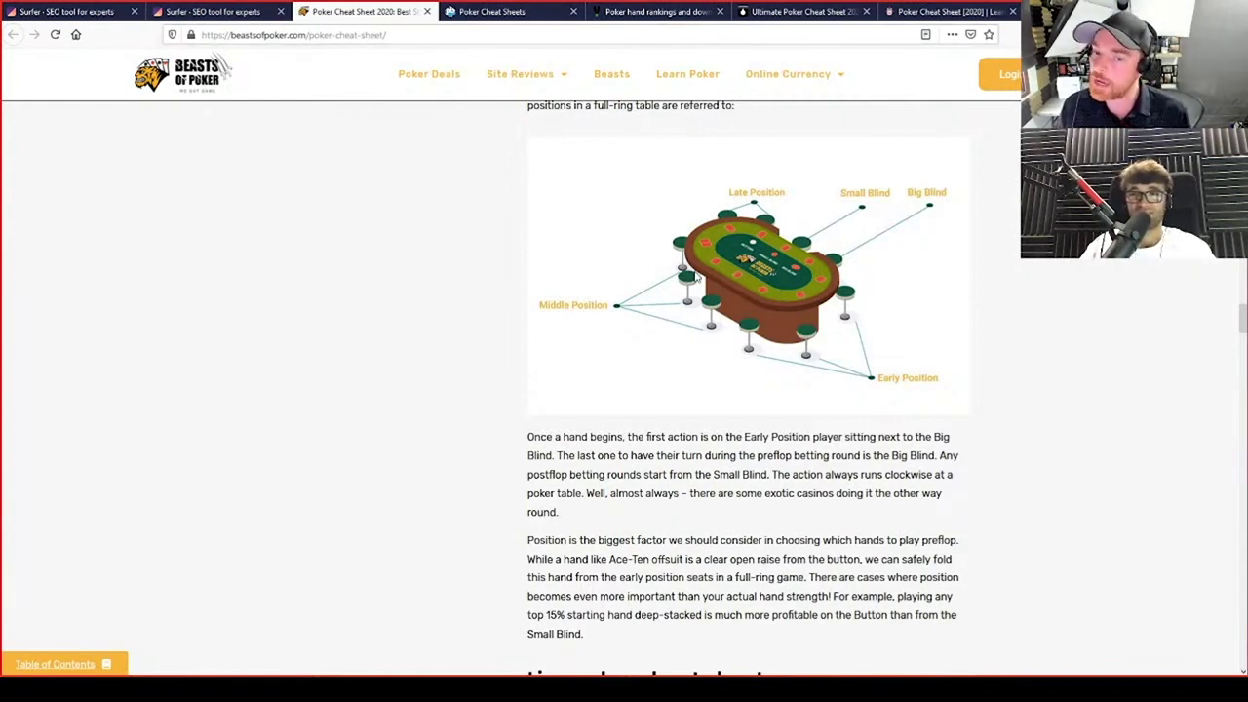
{"action": "scroll", "coordinate": [774, 419], "scroll_direction": "down", "scroll_amount": 8}
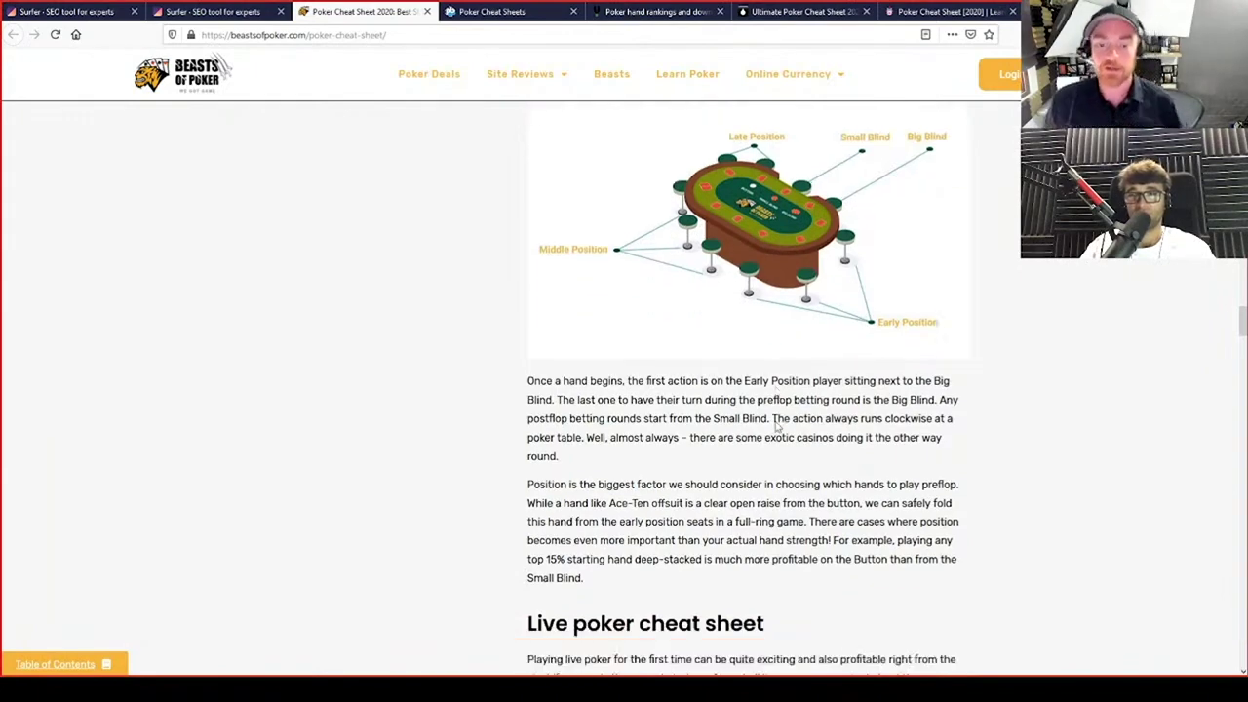
Examine the "Poker odds cheat sheet" section and its table of draws, outs and one-card and two-card percentages
{"action": "scroll", "coordinate": [778, 449], "scroll_direction": "down", "scroll_amount": 3}
{"action": "scroll", "coordinate": [778, 446], "scroll_direction": "down", "scroll_amount": 2}
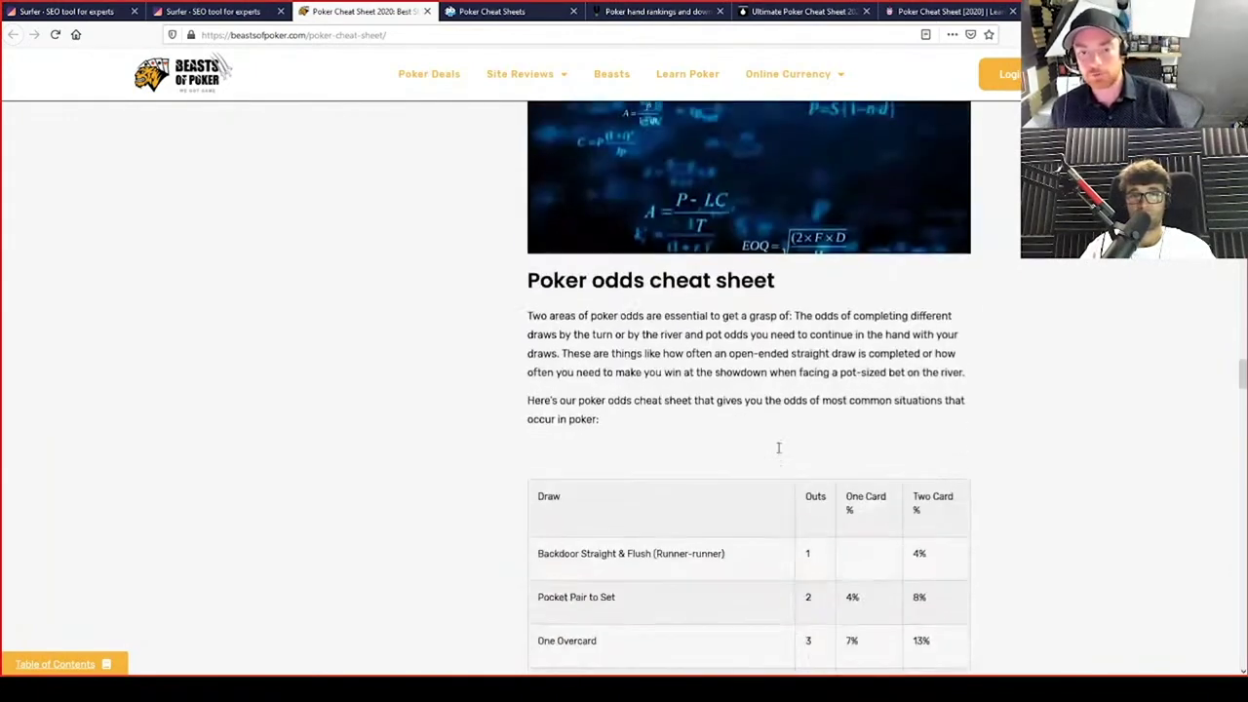
{"action": "scroll", "coordinate": [897, 372], "scroll_direction": "up", "scroll_amount": 2}
{"action": "scroll", "coordinate": [896, 372], "scroll_direction": "down", "scroll_amount": 4}
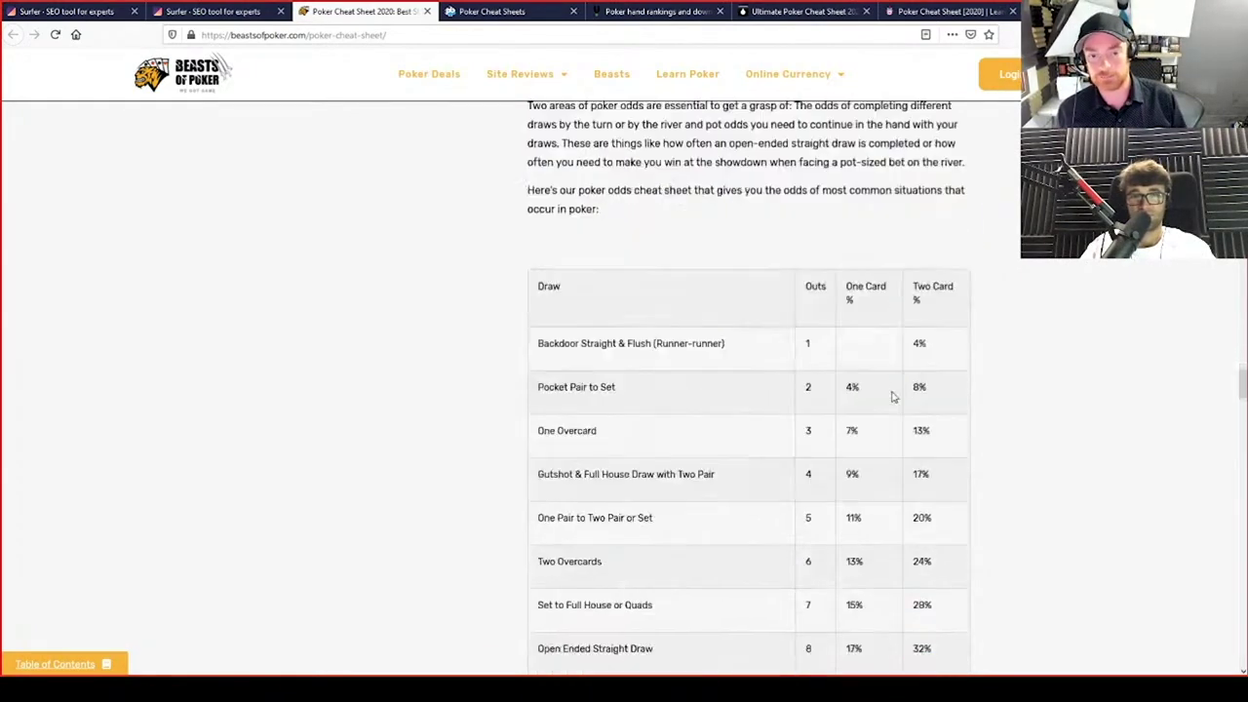
{"action": "scroll", "coordinate": [887, 390], "scroll_direction": "up", "scroll_amount": 2}
{"action": "scroll", "coordinate": [715, 351], "scroll_direction": "down", "scroll_amount": 3}
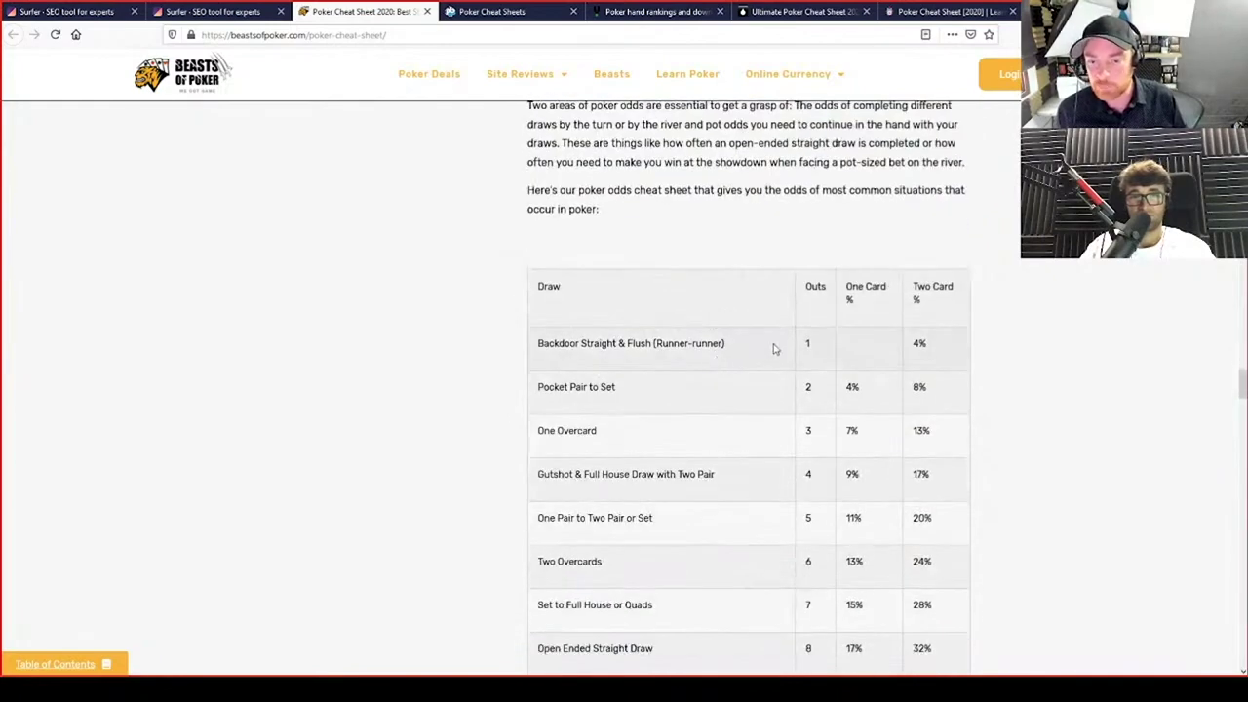
{"action": "scroll", "coordinate": [774, 348], "scroll_direction": "down", "scroll_amount": 2}
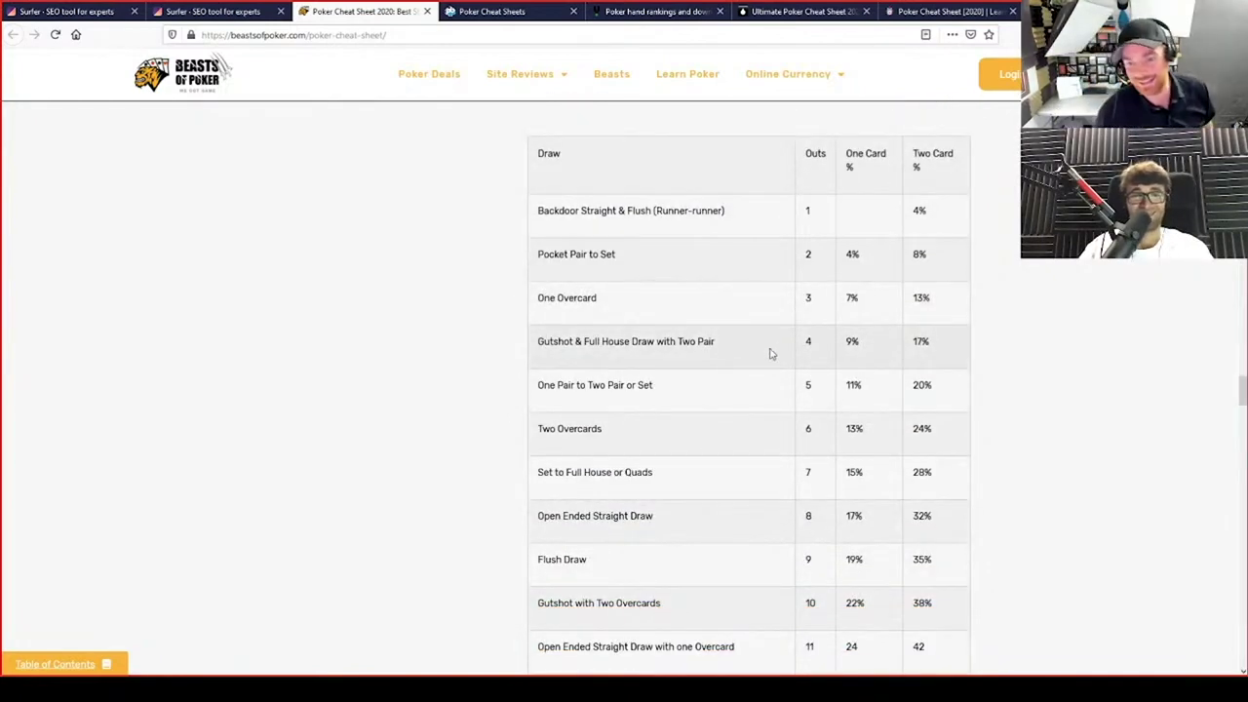
{"action": "scroll", "coordinate": [741, 371], "scroll_direction": "down", "scroll_amount": 1}
{"action": "scroll", "coordinate": [693, 593], "scroll_direction": "down", "scroll_amount": 4}
{"action": "scroll", "coordinate": [692, 593], "scroll_direction": "up", "scroll_amount": 2}
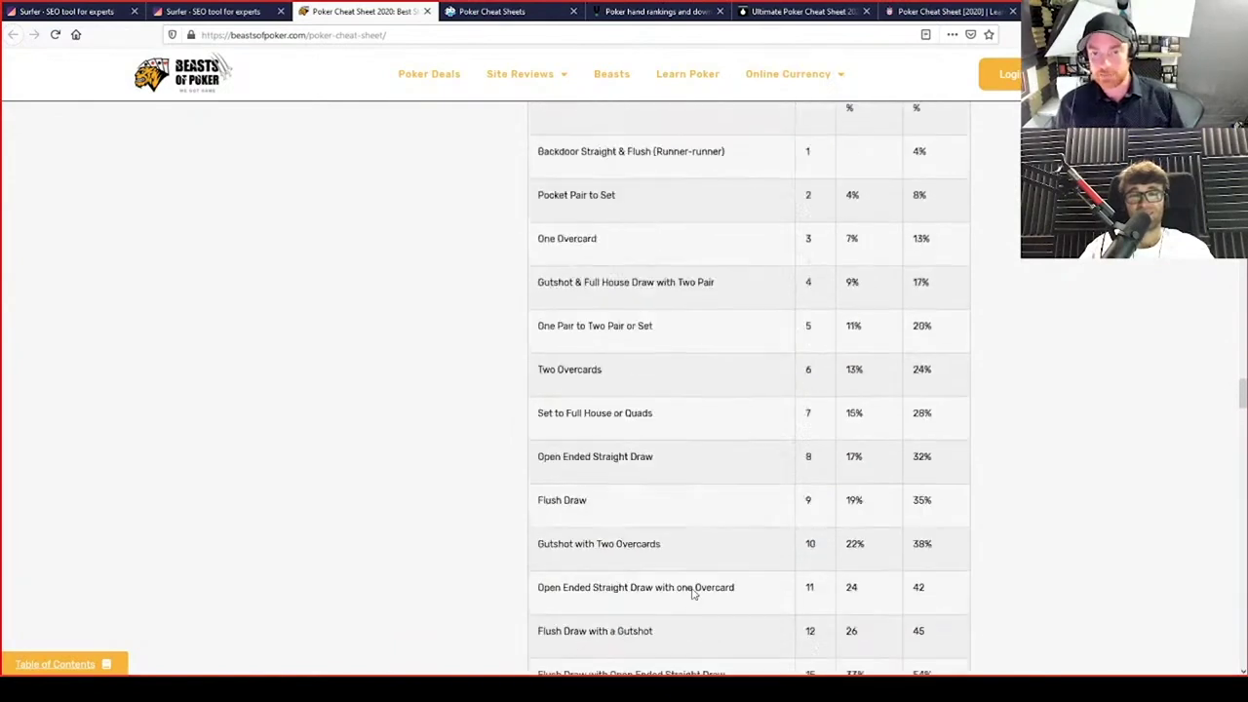
{"action": "scroll", "coordinate": [693, 593], "scroll_direction": "down", "scroll_amount": 1}
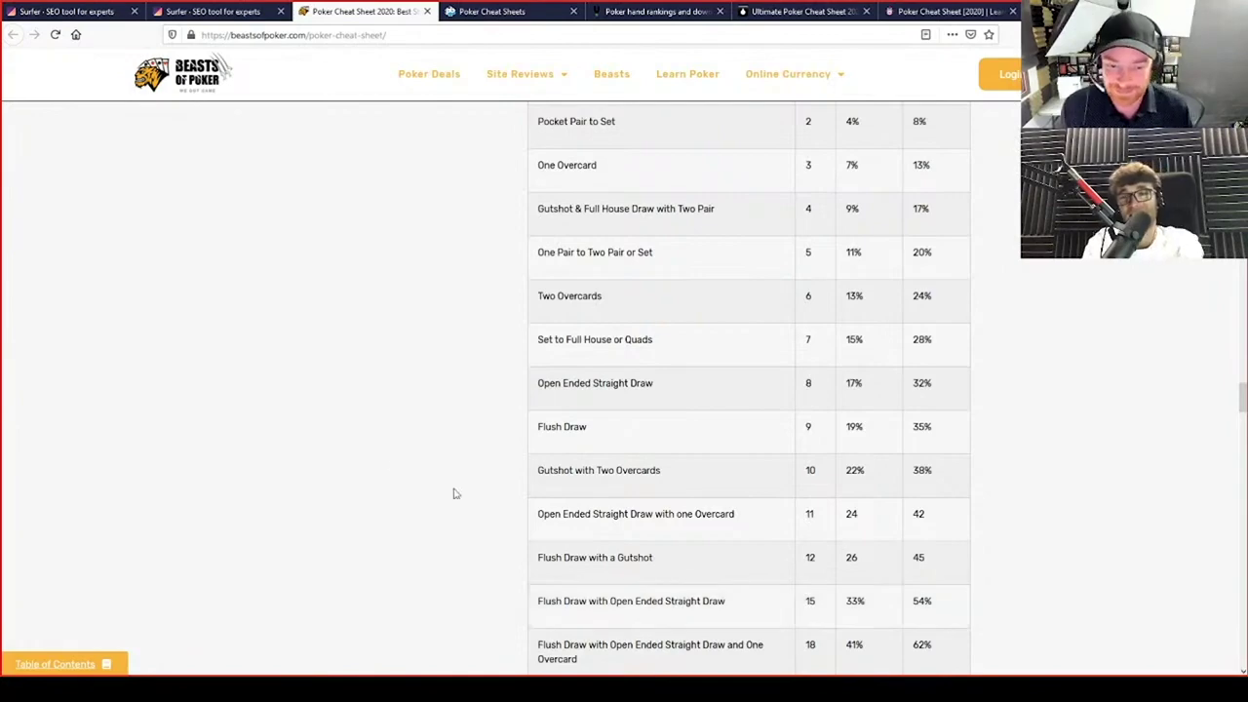
{"action": "scroll", "coordinate": [382, 451], "scroll_direction": "down", "scroll_amount": 1}
{"action": "scroll", "coordinate": [383, 450], "scroll_direction": "down", "scroll_amount": 3}
{"action": "scroll", "coordinate": [380, 445], "scroll_direction": "up", "scroll_amount": 6}
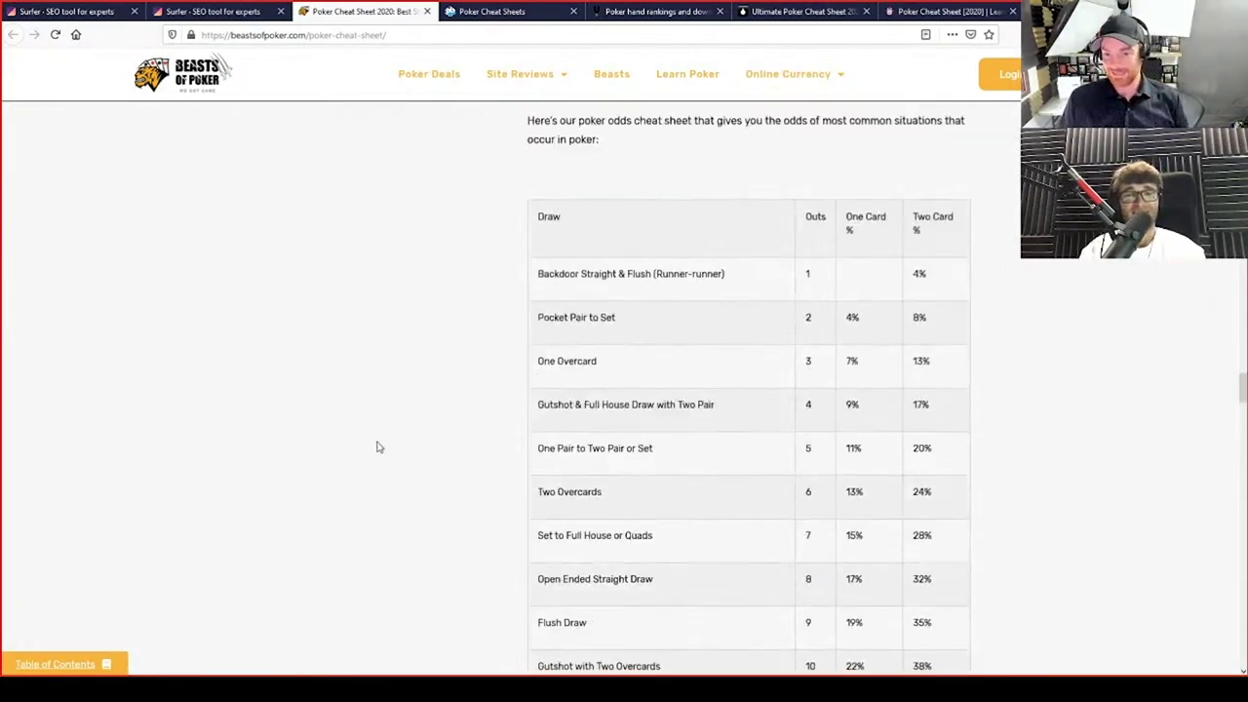
Review the "Tournament poker cheat sheet: Push Fold Charts" section and its downloadable PDF charts
{"action": "scroll", "coordinate": [824, 363], "scroll_direction": "down", "scroll_amount": 12}
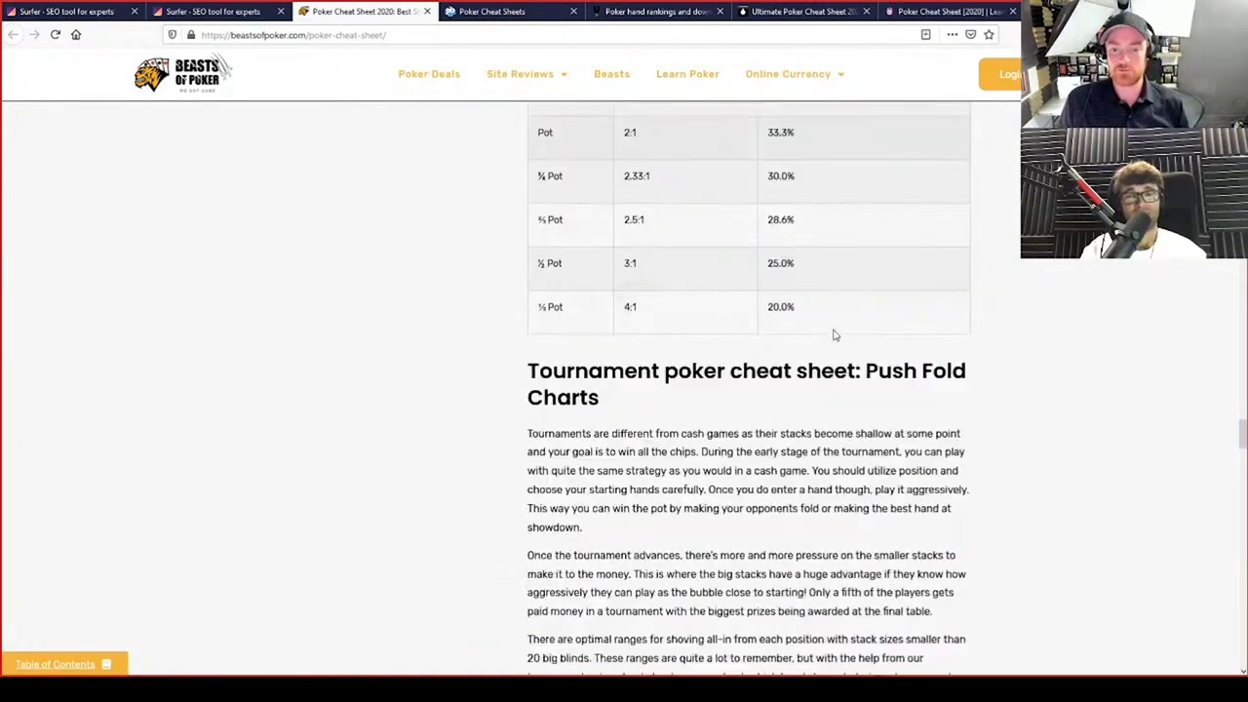
{"action": "scroll", "coordinate": [834, 334], "scroll_direction": "down", "scroll_amount": 3}
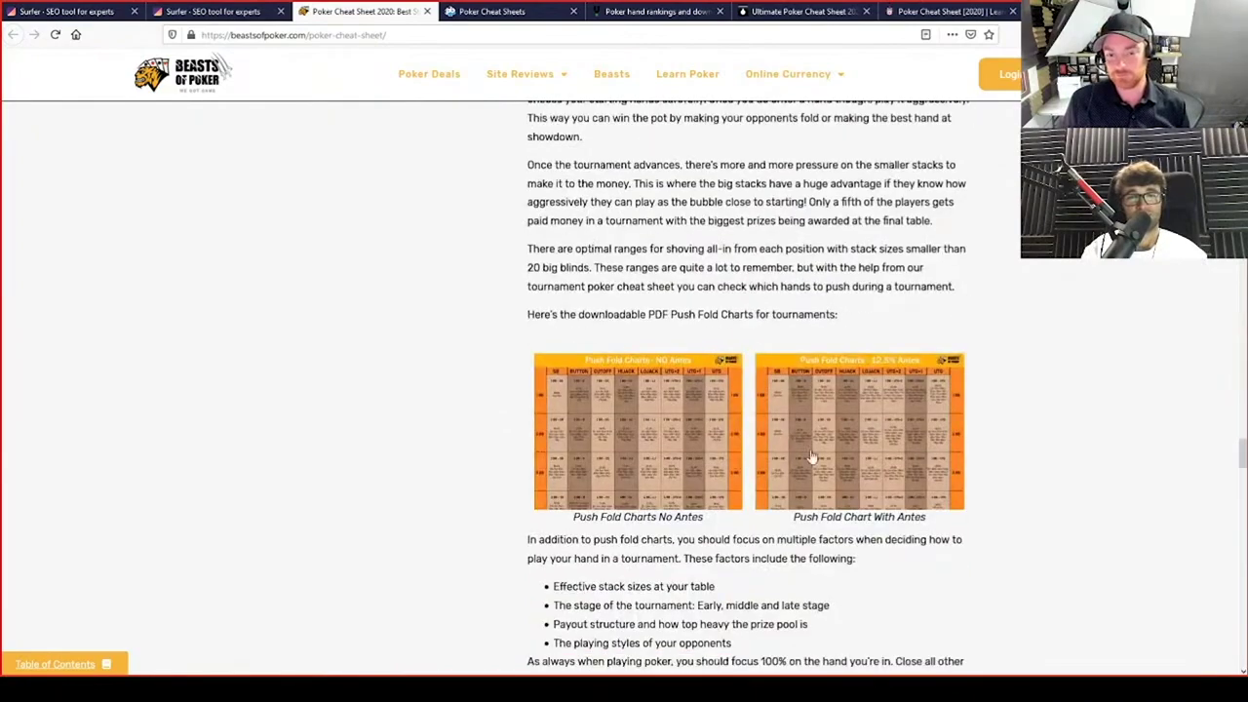
{"action": "scroll", "coordinate": [747, 447], "scroll_direction": "up", "scroll_amount": 3}
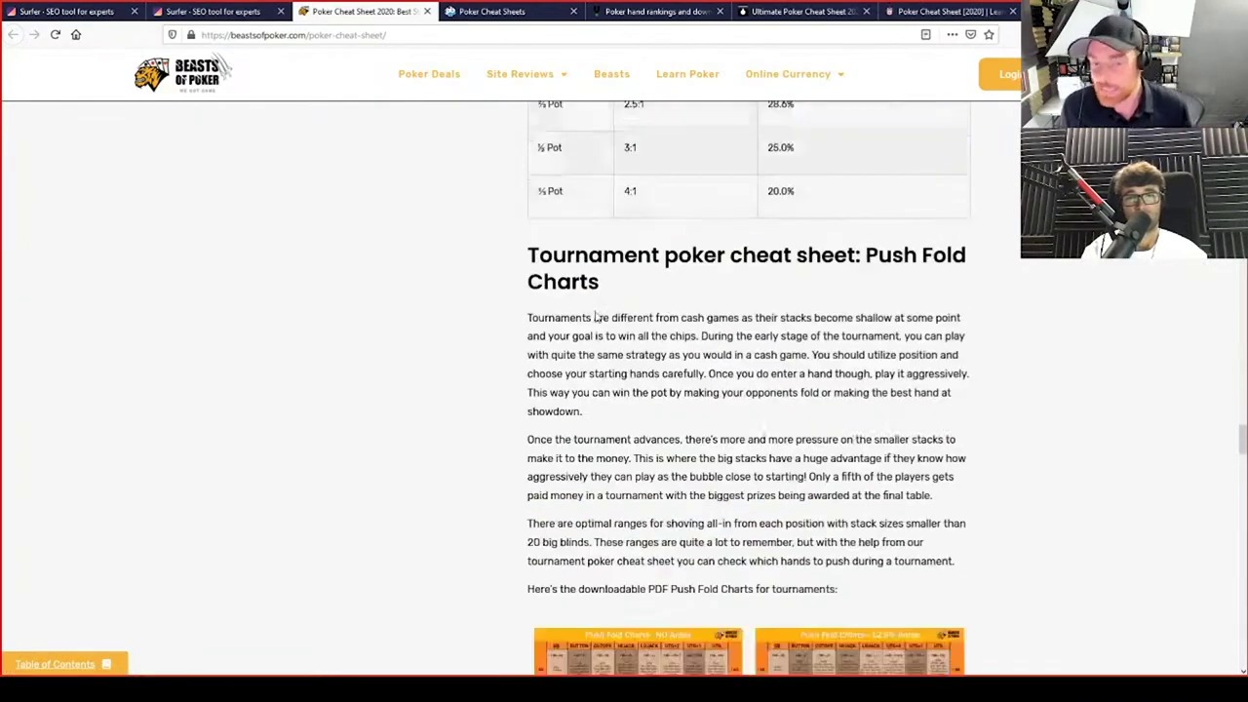
{"action": "scroll", "coordinate": [595, 329], "scroll_direction": "down", "scroll_amount": 6}
Skim the "Recently asked questions" section, from the poker-for-dummies question to the rules of poker
{"action": "scroll", "coordinate": [595, 329], "scroll_direction": "down", "scroll_amount": 7}
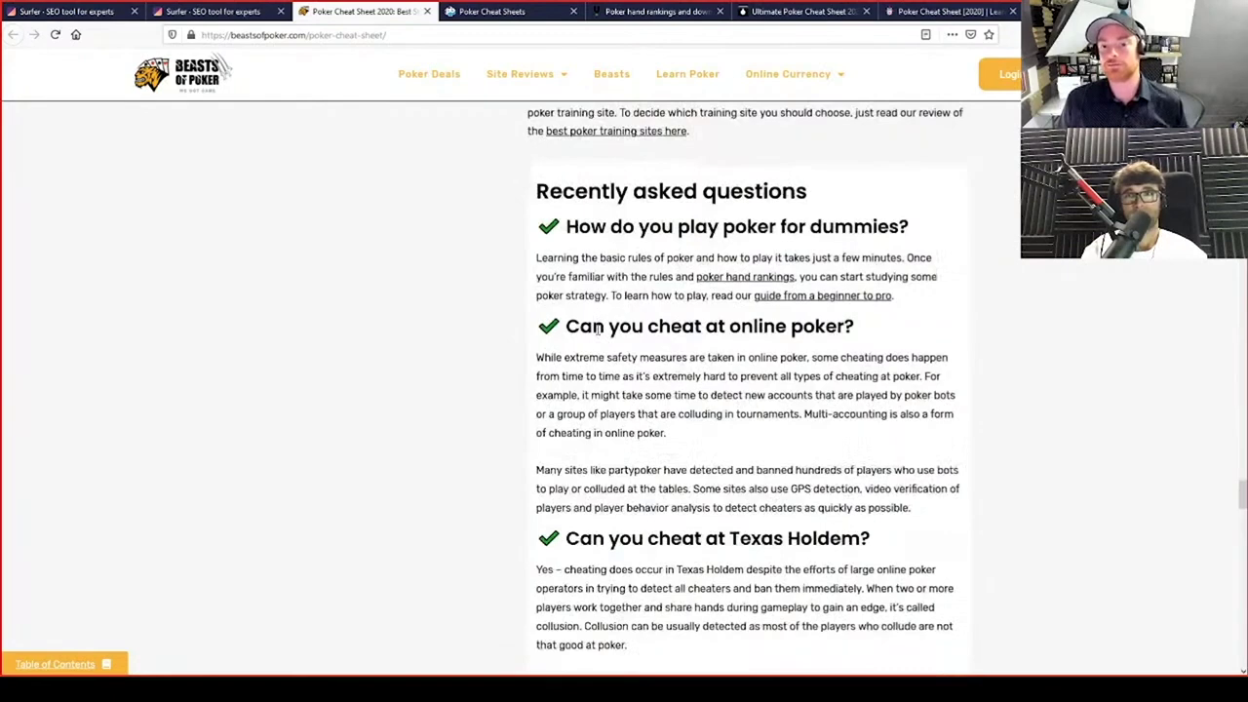
{"action": "scroll", "coordinate": [640, 190], "scroll_direction": "down", "scroll_amount": 5}
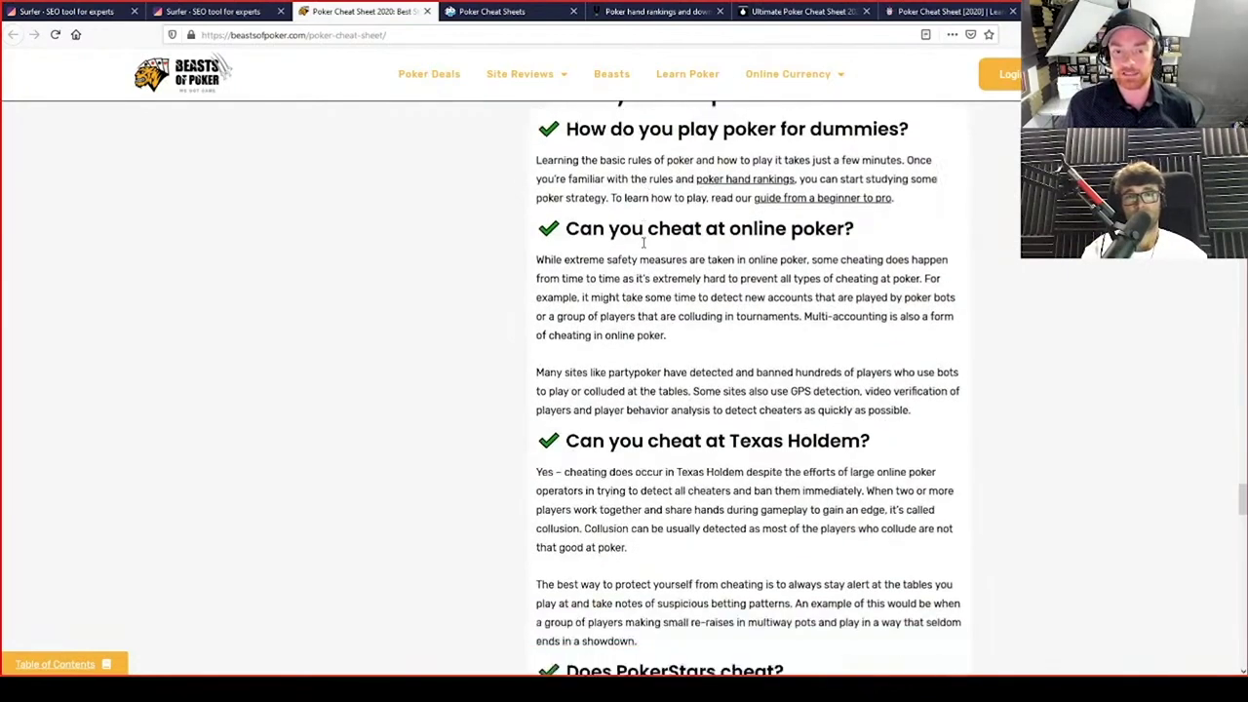
{"action": "scroll", "coordinate": [636, 262], "scroll_direction": "down", "scroll_amount": 6}
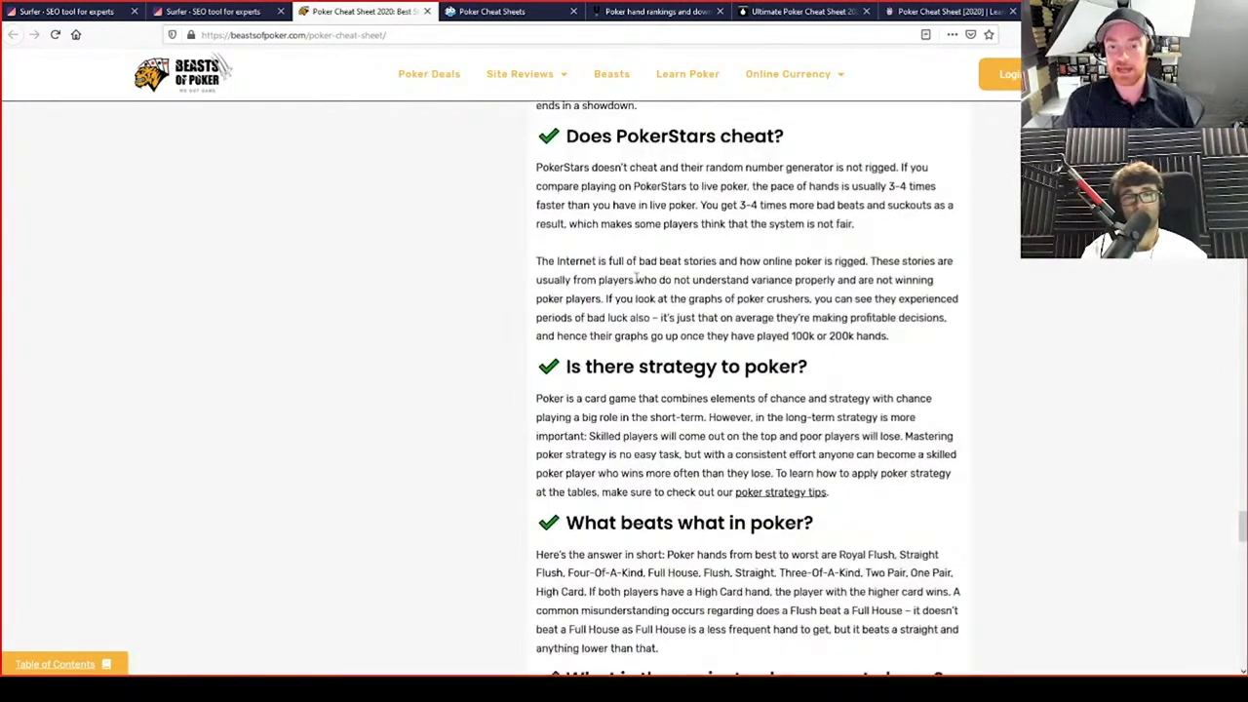
{"action": "scroll", "coordinate": [630, 273], "scroll_direction": "down", "scroll_amount": 10}
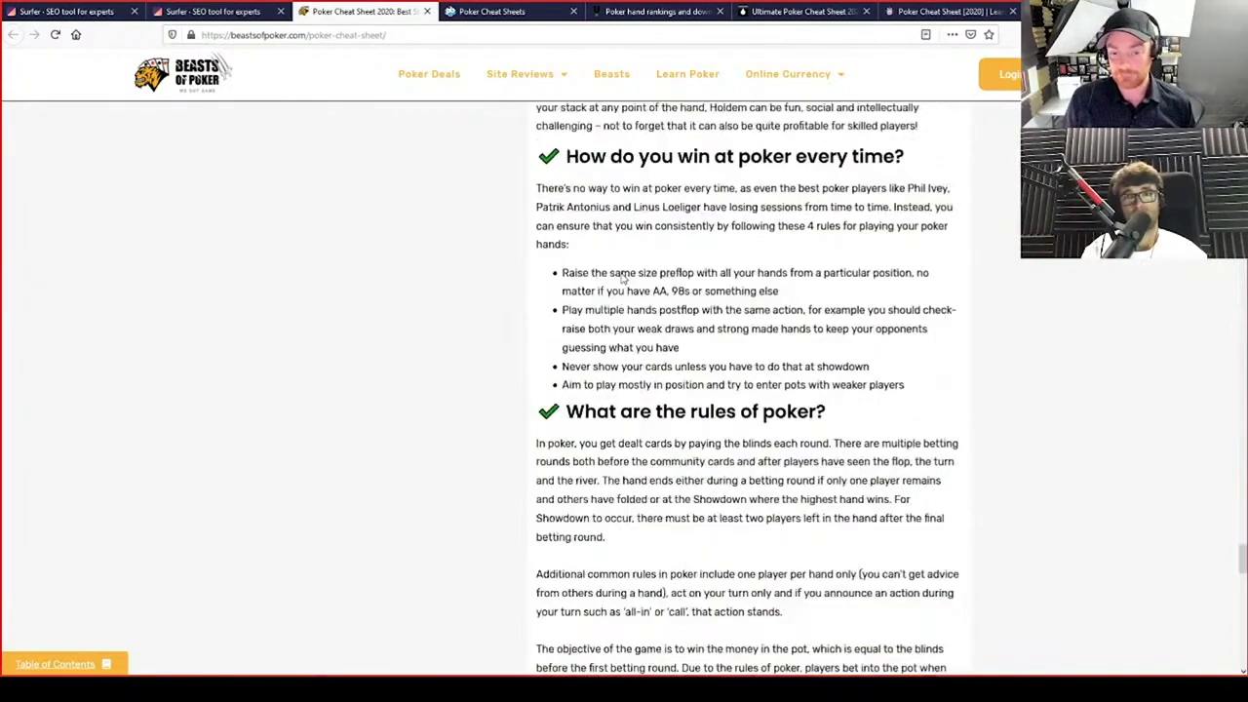
Compare the opening of the Beasts of Poker article with the top of the competing pokerbonus.com "Poker Cheat Sheets" page
{"action": "scroll", "coordinate": [636, 257], "scroll_direction": "up", "scroll_amount": 20}
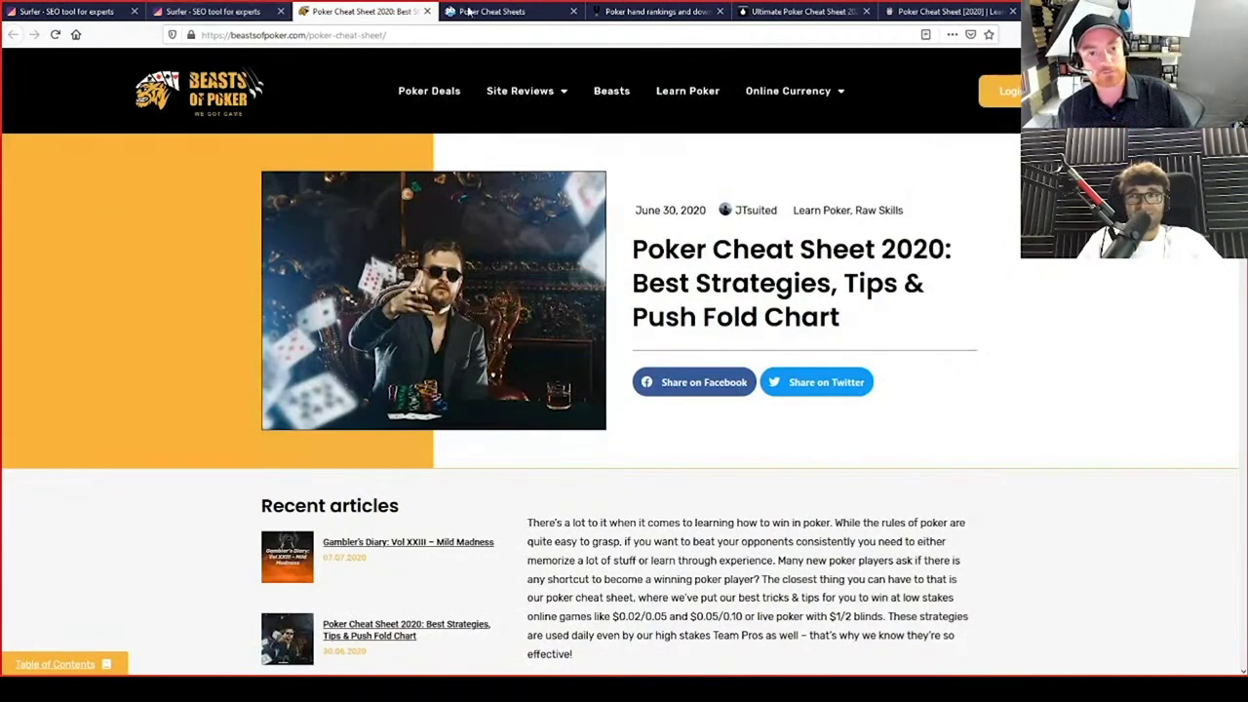
{"action": "key", "text": "ctrl+Tab"}
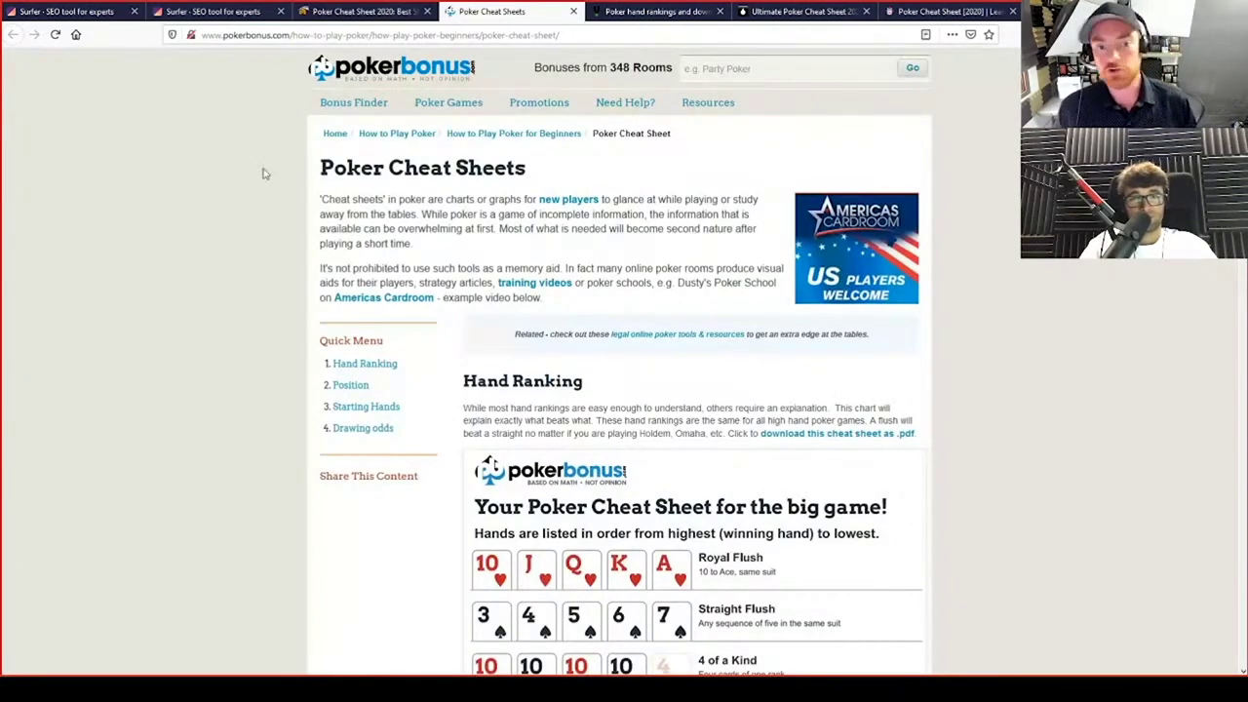
{"action": "key", "text": "ctrl+shift+Tab"}
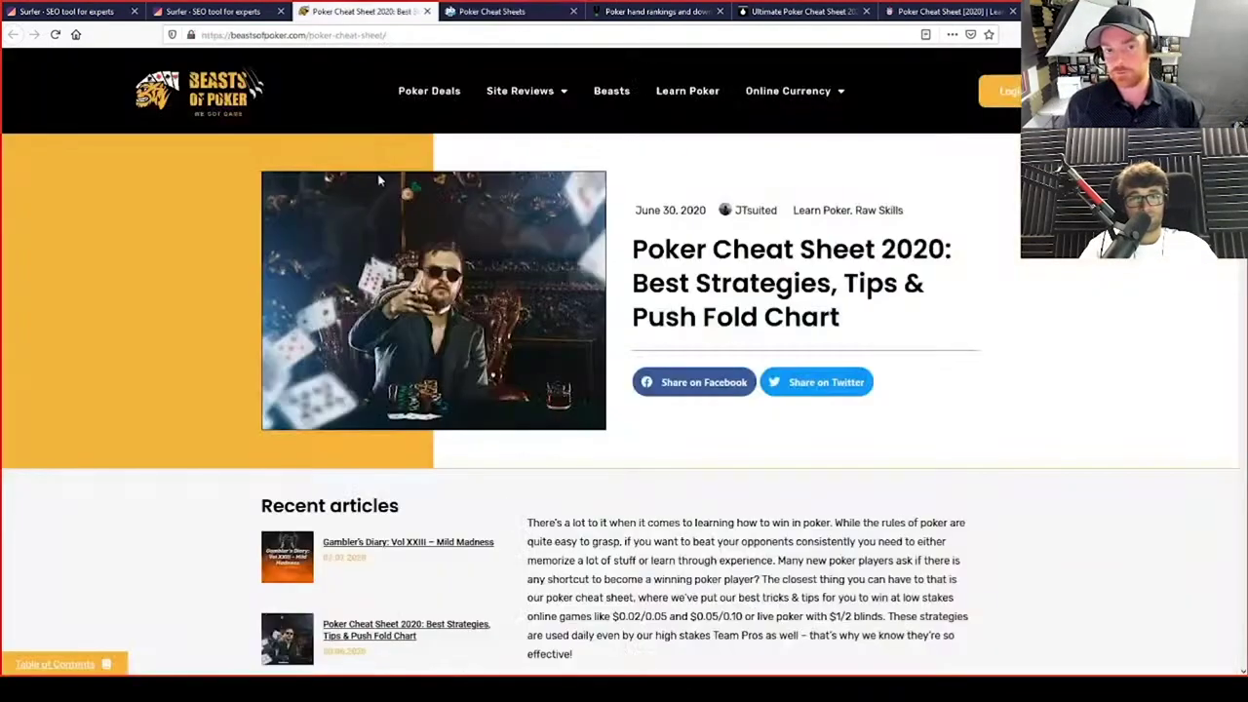
{"action": "left_click", "coordinate": [486, 11]}
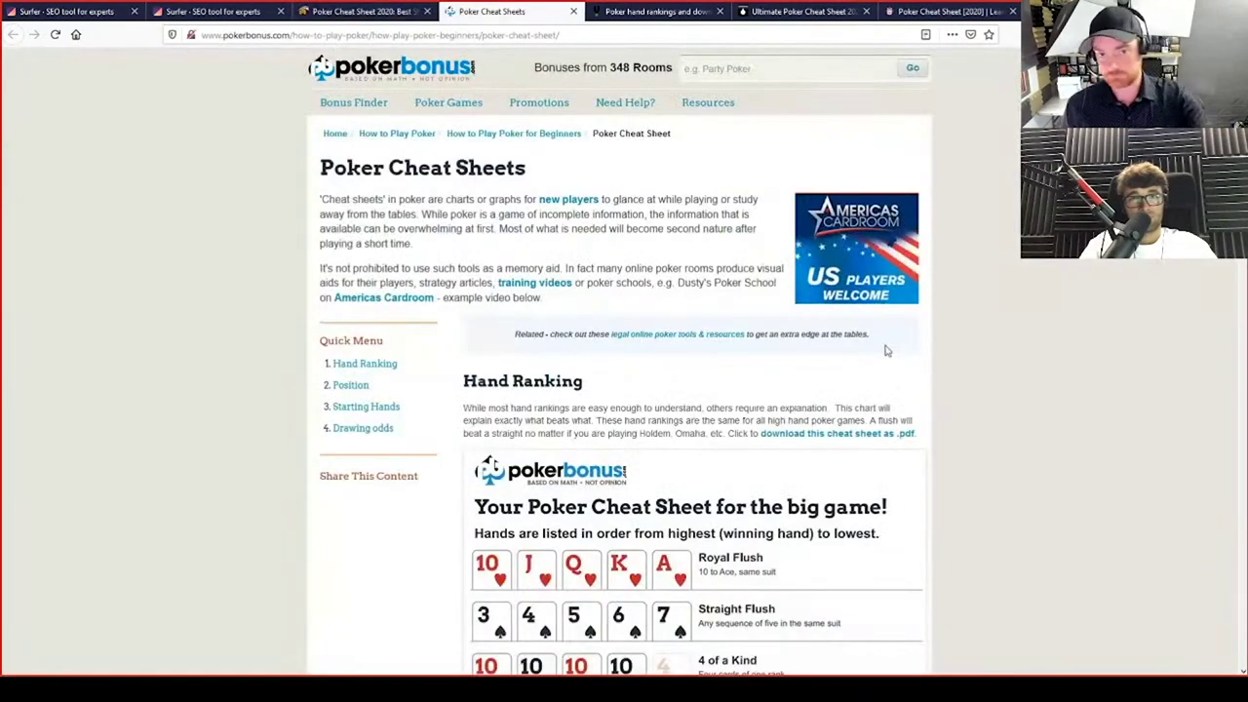
{"action": "mouse_move", "coordinate": [561, 156]}
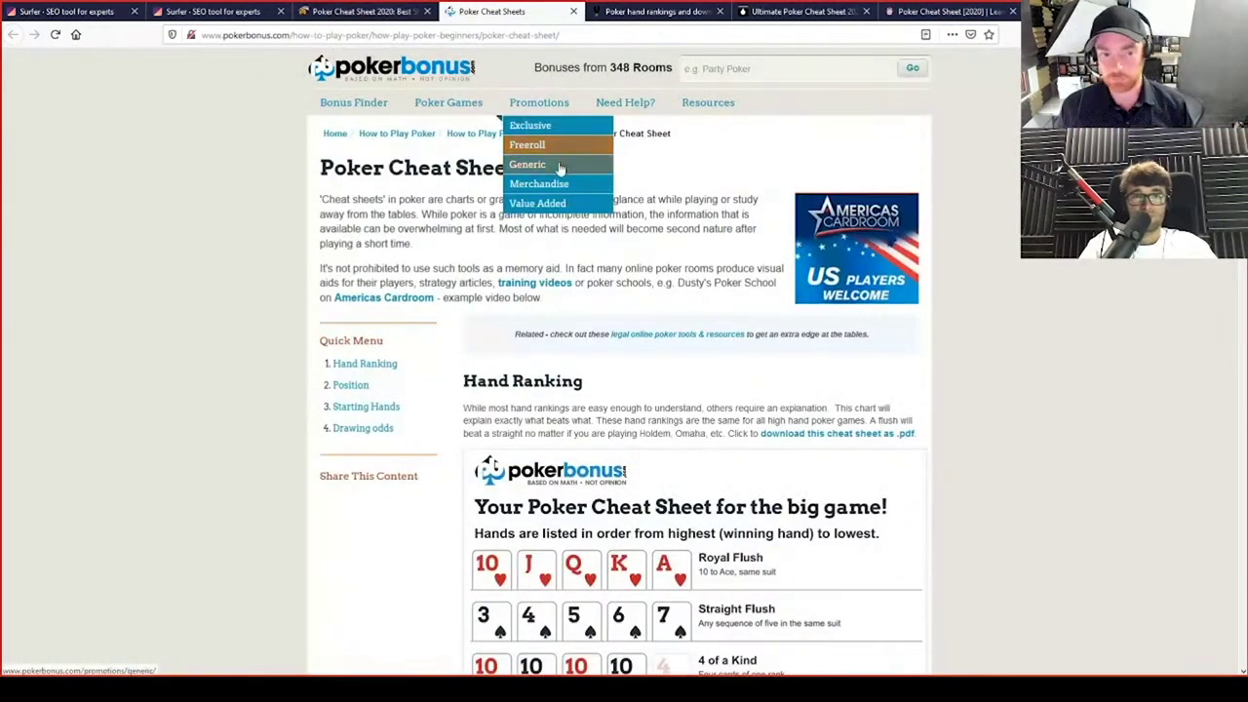
Examine the competitor's Hand Ranking chart and the Position seating diagram below it
{"action": "scroll", "coordinate": [491, 297], "scroll_direction": "down", "scroll_amount": 4}
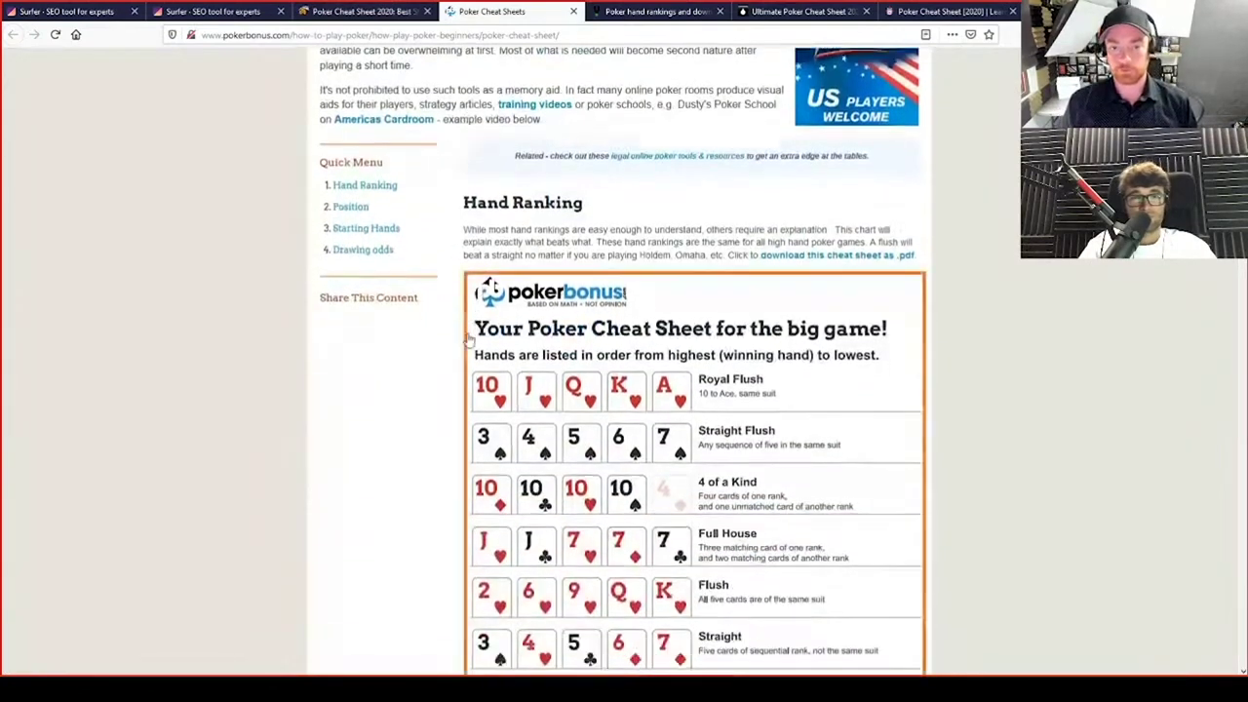
{"action": "scroll", "coordinate": [467, 343], "scroll_direction": "down", "scroll_amount": 1}
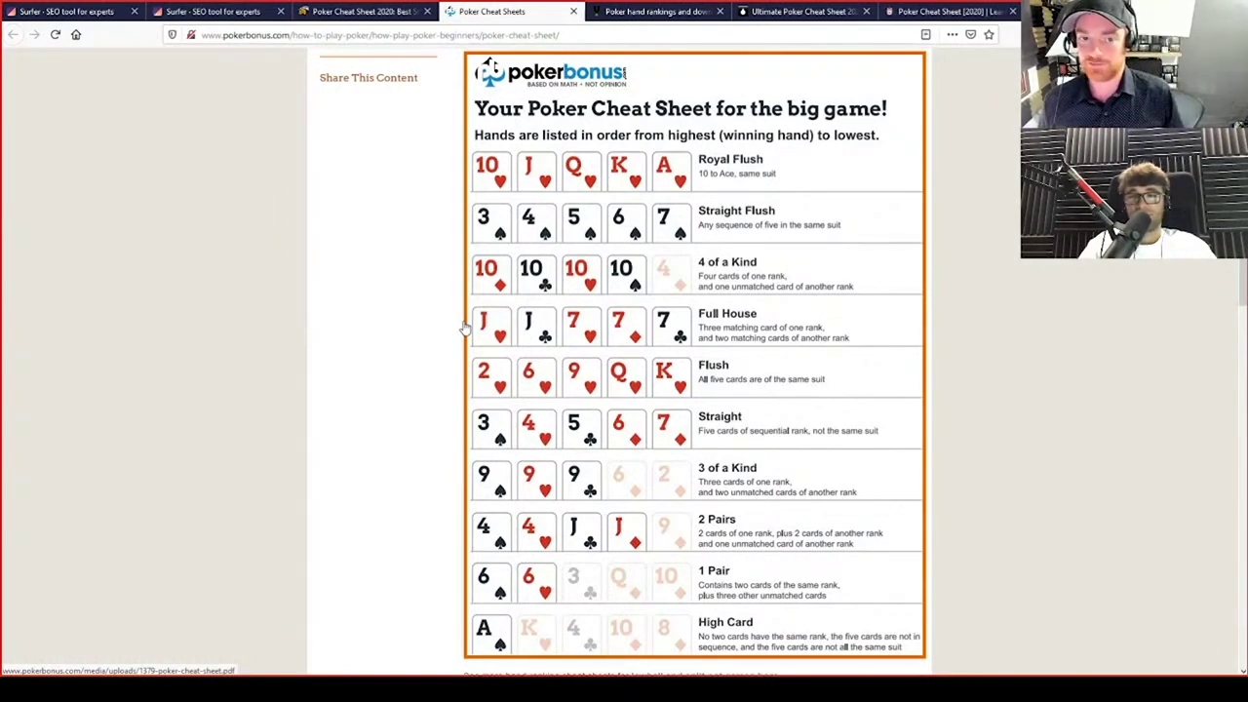
{"action": "scroll", "coordinate": [439, 271], "scroll_direction": "up", "scroll_amount": 3}
{"action": "scroll", "coordinate": [439, 271], "scroll_direction": "down", "scroll_amount": 3}
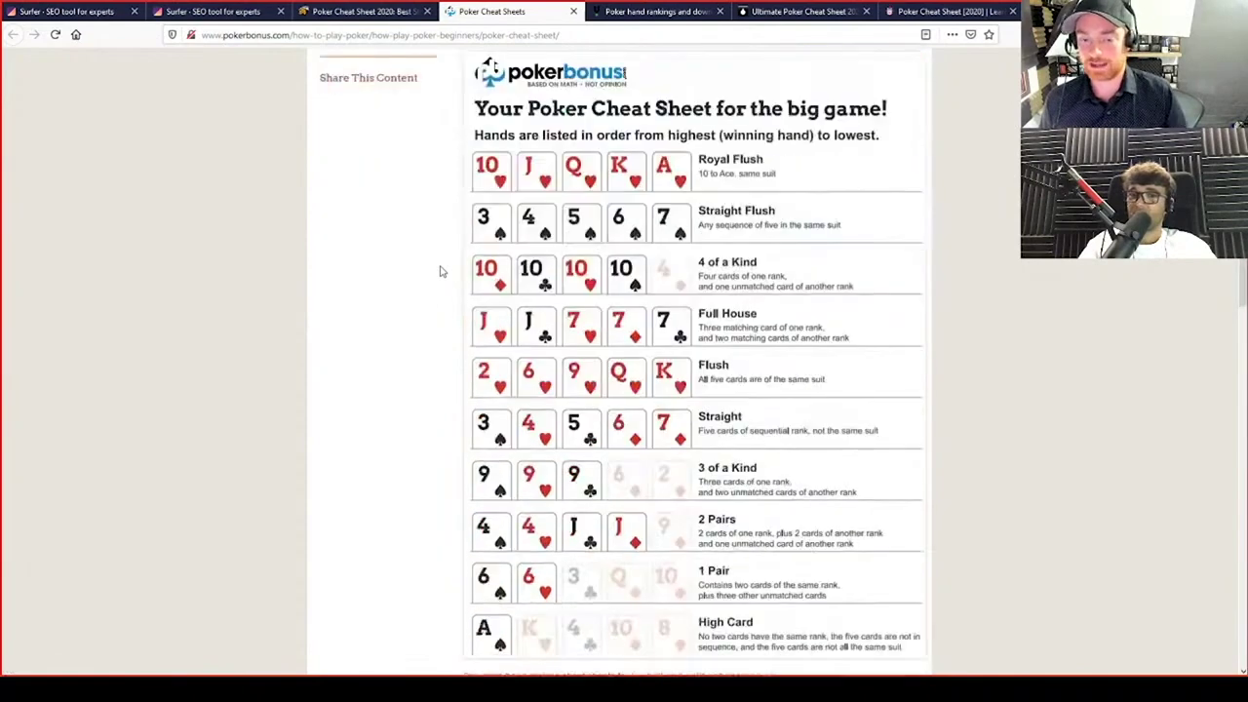
{"action": "scroll", "coordinate": [440, 271], "scroll_direction": "down", "scroll_amount": 5}
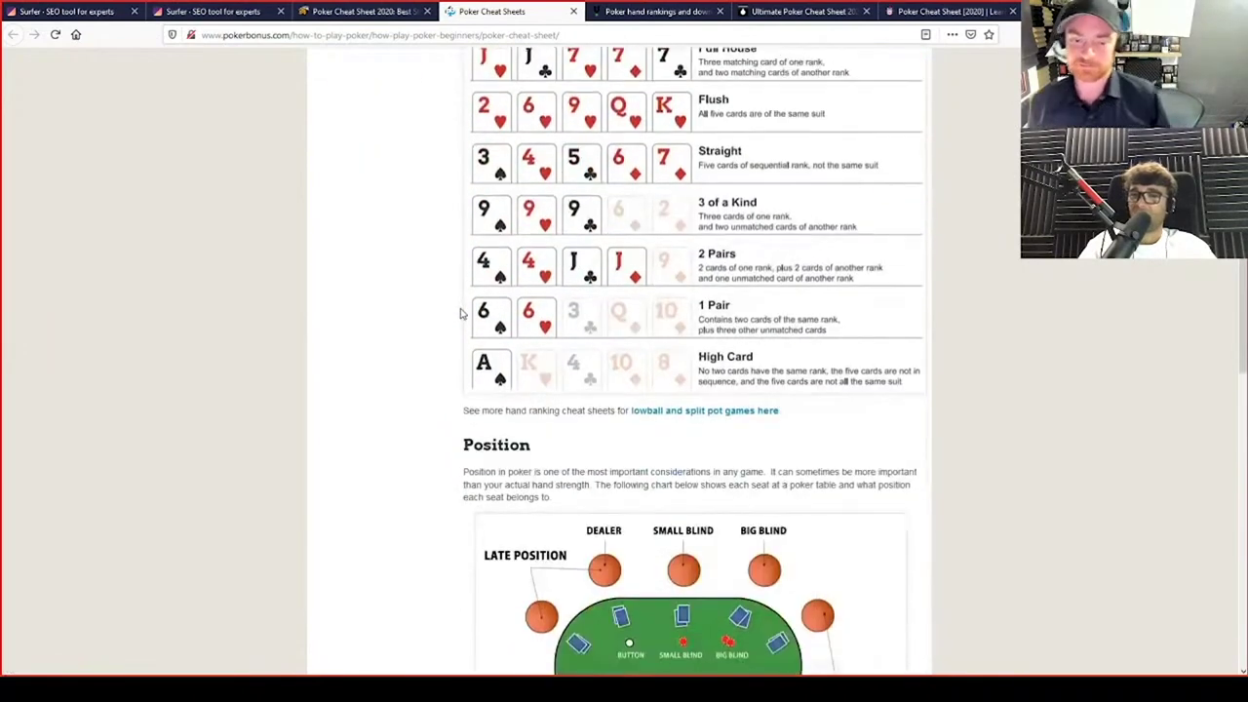
{"action": "scroll", "coordinate": [461, 297], "scroll_direction": "down", "scroll_amount": 3}
{"action": "scroll", "coordinate": [439, 293], "scroll_direction": "down", "scroll_amount": 3}
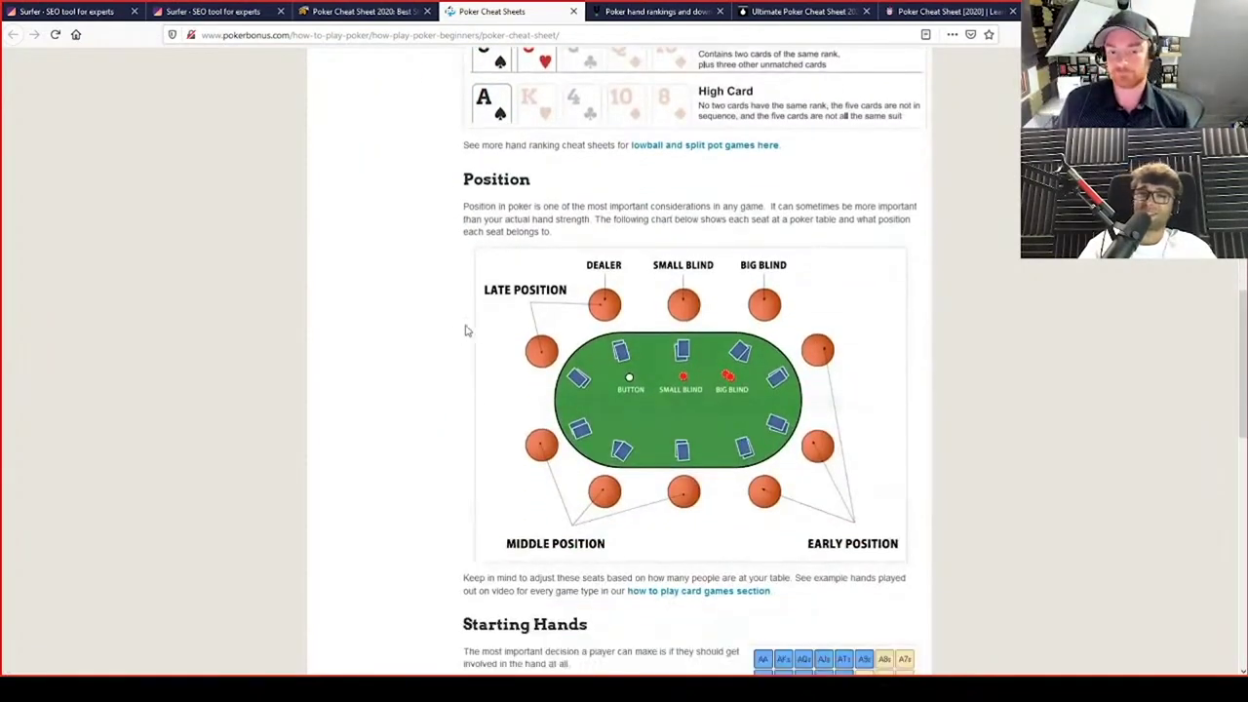
Recheck the competitor's Hand Ranking introduction and card chart, continuing through Position to the start of Starting Hands
{"action": "scroll", "coordinate": [440, 330], "scroll_direction": "up", "scroll_amount": 6}
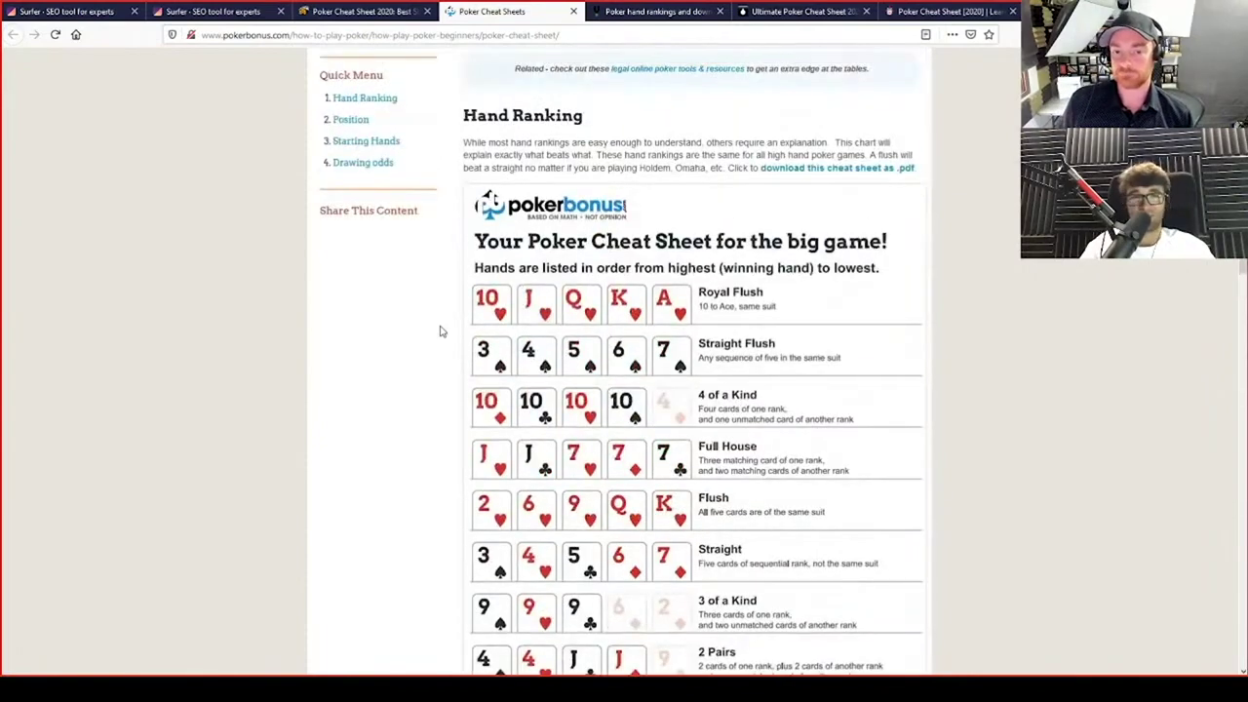
{"action": "scroll", "coordinate": [440, 332], "scroll_direction": "down", "scroll_amount": 3}
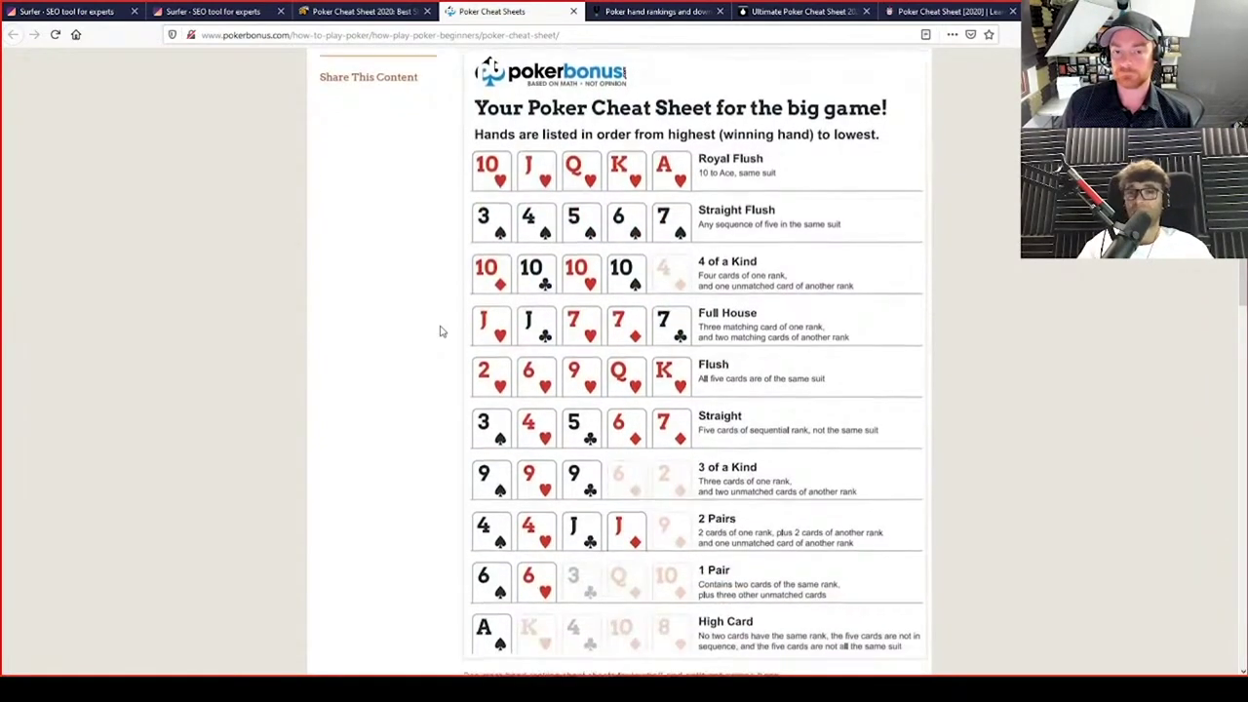
{"action": "scroll", "coordinate": [440, 331], "scroll_direction": "down", "scroll_amount": 1}
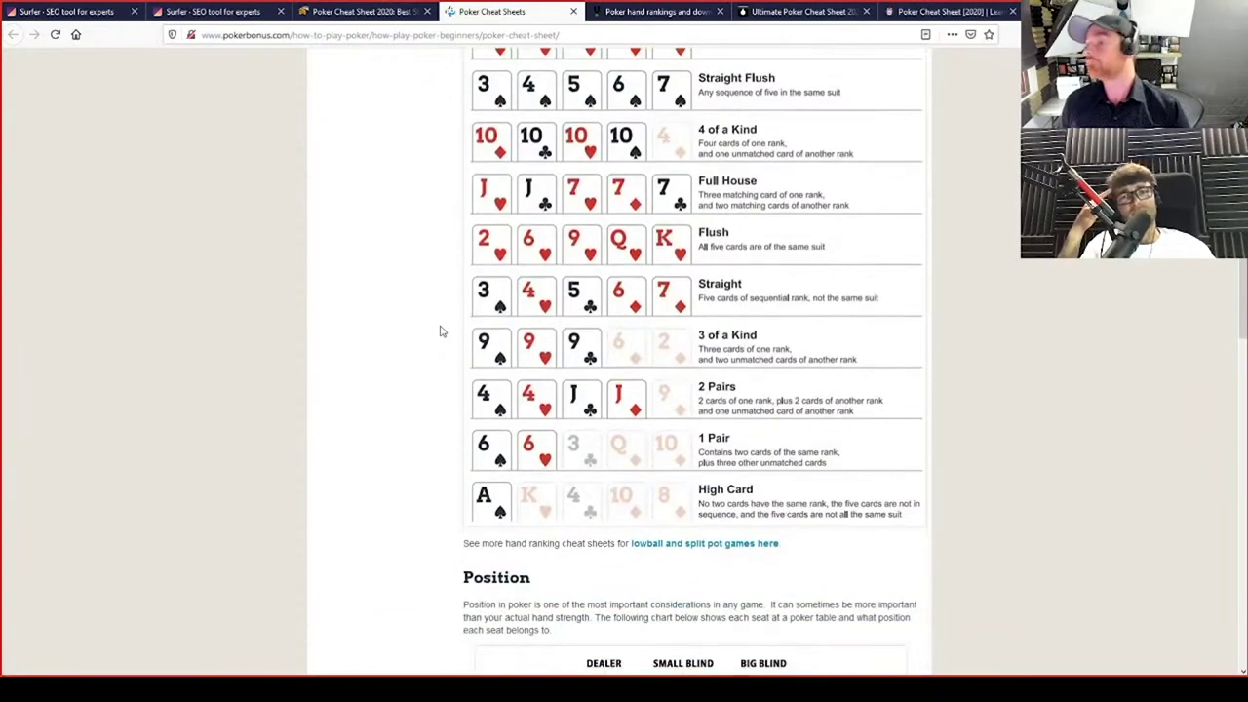
{"action": "scroll", "coordinate": [440, 332], "scroll_direction": "up", "scroll_amount": 3}
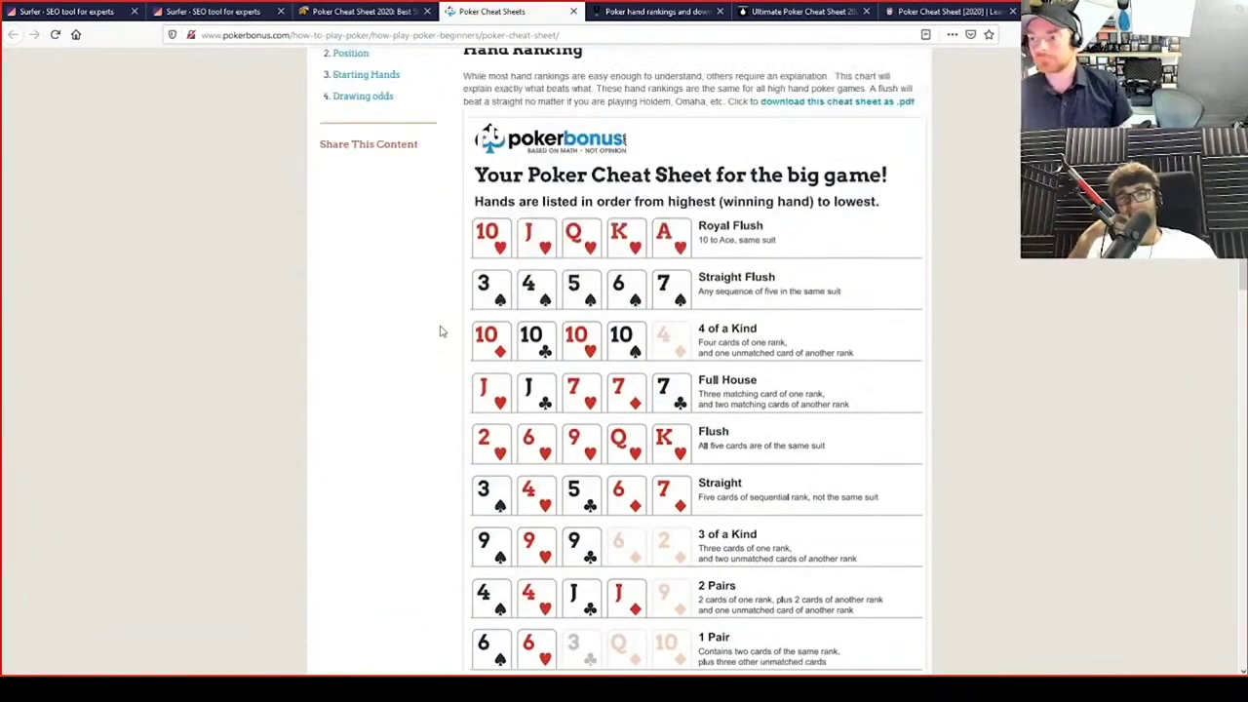
{"action": "scroll", "coordinate": [390, 383], "scroll_direction": "up", "scroll_amount": 2}
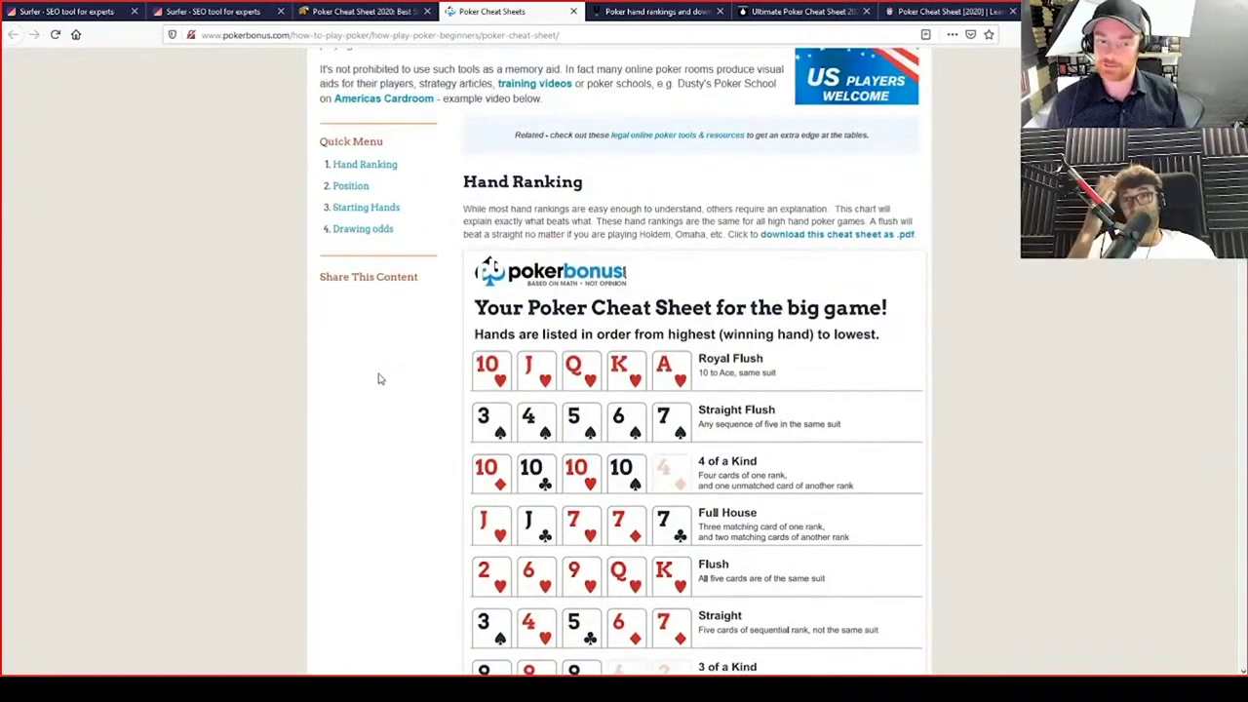
{"action": "scroll", "coordinate": [381, 378], "scroll_direction": "down", "scroll_amount": 5}
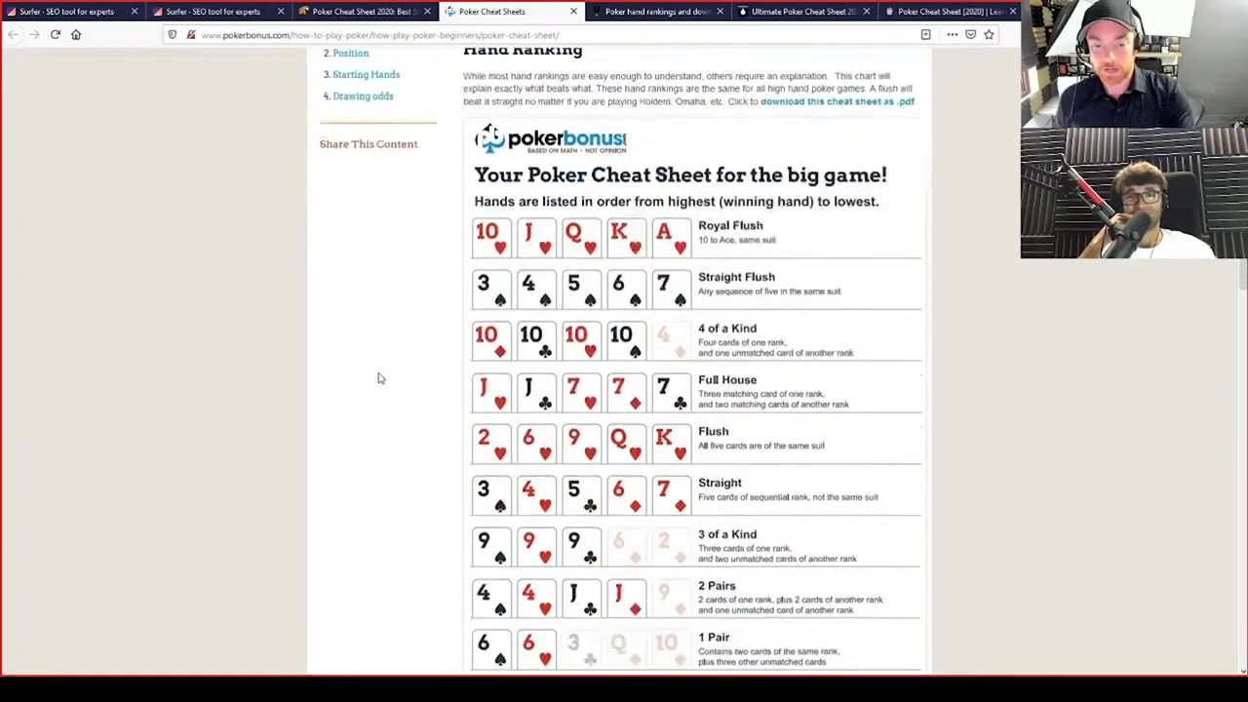
{"action": "scroll", "coordinate": [522, 288], "scroll_direction": "down", "scroll_amount": 6}
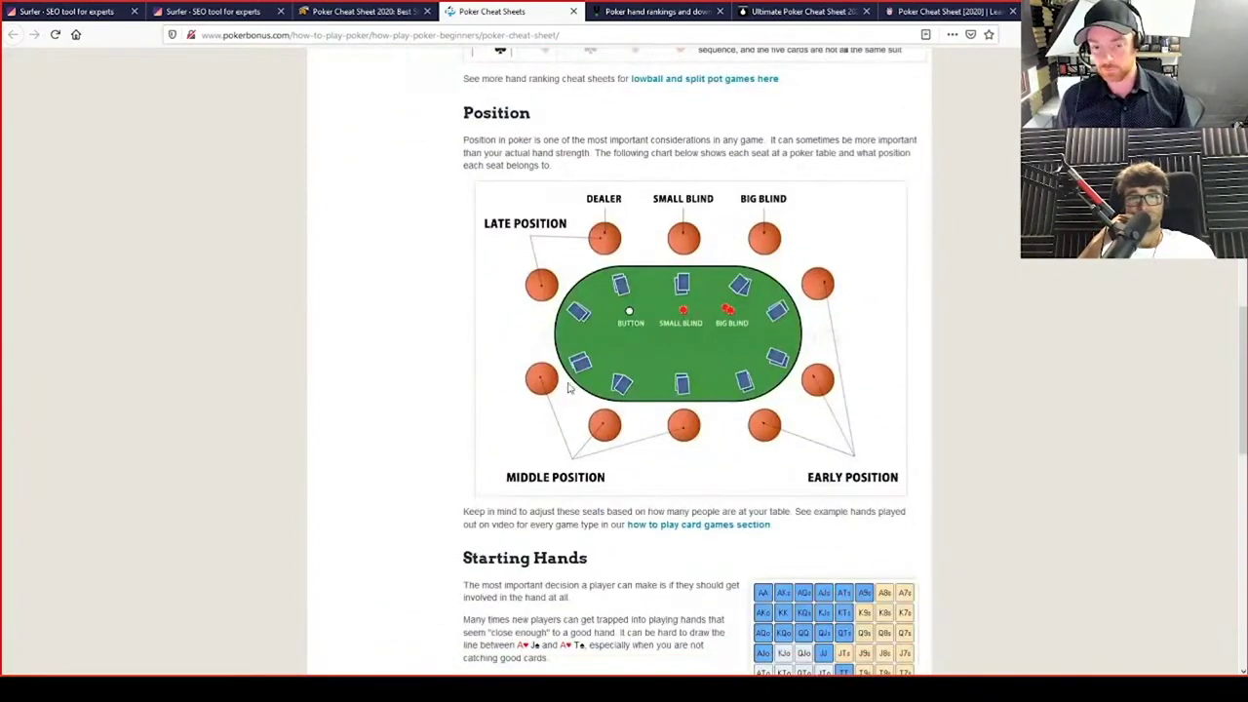
Examine the Starting Hands and Drawing odds sections of the pokerbonus.com page, rechecking the Position diagram and continuing to the Americas Cardroom video
{"action": "scroll", "coordinate": [569, 401], "scroll_direction": "down", "scroll_amount": 3}
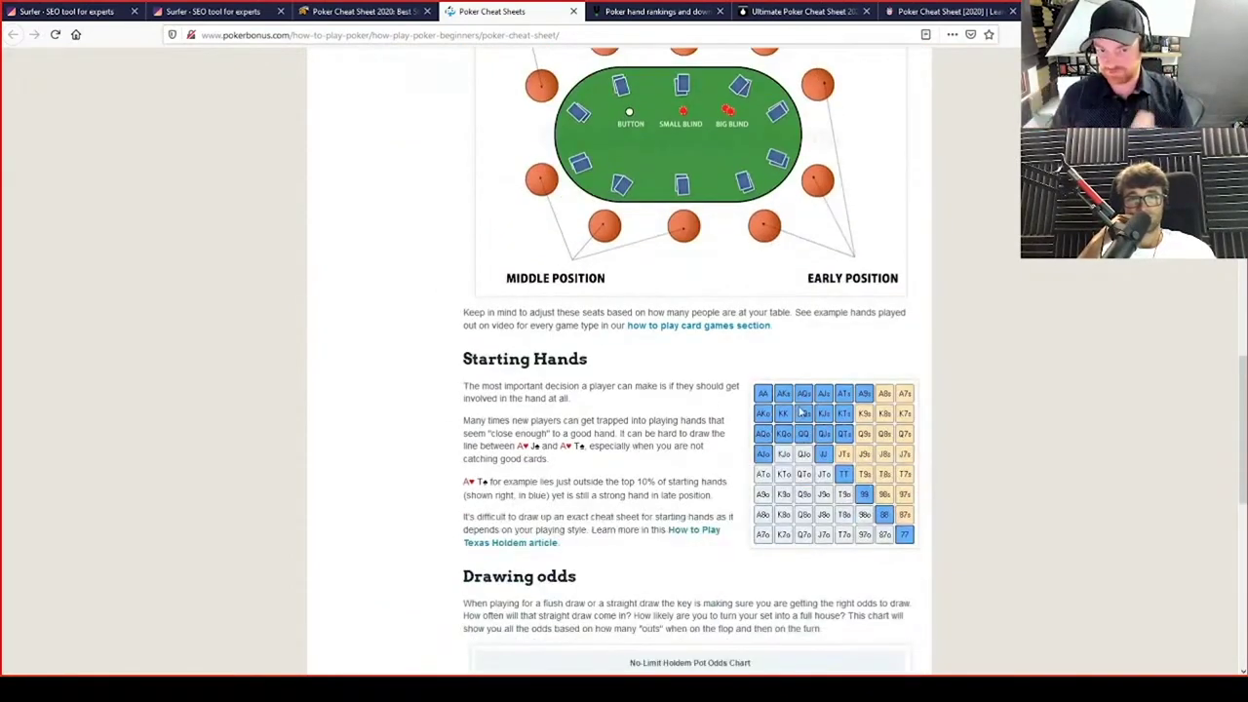
{"action": "scroll", "coordinate": [805, 414], "scroll_direction": "down", "scroll_amount": 6}
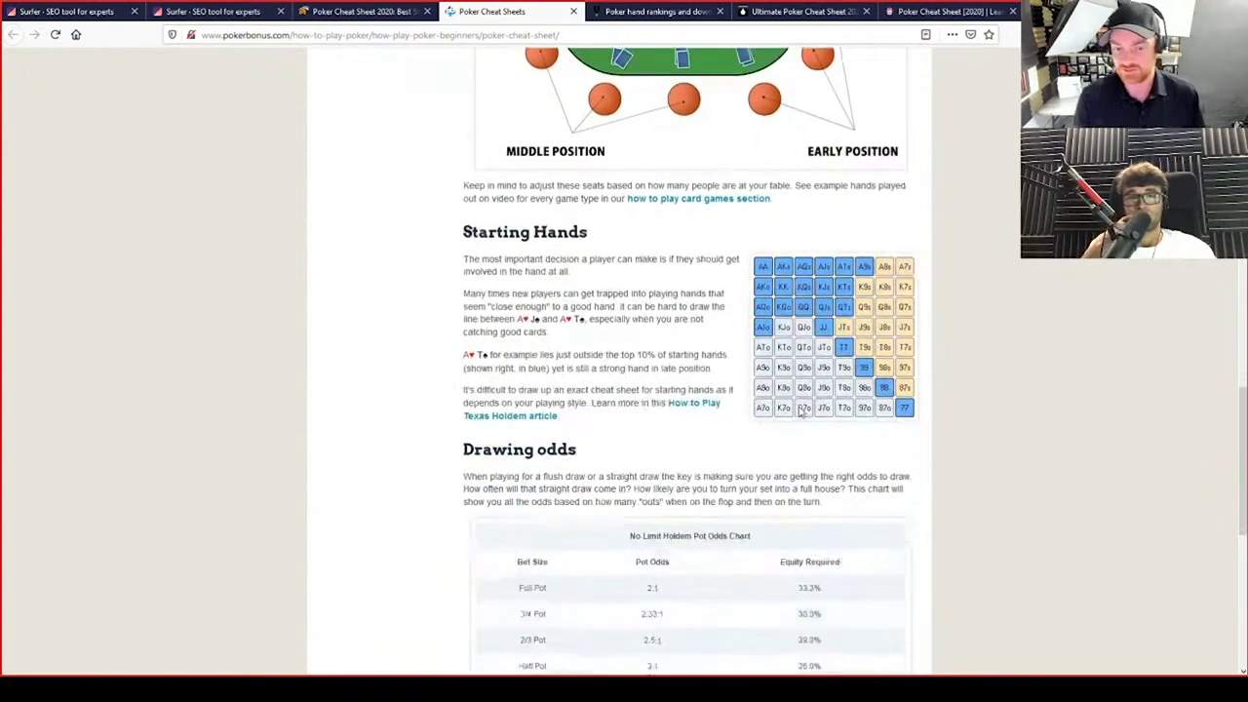
{"action": "scroll", "coordinate": [808, 413], "scroll_direction": "up", "scroll_amount": 4}
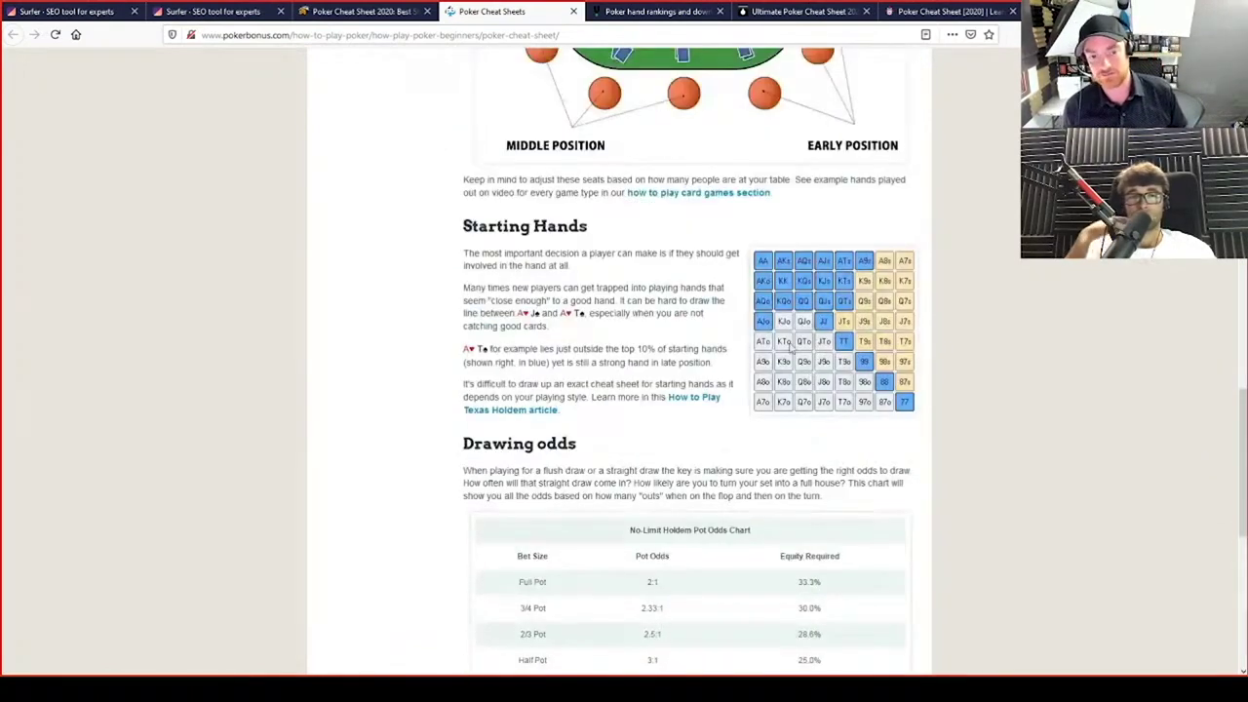
{"action": "scroll", "coordinate": [663, 402], "scroll_direction": "up", "scroll_amount": 3}
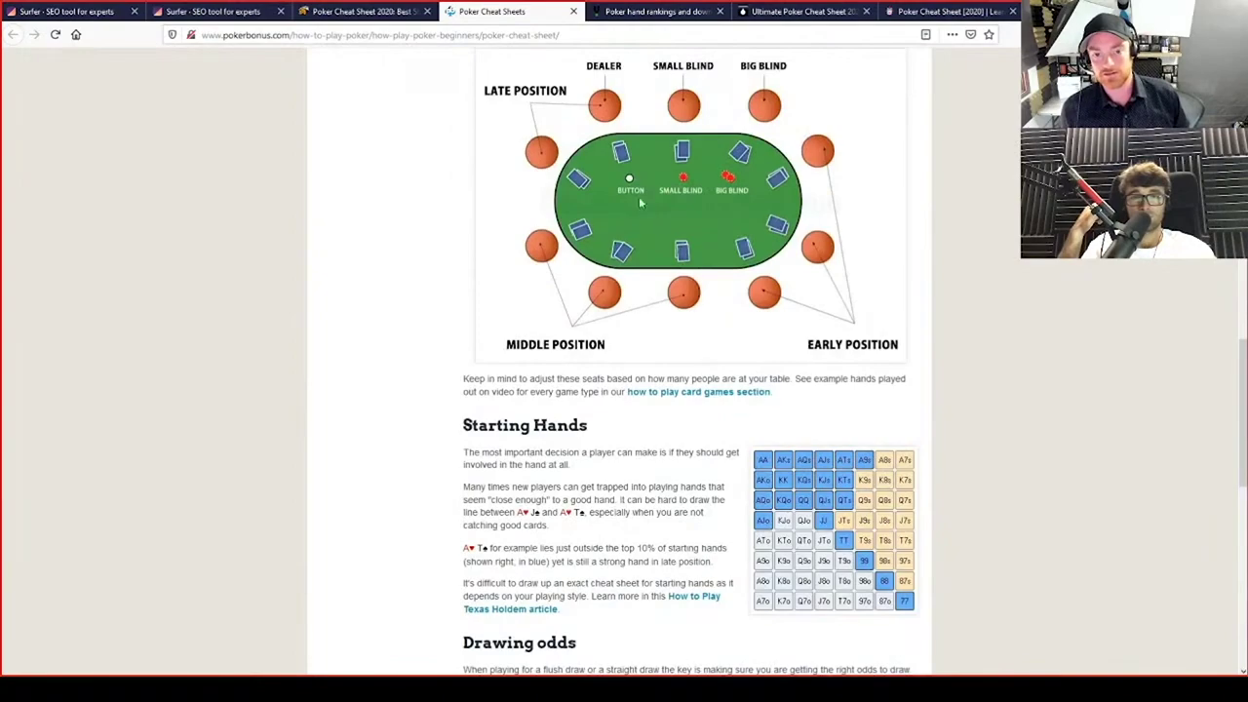
{"action": "scroll", "coordinate": [639, 376], "scroll_direction": "up", "scroll_amount": 3}
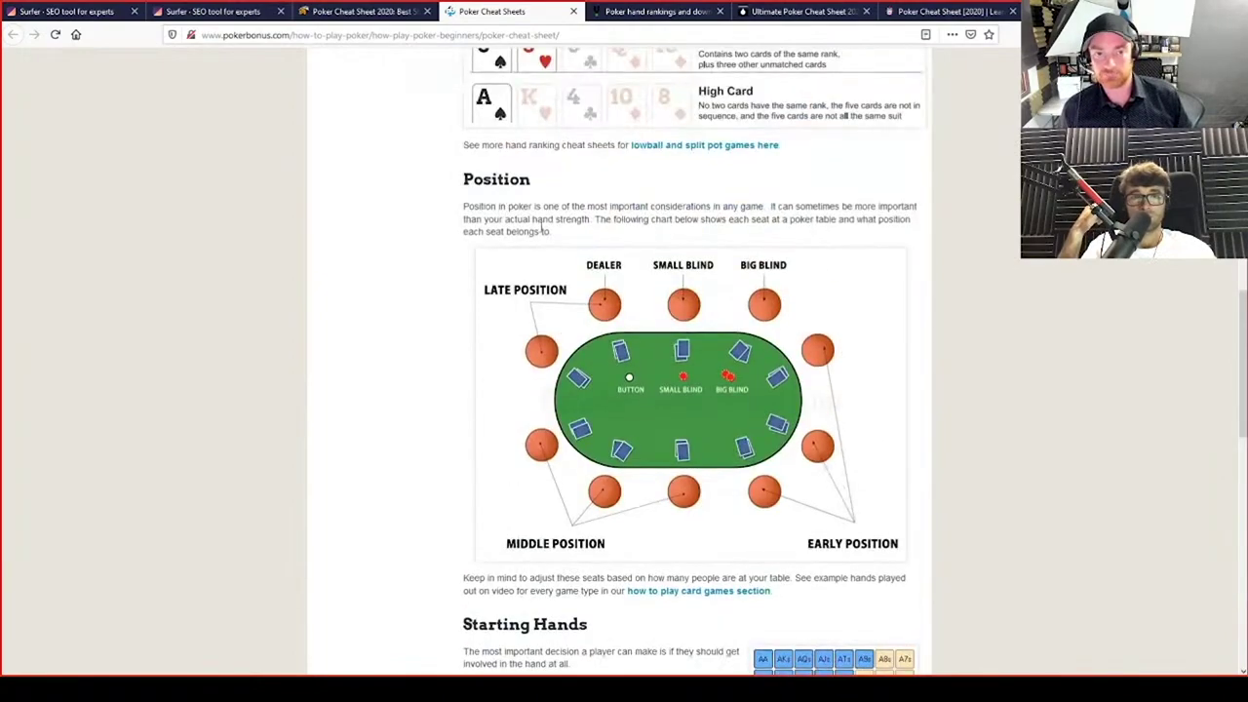
{"action": "scroll", "coordinate": [568, 426], "scroll_direction": "down", "scroll_amount": 7}
{"action": "scroll", "coordinate": [568, 427], "scroll_direction": "down", "scroll_amount": 5}
Review the pokerbonus.com Hand Ranking chart and Position diagram once more, finishing at the page's introduction
{"action": "scroll", "coordinate": [544, 494], "scroll_direction": "up", "scroll_amount": 20}
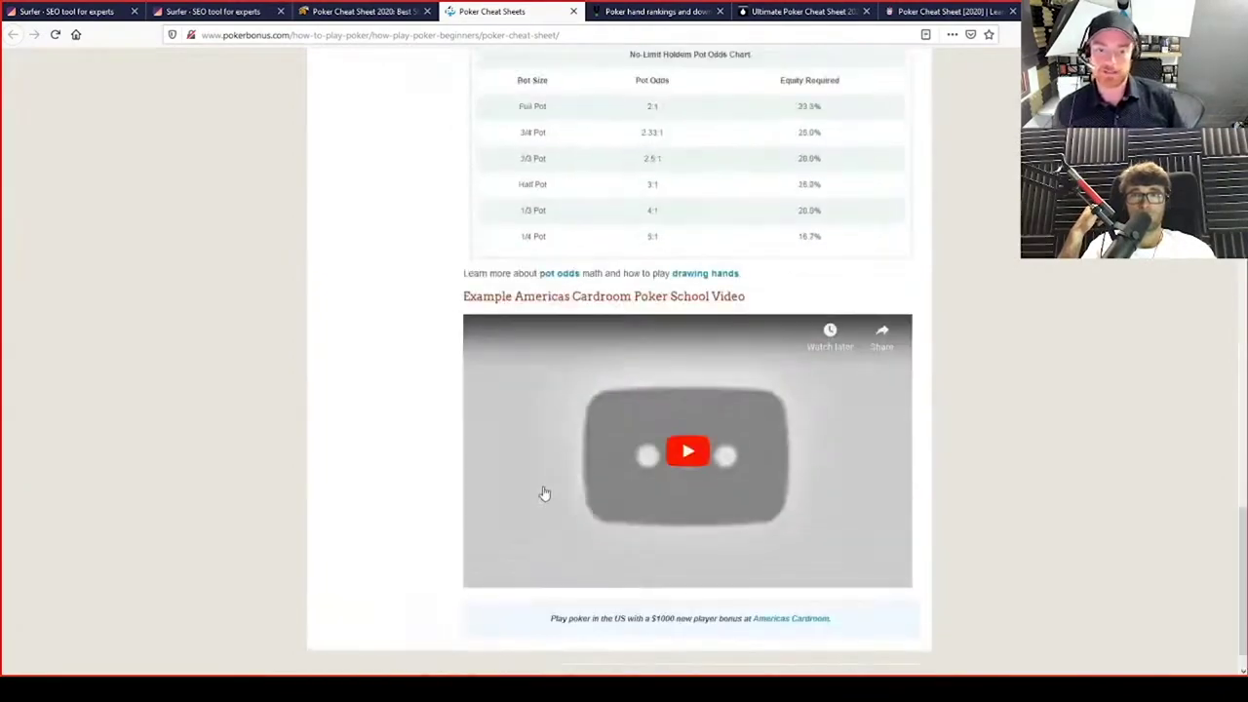
{"action": "scroll", "coordinate": [380, 270], "scroll_direction": "down", "scroll_amount": 7}
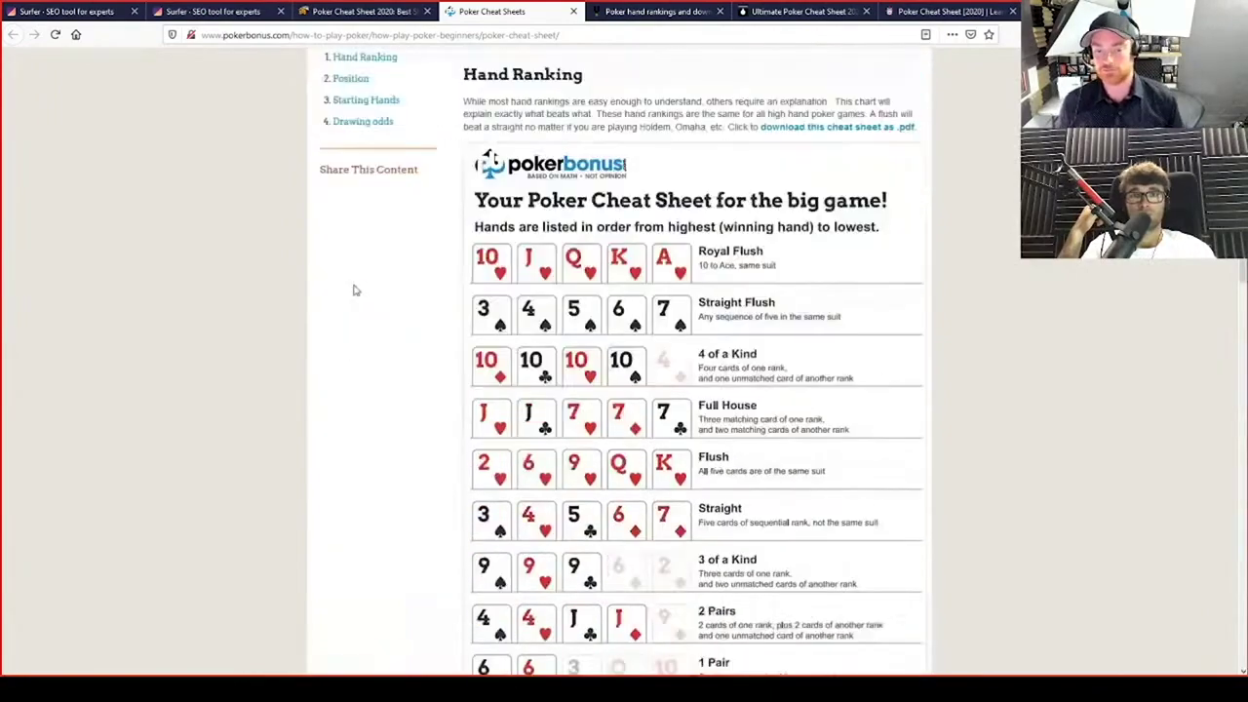
{"action": "scroll", "coordinate": [788, 517], "scroll_direction": "up", "scroll_amount": 7}
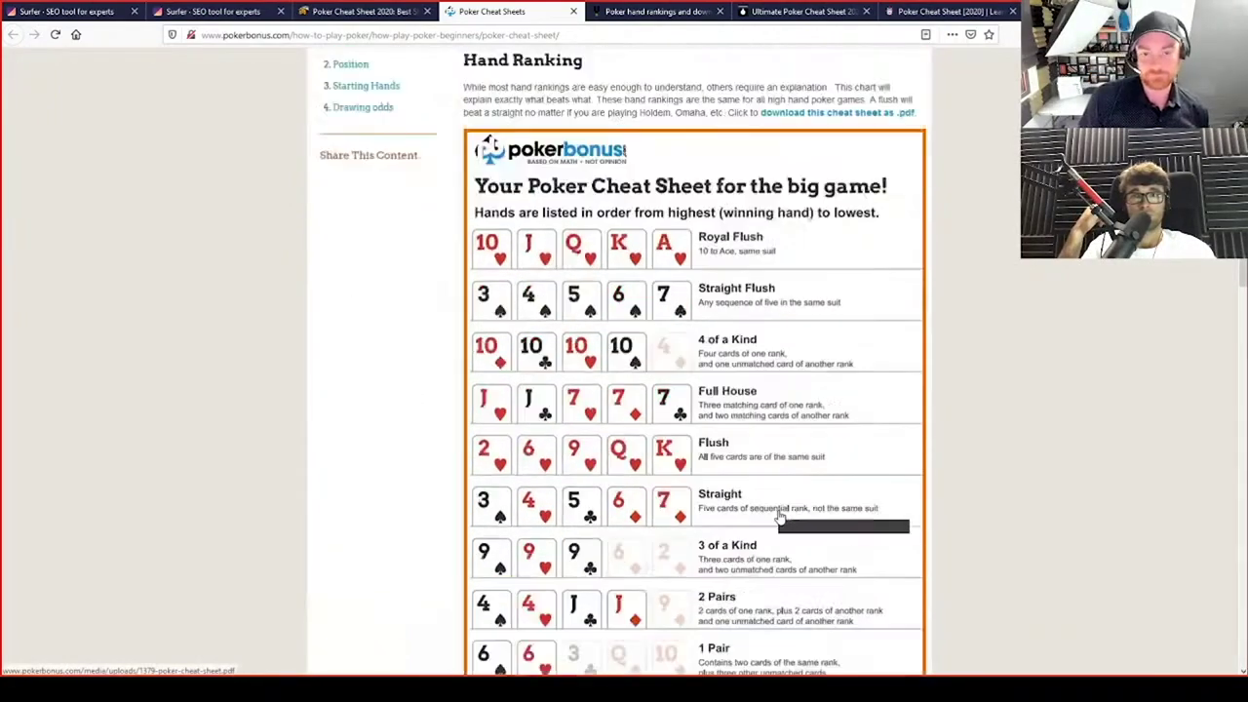
{"action": "scroll", "coordinate": [867, 492], "scroll_direction": "down", "scroll_amount": 3}
{"action": "scroll", "coordinate": [864, 491], "scroll_direction": "down", "scroll_amount": 14}
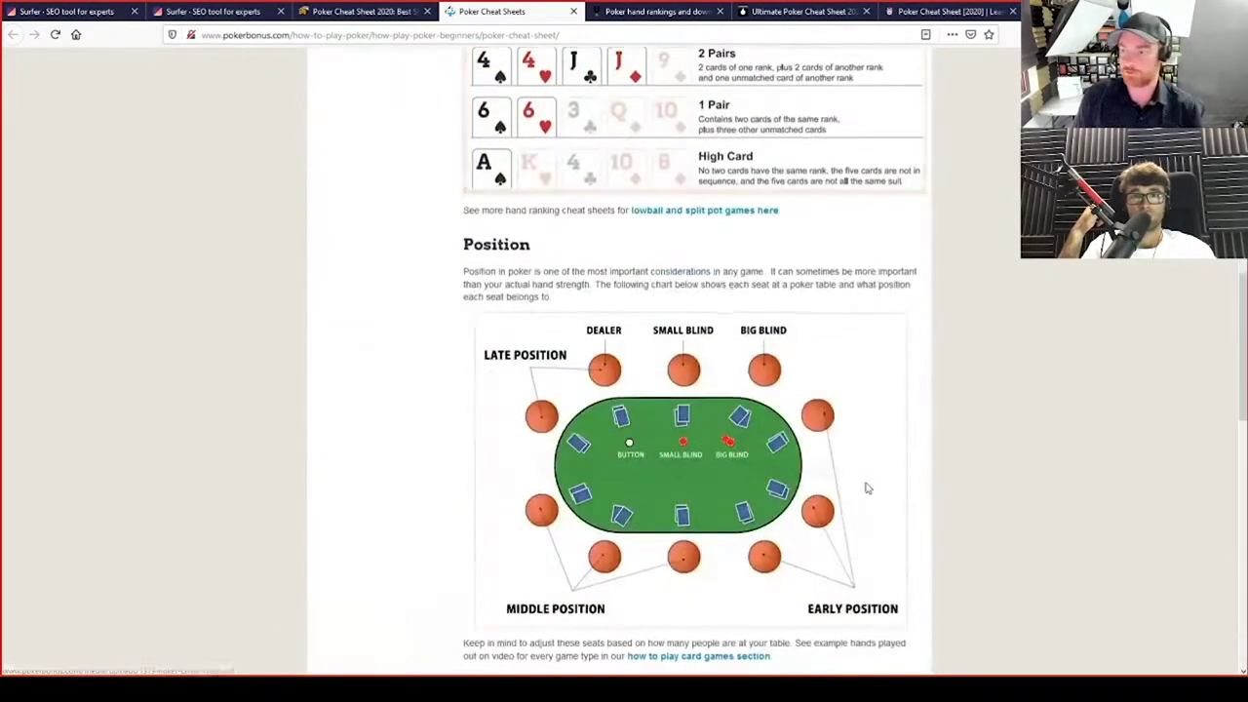
{"action": "scroll", "coordinate": [901, 506], "scroll_direction": "up", "scroll_amount": 12}
{"action": "scroll", "coordinate": [900, 506], "scroll_direction": "up", "scroll_amount": 5}
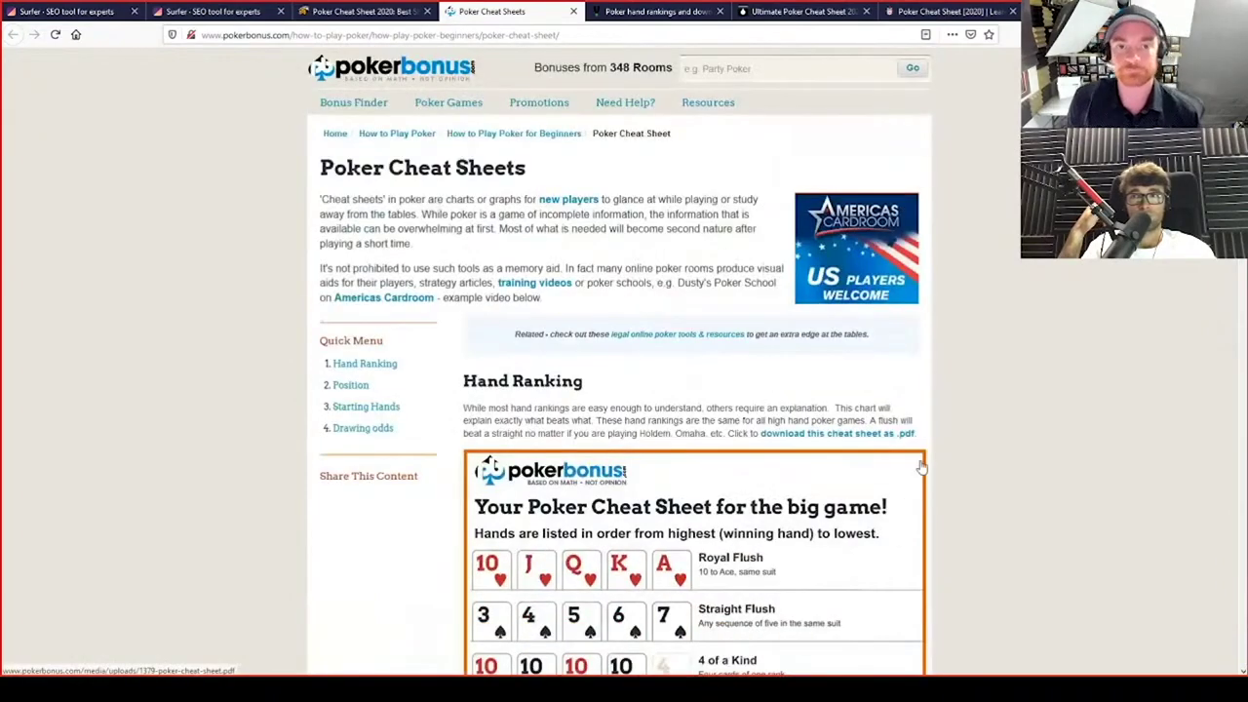
Compare the opening of Unibet's "Poker hand rankings with cheat sheet" page with the top of the Beasts of Poker article
{"action": "left_click", "coordinate": [629, 15]}
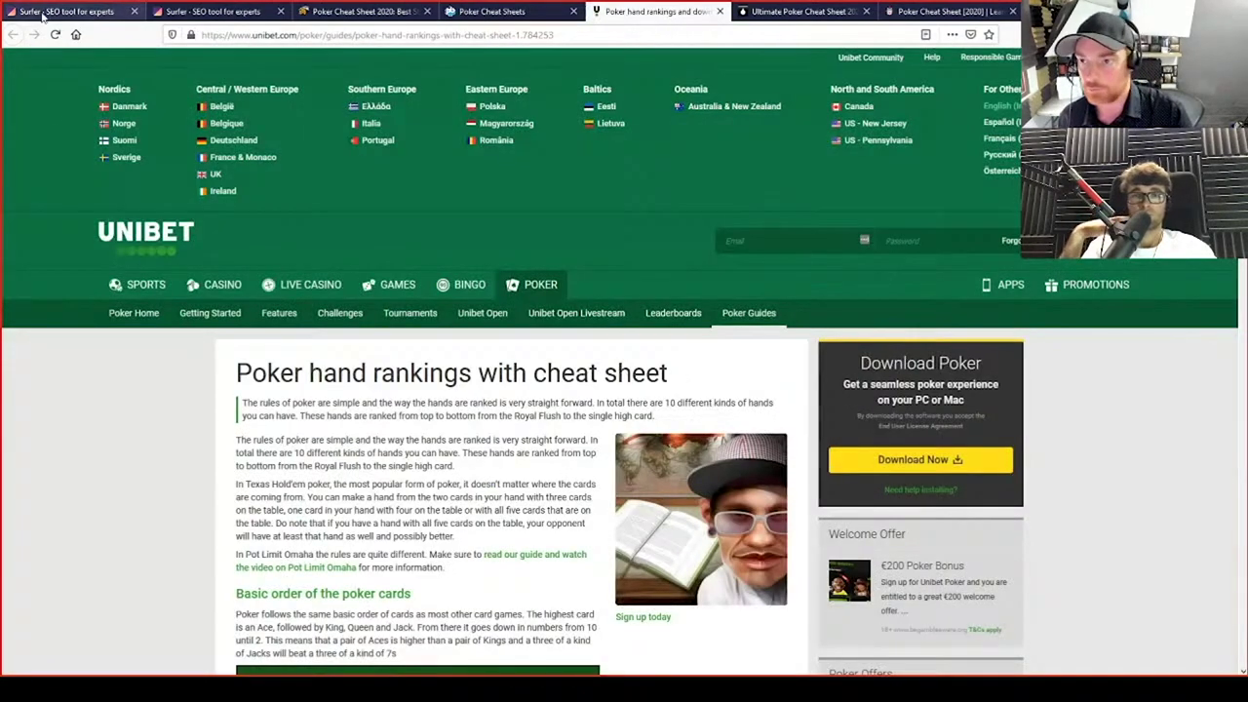
{"action": "scroll", "coordinate": [1173, 416], "scroll_direction": "down", "scroll_amount": 2}
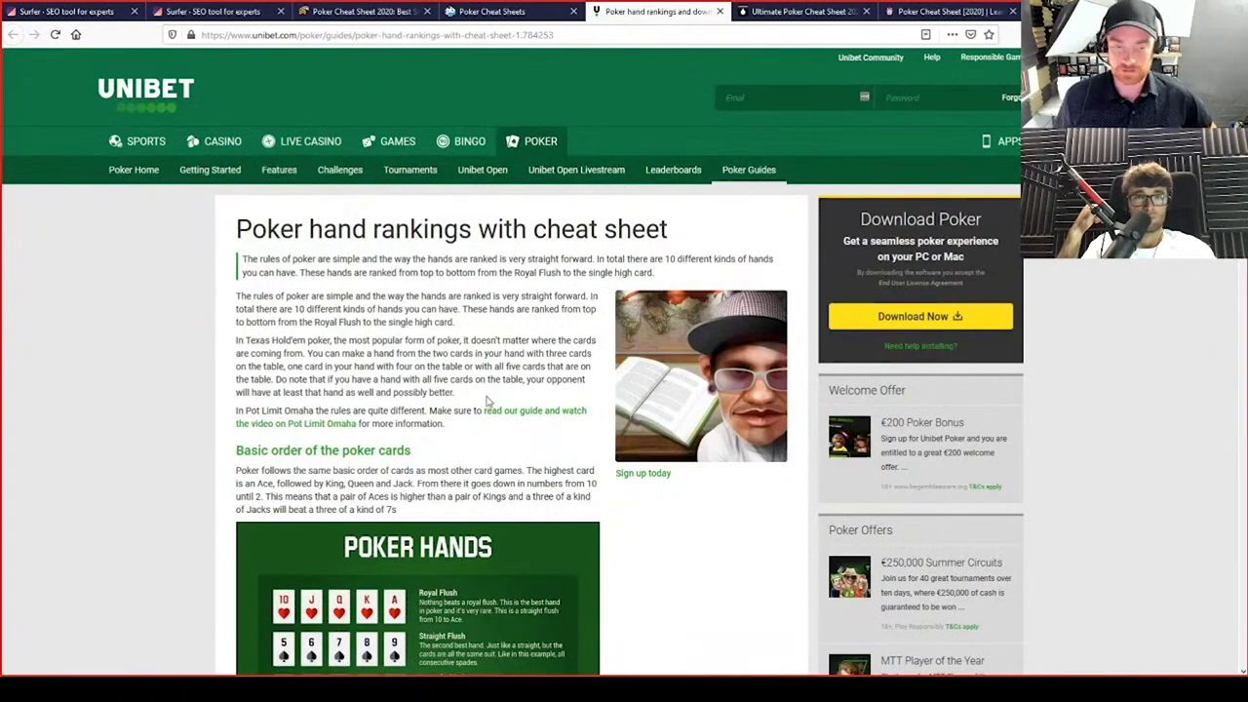
{"action": "left_click", "coordinate": [360, 12]}
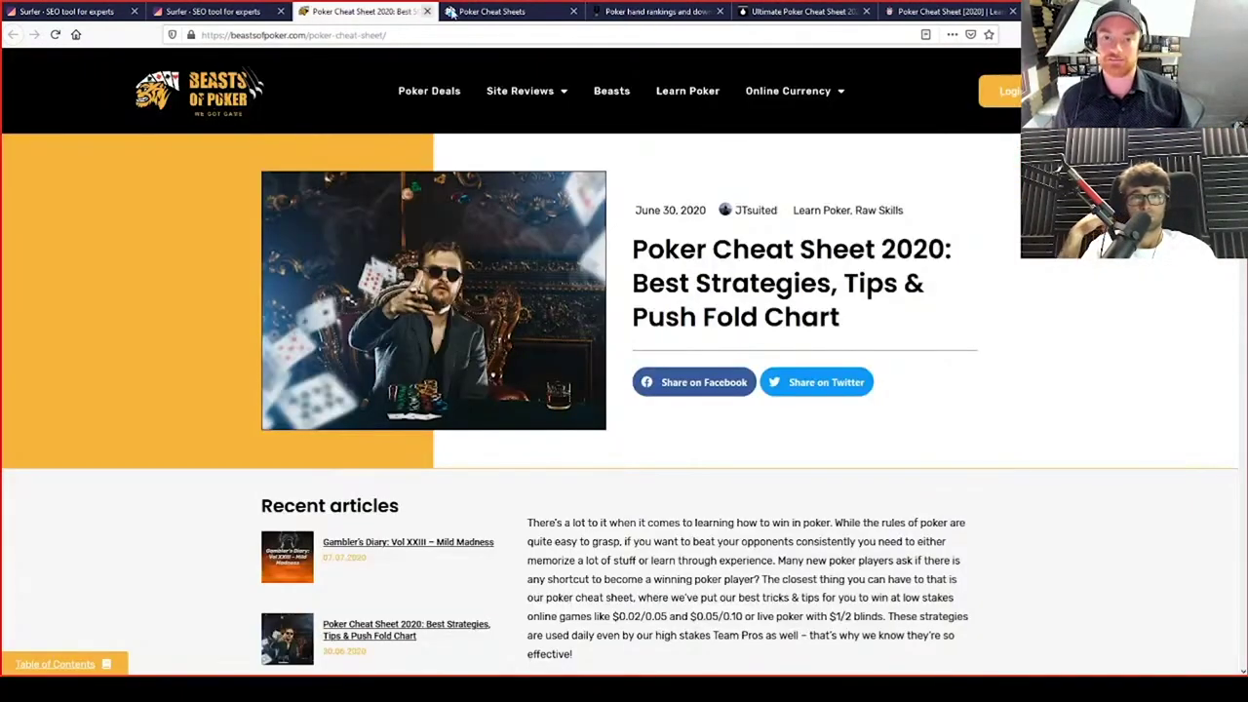
{"action": "left_click", "coordinate": [602, 12]}
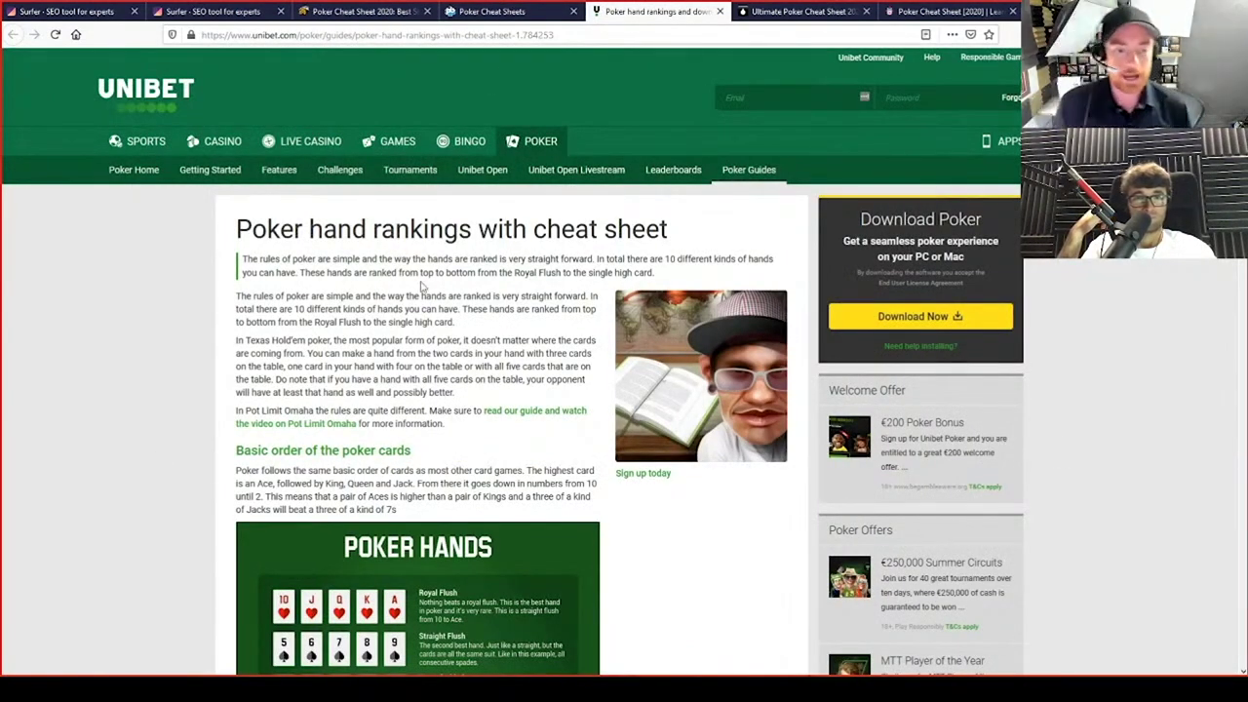
Examine Unibet's introduction and Poker Hands chart, comparing the chart with the Hand Ranking chart on pokerbonus.com
{"action": "scroll", "coordinate": [421, 284], "scroll_direction": "down", "scroll_amount": 3}
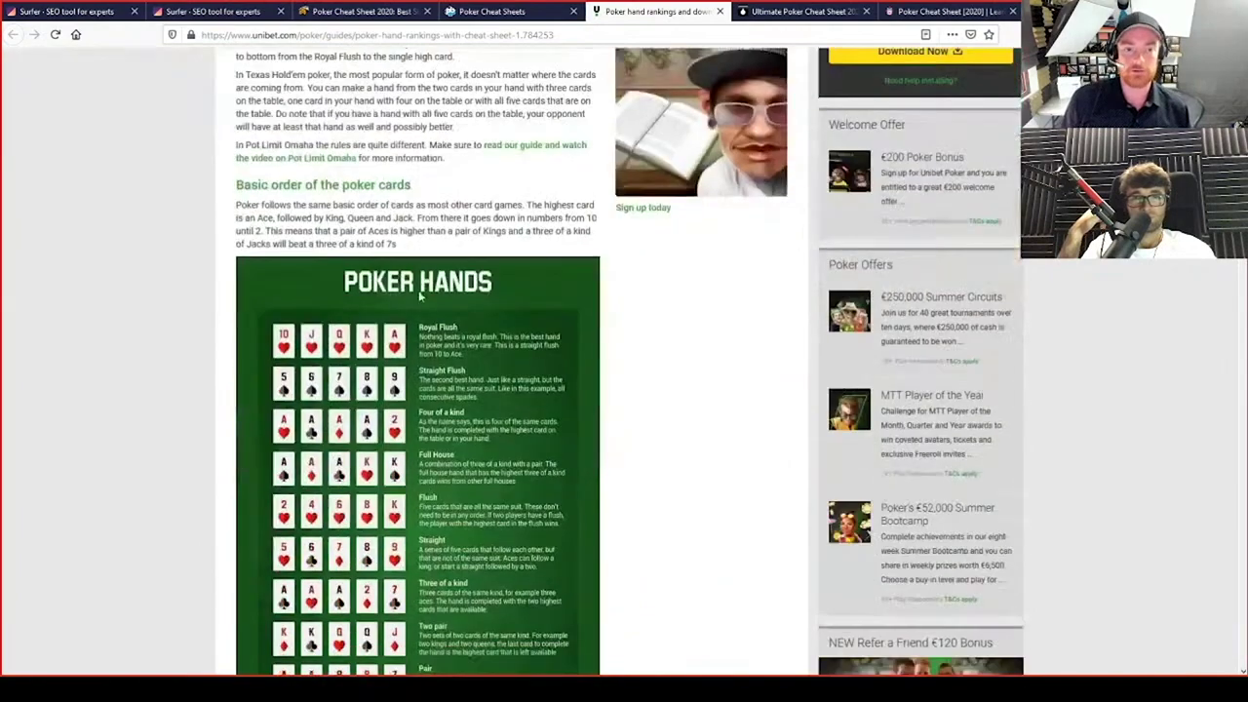
{"action": "scroll", "coordinate": [293, 107], "scroll_direction": "up", "scroll_amount": 3}
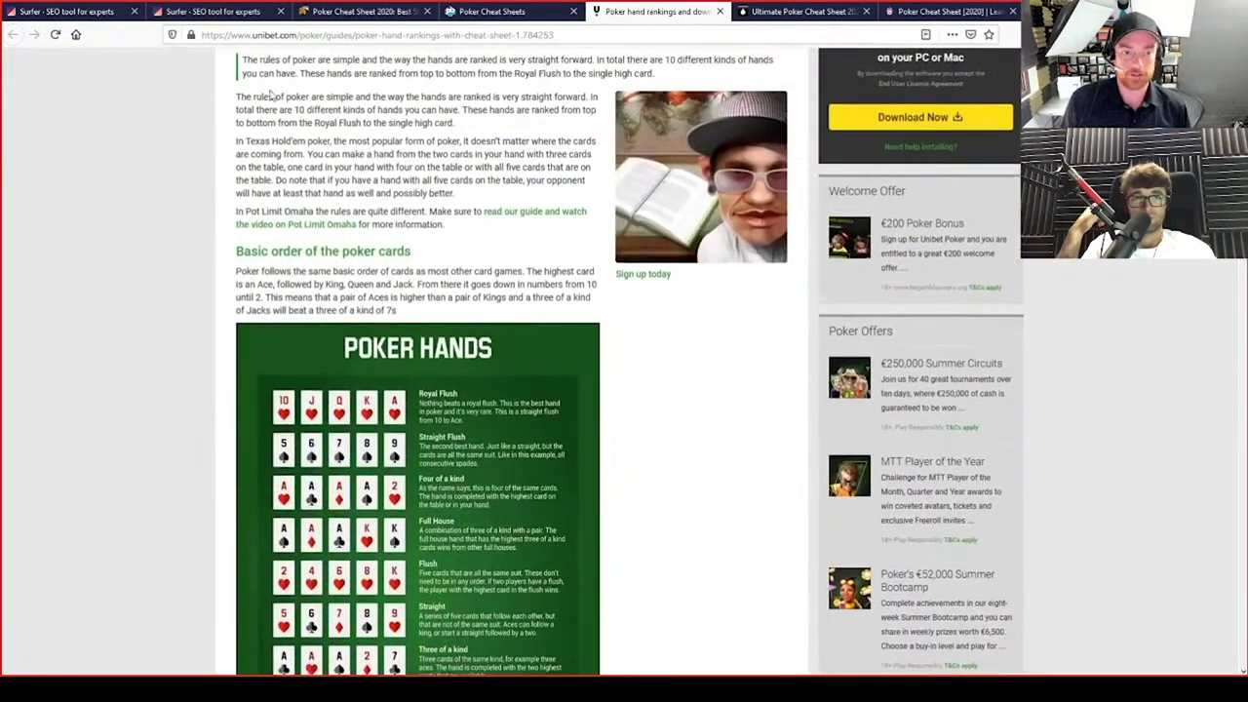
{"action": "scroll", "coordinate": [322, 195], "scroll_direction": "down", "scroll_amount": 4}
{"action": "scroll", "coordinate": [351, 264], "scroll_direction": "down", "scroll_amount": 3}
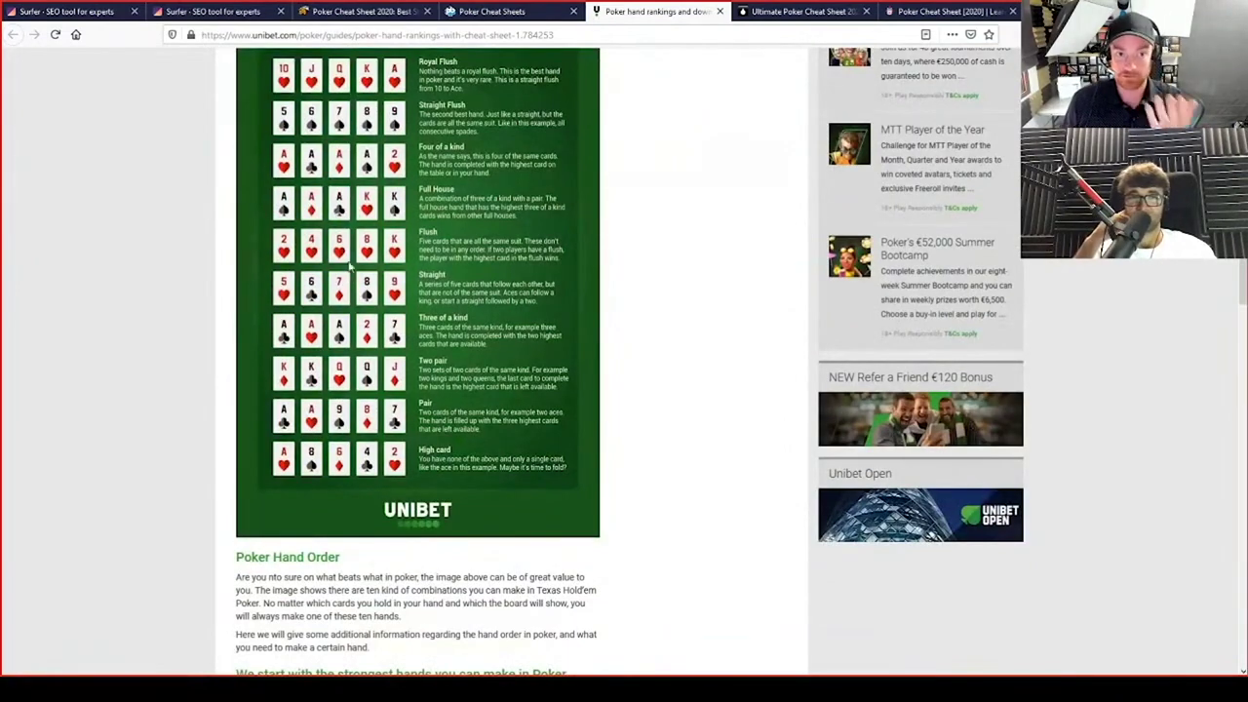
{"action": "scroll", "coordinate": [393, 144], "scroll_direction": "up", "scroll_amount": 2}
{"action": "left_click", "coordinate": [492, 11]}
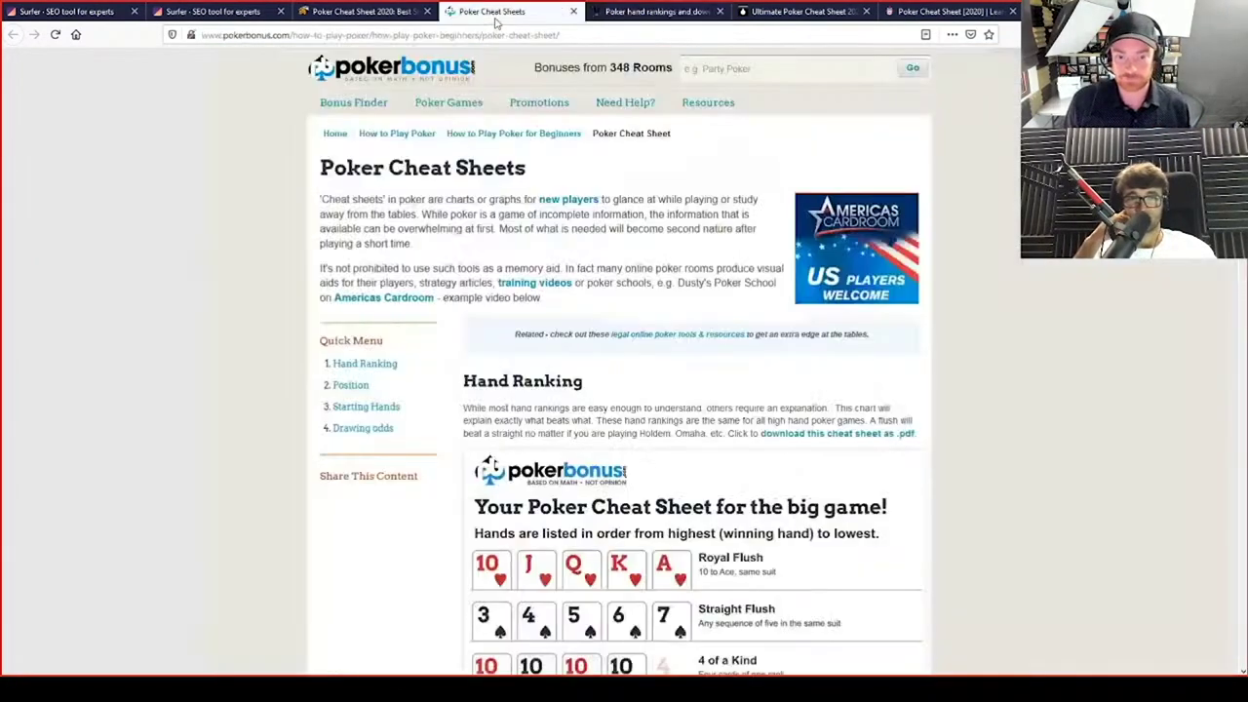
{"action": "scroll", "coordinate": [577, 413], "scroll_direction": "down", "scroll_amount": 3}
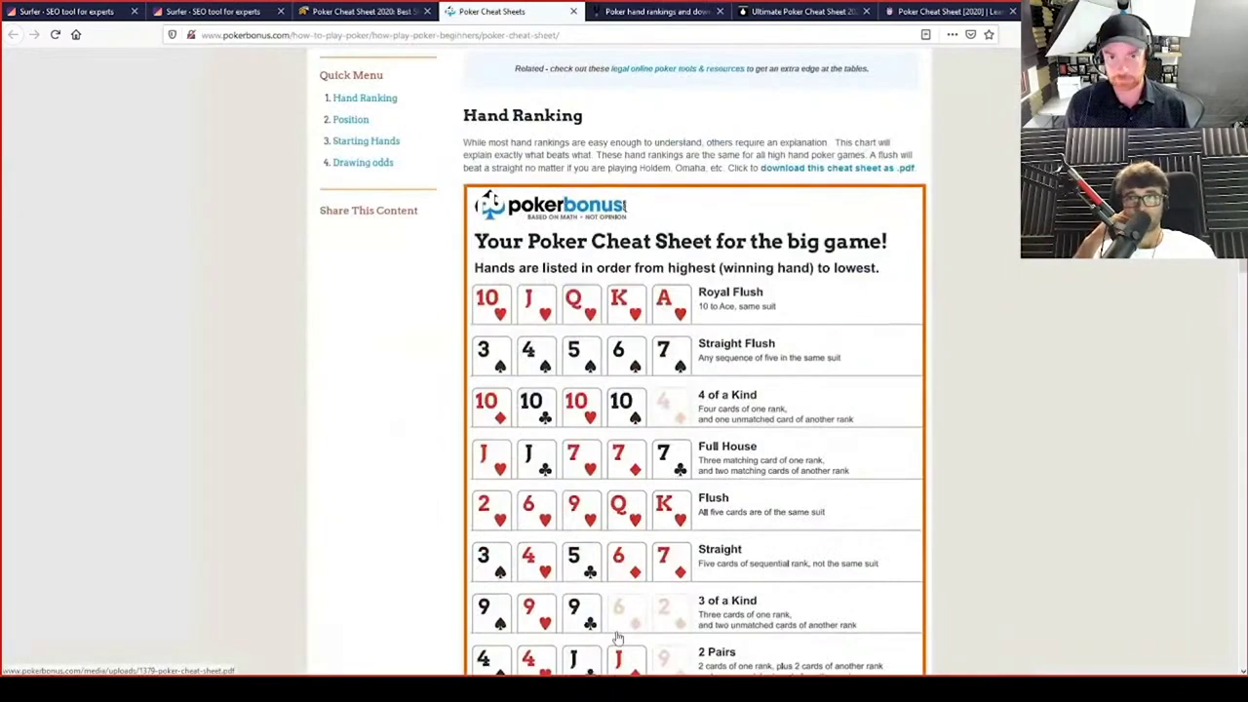
{"action": "left_click", "coordinate": [655, 12]}
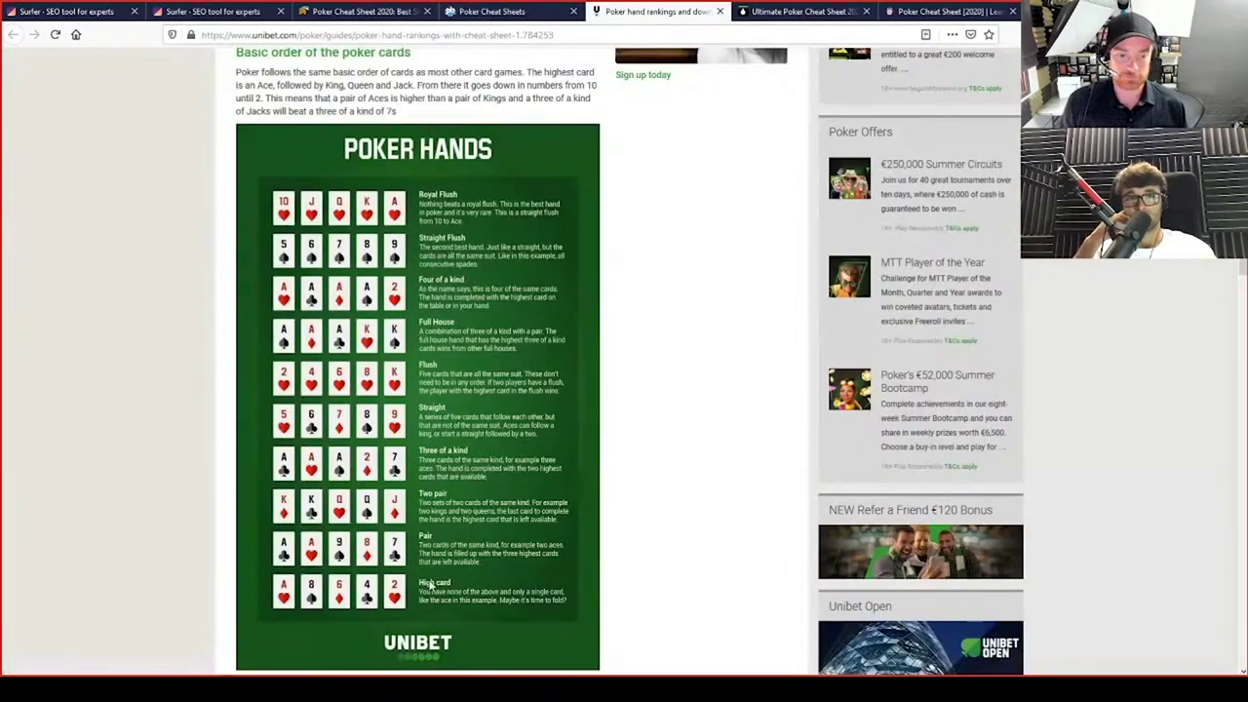
Skim the rest of the Unibet guide from Poker Hand Order to the downloadable cheat sheet section, finishing at the article's title
{"action": "scroll", "coordinate": [431, 583], "scroll_direction": "down", "scroll_amount": 3}
{"action": "scroll", "coordinate": [430, 583], "scroll_direction": "down", "scroll_amount": 4}
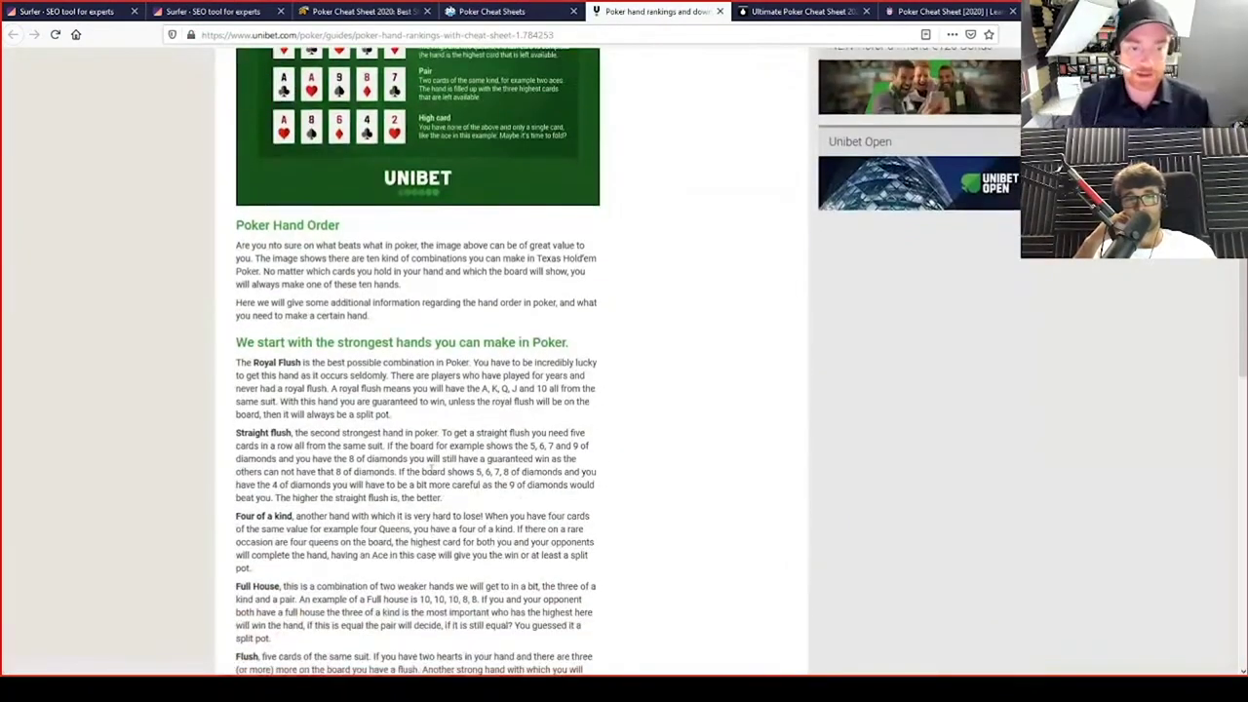
{"action": "scroll", "coordinate": [410, 470], "scroll_direction": "down", "scroll_amount": 1}
{"action": "scroll", "coordinate": [409, 470], "scroll_direction": "up", "scroll_amount": 3}
{"action": "scroll", "coordinate": [310, 549], "scroll_direction": "down", "scroll_amount": 5}
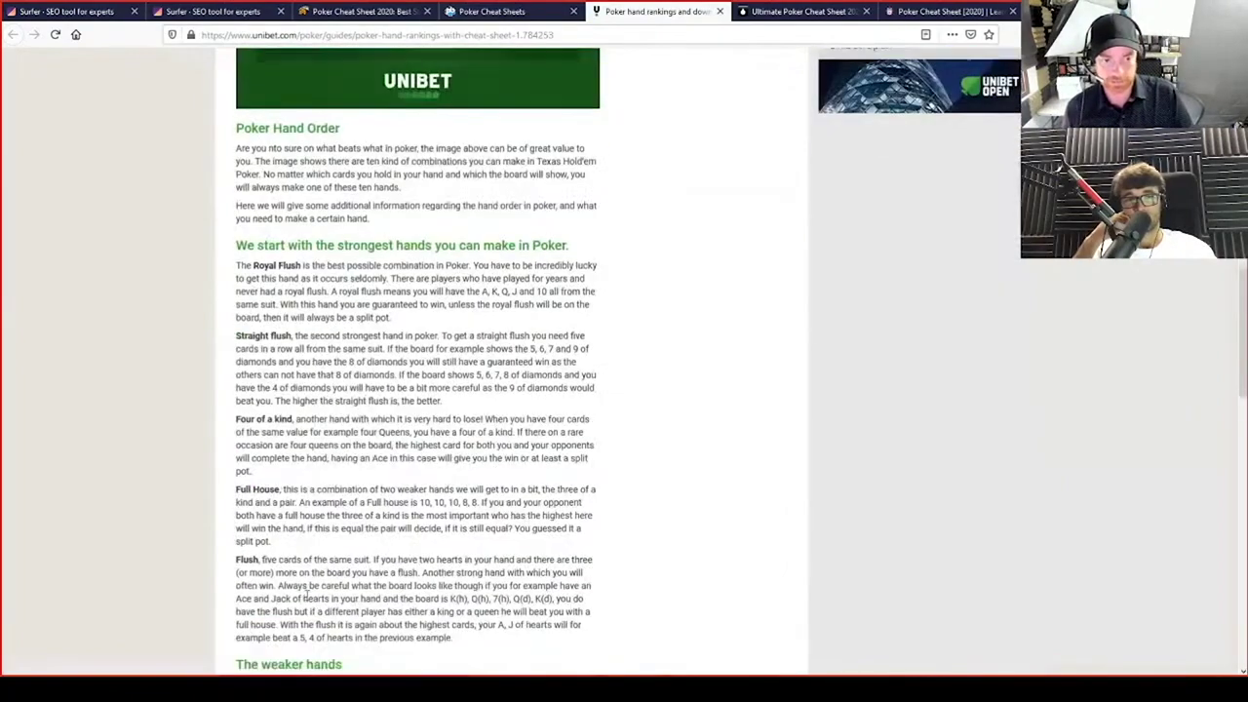
{"action": "scroll", "coordinate": [310, 549], "scroll_direction": "down", "scroll_amount": 7}
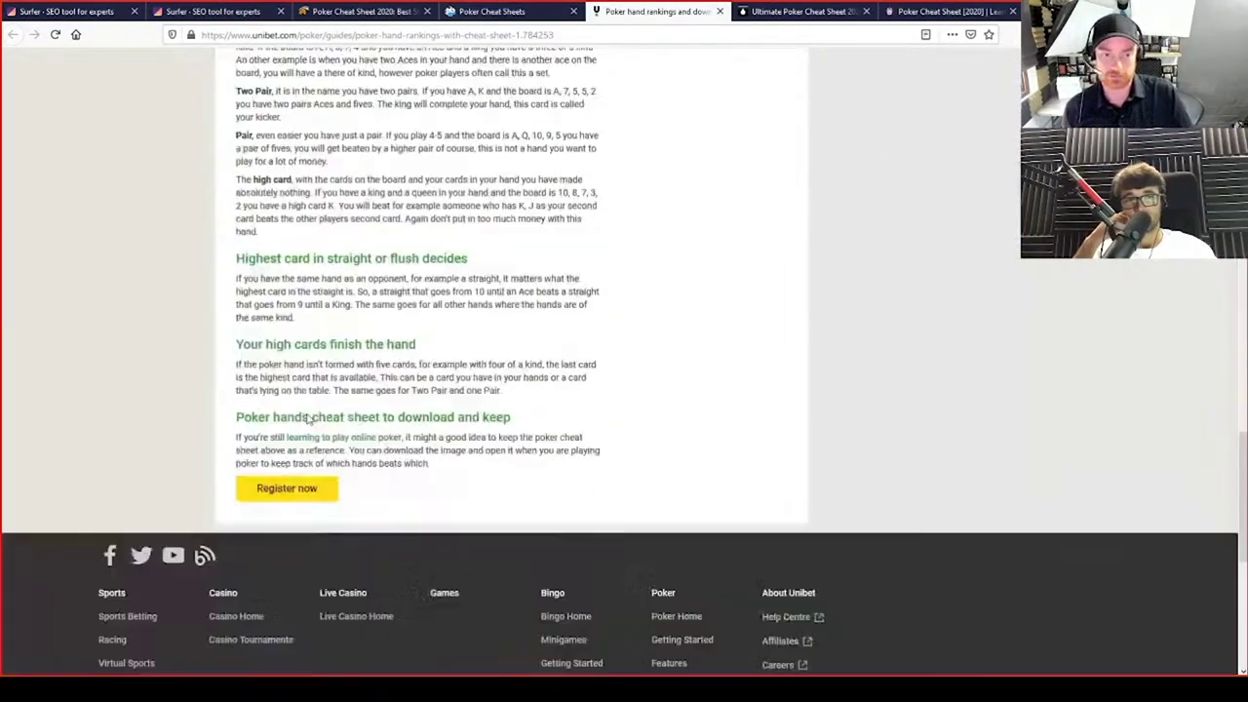
{"action": "scroll", "coordinate": [318, 436], "scroll_direction": "up", "scroll_amount": 15}
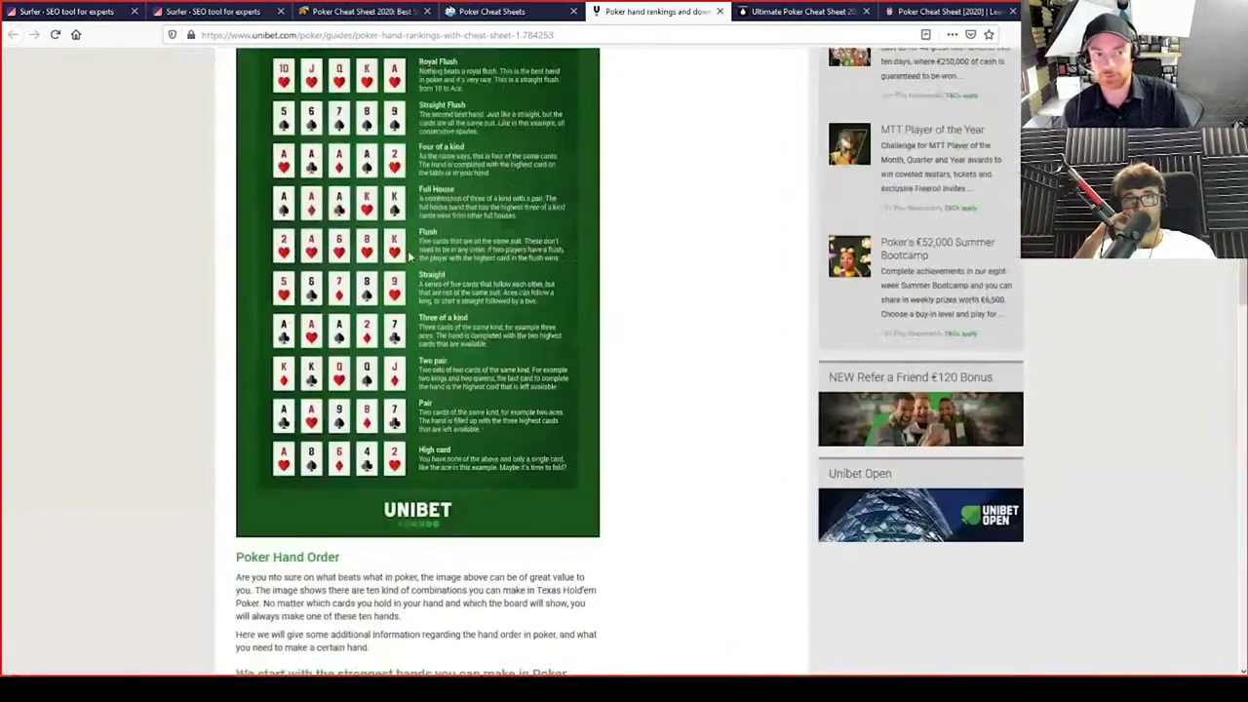
{"action": "scroll", "coordinate": [415, 348], "scroll_direction": "down", "scroll_amount": 5}
{"action": "scroll", "coordinate": [417, 359], "scroll_direction": "down", "scroll_amount": 5}
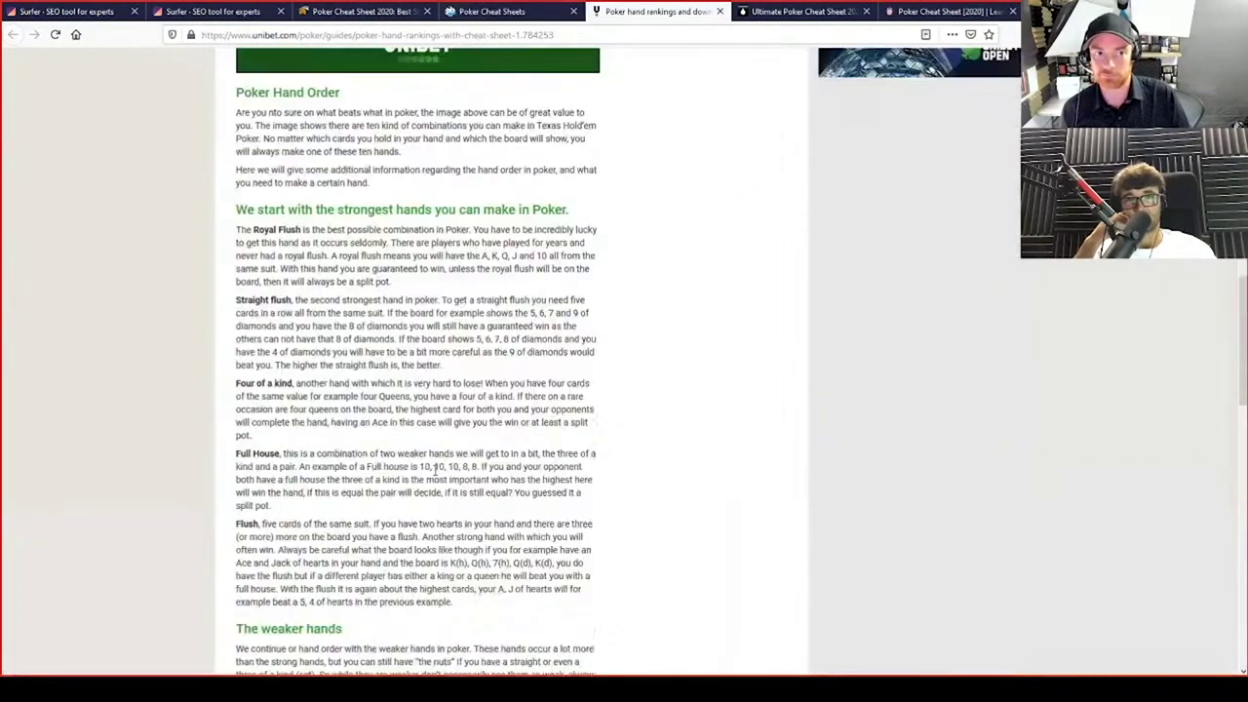
{"action": "scroll", "coordinate": [418, 360], "scroll_direction": "up", "scroll_amount": 14}
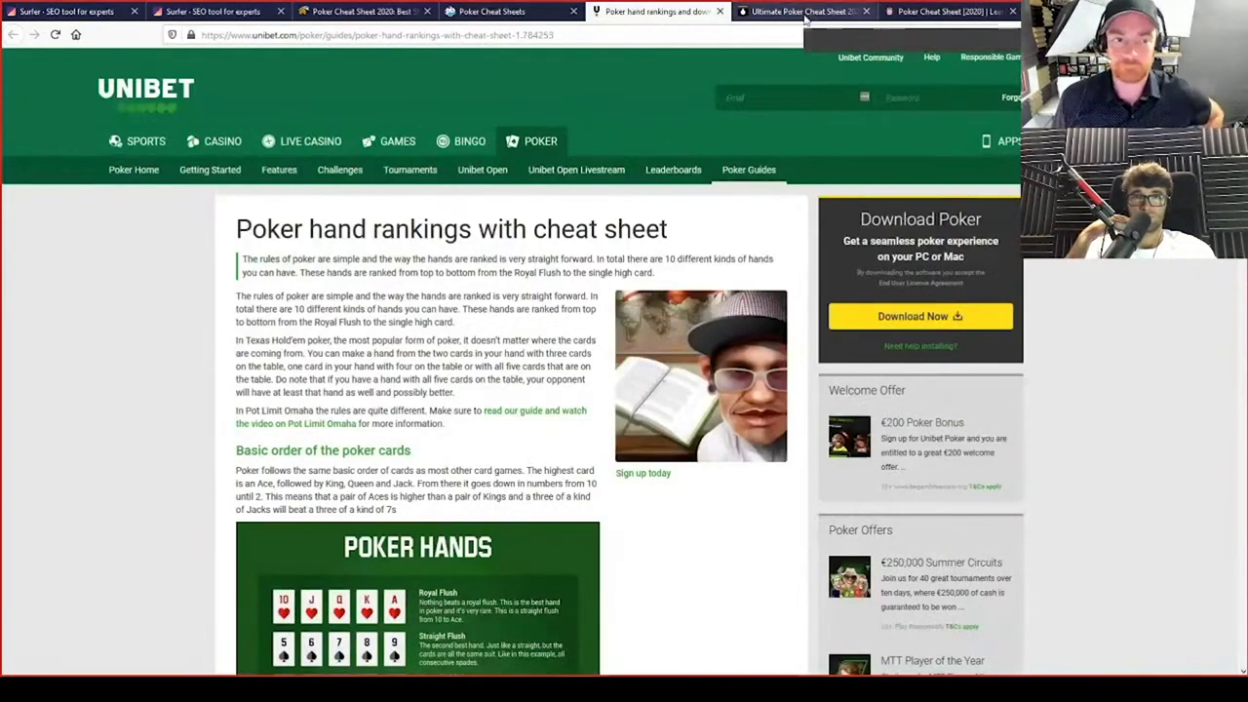
Compare the top of the BlackRain79 "Ultimate Poker Cheat Sheet 2020 (Free Download)" article with the top of the Beasts of Poker article
{"action": "left_click", "coordinate": [805, 13]}
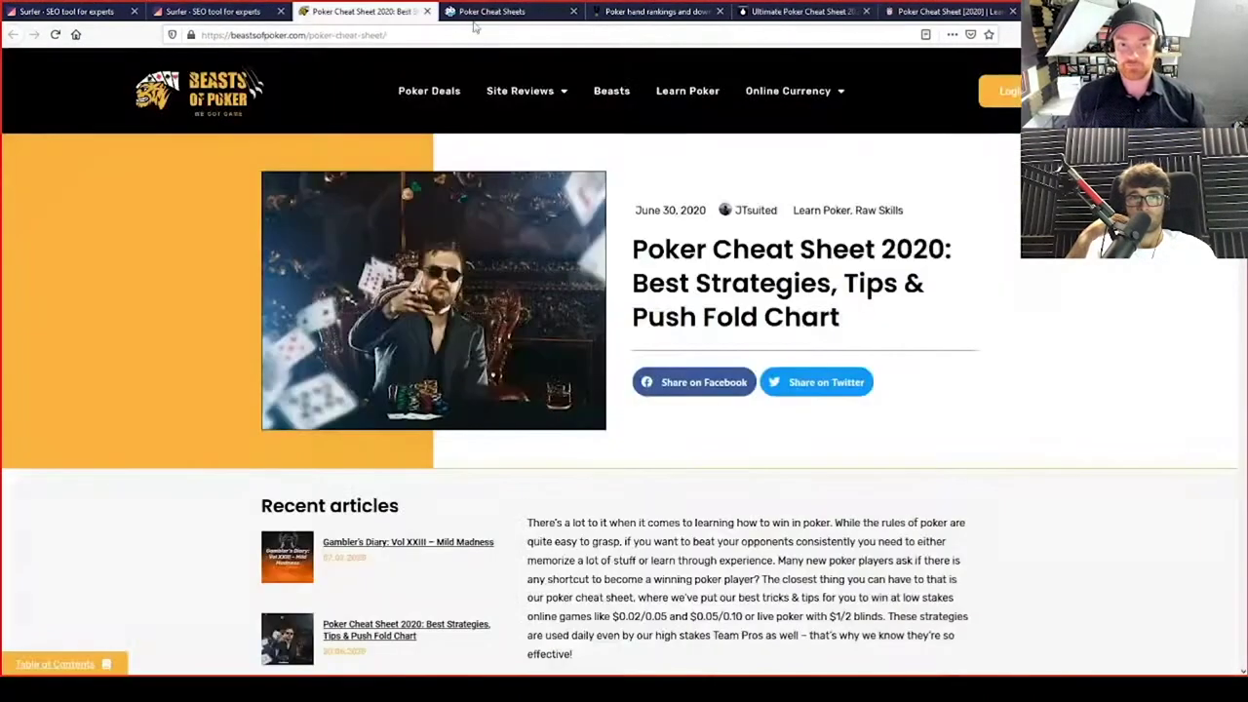
{"action": "left_click", "coordinate": [307, 13]}
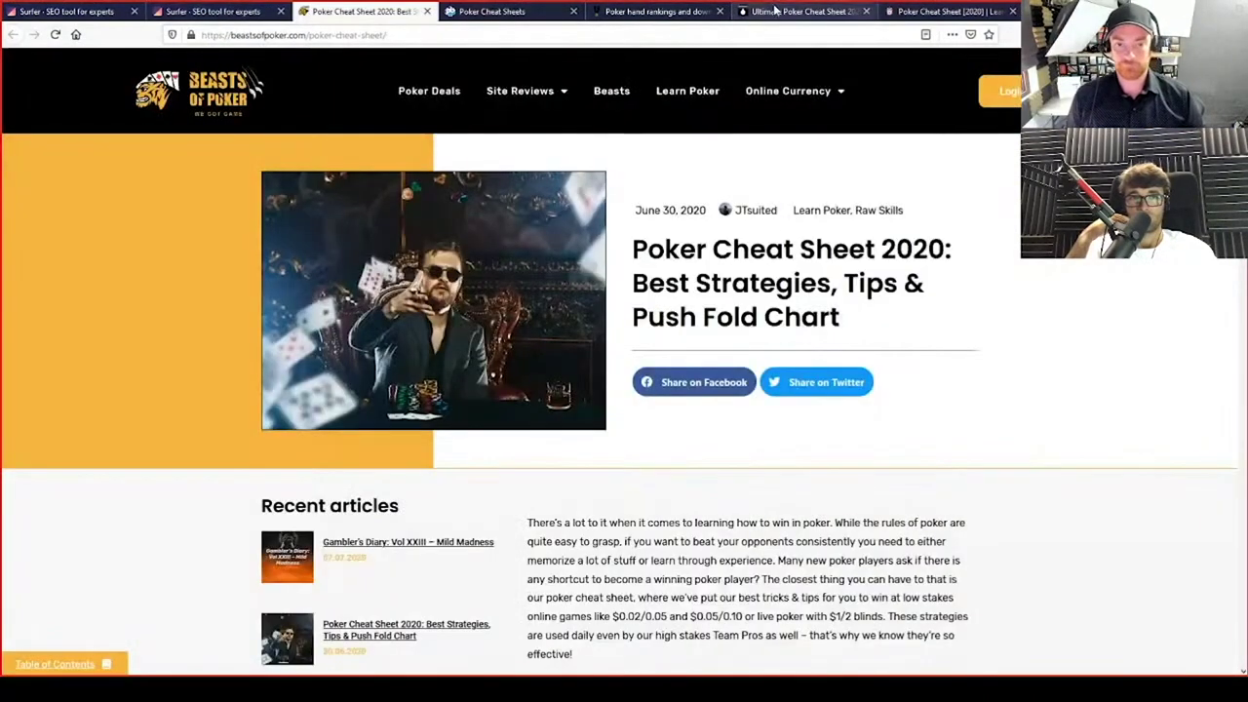
{"action": "left_click", "coordinate": [775, 11]}
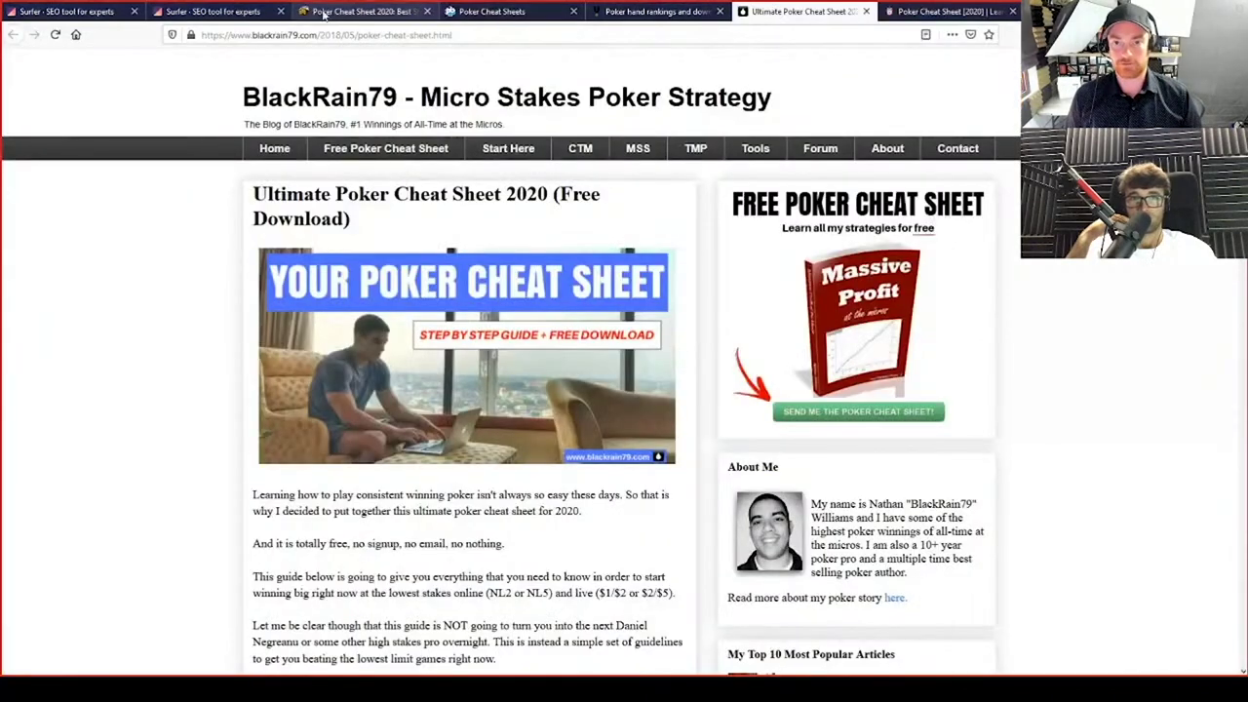
{"action": "left_click", "coordinate": [360, 12]}
{"action": "left_click", "coordinate": [806, 12]}
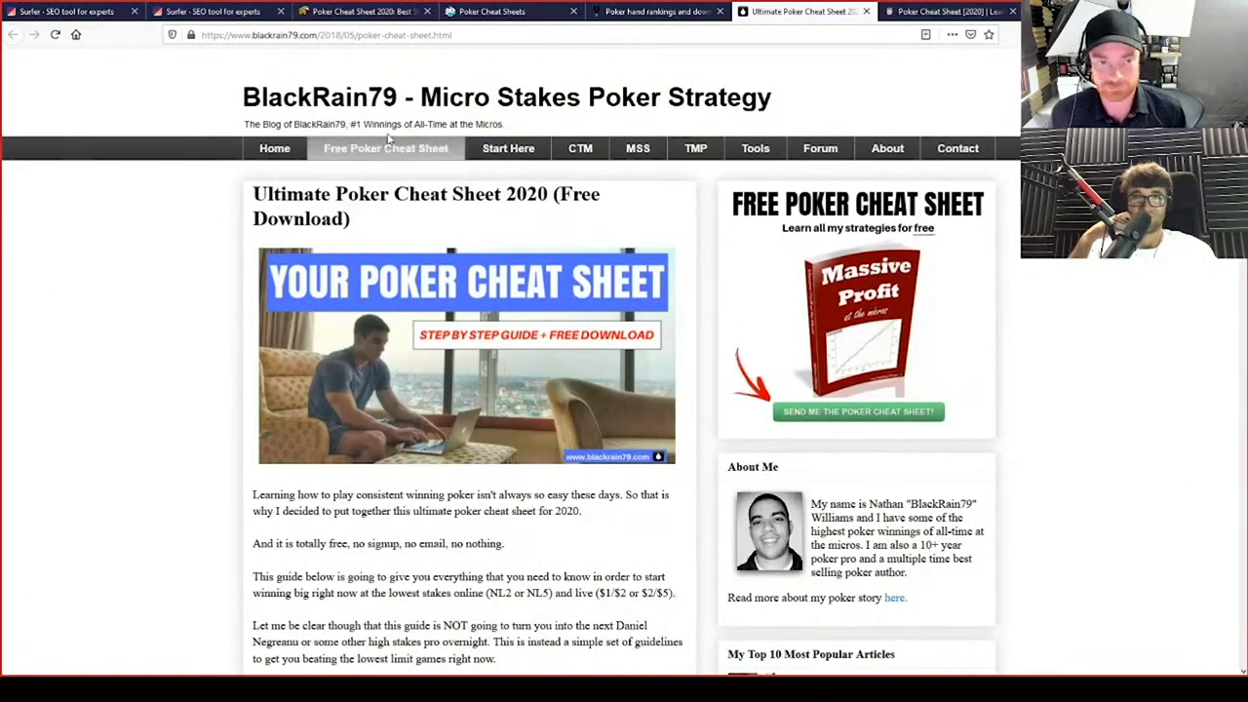
{"action": "left_click", "coordinate": [340, 11]}
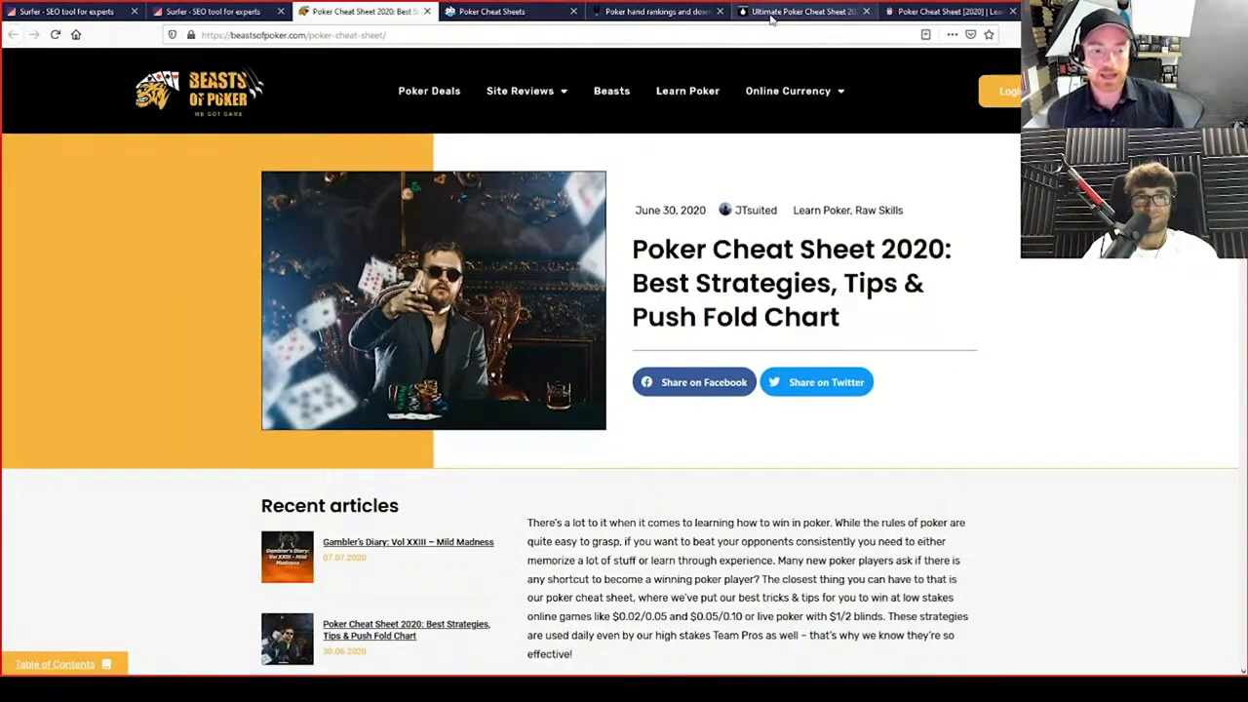
{"action": "left_click", "coordinate": [800, 11]}
Read the BlackRain79 article's introduction down to the Do's & Don'ts graphic under "Your Poker Cheat Sheet for 2020"
{"action": "scroll", "coordinate": [127, 402], "scroll_direction": "down", "scroll_amount": 2}
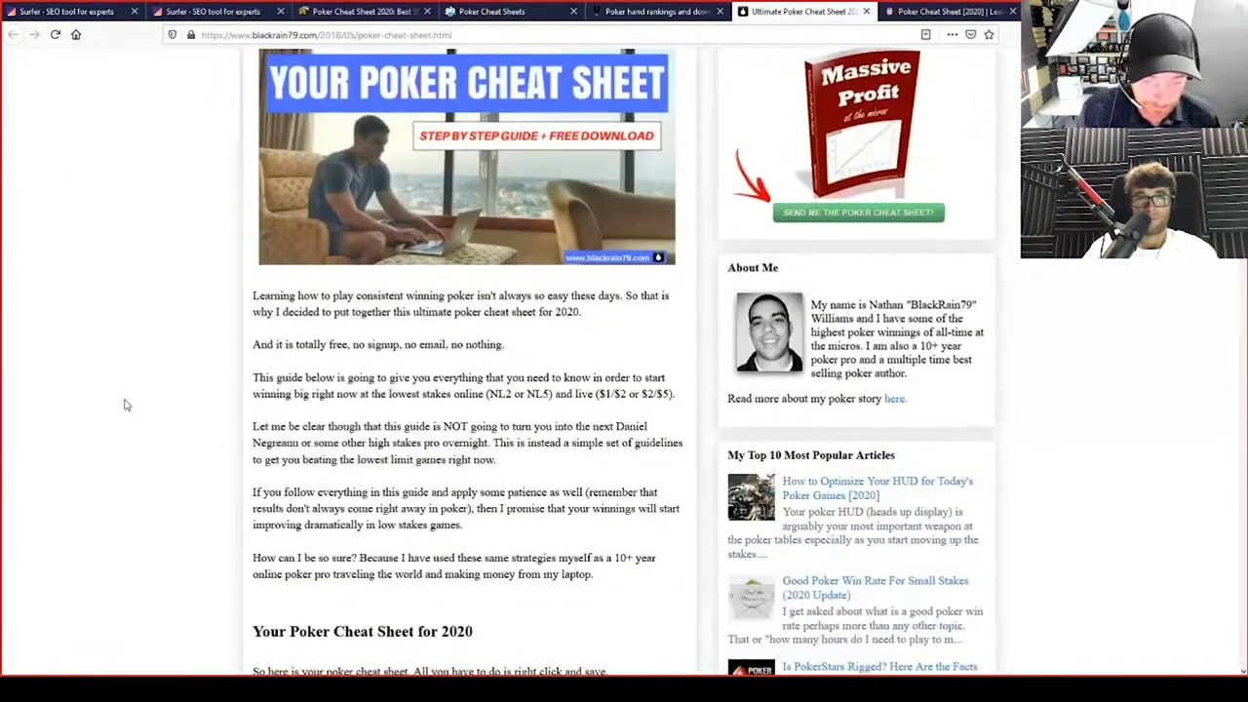
{"action": "scroll", "coordinate": [125, 395], "scroll_direction": "down", "scroll_amount": 2}
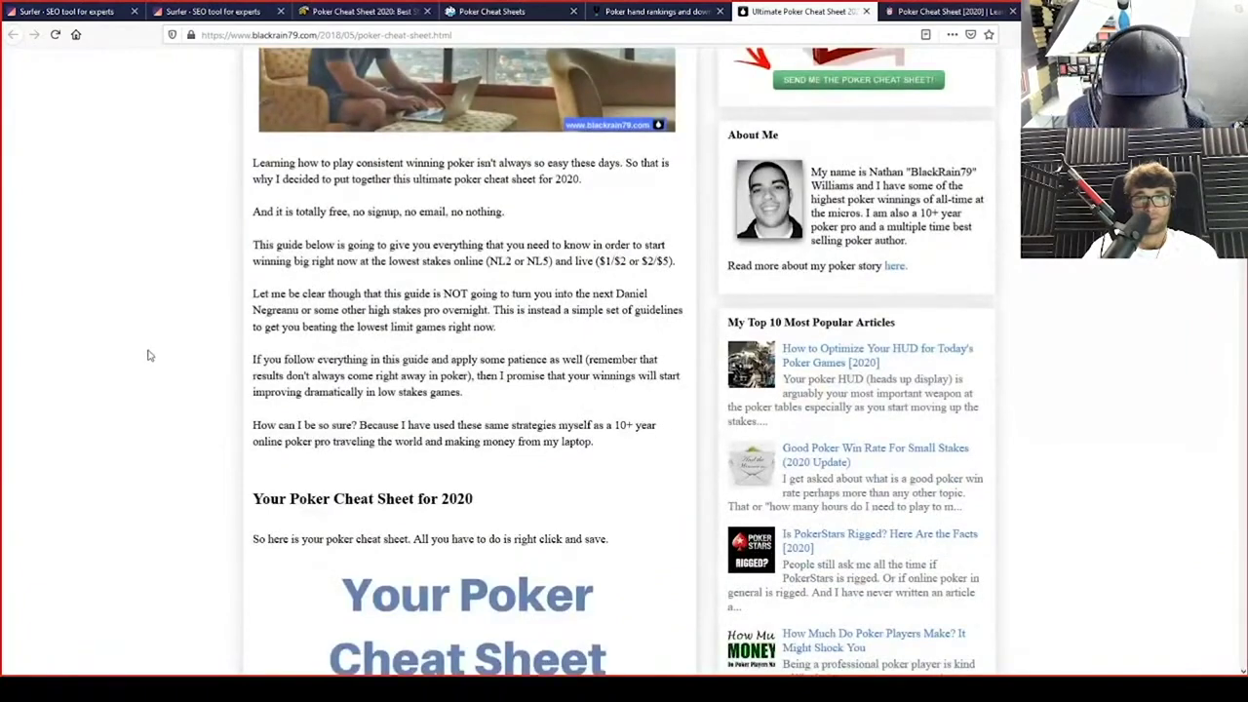
{"action": "scroll", "coordinate": [148, 356], "scroll_direction": "down", "scroll_amount": 1}
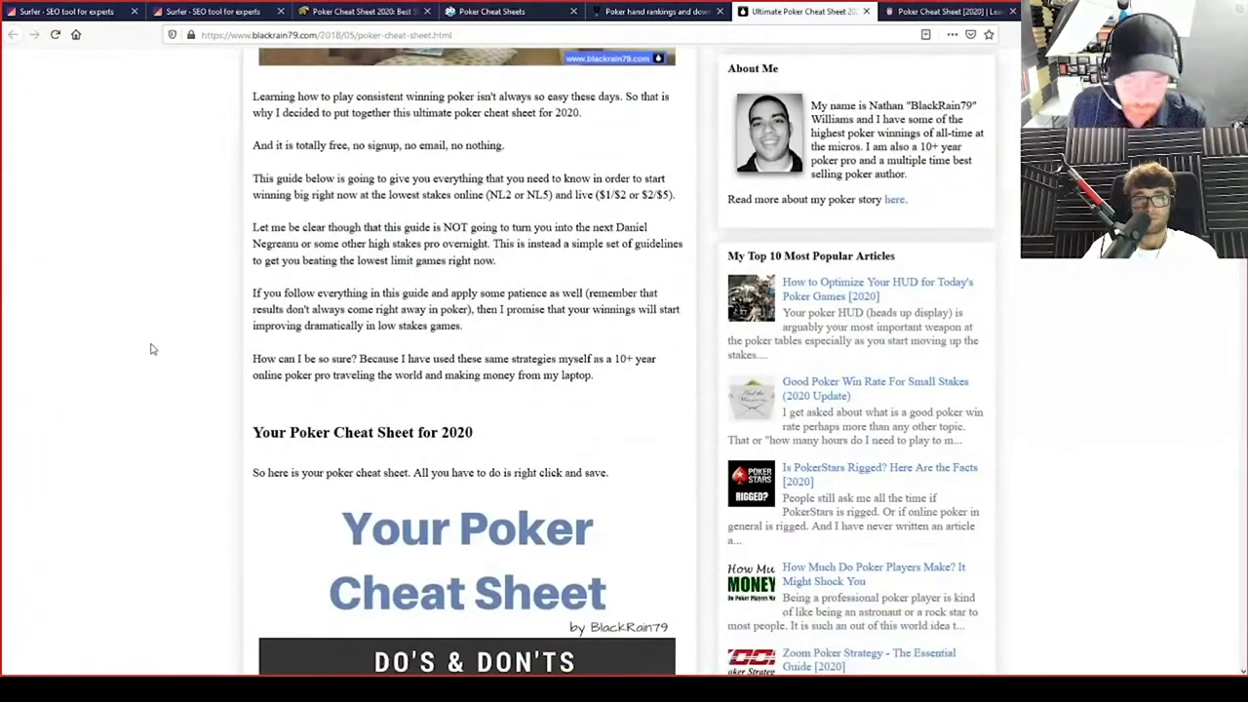
{"action": "scroll", "coordinate": [153, 344], "scroll_direction": "down", "scroll_amount": 2}
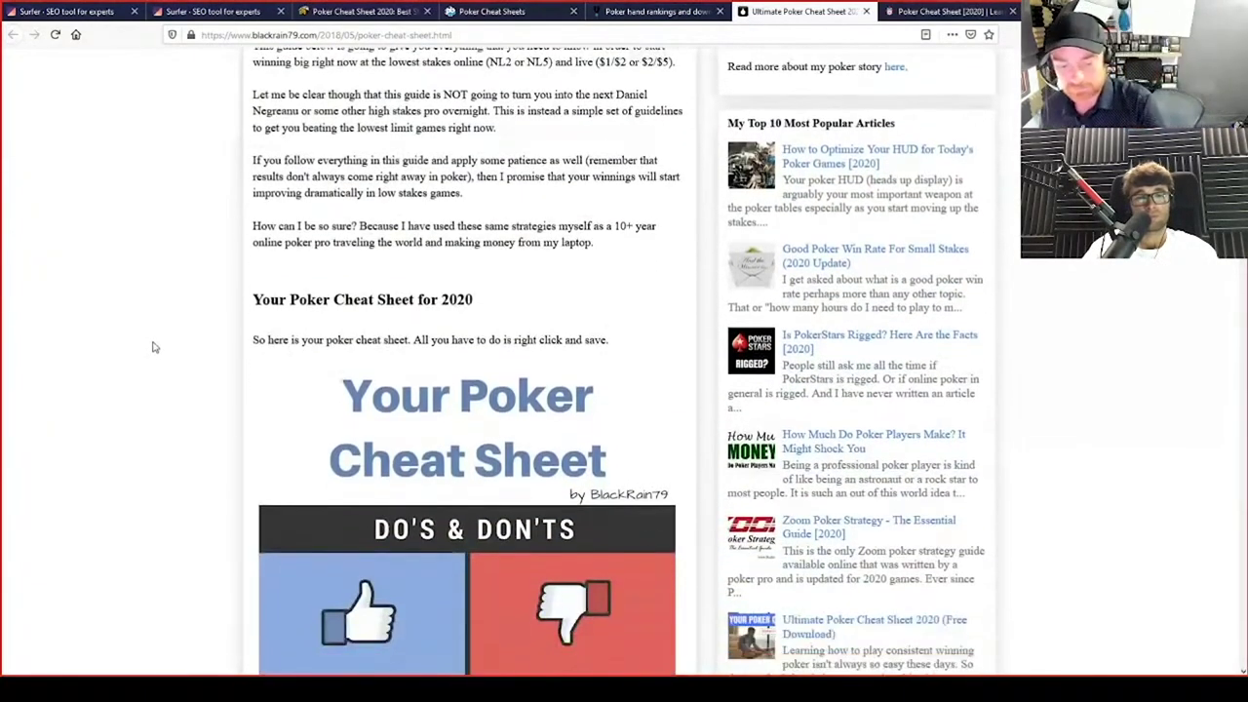
Examine the Do's & Don'ts cheat sheet graphic on BlackRain79, from Play Against Fish down to Value Bet/Bluff
{"action": "scroll", "coordinate": [154, 349], "scroll_direction": "down", "scroll_amount": 3}
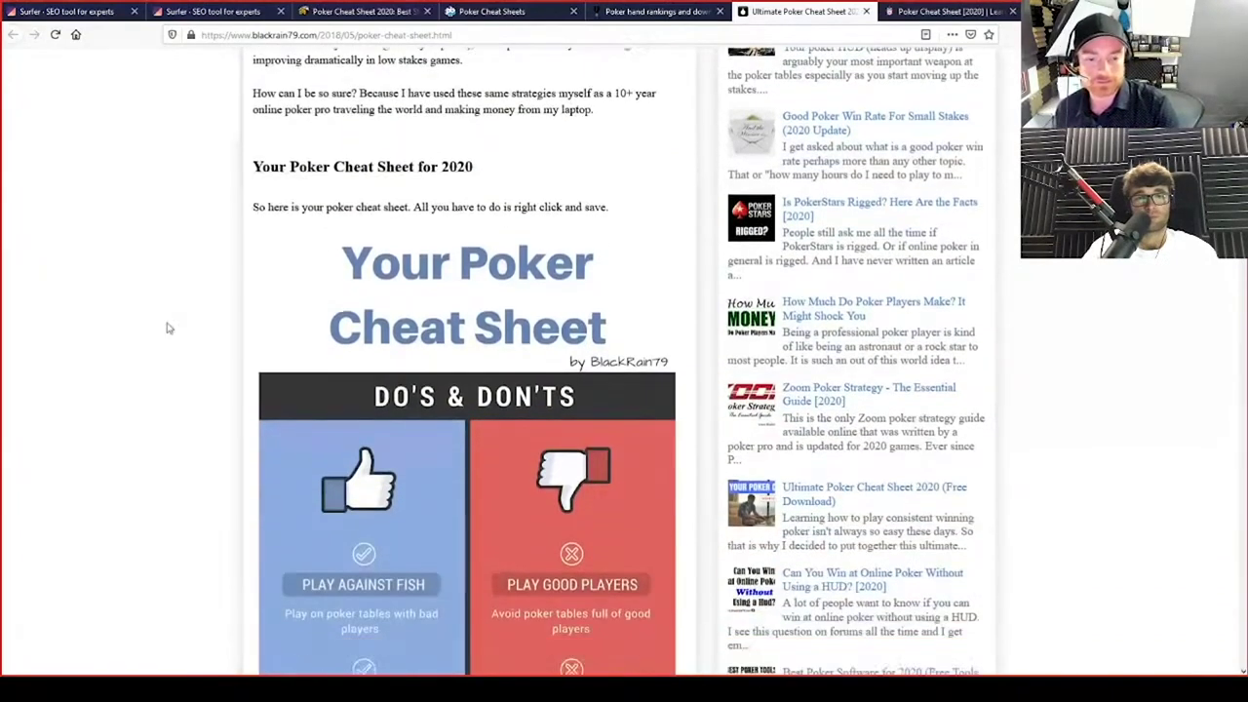
{"action": "scroll", "coordinate": [177, 316], "scroll_direction": "down", "scroll_amount": 4}
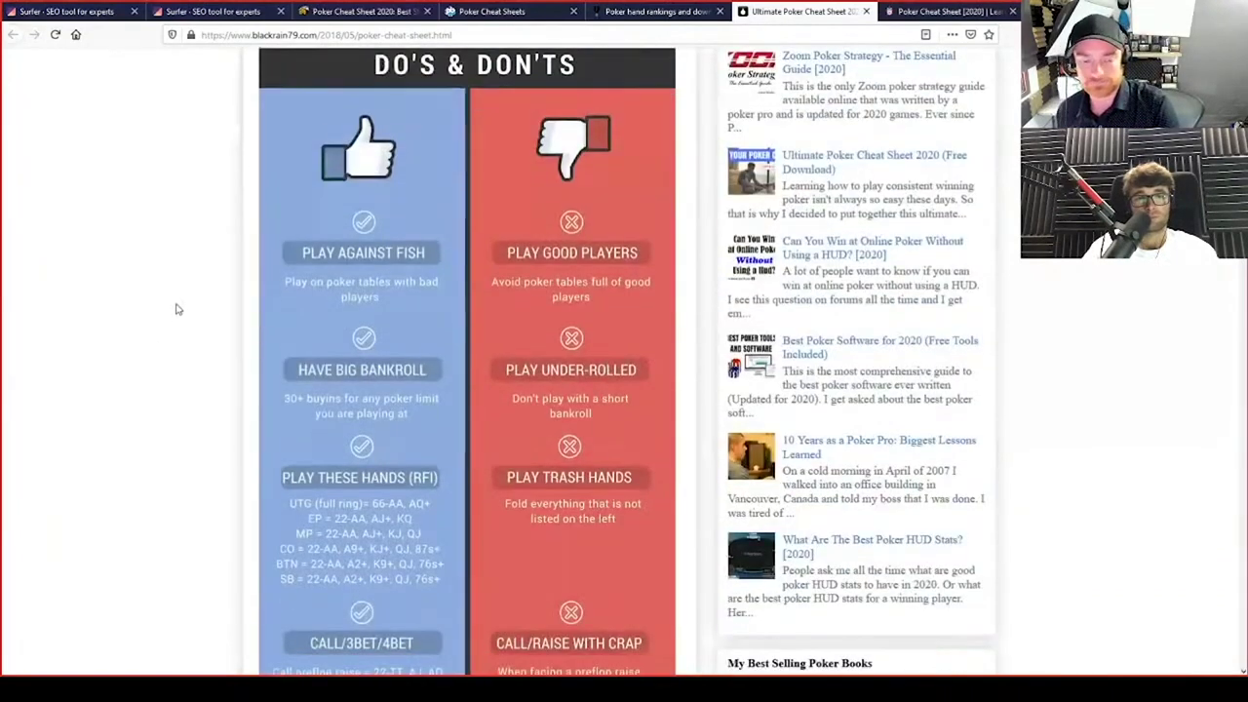
{"action": "scroll", "coordinate": [176, 309], "scroll_direction": "down", "scroll_amount": 3}
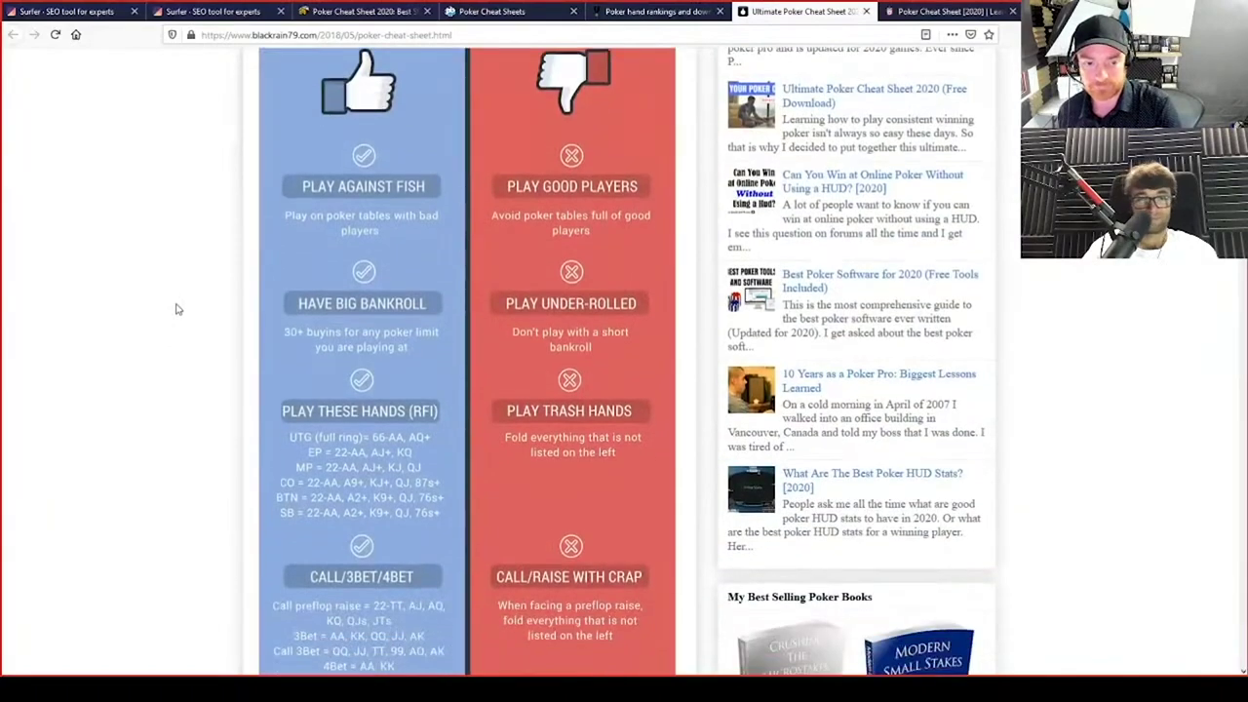
{"action": "scroll", "coordinate": [176, 309], "scroll_direction": "down", "scroll_amount": 2}
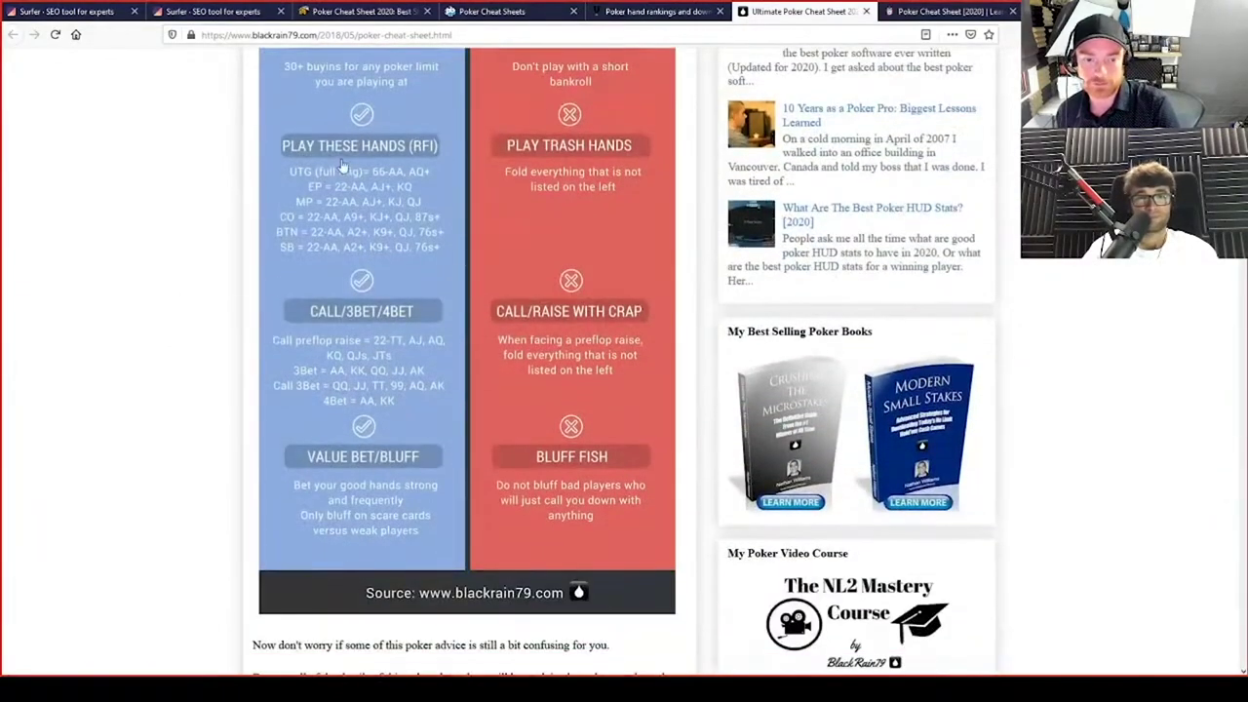
{"action": "scroll", "coordinate": [440, 442], "scroll_direction": "down", "scroll_amount": 2}
{"action": "scroll", "coordinate": [440, 442], "scroll_direction": "up", "scroll_amount": 4}
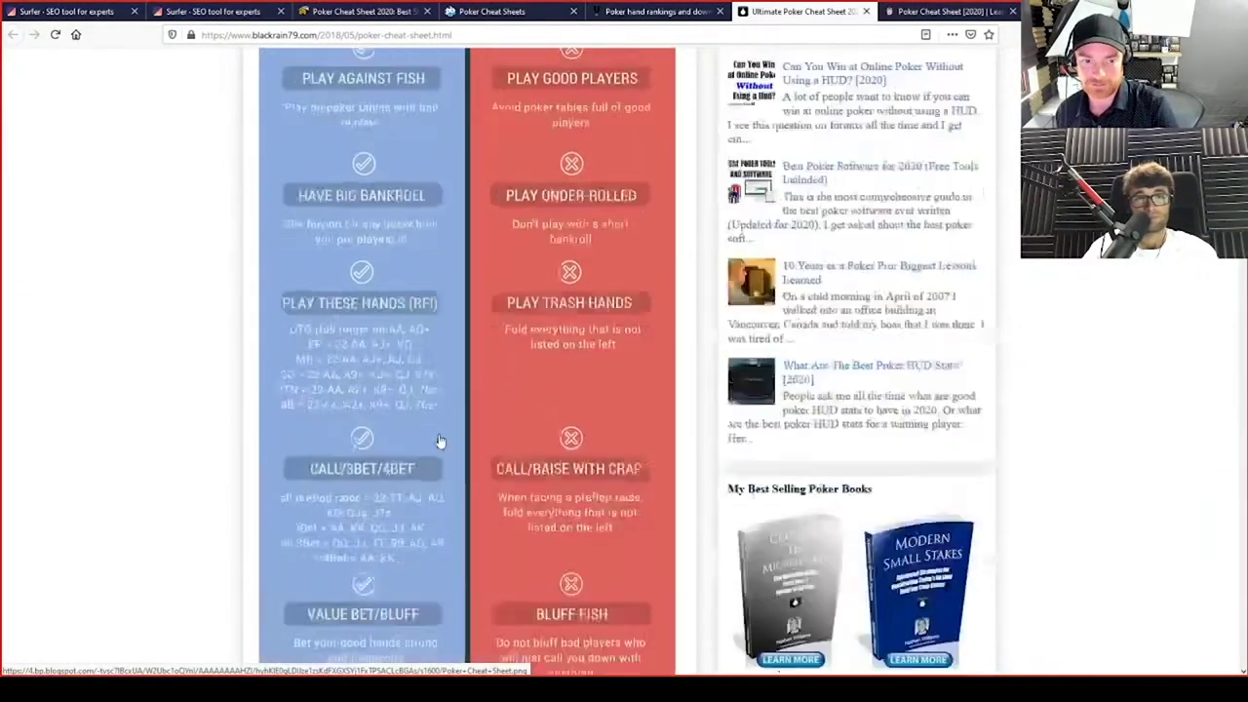
{"action": "scroll", "coordinate": [440, 442], "scroll_direction": "up", "scroll_amount": 6}
{"action": "scroll", "coordinate": [440, 442], "scroll_direction": "down", "scroll_amount": 9}
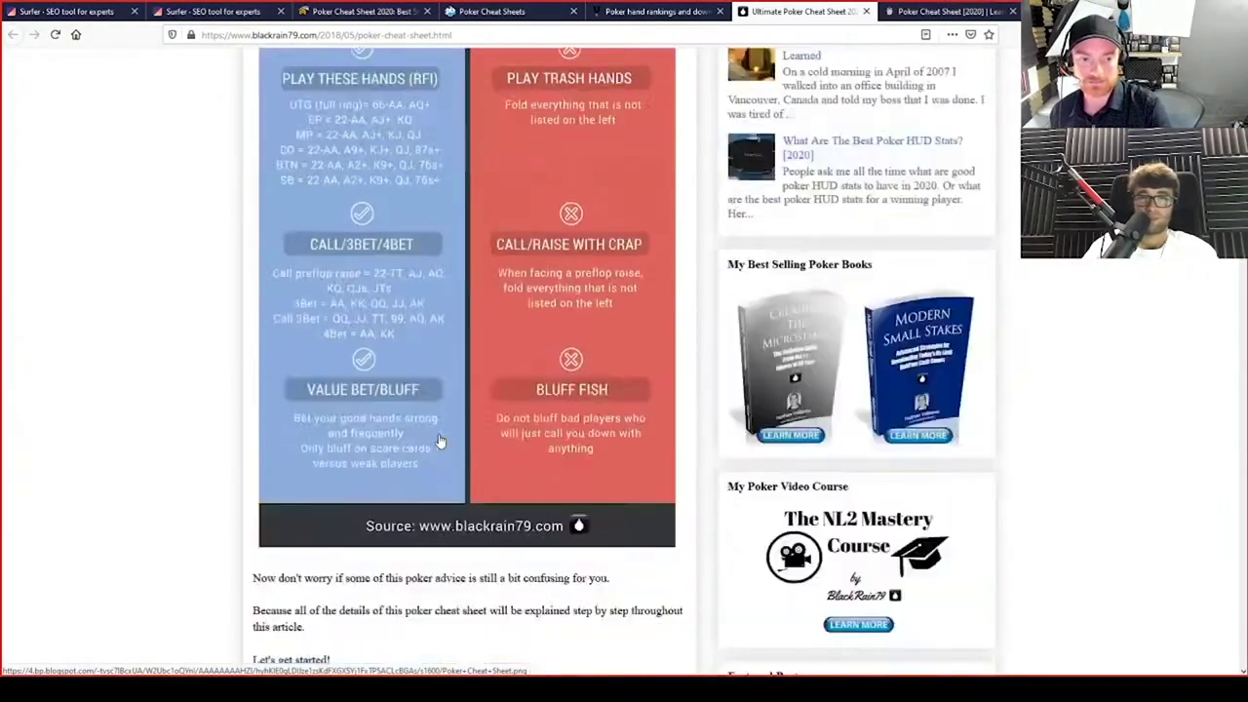
{"action": "scroll", "coordinate": [440, 441], "scroll_direction": "down", "scroll_amount": 1}
{"action": "scroll", "coordinate": [357, 198], "scroll_direction": "up", "scroll_amount": 1}
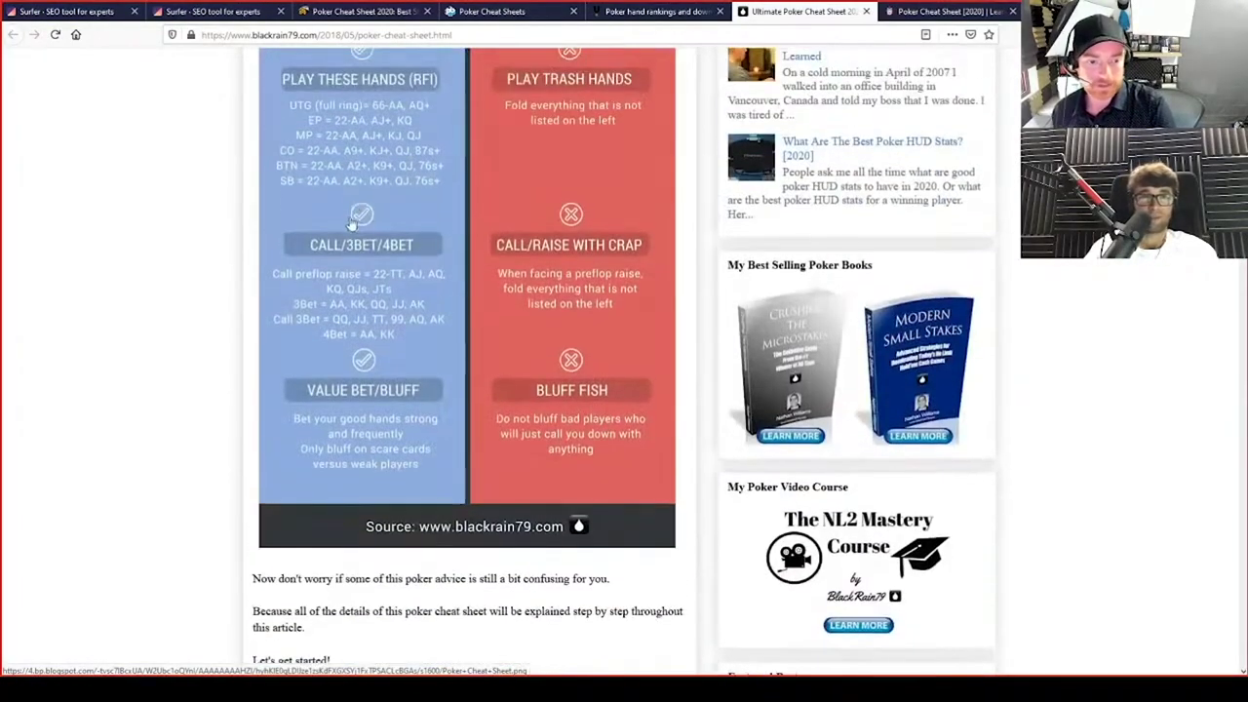
Check how the keyword "Poker Cheat Sheet" is used in the numbered headings for the right poker room and the right bankroll
{"action": "scroll", "coordinate": [351, 244], "scroll_direction": "down", "scroll_amount": 8}
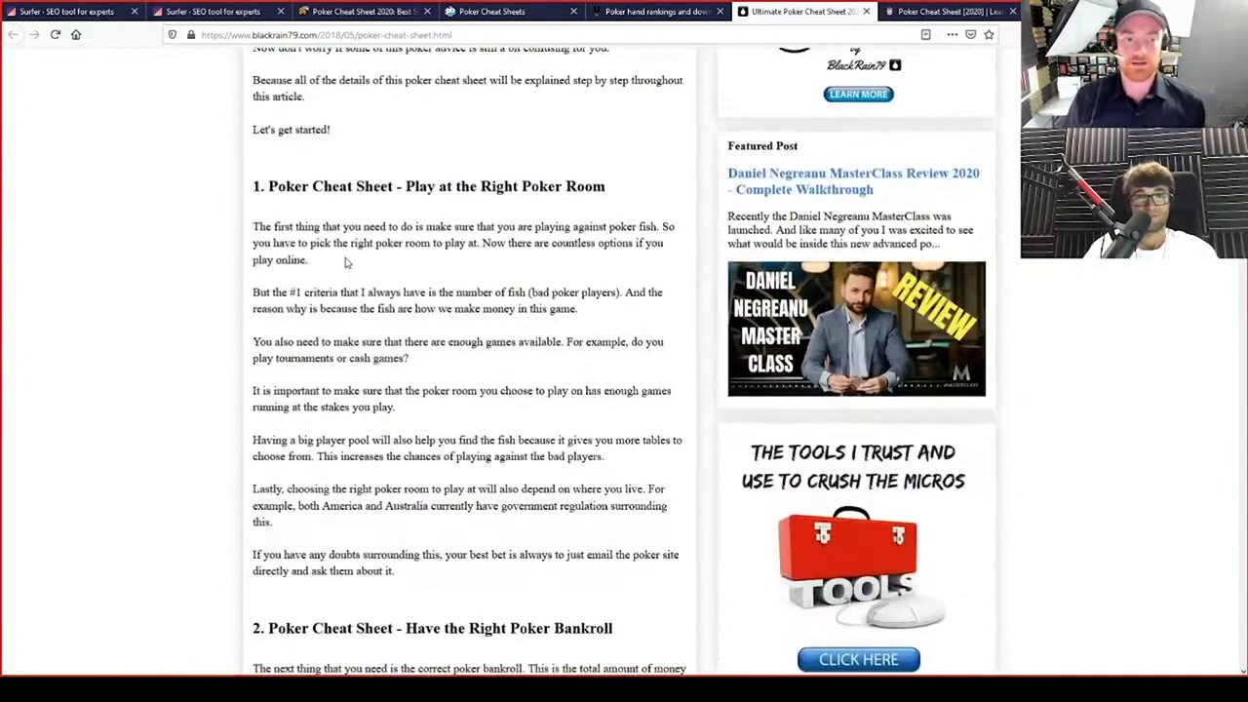
{"action": "left_click_drag", "start_coordinate": [270, 186], "coordinate": [606, 186]}
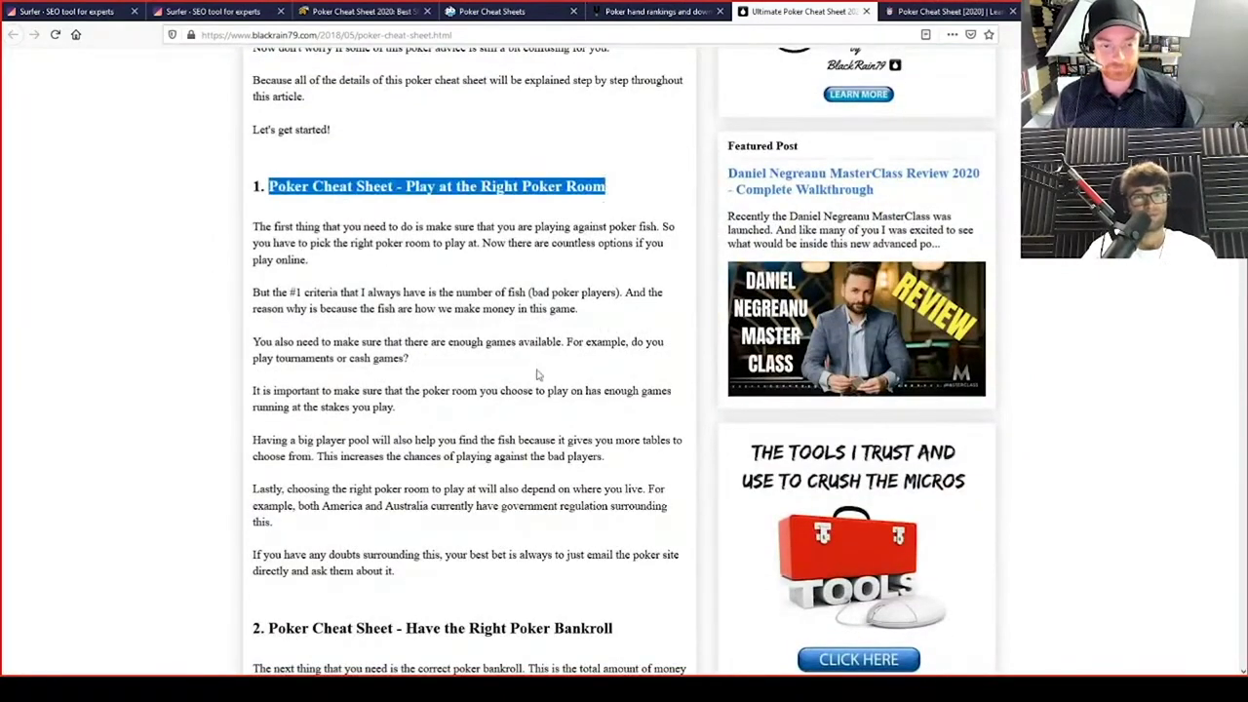
{"action": "left_click_drag", "start_coordinate": [252, 629], "coordinate": [403, 628]}
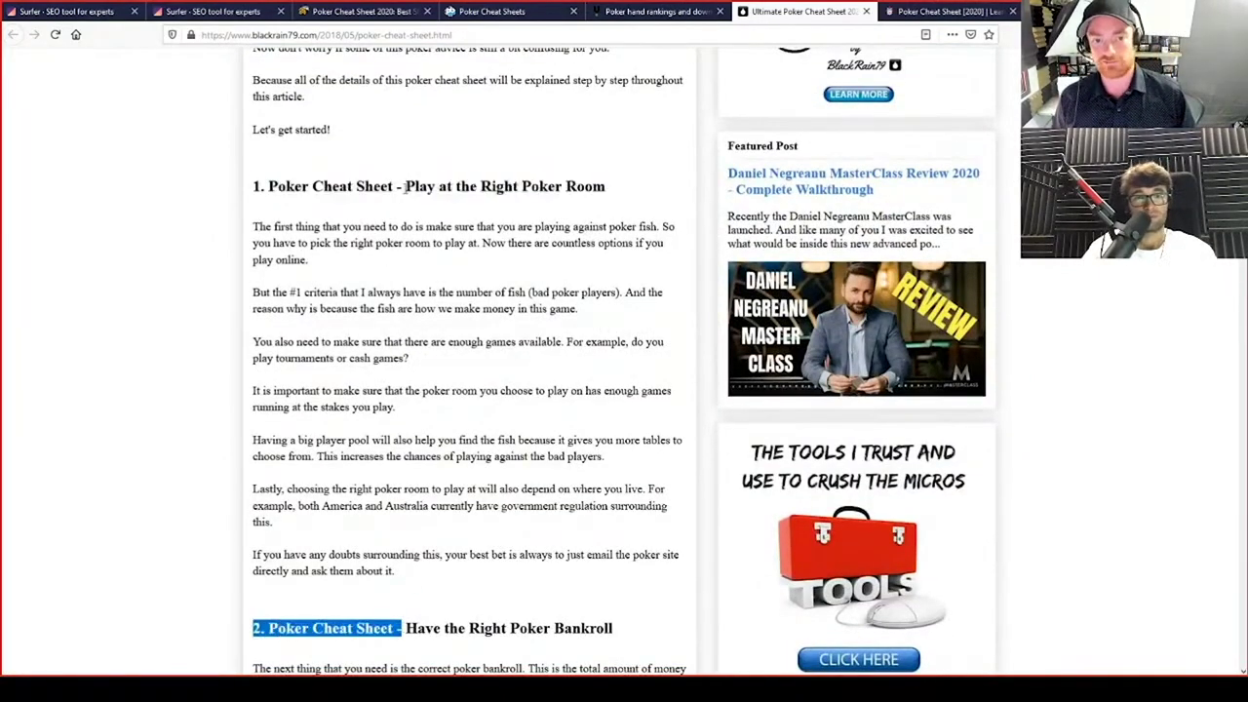
{"action": "left_click_drag", "start_coordinate": [404, 186], "coordinate": [673, 191]}
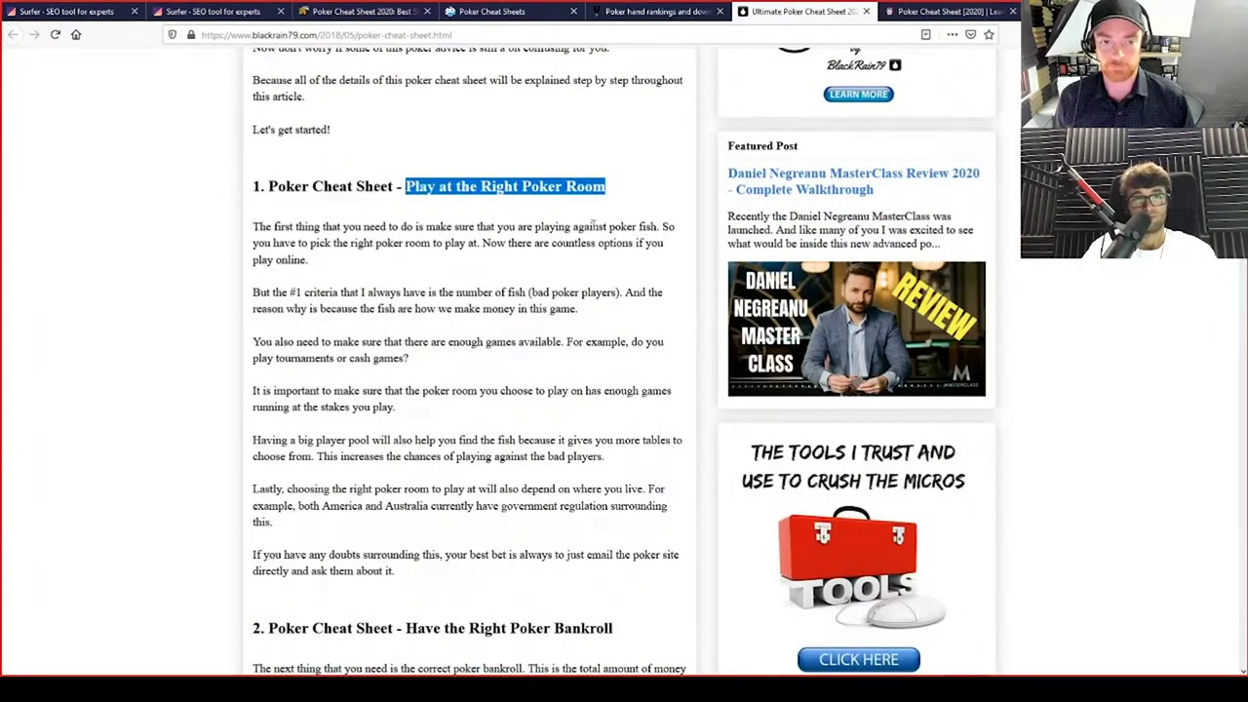
{"action": "scroll", "coordinate": [592, 224], "scroll_direction": "down", "scroll_amount": 1}
{"action": "left_click", "coordinate": [268, 119]}
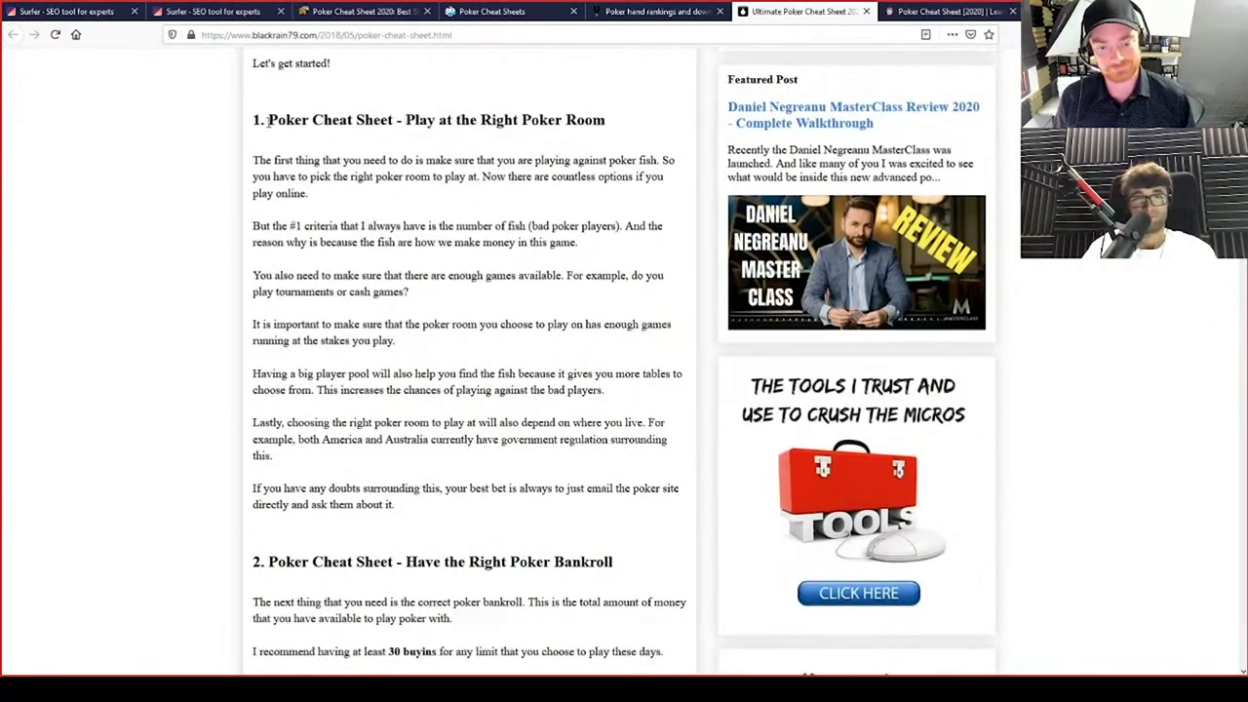
{"action": "left_click_drag", "start_coordinate": [414, 119], "coordinate": [589, 119]}
Review BlackRain79's bankroll section and the Texas Holdem Poker Hand Rankings Cheat Sheet chart, continuing to the starting hands section
{"action": "scroll", "coordinate": [468, 447], "scroll_direction": "down", "scroll_amount": 9}
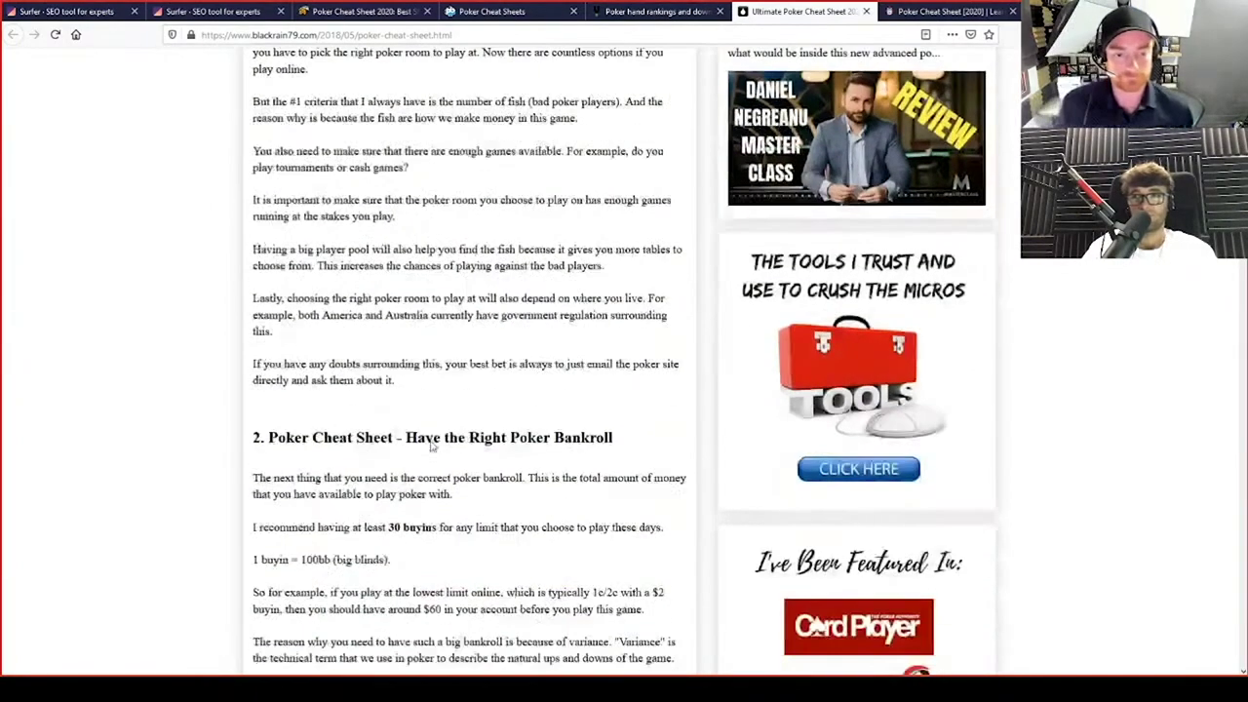
{"action": "scroll", "coordinate": [463, 253], "scroll_direction": "down", "scroll_amount": 7}
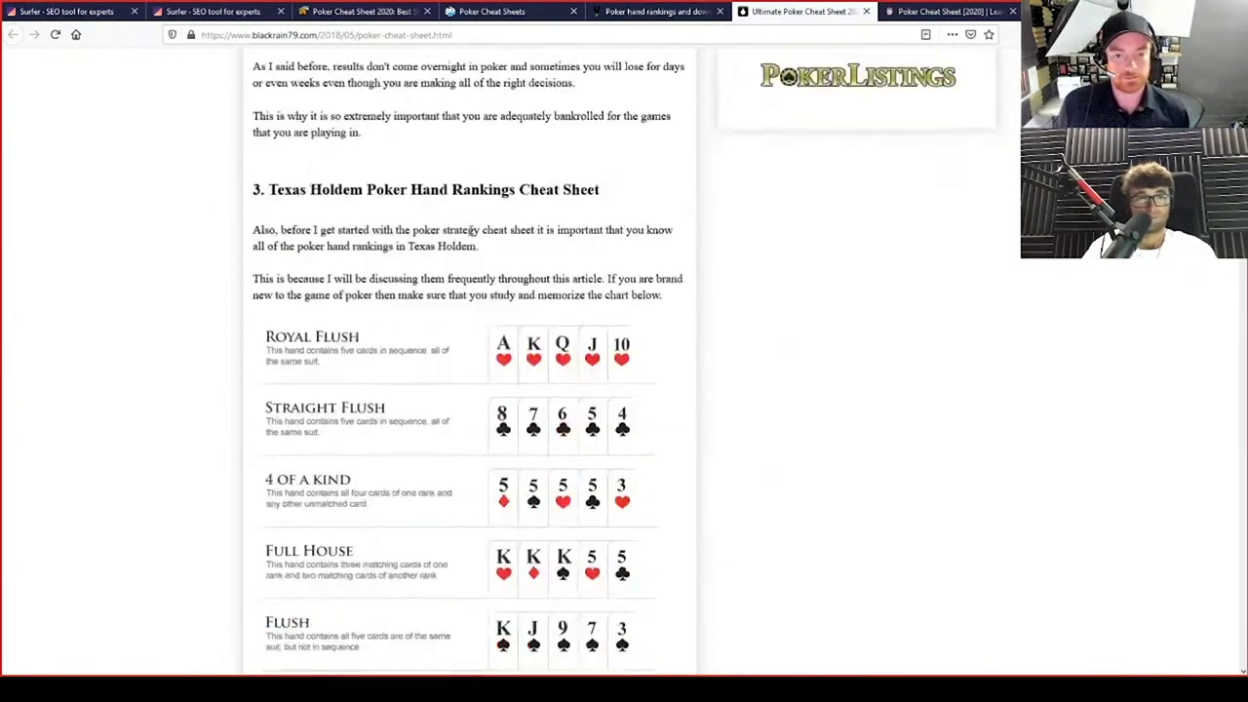
{"action": "scroll", "coordinate": [461, 246], "scroll_direction": "up", "scroll_amount": 20}
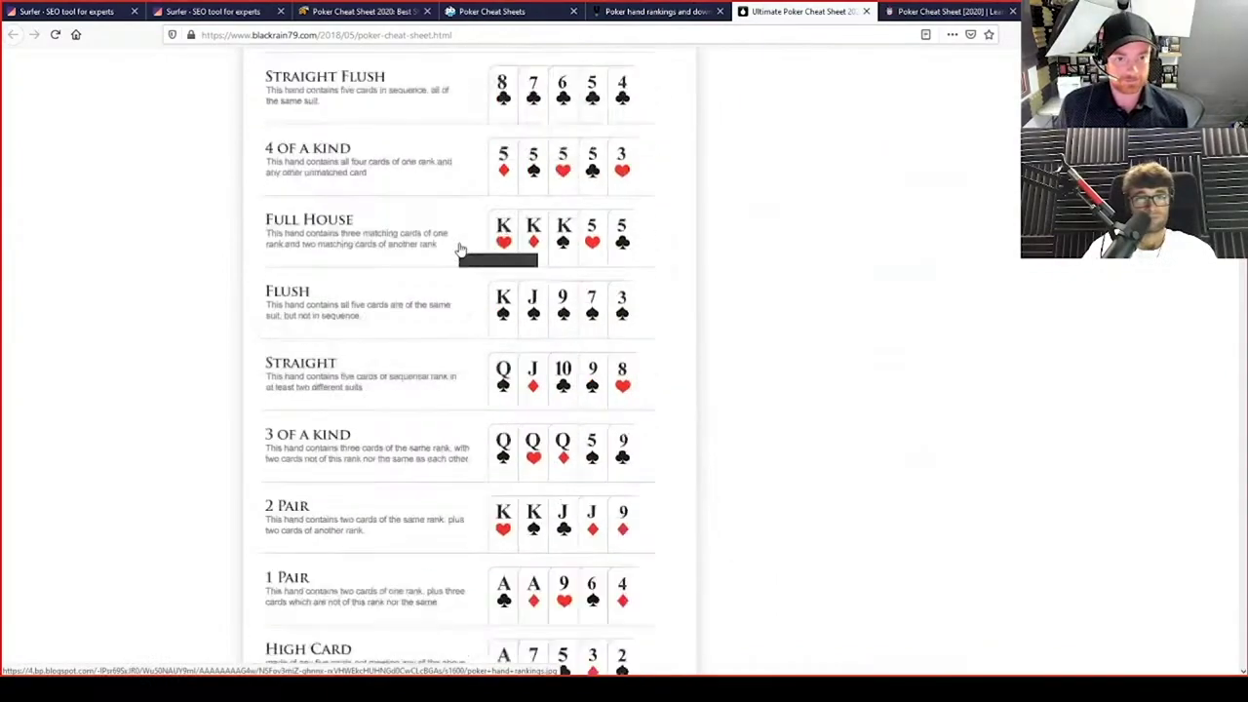
{"action": "scroll", "coordinate": [469, 329], "scroll_direction": "down", "scroll_amount": 20}
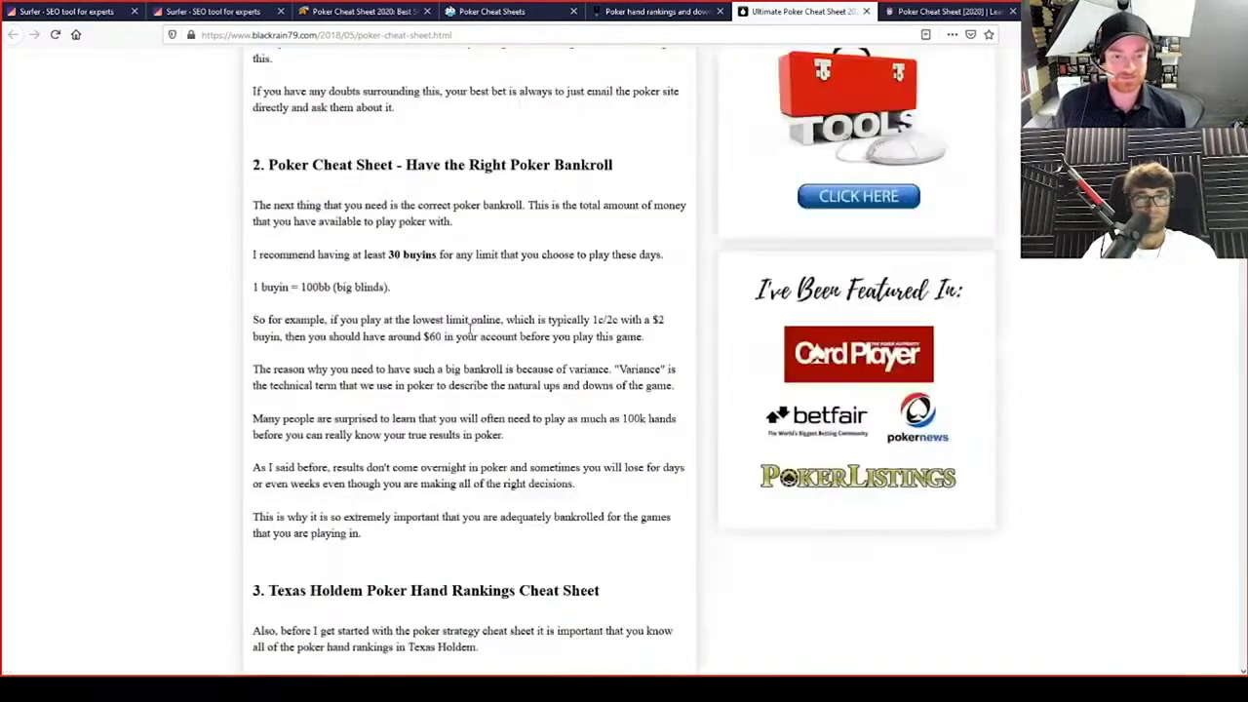
{"action": "scroll", "coordinate": [470, 328], "scroll_direction": "down", "scroll_amount": 2}
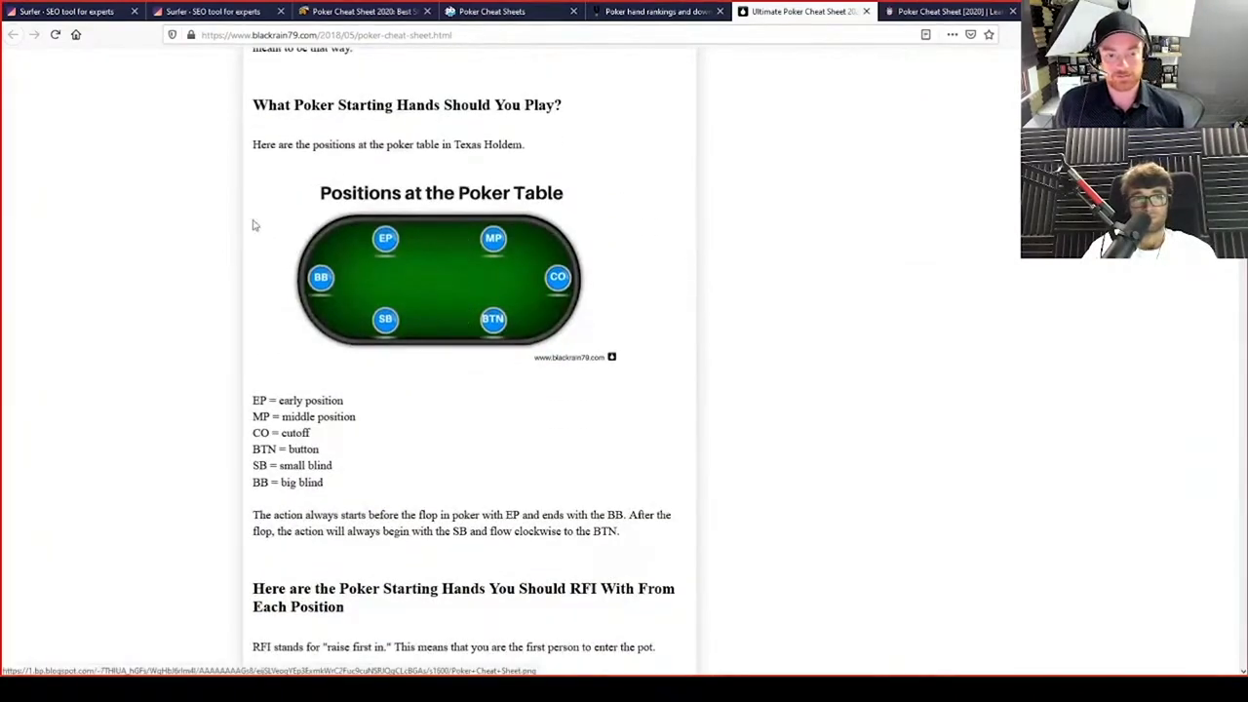
Skim the rest of the BlackRain79 article from the table positions through Final Thoughts to the comments, finishing at the article's title
{"action": "scroll", "coordinate": [451, 320], "scroll_direction": "down", "scroll_amount": 2}
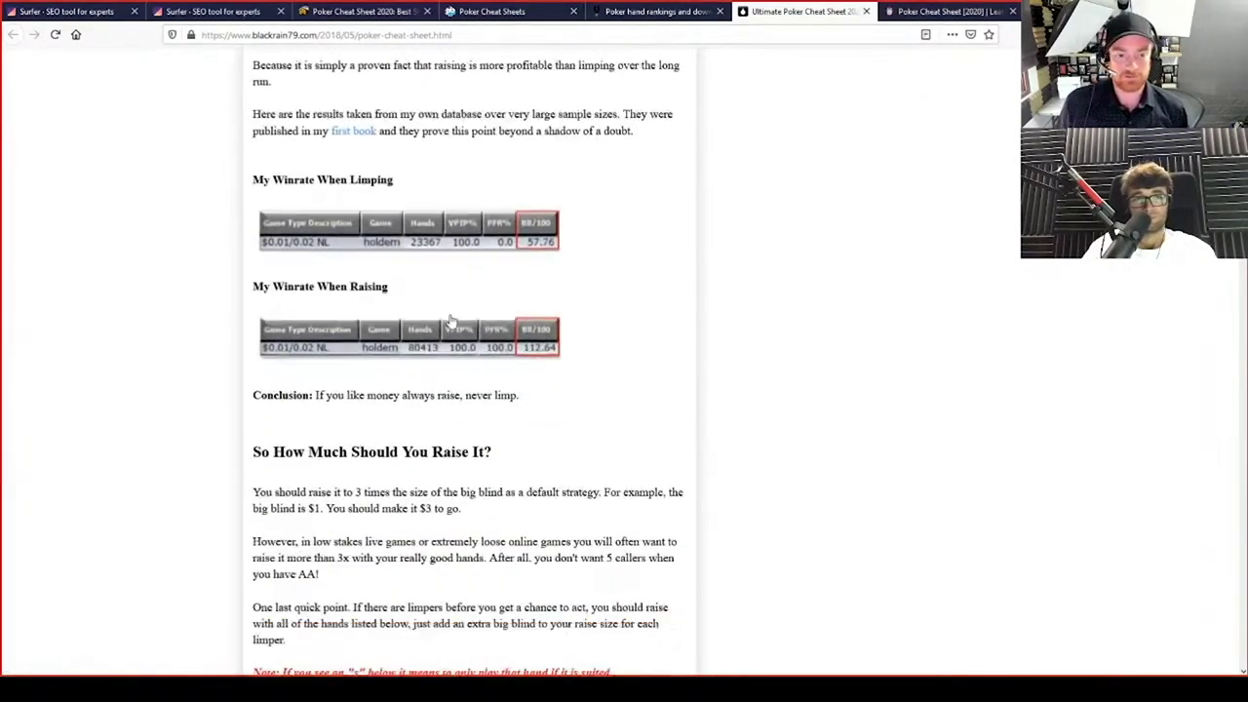
{"action": "scroll", "coordinate": [451, 322], "scroll_direction": "down", "scroll_amount": 1}
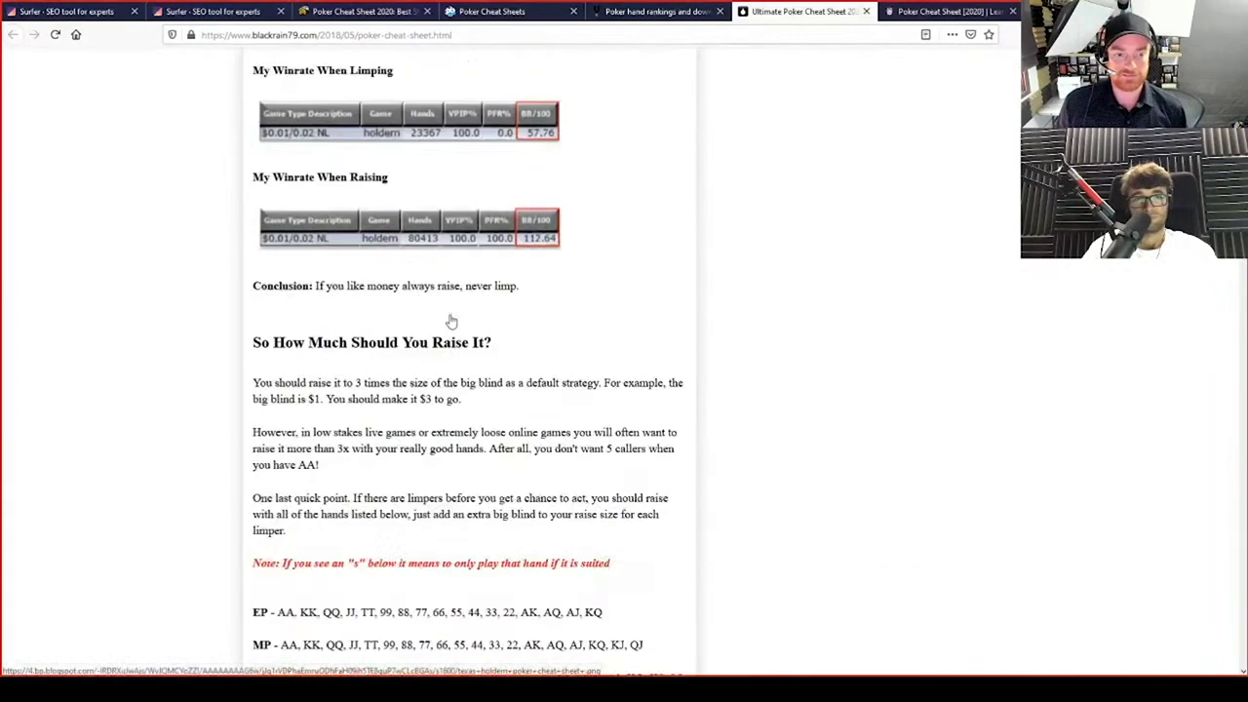
{"action": "scroll", "coordinate": [453, 341], "scroll_direction": "down", "scroll_amount": 8}
{"action": "scroll", "coordinate": [456, 390], "scroll_direction": "down", "scroll_amount": 5}
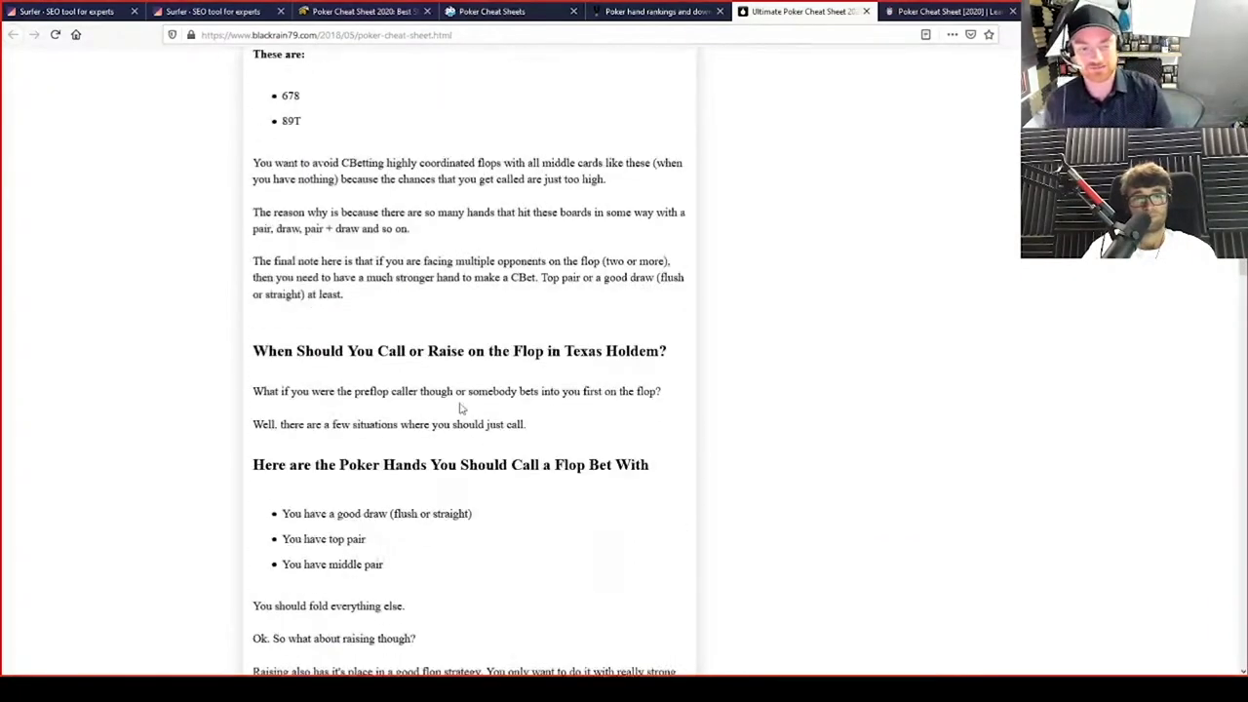
{"action": "scroll", "coordinate": [474, 419], "scroll_direction": "down", "scroll_amount": 3}
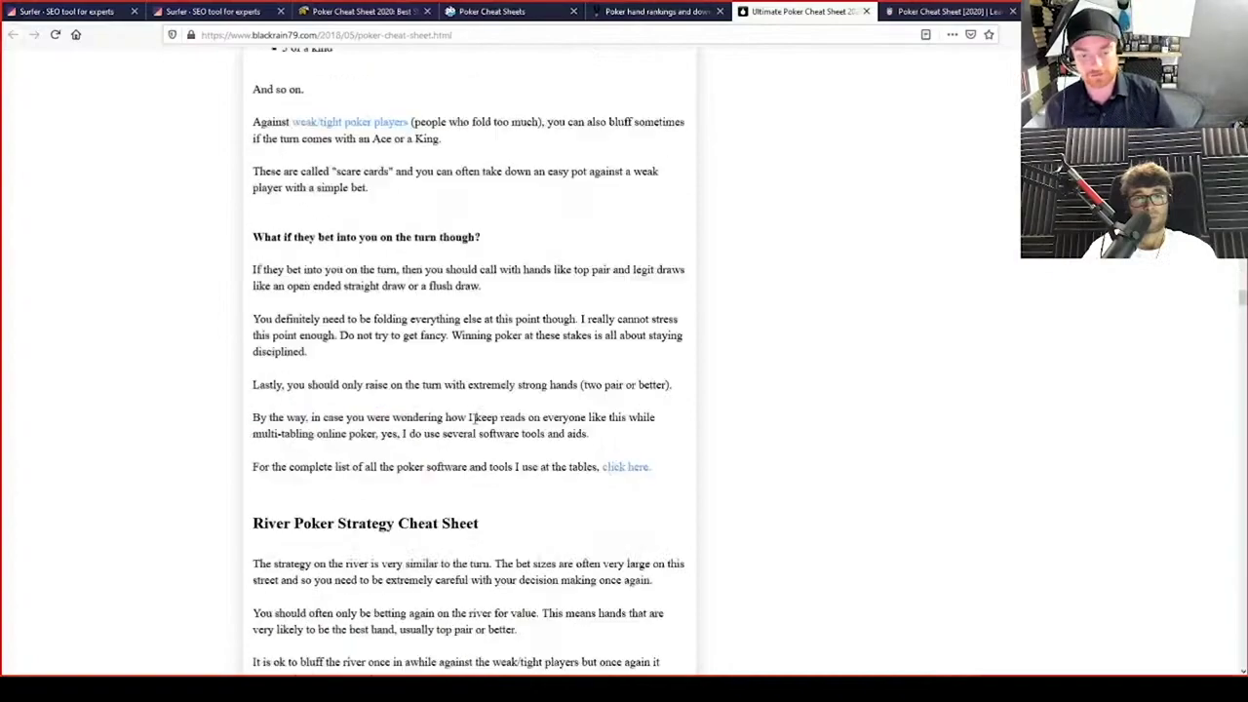
{"action": "scroll", "coordinate": [477, 440], "scroll_direction": "down", "scroll_amount": 1}
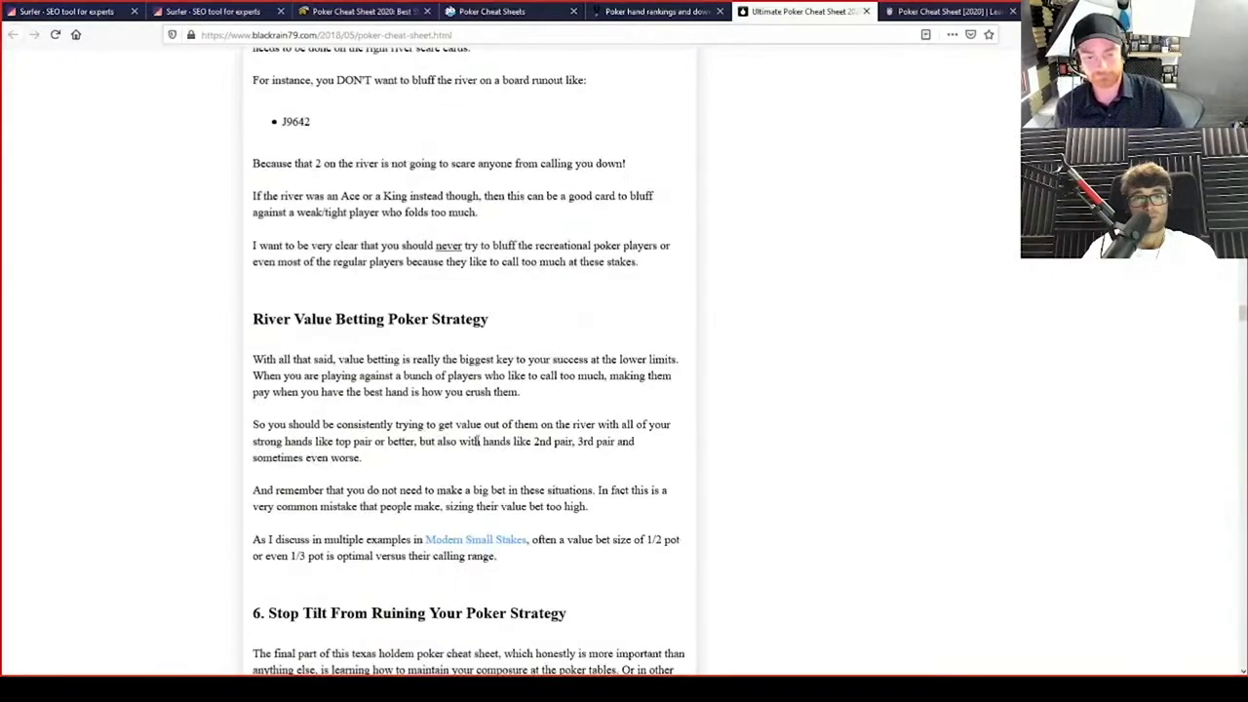
{"action": "scroll", "coordinate": [476, 441], "scroll_direction": "down", "scroll_amount": 11}
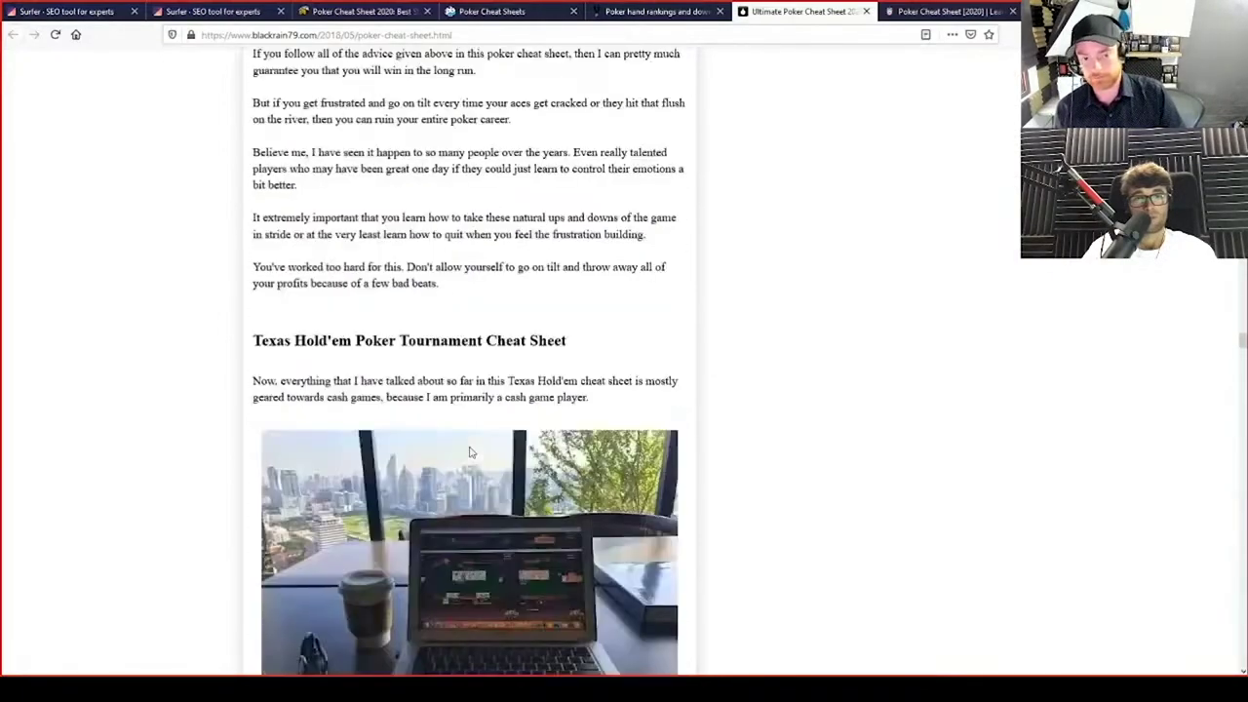
{"action": "scroll", "coordinate": [469, 452], "scroll_direction": "down", "scroll_amount": 6}
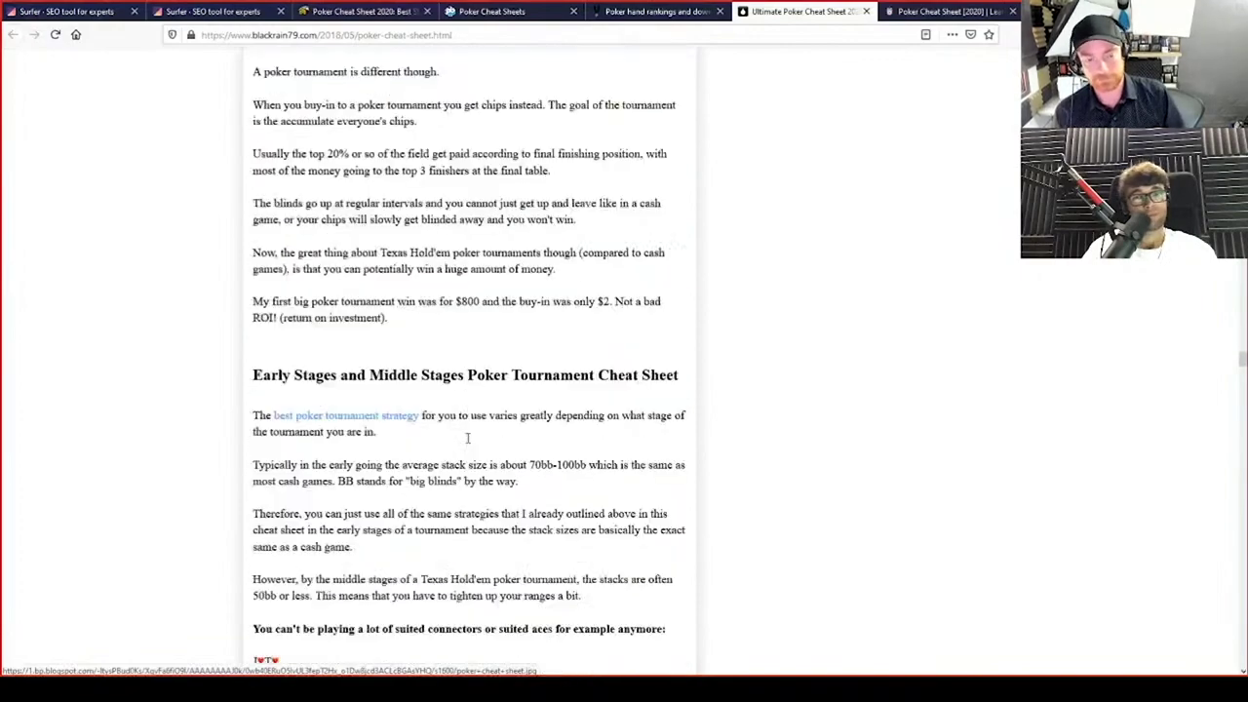
{"action": "scroll", "coordinate": [467, 439], "scroll_direction": "down", "scroll_amount": 12}
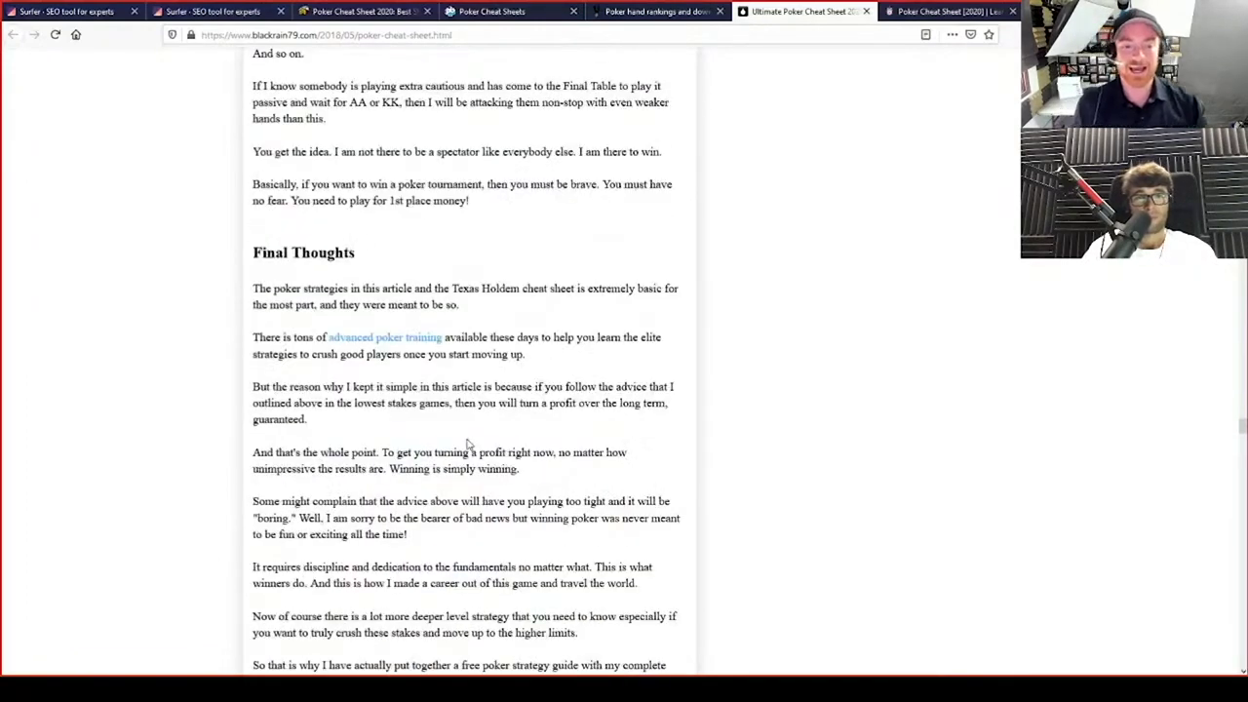
{"action": "scroll", "coordinate": [467, 444], "scroll_direction": "down", "scroll_amount": 8}
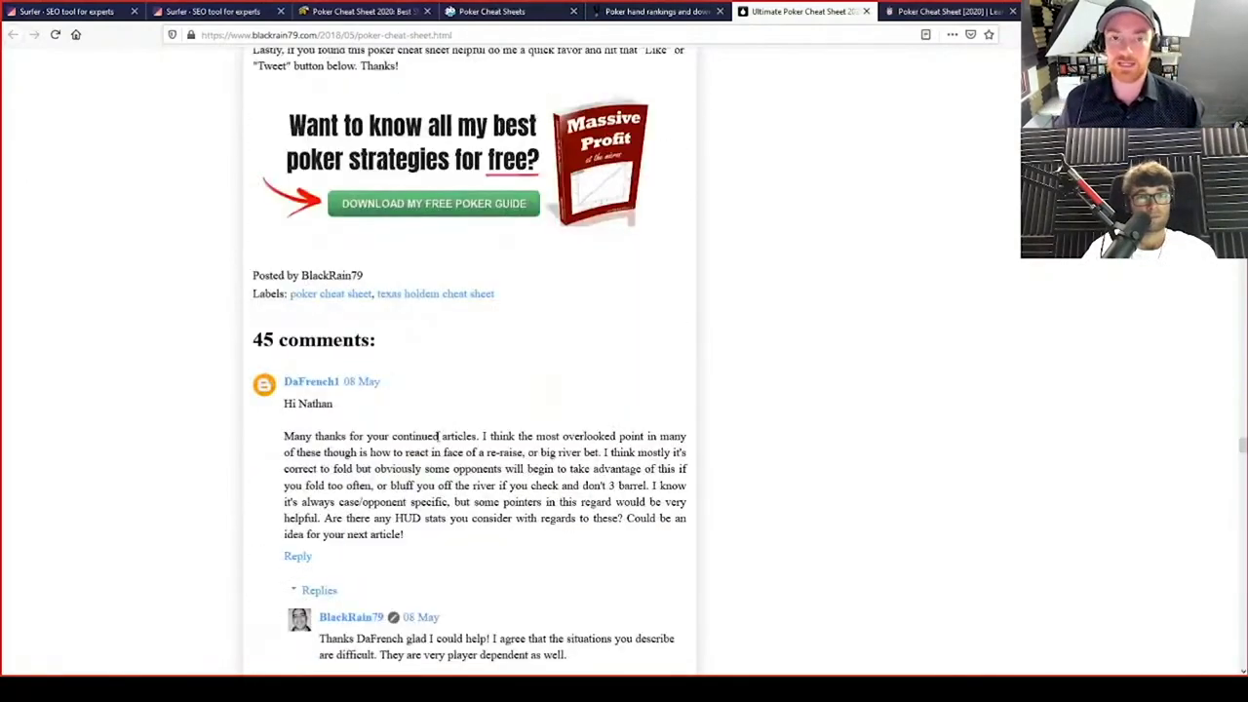
{"action": "scroll", "coordinate": [653, 369], "scroll_direction": "up", "scroll_amount": 20}
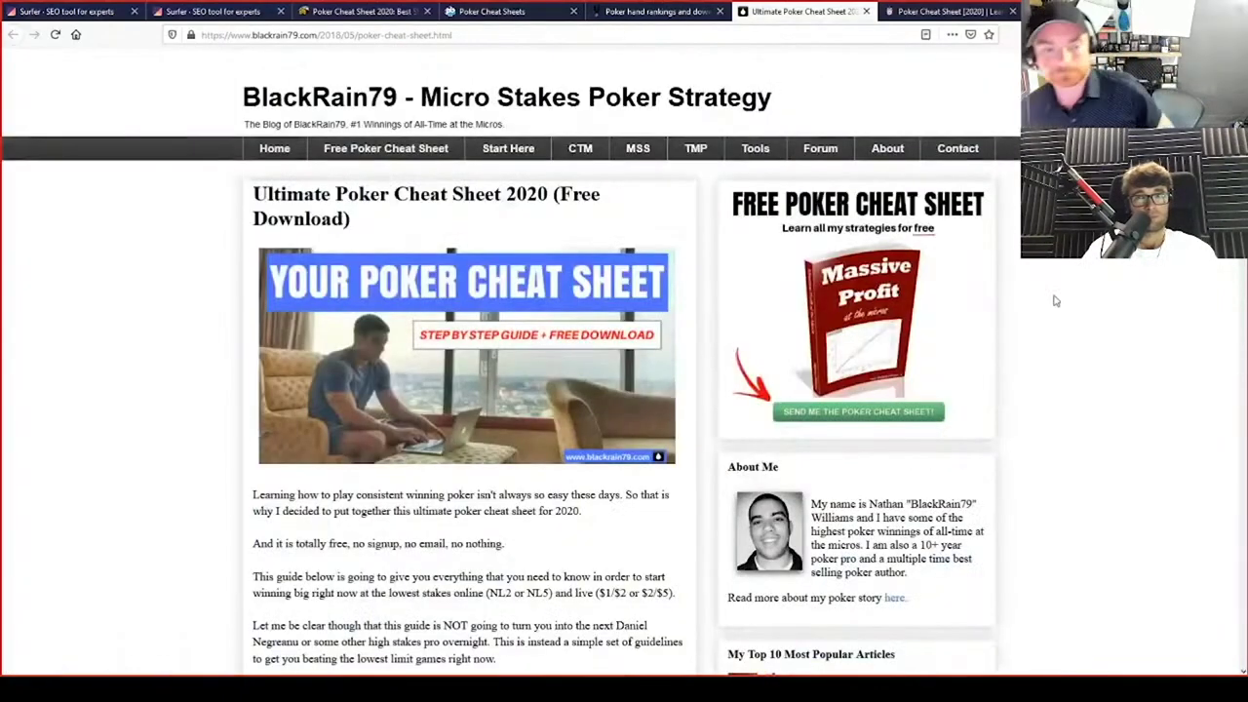
Examine howtoplaypokerinfo.com's introduction, Texas Holdem cheat sheet graphic and locked PDF download box on its poker cheat sheet page
{"action": "key", "text": "ctrl+Tab"}
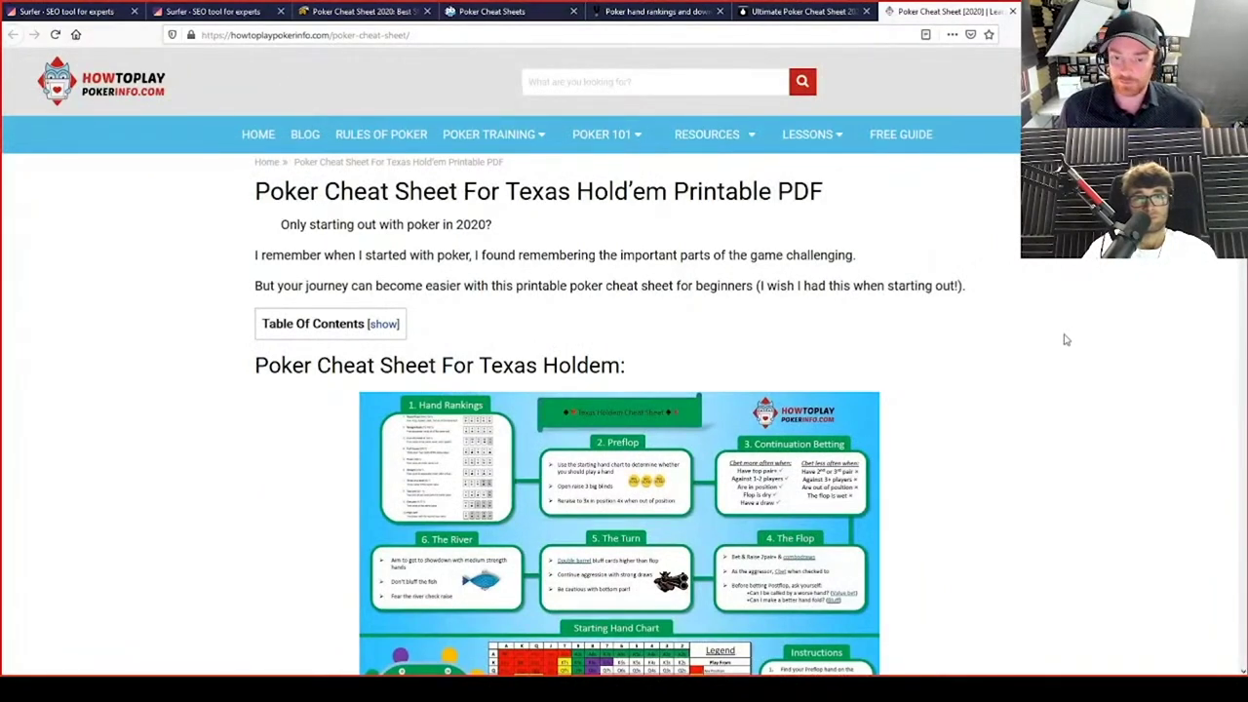
{"action": "scroll", "coordinate": [1059, 342], "scroll_direction": "down", "scroll_amount": 3}
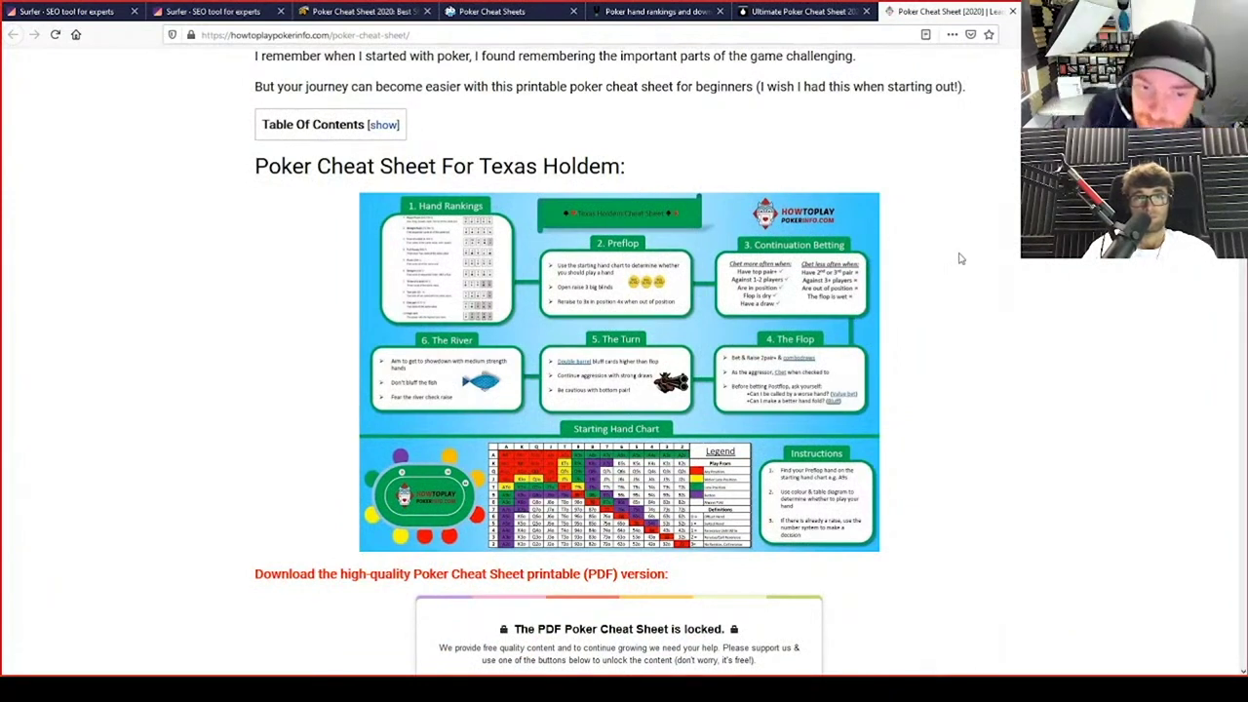
{"action": "scroll", "coordinate": [694, 251], "scroll_direction": "down", "scroll_amount": 3}
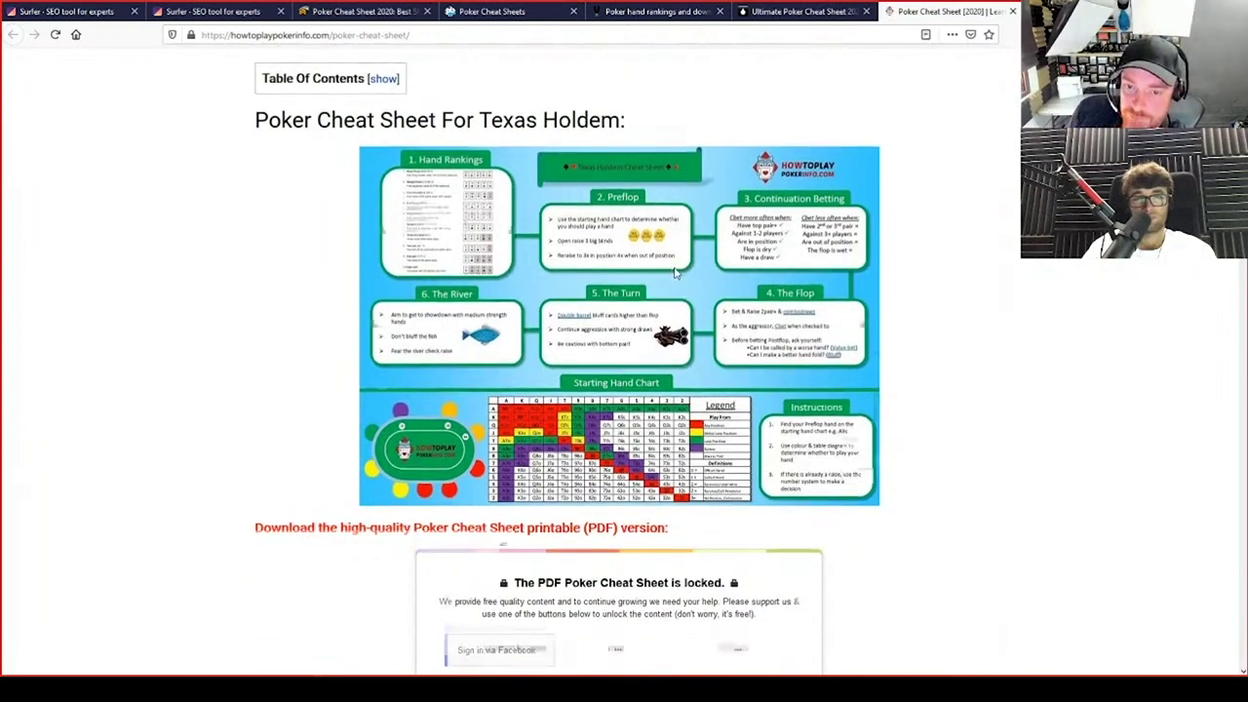
{"action": "scroll", "coordinate": [699, 370], "scroll_direction": "down", "scroll_amount": 2}
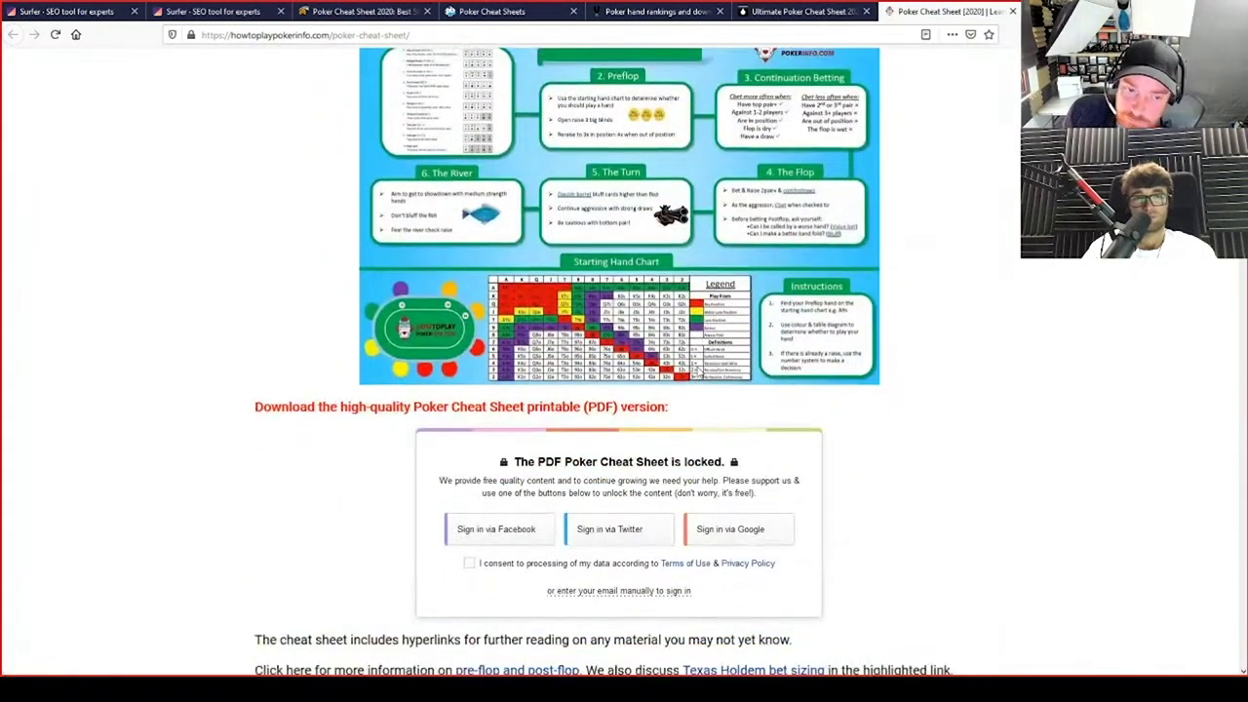
{"action": "scroll", "coordinate": [386, 305], "scroll_direction": "down", "scroll_amount": 3}
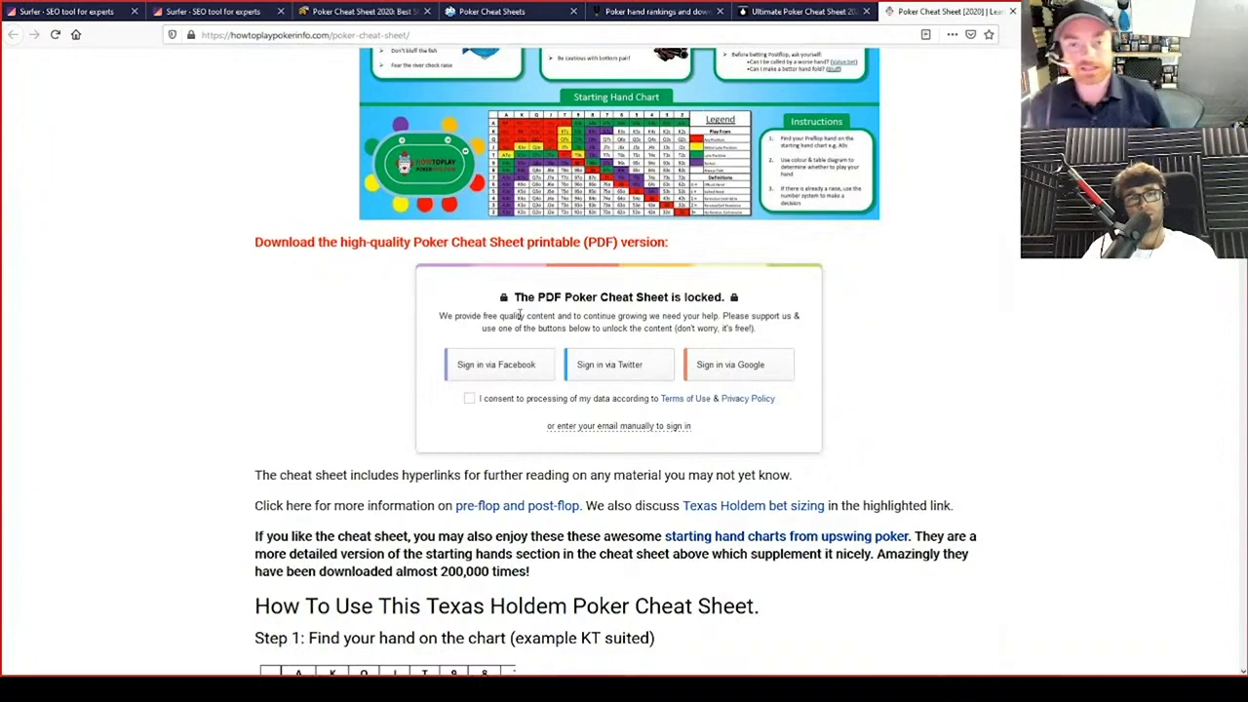
{"action": "scroll", "coordinate": [521, 315], "scroll_direction": "up", "scroll_amount": 4}
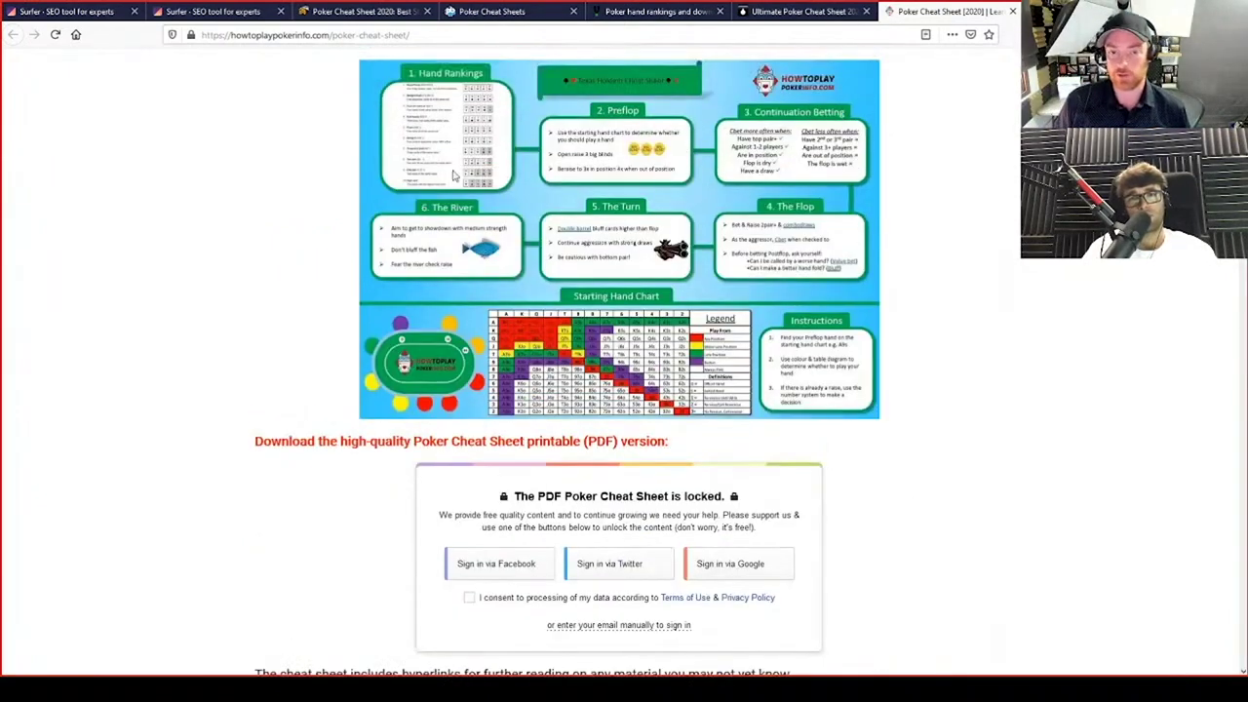
{"action": "left_click_drag", "start_coordinate": [357, 441], "coordinate": [879, 488]}
{"action": "left_click", "coordinate": [916, 487]}
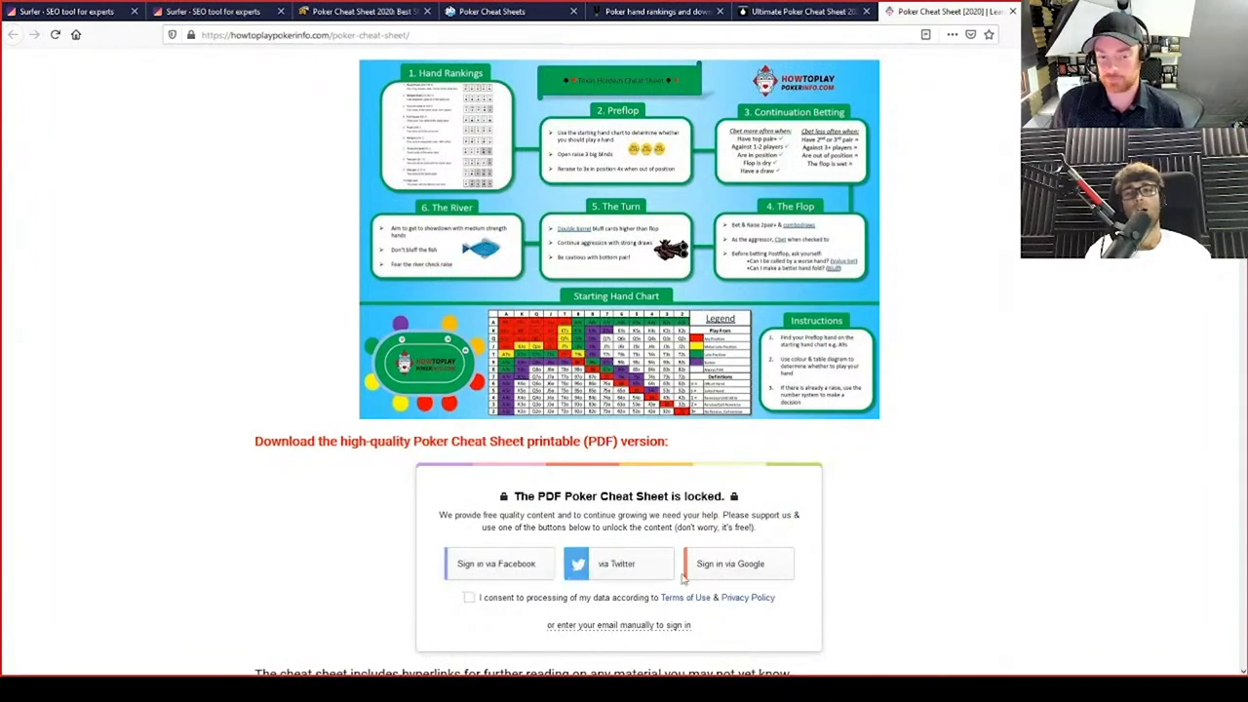
{"action": "scroll", "coordinate": [856, 579], "scroll_direction": "down", "scroll_amount": 4}
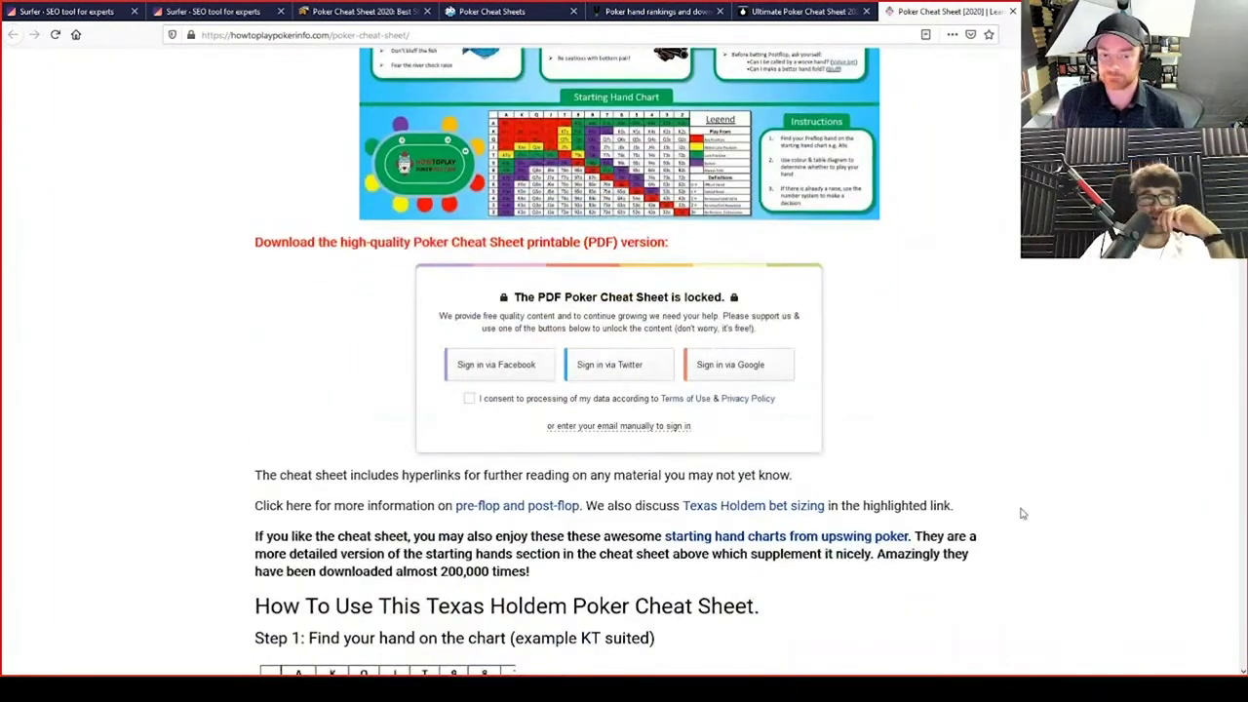
Compare howtoplaypokerinfo.com's title and short introduction with its cheat sheet graphic, PDF download box and the start of its usage guide
{"action": "scroll", "coordinate": [1020, 505], "scroll_direction": "down", "scroll_amount": 5}
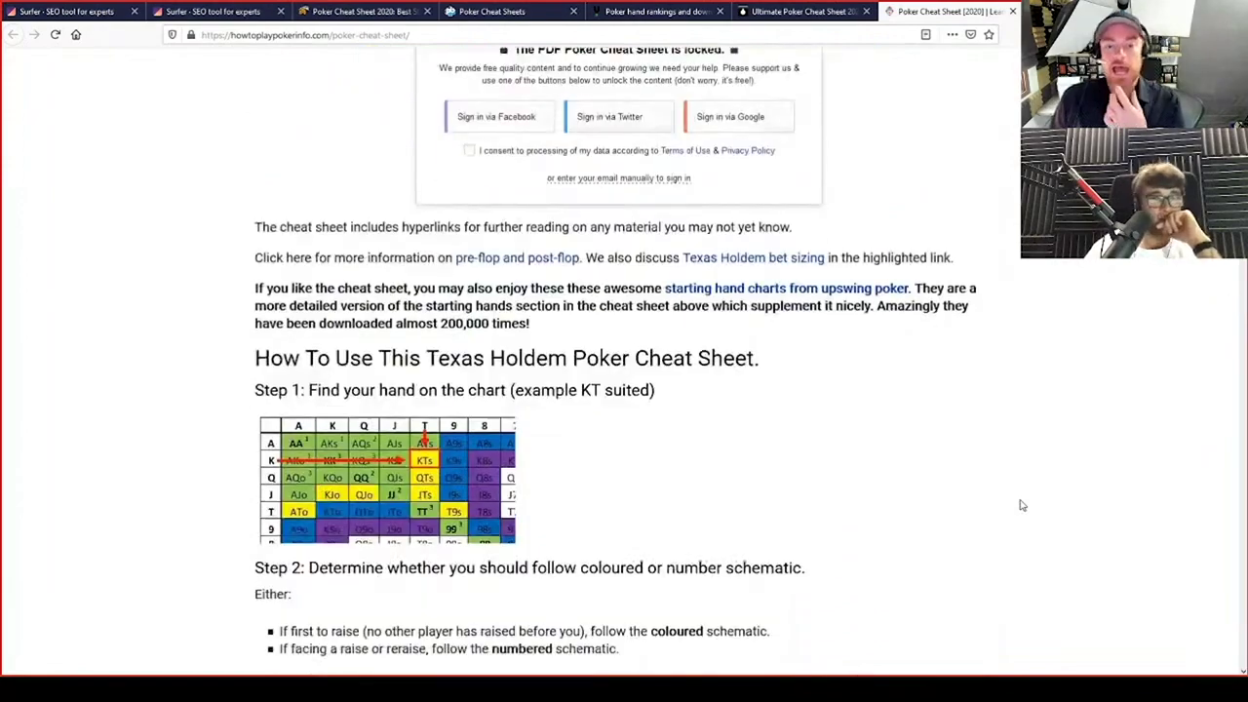
{"action": "scroll", "coordinate": [966, 475], "scroll_direction": "up", "scroll_amount": 13}
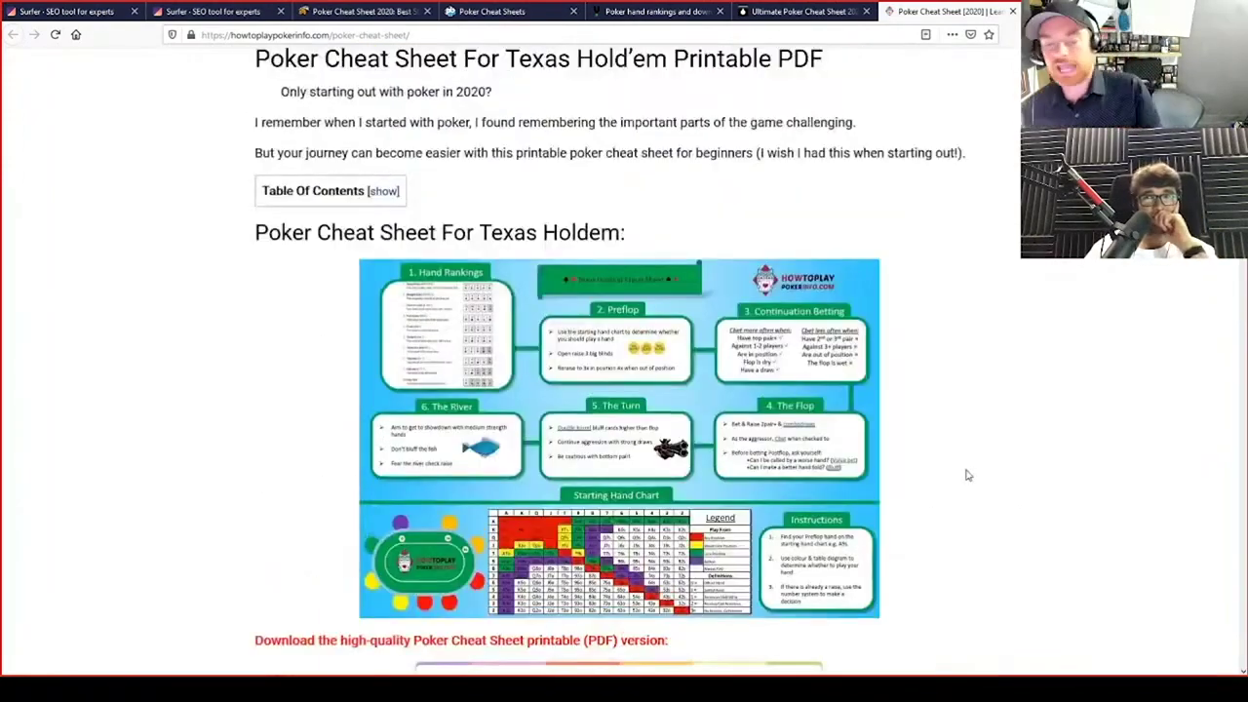
{"action": "scroll", "coordinate": [936, 410], "scroll_direction": "down", "scroll_amount": 3}
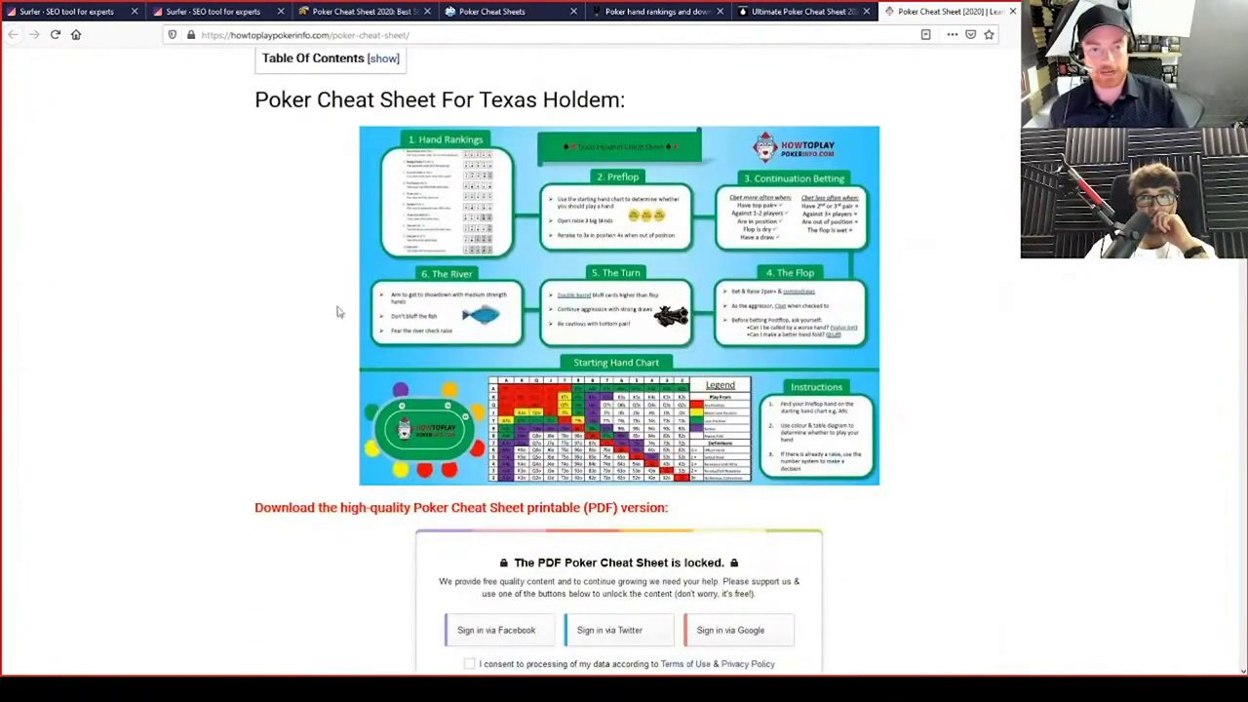
{"action": "scroll", "coordinate": [338, 312], "scroll_direction": "up", "scroll_amount": 6}
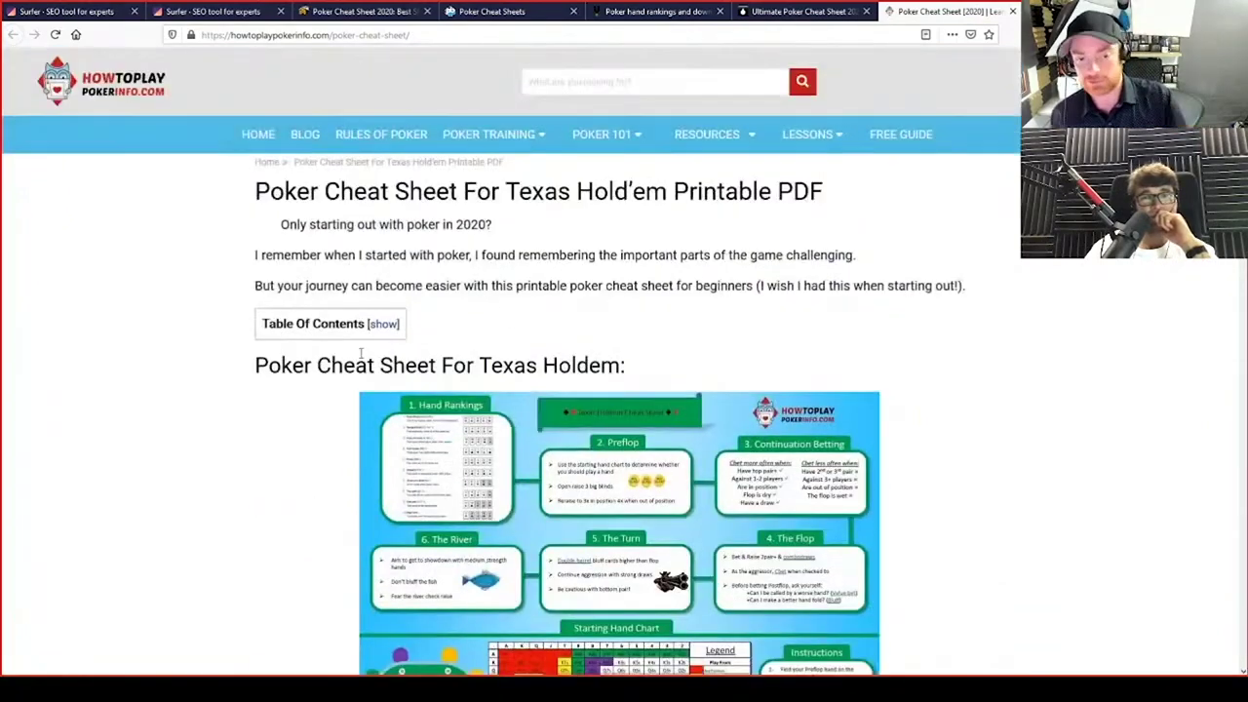
{"action": "scroll", "coordinate": [1067, 312], "scroll_direction": "down", "scroll_amount": 7}
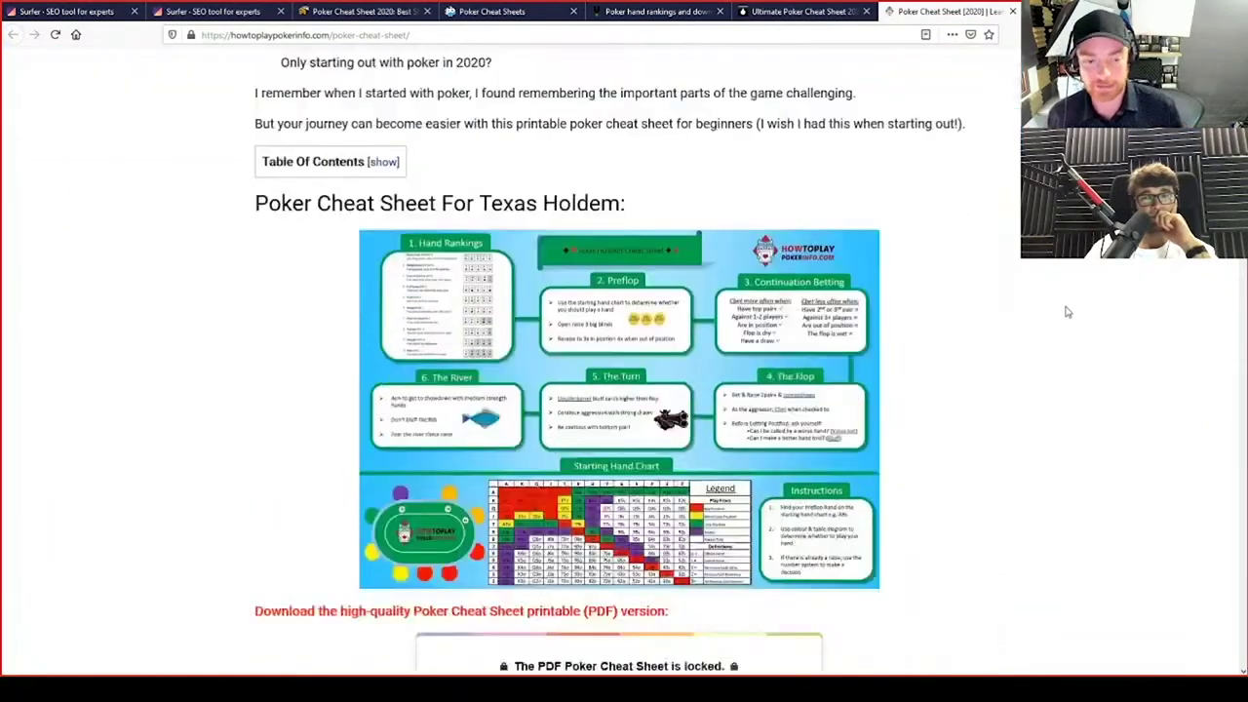
Skim the howtoplaypokerinfo.com article from the usage steps through the miniature and odds cheat sheets to the equity example, finishing at its title
{"action": "scroll", "coordinate": [1067, 312], "scroll_direction": "down", "scroll_amount": 3}
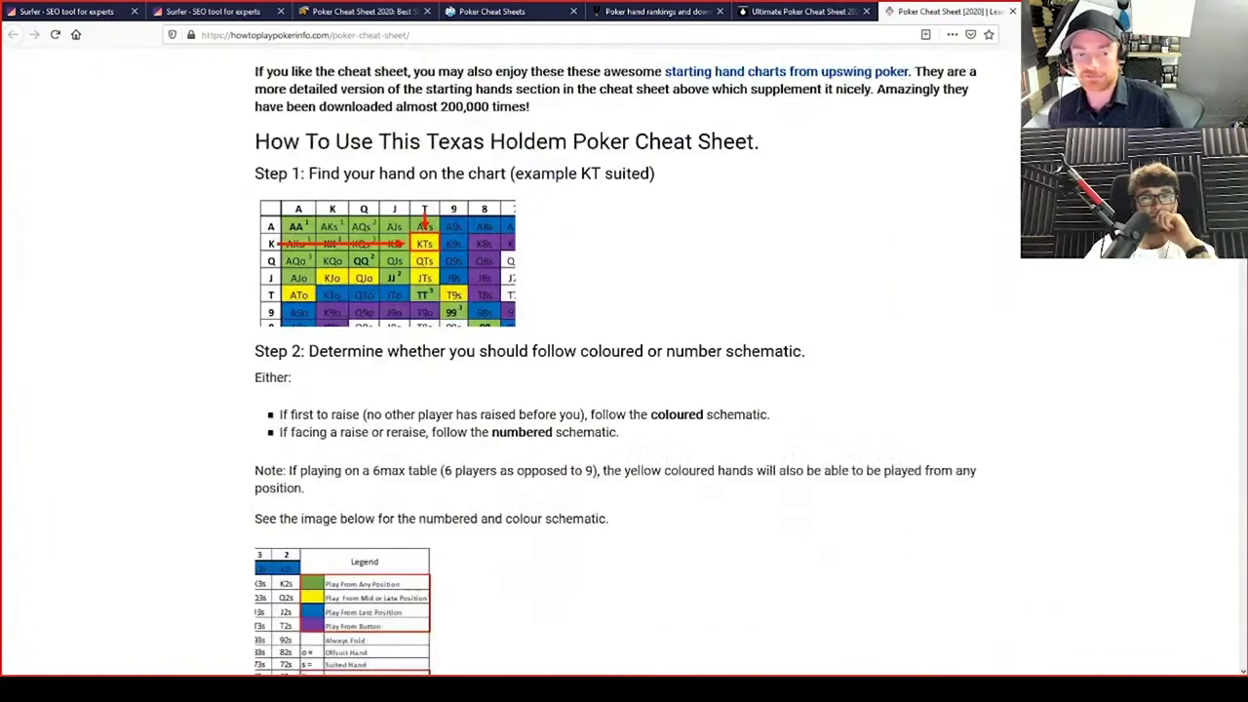
{"action": "scroll", "coordinate": [613, 361], "scroll_direction": "down", "scroll_amount": 11}
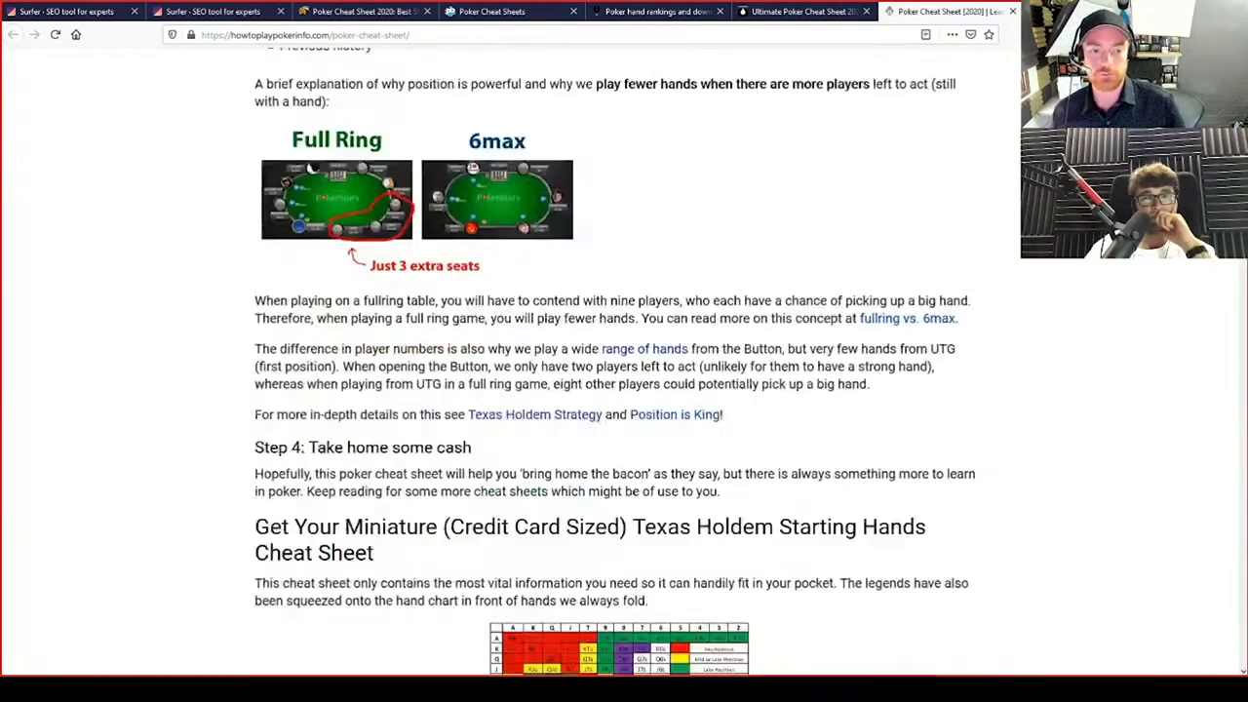
{"action": "scroll", "coordinate": [624, 351], "scroll_direction": "down", "scroll_amount": 2}
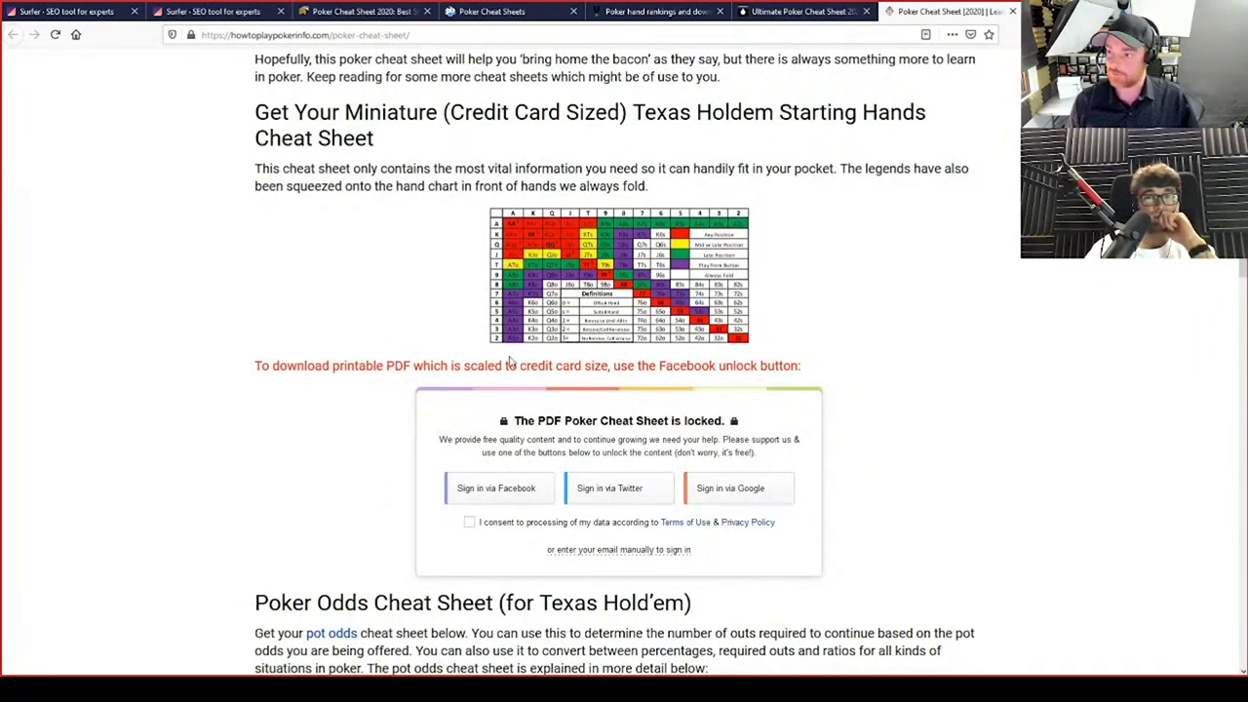
{"action": "scroll", "coordinate": [578, 476], "scroll_direction": "down", "scroll_amount": 10}
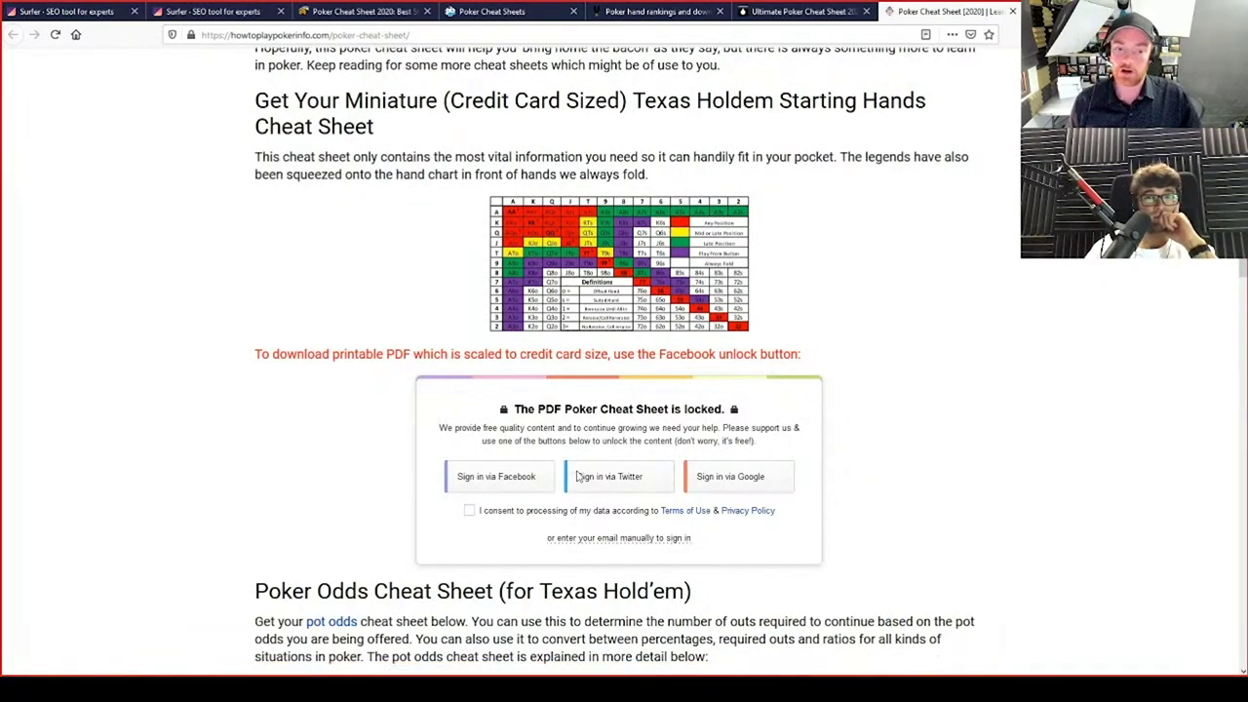
{"action": "scroll", "coordinate": [578, 478], "scroll_direction": "down", "scroll_amount": 3}
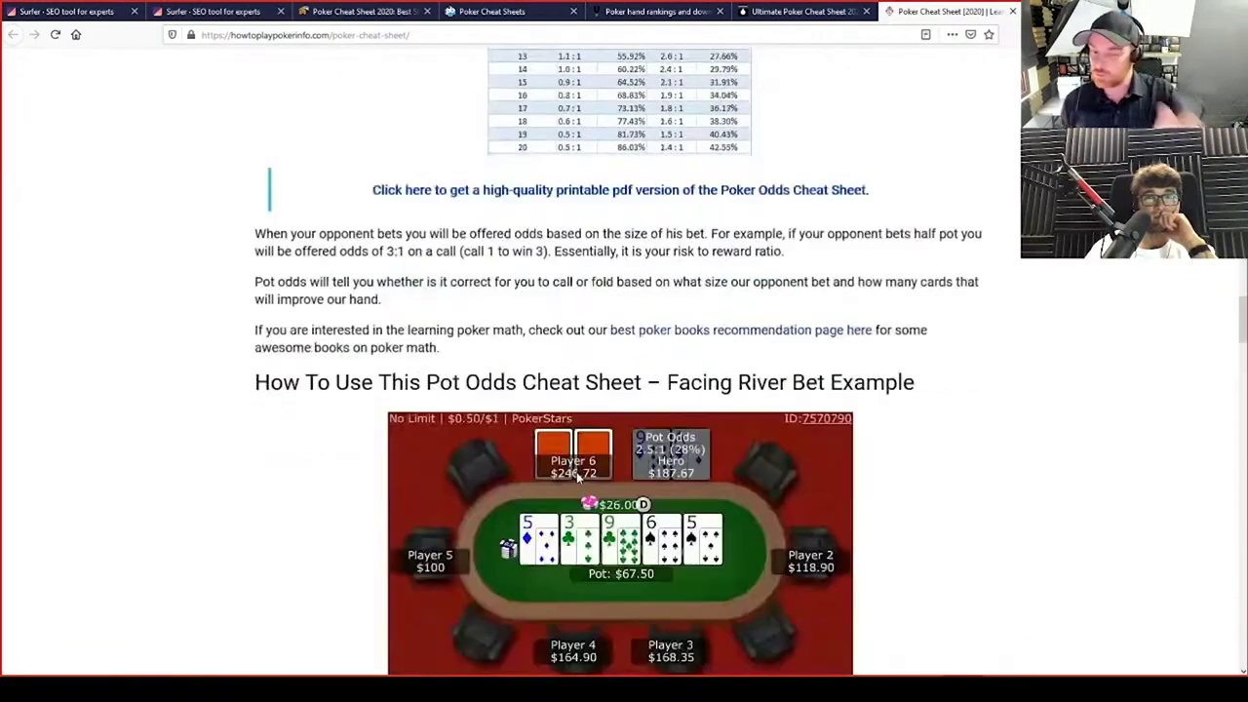
{"action": "scroll", "coordinate": [591, 444], "scroll_direction": "down", "scroll_amount": 6}
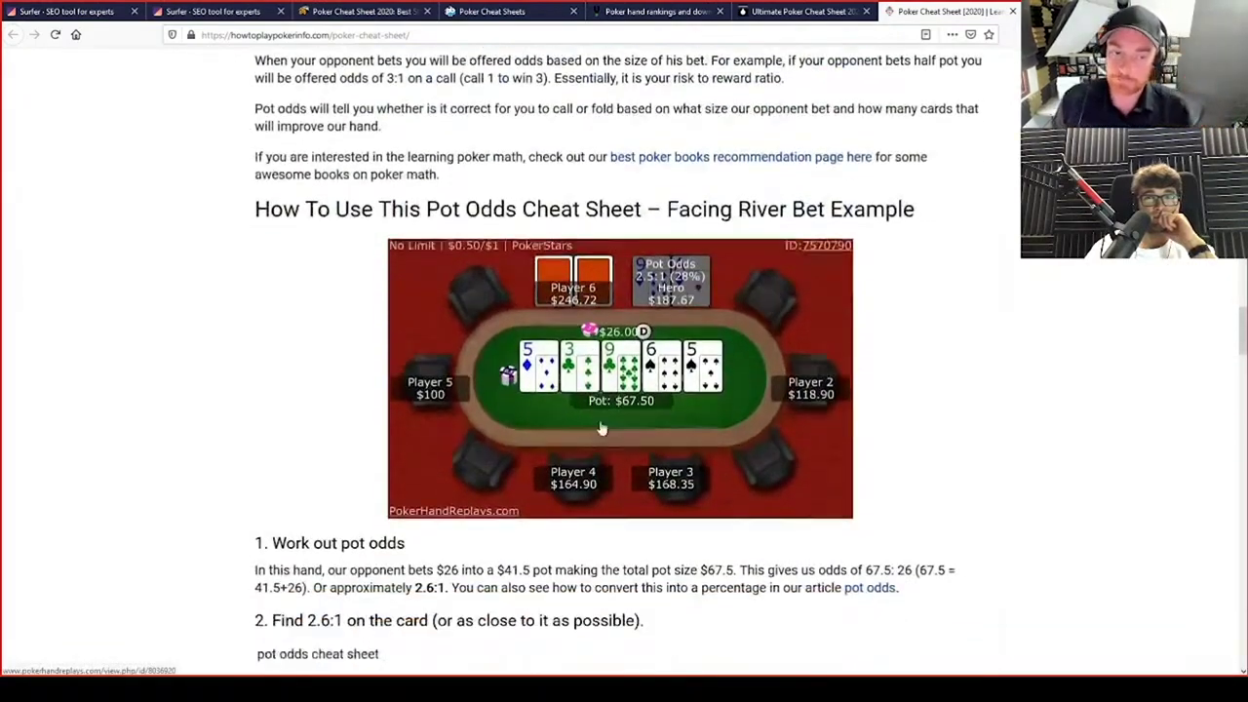
{"action": "scroll", "coordinate": [599, 427], "scroll_direction": "down", "scroll_amount": 2}
{"action": "scroll", "coordinate": [591, 458], "scroll_direction": "down", "scroll_amount": 4}
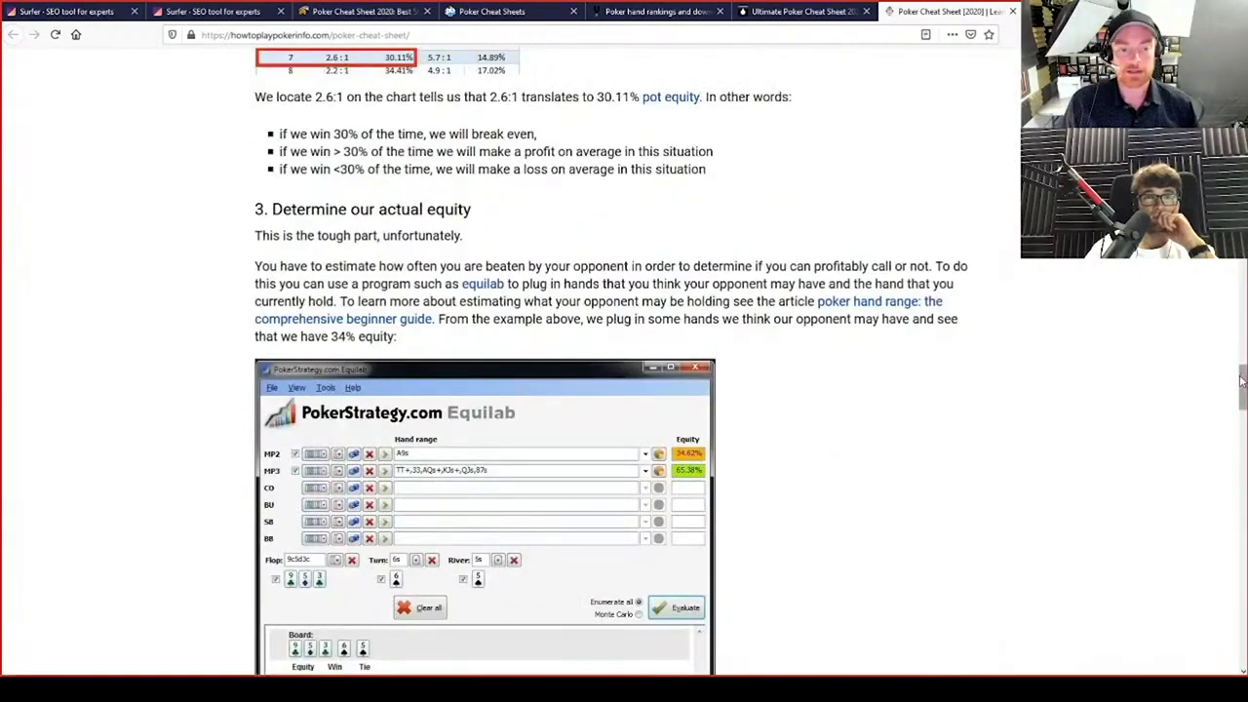
{"action": "left_click_drag", "start_coordinate": [1240, 388], "coordinate": [1220, 293]}
Return to the beastsofpoker.com article and skim from its cheat sheet image to the 3-bet and 4-bet section, ending at the title
{"action": "left_click", "coordinate": [493, 10]}
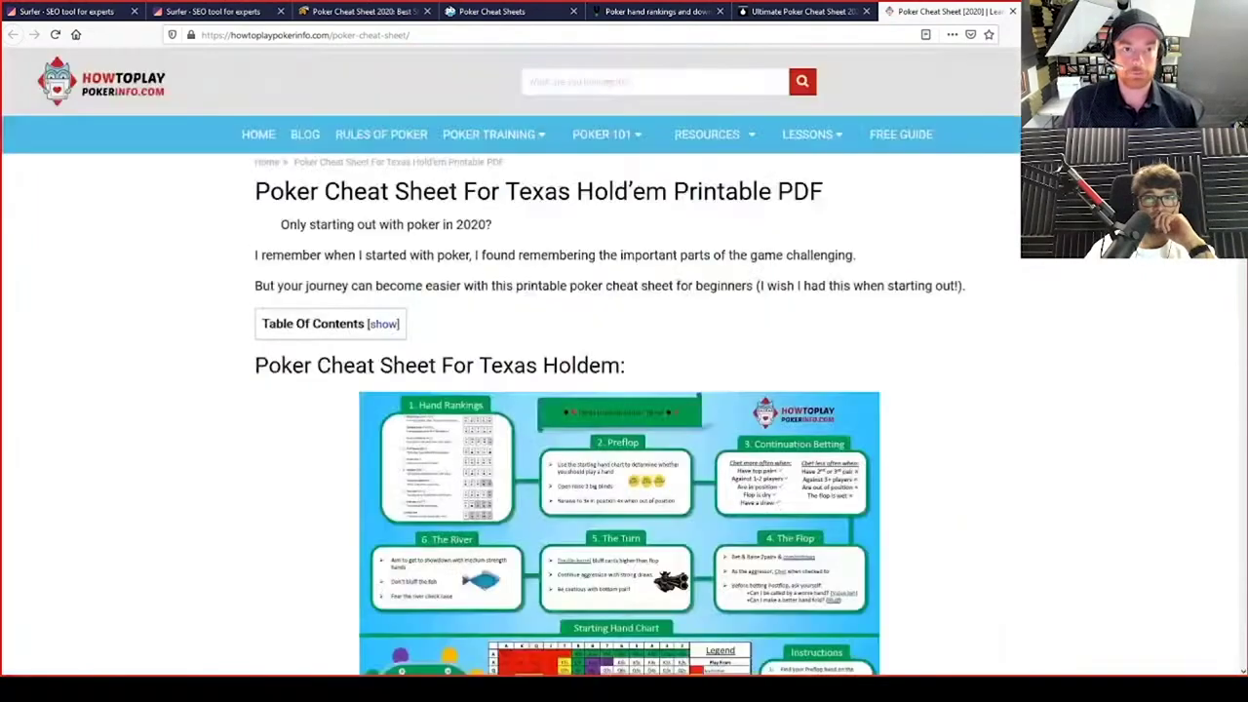
{"action": "left_click", "coordinate": [361, 11]}
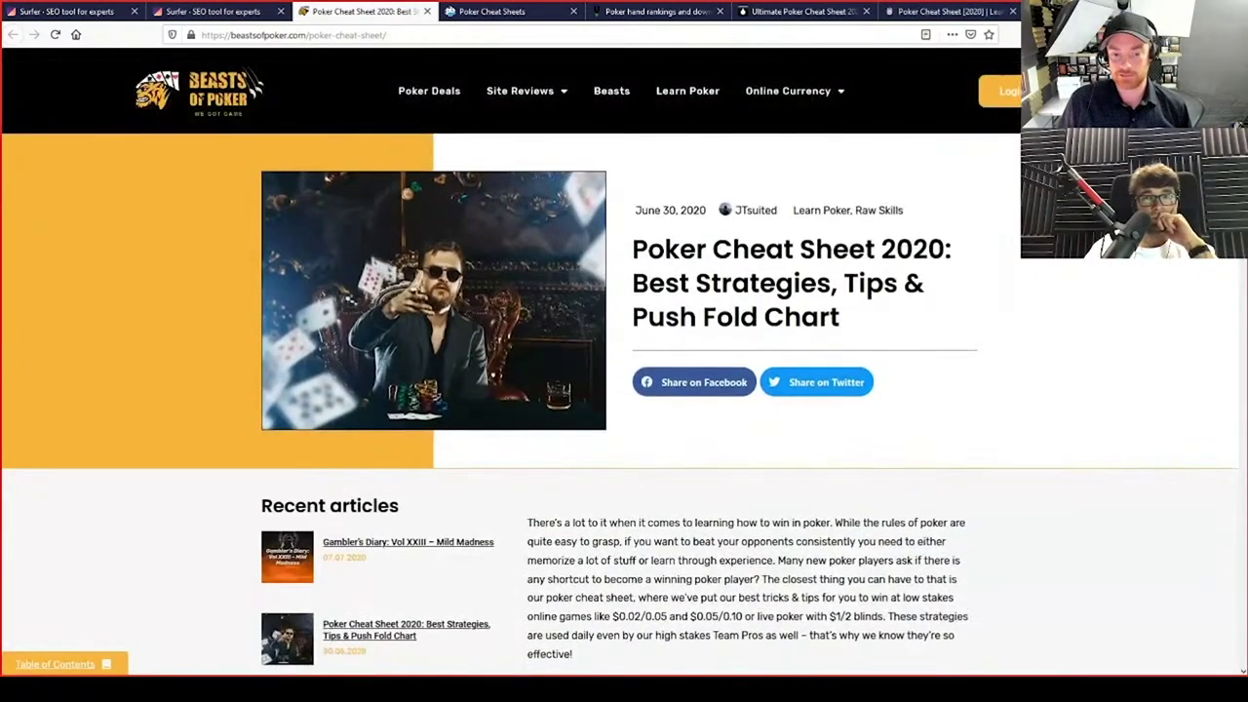
{"action": "scroll", "coordinate": [625, 390], "scroll_direction": "down", "scroll_amount": 10}
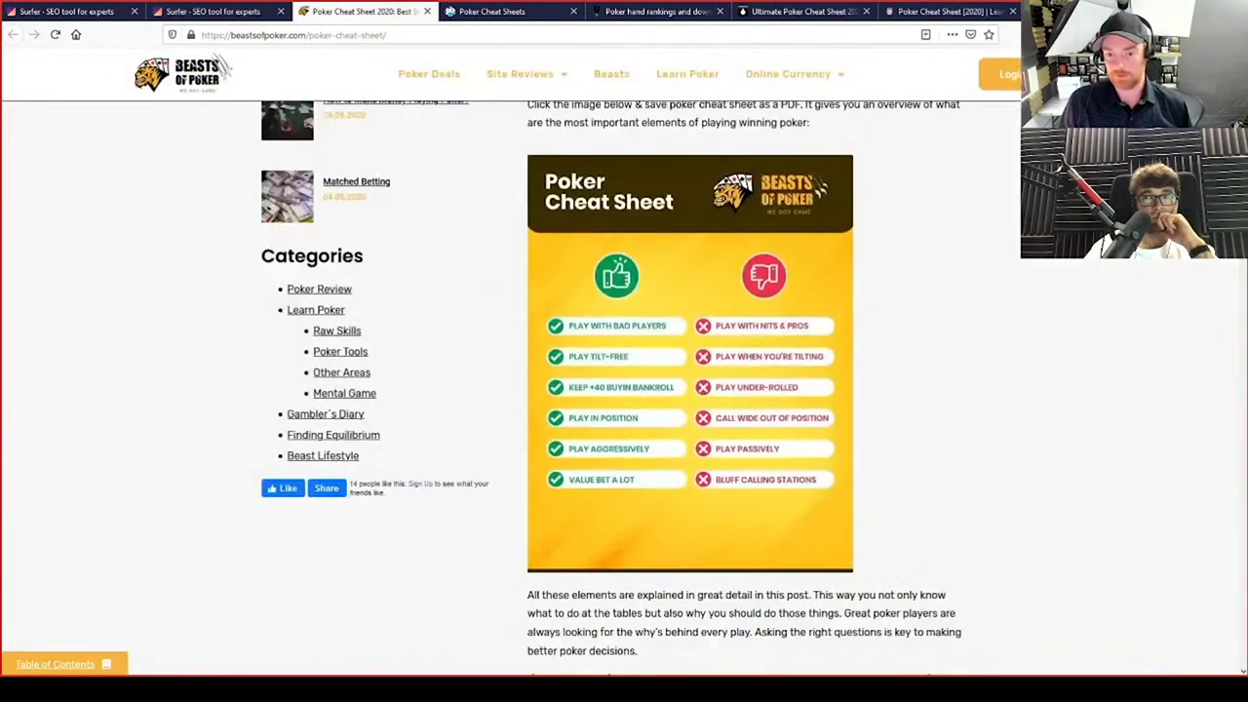
{"action": "scroll", "coordinate": [624, 390], "scroll_direction": "down", "scroll_amount": 20}
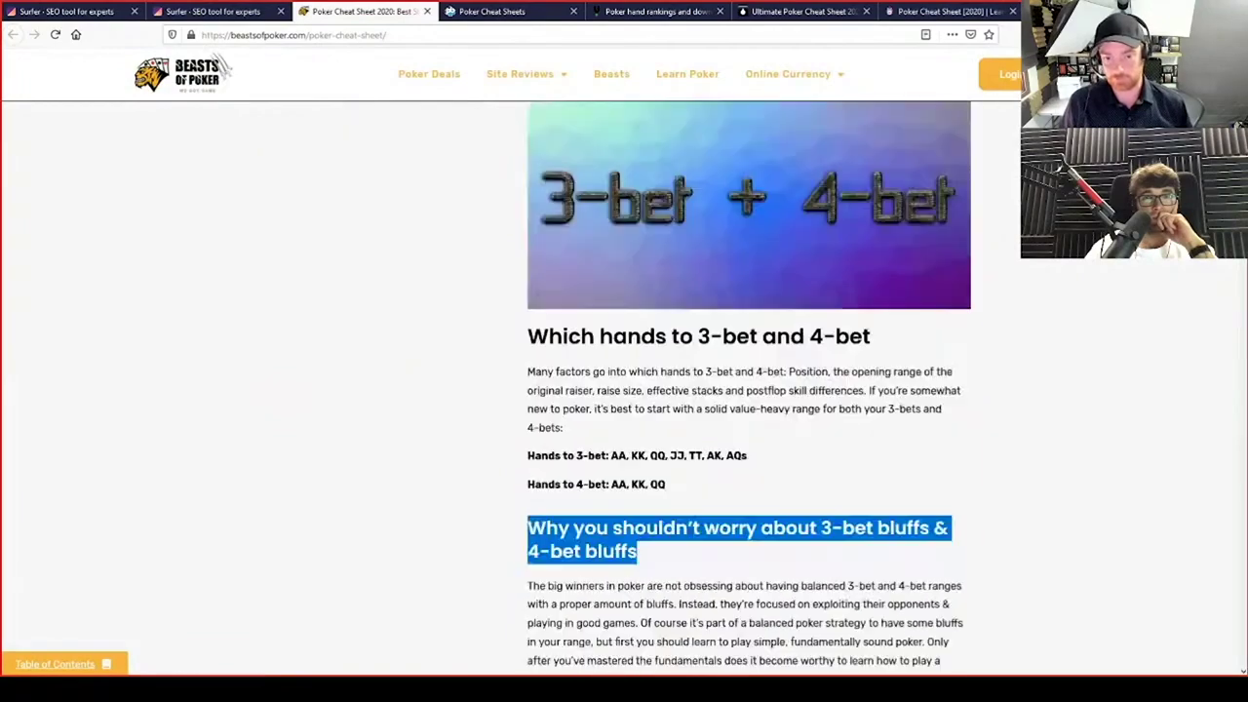
{"action": "left_click_drag", "start_coordinate": [1243, 322], "coordinate": [1170, 39]}
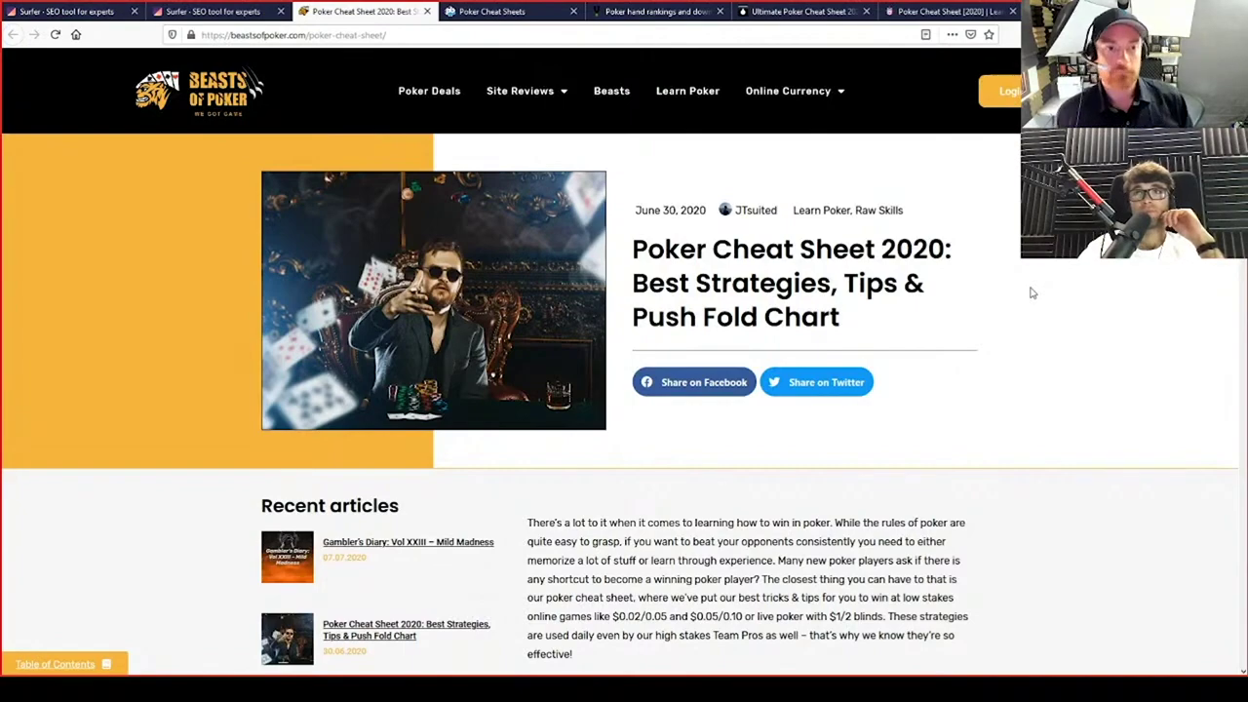
Open the copied Google Images results link for "8 page printable book" in a new tab
{"action": "key", "text": "ctrl+t"}
{"action": "key", "text": "ctrl+v"}
{"action": "key", "text": "Return"}
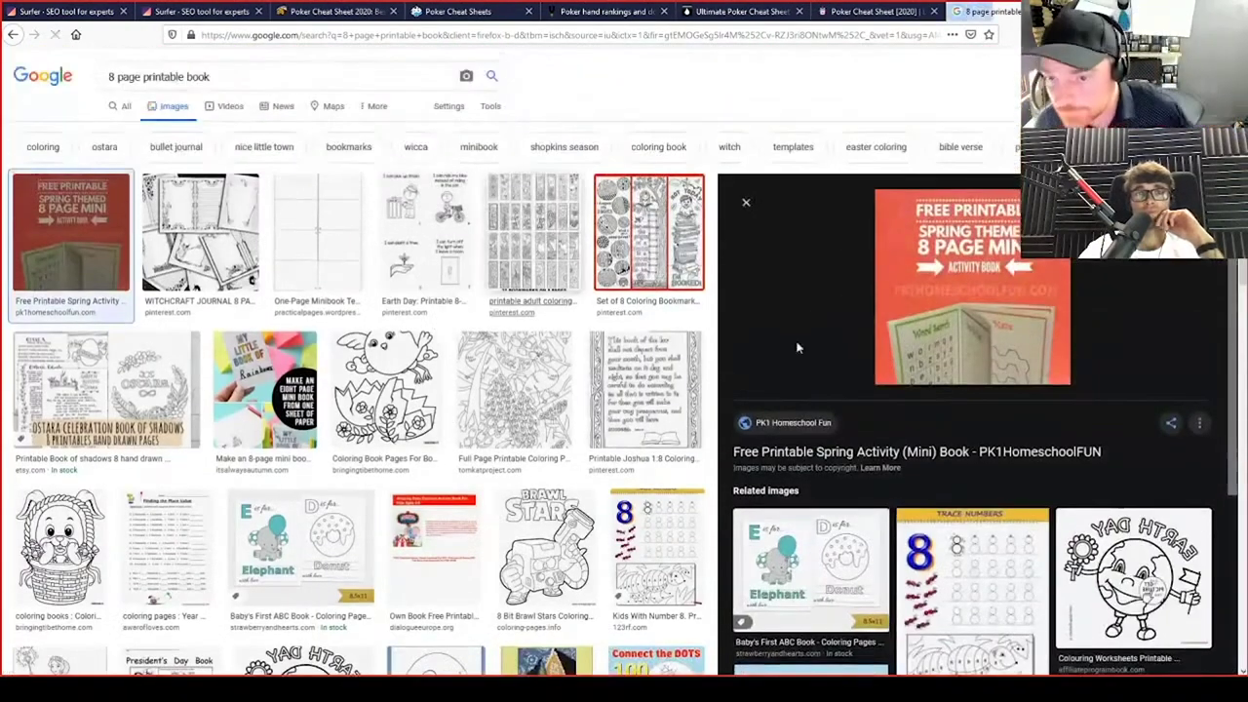
Enlarge the image results page to 160% and examine the Free Printable Spring Activity (Mini) Book preview
{"action": "scroll", "coordinate": [797, 347], "scroll_direction": "down", "scroll_amount": 2}
{"action": "key", "text": "ctrl+plus"}
{"action": "key", "text": "ctrl+plus"}
{"action": "key", "text": "ctrl+plus"}
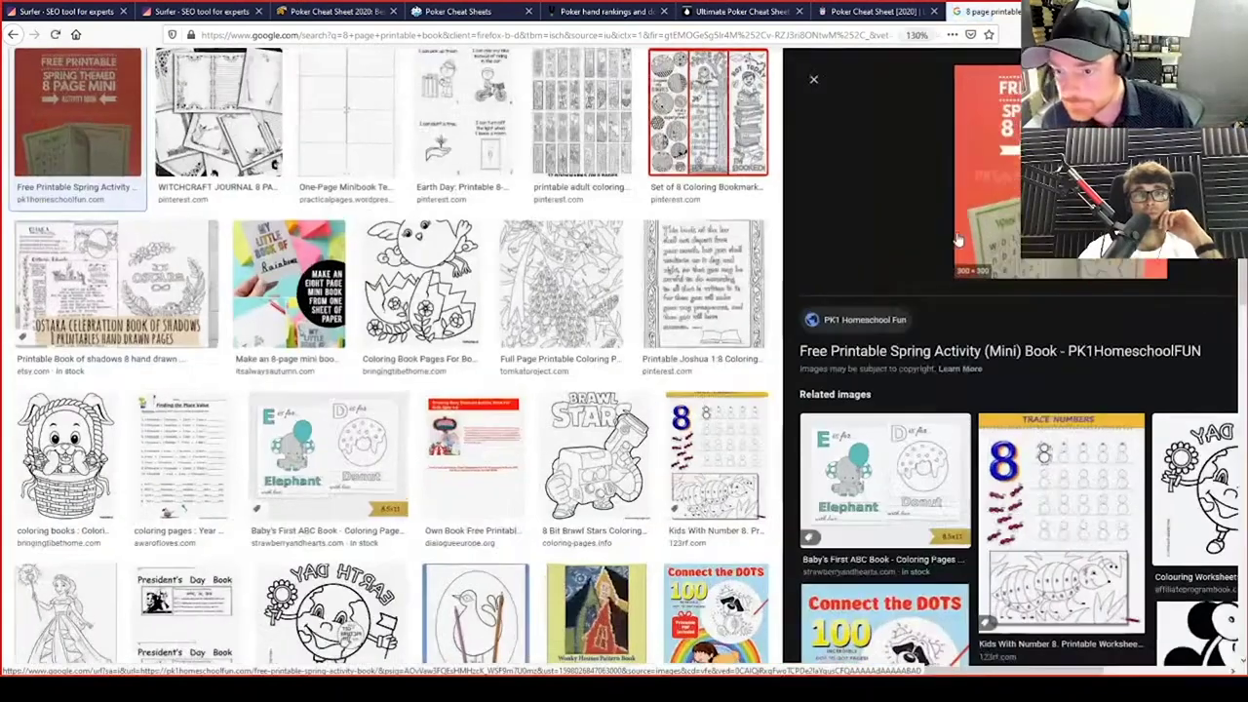
{"action": "key", "text": "ctrl+plus"}
{"action": "key", "text": "ctrl+plus"}
{"action": "key", "text": "ctrl+plus"}
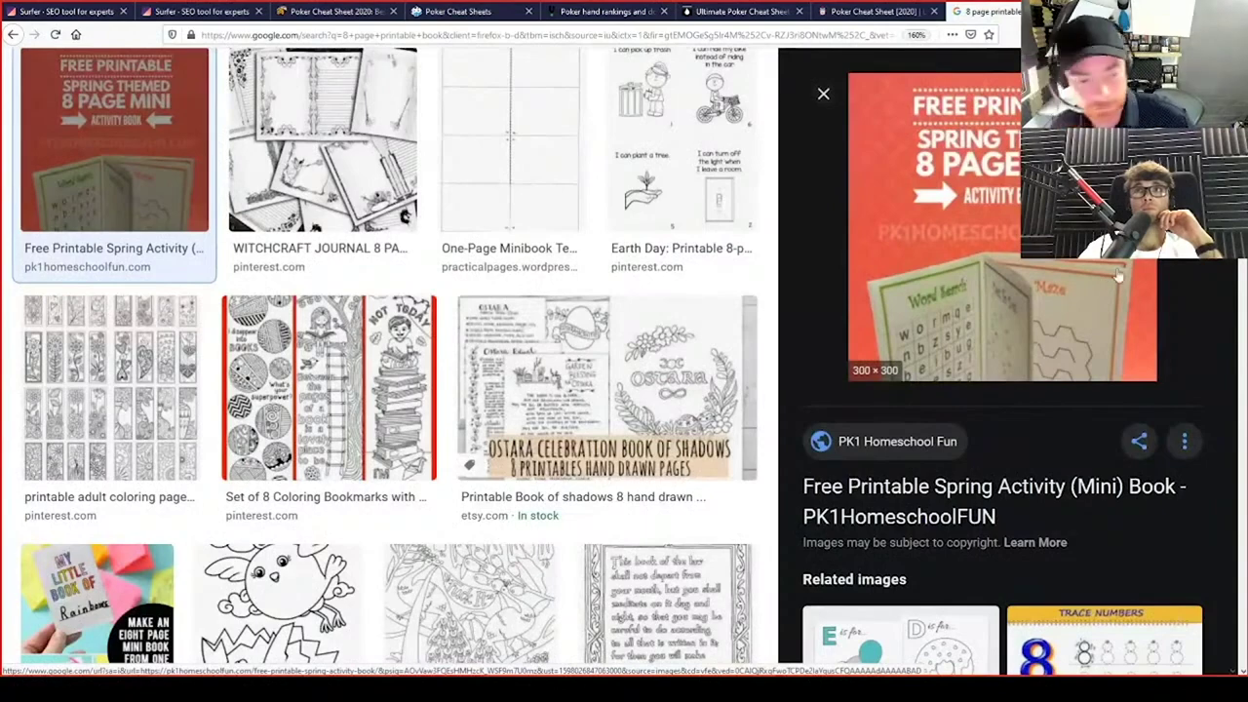
{"action": "scroll", "coordinate": [200, 121], "scroll_direction": "up", "scroll_amount": 2}
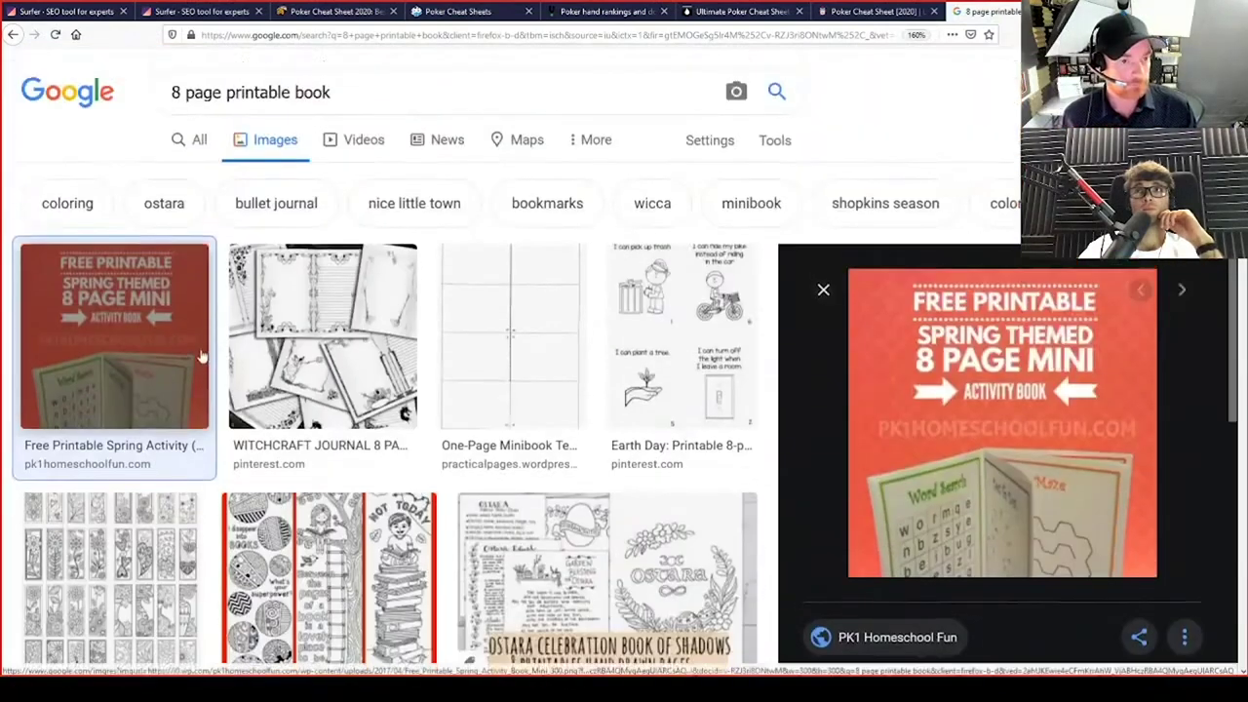
Switch from image to all web results and search for "8 page printable book template"
{"action": "left_click", "coordinate": [199, 143]}
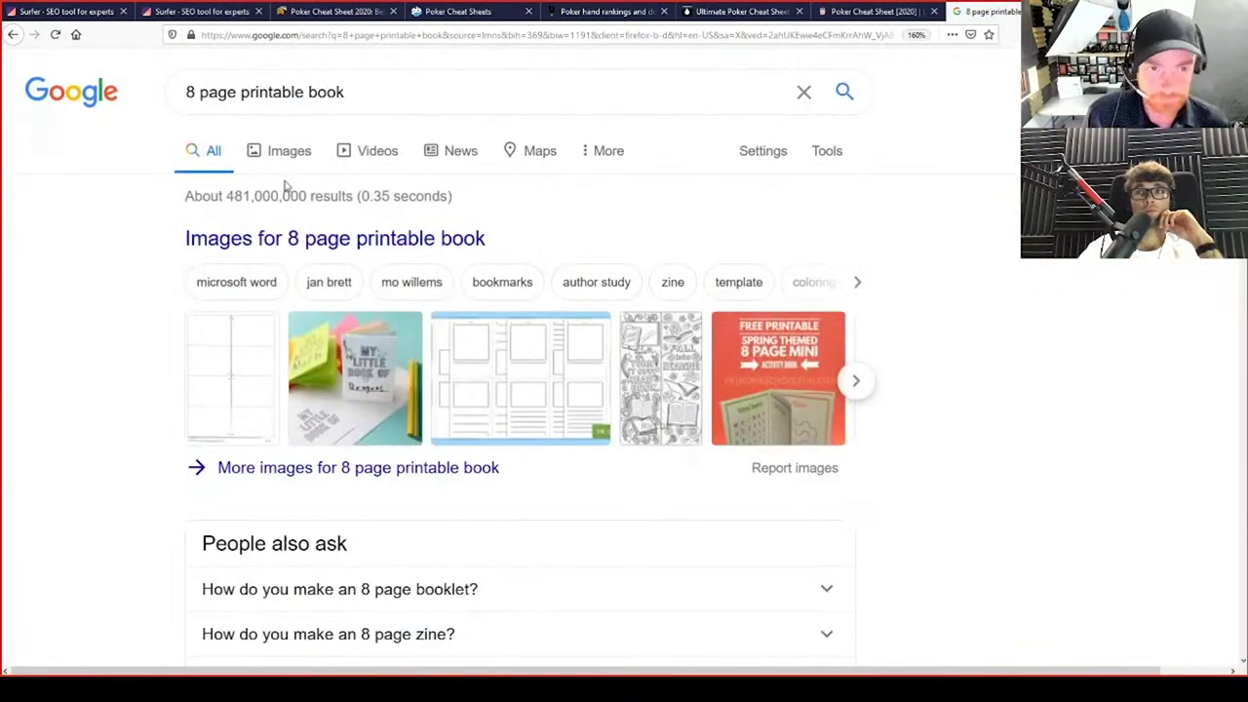
{"action": "left_click", "coordinate": [361, 94]}
{"action": "type", "text": "temp"}
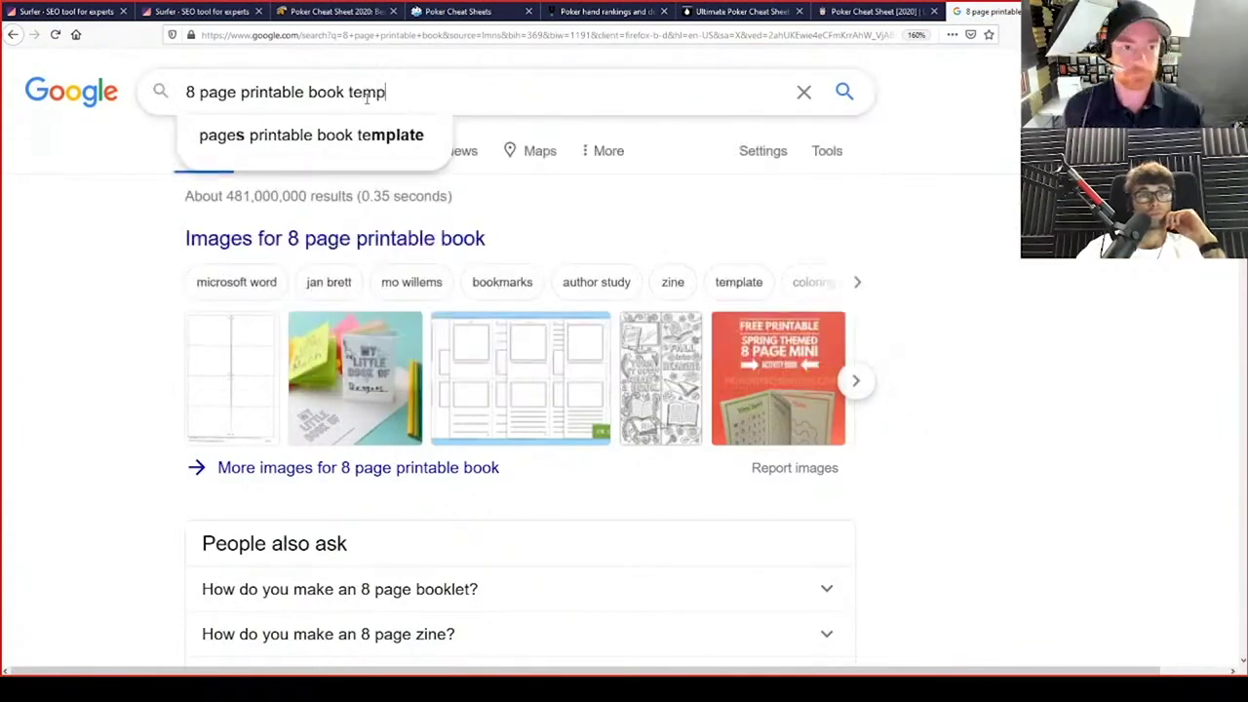
{"action": "type", "text": "late"}
{"action": "key", "text": "Return"}
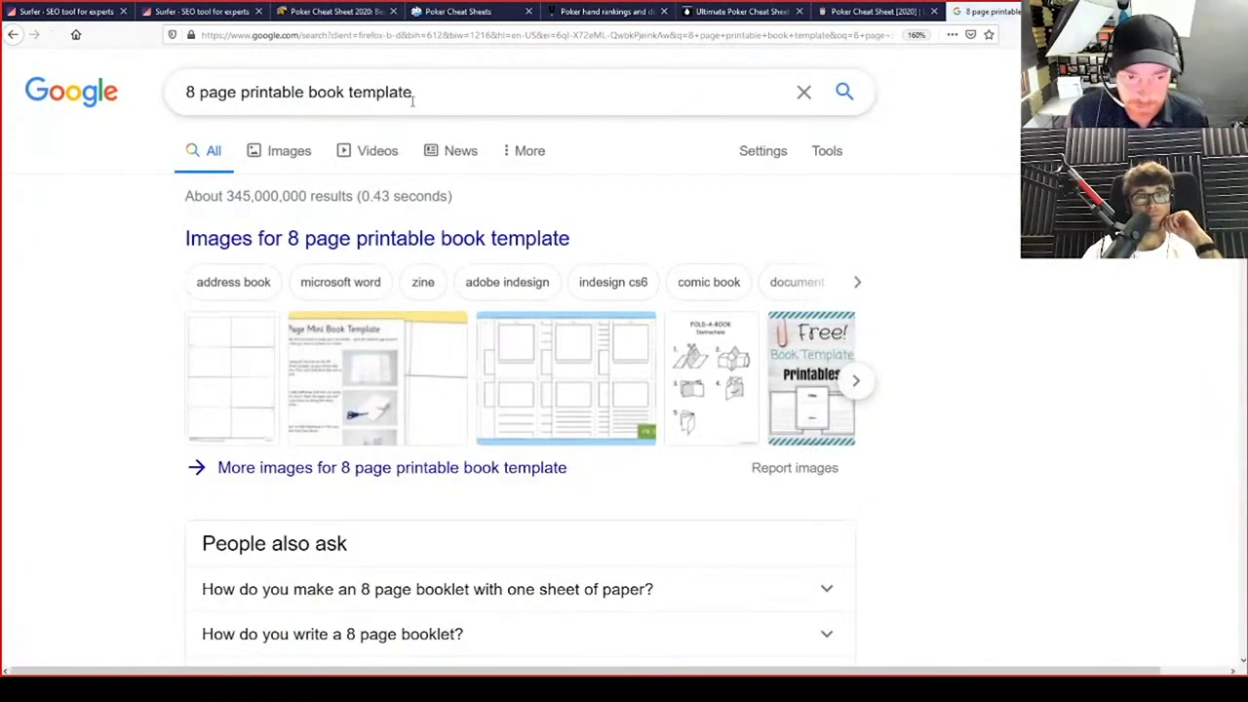
Inspect the 8 Page Mini Book Template on Twinkl, close its page, and preview the Editable Folding Book Template from k-3teacherresources.com
{"action": "left_click", "coordinate": [329, 393]}
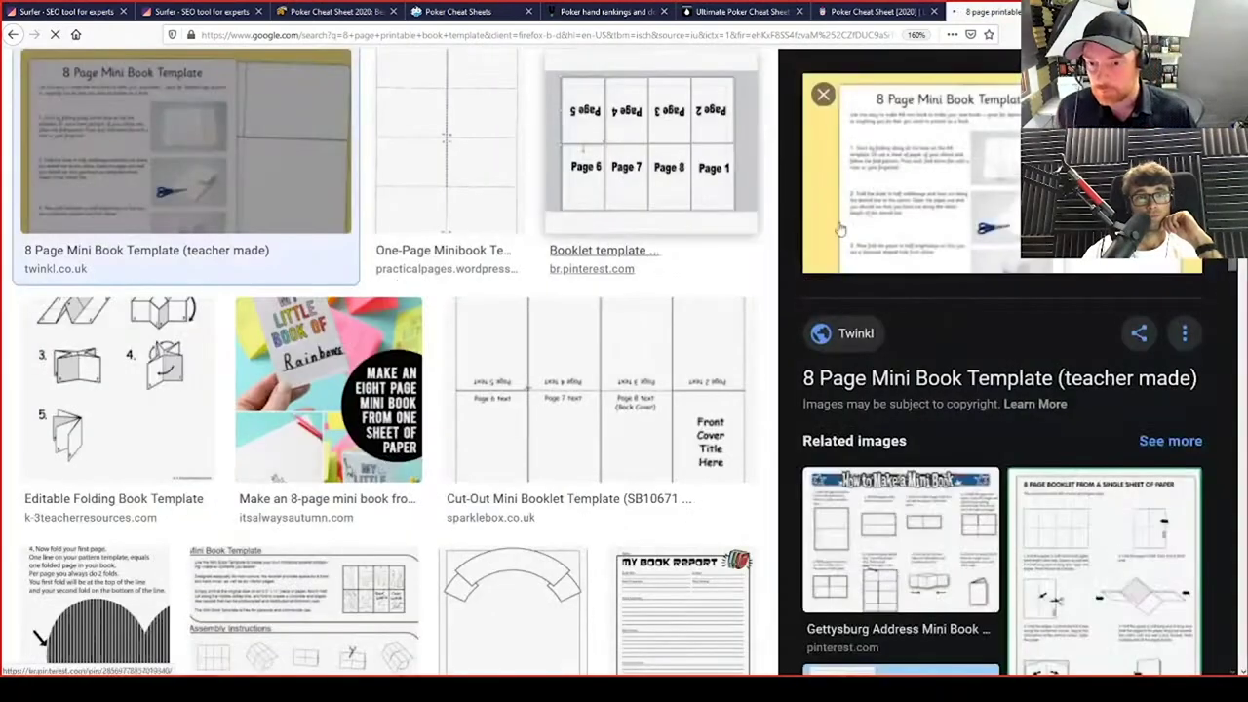
{"action": "left_click", "coordinate": [887, 197]}
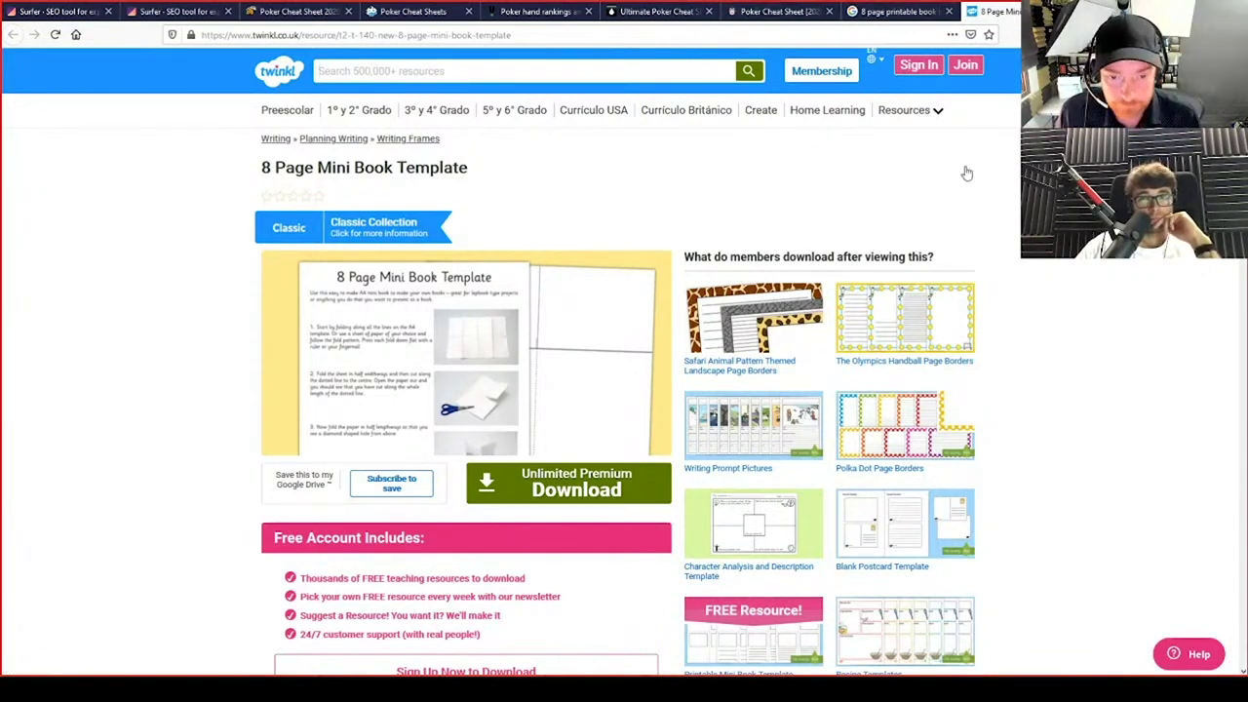
{"action": "key", "text": "ctrl+w"}
{"action": "scroll", "coordinate": [722, 461], "scroll_direction": "down", "scroll_amount": 3}
{"action": "scroll", "coordinate": [723, 460], "scroll_direction": "up", "scroll_amount": 3}
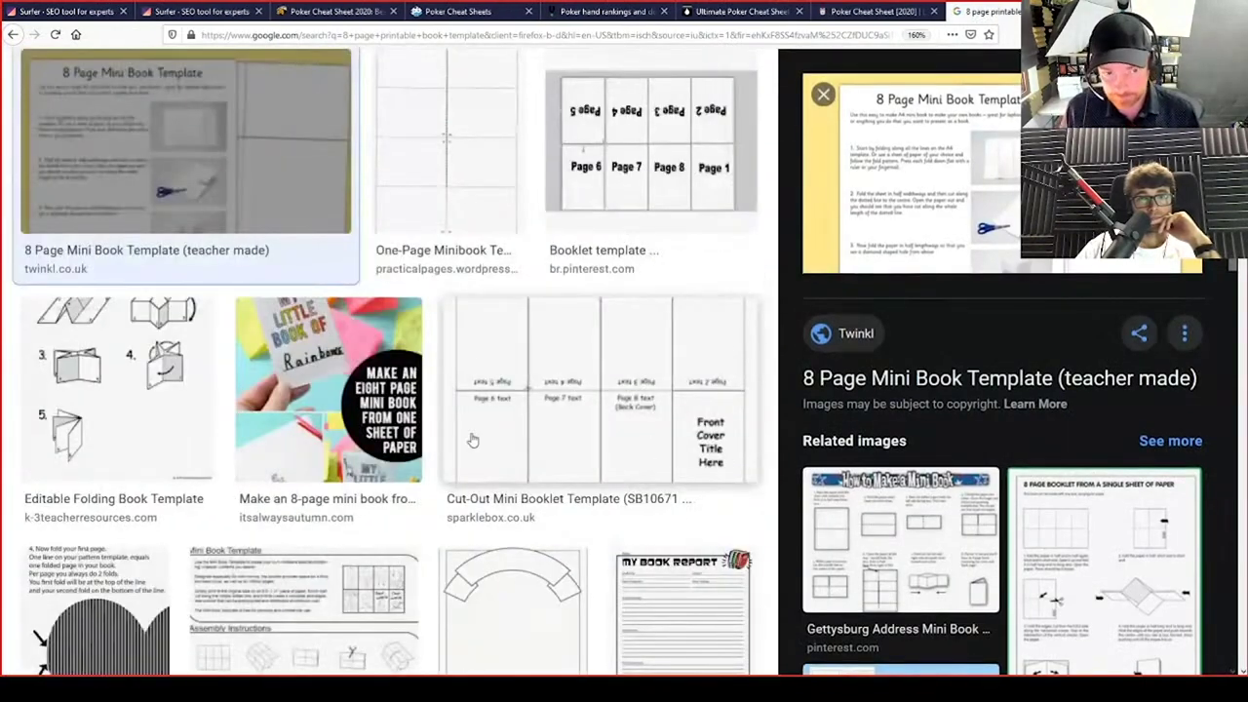
{"action": "left_click", "coordinate": [191, 408]}
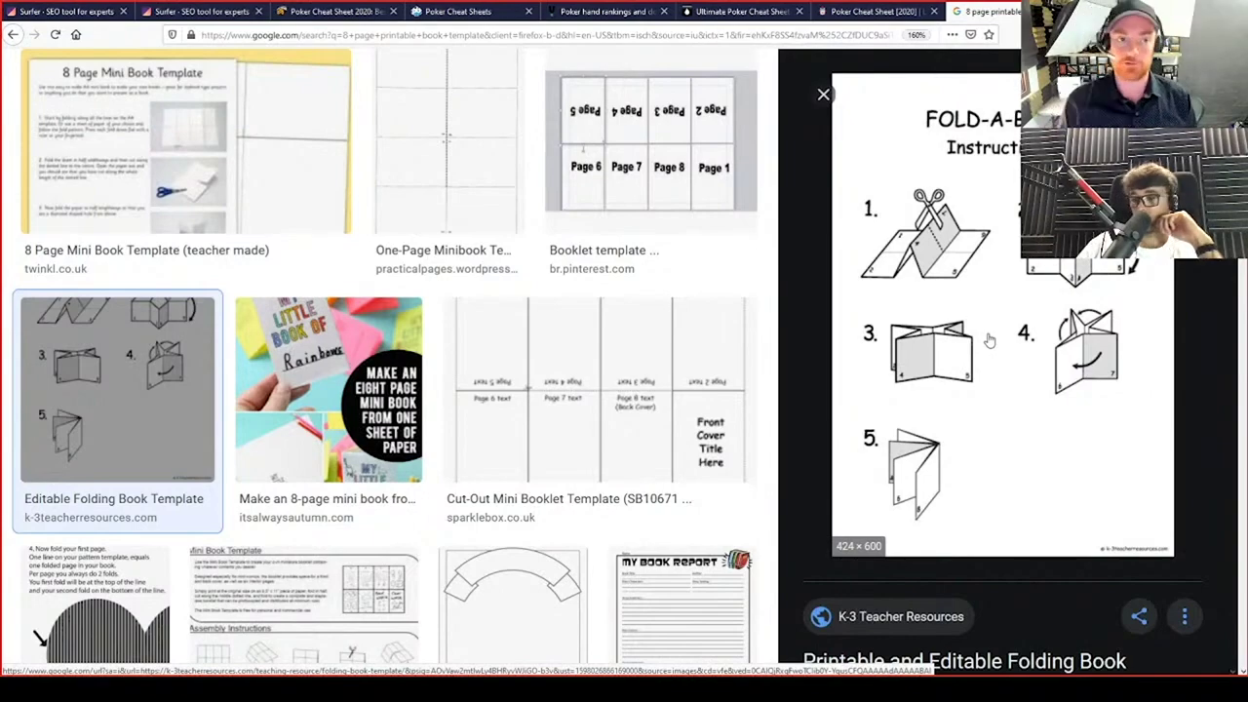
Go back to the beastsofpoker.com article and review its introduction and the "Your downloadable poker cheat sheet" section
{"action": "left_click", "coordinate": [315, 19]}
{"action": "scroll", "coordinate": [832, 333], "scroll_direction": "down", "scroll_amount": 3}
{"action": "scroll", "coordinate": [831, 333], "scroll_direction": "down", "scroll_amount": 1}
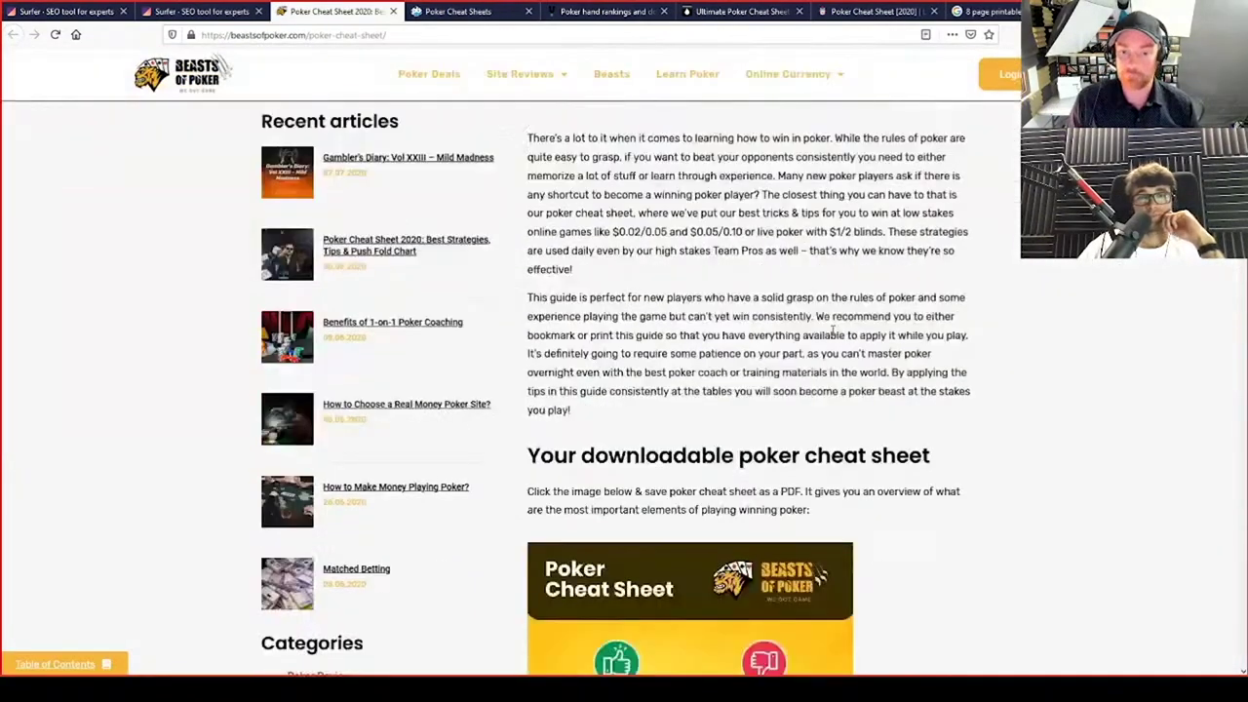
{"action": "scroll", "coordinate": [832, 333], "scroll_direction": "down", "scroll_amount": 10}
{"action": "scroll", "coordinate": [832, 333], "scroll_direction": "up", "scroll_amount": 8}
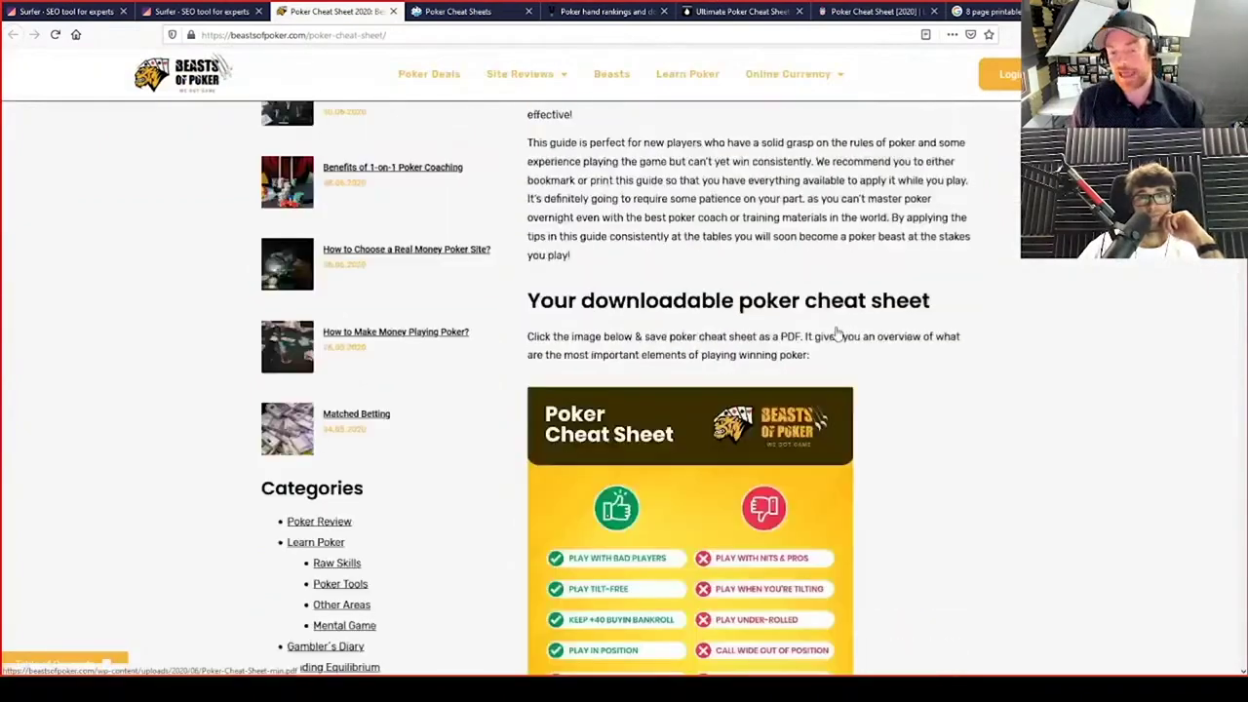
{"action": "scroll", "coordinate": [836, 334], "scroll_direction": "up", "scroll_amount": 5}
{"action": "scroll", "coordinate": [836, 334], "scroll_direction": "down", "scroll_amount": 3}
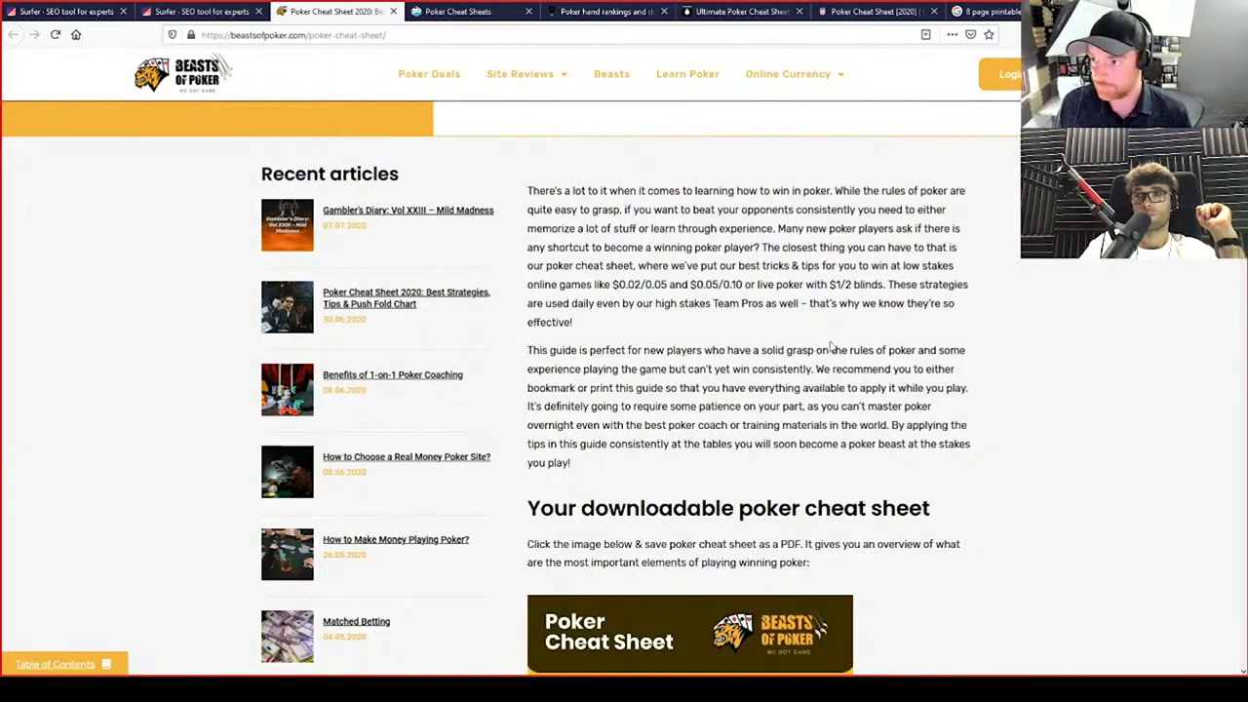
Check the beastsofpoker.com page's title area and introduction against the list of dos and don'ts in its cheat sheet image, finishing at the title
{"action": "scroll", "coordinate": [815, 349], "scroll_direction": "up", "scroll_amount": 3}
{"action": "scroll", "coordinate": [609, 475], "scroll_direction": "down", "scroll_amount": 2}
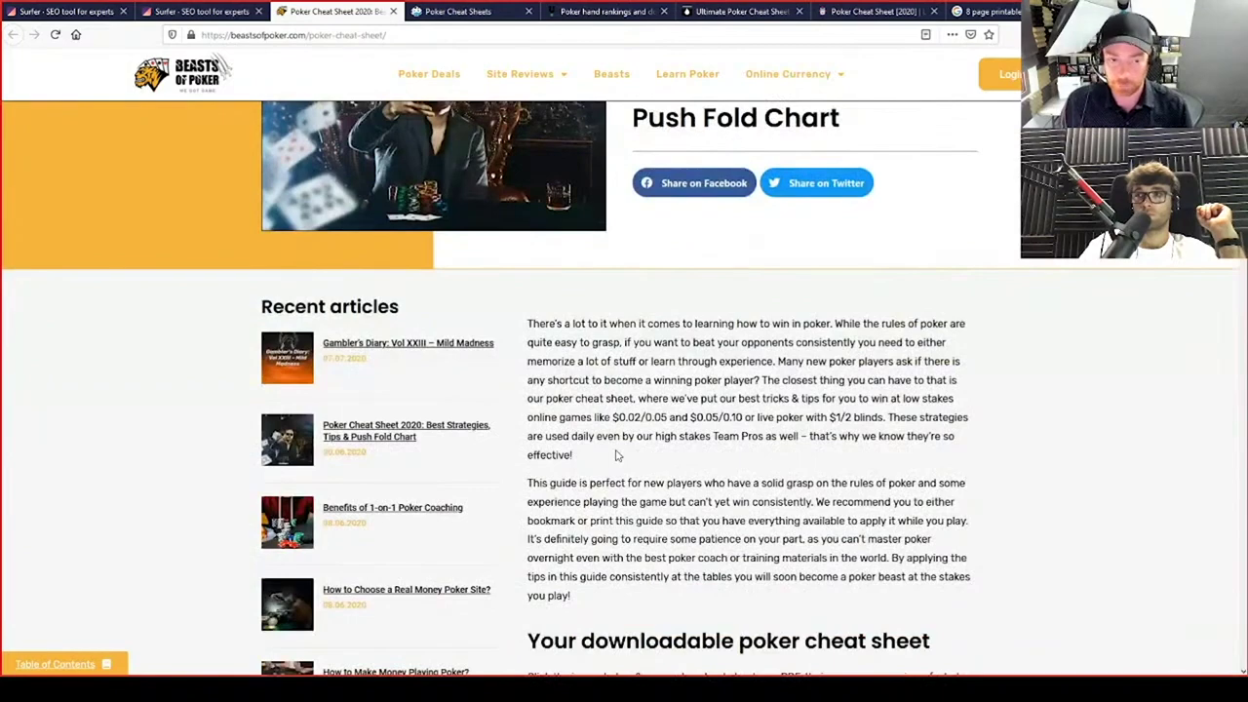
{"action": "scroll", "coordinate": [619, 452], "scroll_direction": "up", "scroll_amount": 3}
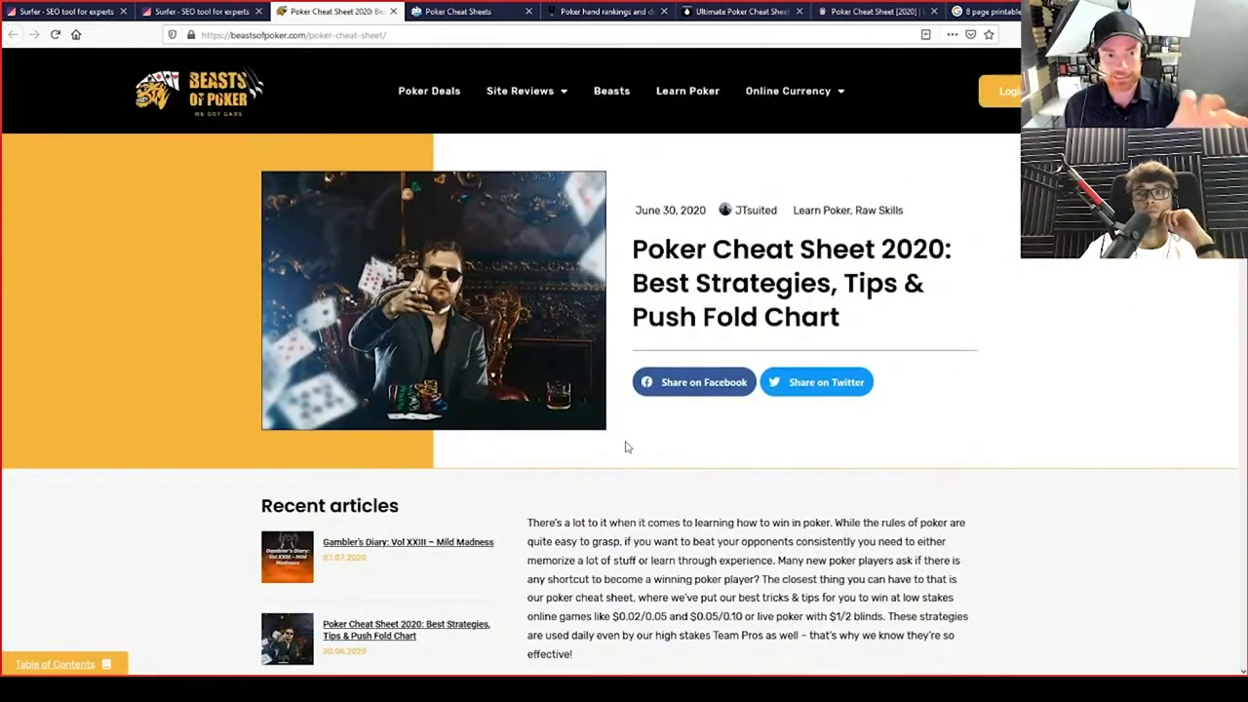
{"action": "scroll", "coordinate": [628, 447], "scroll_direction": "down", "scroll_amount": 12}
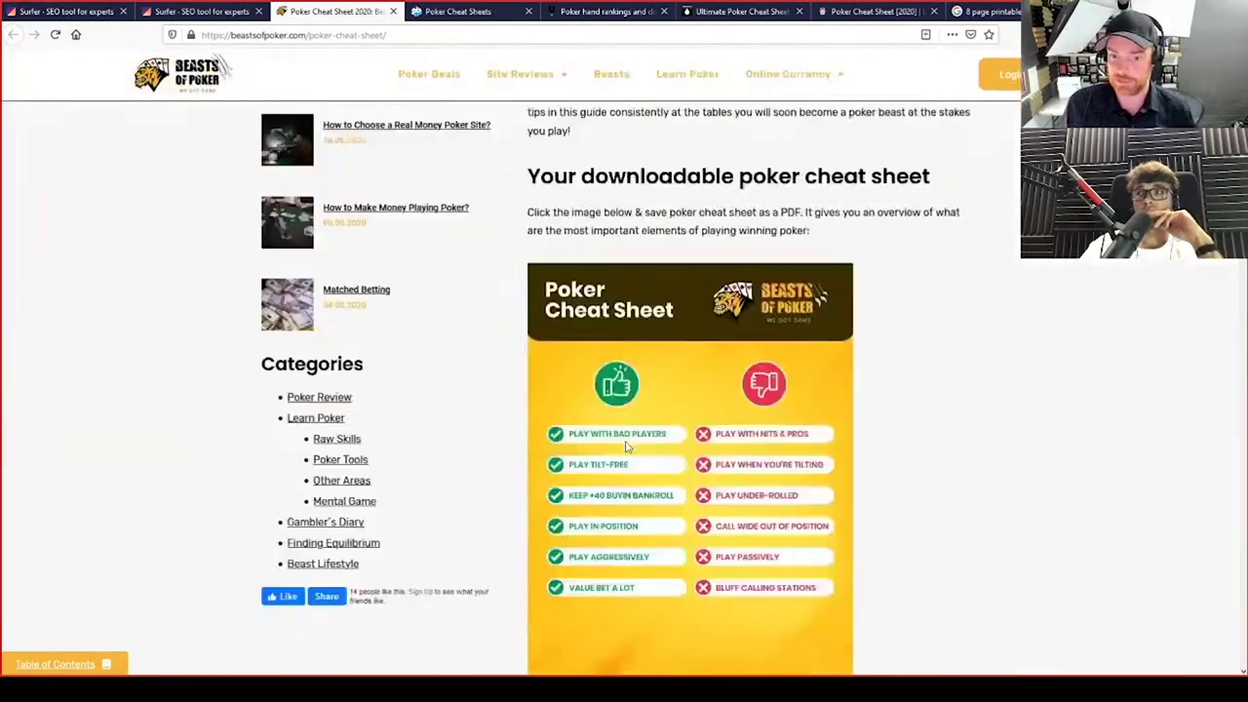
{"action": "scroll", "coordinate": [627, 444], "scroll_direction": "down", "scroll_amount": 4}
{"action": "scroll", "coordinate": [627, 449], "scroll_direction": "up", "scroll_amount": 15}
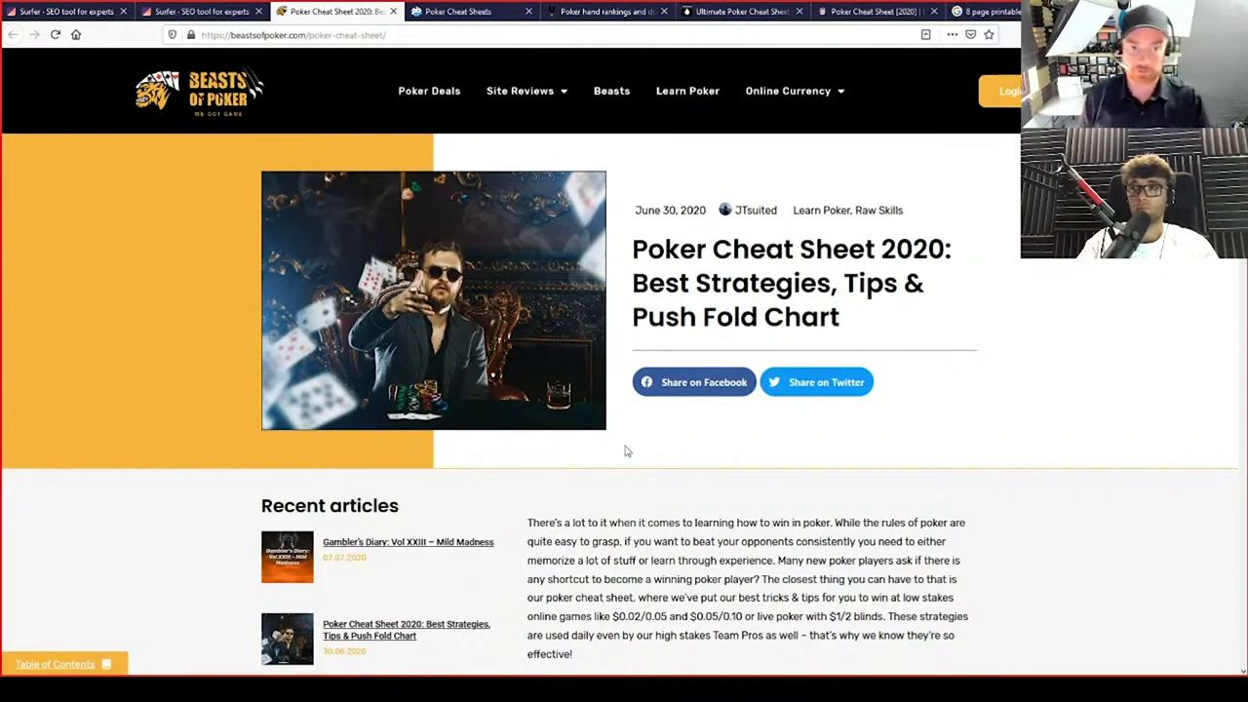
Glance through the competing poker cheat sheet pages, starting with pokerbonus.com, and return to the beastsofpoker.com article
{"action": "left_click", "coordinate": [438, 11]}
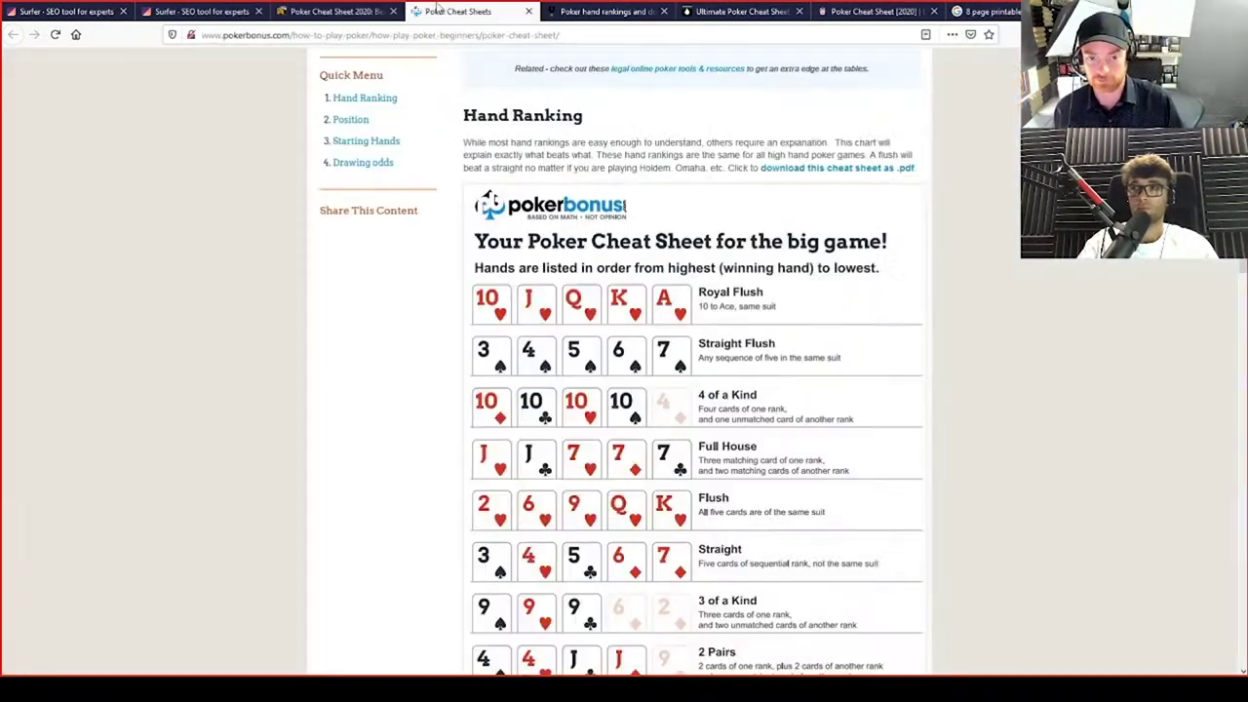
{"action": "left_click", "coordinate": [561, 11]}
{"action": "key", "text": "ctrl+Tab"}
{"action": "left_click", "coordinate": [337, 11]}
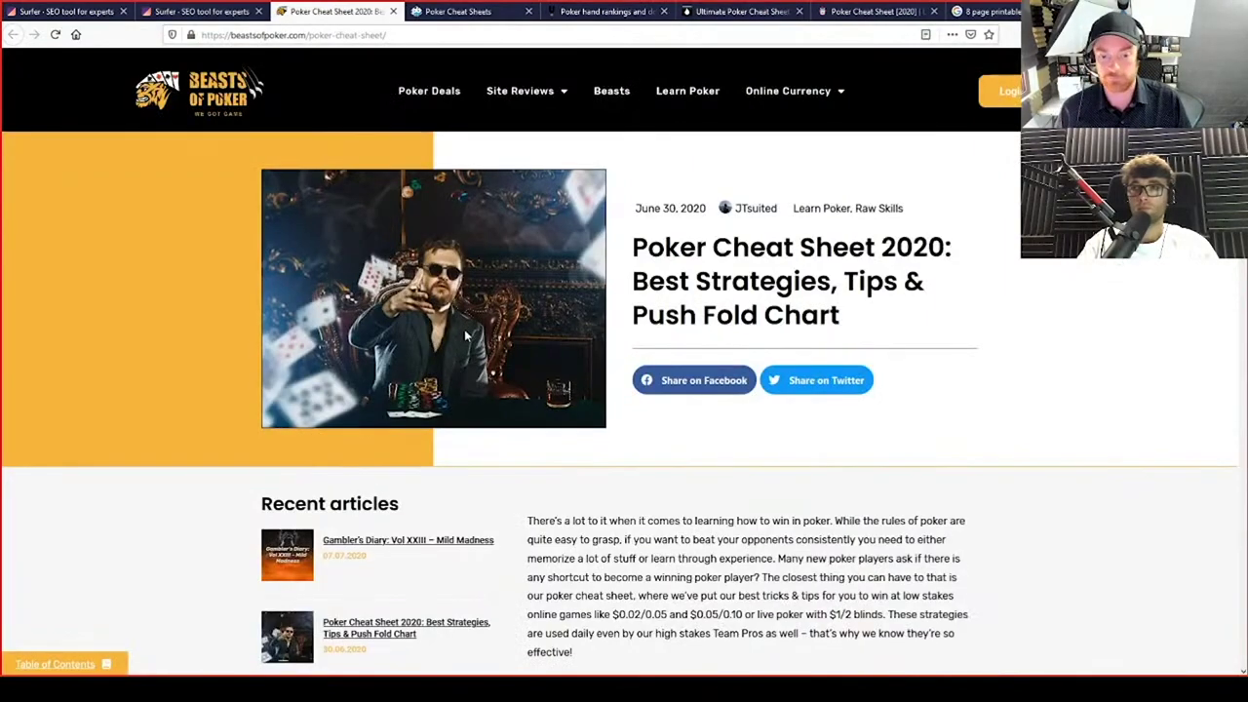
Skim the beastsofpoker.com article through its starting hands and tilt control sections, stopping at the "Position cheat sheet" diagram
{"action": "scroll", "coordinate": [466, 336], "scroll_direction": "down", "scroll_amount": 1}
{"action": "scroll", "coordinate": [465, 337], "scroll_direction": "down", "scroll_amount": 5}
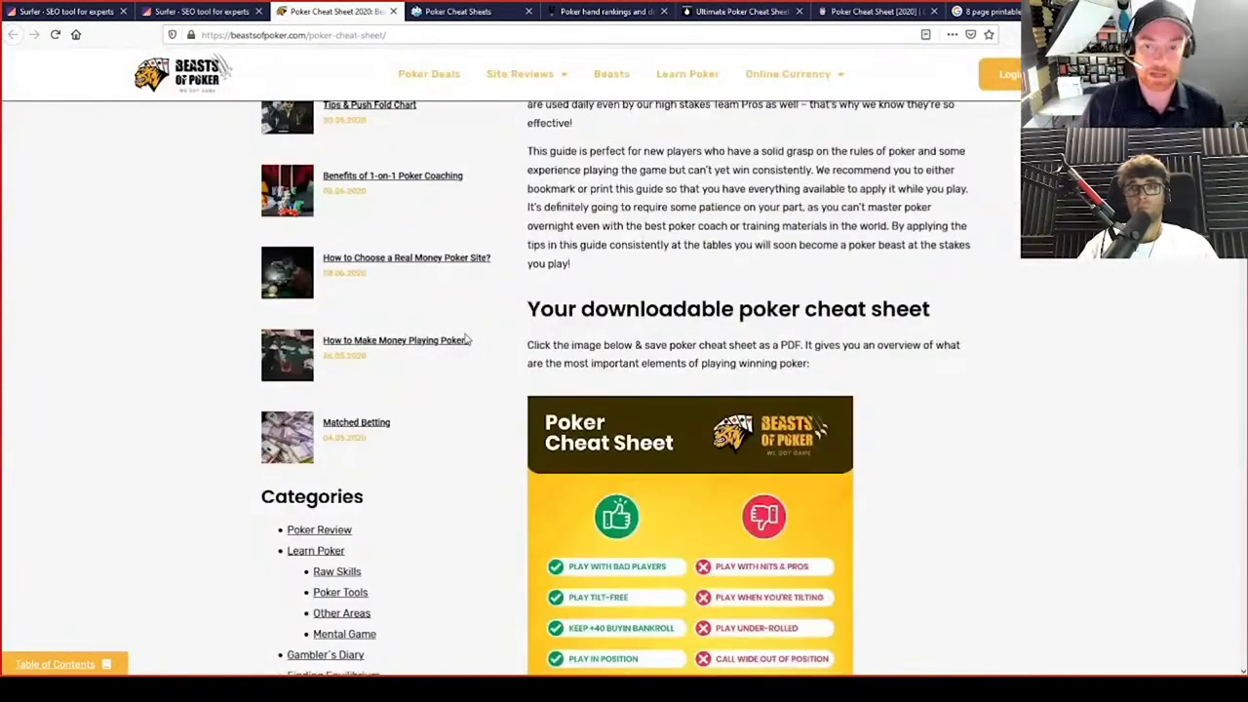
{"action": "scroll", "coordinate": [467, 348], "scroll_direction": "down", "scroll_amount": 3}
{"action": "scroll", "coordinate": [717, 517], "scroll_direction": "down", "scroll_amount": 15}
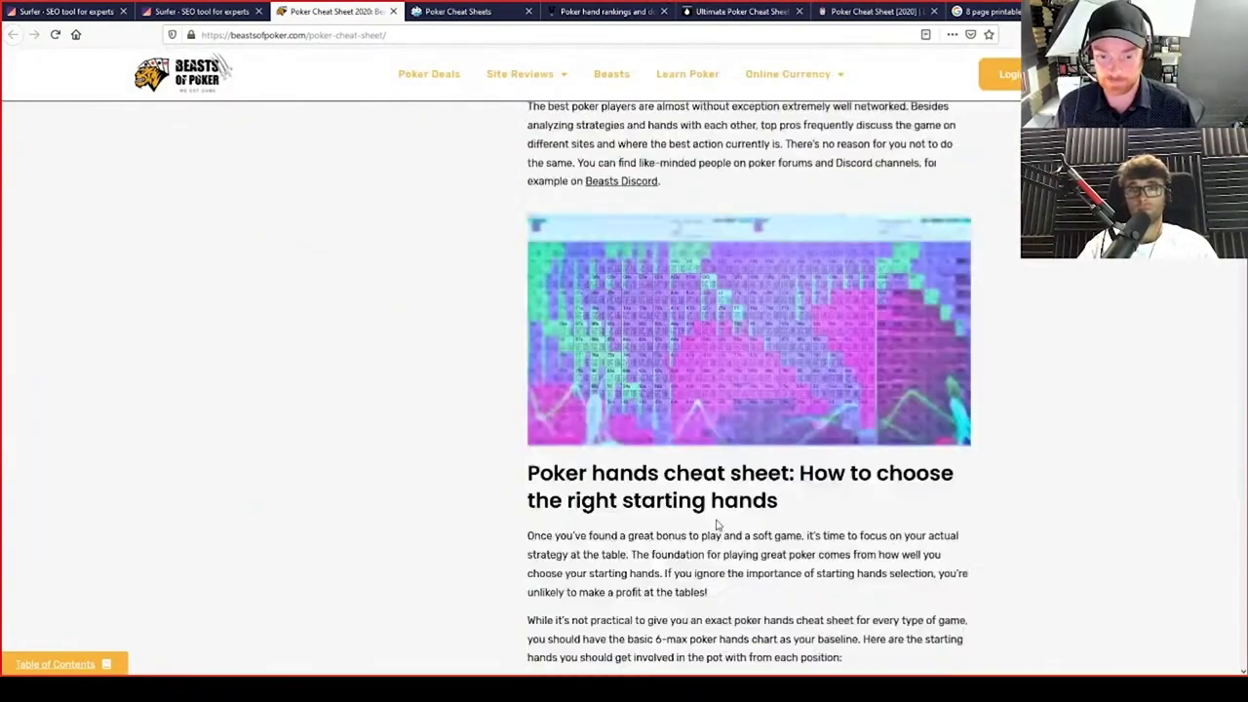
{"action": "scroll", "coordinate": [717, 524], "scroll_direction": "down", "scroll_amount": 20}
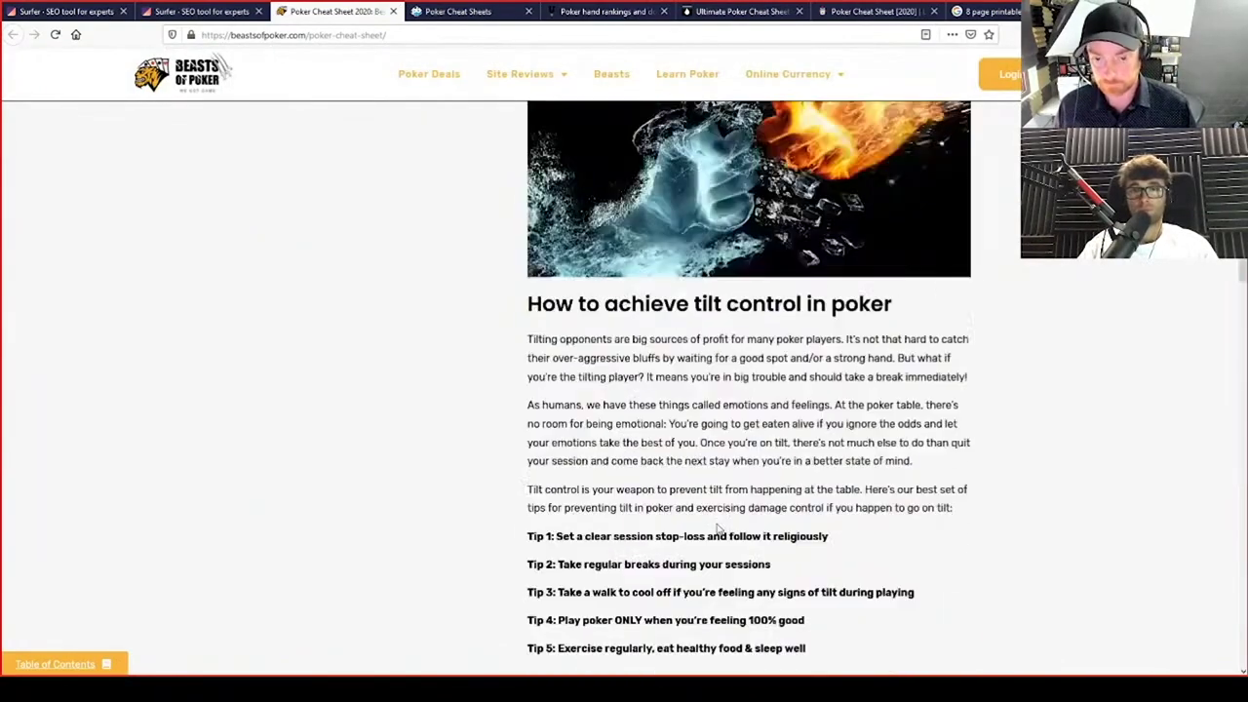
{"action": "scroll", "coordinate": [718, 524], "scroll_direction": "down", "scroll_amount": 4}
{"action": "scroll", "coordinate": [751, 337], "scroll_direction": "up", "scroll_amount": 1}
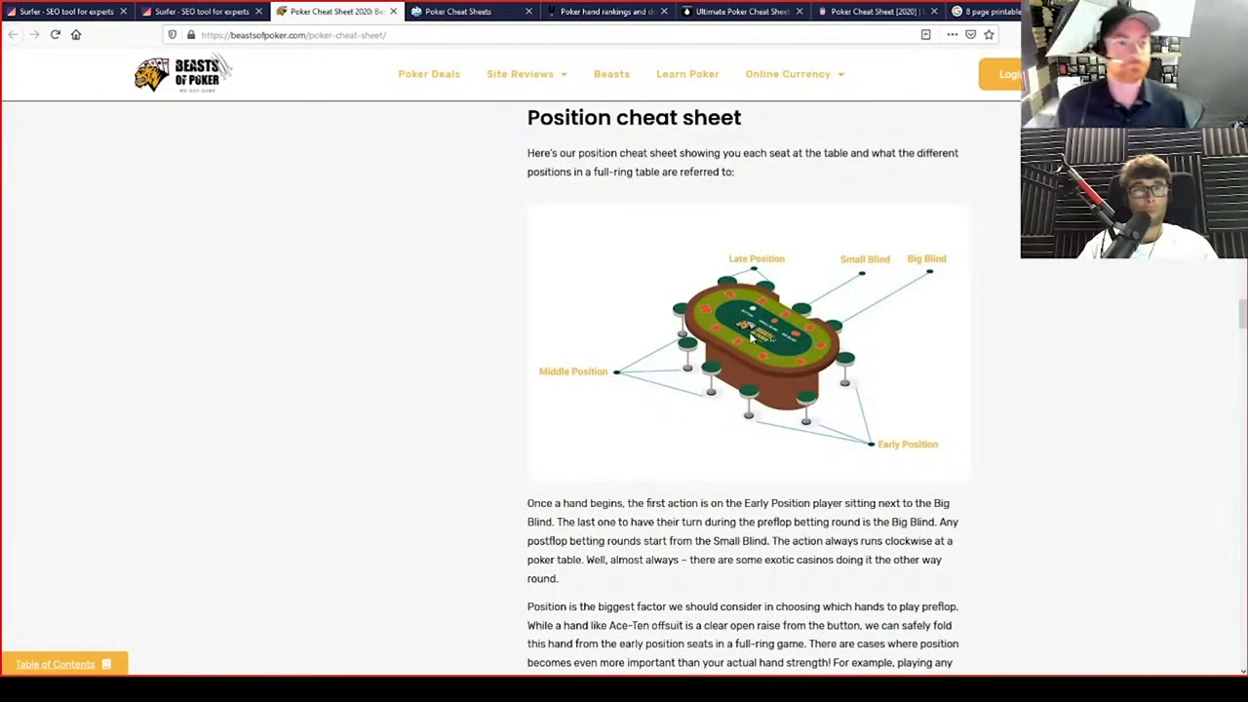
Switch to Surfer's "poker cheat sheet" analysis and locate the beastsofpoker.com page among the search results
{"action": "left_click", "coordinate": [226, 13]}
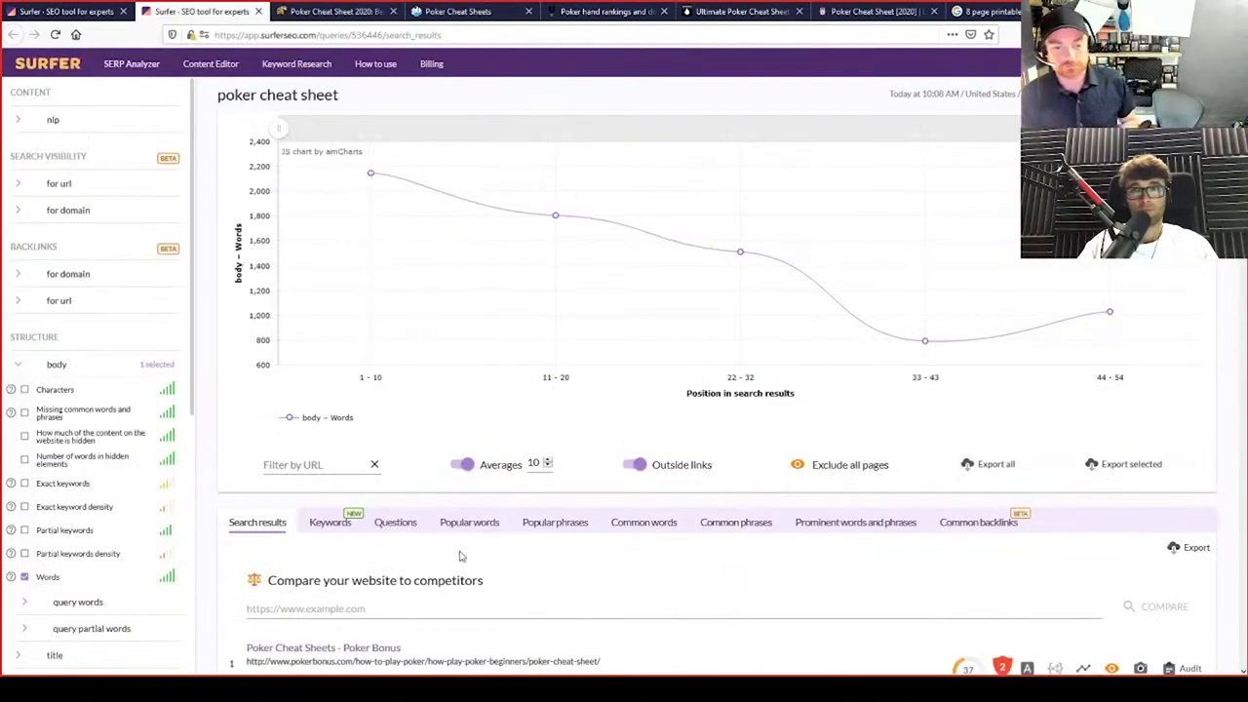
{"action": "scroll", "coordinate": [461, 556], "scroll_direction": "down", "scroll_amount": 5}
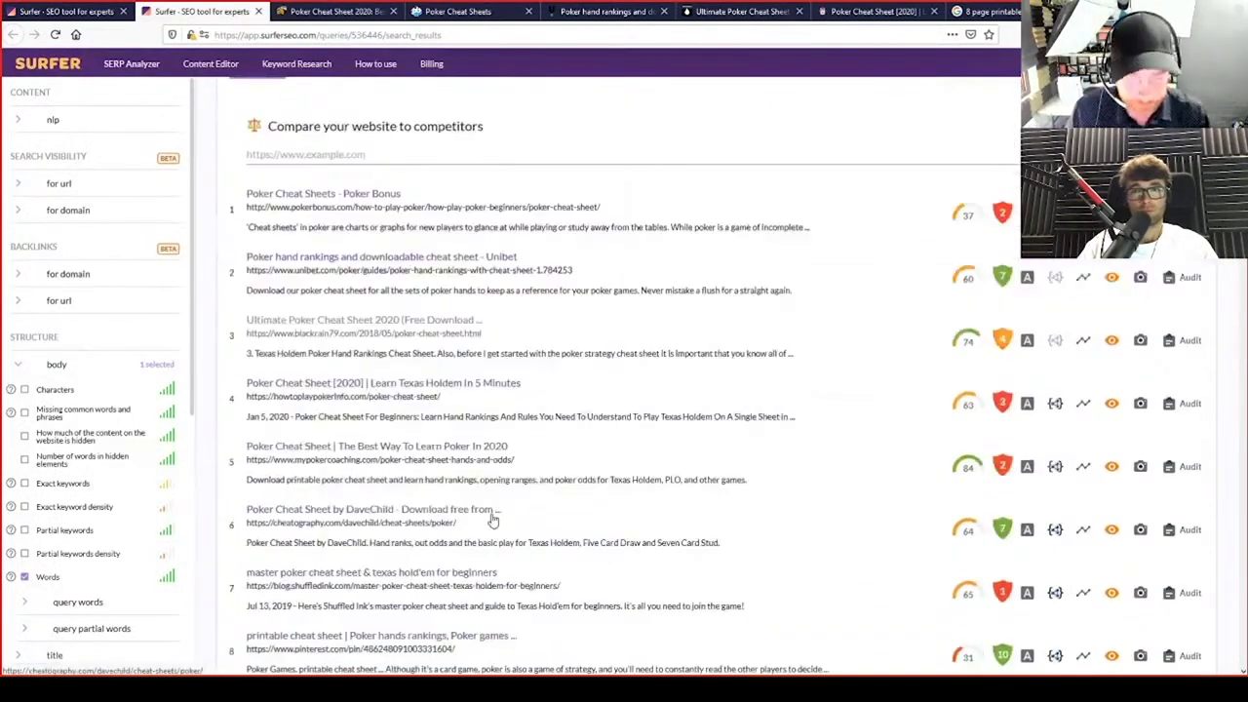
{"action": "scroll", "coordinate": [492, 519], "scroll_direction": "down", "scroll_amount": 3}
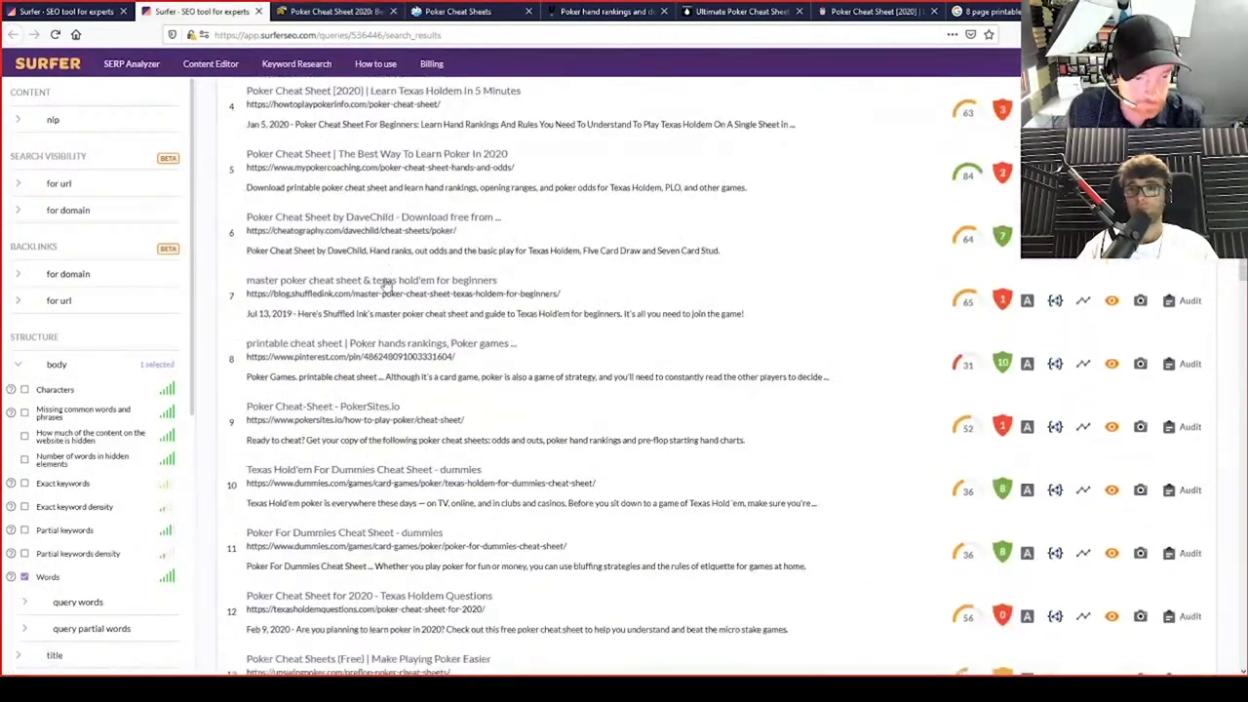
{"action": "scroll", "coordinate": [387, 285], "scroll_direction": "down", "scroll_amount": 3}
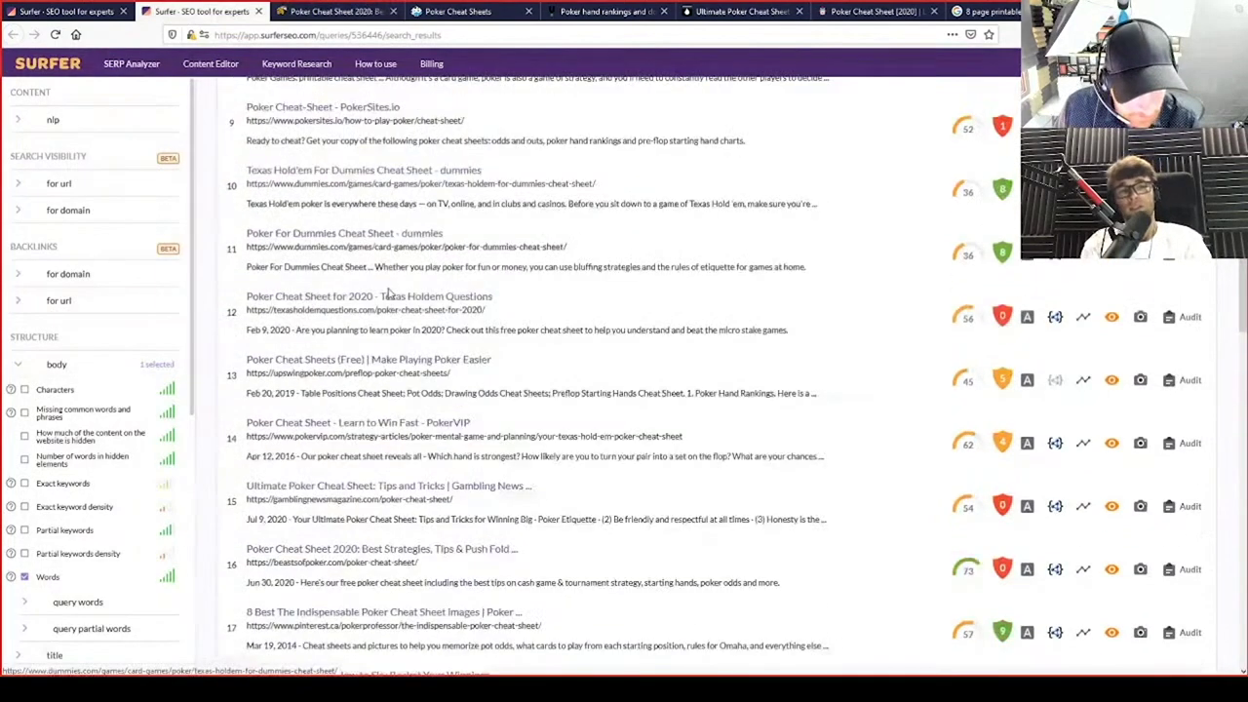
{"action": "scroll", "coordinate": [390, 294], "scroll_direction": "down", "scroll_amount": 1}
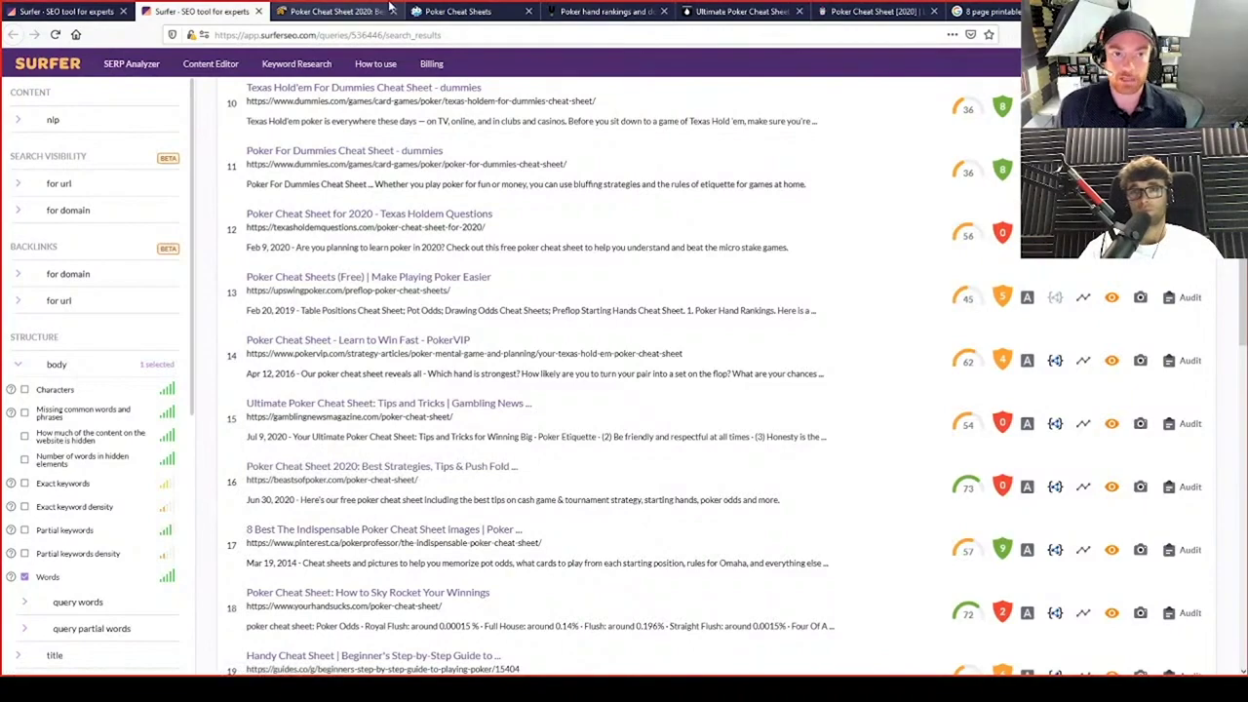
Go back to the beastsofpoker.com article and review the cheat sheet image and the introductory paragraphs above it
{"action": "left_click", "coordinate": [359, 10]}
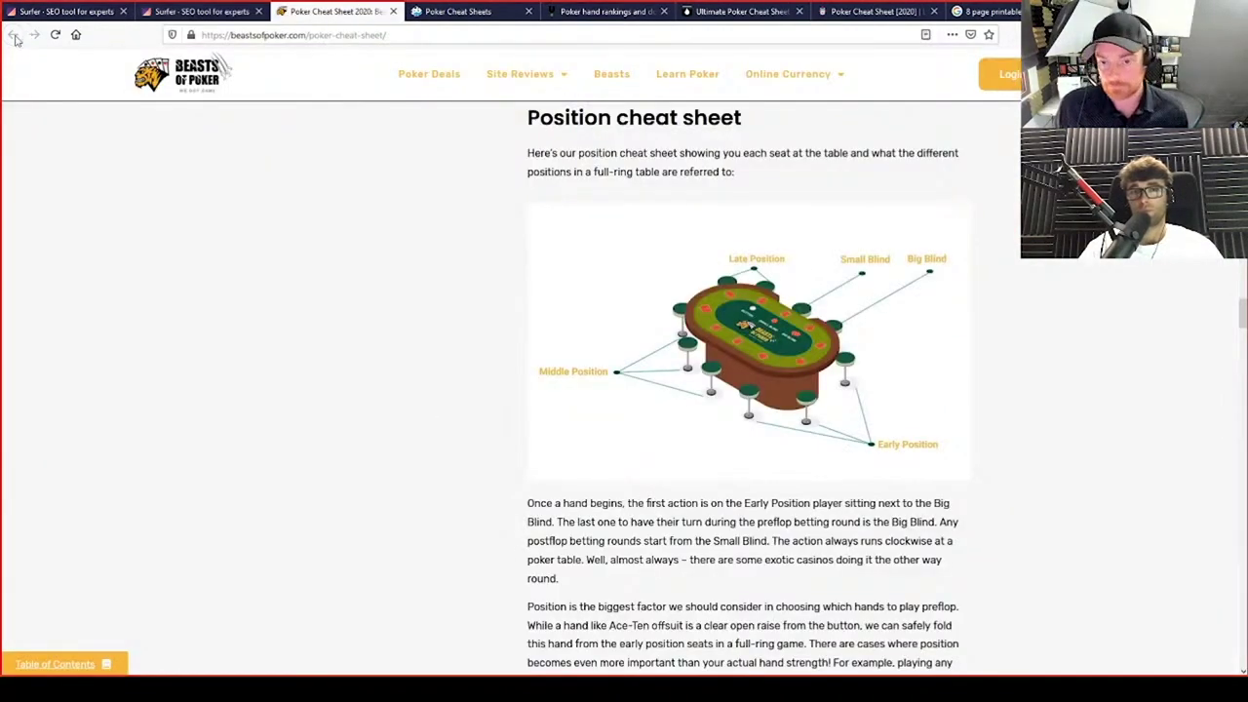
{"action": "scroll", "coordinate": [438, 541], "scroll_direction": "up", "scroll_amount": 15}
{"action": "scroll", "coordinate": [454, 575], "scroll_direction": "up", "scroll_amount": 15}
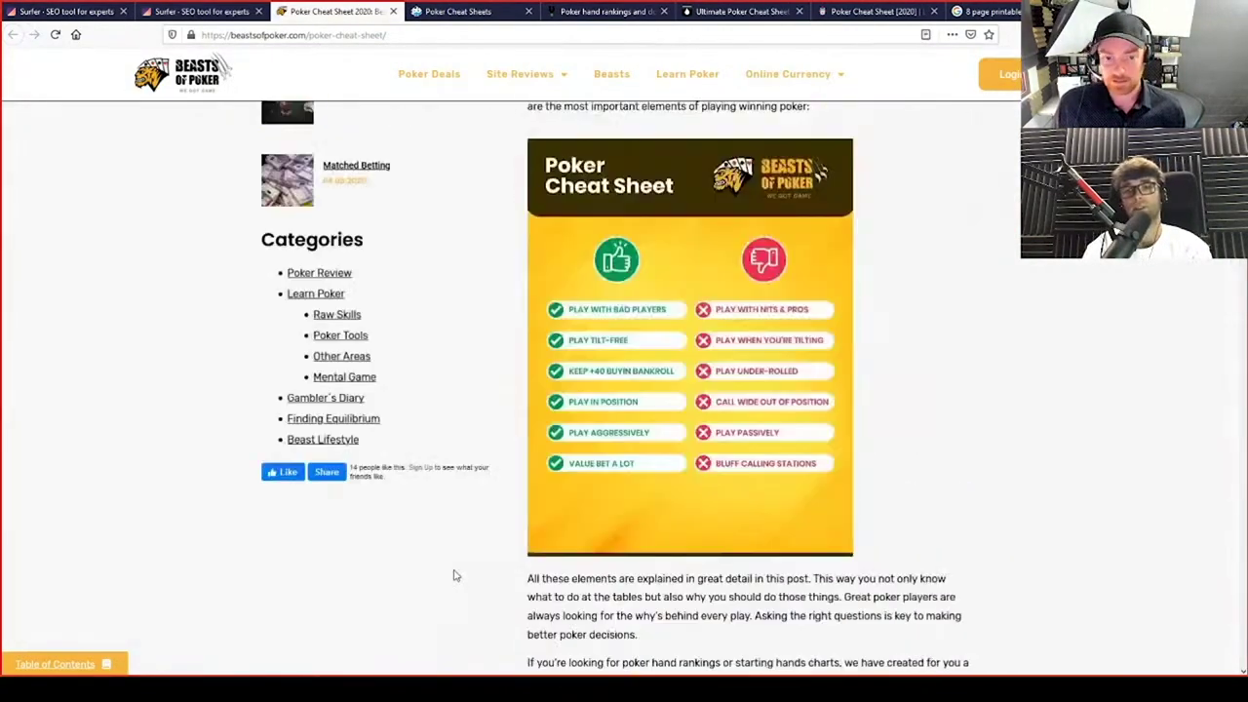
{"action": "scroll", "coordinate": [447, 181], "scroll_direction": "down", "scroll_amount": 6}
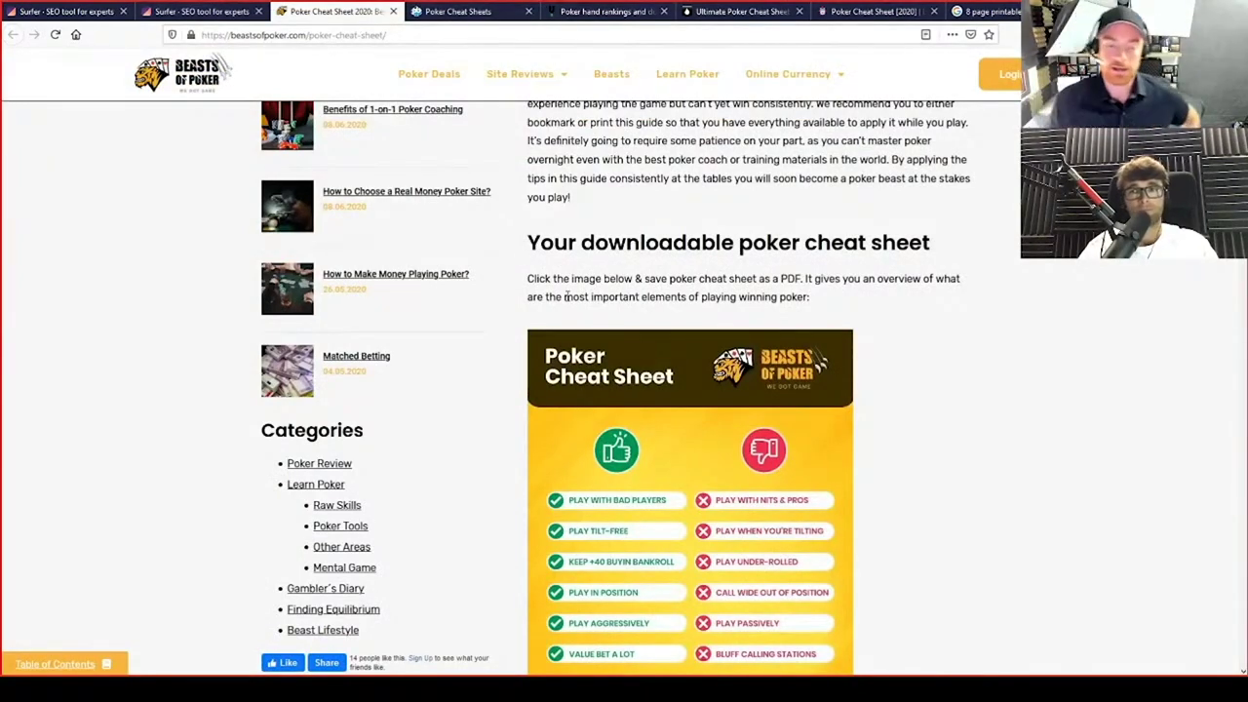
{"action": "scroll", "coordinate": [585, 332], "scroll_direction": "up", "scroll_amount": 1}
{"action": "scroll", "coordinate": [585, 331], "scroll_direction": "up", "scroll_amount": 5}
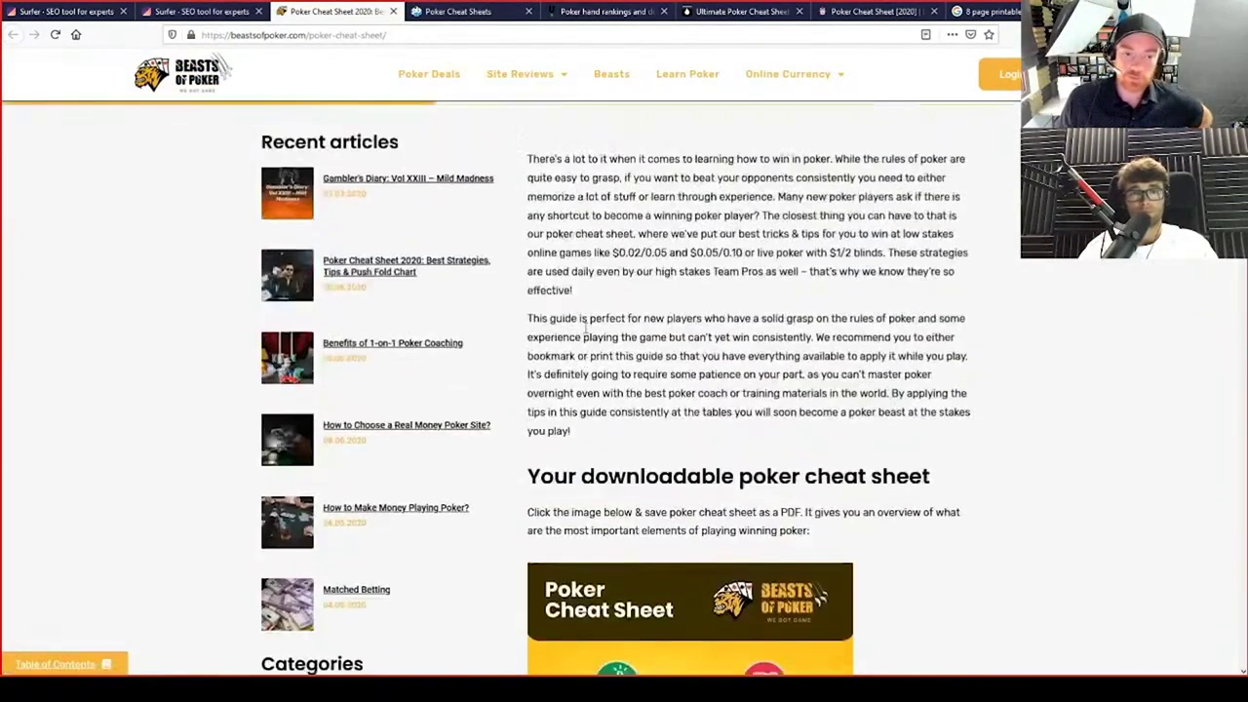
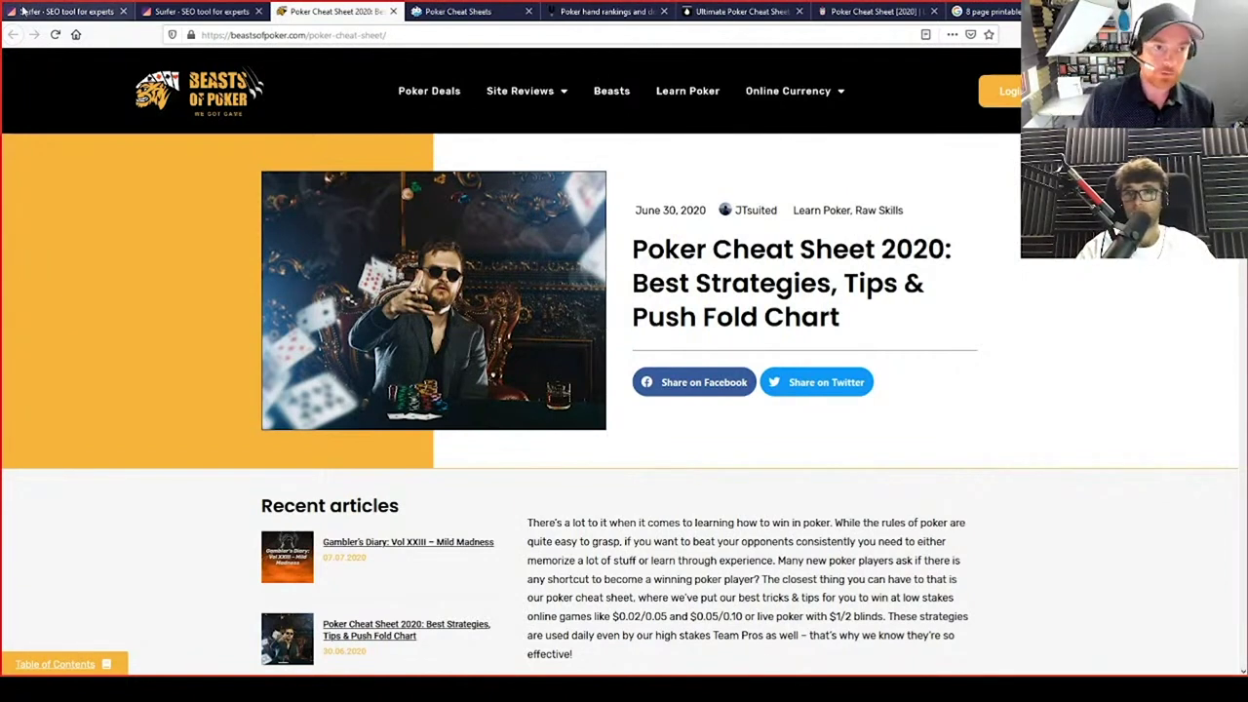
Compare the content scores and domain scores of the ranking pages with those of beastsofpoker.com in Surfer's search results
{"action": "left_click", "coordinate": [183, 14]}
{"action": "scroll", "coordinate": [932, 543], "scroll_direction": "up", "scroll_amount": 10}
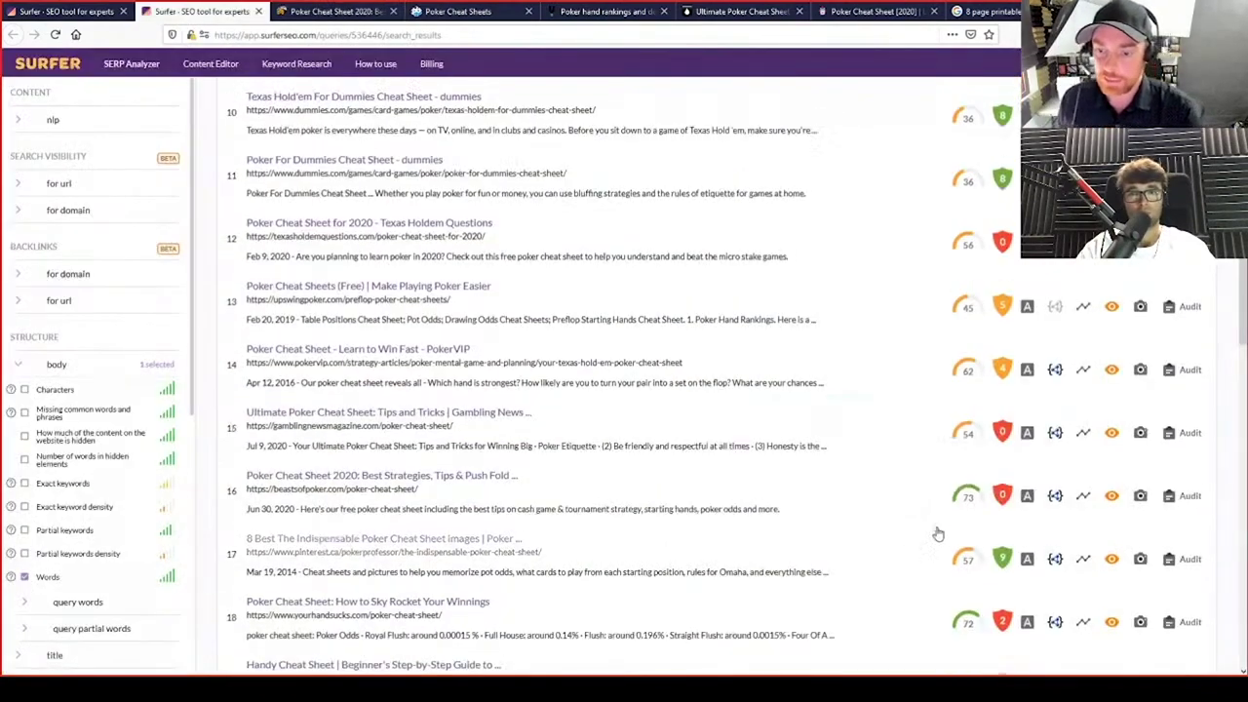
{"action": "scroll", "coordinate": [931, 434], "scroll_direction": "down", "scroll_amount": 3}
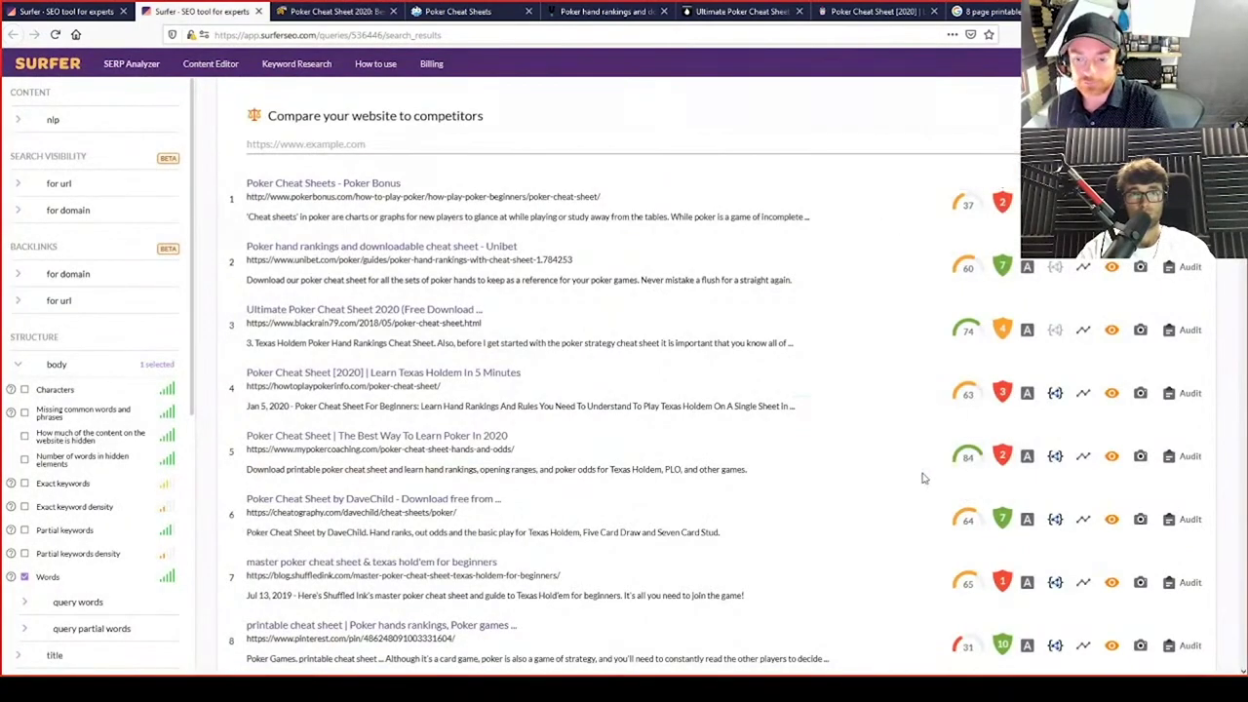
{"action": "scroll", "coordinate": [923, 478], "scroll_direction": "down", "scroll_amount": 2}
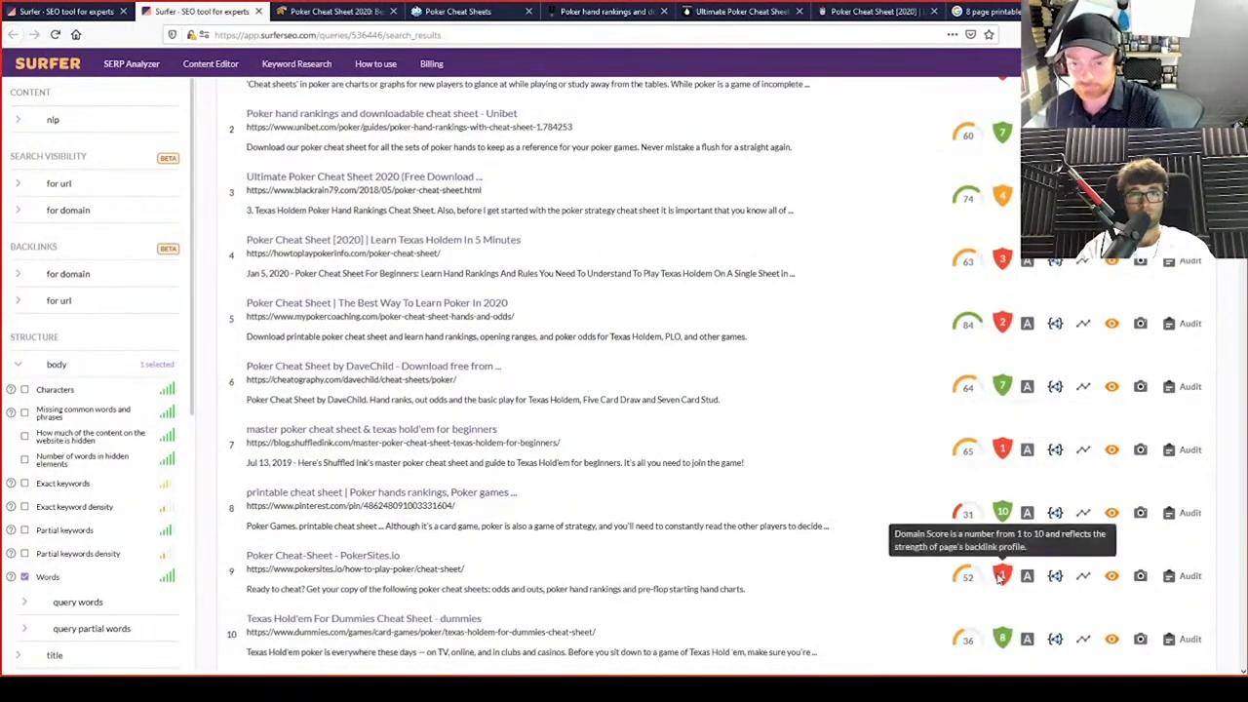
{"action": "scroll", "coordinate": [677, 538], "scroll_direction": "down", "scroll_amount": 4}
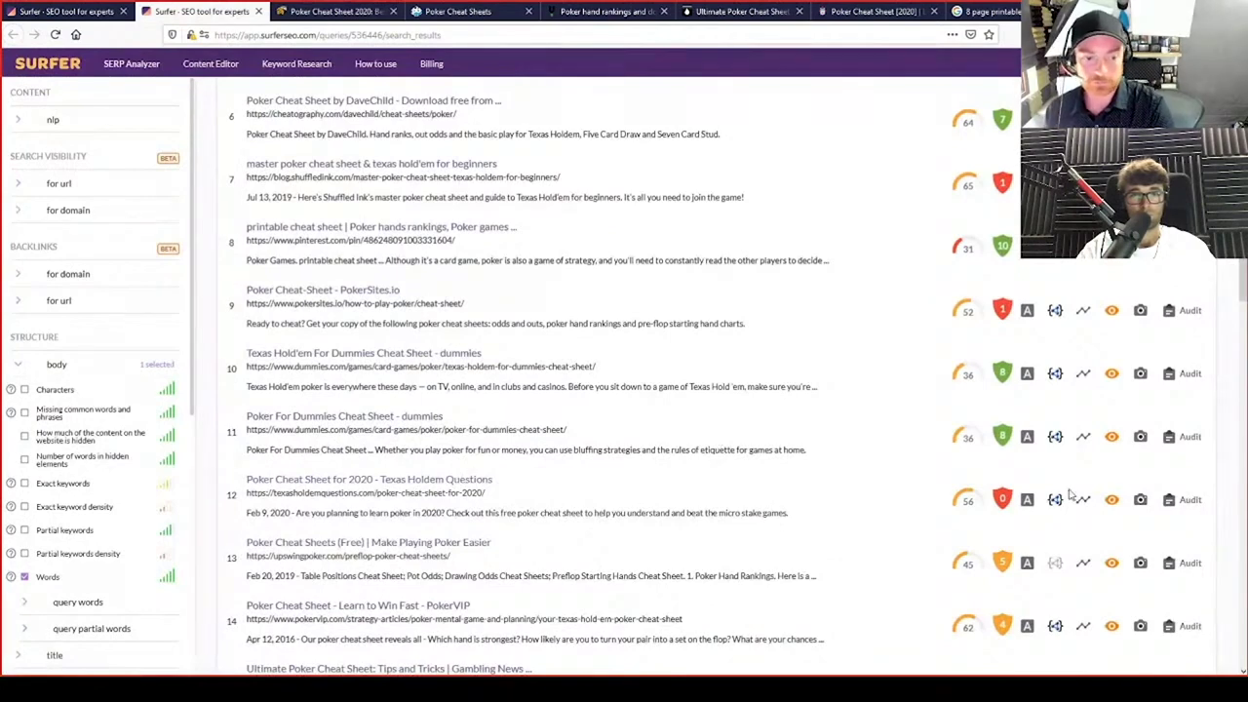
{"action": "scroll", "coordinate": [780, 504], "scroll_direction": "up", "scroll_amount": 1}
{"action": "scroll", "coordinate": [624, 449], "scroll_direction": "down", "scroll_amount": 5}
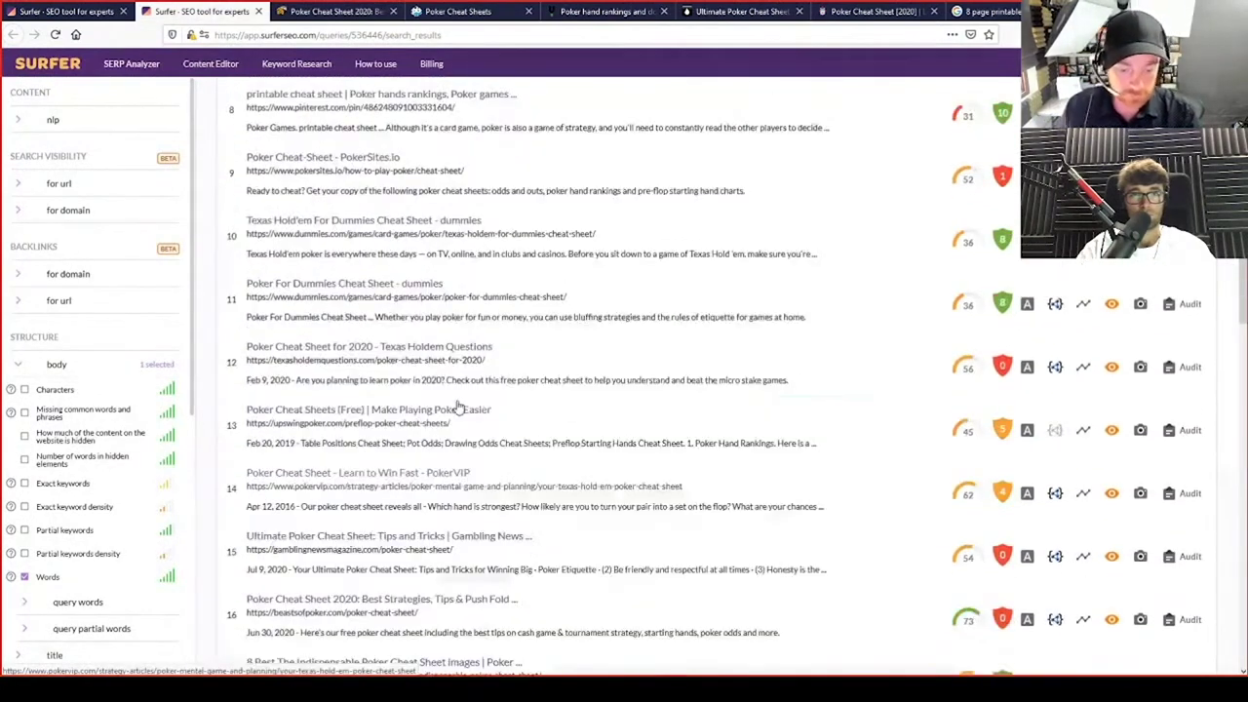
{"action": "scroll", "coordinate": [503, 403], "scroll_direction": "down", "scroll_amount": 1}
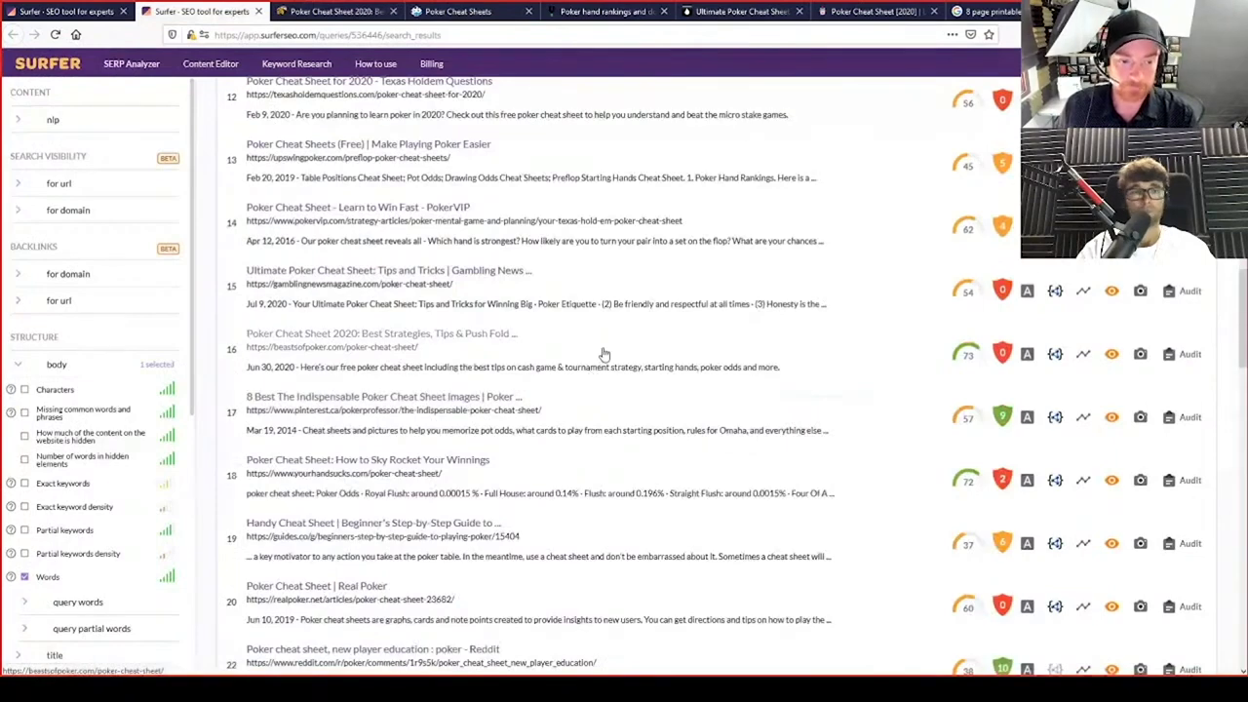
{"action": "scroll", "coordinate": [605, 353], "scroll_direction": "down", "scroll_amount": 1}
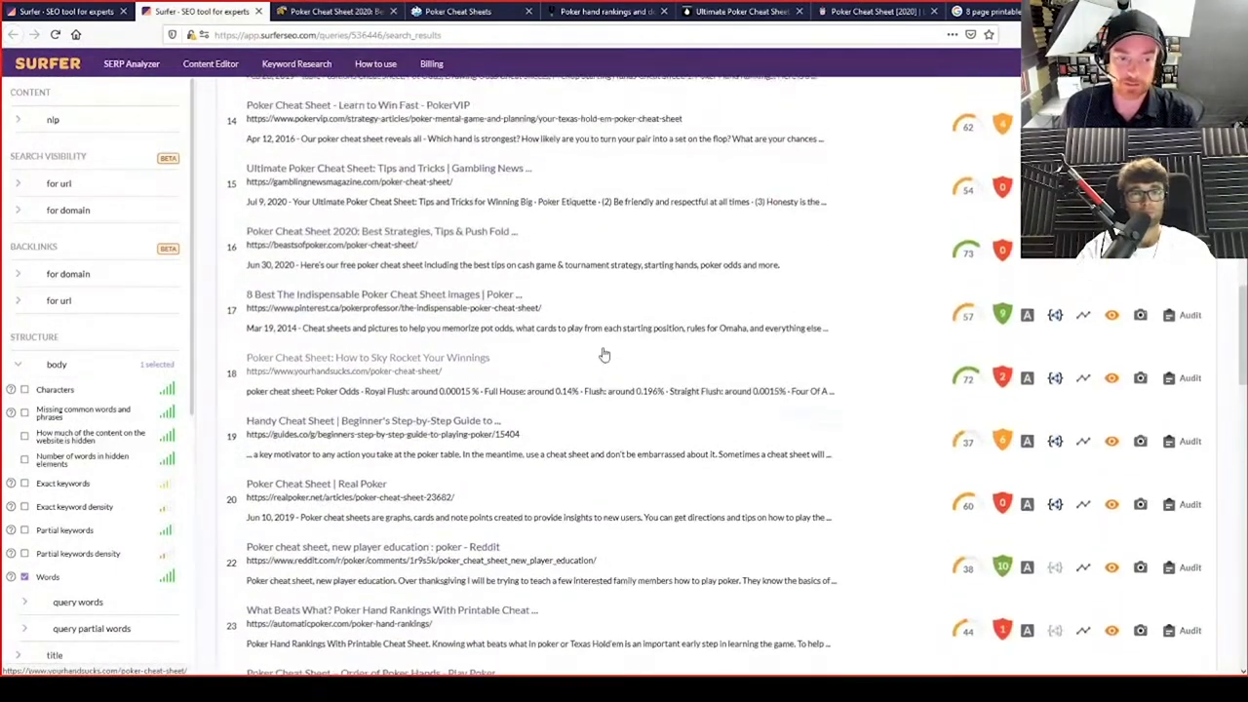
{"action": "scroll", "coordinate": [603, 353], "scroll_direction": "up", "scroll_amount": 1}
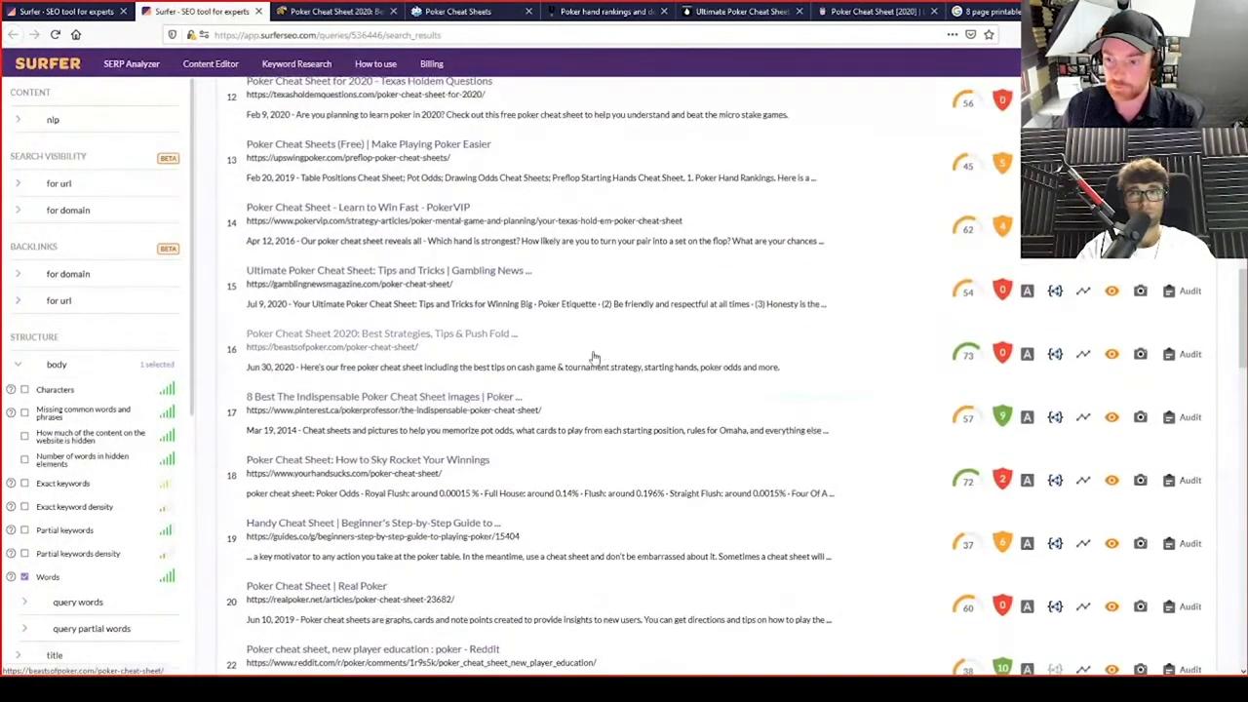
Open the Surfer Audit for the beastsofpoker.com page and review the phrase suggestions under True Density down to the last term
{"action": "left_click", "coordinate": [1190, 354]}
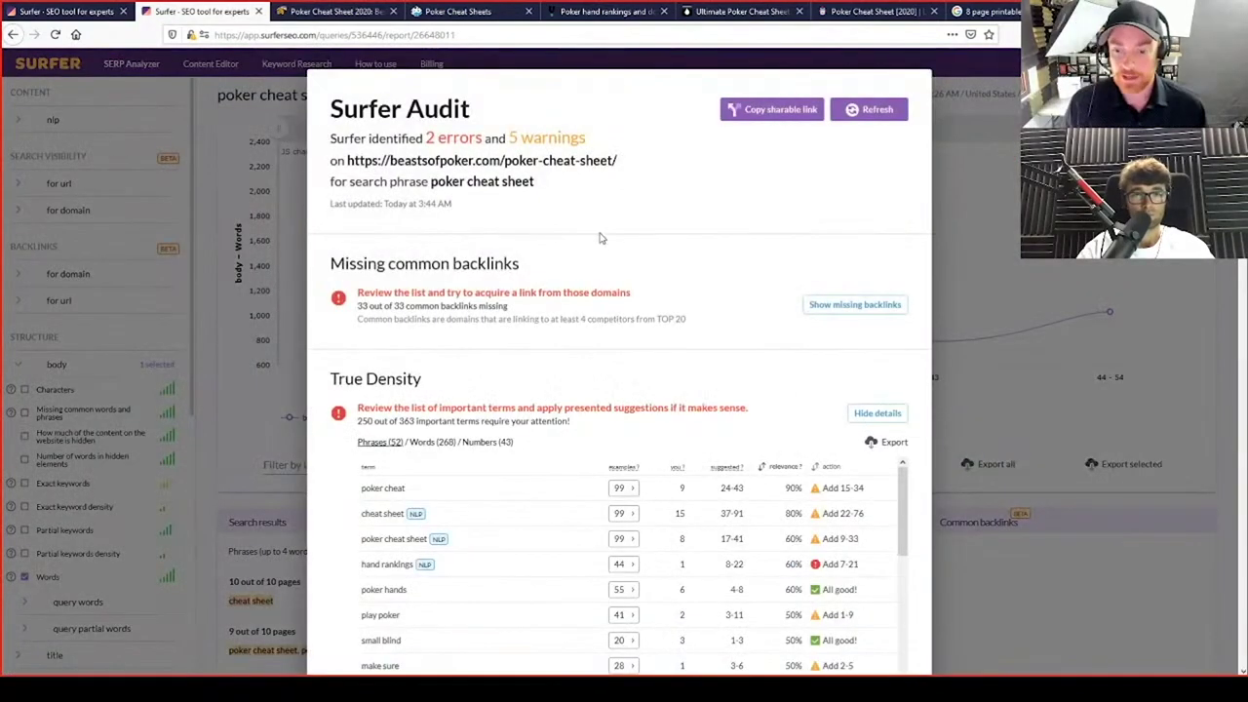
{"action": "scroll", "coordinate": [922, 351], "scroll_direction": "down", "scroll_amount": 3}
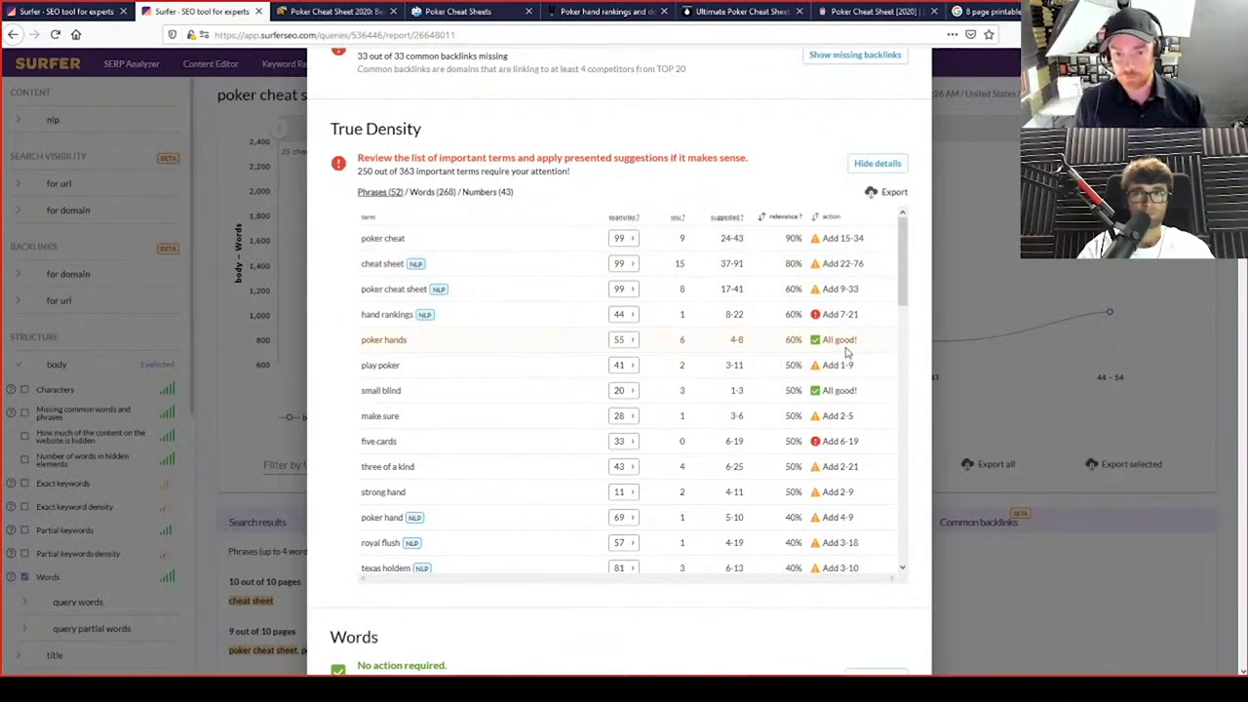
{"action": "left_click_drag", "start_coordinate": [906, 240], "coordinate": [908, 173]}
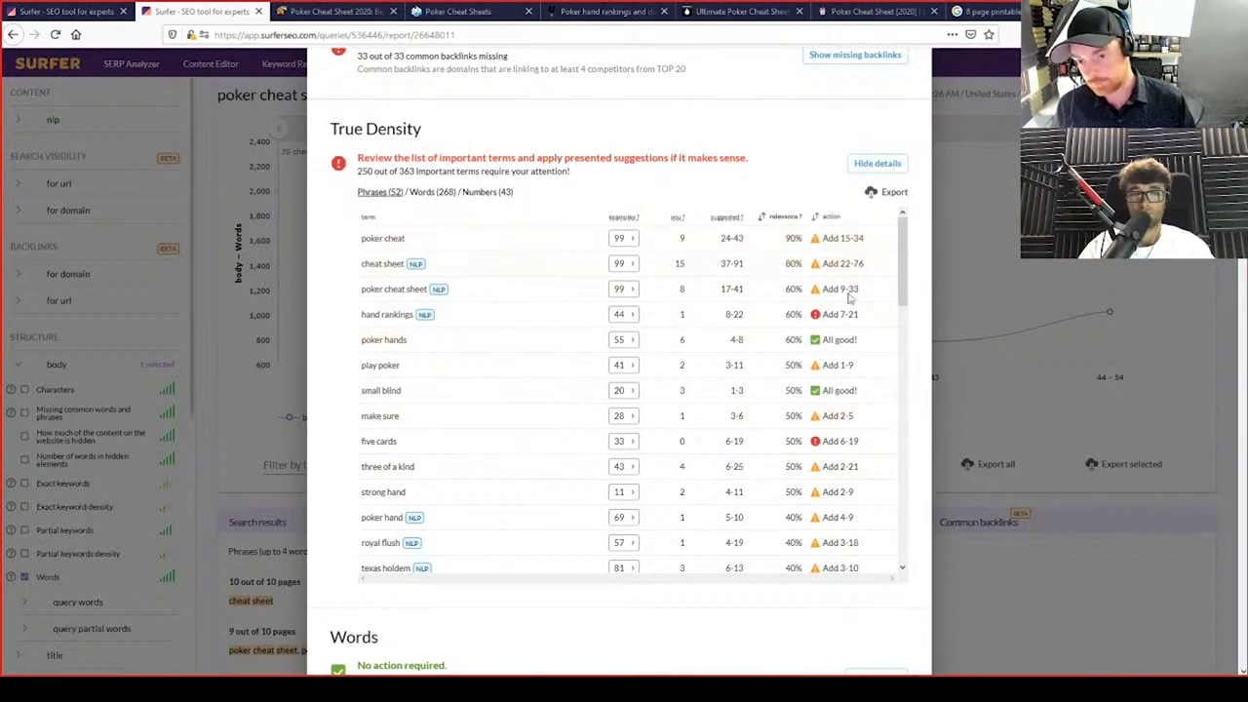
{"action": "left_click_drag", "start_coordinate": [903, 259], "coordinate": [899, 61]}
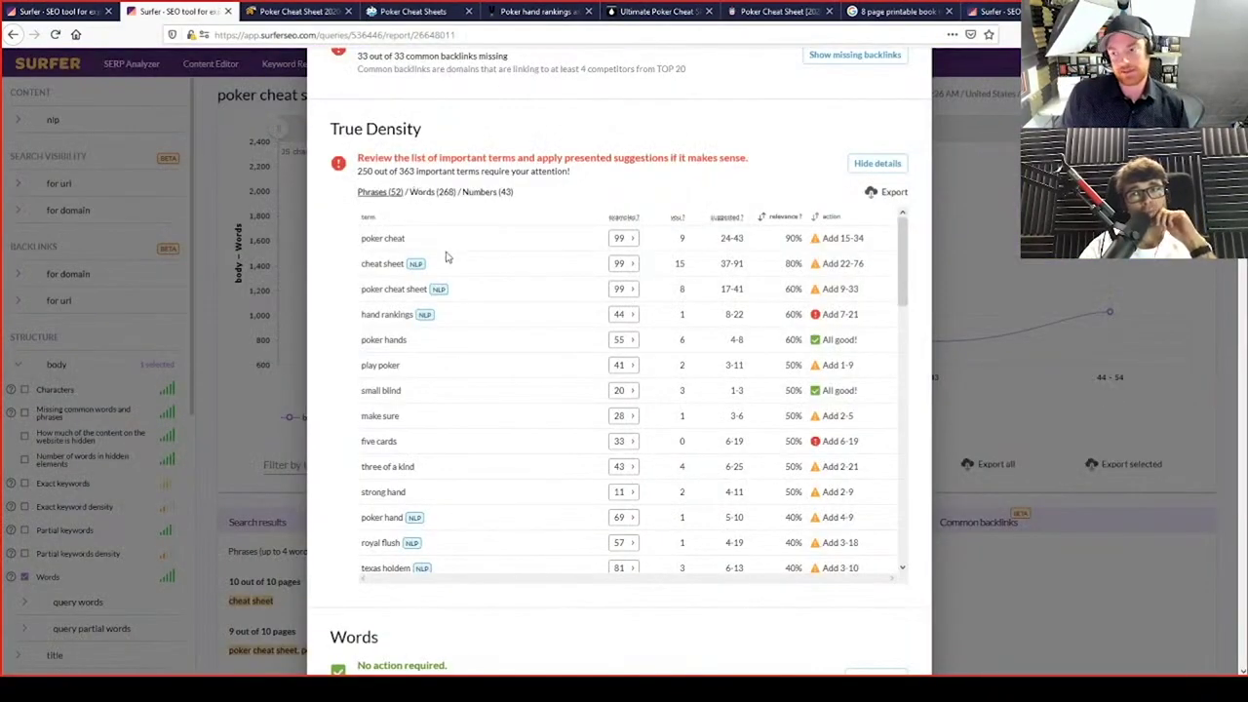
{"action": "left_click_drag", "start_coordinate": [908, 248], "coordinate": [895, 522]}
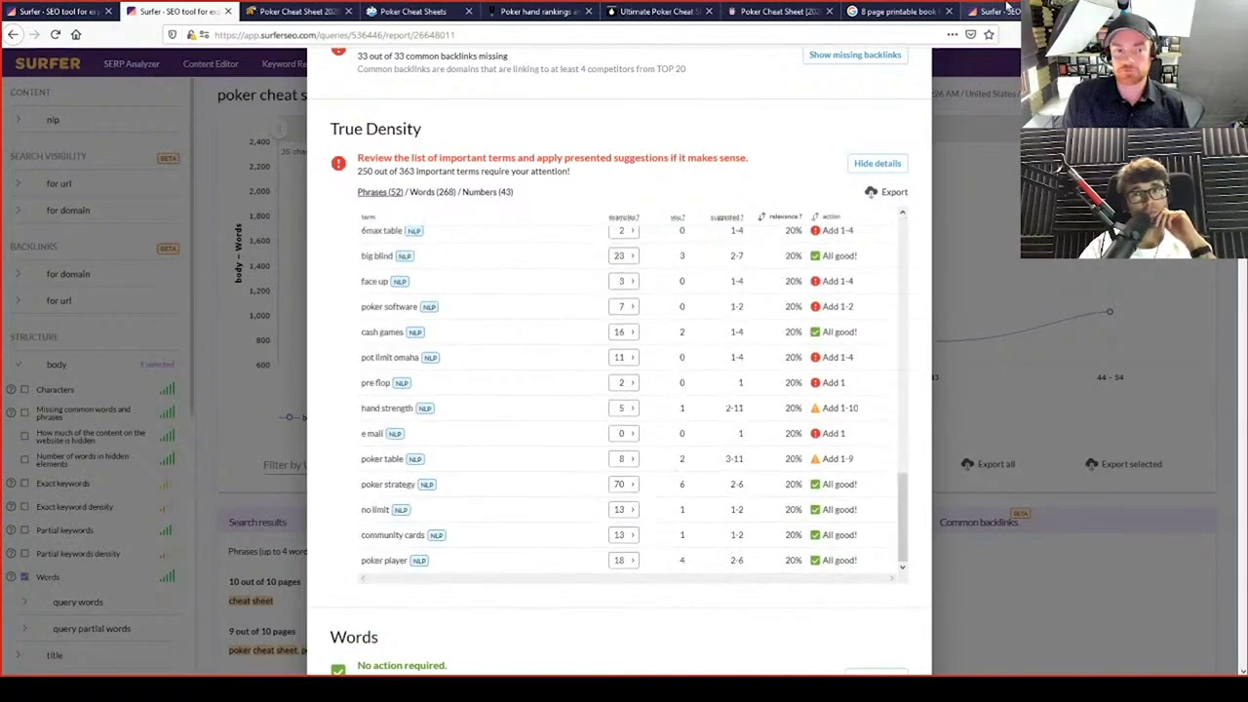
Switch to the "poker cheat sheet" Content Editor draft, review its competitor pages, content structure and terms, and proceed to the writing editor
{"action": "key", "text": "ctrl+9"}
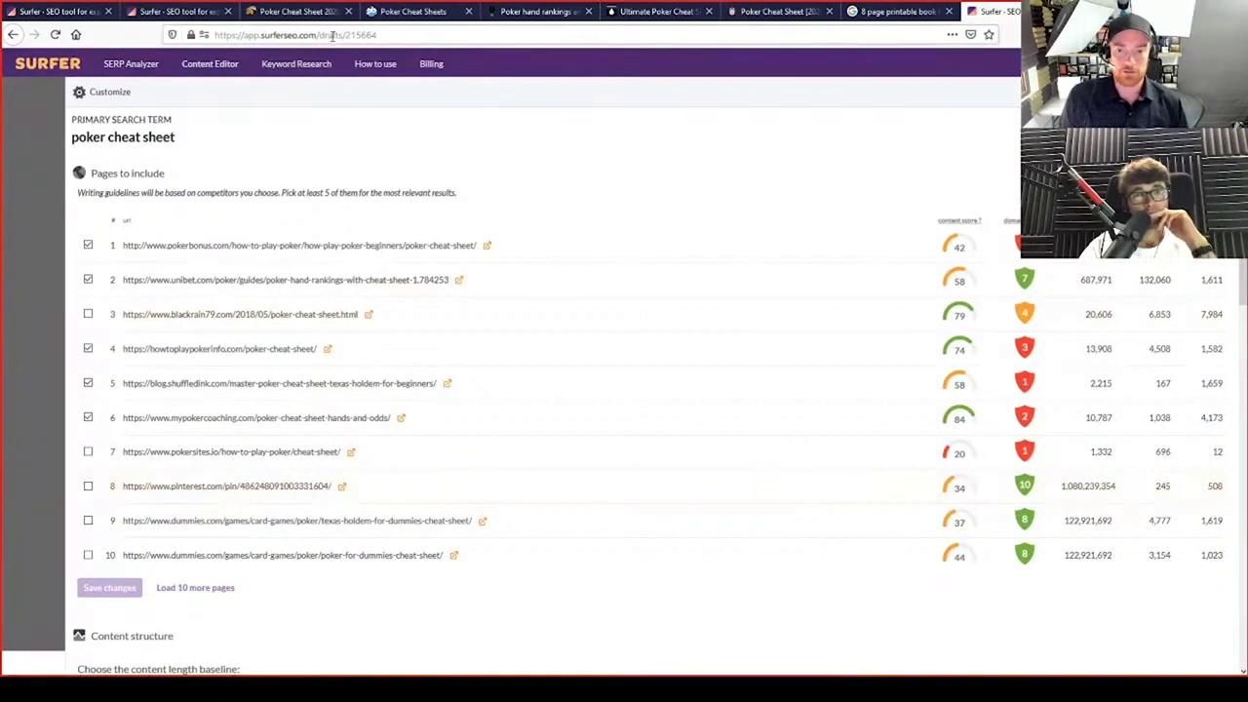
{"action": "scroll", "coordinate": [408, 326], "scroll_direction": "down", "scroll_amount": 3}
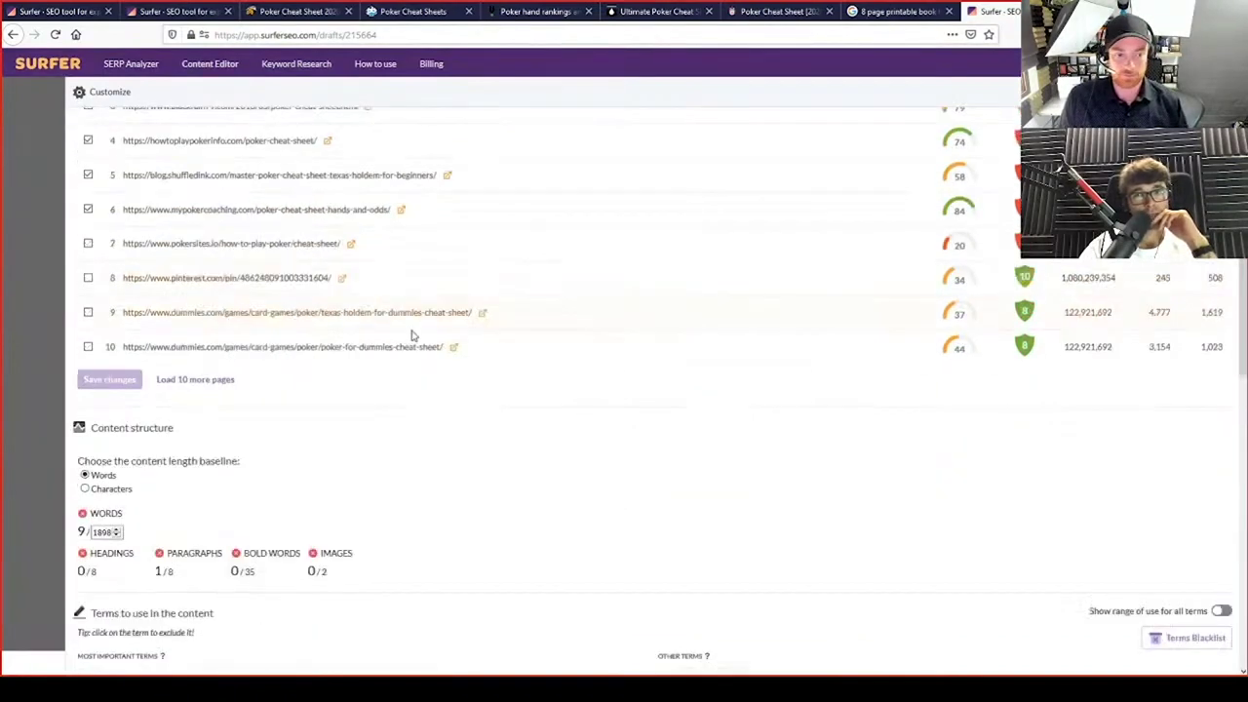
{"action": "scroll", "coordinate": [630, 346], "scroll_direction": "down", "scroll_amount": 5}
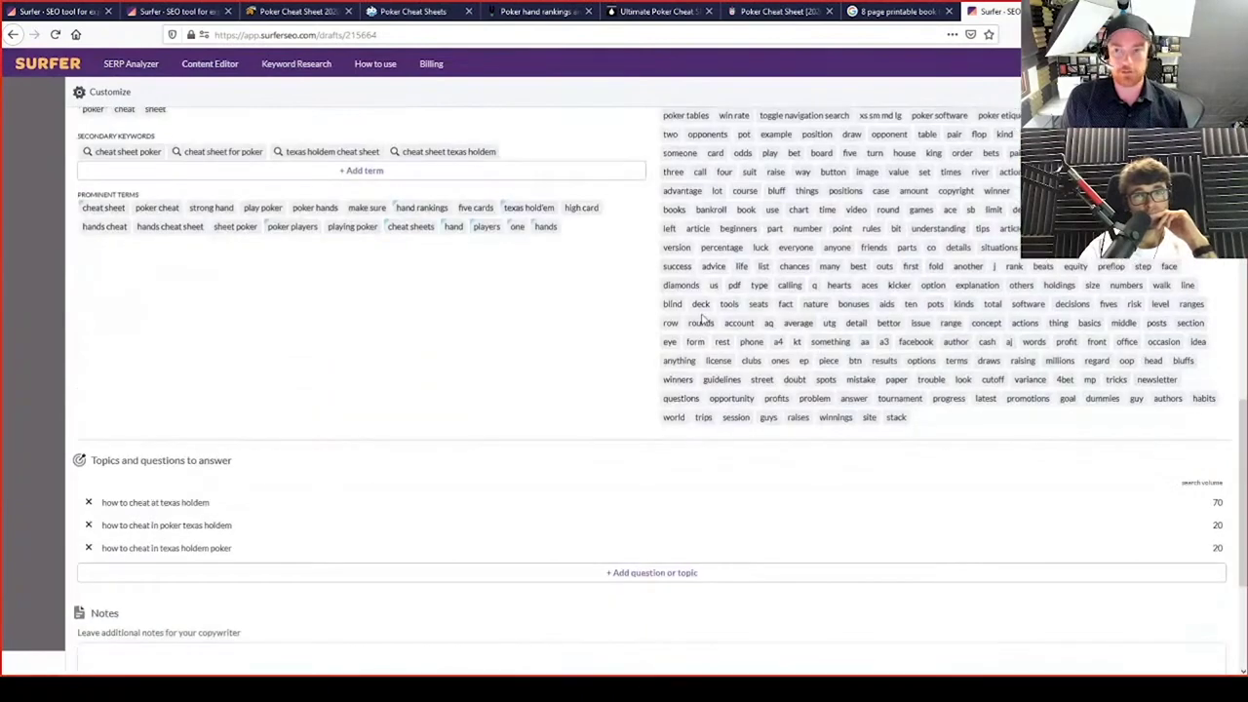
{"action": "scroll", "coordinate": [861, 146], "scroll_direction": "up", "scroll_amount": 8}
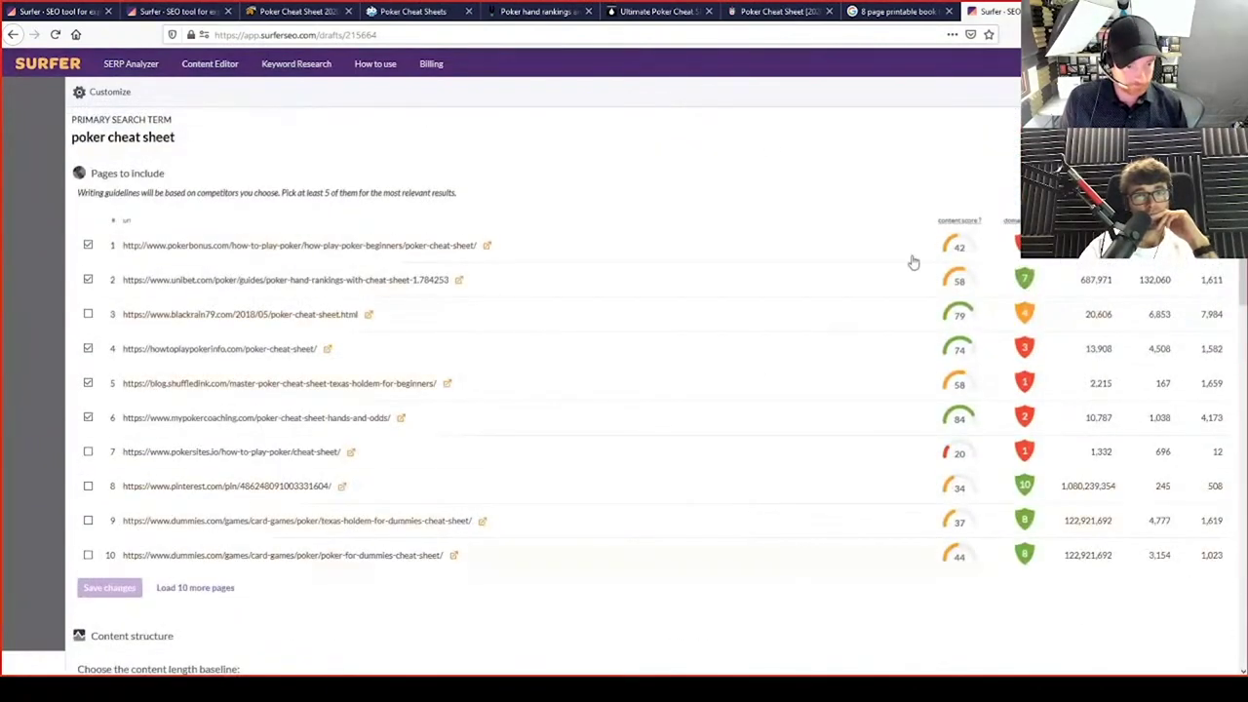
{"action": "scroll", "coordinate": [807, 325], "scroll_direction": "down", "scroll_amount": 1}
{"action": "scroll", "coordinate": [808, 325], "scroll_direction": "down", "scroll_amount": 10}
{"action": "left_click", "coordinate": [1142, 585]}
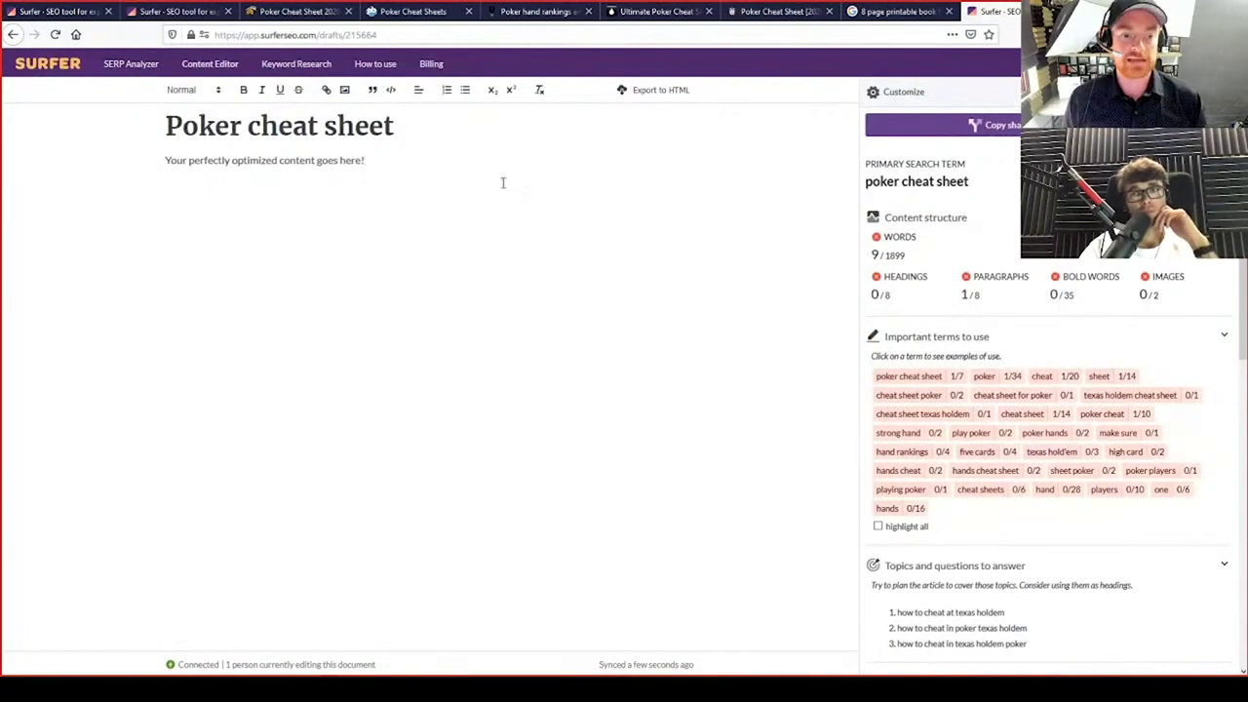
Copy the share link of the "poker cheat sheet" Content Editor draft after a brief check of the beastsofpoker.com article
{"action": "left_click", "coordinate": [293, 11]}
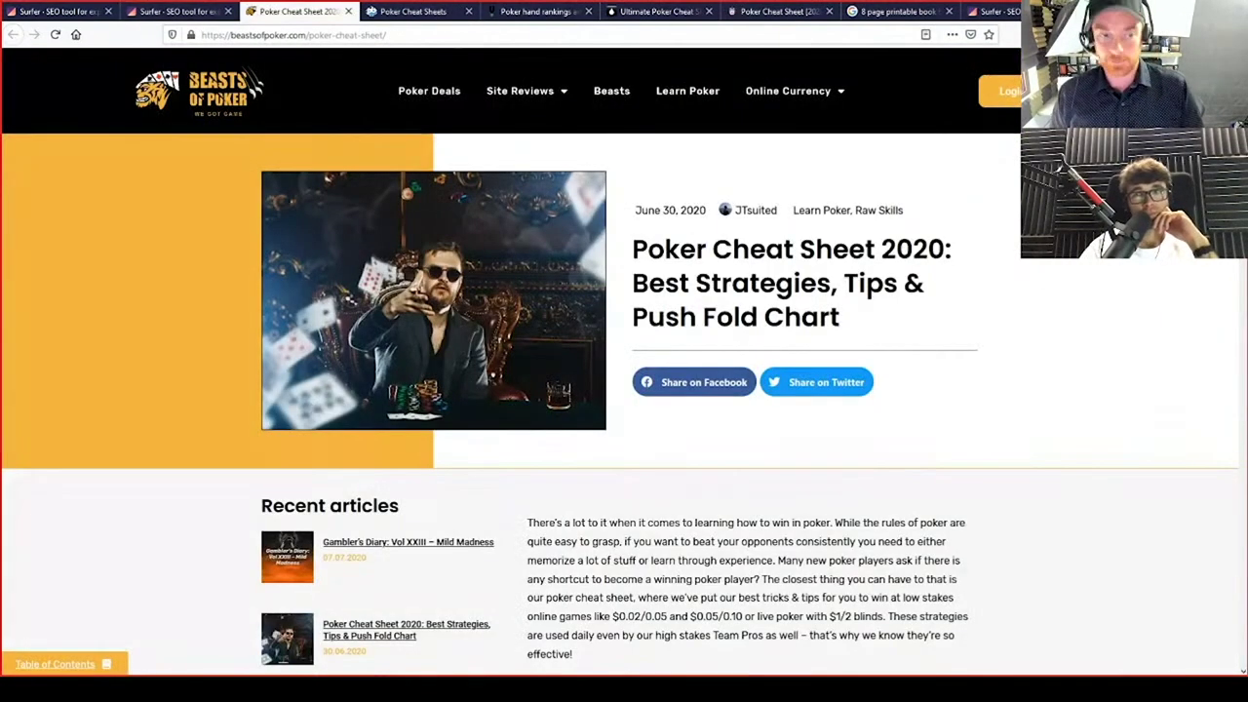
{"action": "left_click", "coordinate": [995, 11]}
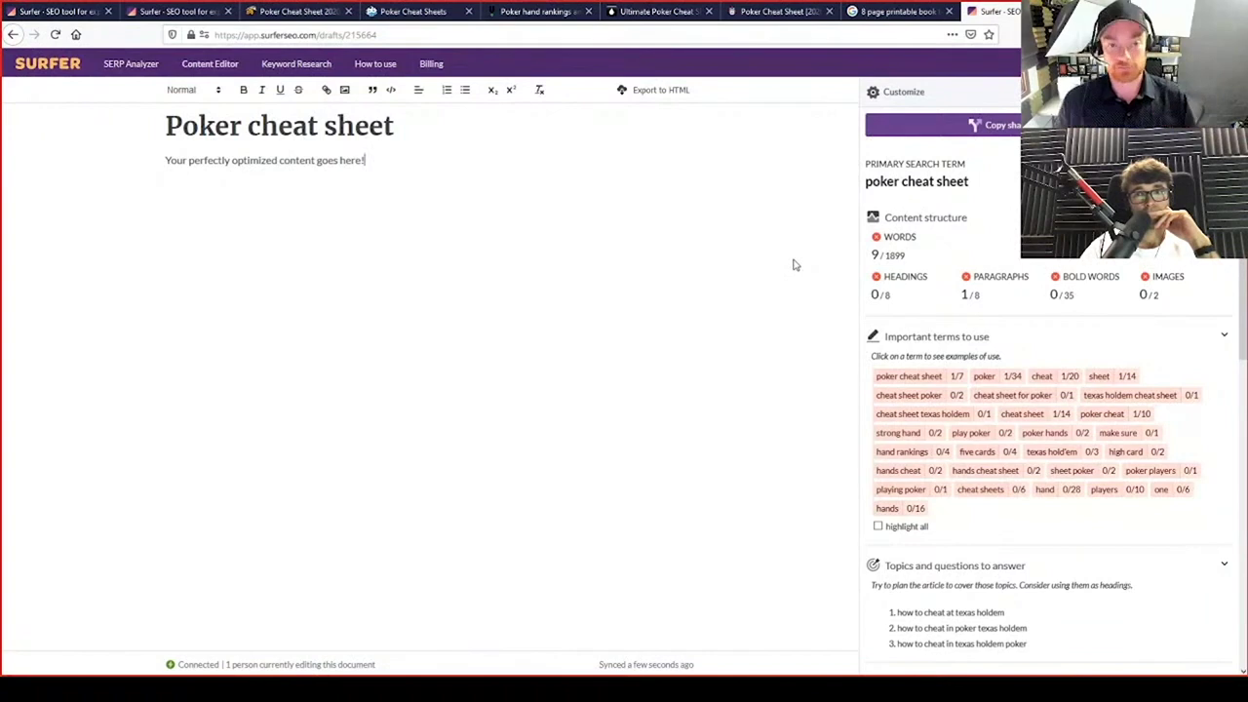
{"action": "left_click", "coordinate": [946, 129]}
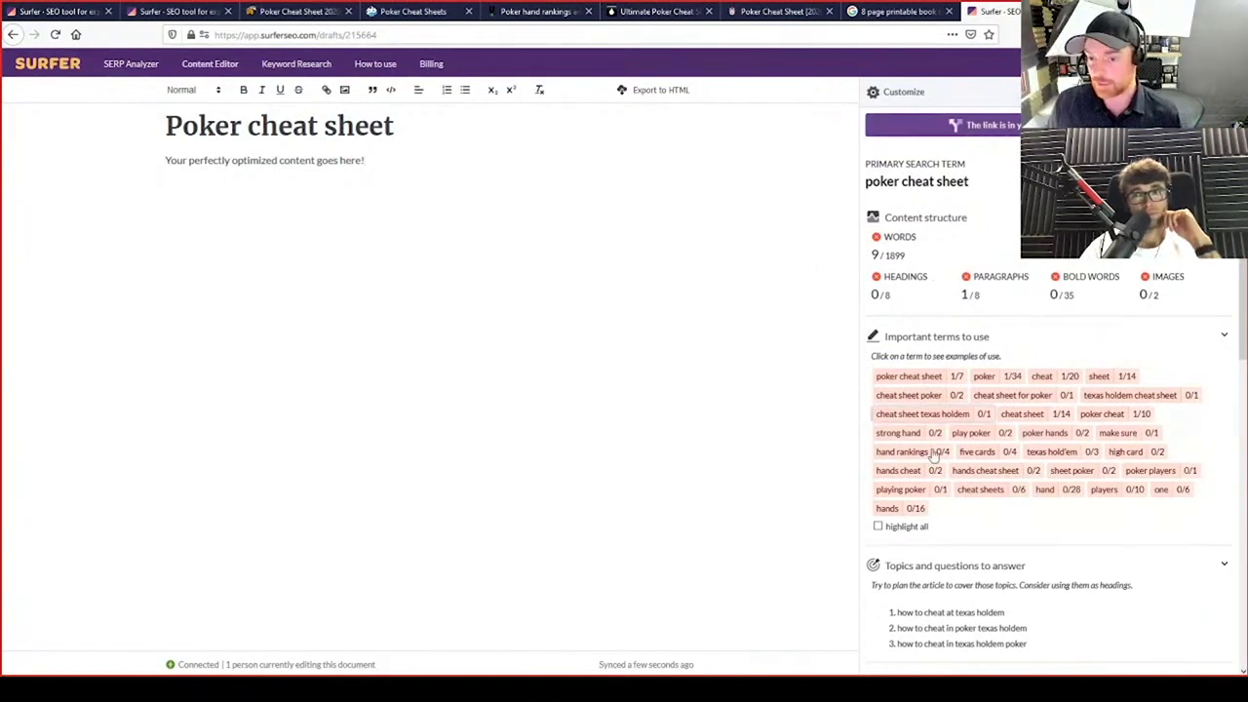
Review the important terms, topics and questions, and other relevant terms listed for the "poker cheat sheet" draft
{"action": "scroll", "coordinate": [934, 459], "scroll_direction": "down", "scroll_amount": 3}
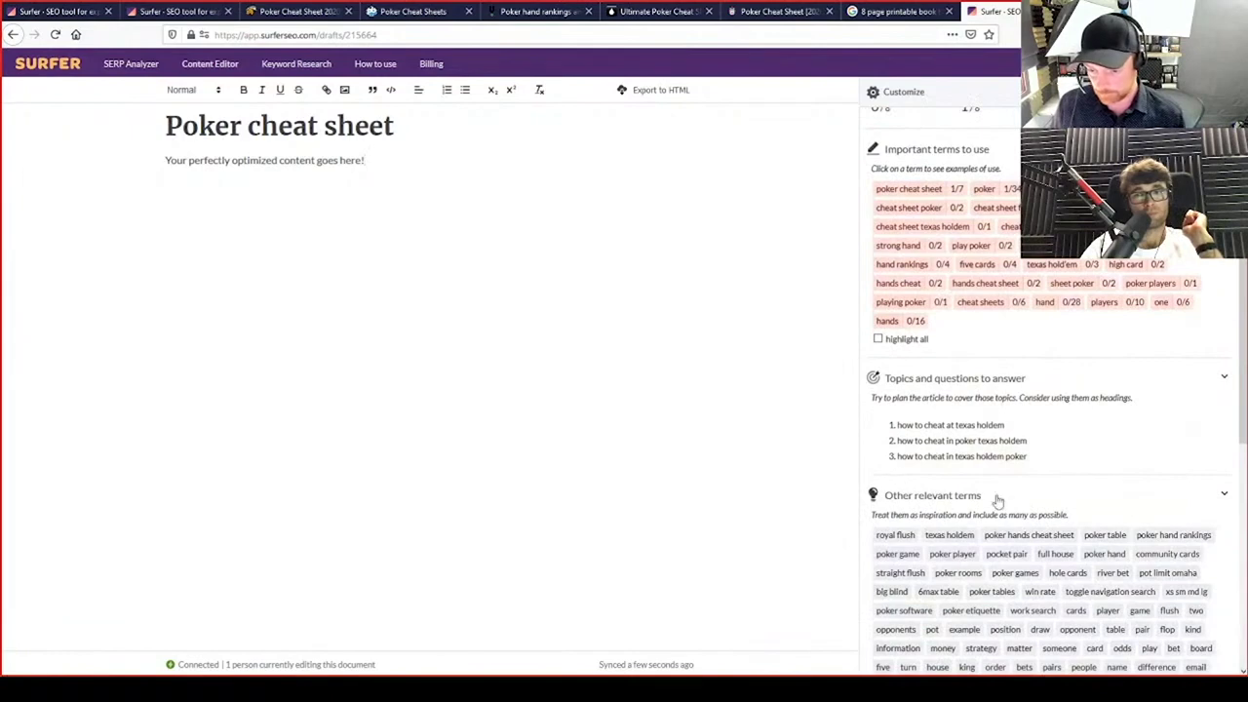
{"action": "scroll", "coordinate": [995, 498], "scroll_direction": "down", "scroll_amount": 8}
{"action": "scroll", "coordinate": [941, 506], "scroll_direction": "up", "scroll_amount": 6}
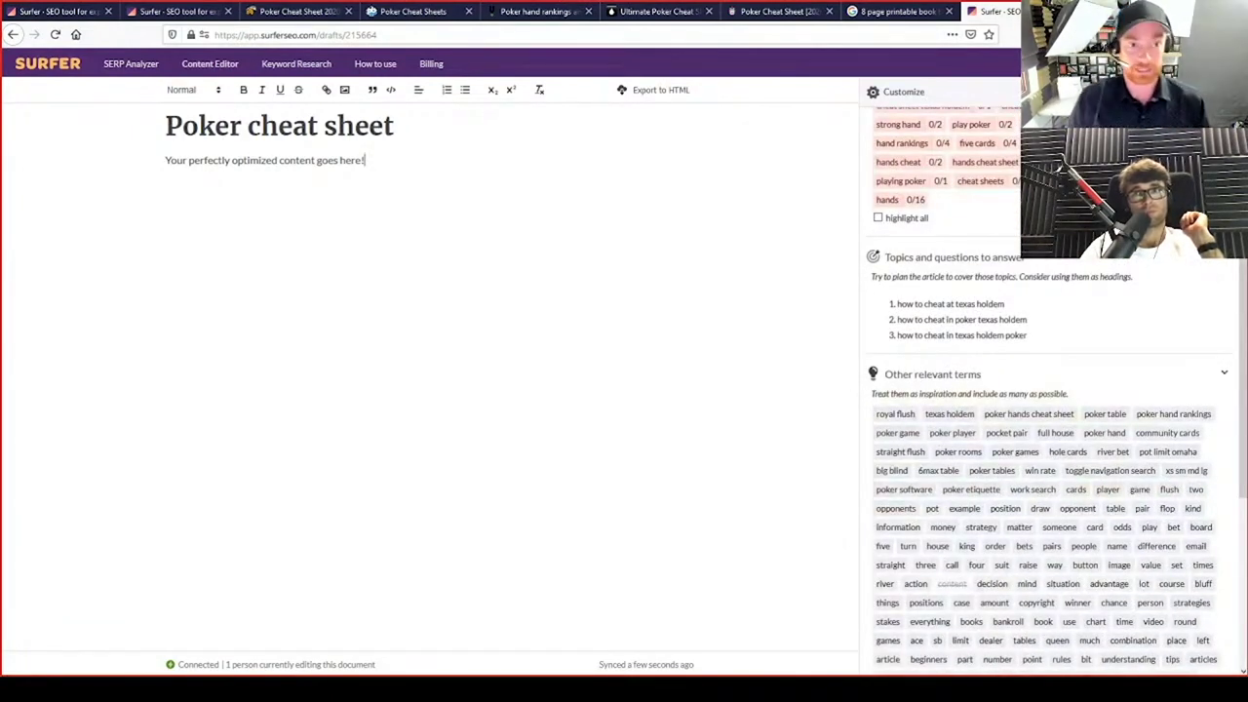
{"action": "scroll", "coordinate": [856, 598], "scroll_direction": "up", "scroll_amount": 5}
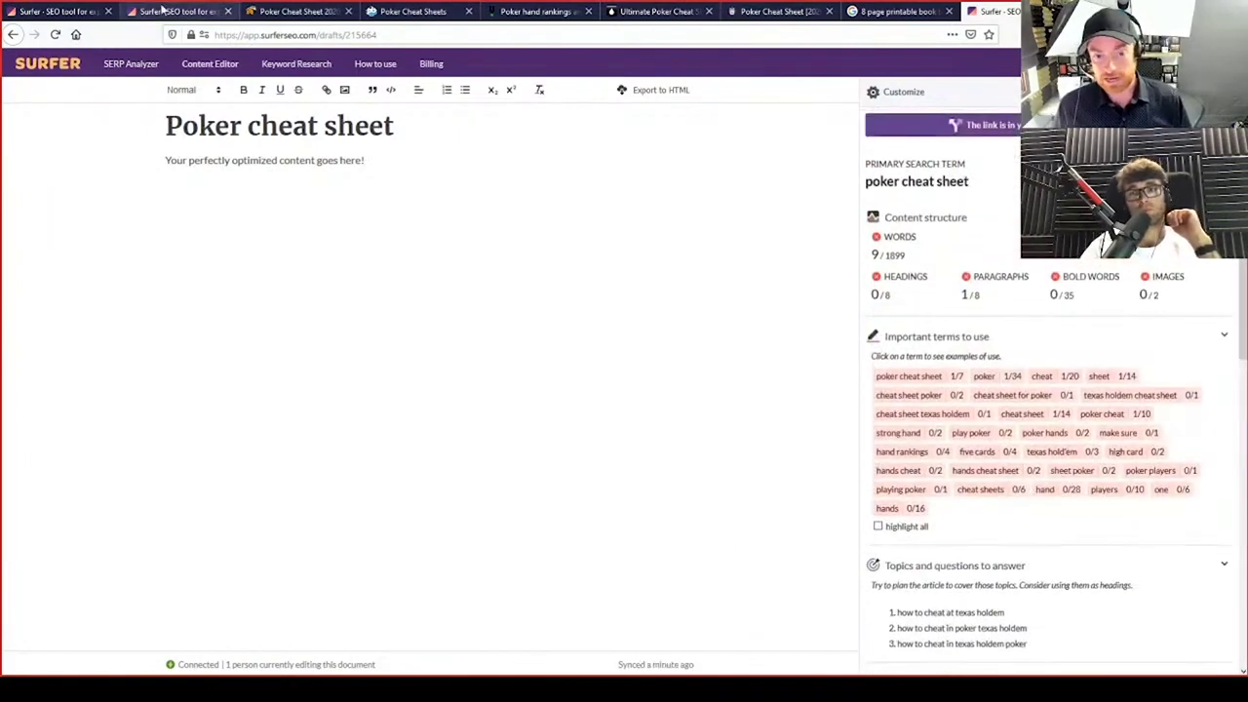
{"action": "left_click", "coordinate": [171, 11]}
{"action": "left_click", "coordinate": [990, 11]}
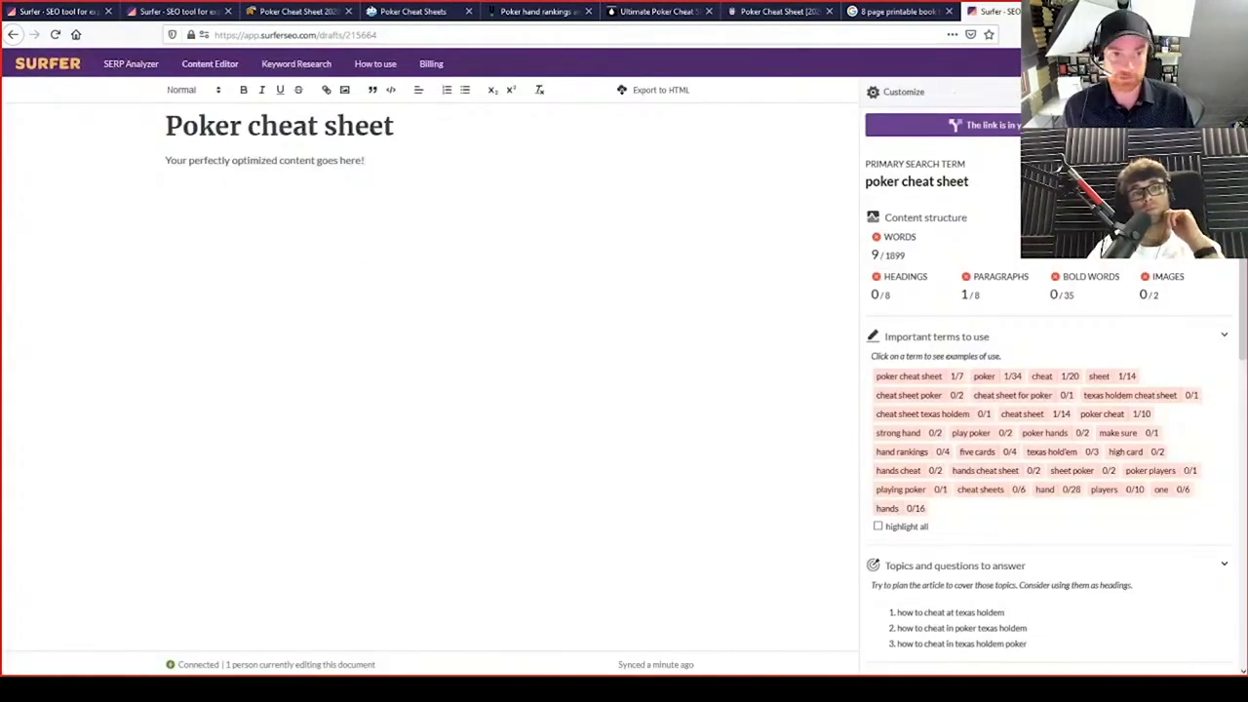
Switch to the beastsofpoker.com article and look over its introduction and downloadable poker cheat sheet section
{"action": "left_click", "coordinate": [292, 11]}
{"action": "scroll", "coordinate": [698, 421], "scroll_direction": "down", "scroll_amount": 3}
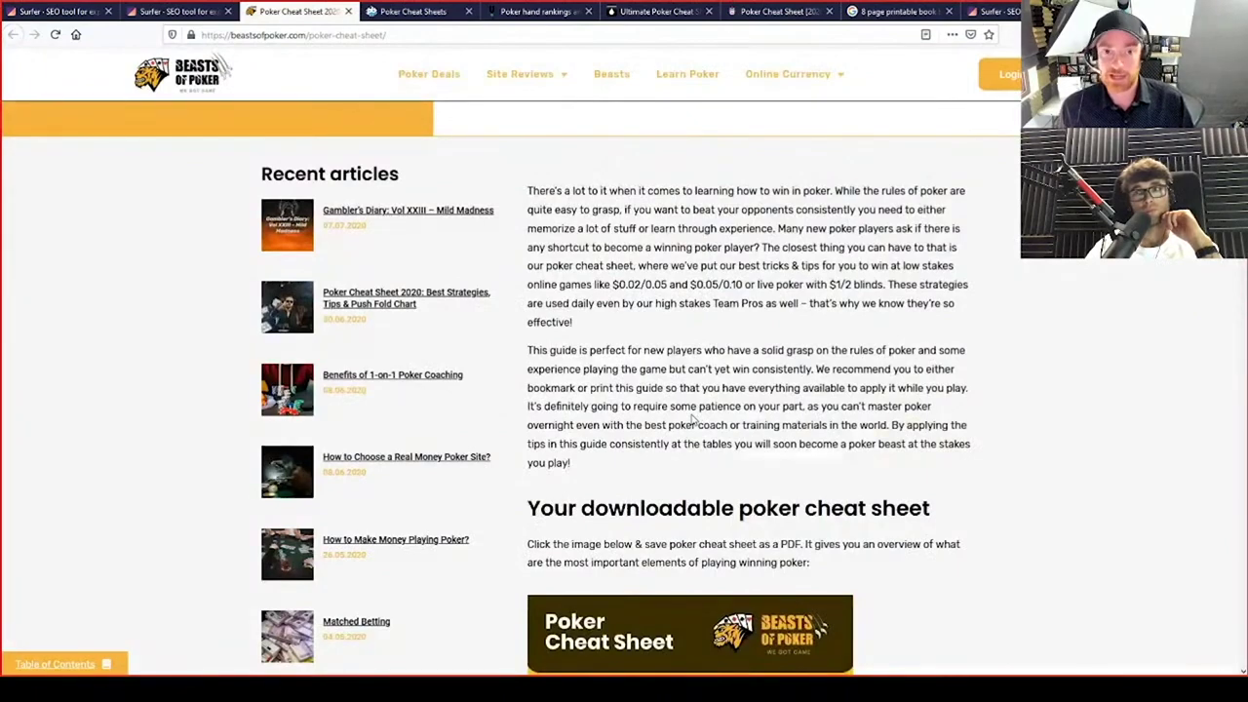
{"action": "scroll", "coordinate": [695, 419], "scroll_direction": "down", "scroll_amount": 3}
{"action": "scroll", "coordinate": [570, 267], "scroll_direction": "up", "scroll_amount": 10}
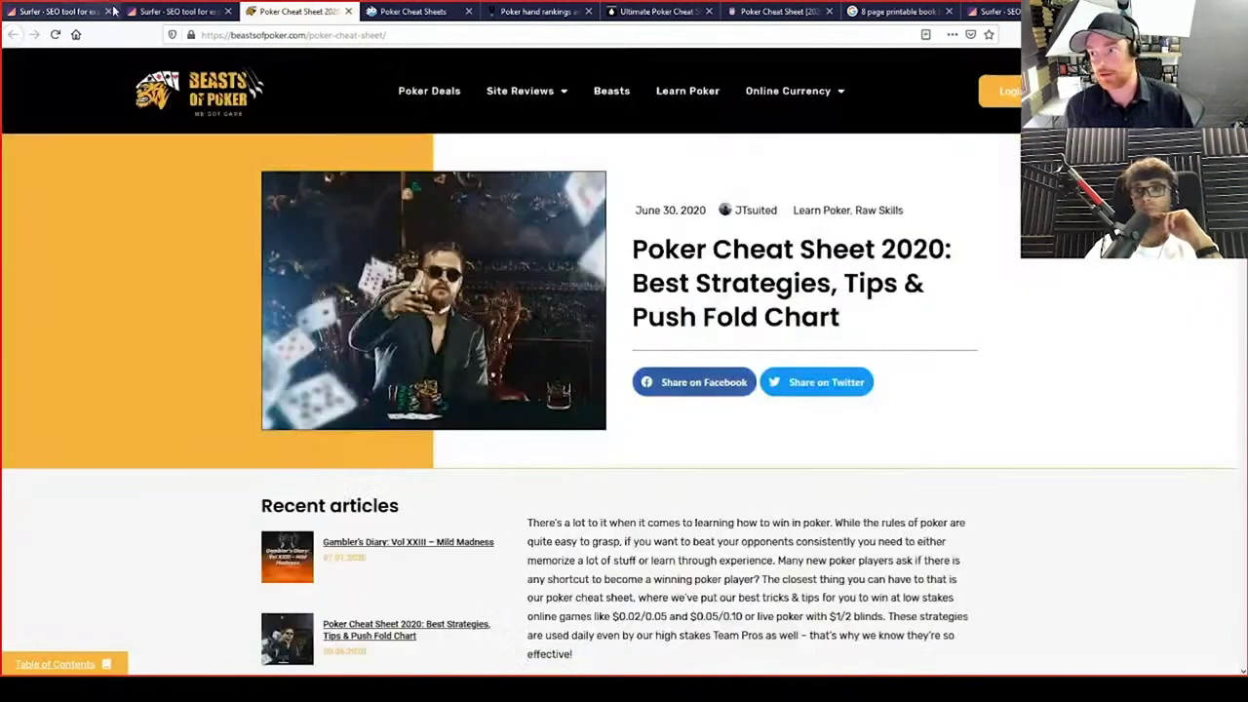
Return to the Surfer Audit and check the remaining sections down to time to first byte and load time
{"action": "left_click", "coordinate": [176, 11]}
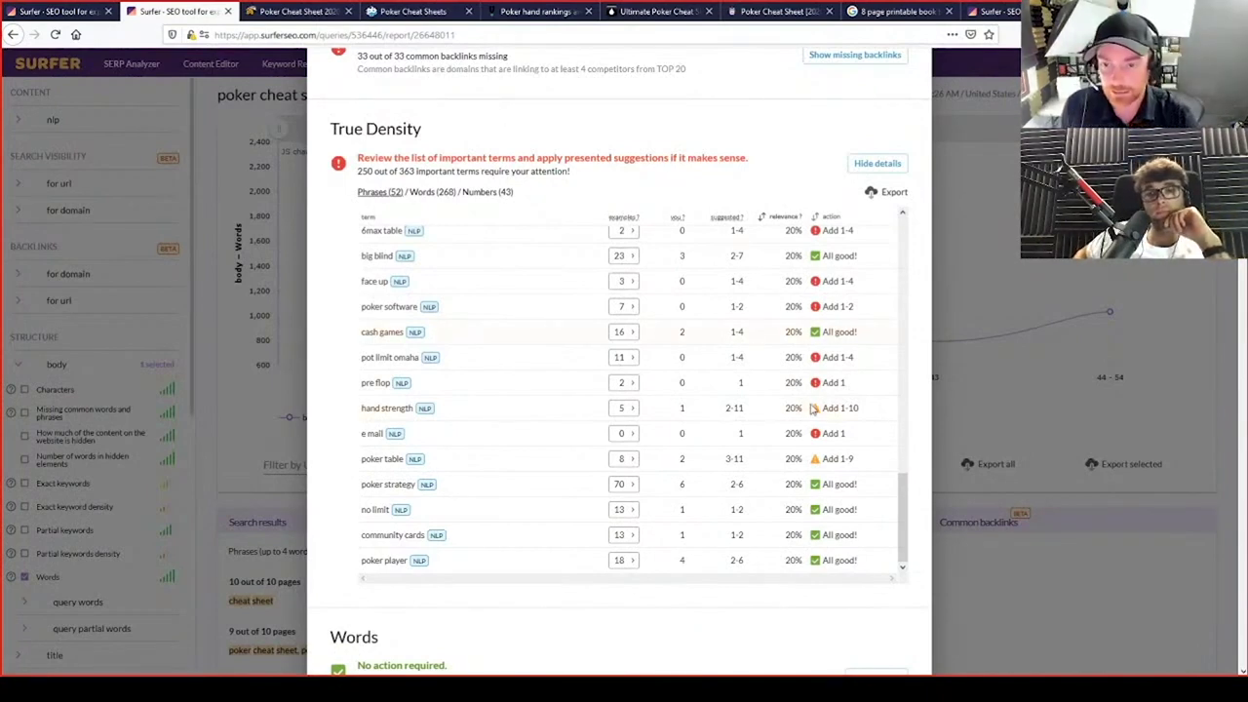
{"action": "scroll", "coordinate": [926, 357], "scroll_direction": "down", "scroll_amount": 20}
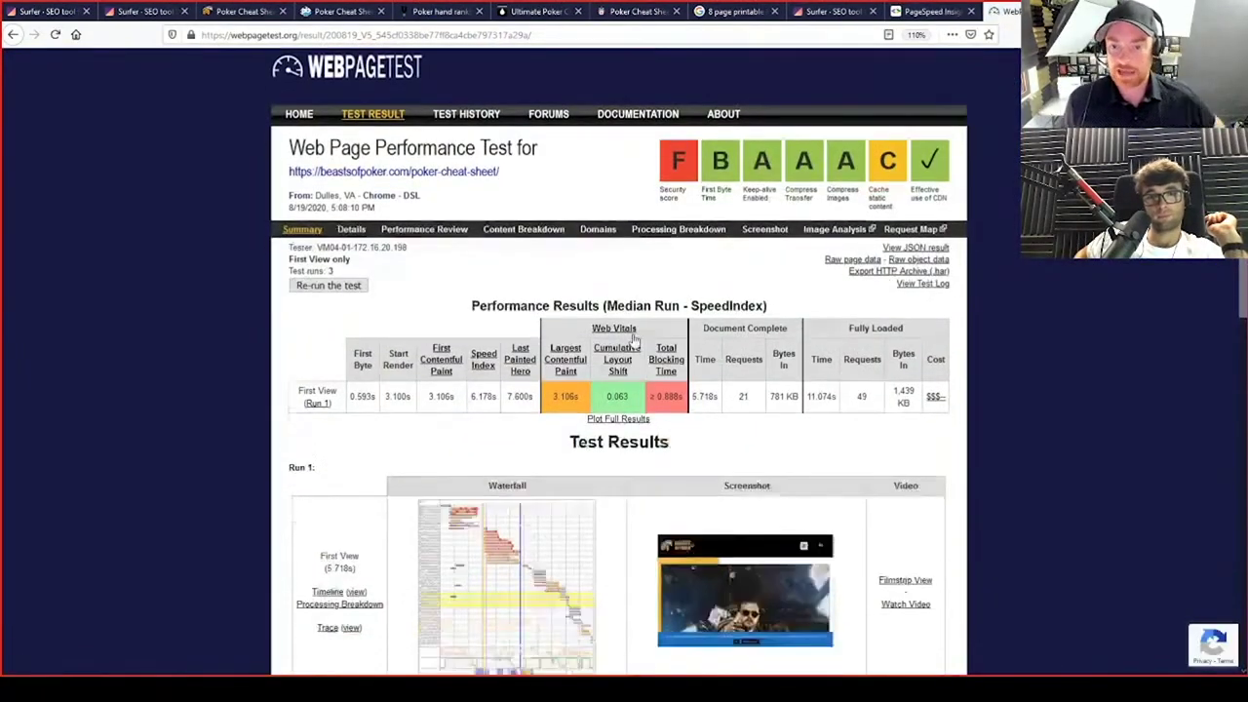
Open the waterfall view of the page's WebPageTest result and examine its font, script and Facebook requests
{"action": "scroll", "coordinate": [597, 280], "scroll_direction": "down", "scroll_amount": 3}
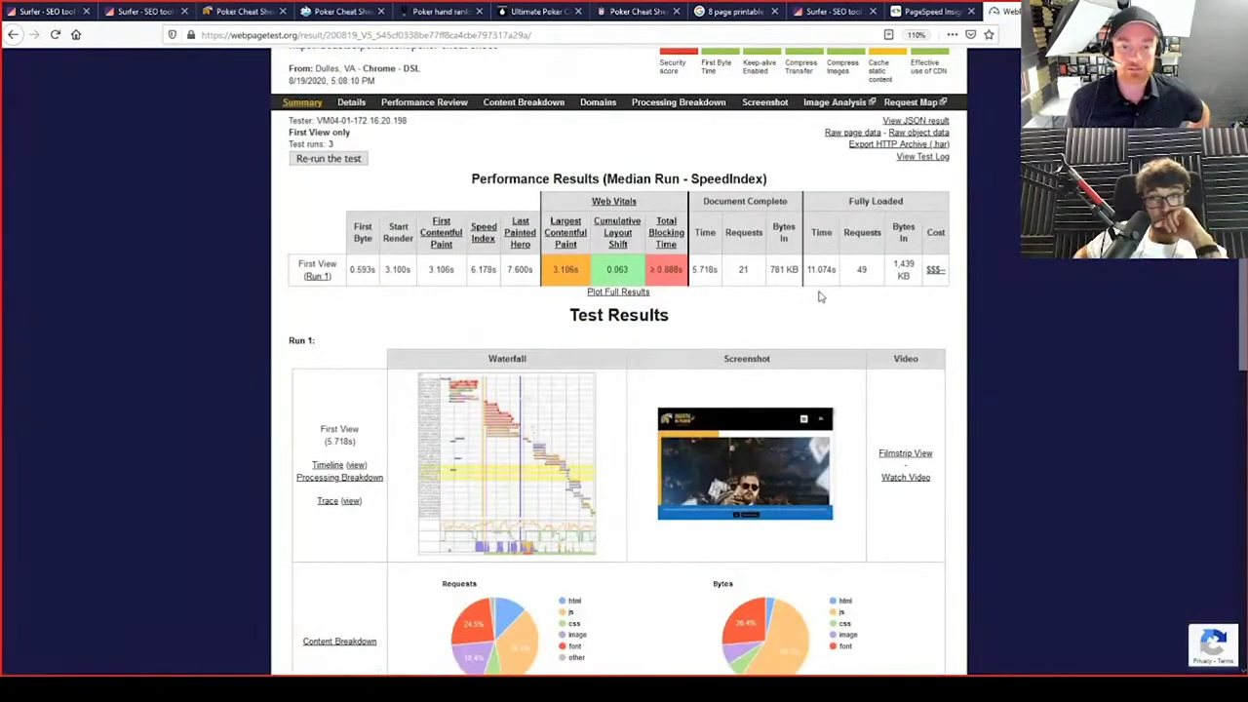
{"action": "left_click", "coordinate": [527, 459]}
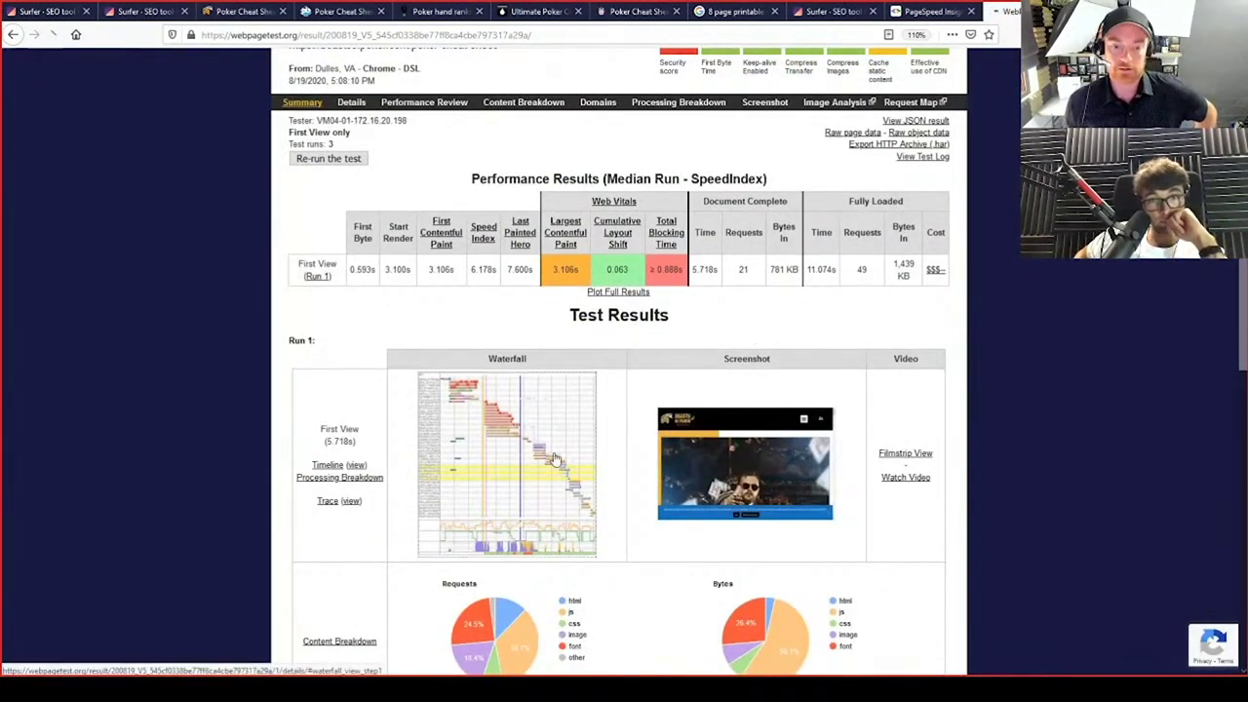
{"action": "scroll", "coordinate": [193, 451], "scroll_direction": "down", "scroll_amount": 5}
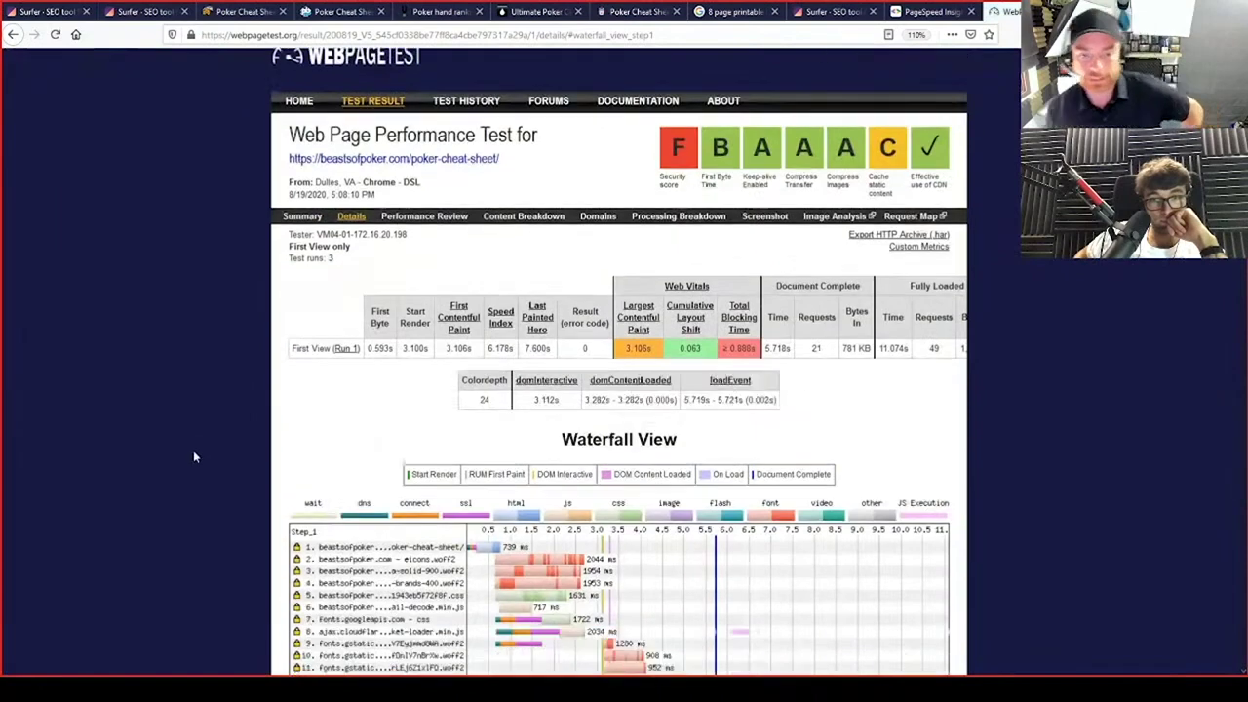
{"action": "scroll", "coordinate": [147, 453], "scroll_direction": "down", "scroll_amount": 1}
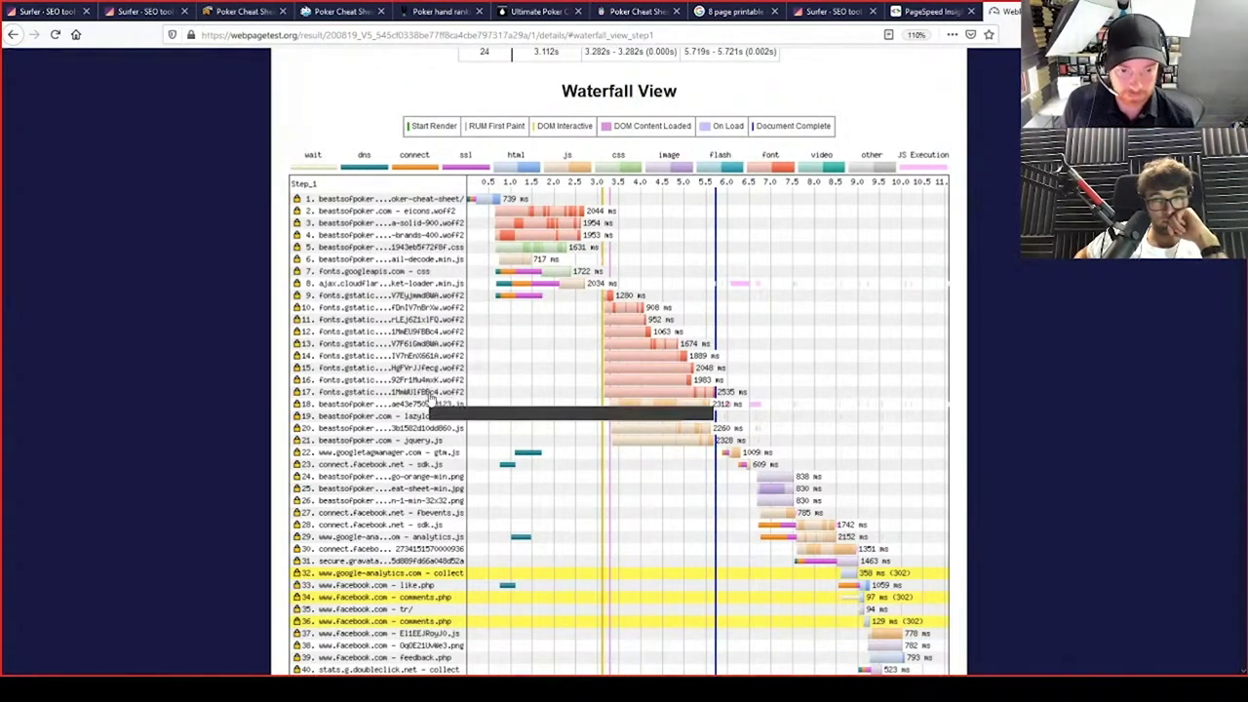
{"action": "scroll", "coordinate": [268, 414], "scroll_direction": "down", "scroll_amount": 4}
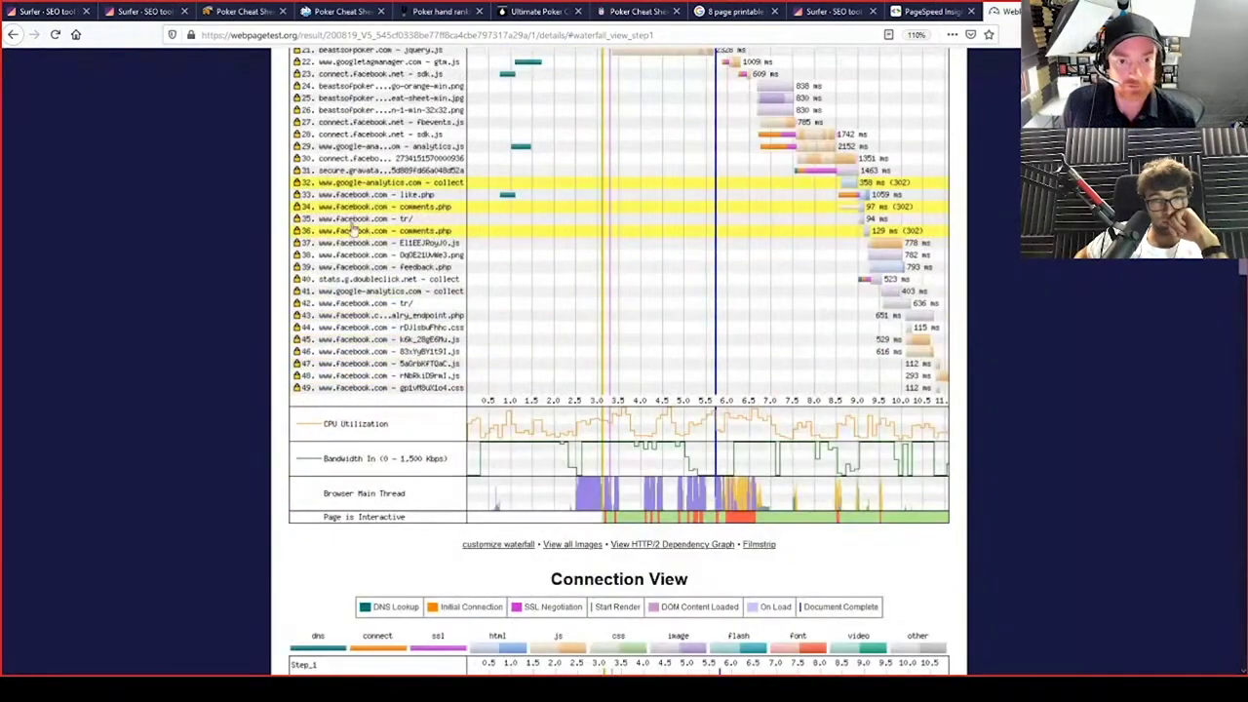
{"action": "scroll", "coordinate": [393, 365], "scroll_direction": "up", "scroll_amount": 4}
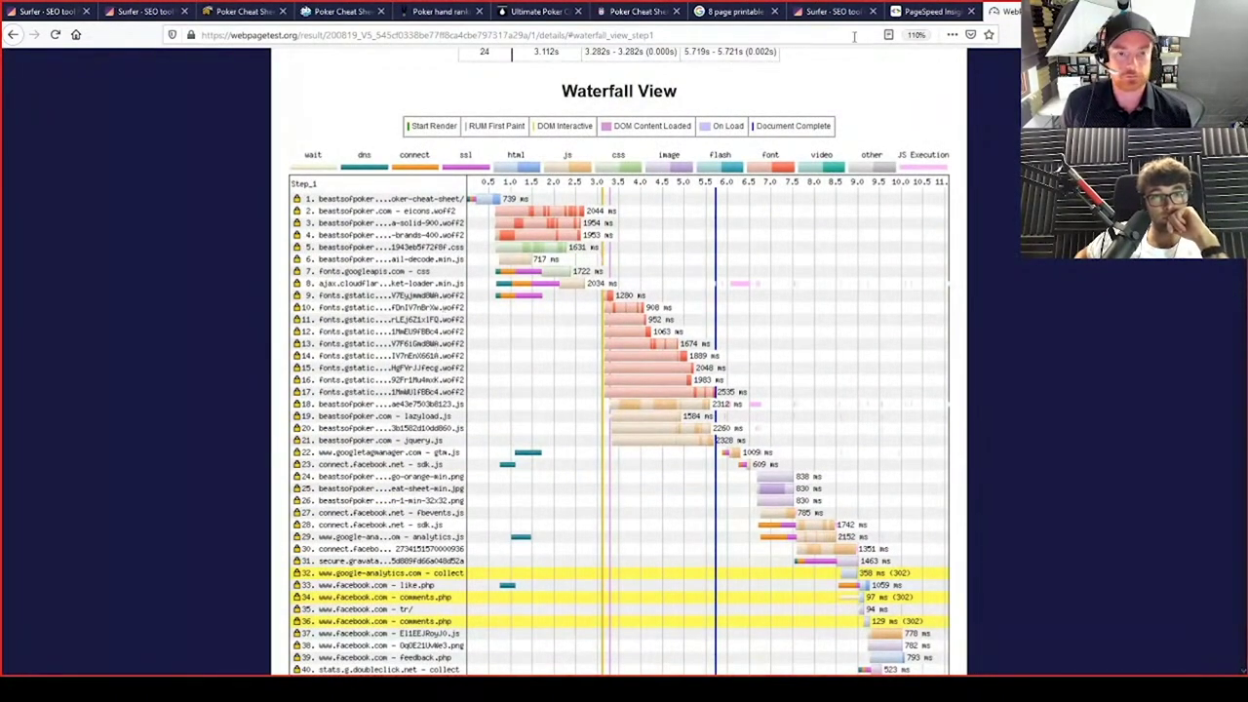
Return to the beastsofpoker.com article and look through its sidebar, Facebook widget and cheat sheet content
{"action": "left_click", "coordinate": [239, 11]}
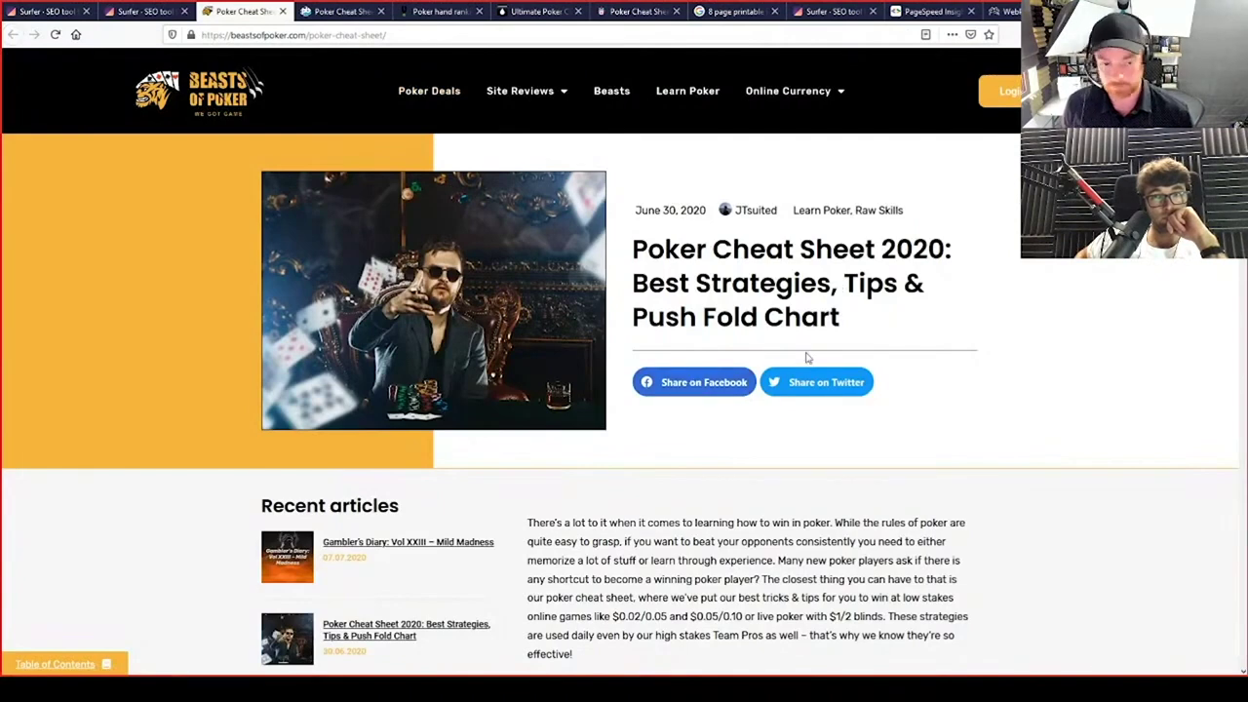
{"action": "scroll", "coordinate": [936, 414], "scroll_direction": "down", "scroll_amount": 1}
{"action": "scroll", "coordinate": [936, 414], "scroll_direction": "down", "scroll_amount": 2}
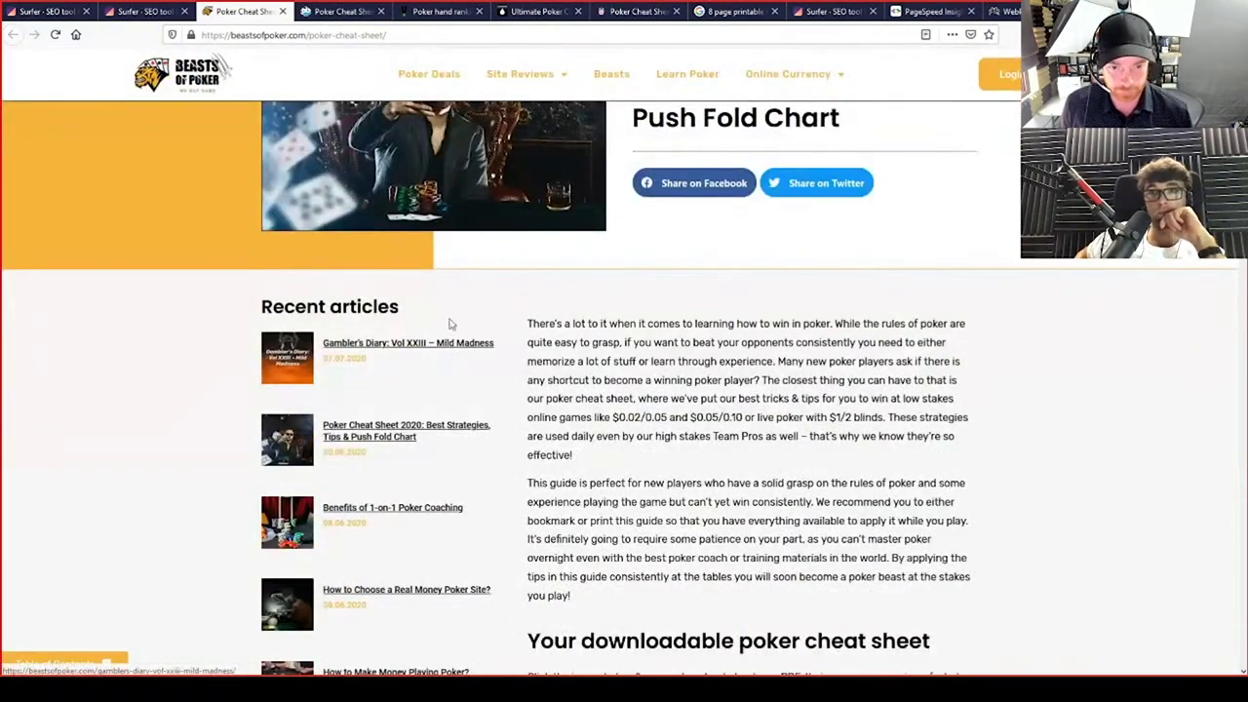
{"action": "scroll", "coordinate": [669, 515], "scroll_direction": "down", "scroll_amount": 6}
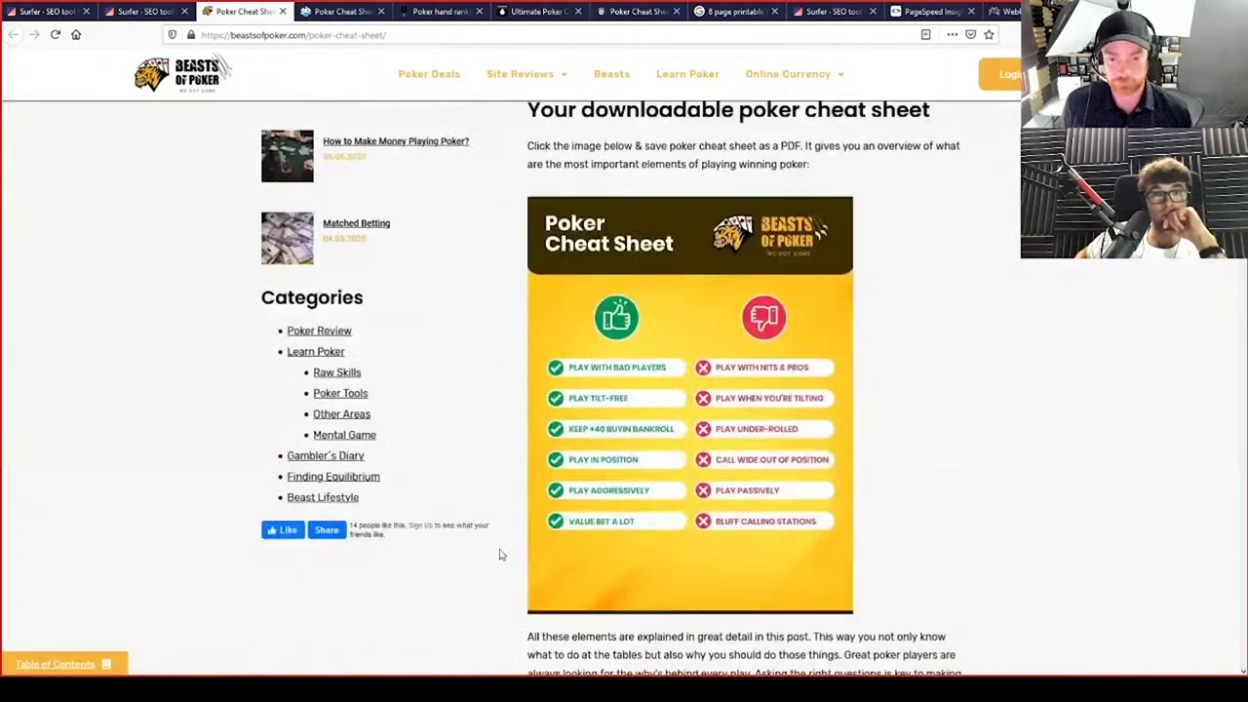
{"action": "scroll", "coordinate": [501, 552], "scroll_direction": "down", "scroll_amount": 11}
{"action": "scroll", "coordinate": [608, 516], "scroll_direction": "up", "scroll_amount": 20}
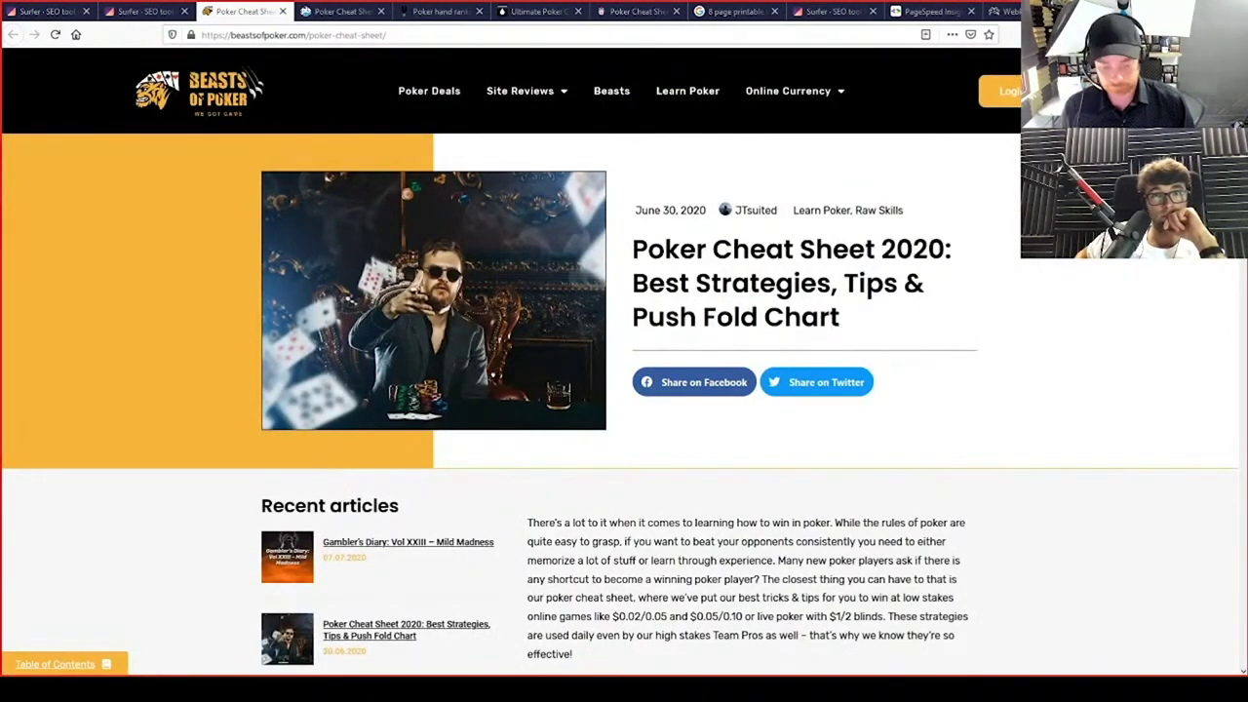
{"action": "key", "text": "ctrl+t"}
{"action": "type", "text": "https://www.matthewwoodward.co.uk/seo/on-page/increase-website-speed/"}
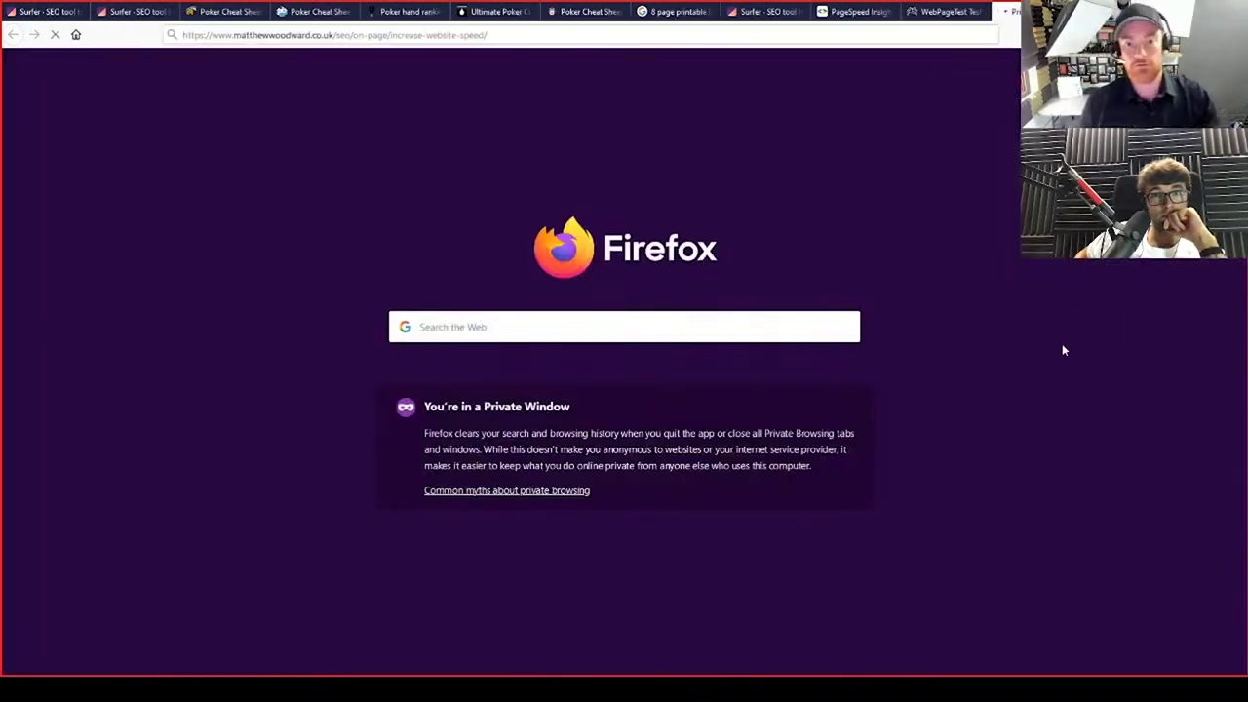
{"action": "key", "text": "Return"}
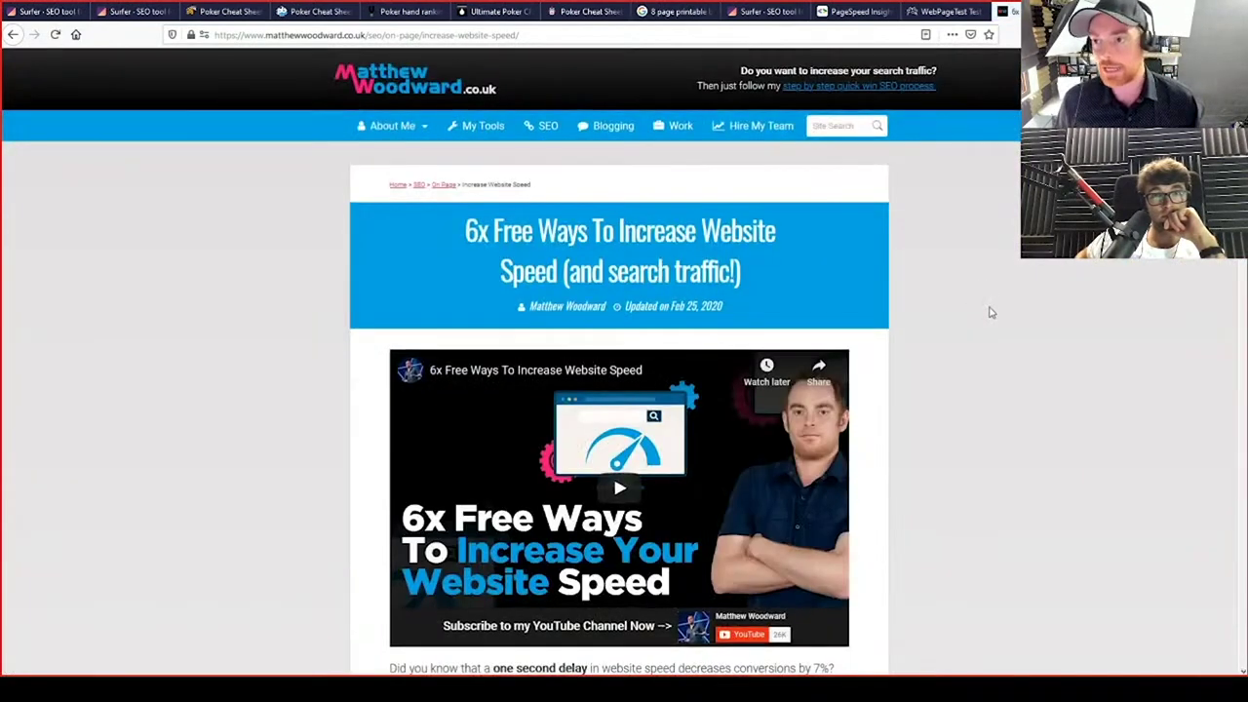
{"action": "scroll", "coordinate": [985, 333], "scroll_direction": "down", "scroll_amount": 2}
{"action": "scroll", "coordinate": [985, 333], "scroll_direction": "up", "scroll_amount": 2}
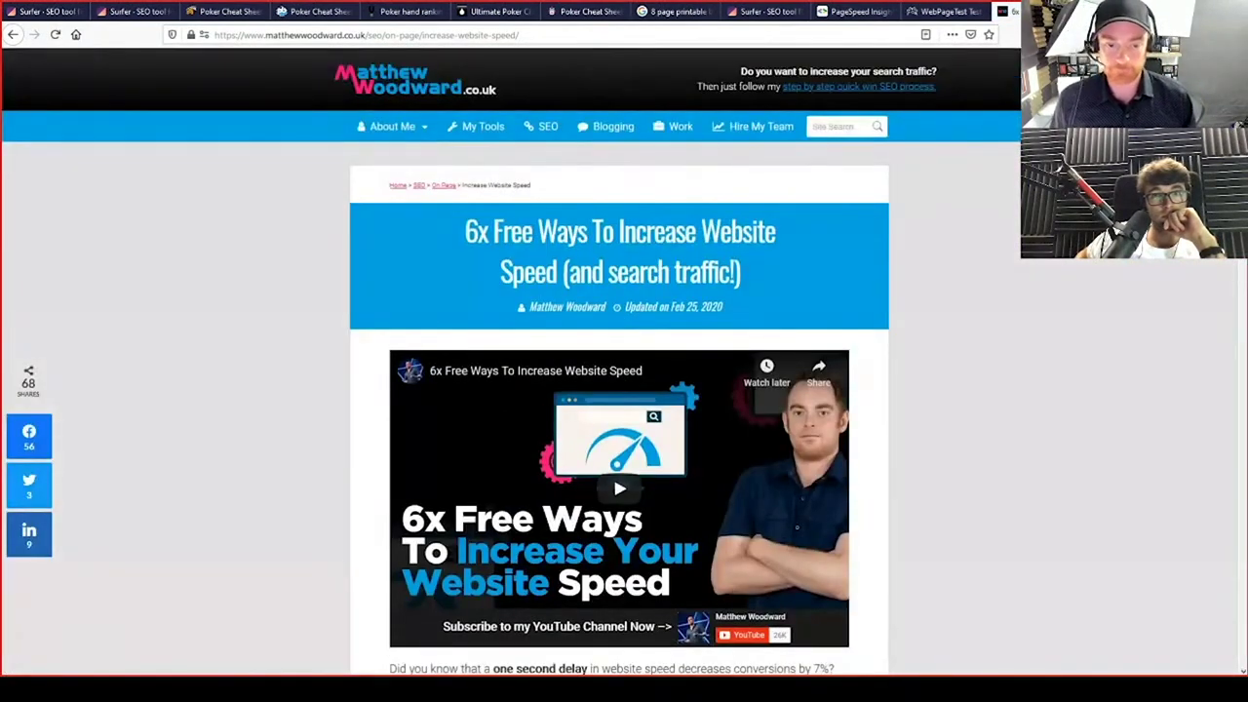
Jump to the guide's section "The Ultimate Setup To Increase Your Website Speed" and review the WPRocket and ShortPixel recommendations
{"action": "scroll", "coordinate": [906, 379], "scroll_direction": "down", "scroll_amount": 3}
{"action": "scroll", "coordinate": [435, 501], "scroll_direction": "down", "scroll_amount": 15}
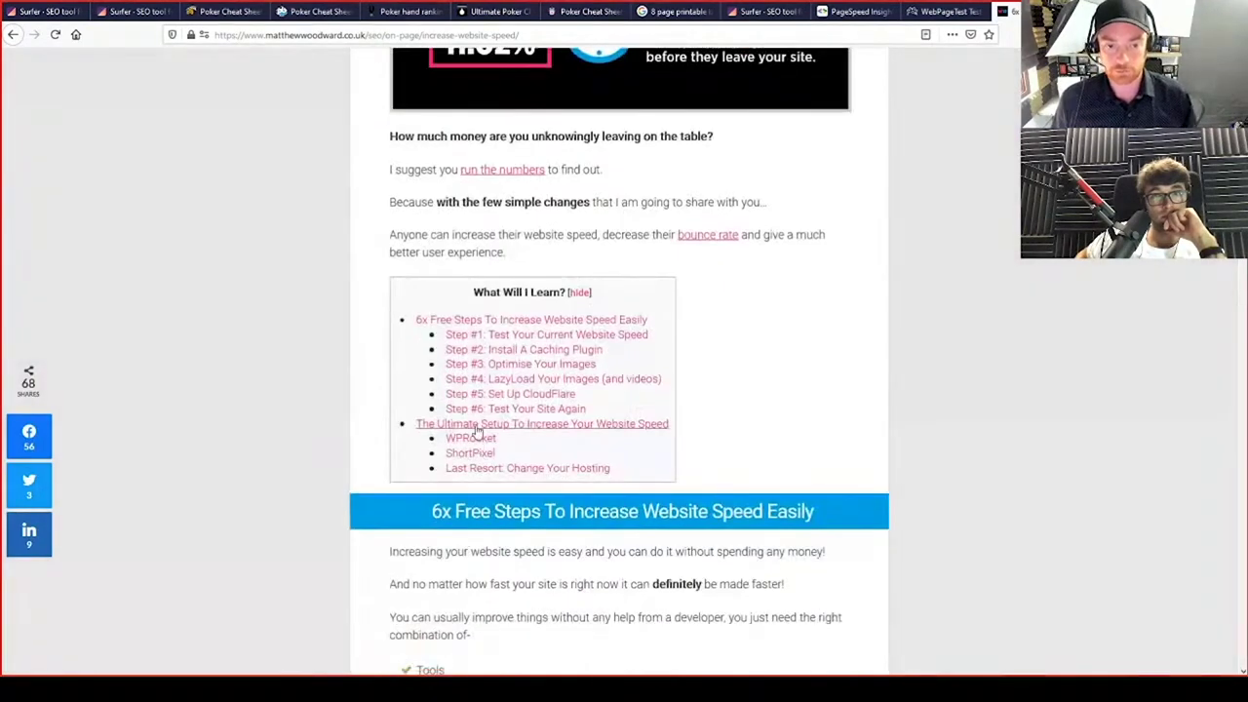
{"action": "left_click", "coordinate": [474, 429]}
{"action": "scroll", "coordinate": [906, 292], "scroll_direction": "down", "scroll_amount": 3}
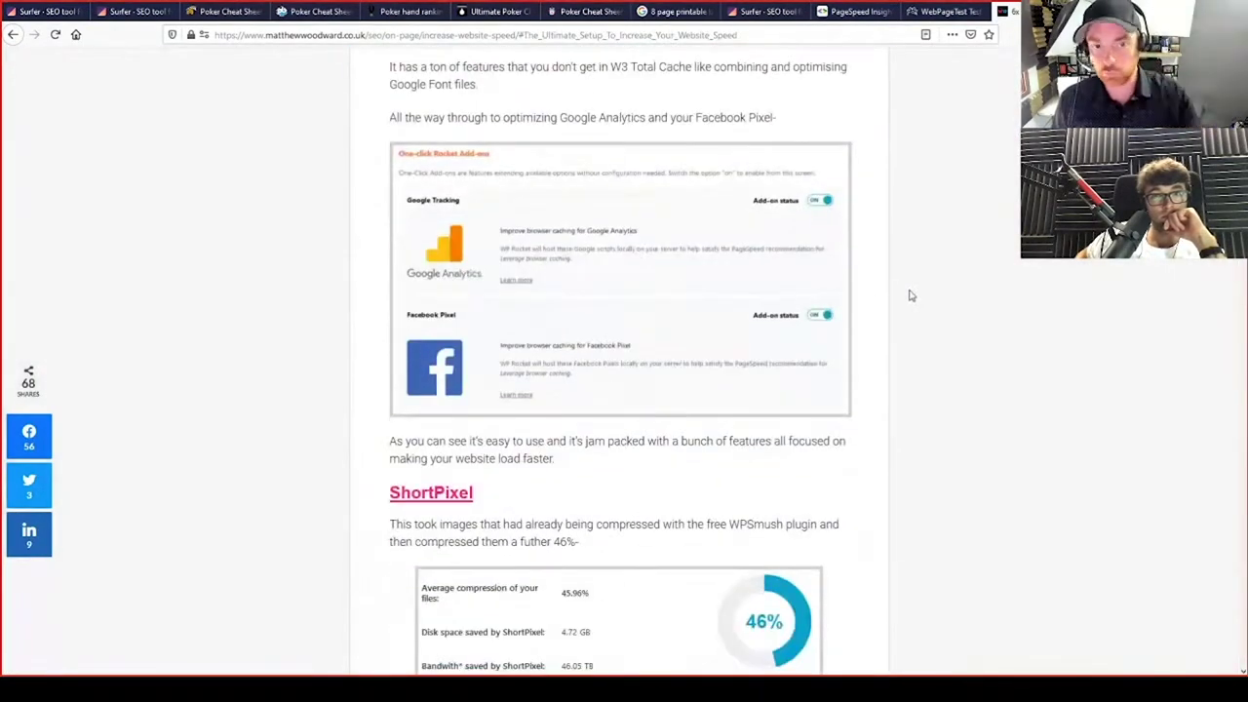
{"action": "scroll", "coordinate": [908, 292], "scroll_direction": "up", "scroll_amount": 3}
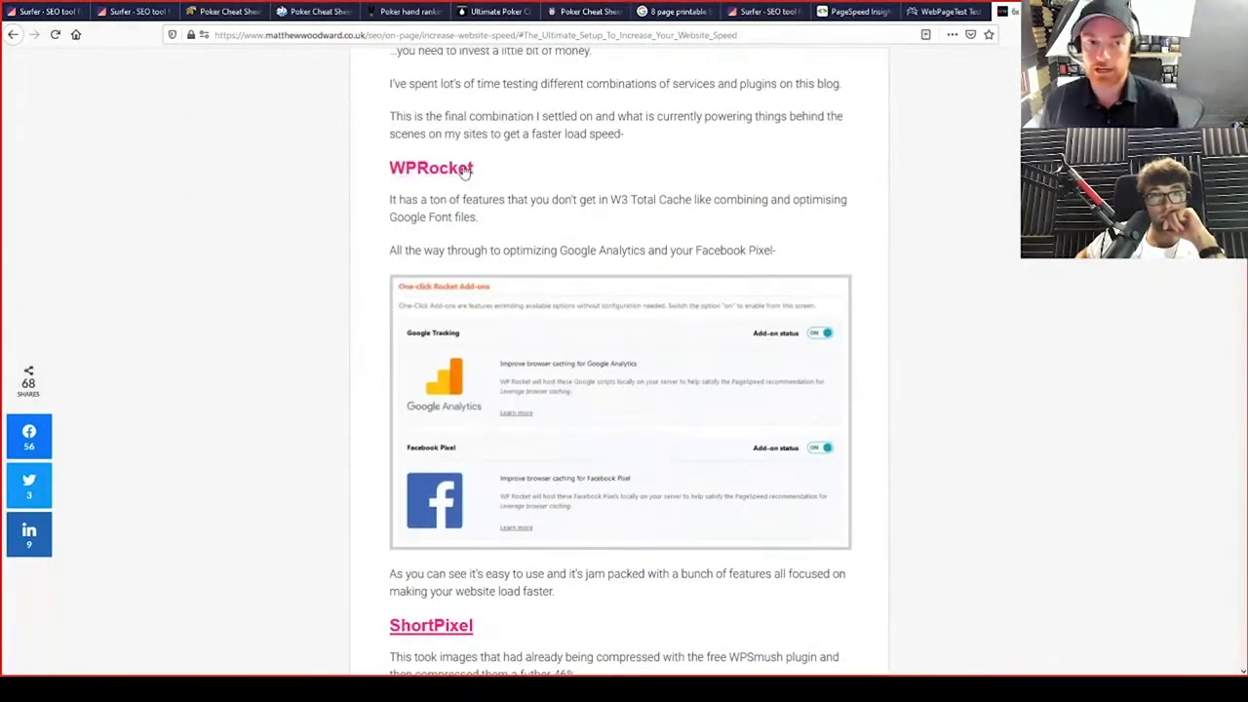
Open the WP Rocket website from the guide and look over its home page
{"action": "left_click", "coordinate": [462, 169]}
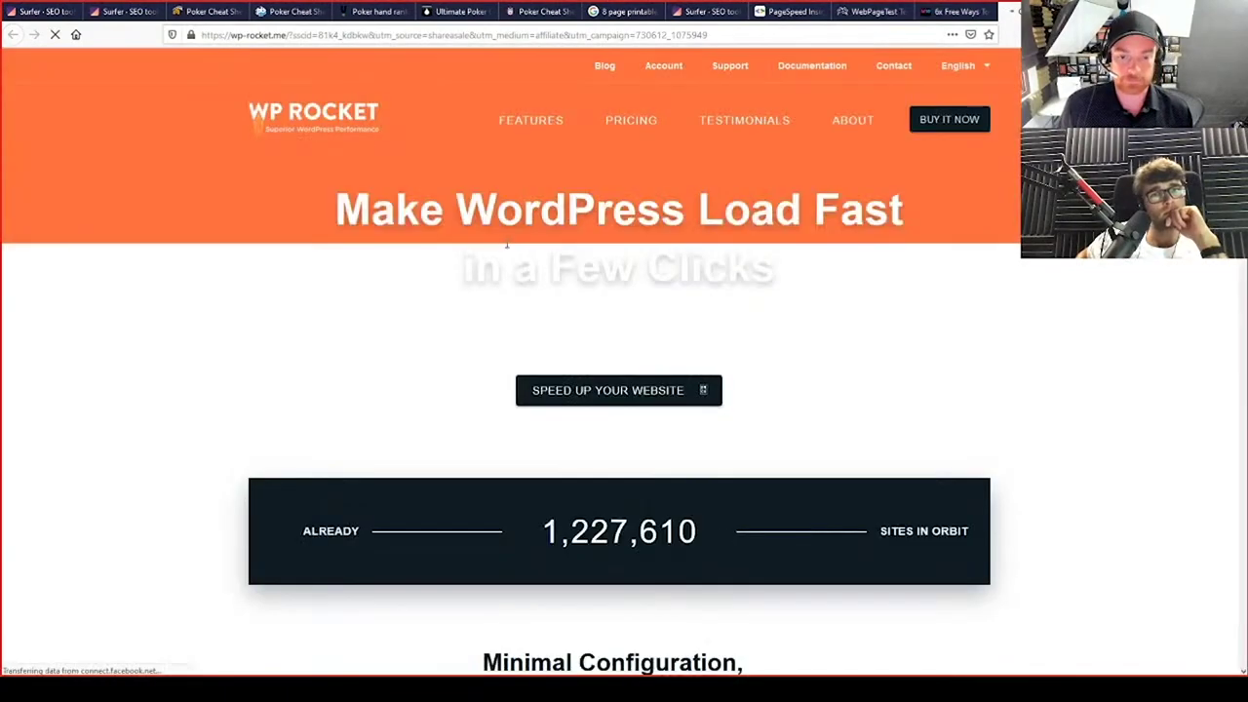
{"action": "scroll", "coordinate": [502, 249], "scroll_direction": "down", "scroll_amount": 2}
{"action": "scroll", "coordinate": [493, 249], "scroll_direction": "down", "scroll_amount": 4}
{"action": "scroll", "coordinate": [510, 251], "scroll_direction": "up", "scroll_amount": 5}
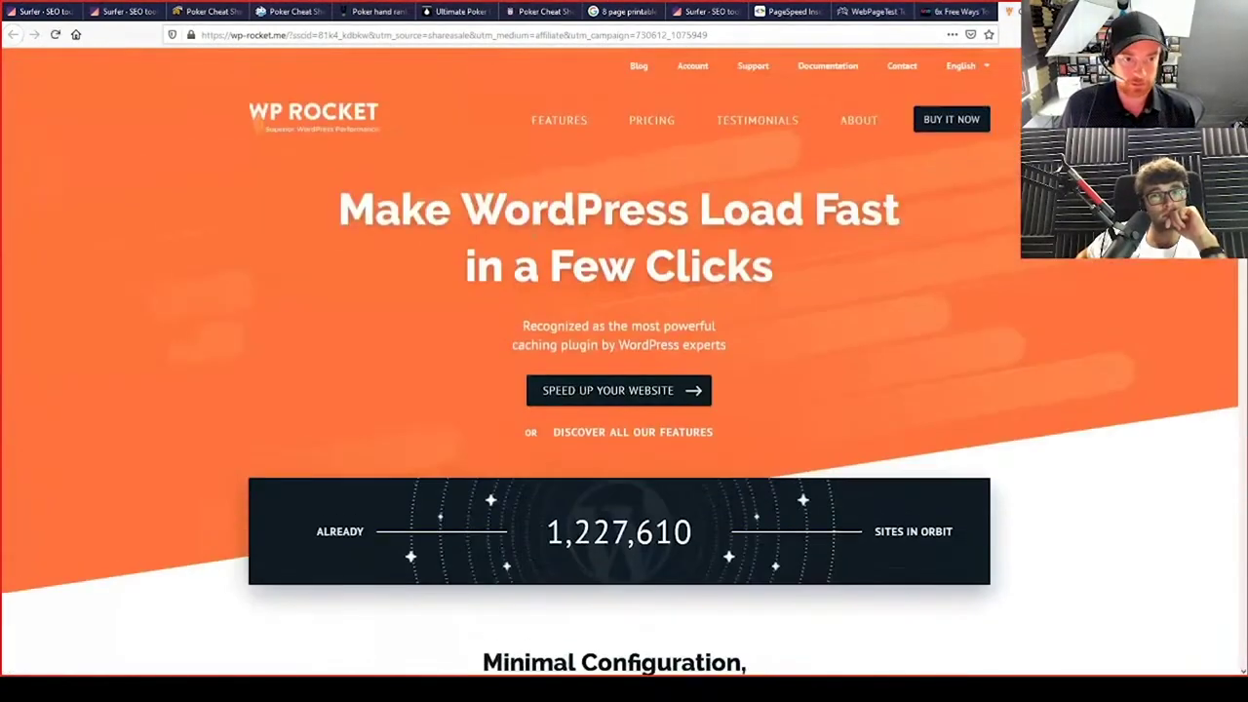
Open WP Rocket's features comparison and examine the Google Fonts Optimization row against the other caching plugins
{"action": "left_click", "coordinate": [569, 123]}
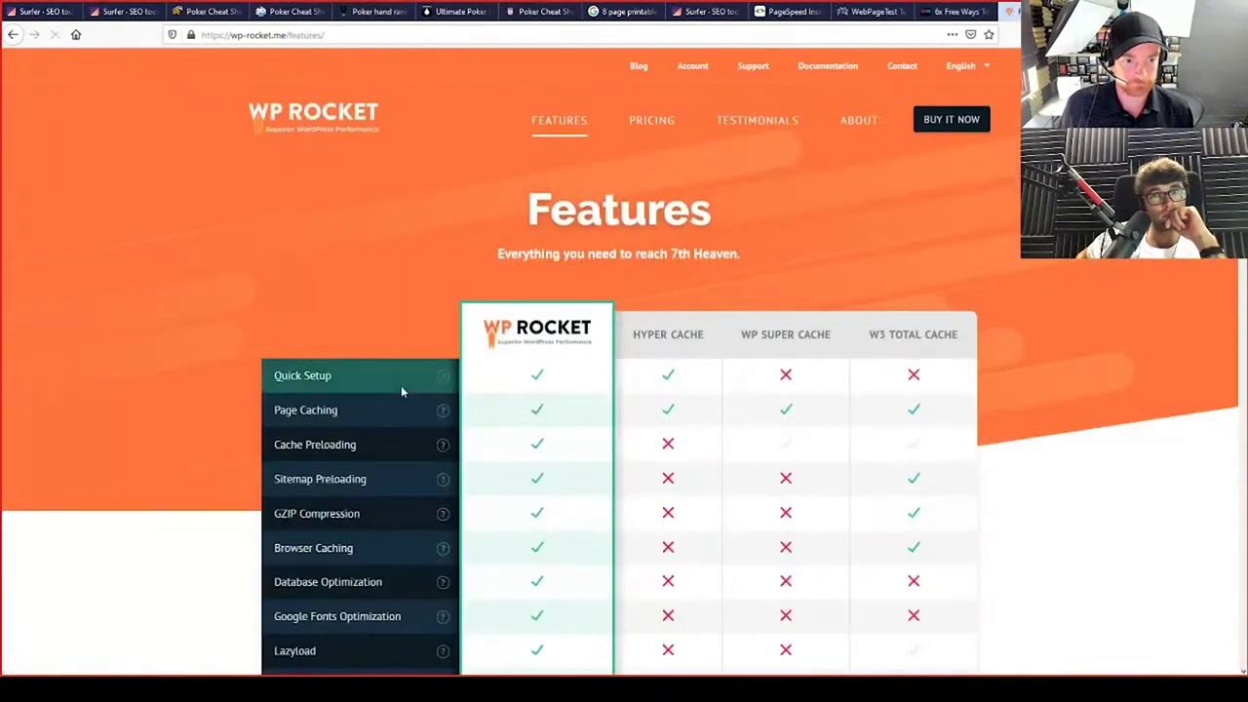
{"action": "scroll", "coordinate": [402, 390], "scroll_direction": "down", "scroll_amount": 3}
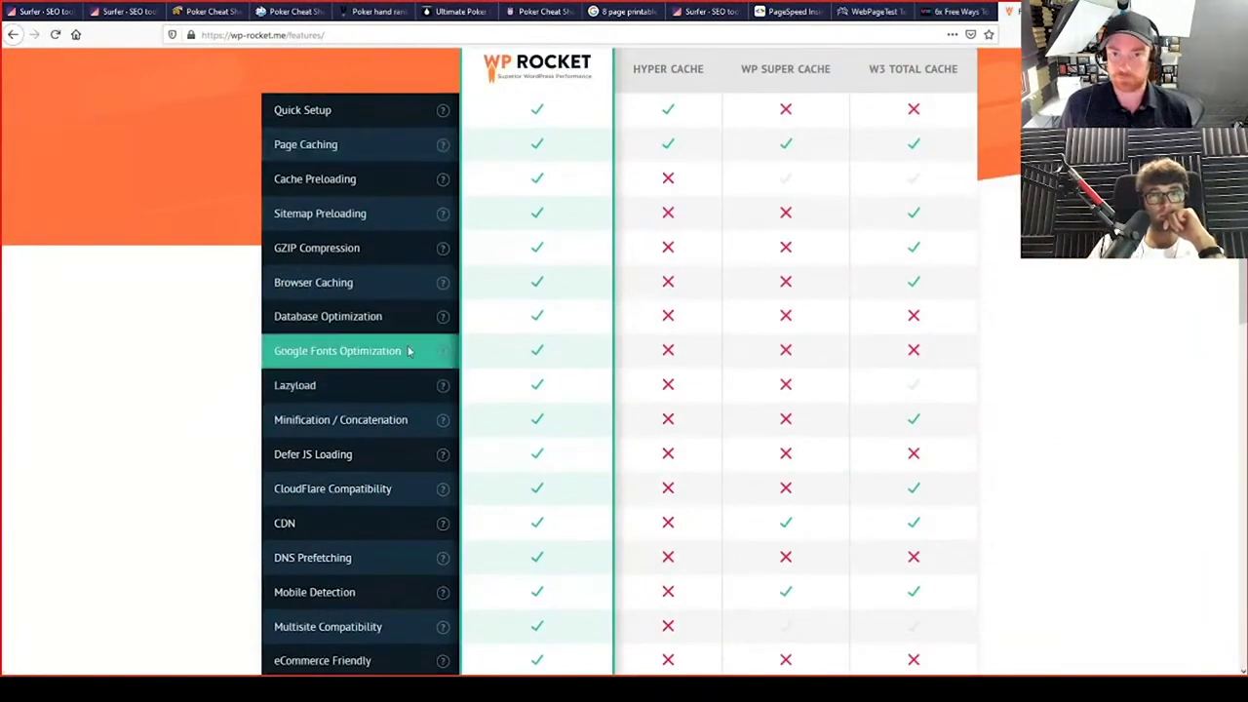
{"action": "left_click_drag", "start_coordinate": [411, 352], "coordinate": [163, 354]}
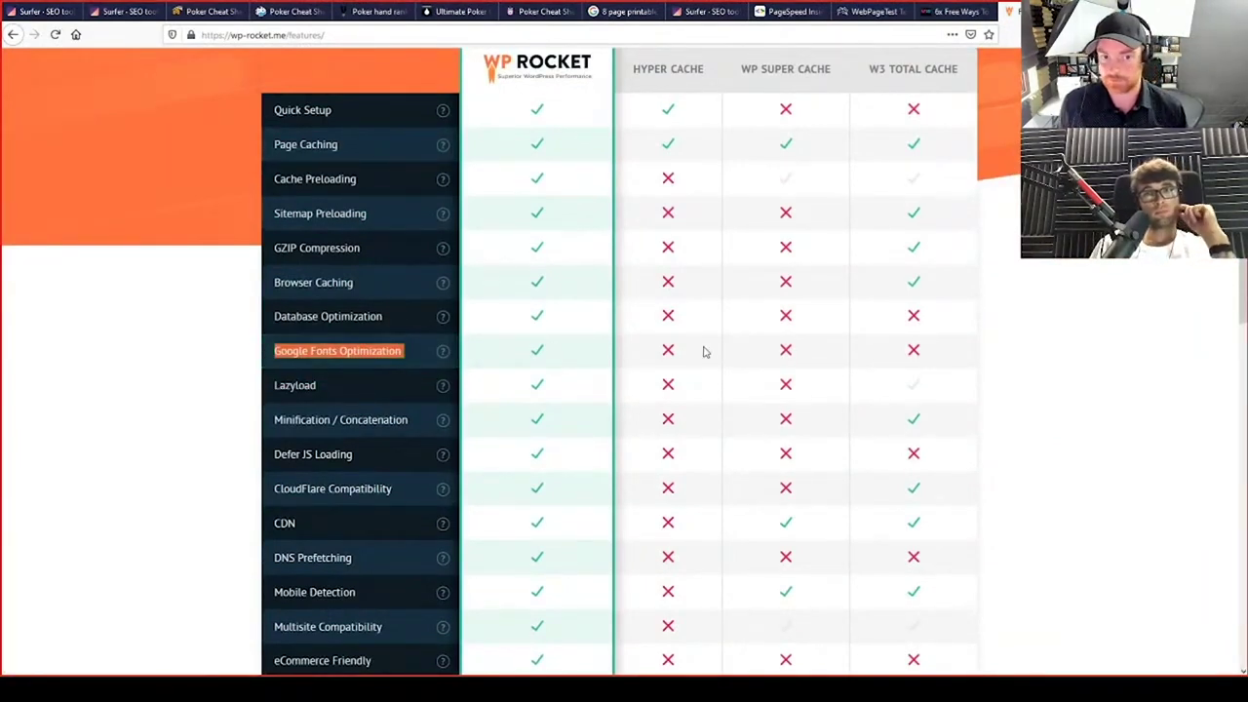
{"action": "left_click", "coordinate": [1039, 356]}
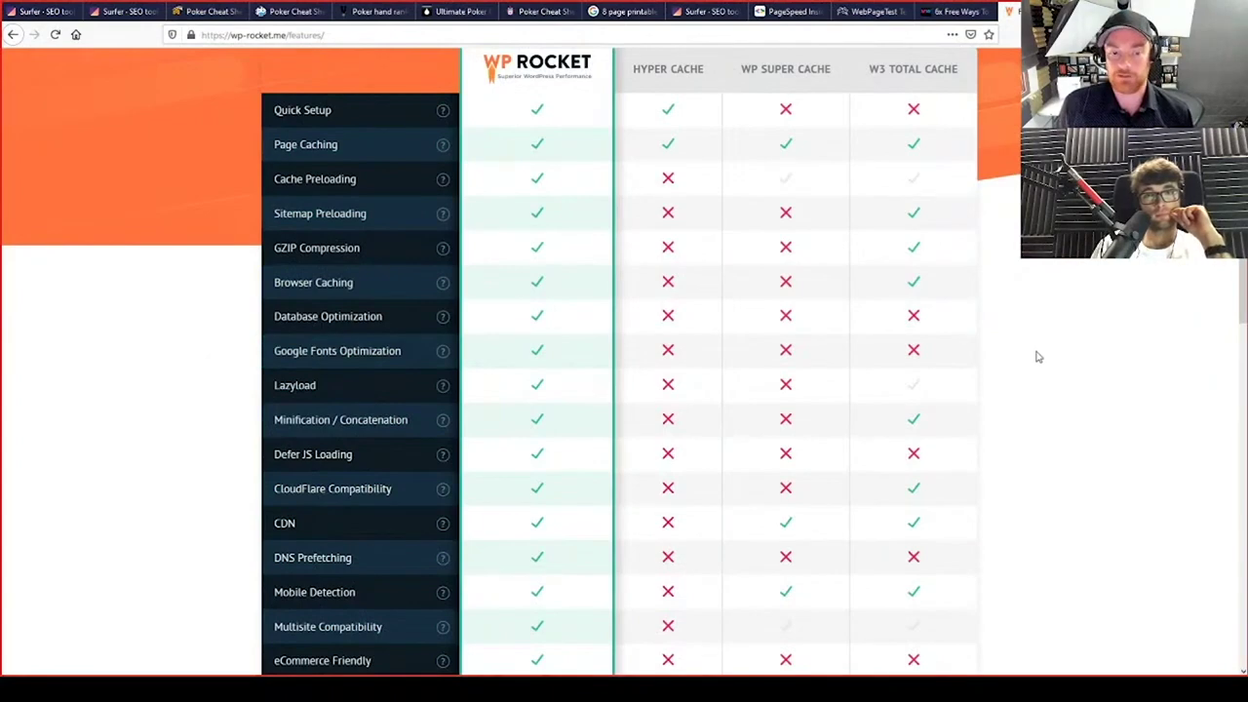
Close the WP Rocket and website speed guide tabs and return to the beastsofpoker.com article
{"action": "key", "text": "ctrl+w"}
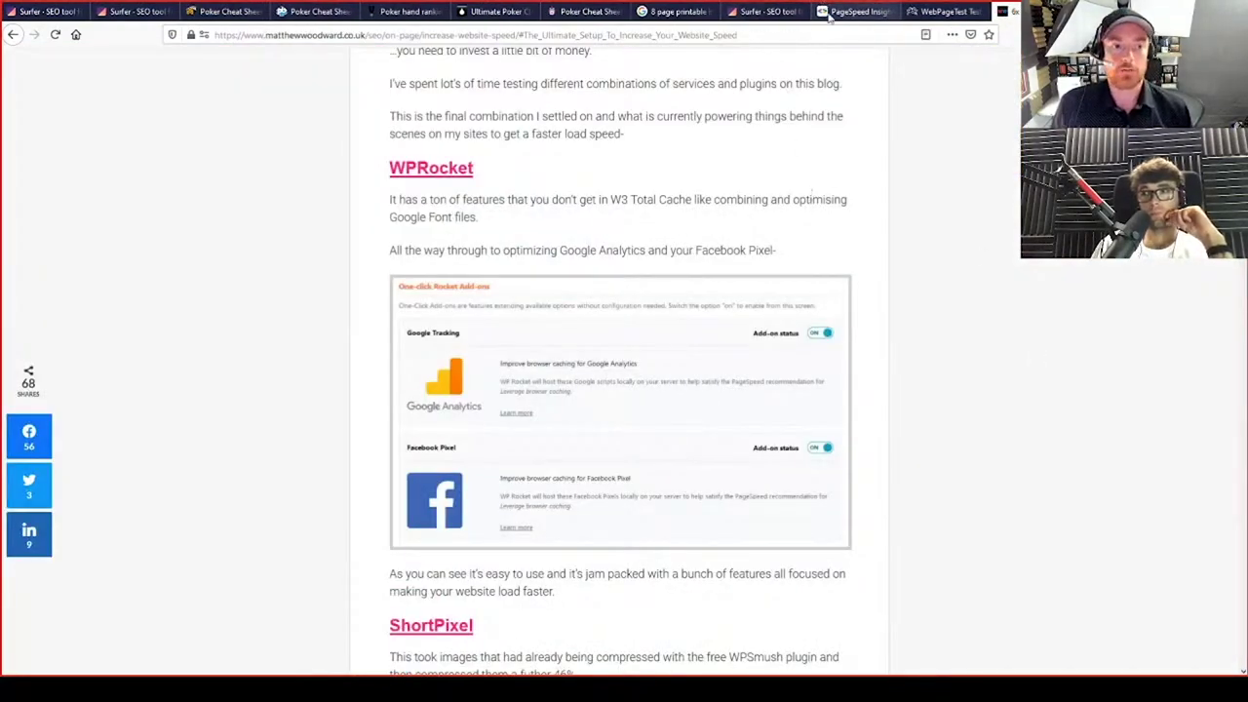
{"action": "key", "text": "ctrl+w"}
{"action": "left_click", "coordinate": [237, 10]}
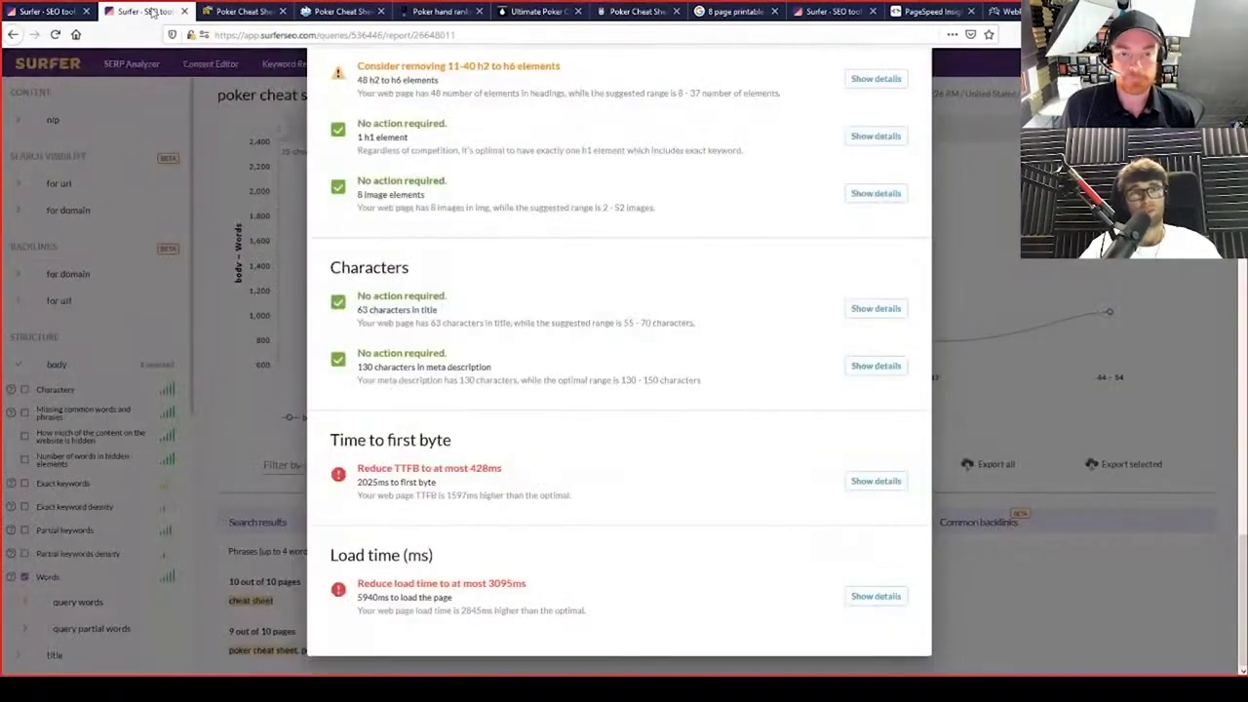
Review the summary at the start of the Surfer Audit for the poker cheat sheet page and check the quick win SEO page
{"action": "left_click", "coordinate": [144, 11]}
{"action": "scroll", "coordinate": [582, 382], "scroll_direction": "up", "scroll_amount": 15}
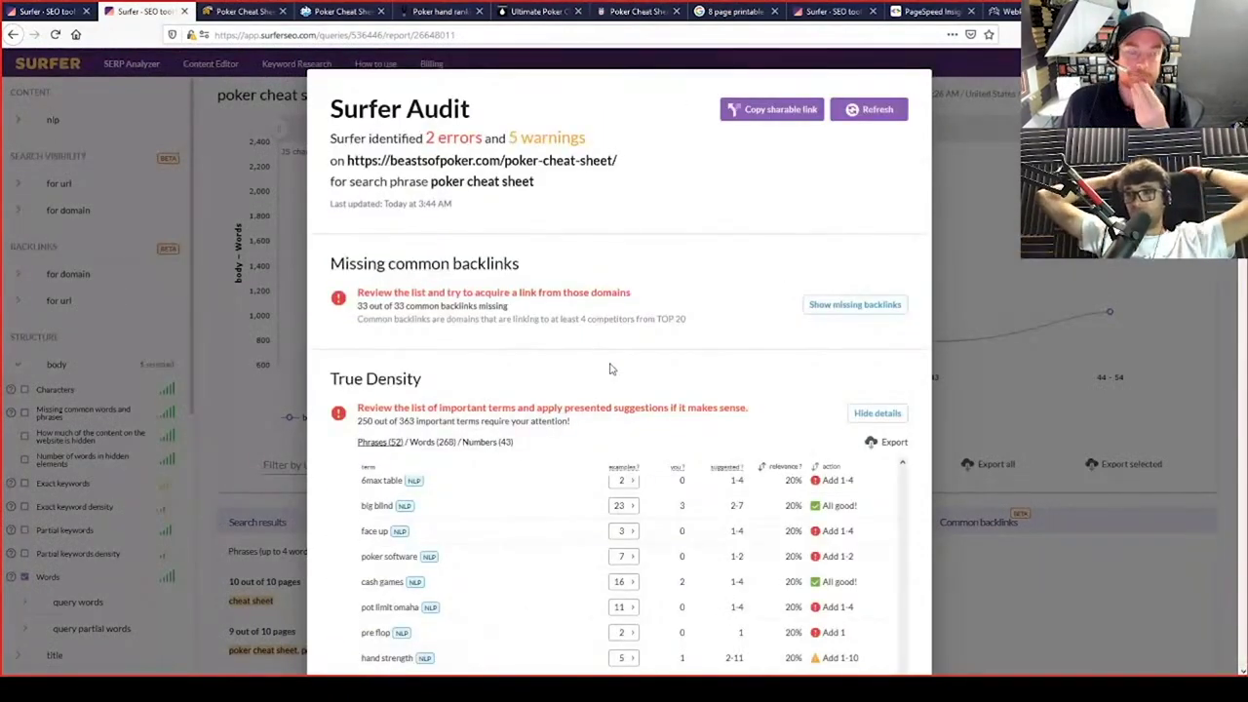
{"action": "left_click", "coordinate": [225, 13]}
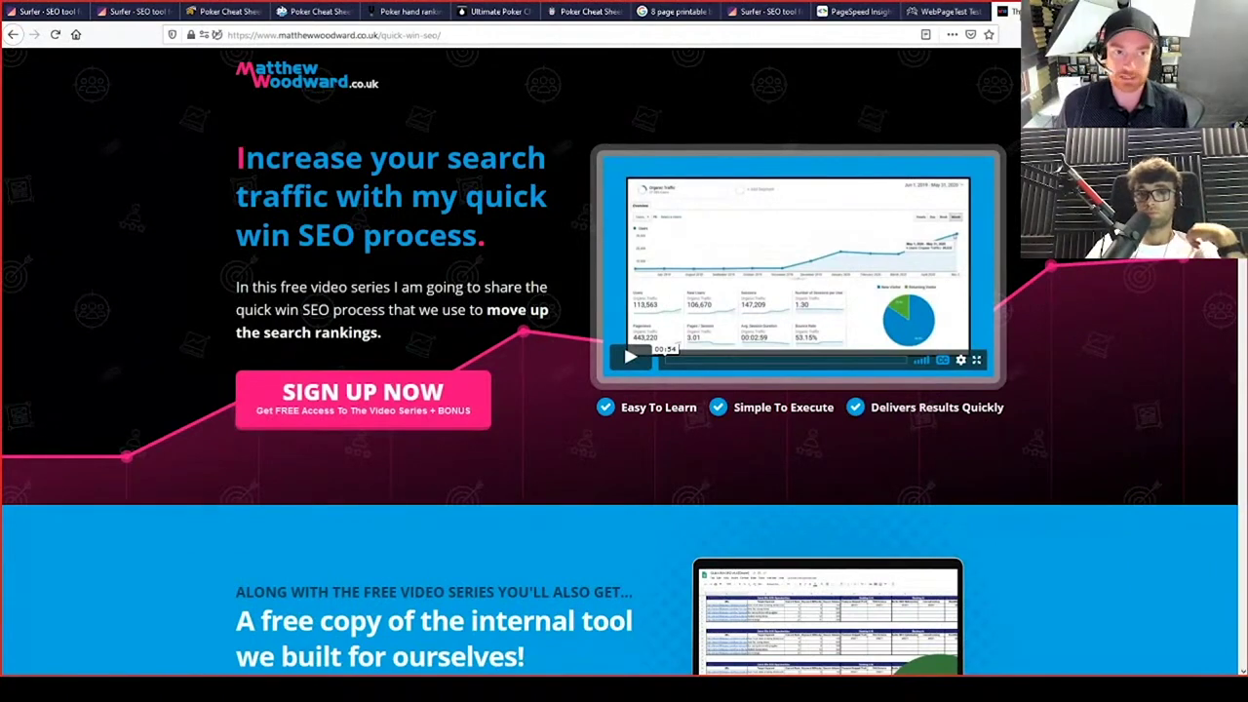
{"action": "left_click", "coordinate": [1015, 10]}
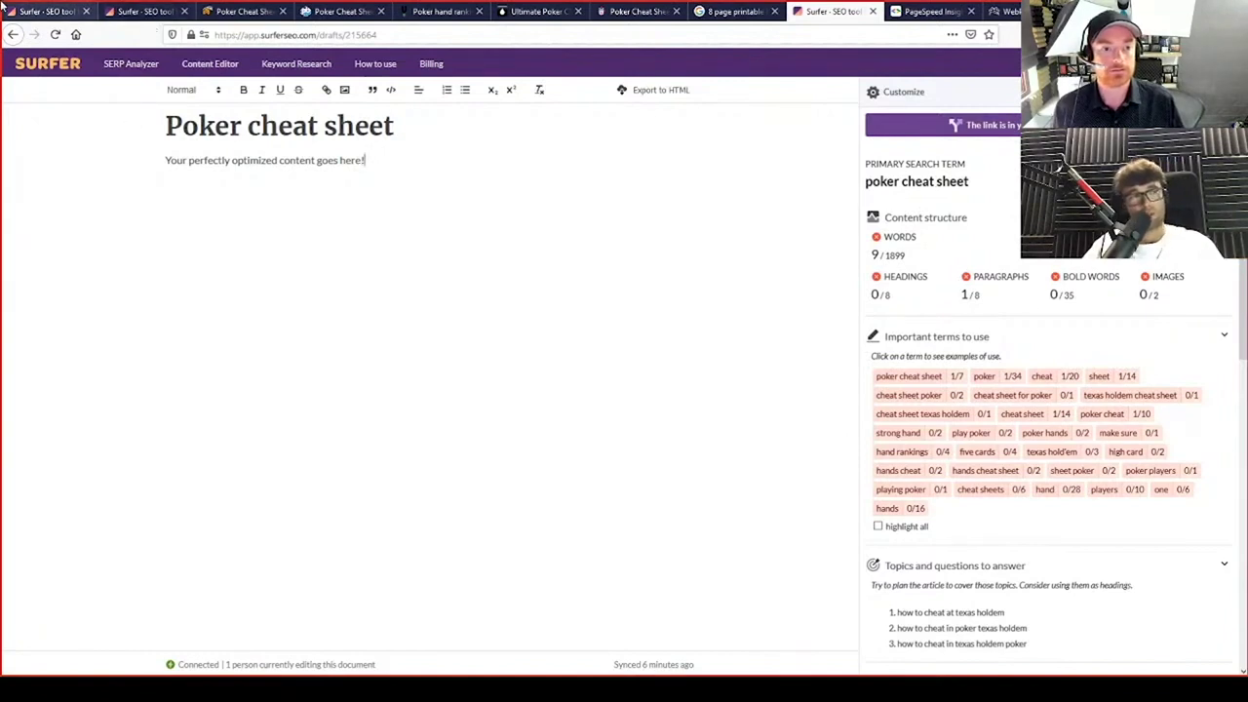
Examine the True Density phrase list in the Surfer Audit, from the lowest-relevance terms back to the most relevant ones
{"action": "left_click", "coordinate": [146, 12]}
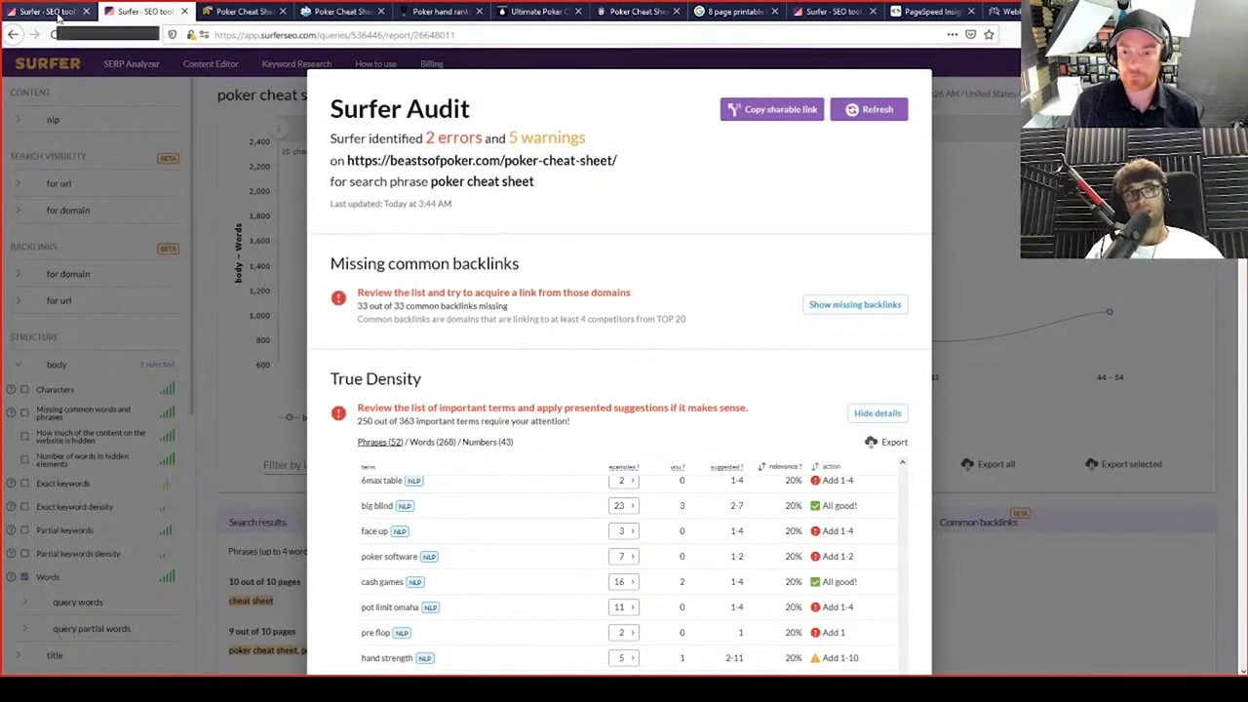
{"action": "scroll", "coordinate": [711, 294], "scroll_direction": "down", "scroll_amount": 1}
{"action": "scroll", "coordinate": [711, 293], "scroll_direction": "down", "scroll_amount": 3}
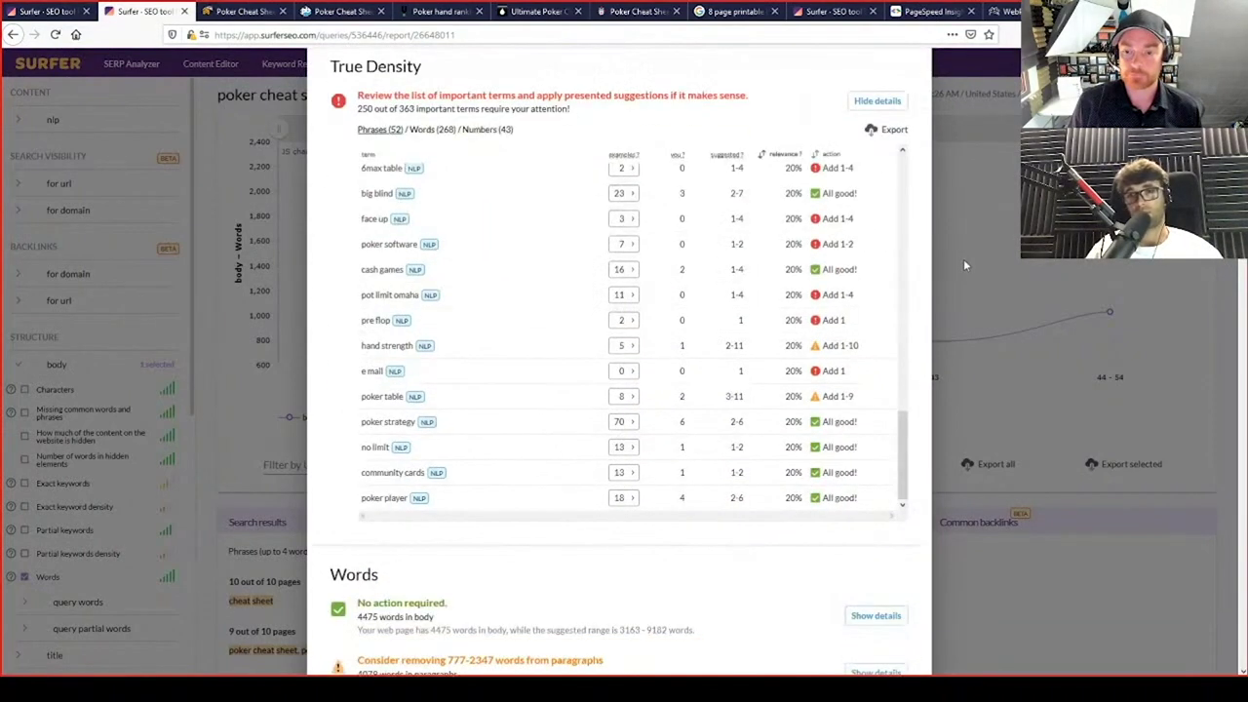
{"action": "scroll", "coordinate": [964, 259], "scroll_direction": "up", "scroll_amount": 1}
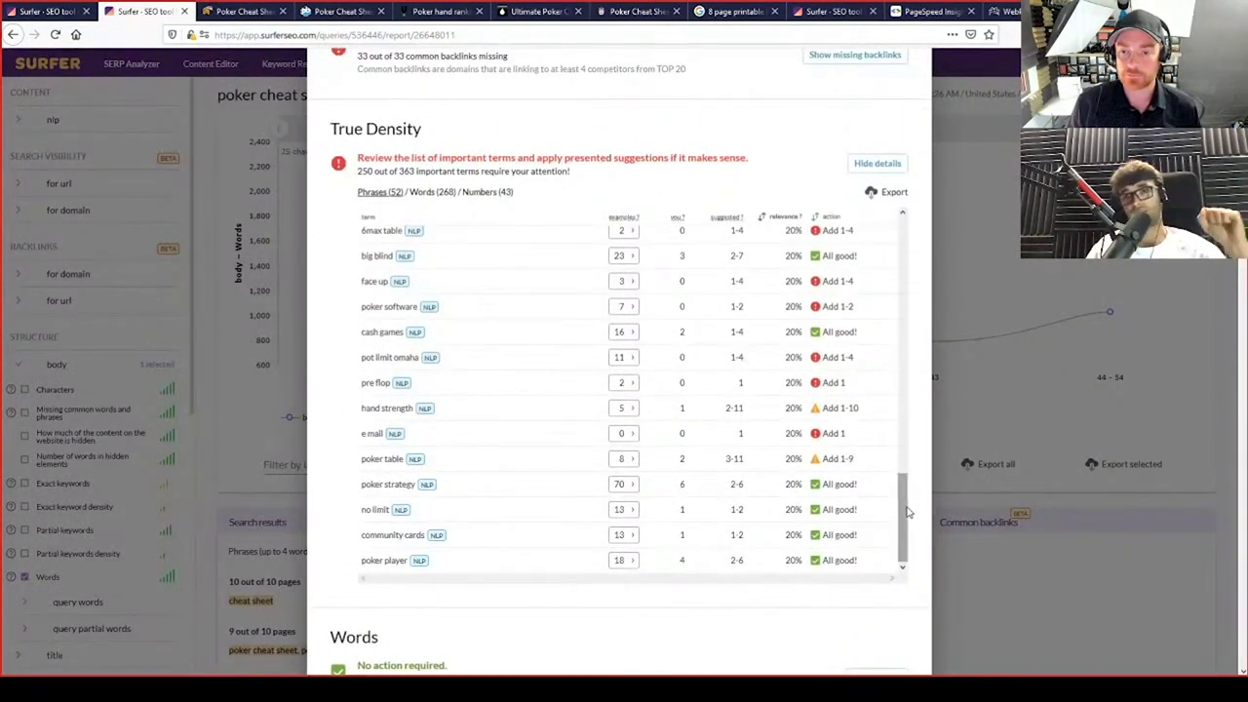
{"action": "scroll", "coordinate": [901, 300], "scroll_direction": "up", "scroll_amount": 5}
{"action": "scroll", "coordinate": [901, 300], "scroll_direction": "up", "scroll_amount": 5}
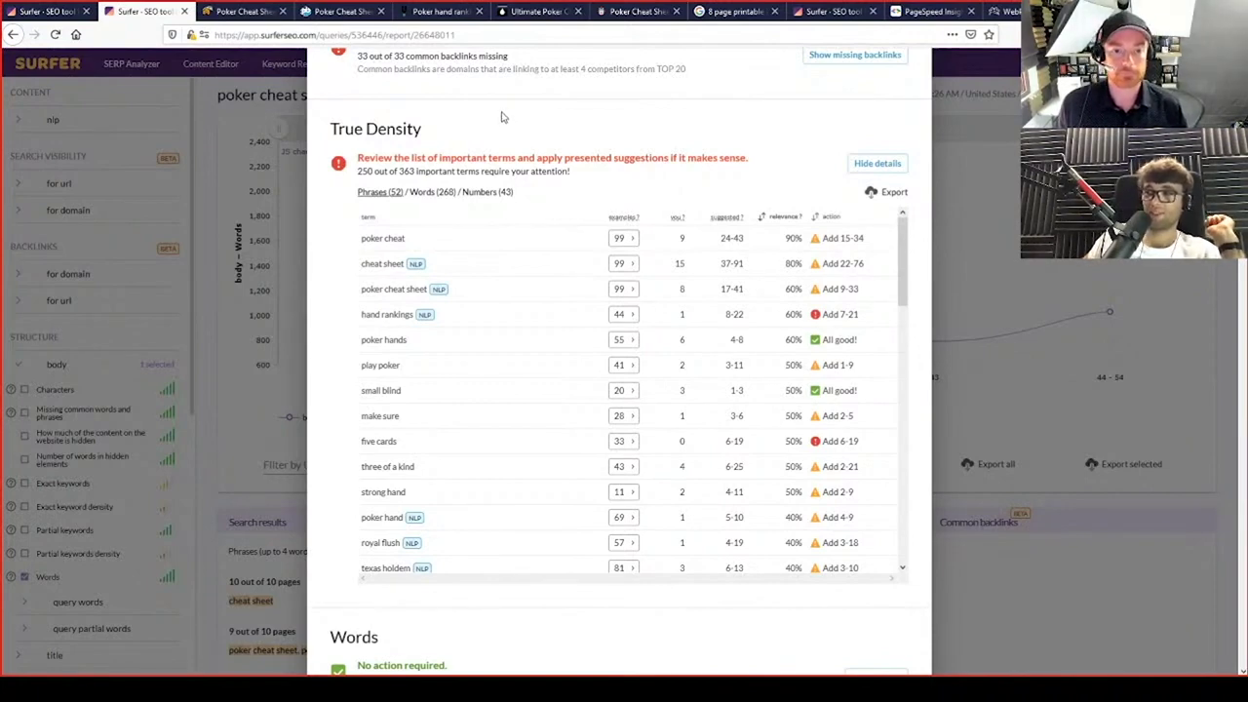
{"action": "scroll", "coordinate": [502, 117], "scroll_direction": "up", "scroll_amount": 5}
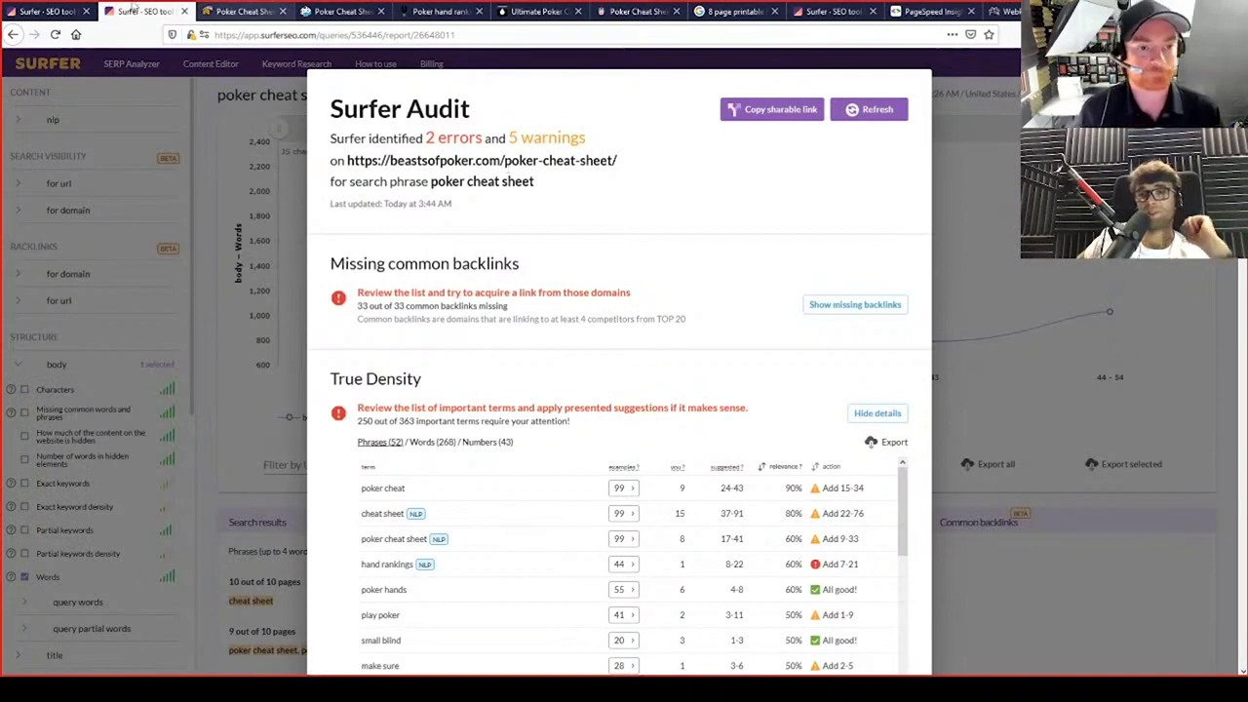
Look over the beastsofpoker.com poker cheat sheet article from its introduction down to the footer links
{"action": "left_click", "coordinate": [240, 11]}
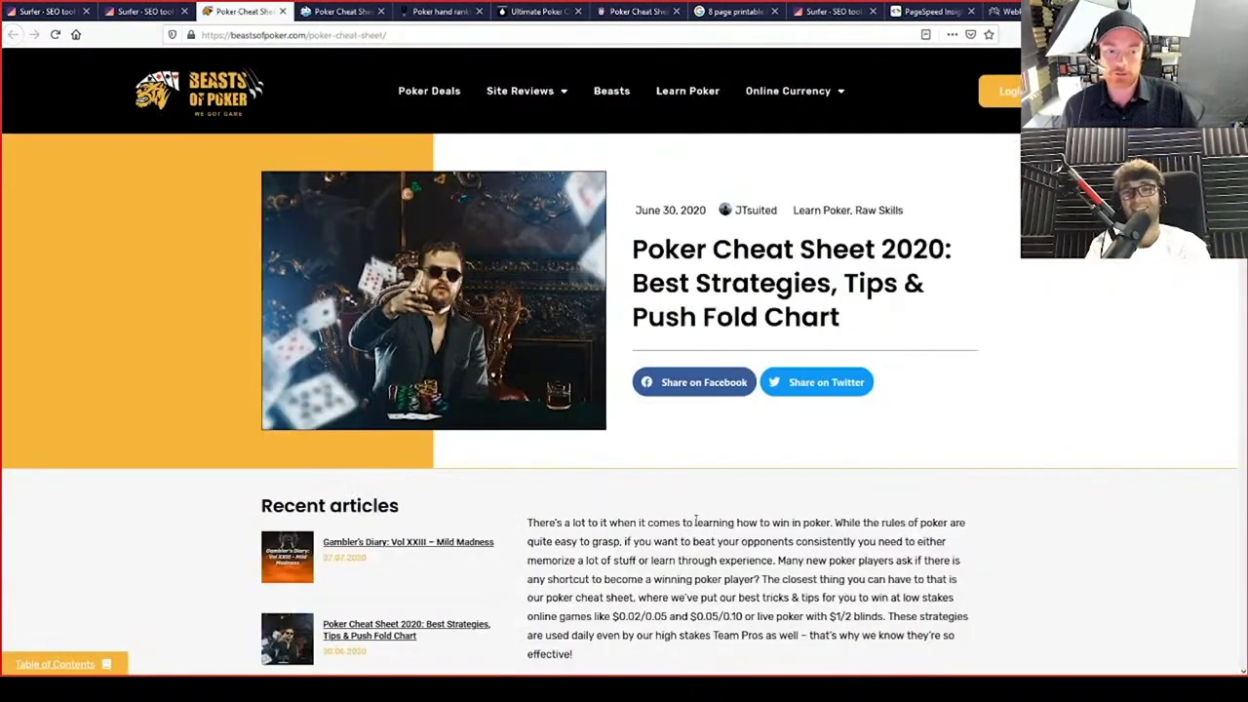
{"action": "scroll", "coordinate": [1009, 509], "scroll_direction": "down", "scroll_amount": 8}
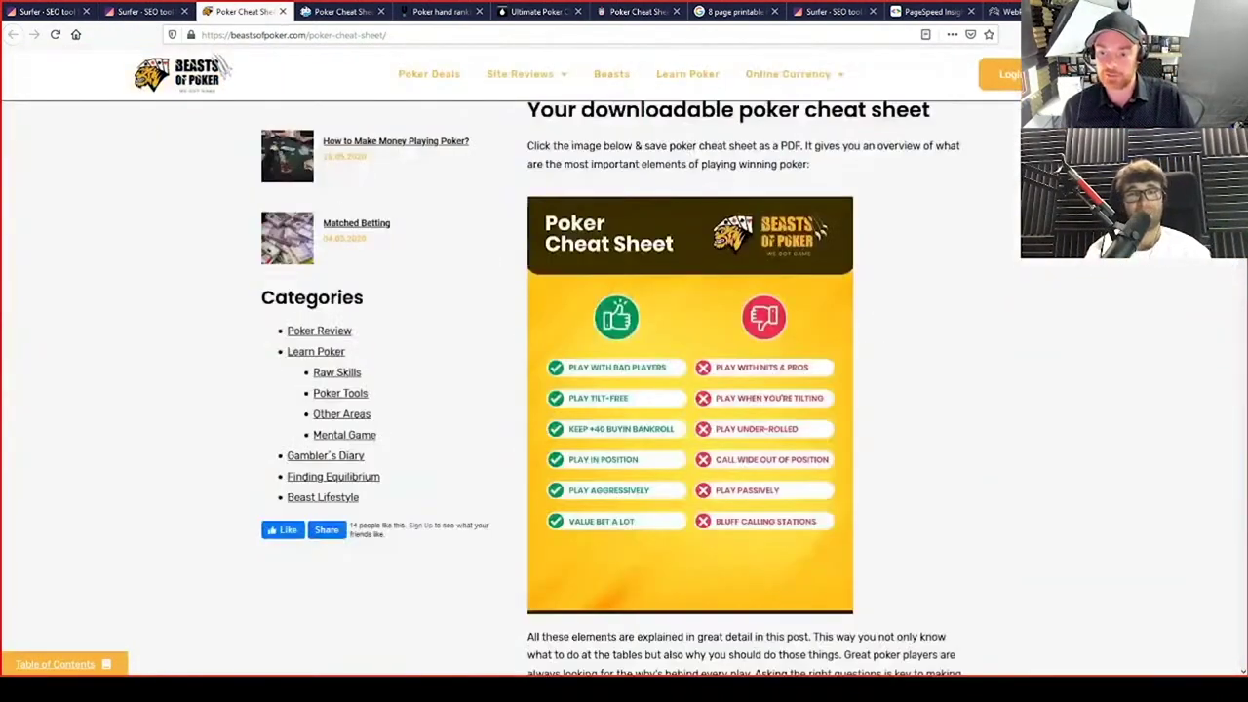
{"action": "scroll", "coordinate": [1034, 589], "scroll_direction": "down", "scroll_amount": 15}
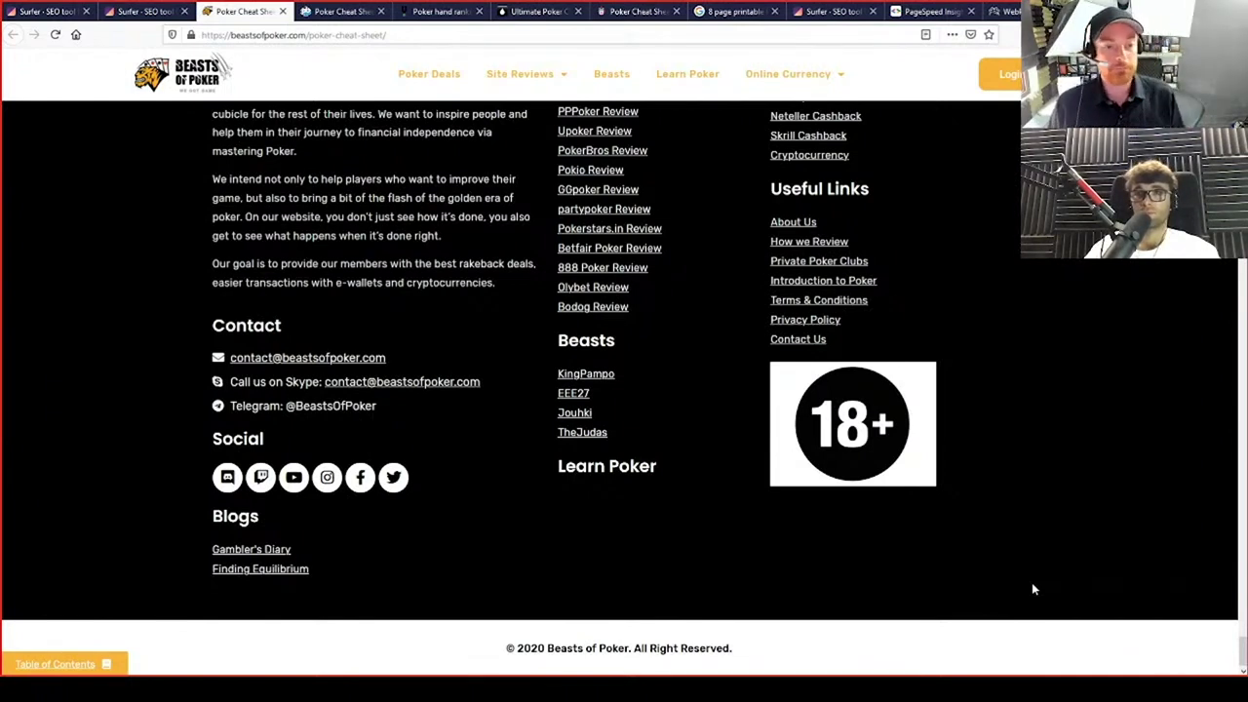
{"action": "scroll", "coordinate": [1032, 585], "scroll_direction": "up", "scroll_amount": 3}
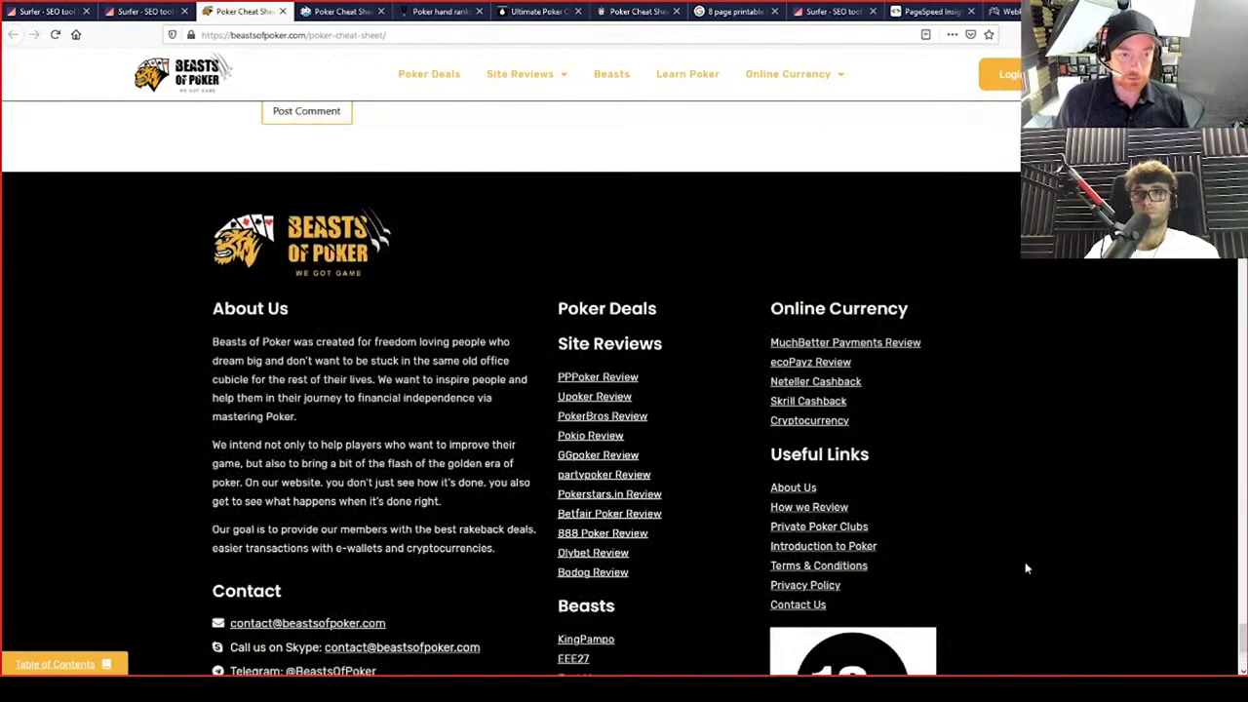
{"action": "scroll", "coordinate": [1025, 563], "scroll_direction": "up", "scroll_amount": 5}
{"action": "scroll", "coordinate": [1025, 562], "scroll_direction": "down", "scroll_amount": 4}
{"action": "scroll", "coordinate": [1027, 568], "scroll_direction": "down", "scroll_amount": 3}
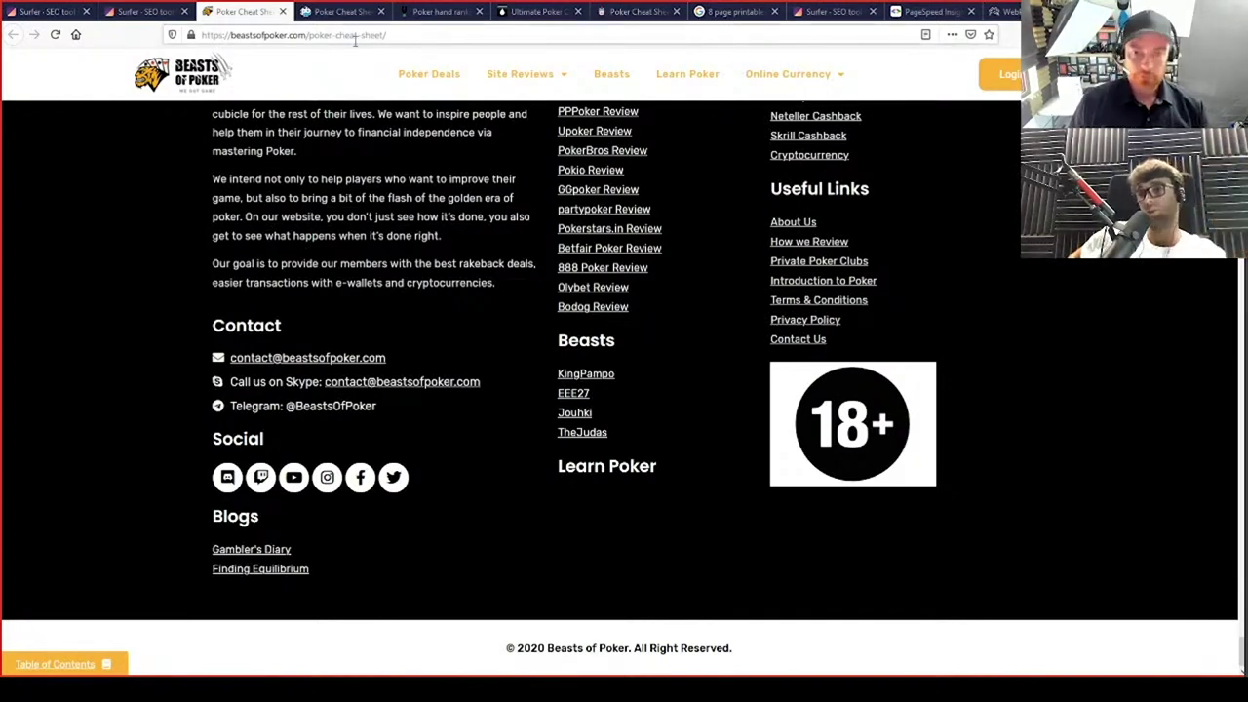
Open matthewwoodward.co.uk/quick-win-seo/ in a new tab and highlight its main headline briefly
{"action": "key", "text": "ctrl+t"}
{"action": "type", "text": "https://www.matthewwoodward.co.uk/quick-win-seo/"}
{"action": "key", "text": "Return"}
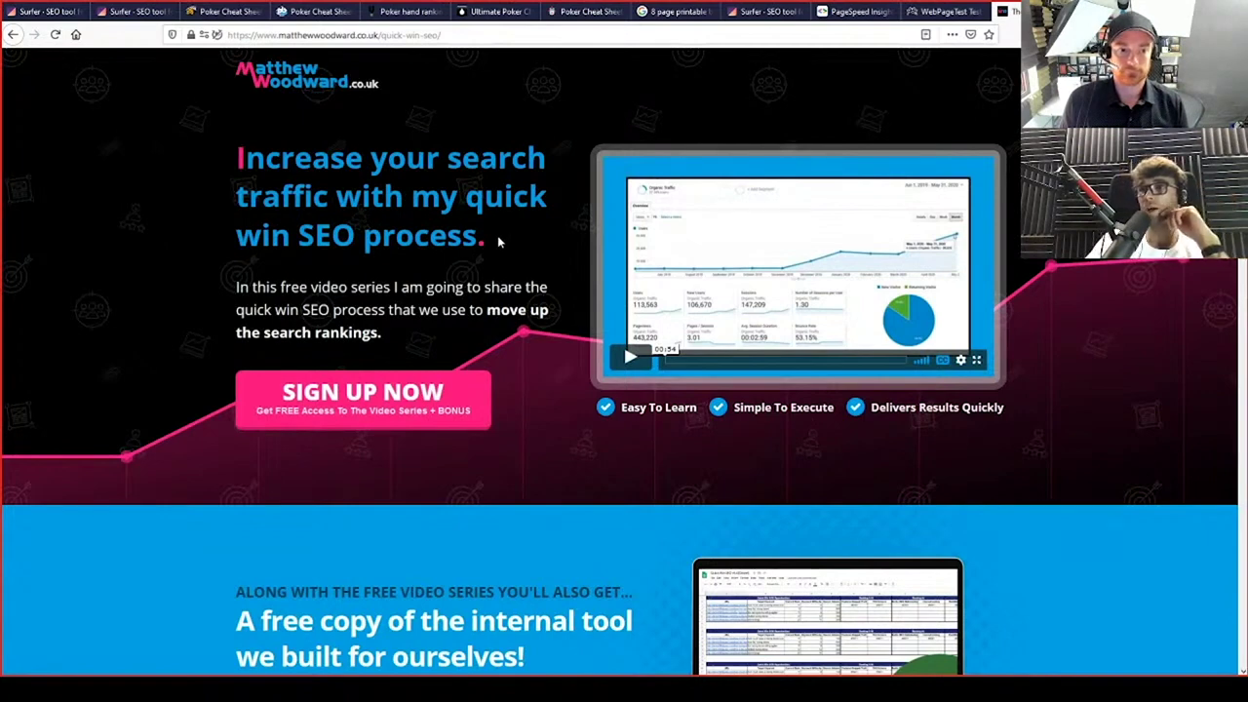
{"action": "left_click_drag", "start_coordinate": [498, 242], "coordinate": [222, 167]}
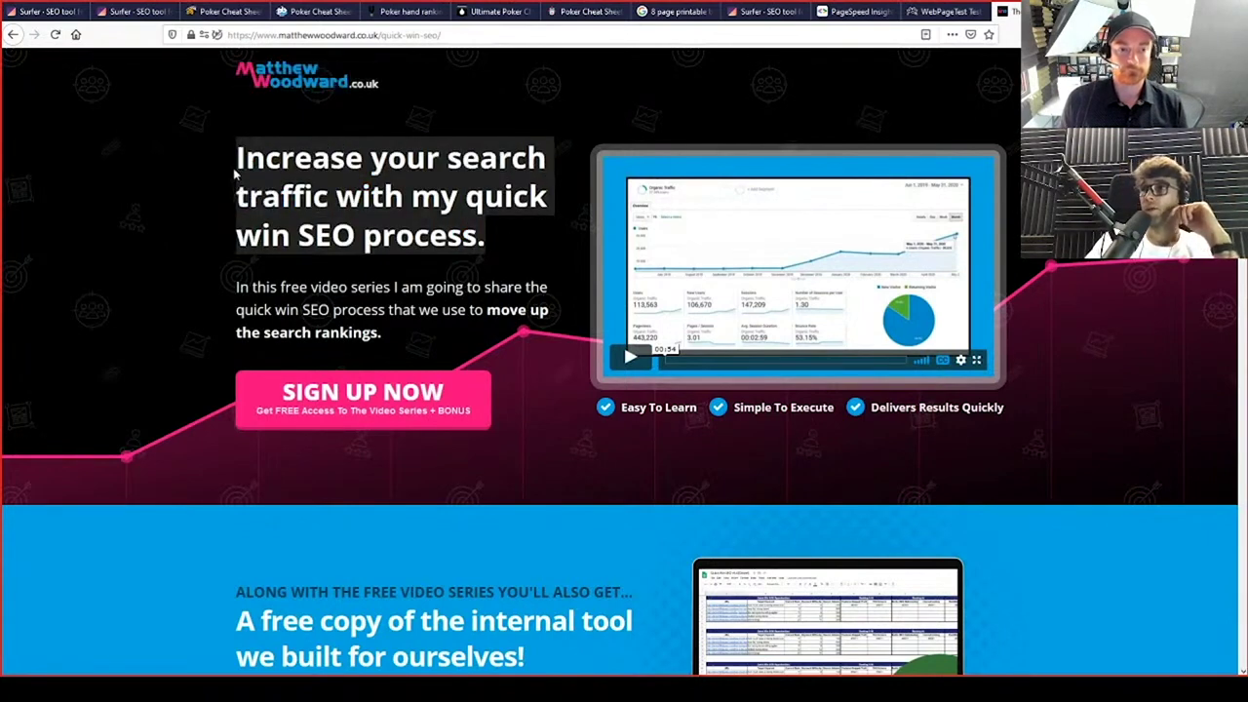
{"action": "left_click", "coordinate": [233, 168]}
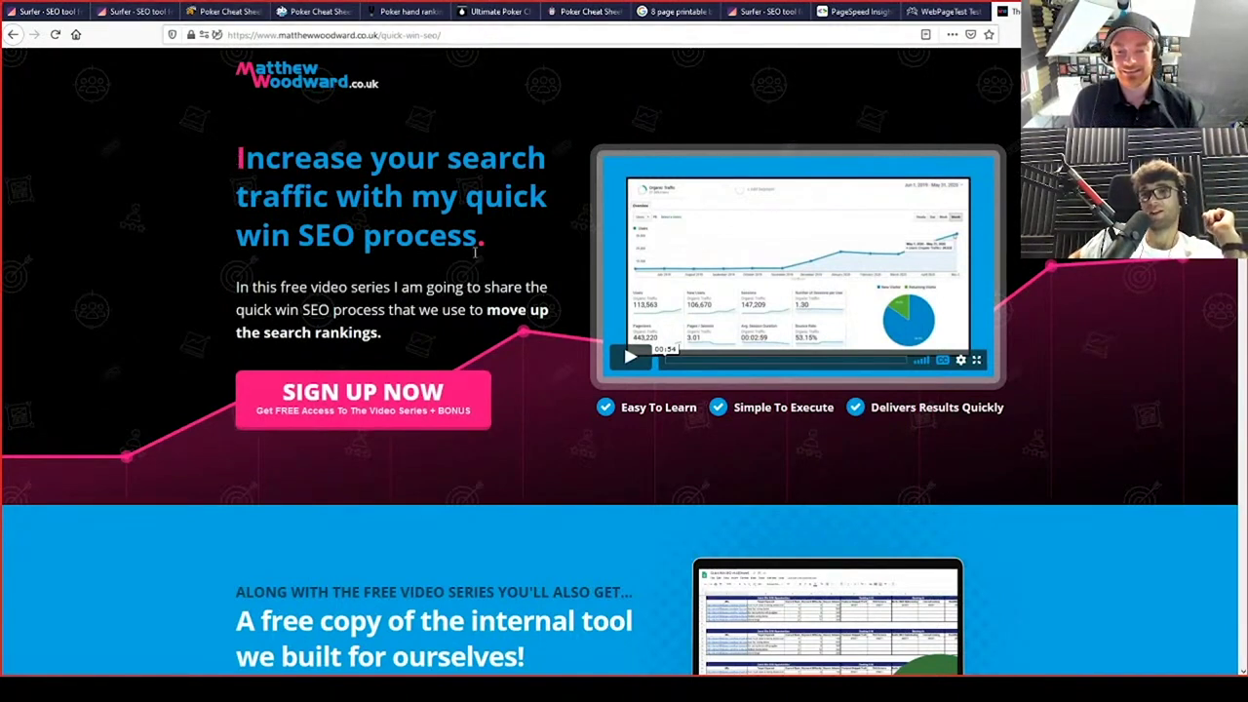
Skim the whole quick win SEO landing page down to its final sign-up section and return to its start
{"action": "scroll", "coordinate": [498, 308], "scroll_direction": "down", "scroll_amount": 1}
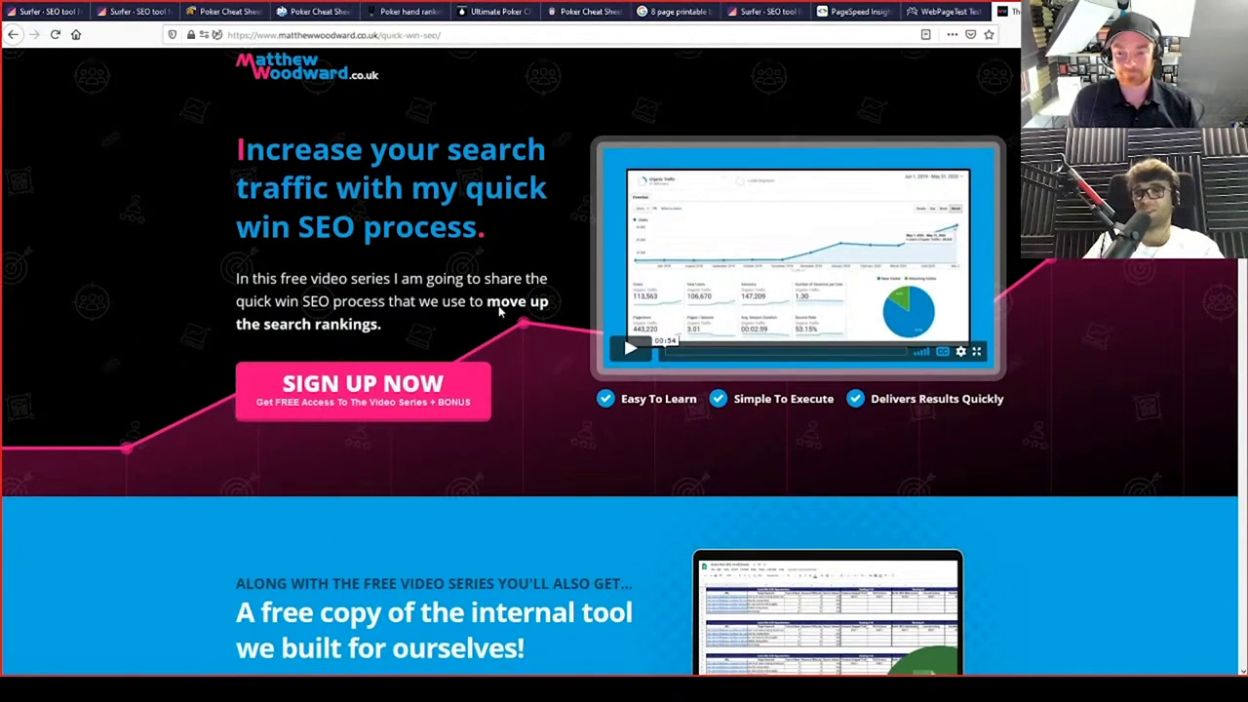
{"action": "scroll", "coordinate": [499, 310], "scroll_direction": "down", "scroll_amount": 10}
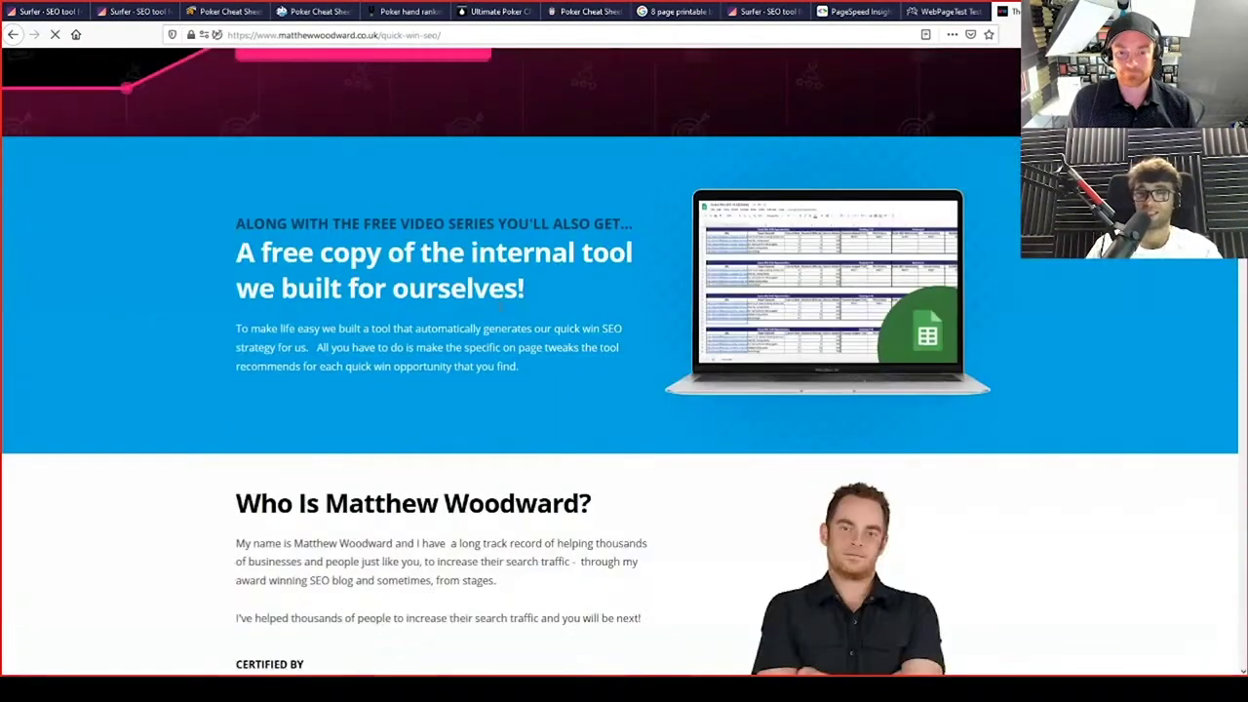
{"action": "scroll", "coordinate": [498, 330], "scroll_direction": "down", "scroll_amount": 12}
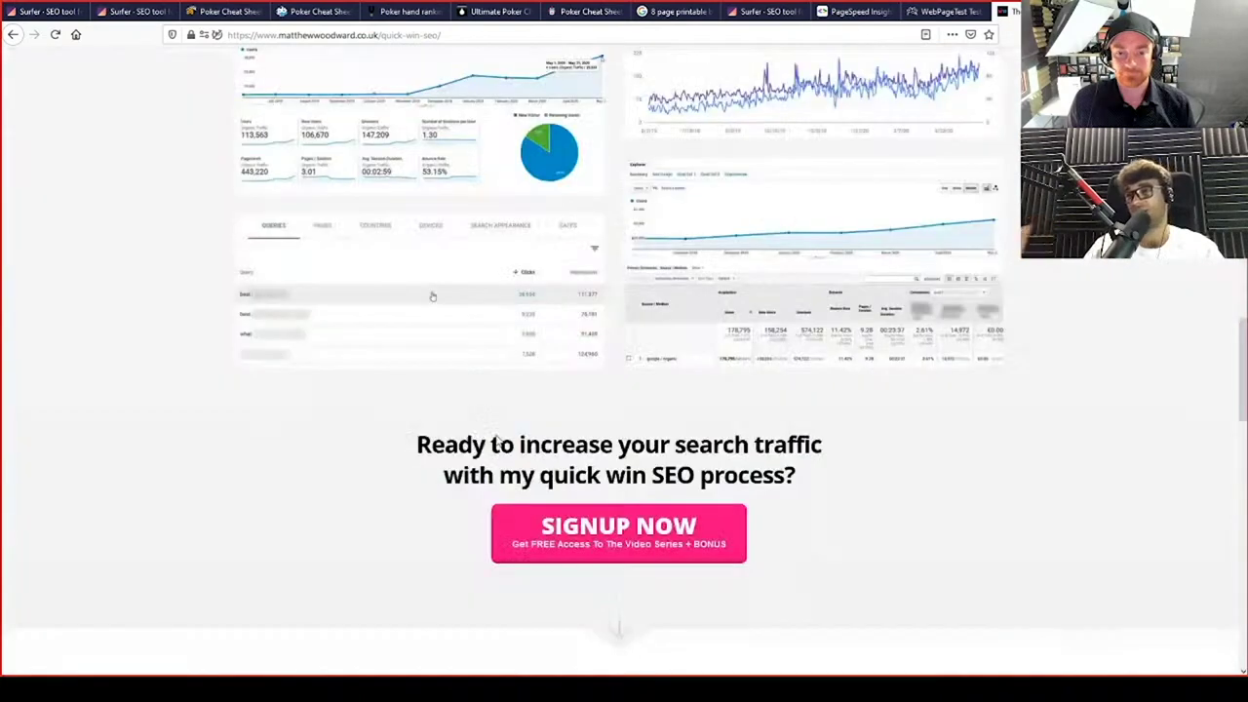
{"action": "scroll", "coordinate": [496, 441], "scroll_direction": "down", "scroll_amount": 10}
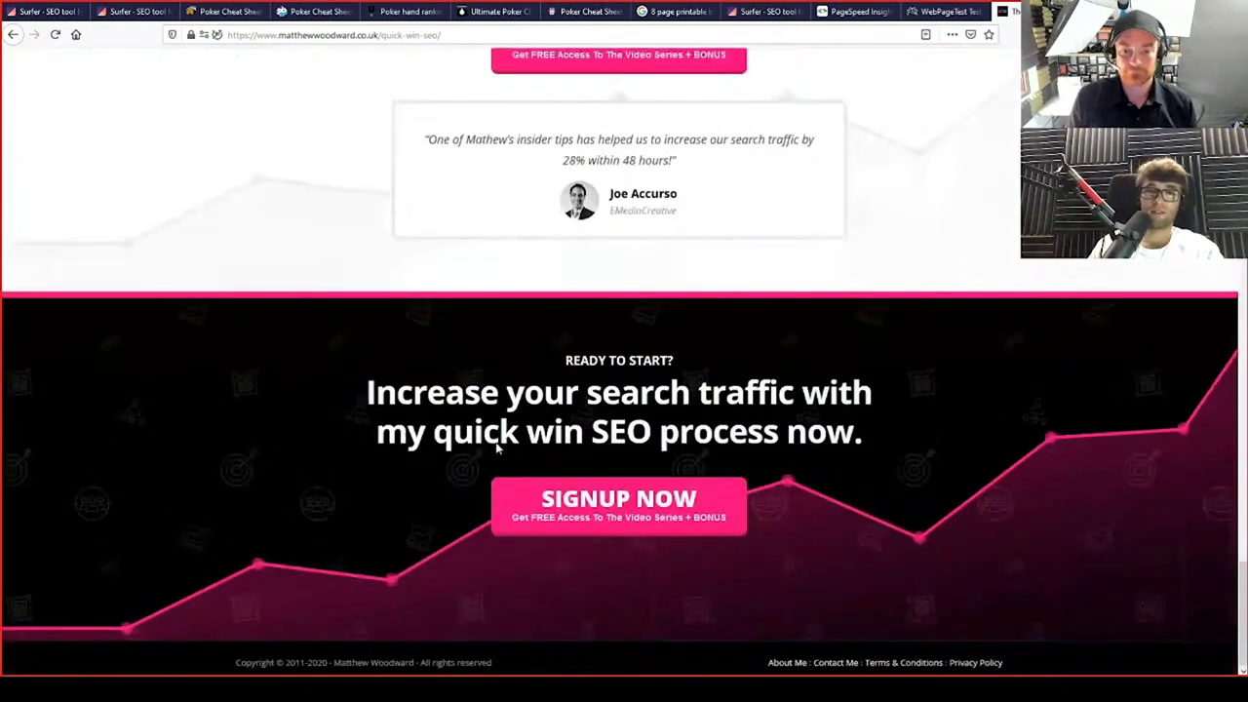
{"action": "key", "text": "Home"}
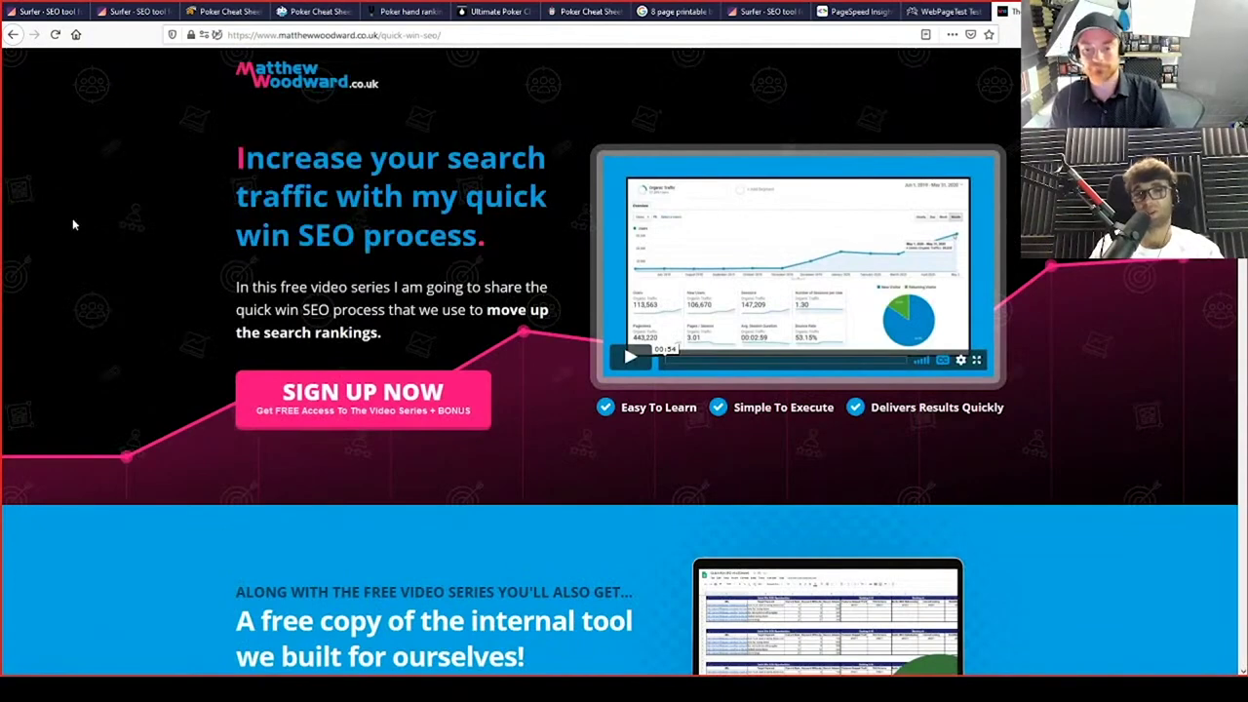
Review the free tool offer and results screenshots on the quick win SEO page, and return to the Surfer Audit report
{"action": "scroll", "coordinate": [74, 225], "scroll_direction": "down", "scroll_amount": 1}
{"action": "scroll", "coordinate": [73, 226], "scroll_direction": "down", "scroll_amount": 9}
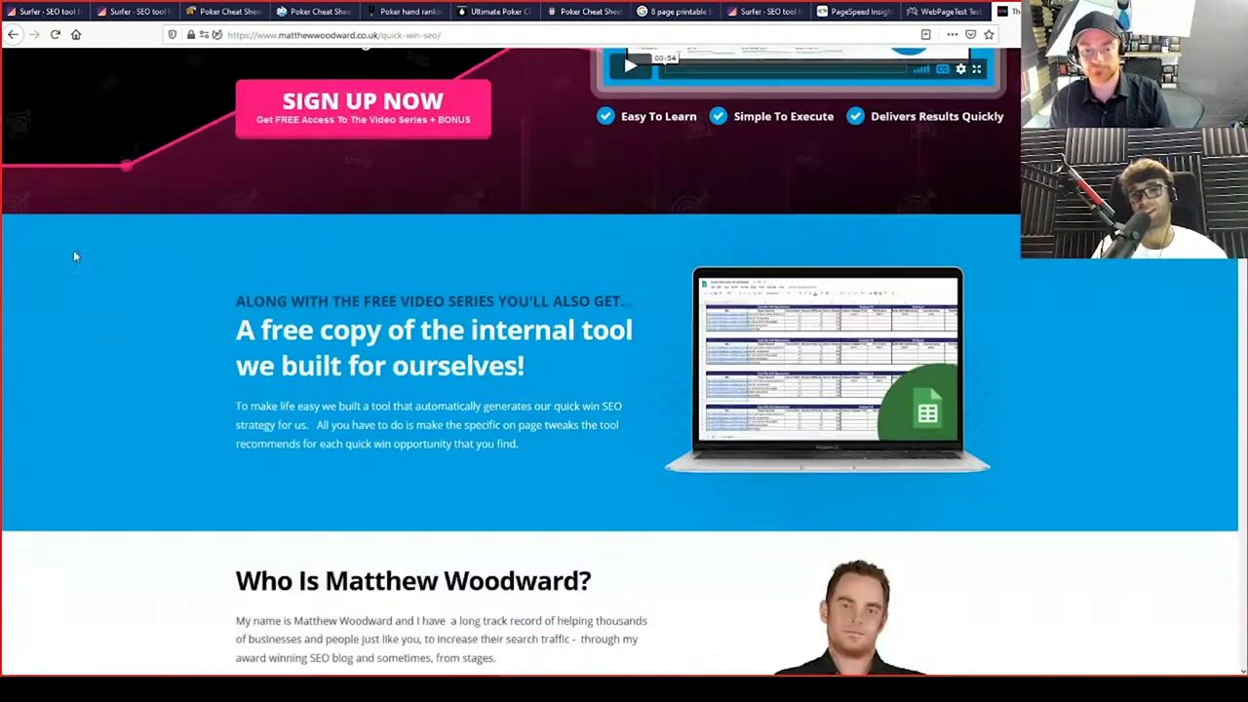
{"action": "scroll", "coordinate": [223, 403], "scroll_direction": "down", "scroll_amount": 15}
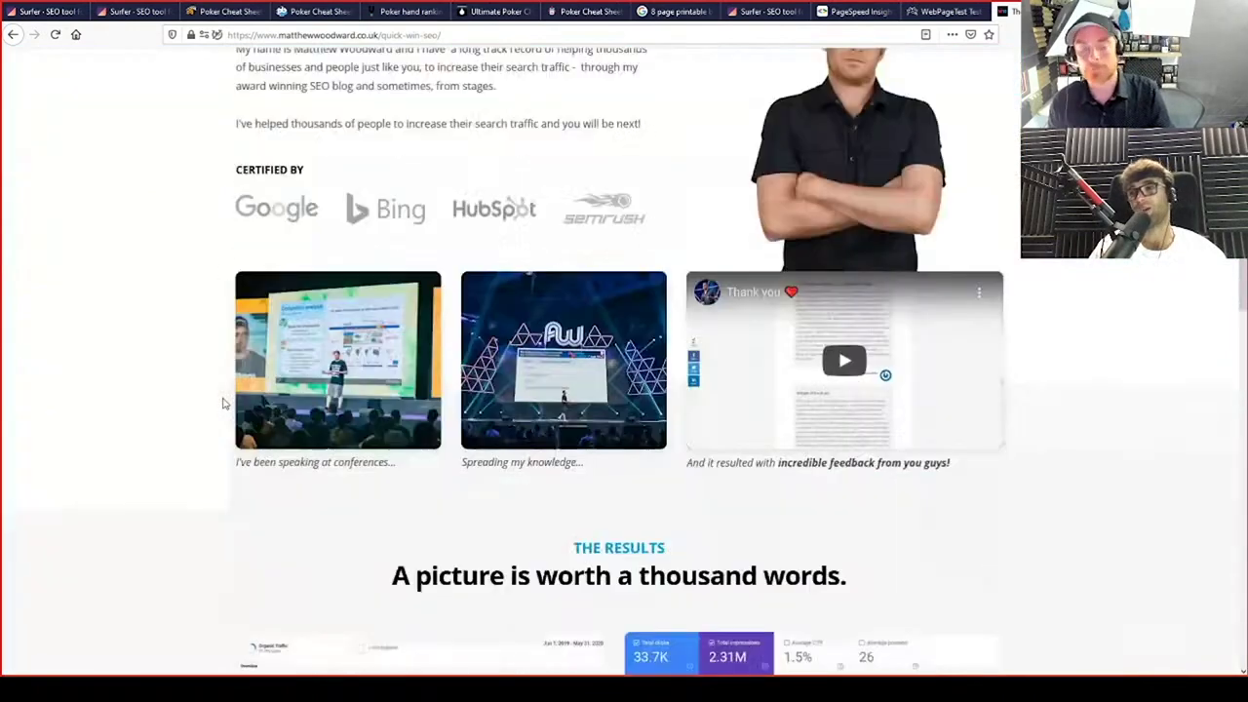
{"action": "scroll", "coordinate": [225, 390], "scroll_direction": "down", "scroll_amount": 8}
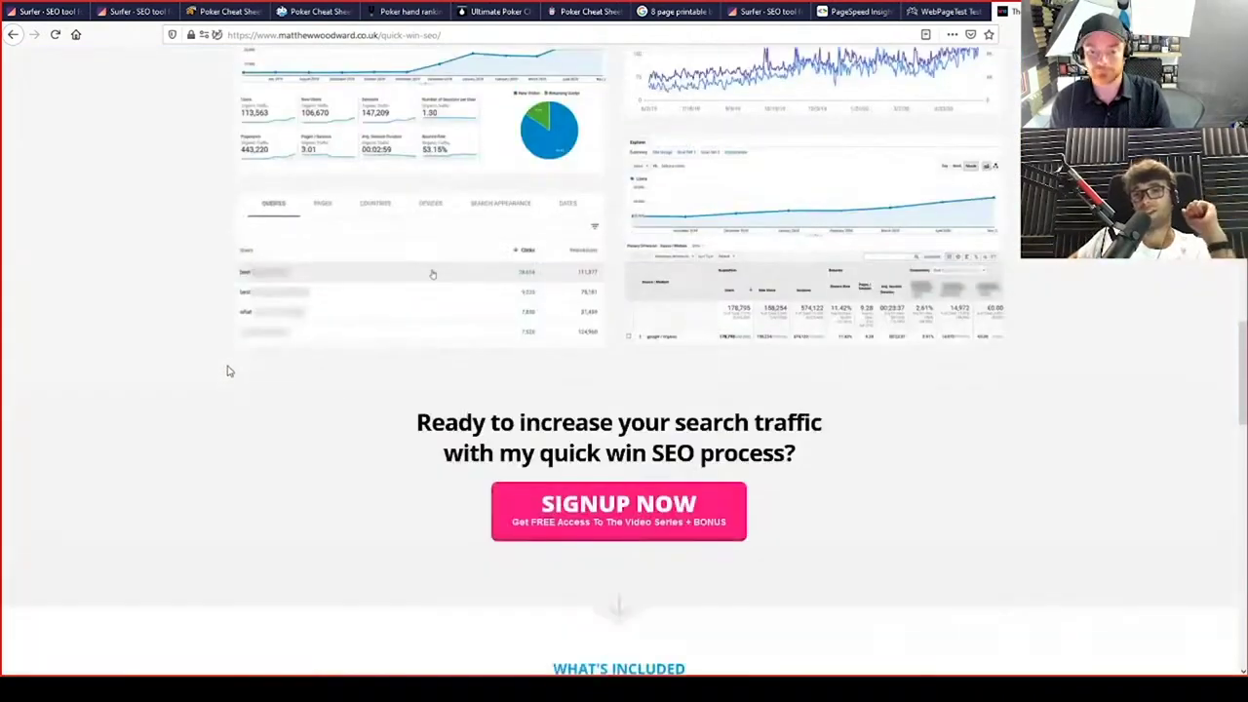
{"action": "scroll", "coordinate": [226, 370], "scroll_direction": "up", "scroll_amount": 7}
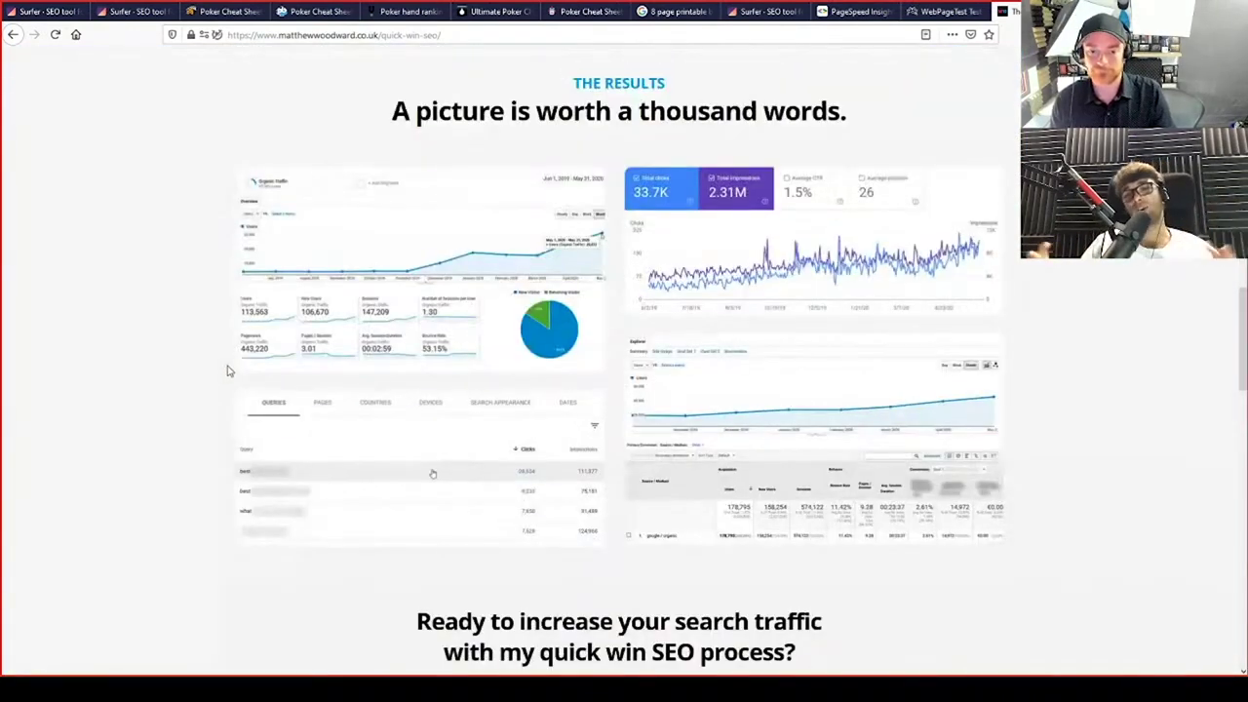
{"action": "scroll", "coordinate": [227, 370], "scroll_direction": "up", "scroll_amount": 4}
{"action": "scroll", "coordinate": [226, 370], "scroll_direction": "up", "scroll_amount": 20}
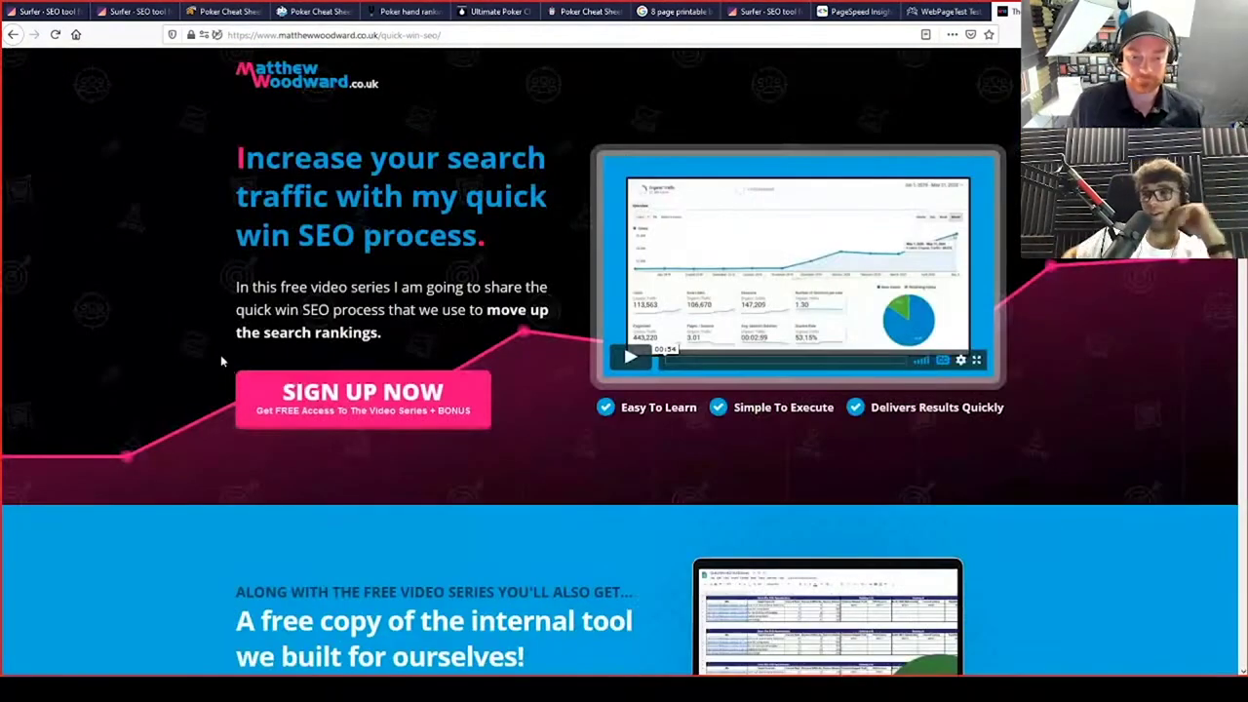
{"action": "scroll", "coordinate": [216, 333], "scroll_direction": "down", "scroll_amount": 1}
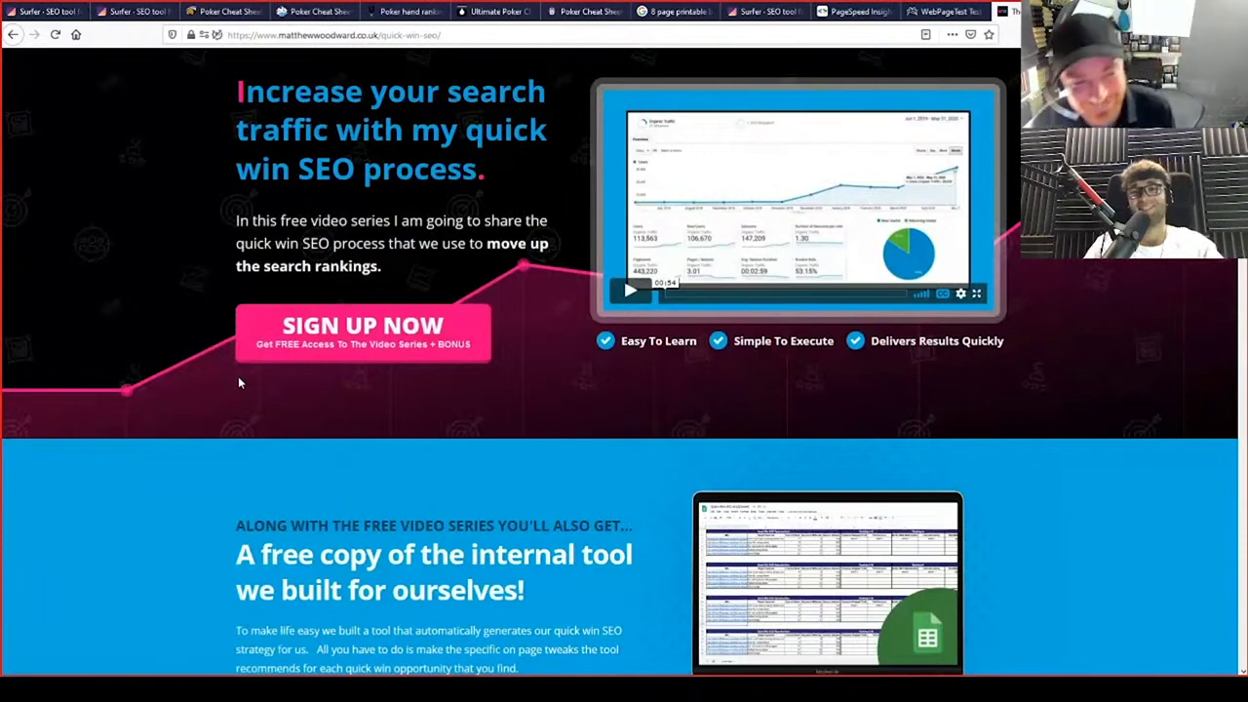
{"action": "scroll", "coordinate": [237, 381], "scroll_direction": "up", "scroll_amount": 1}
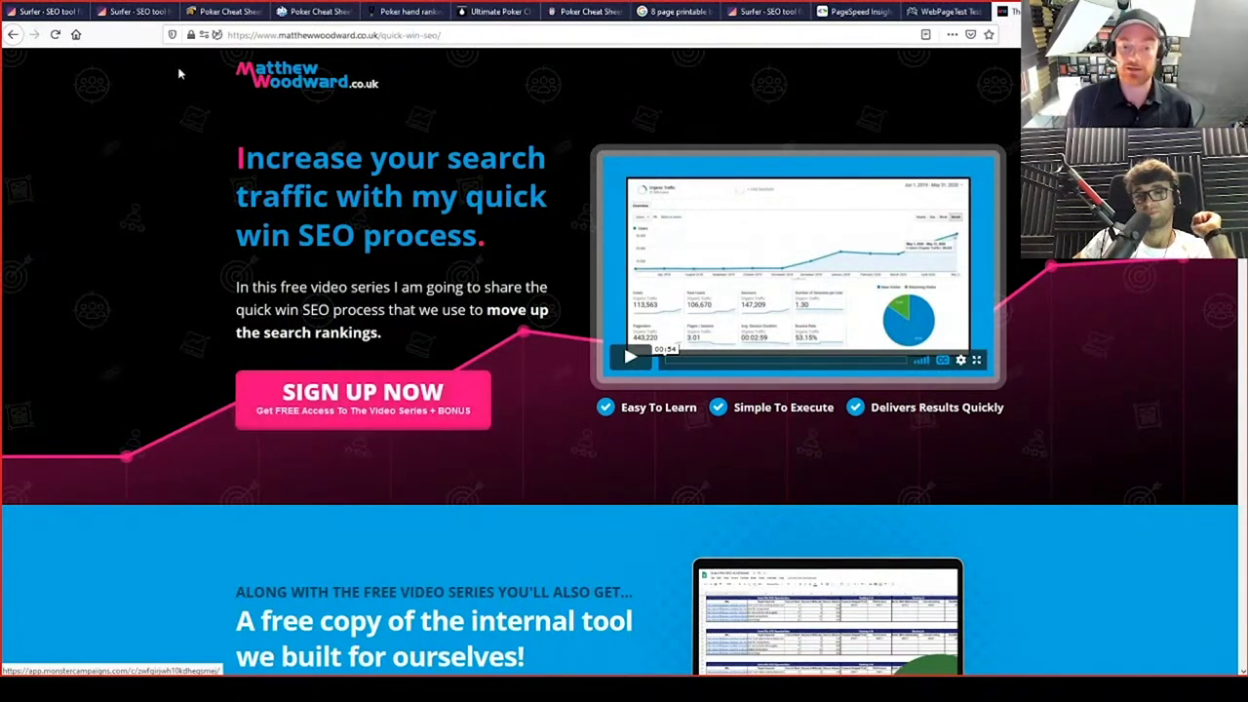
{"action": "left_click", "coordinate": [137, 11]}
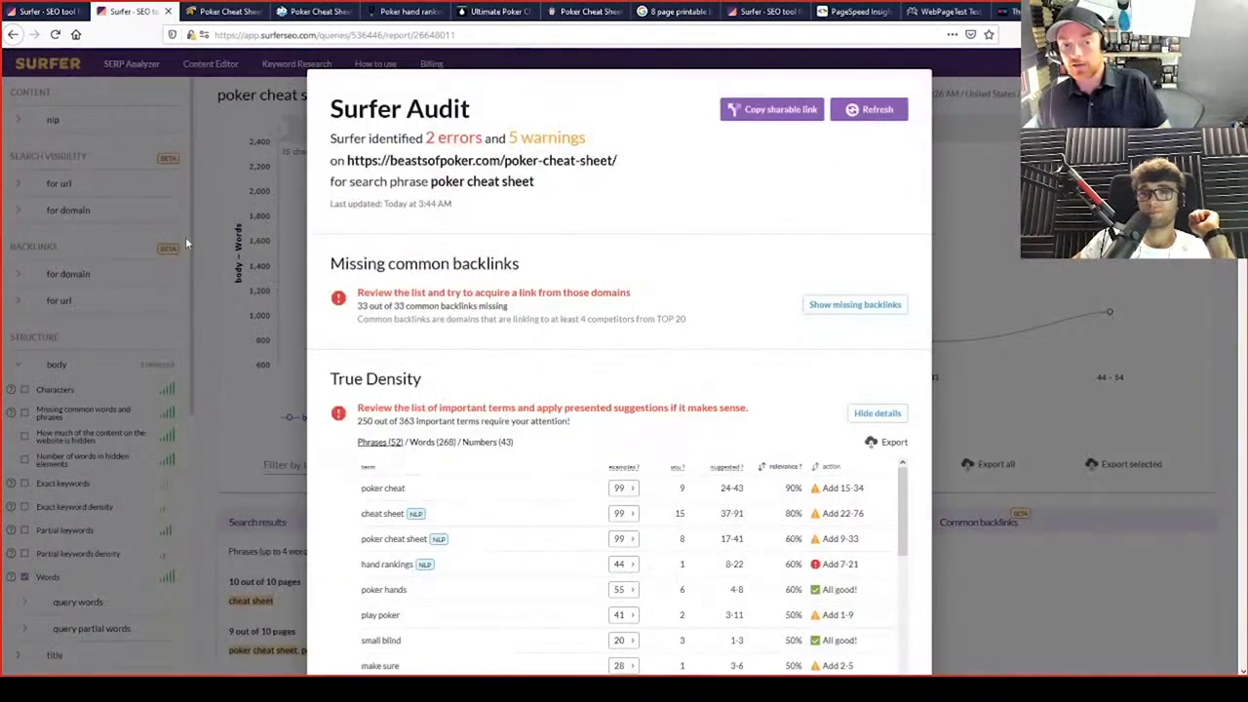